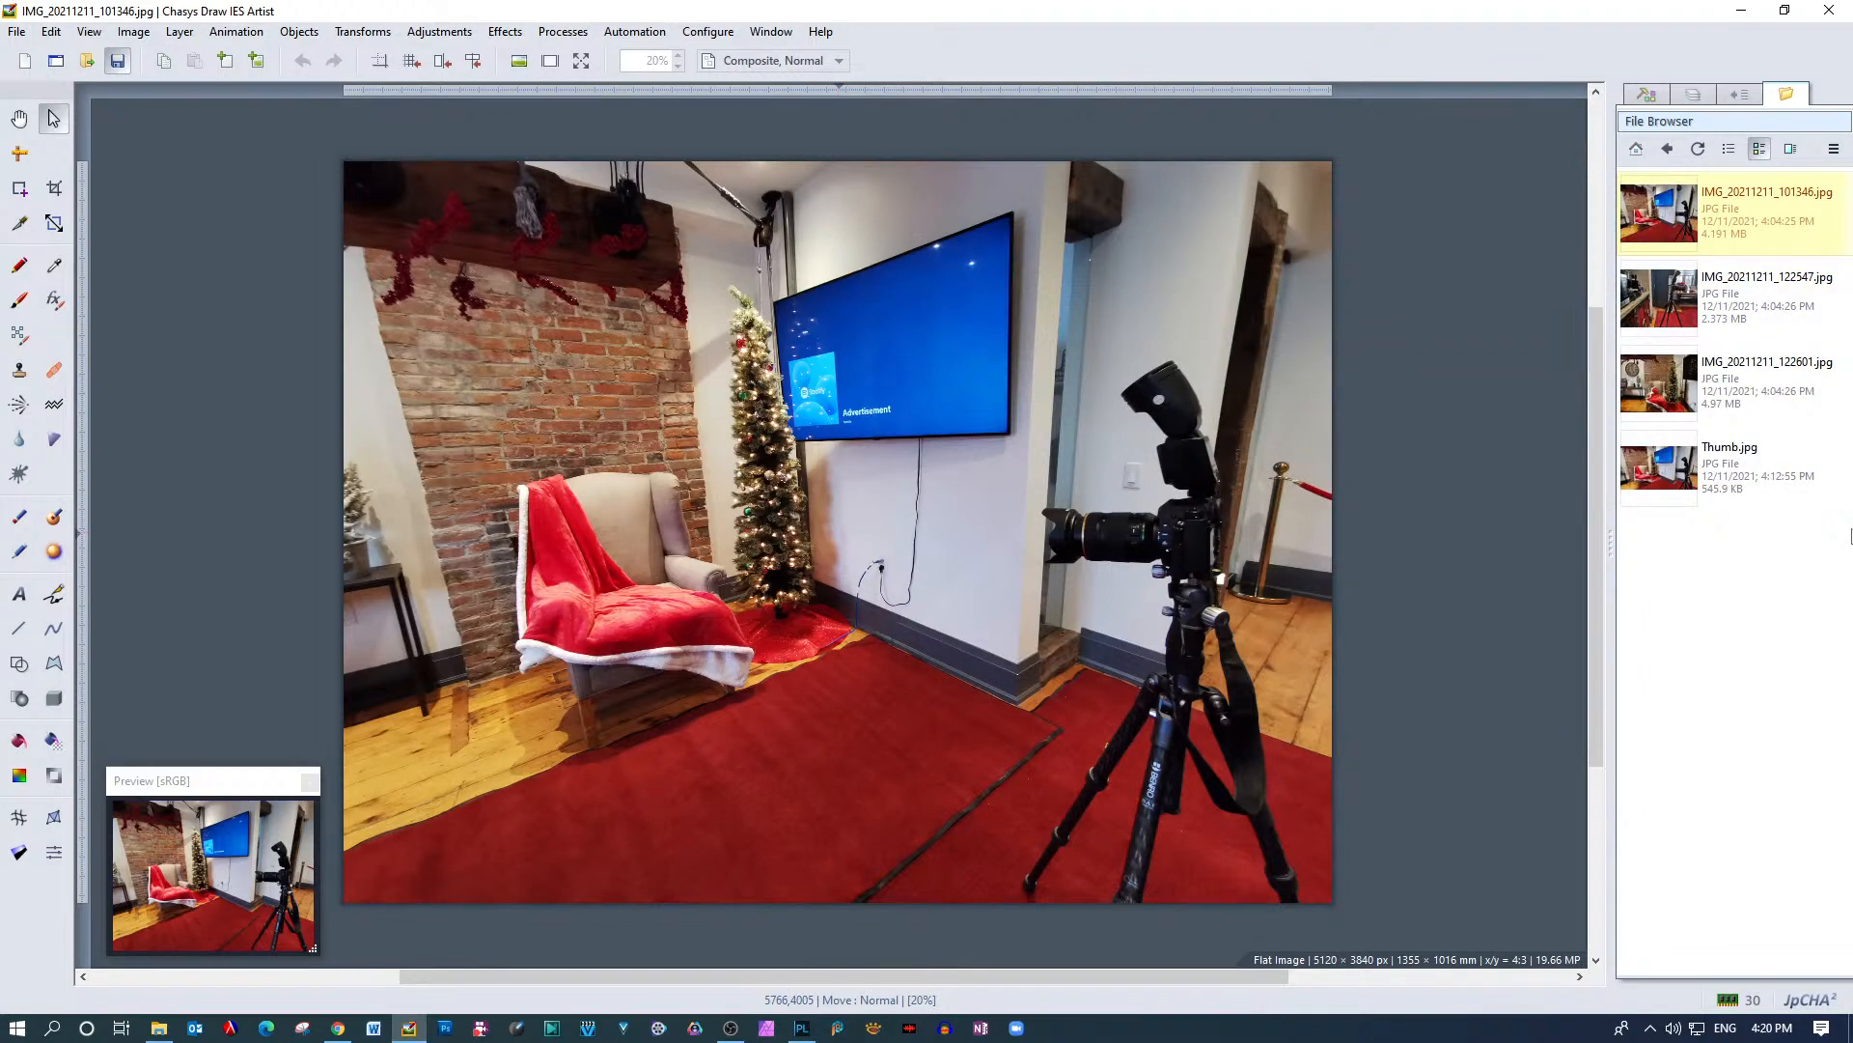
# View the studio setup photos IMG_20211211_122547.jpg and IMG_20211211_122601.jpg, and return to IMG_20211211_101346.jpg
pyautogui.doubleClick(1823, 290)
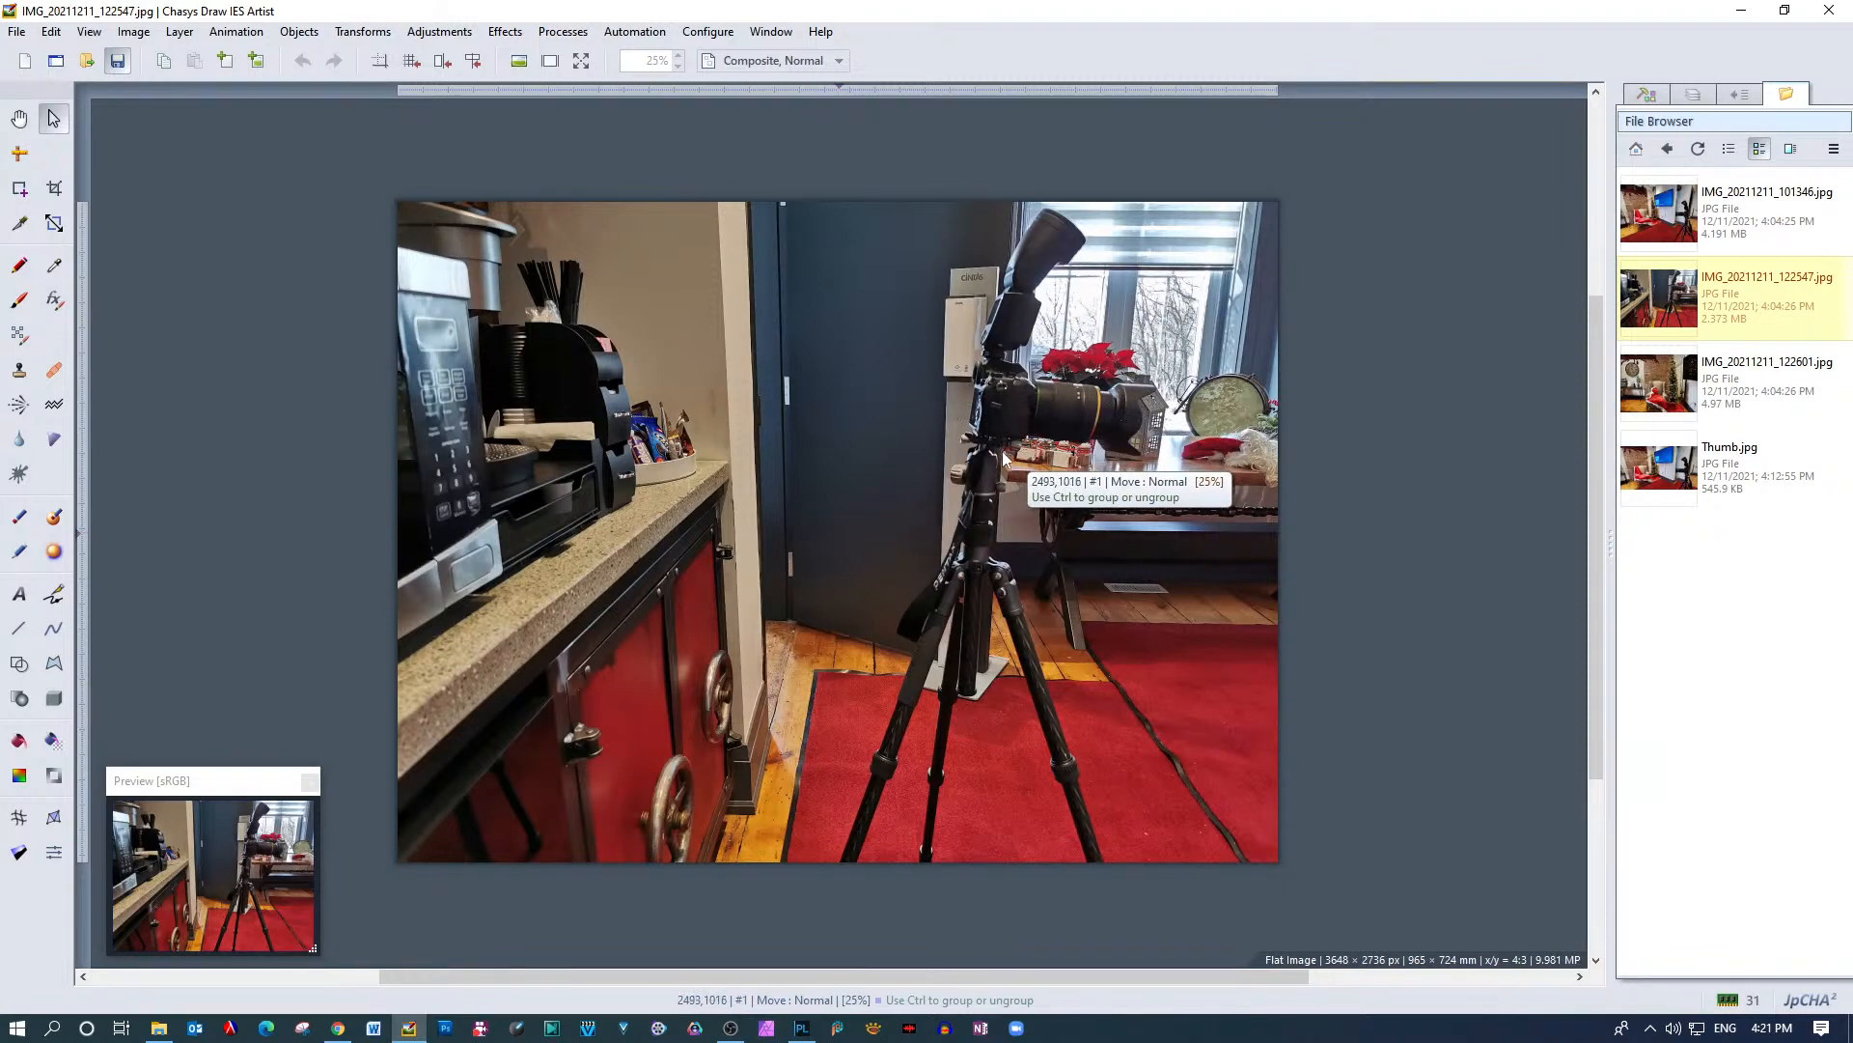
pyautogui.click(1760, 384)
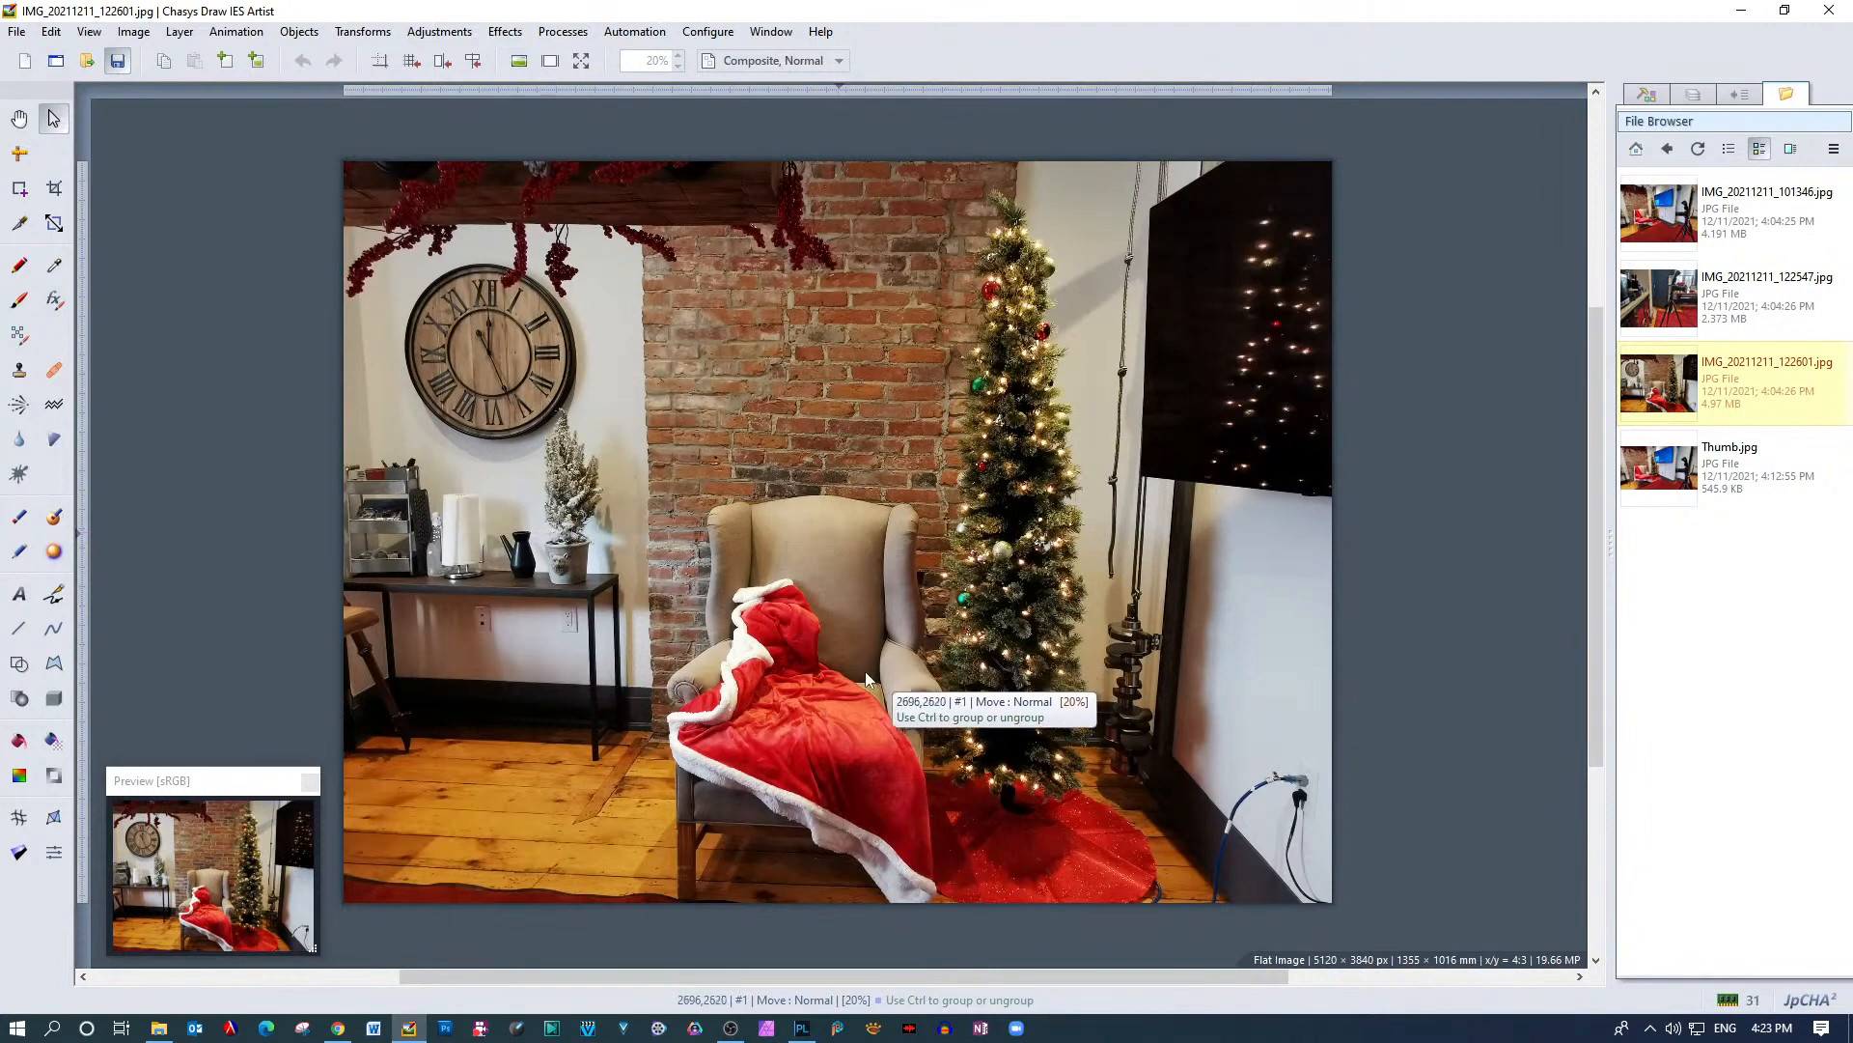
pyautogui.doubleClick(1758, 307)
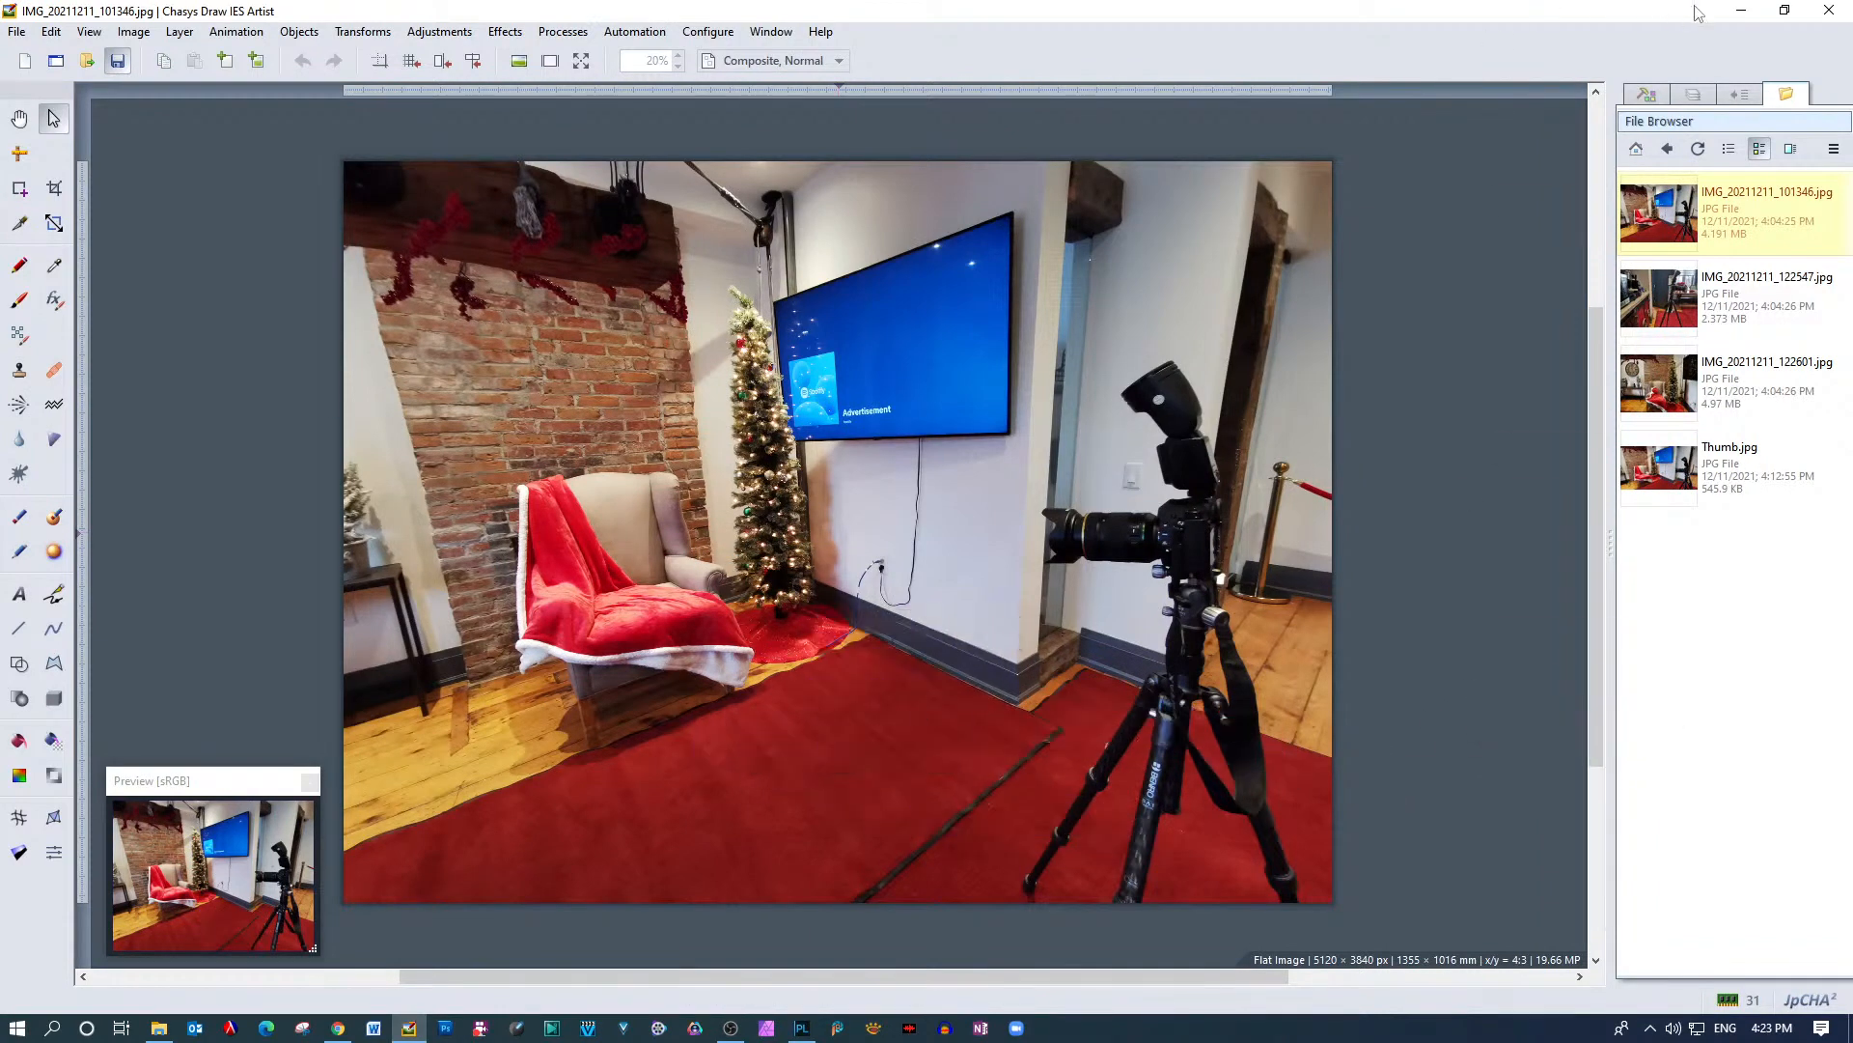
# Switch to DxO PhotoLab and compare the empty-chair test shots IMGP0700.DNG and IMGP0701.DNG
pyautogui.click(1740, 11)
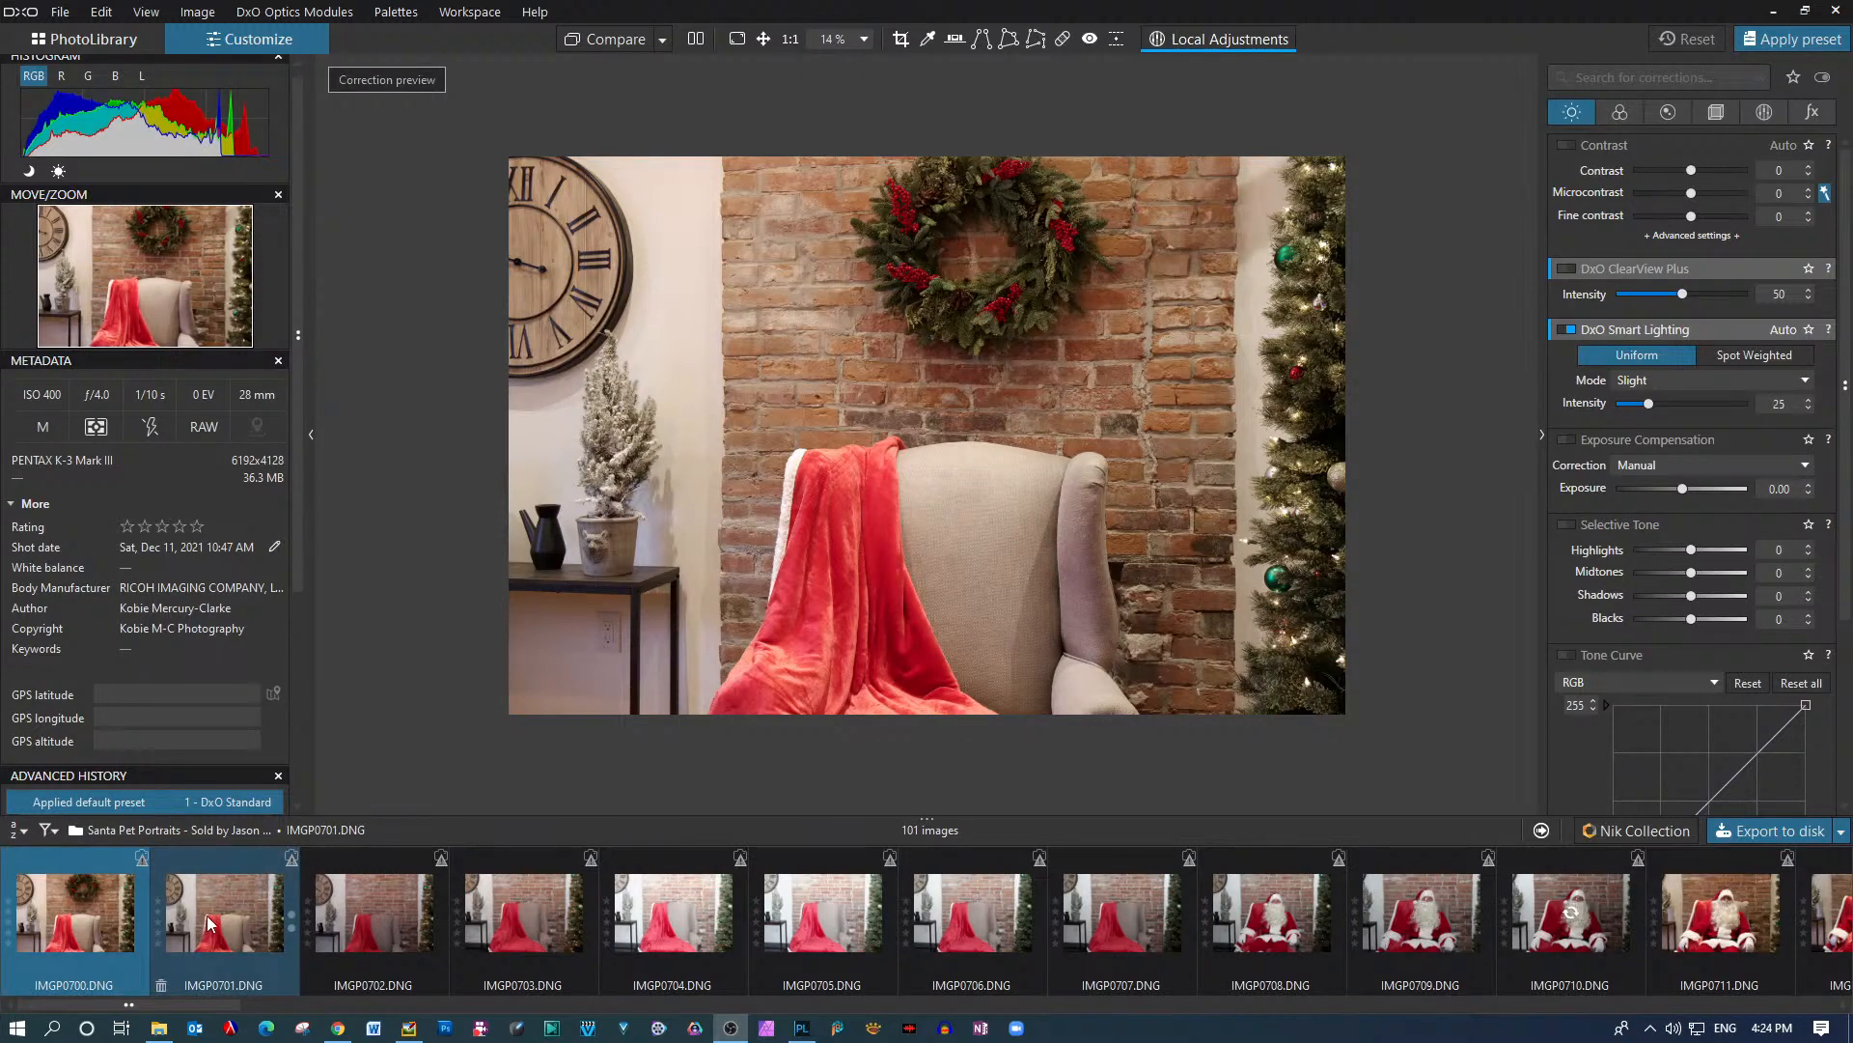
pyautogui.moveTo(208, 922)
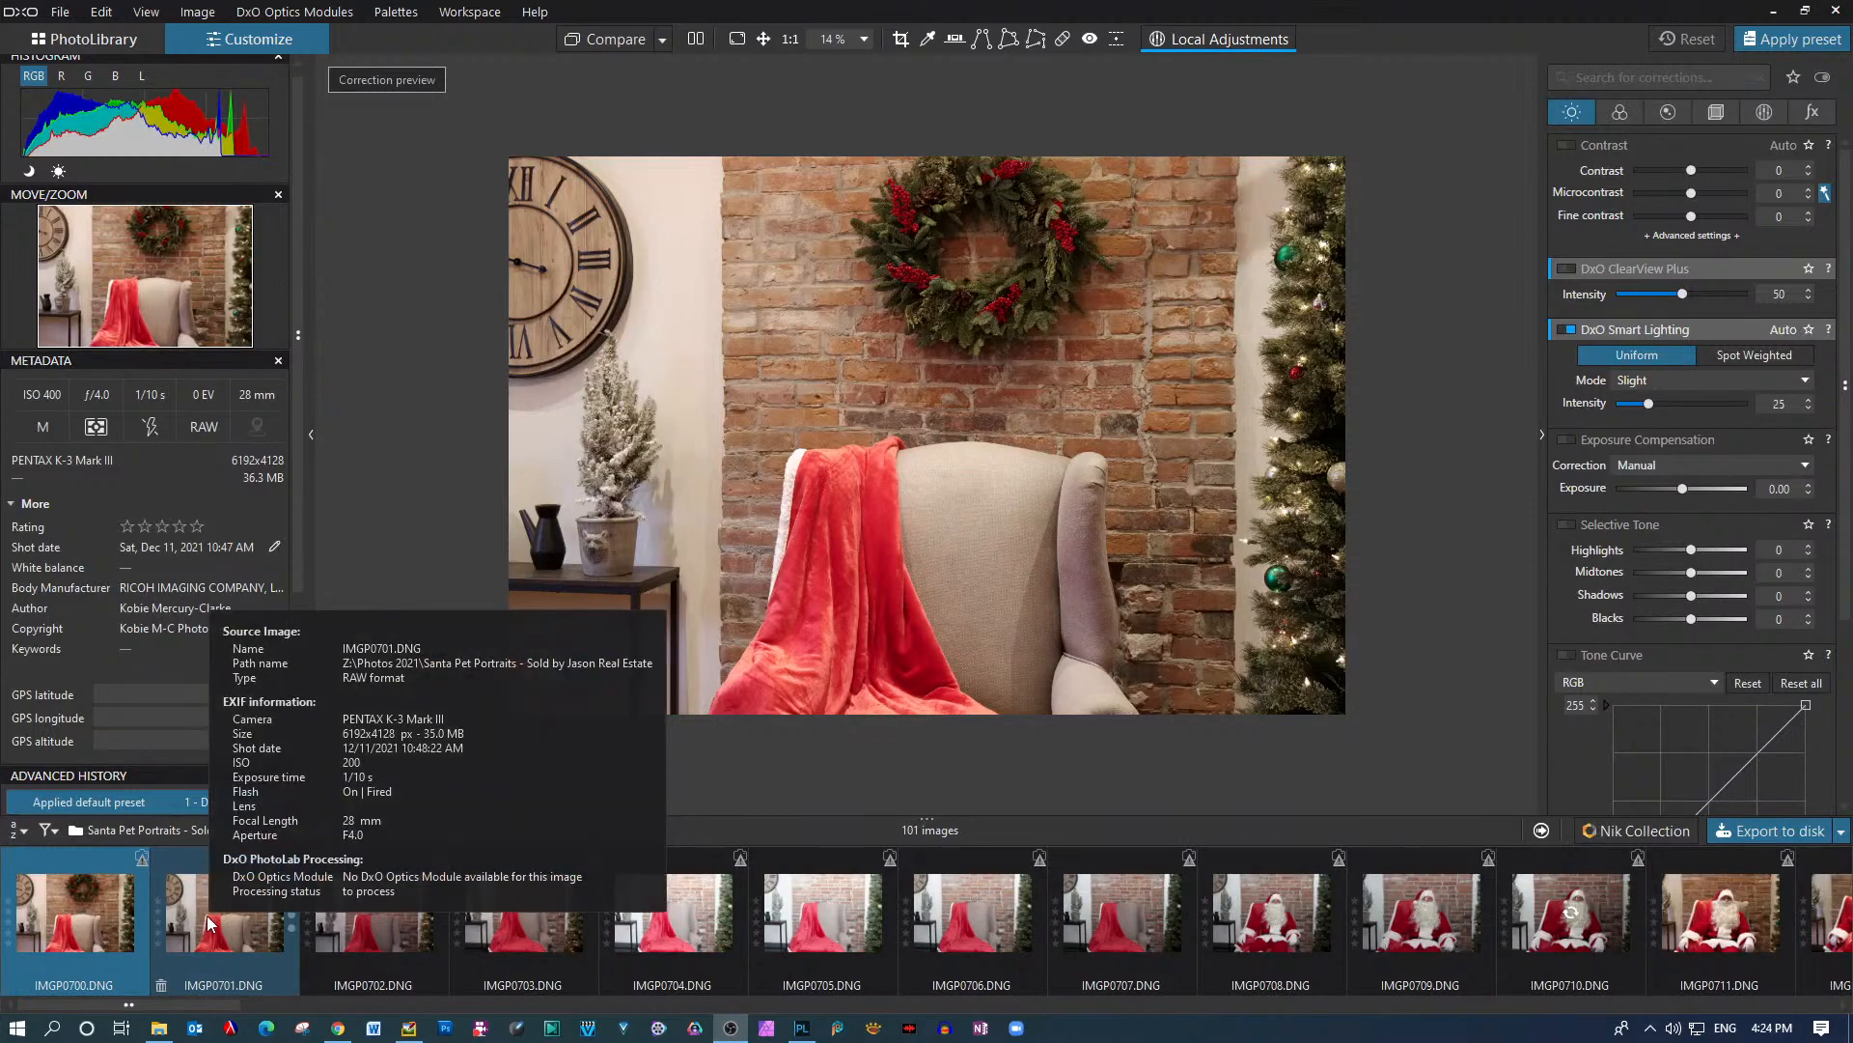
pyautogui.click(207, 922)
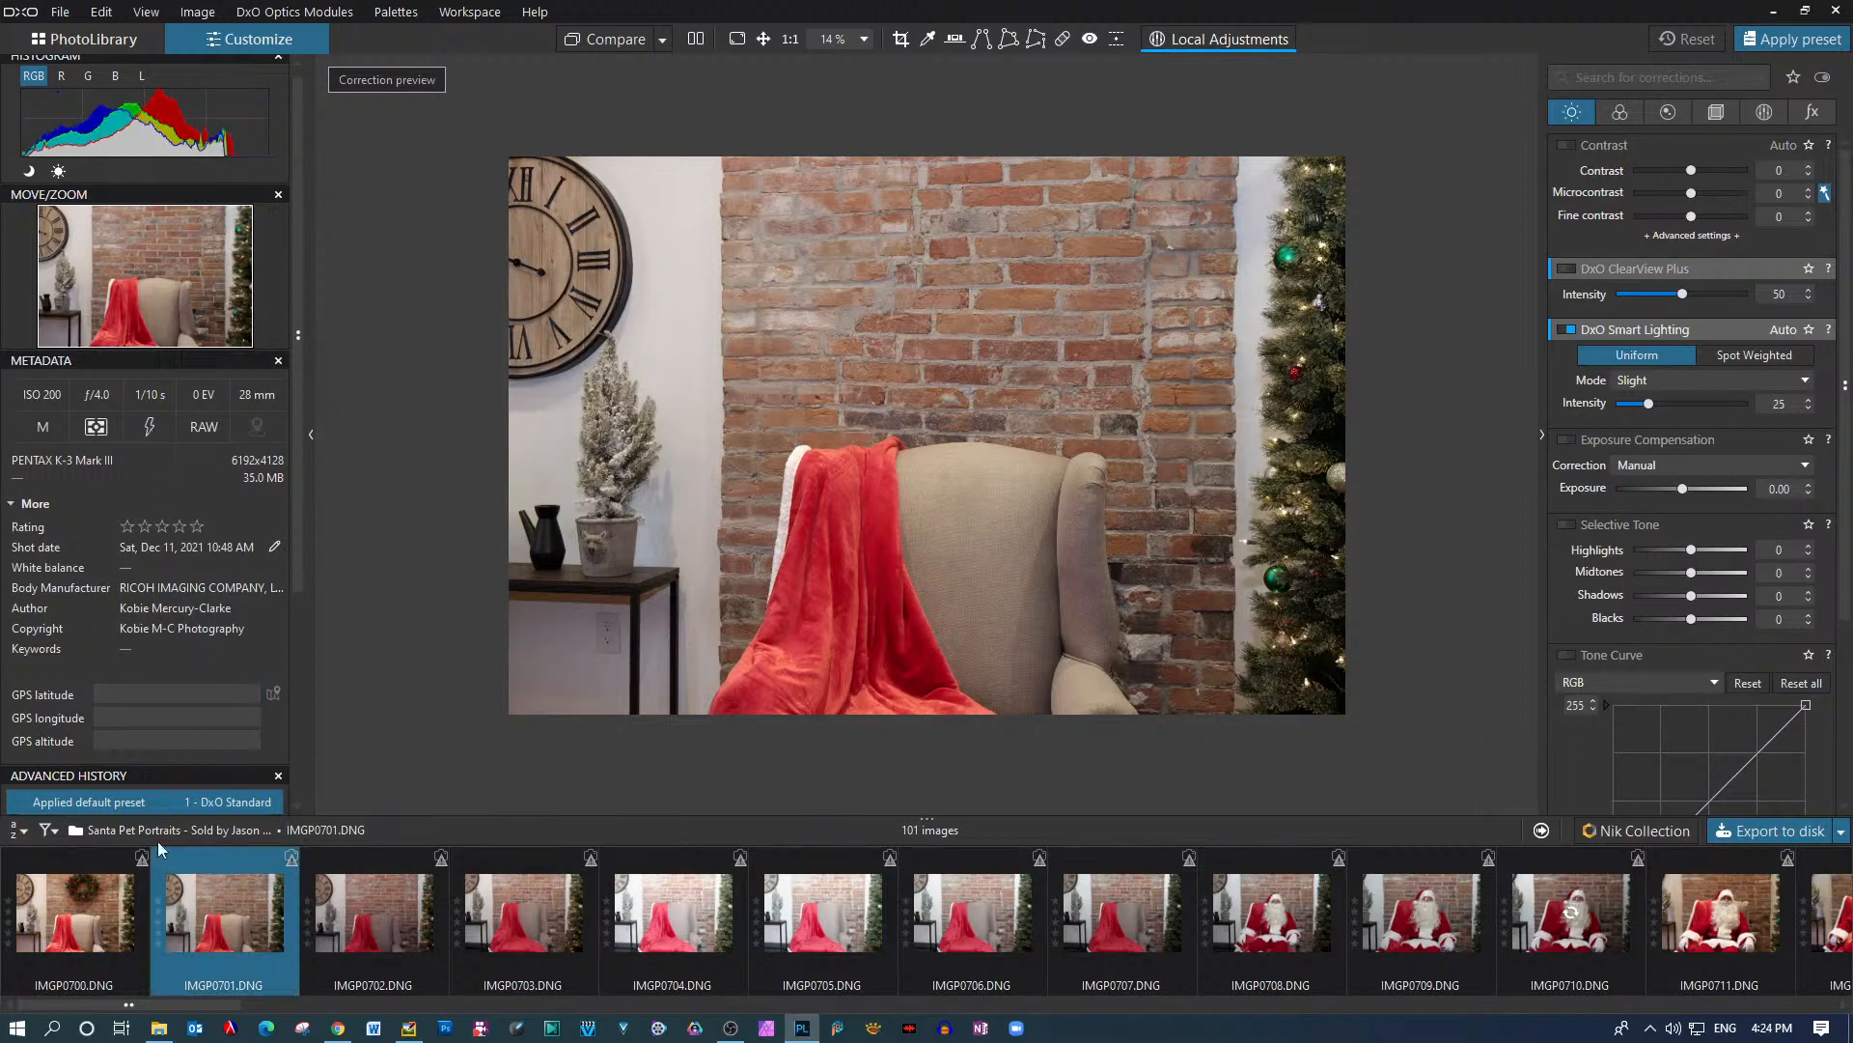
pyautogui.click(69, 933)
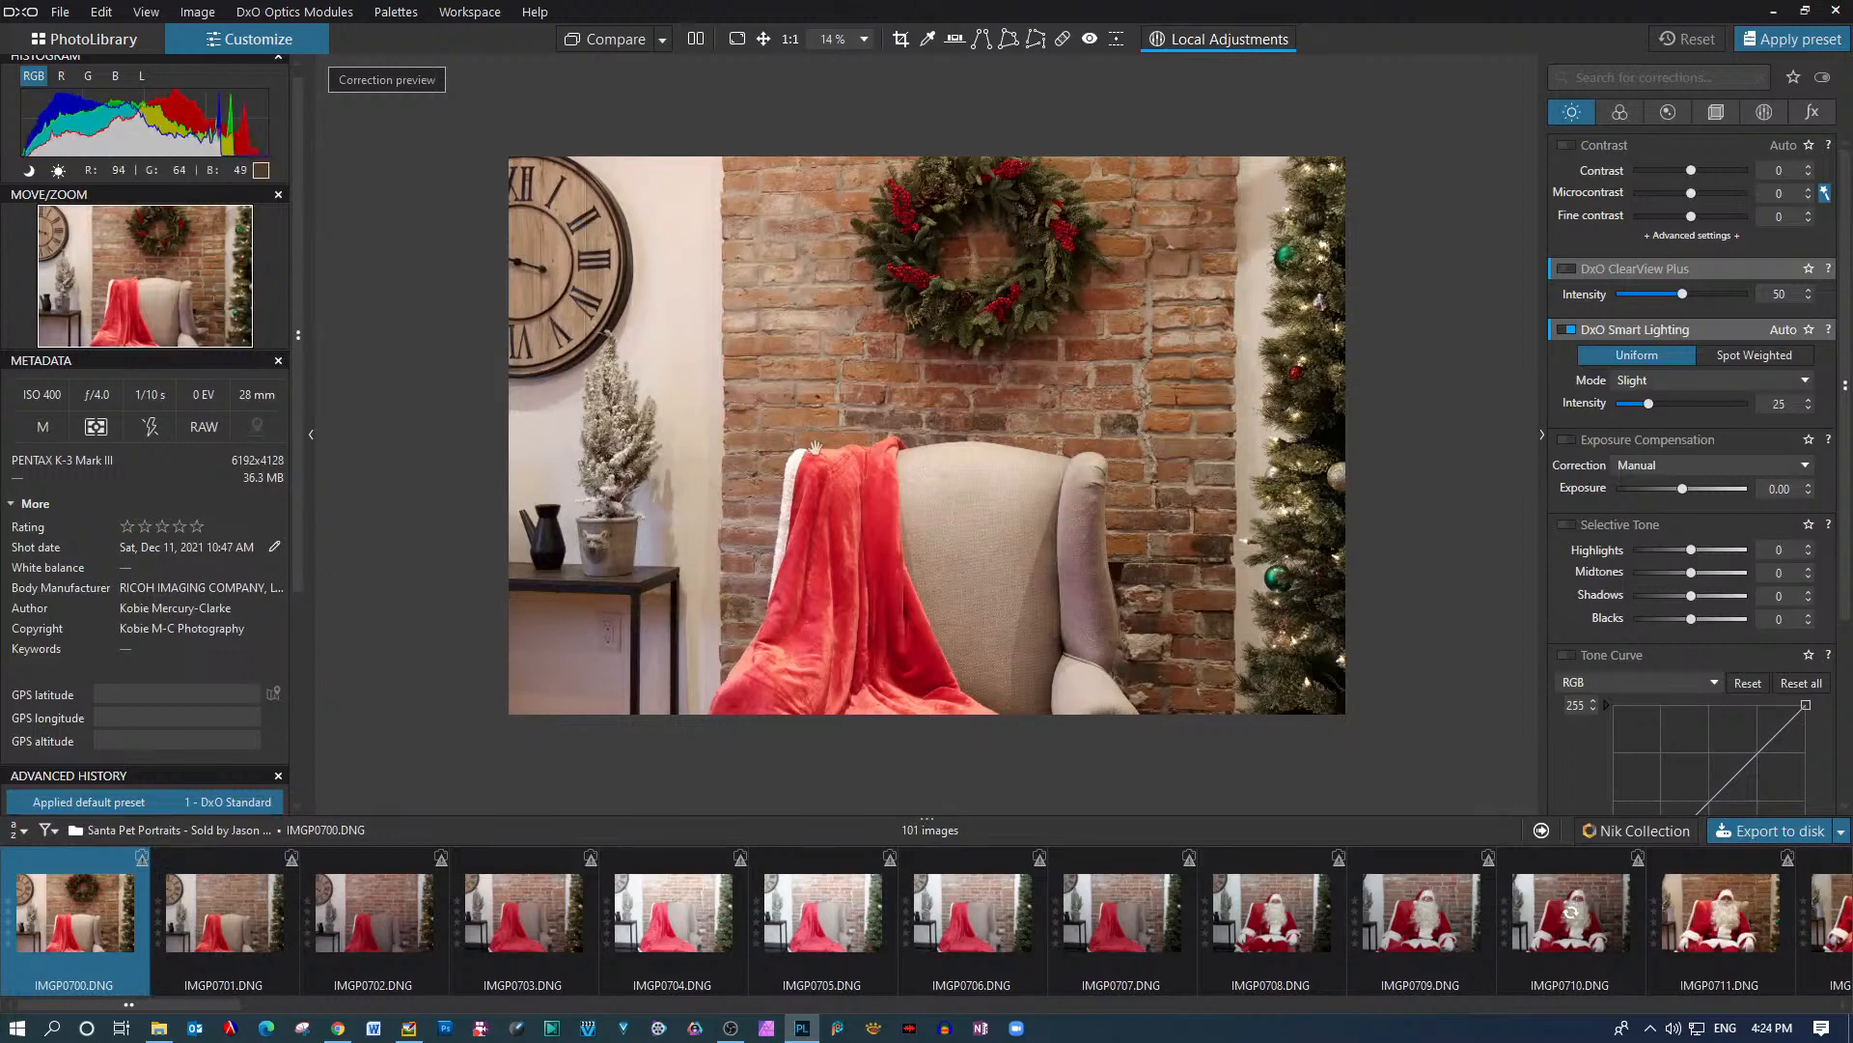
pyautogui.moveTo(216, 914)
pyautogui.click(257, 913)
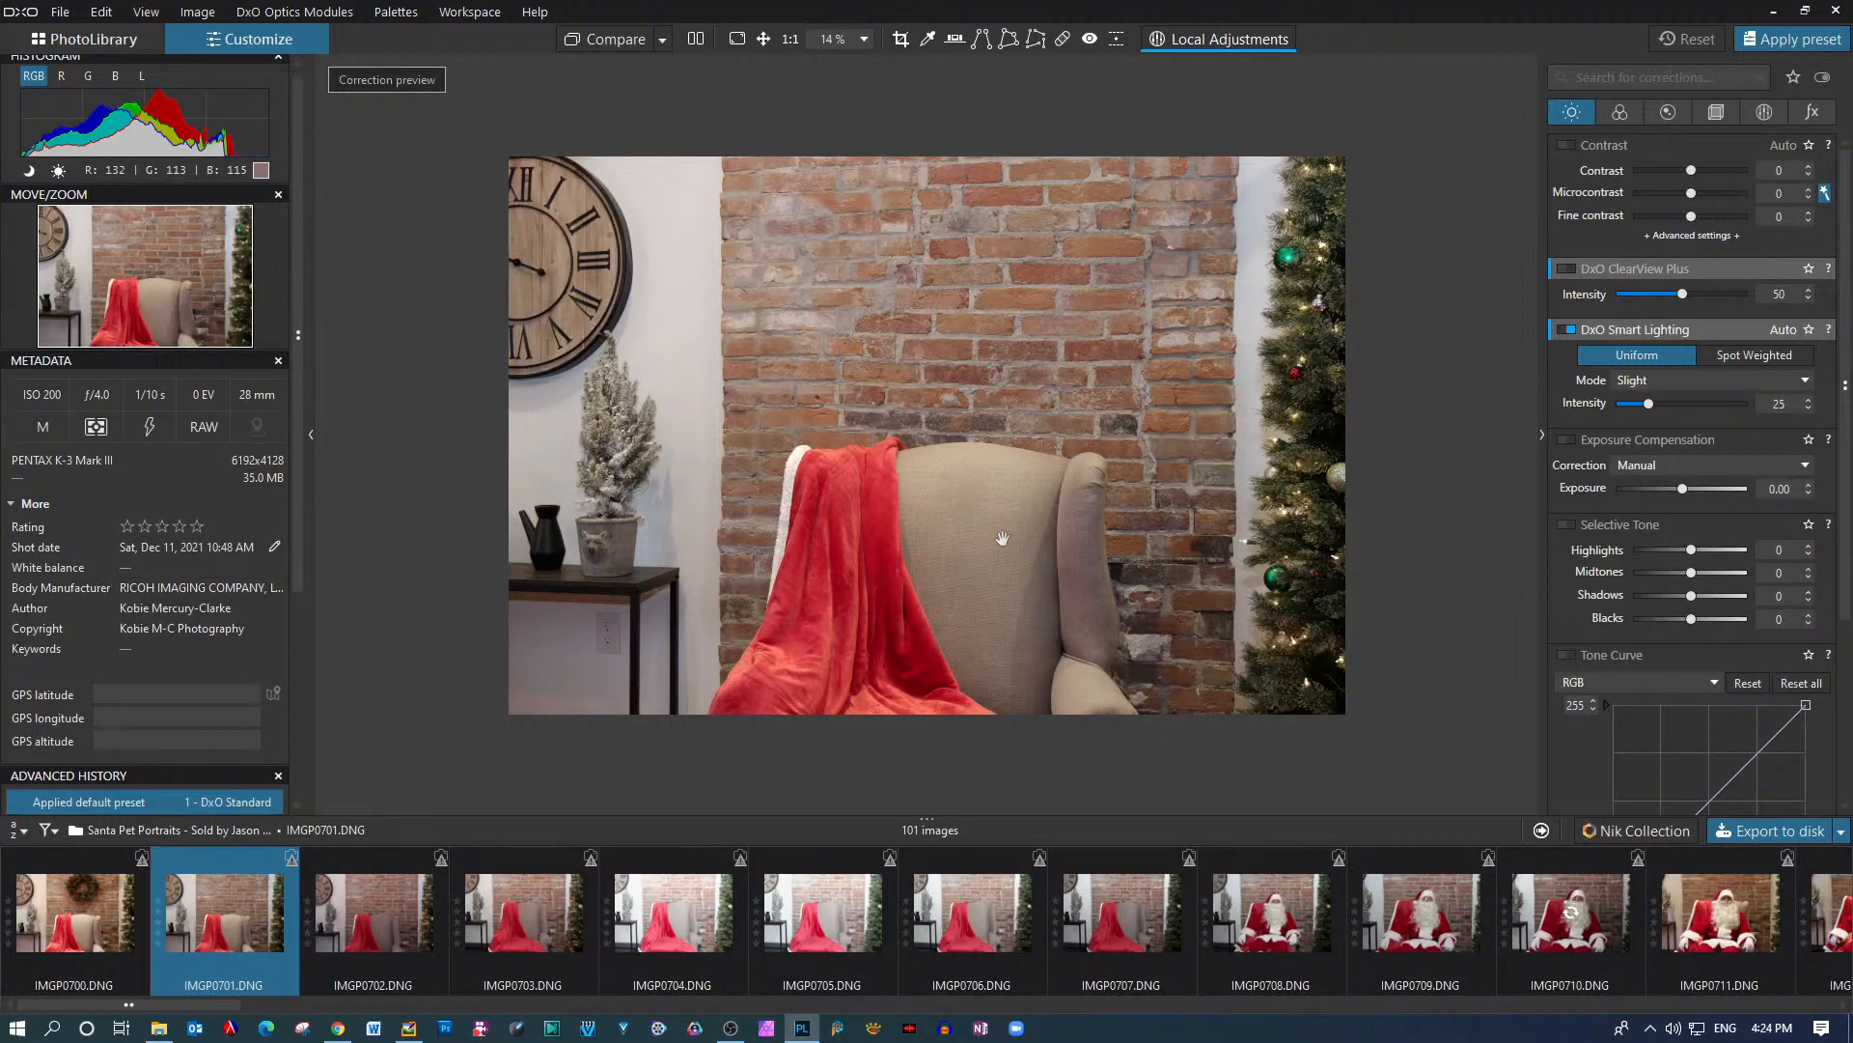
# Examine the exposure and shooting data of the test shots IMGP0702.DNG and IMGP0703.DNG
pyautogui.click(363, 927)
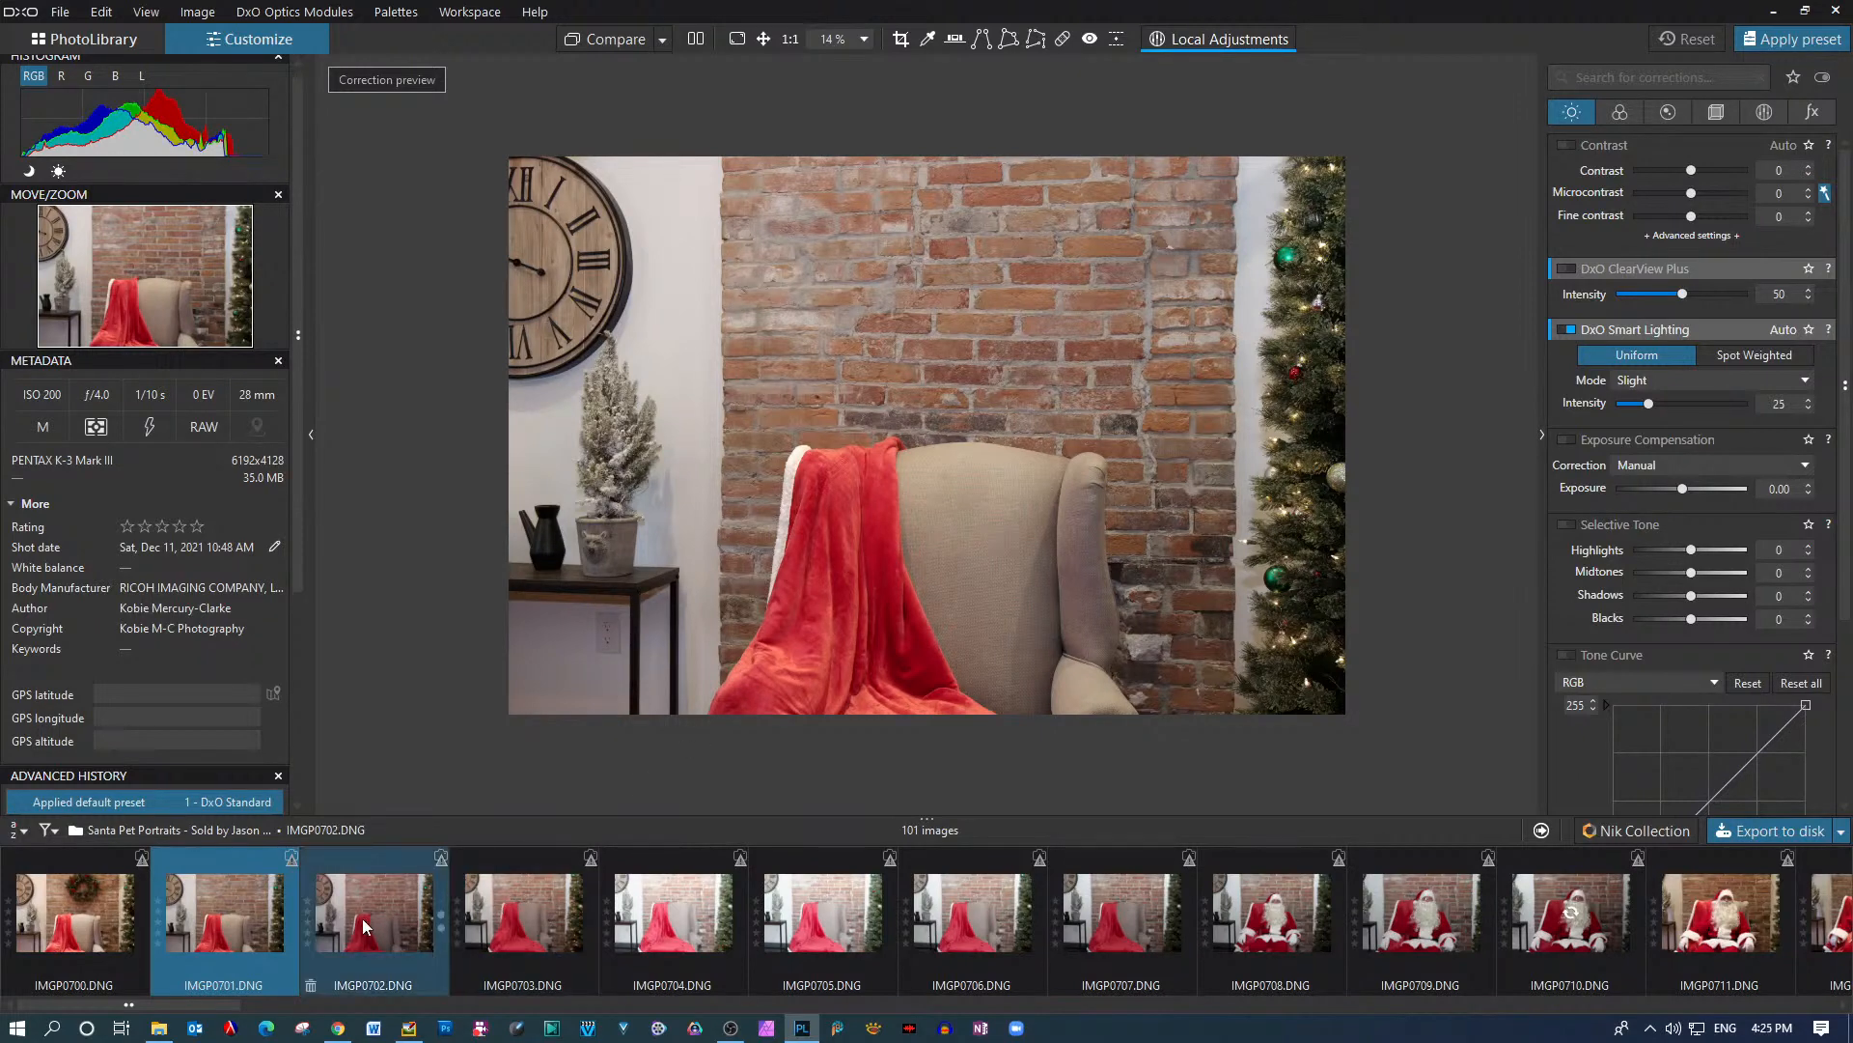
pyautogui.moveTo(363, 927)
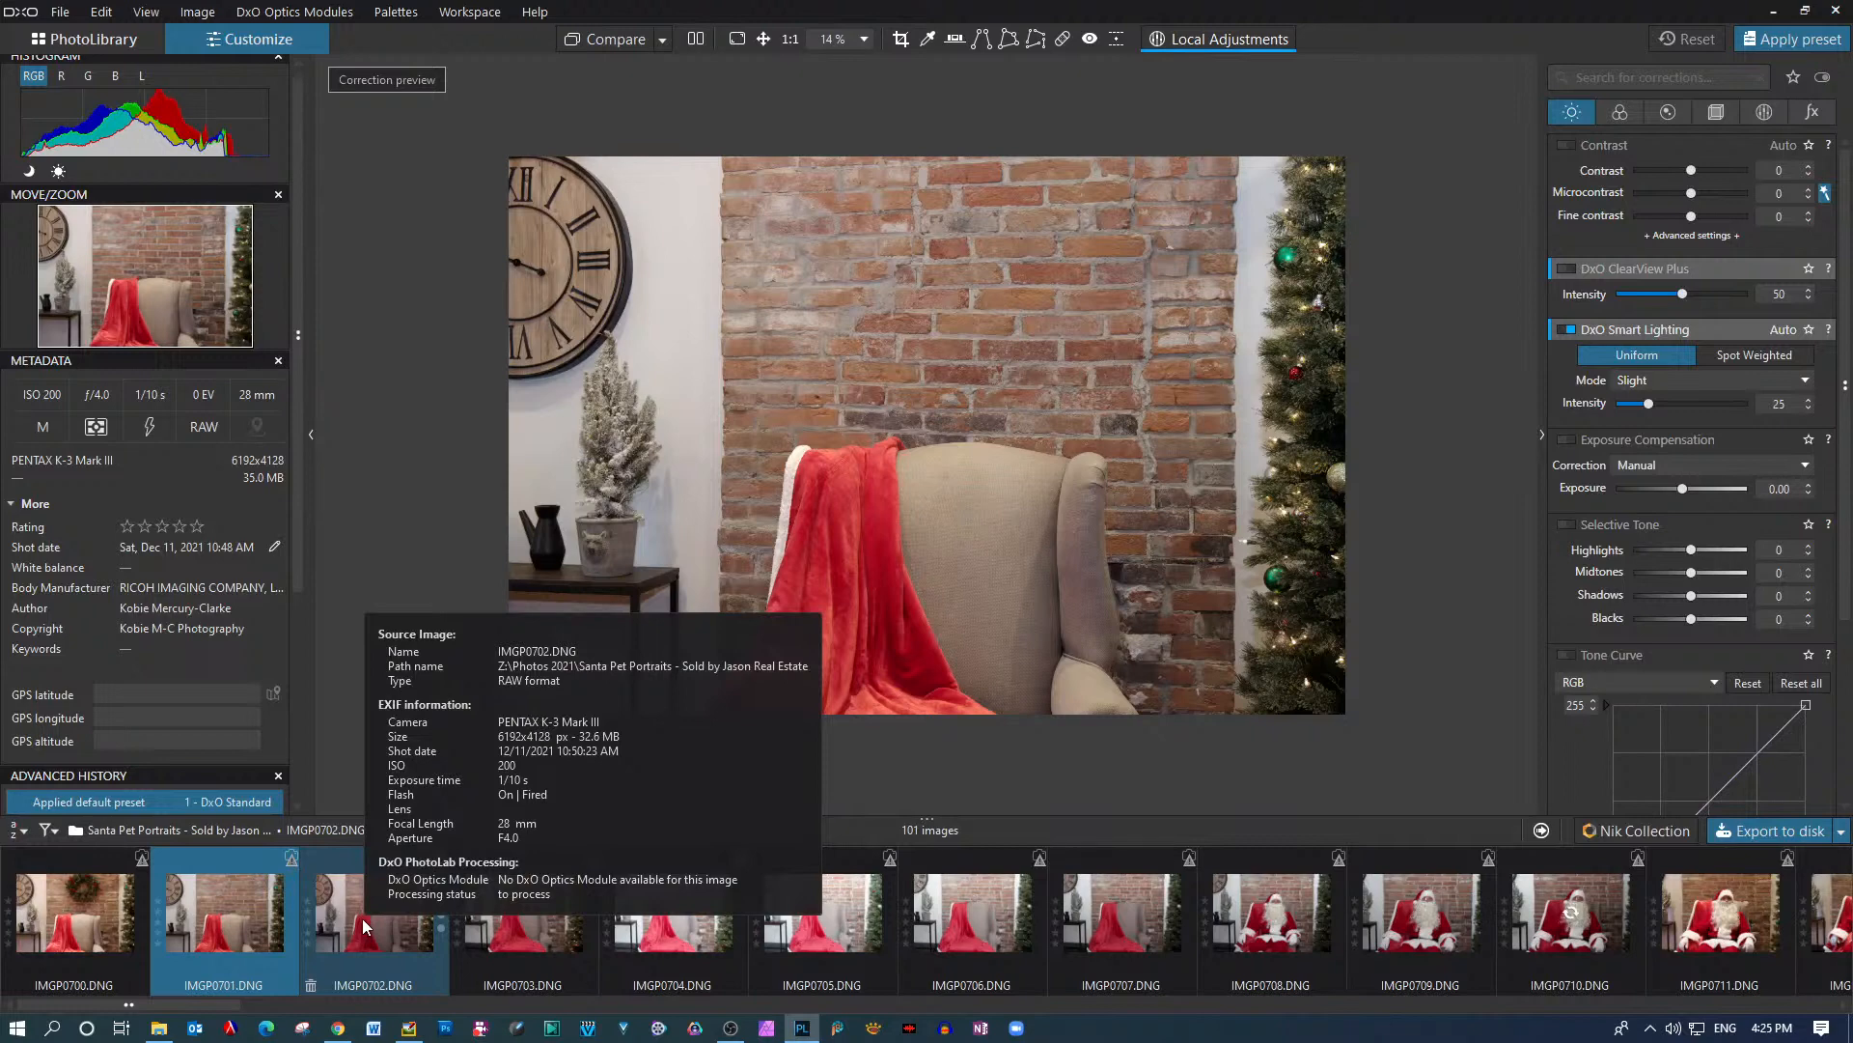
pyautogui.click(363, 927)
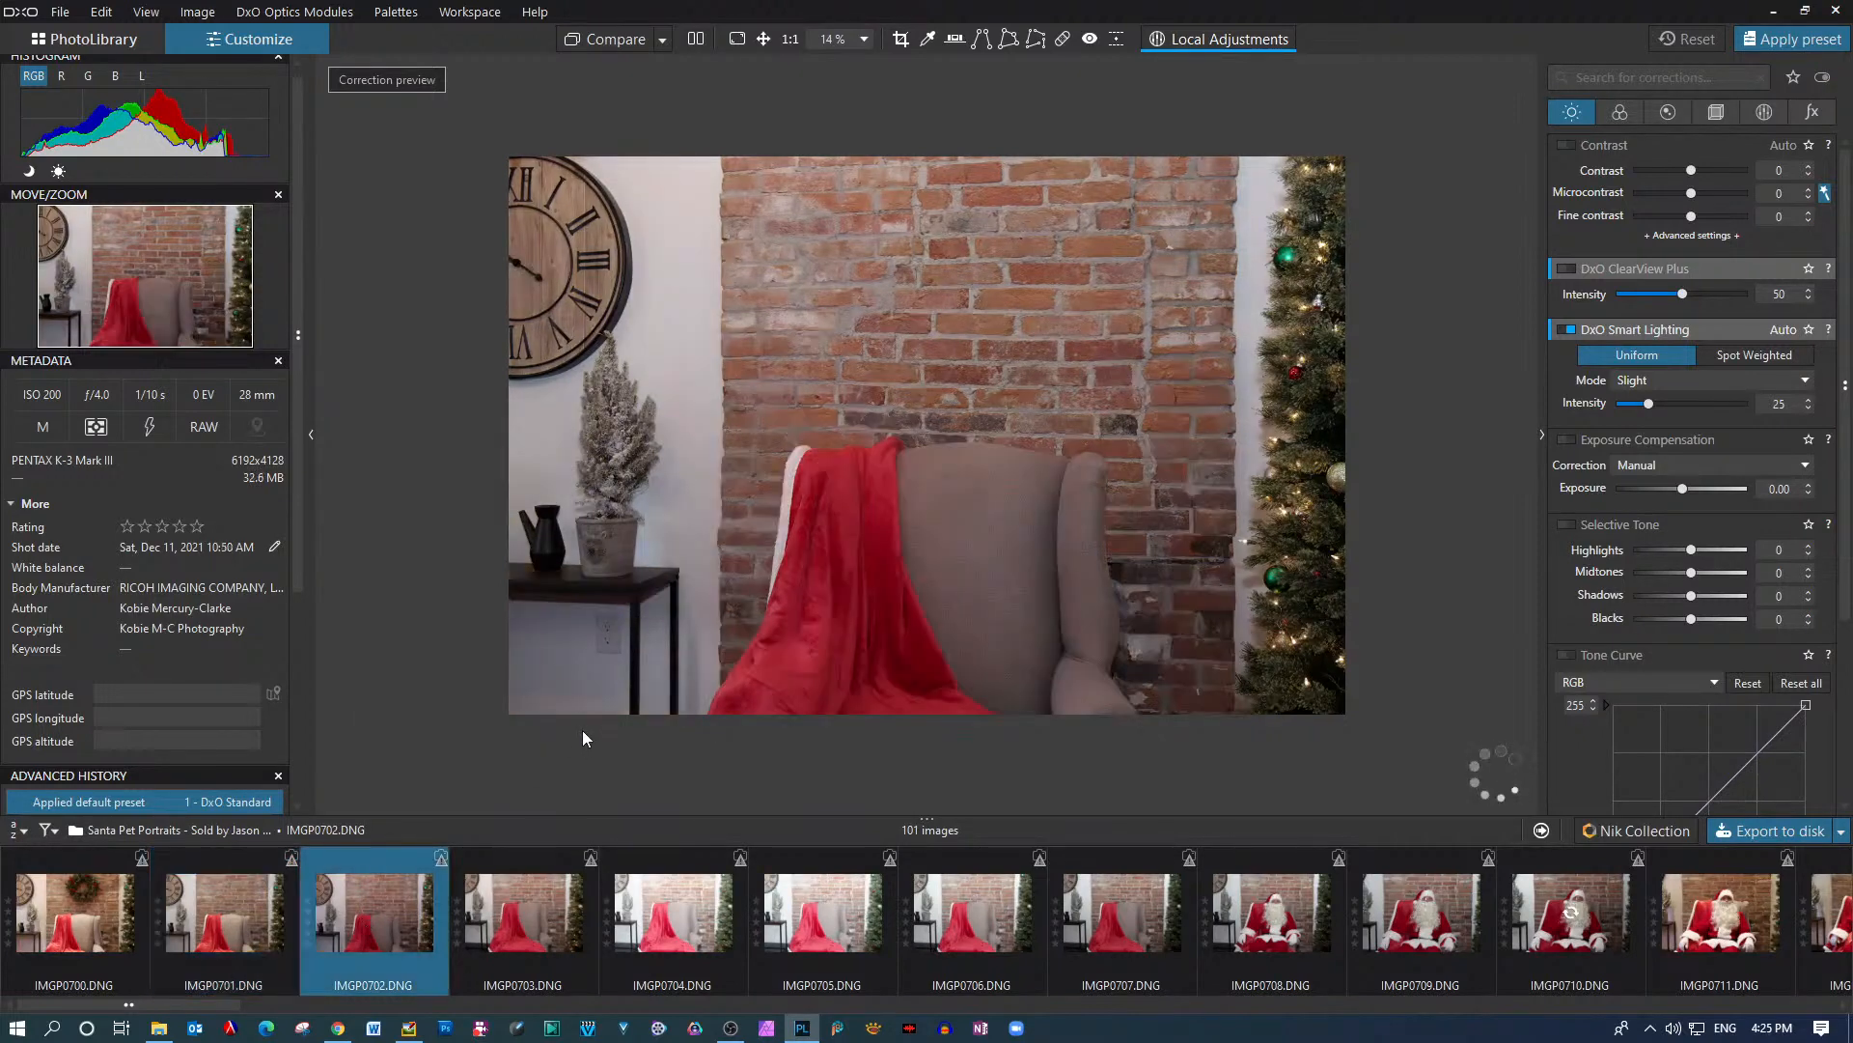
pyautogui.click(372, 934)
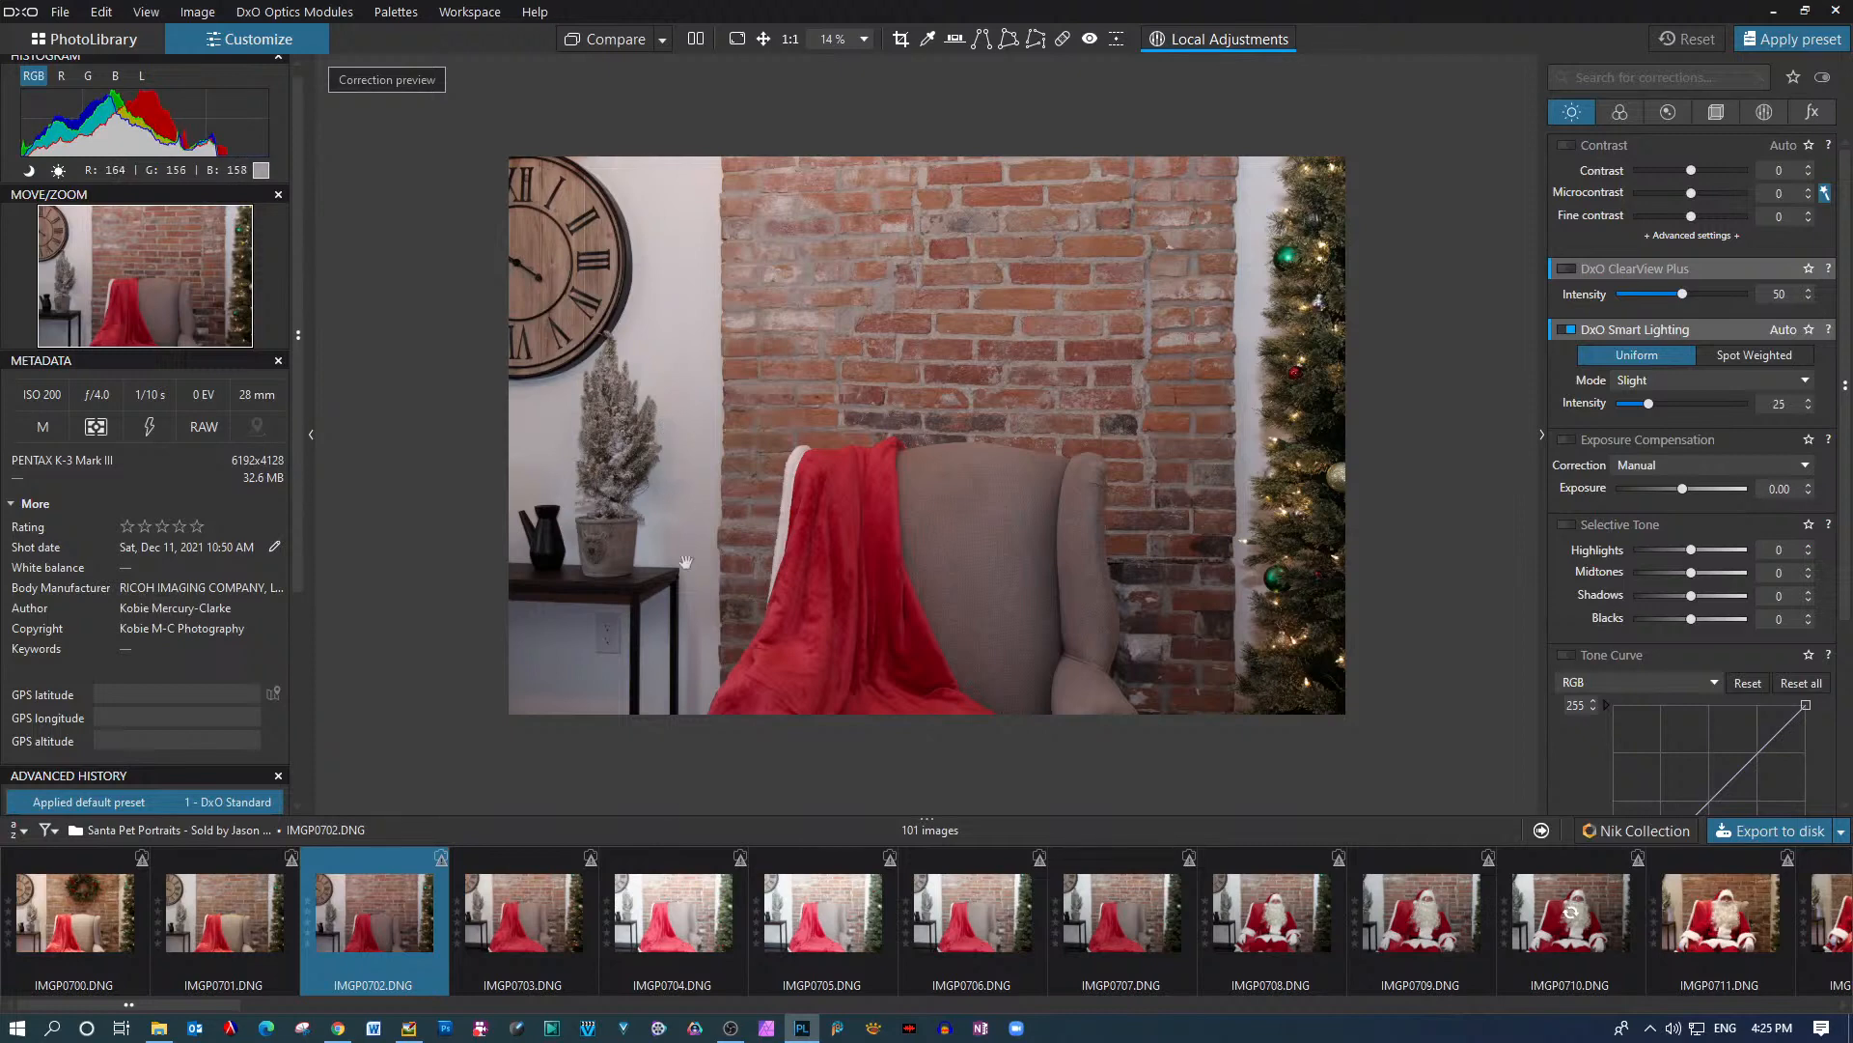
pyautogui.click(533, 921)
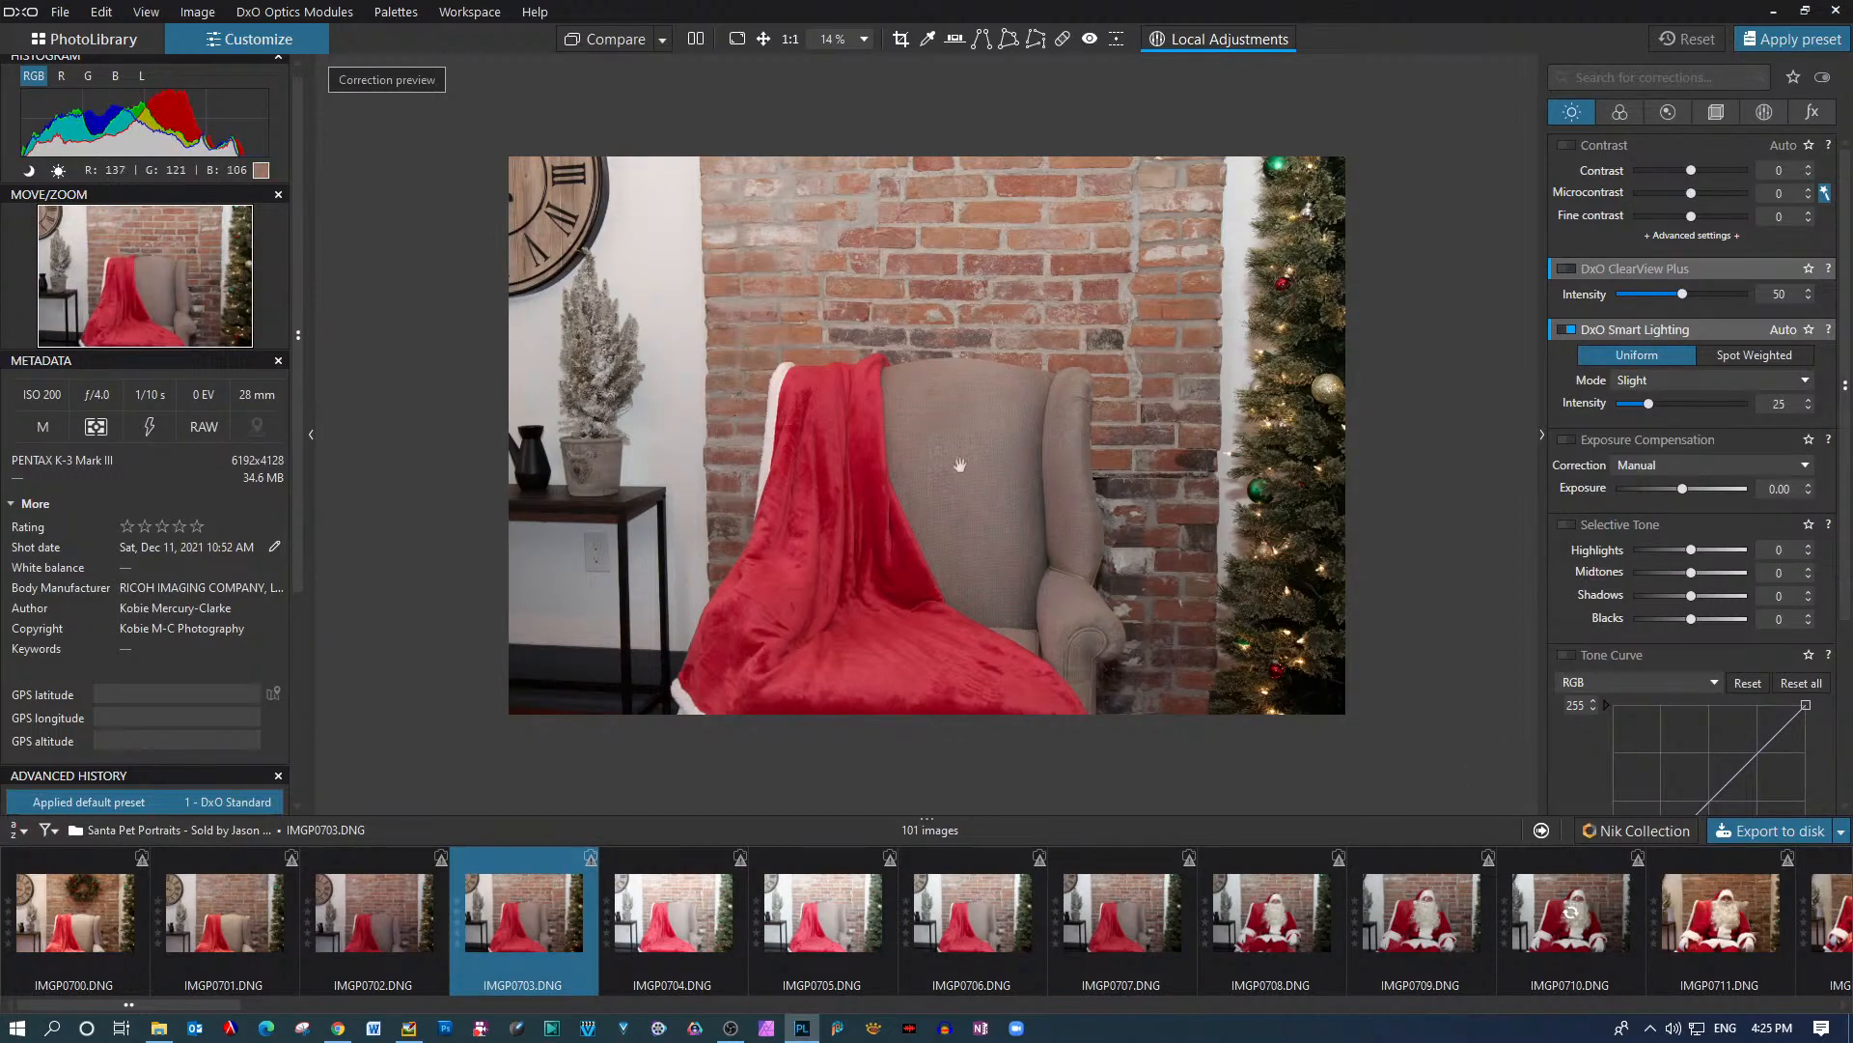
# Compare the exposure of the empty-chair test shots from IMGP0704.DNG through IMGP0707.DNG
pyautogui.click(674, 928)
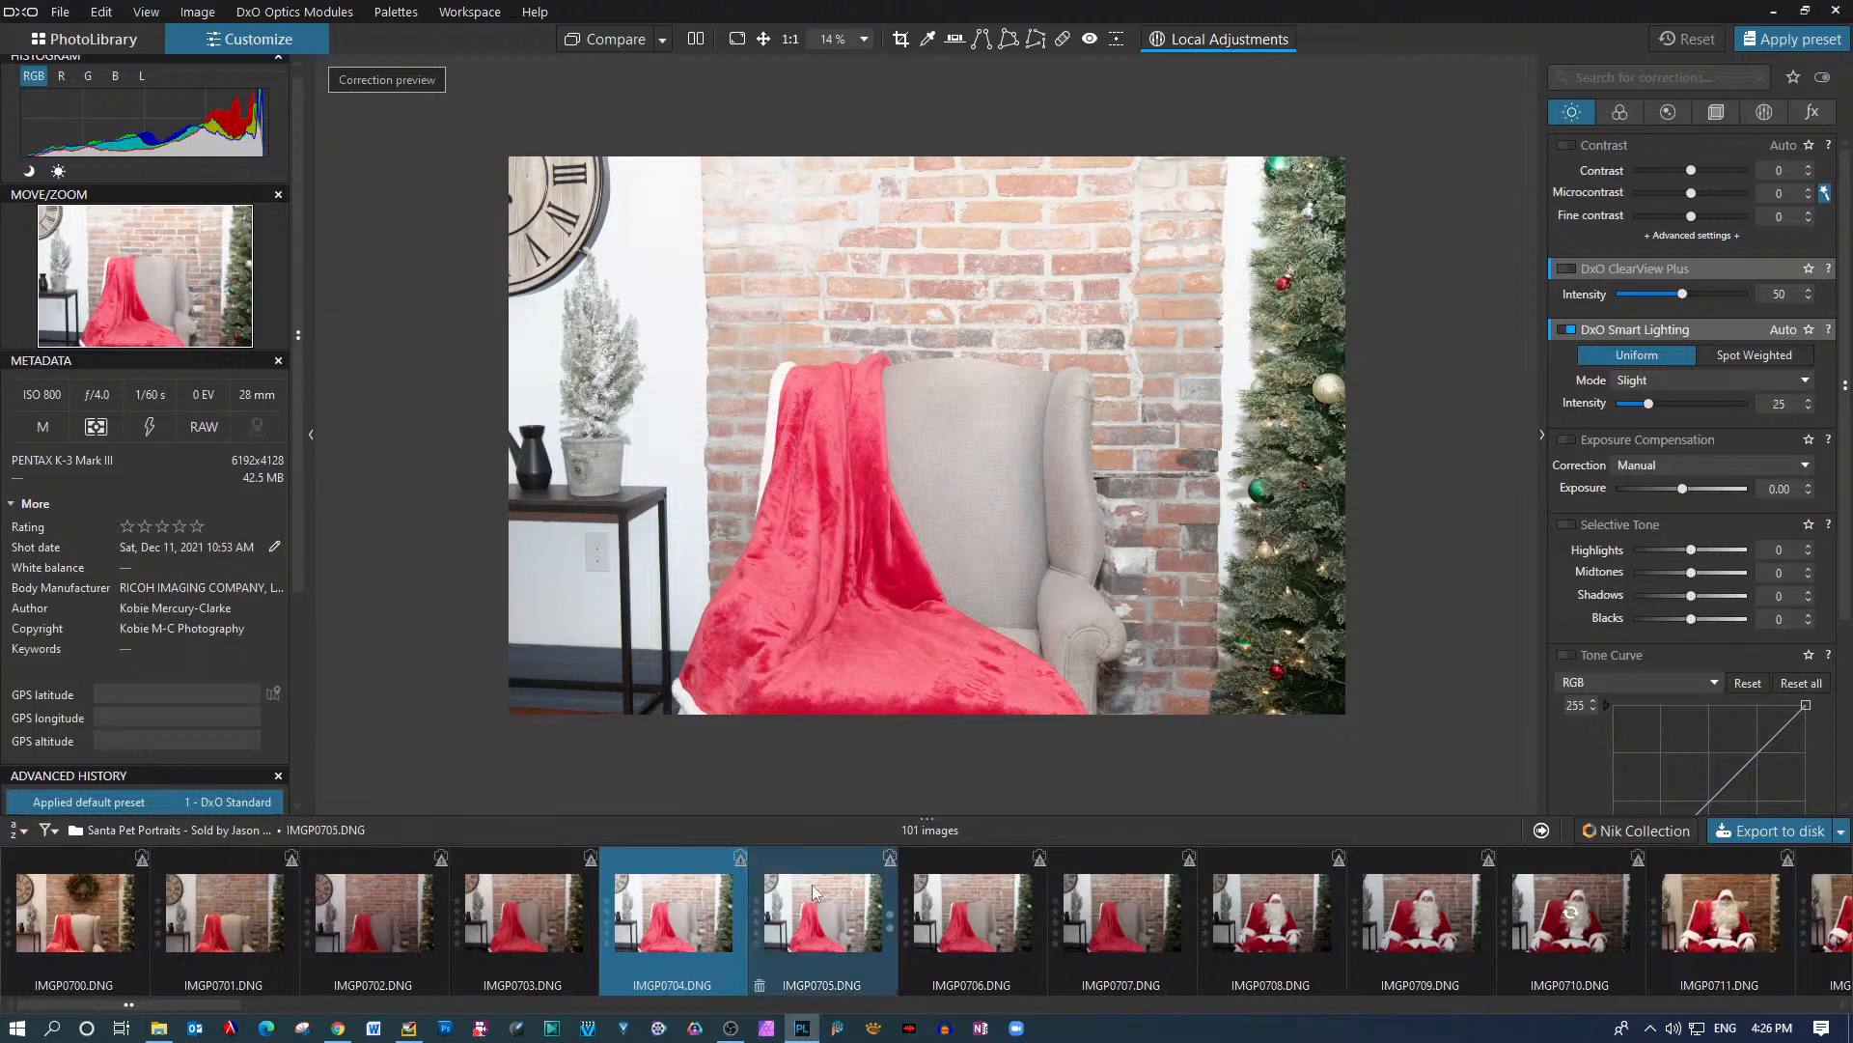
pyautogui.click(813, 929)
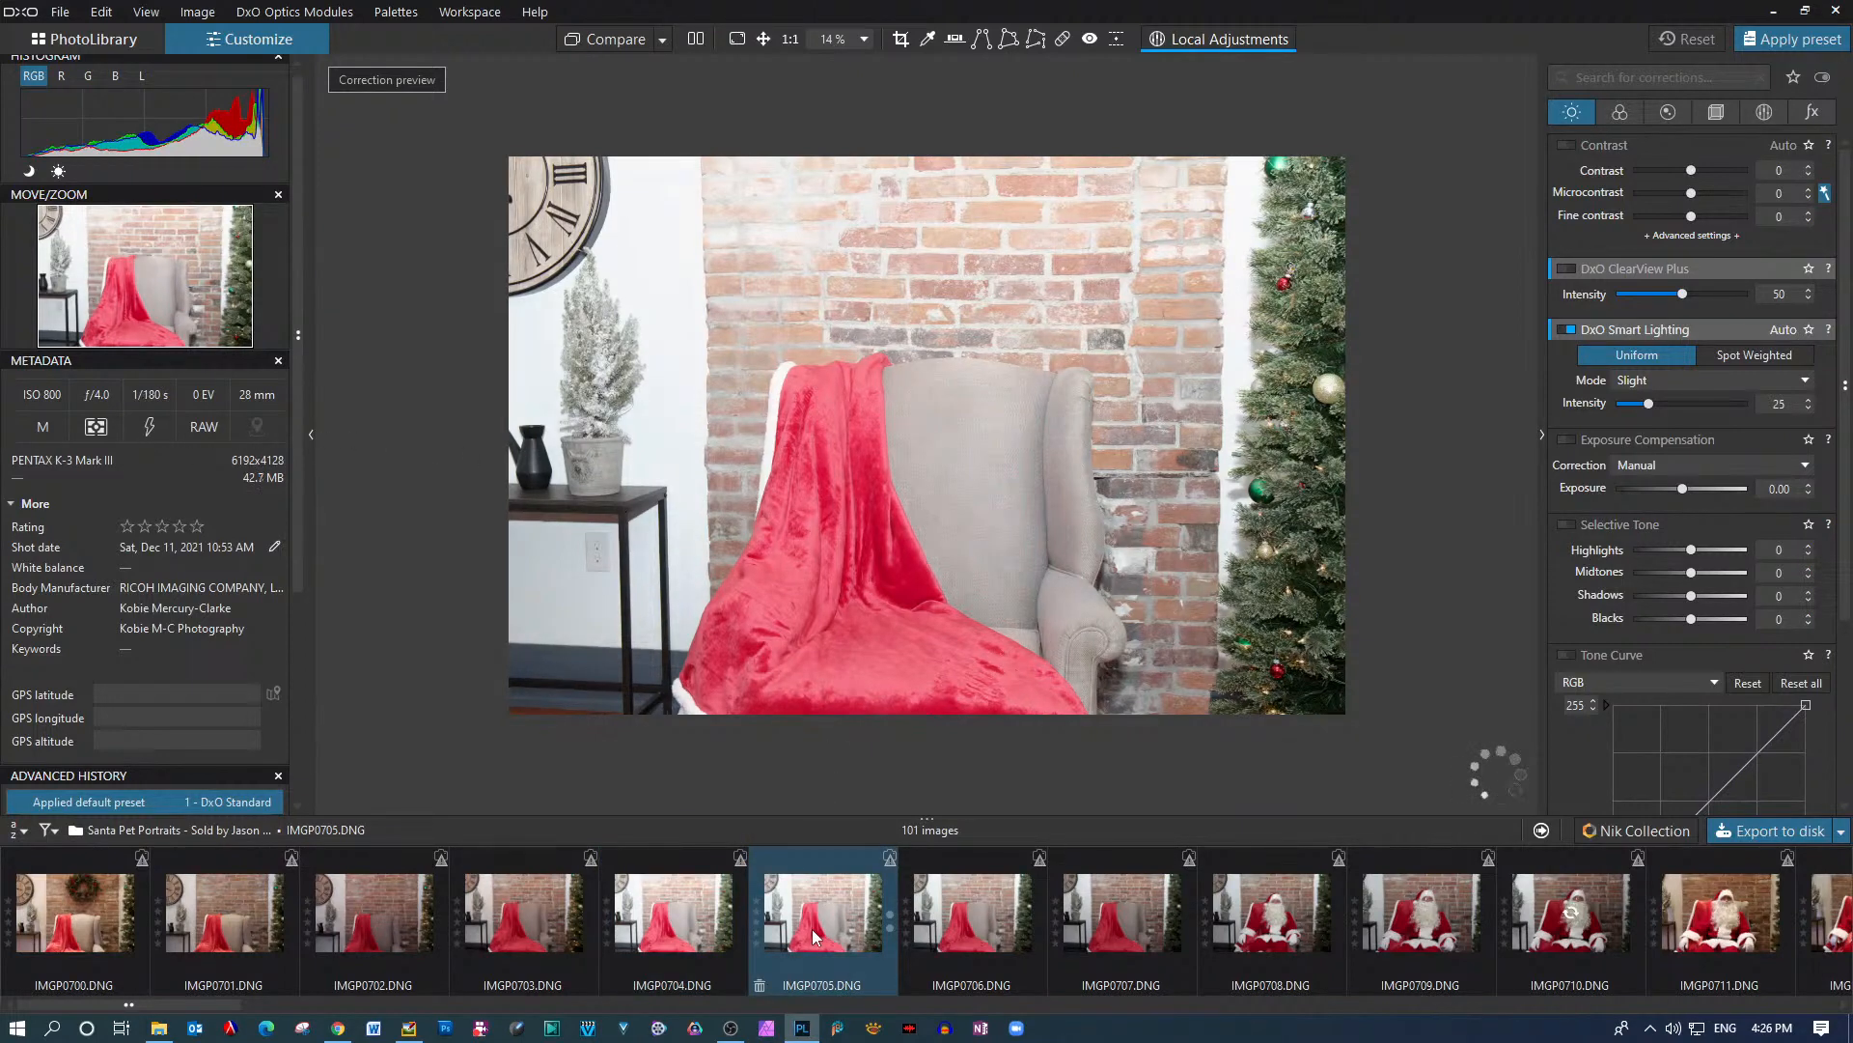
pyautogui.keyDown('ctrl'); pyautogui.click(664, 904); pyautogui.keyUp('ctrl')
pyautogui.click(810, 906)
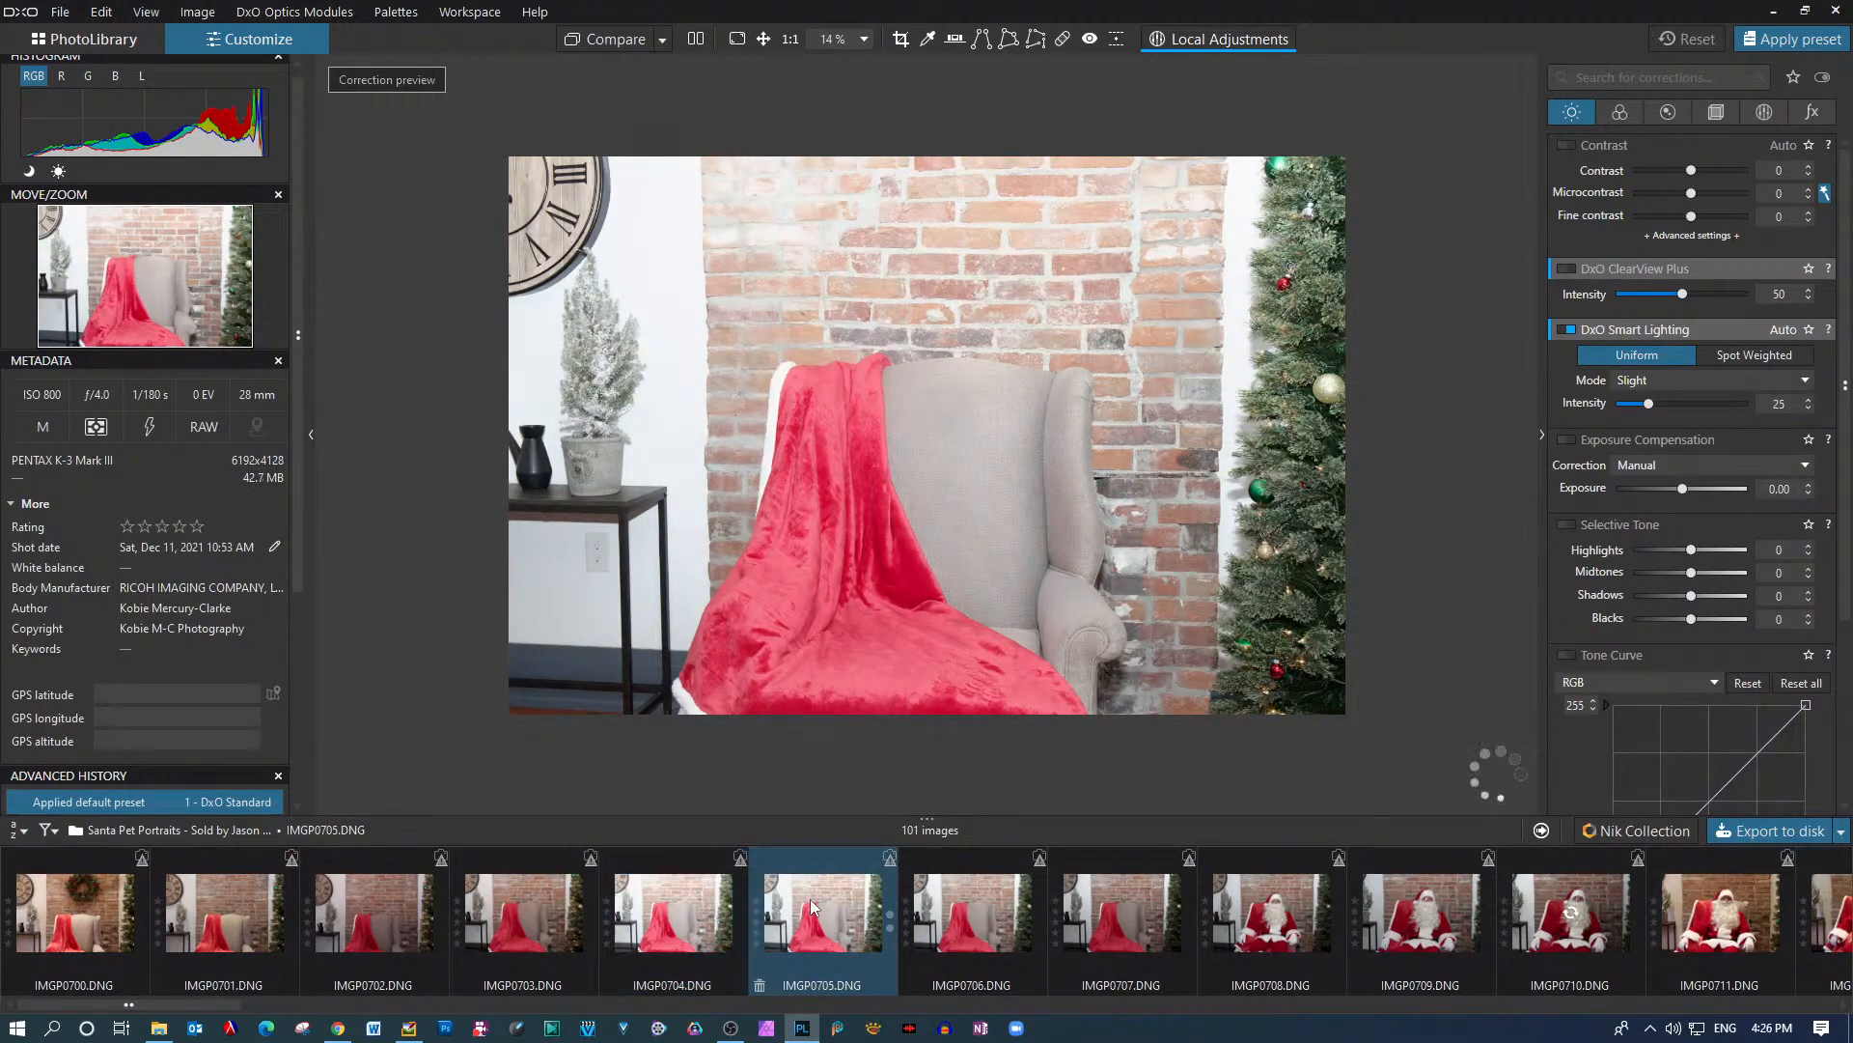
pyautogui.keyDown('ctrl'); pyautogui.click(960, 923); pyautogui.keyUp('ctrl')
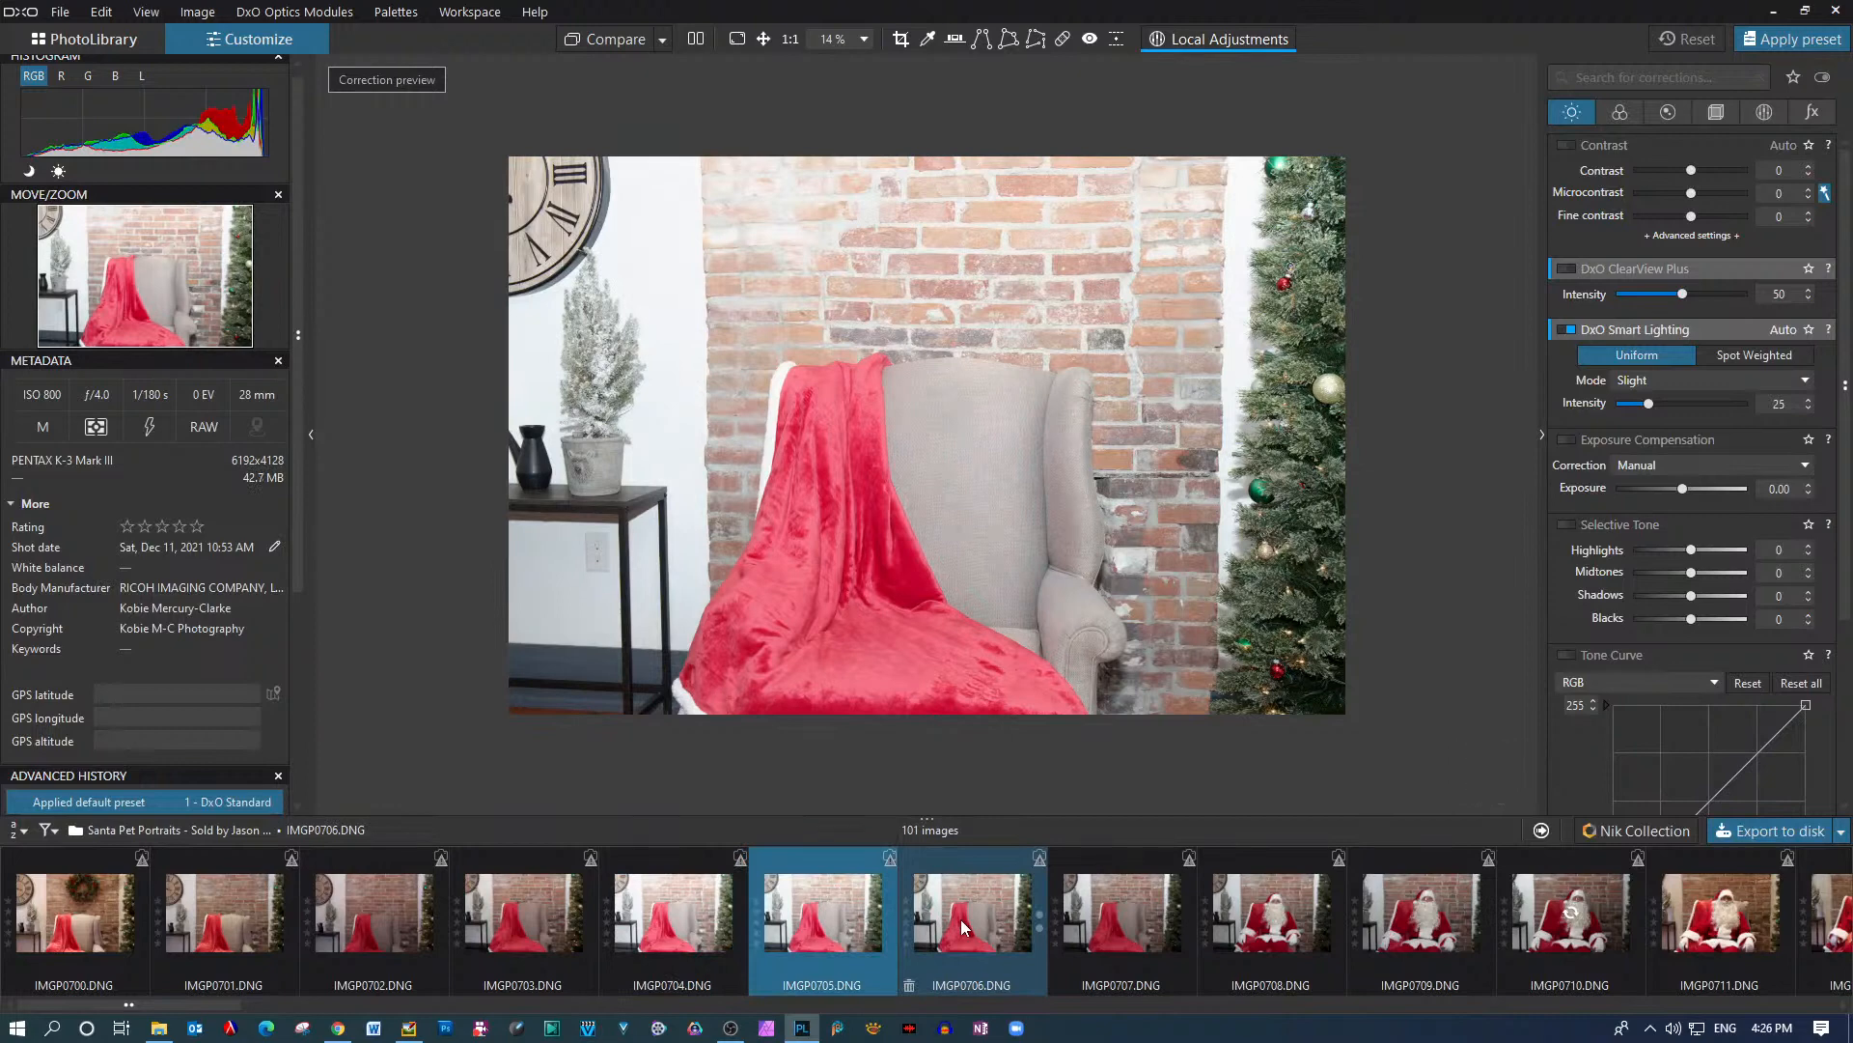
pyautogui.click(959, 919)
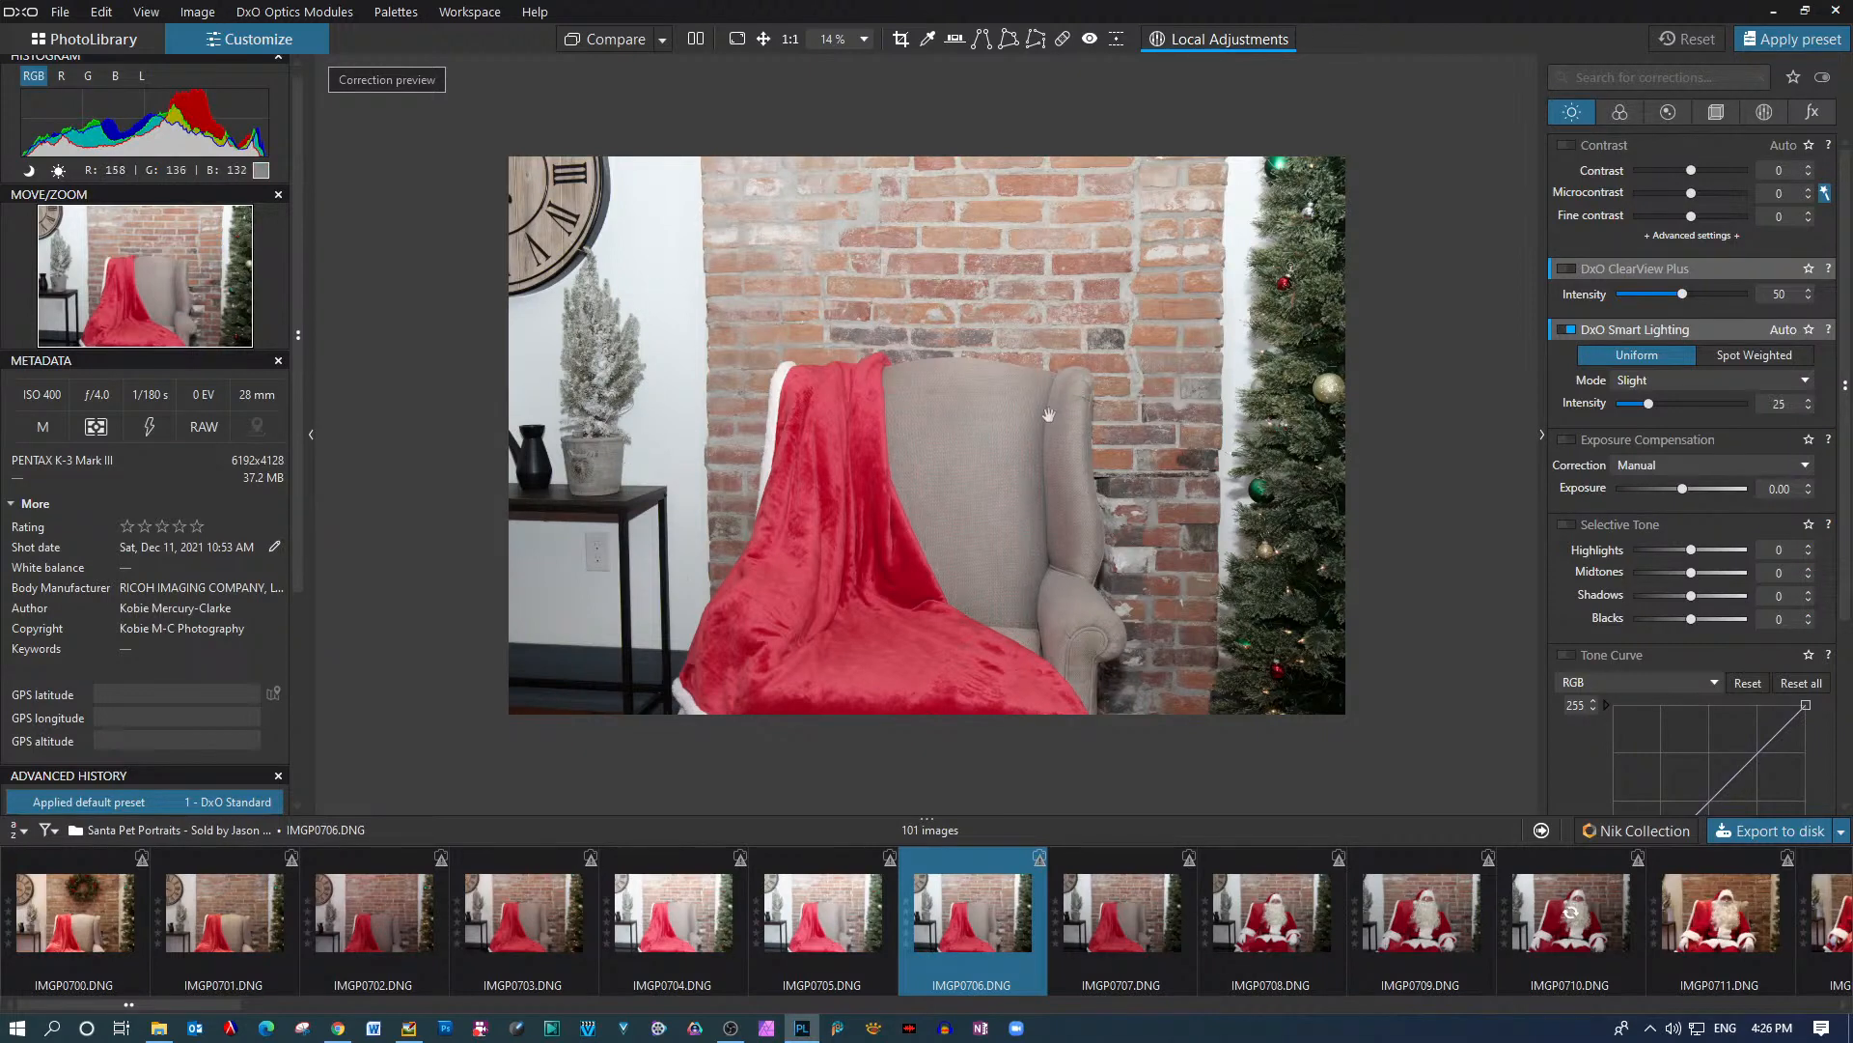
pyautogui.click(1112, 924)
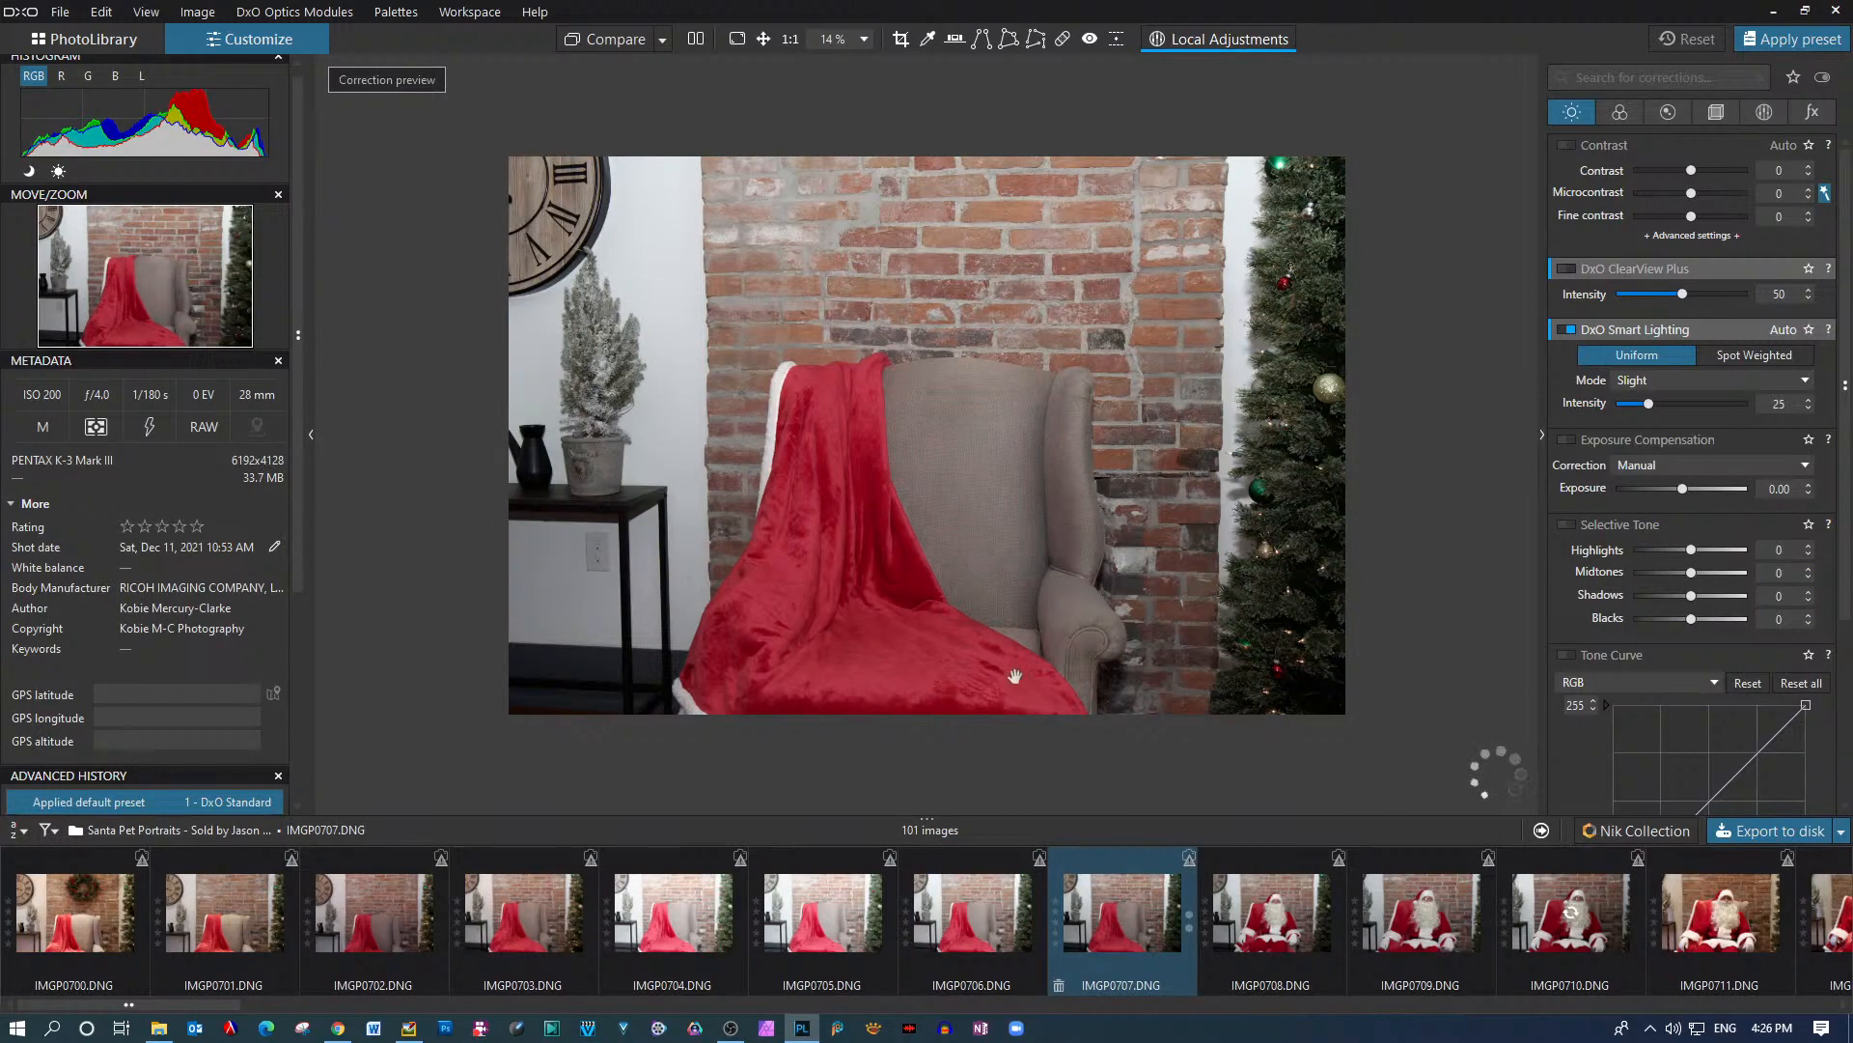
# View the first Santa test portraits, IMGP0708.DNG through IMGP0710.DNG
pyautogui.click(1260, 919)
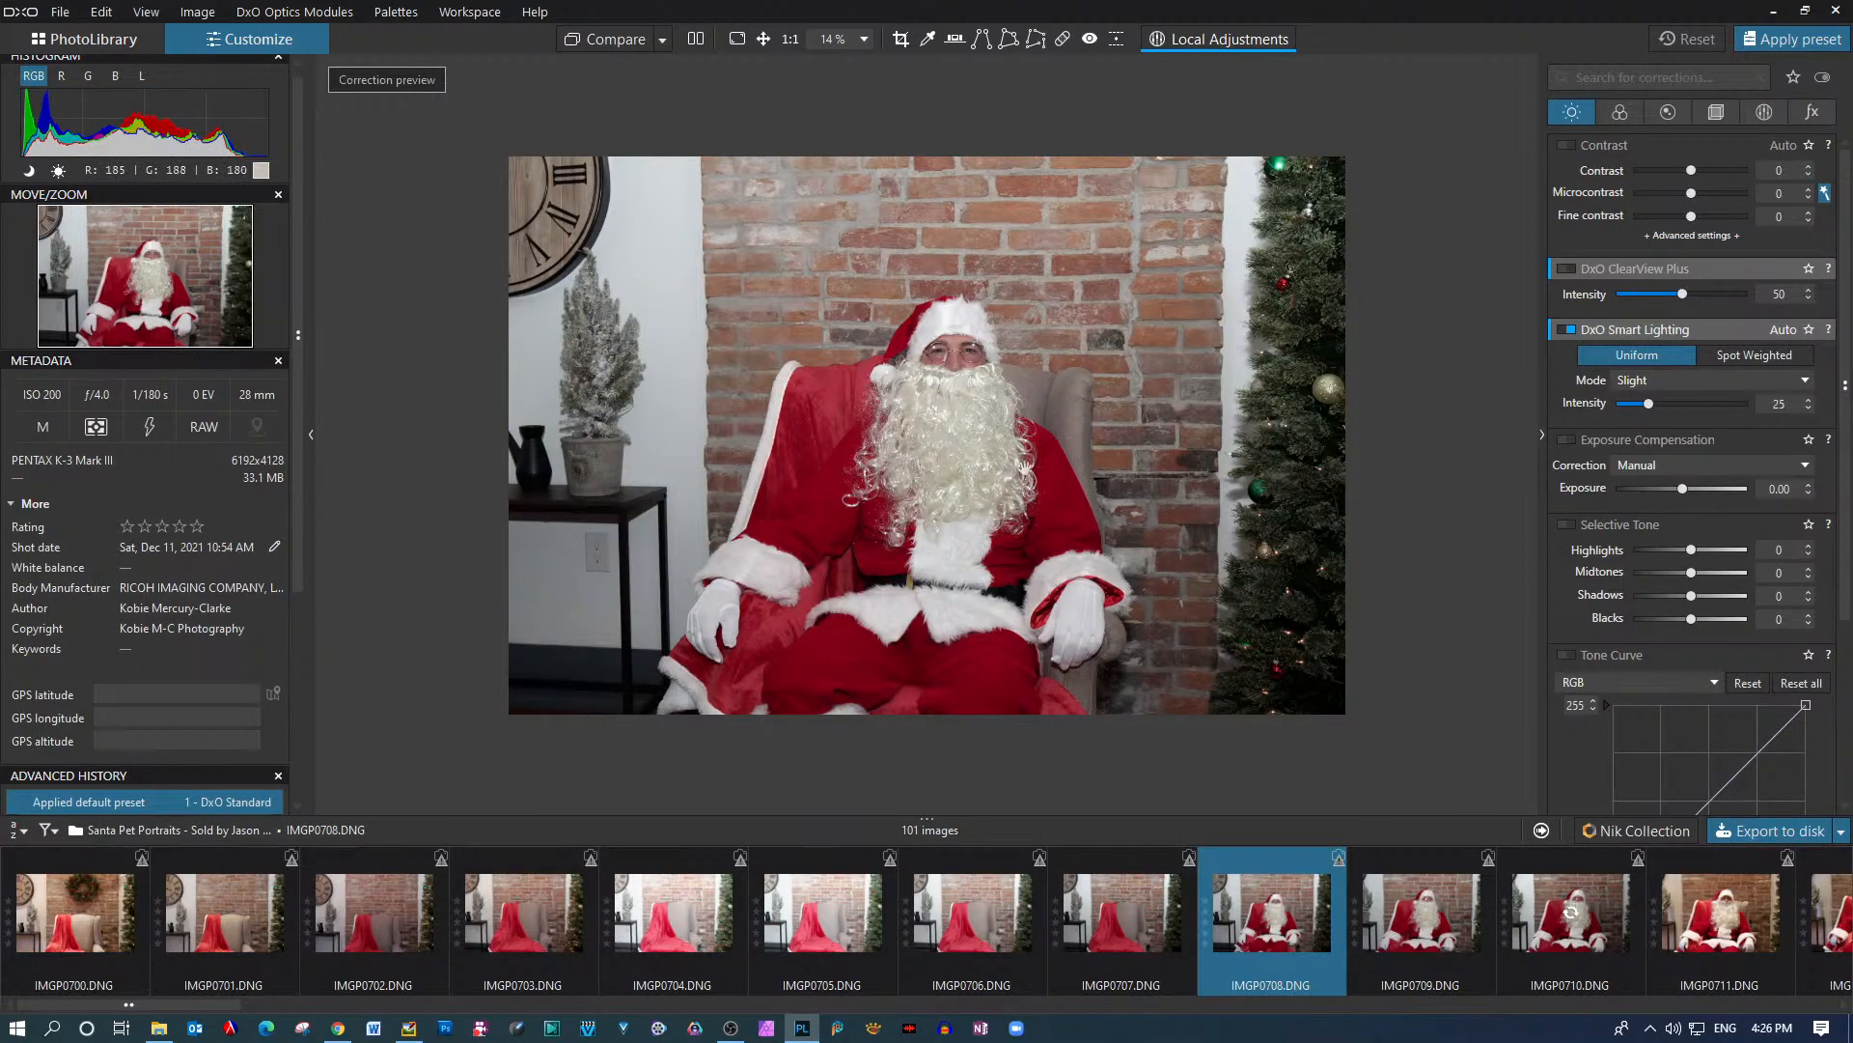
pyautogui.click(1419, 911)
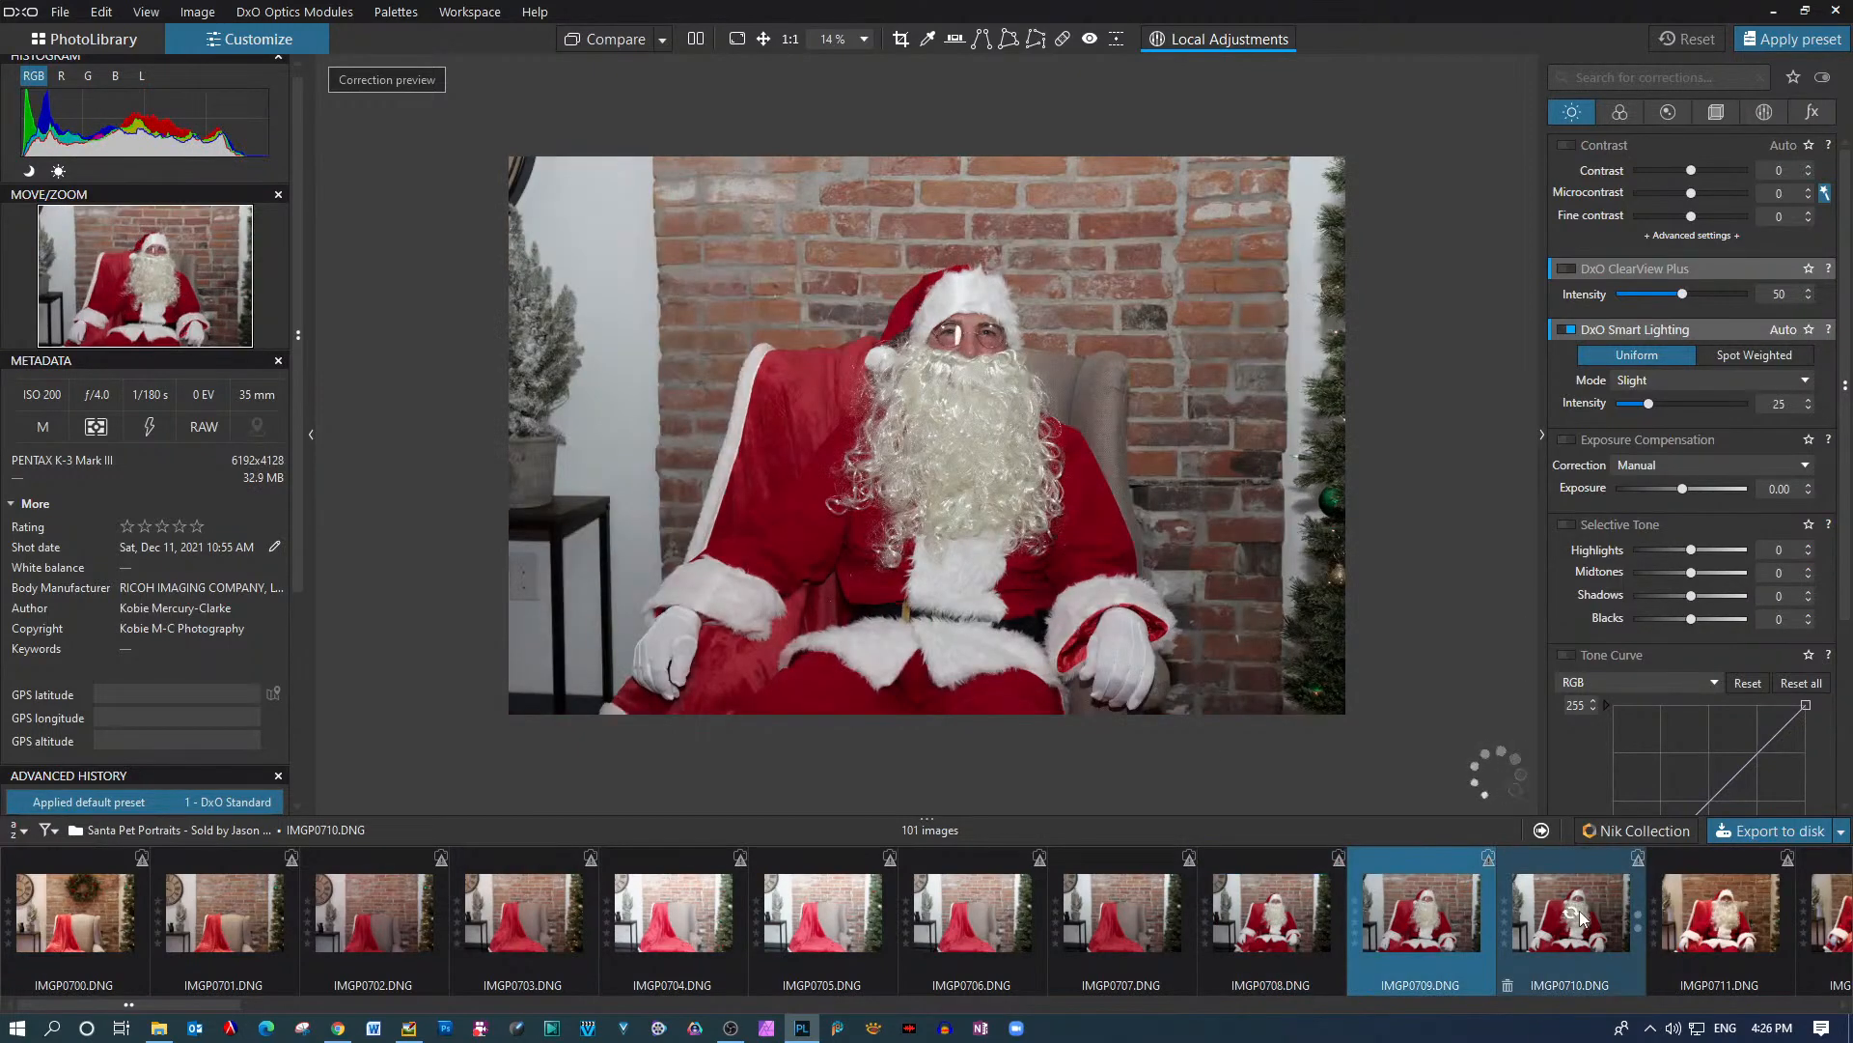
pyautogui.click(1580, 911)
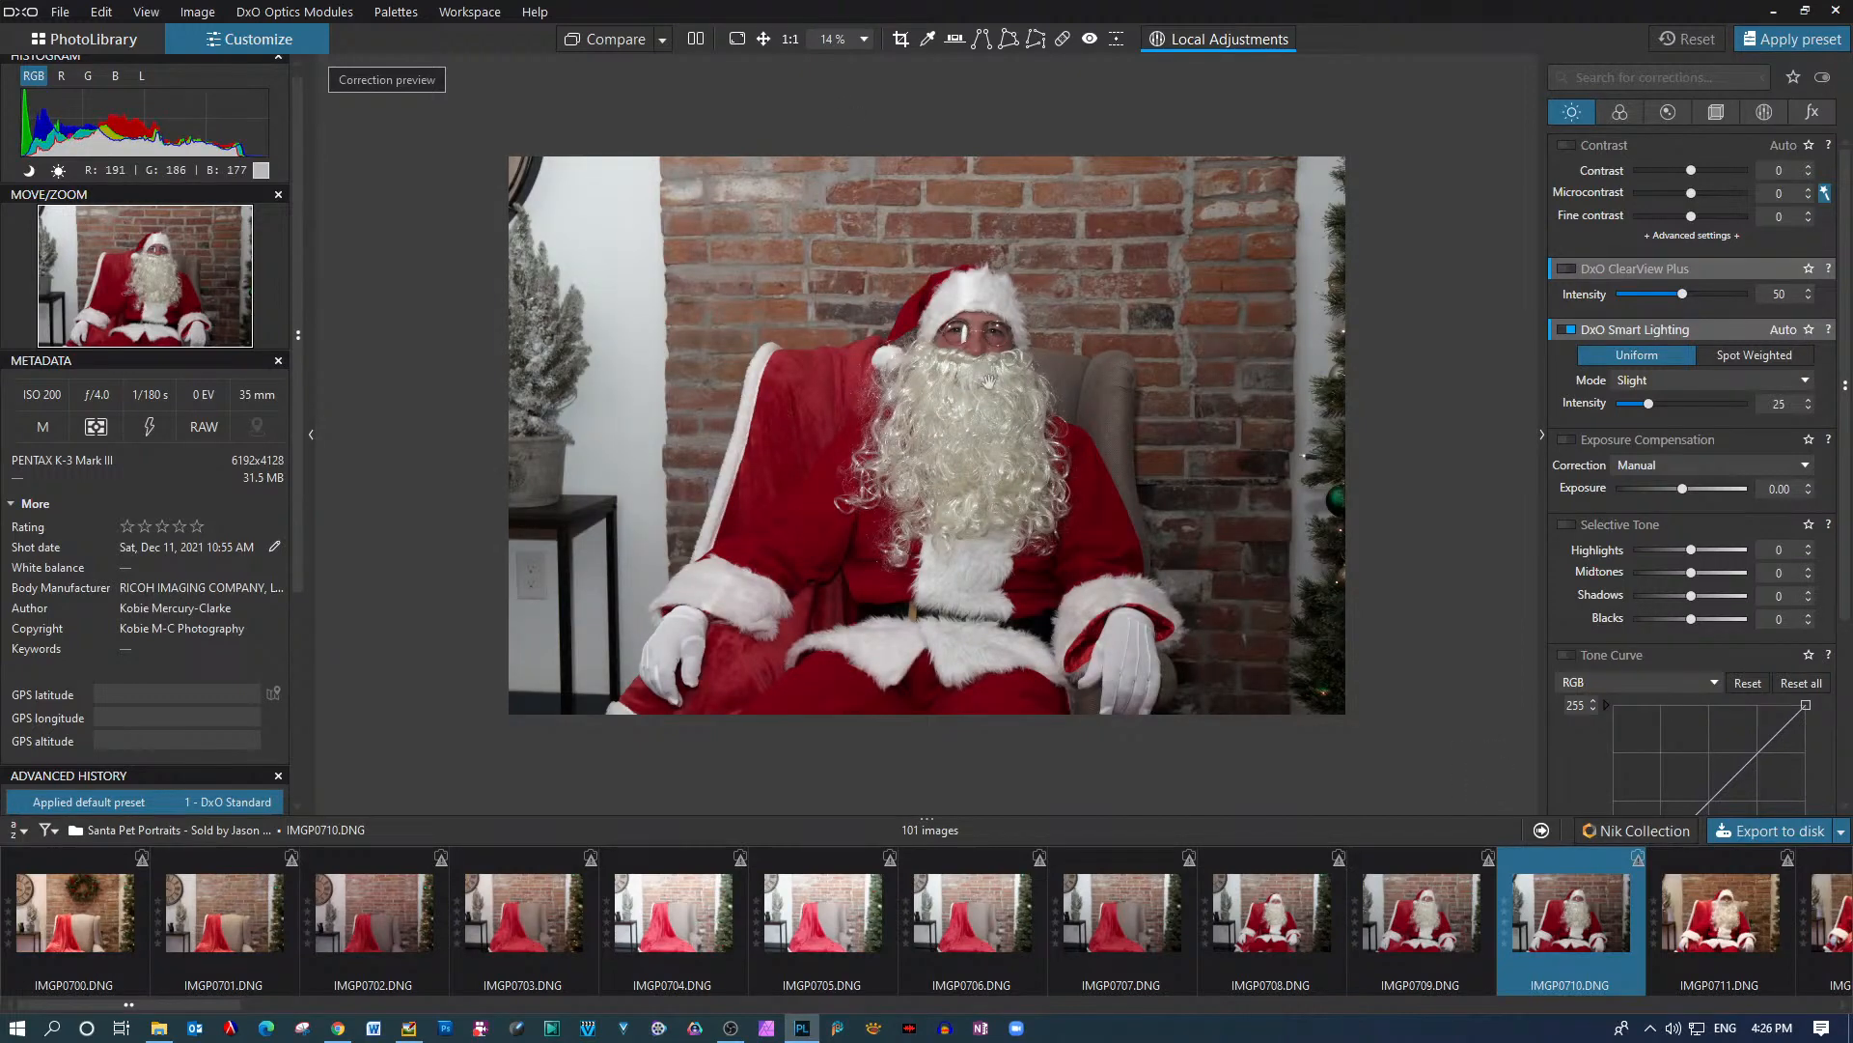
# Compare the lighting of the Santa test portraits from IMGP0711.DNG through IMGP0714.DNG
pyautogui.click(1844, 1007)
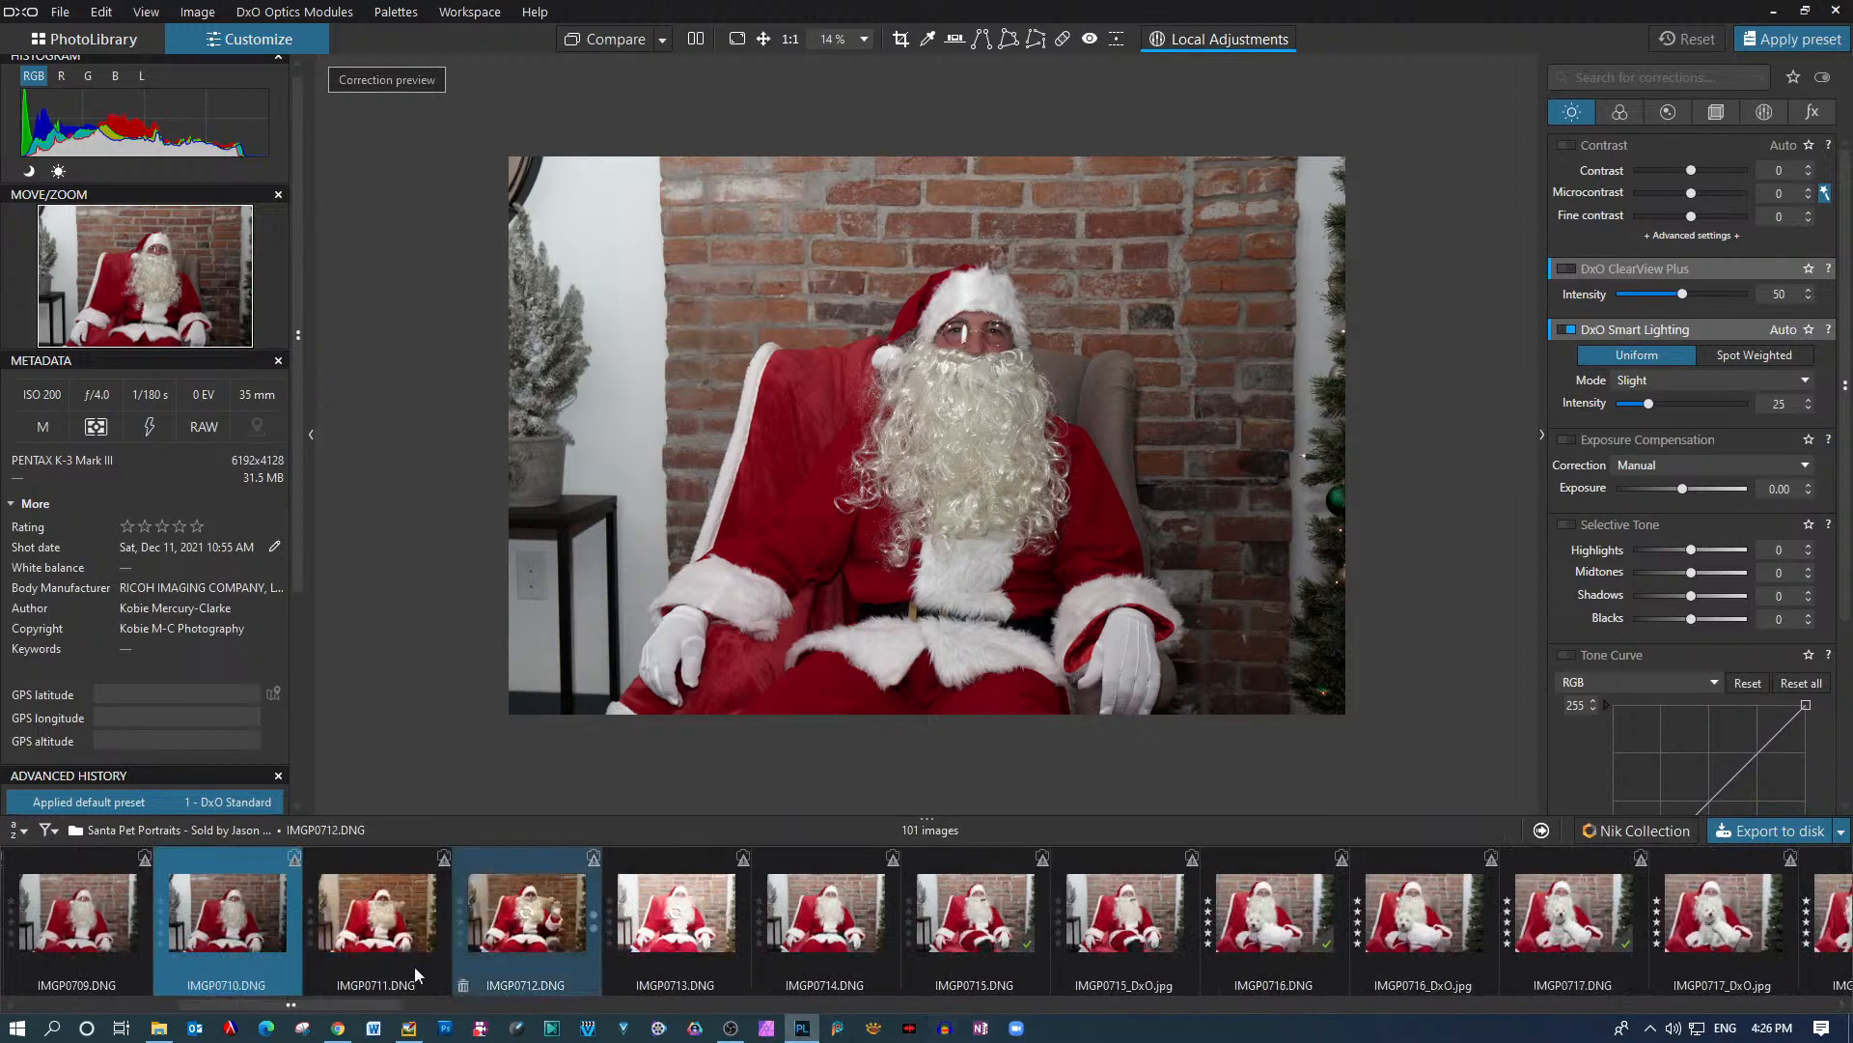
pyautogui.click(359, 932)
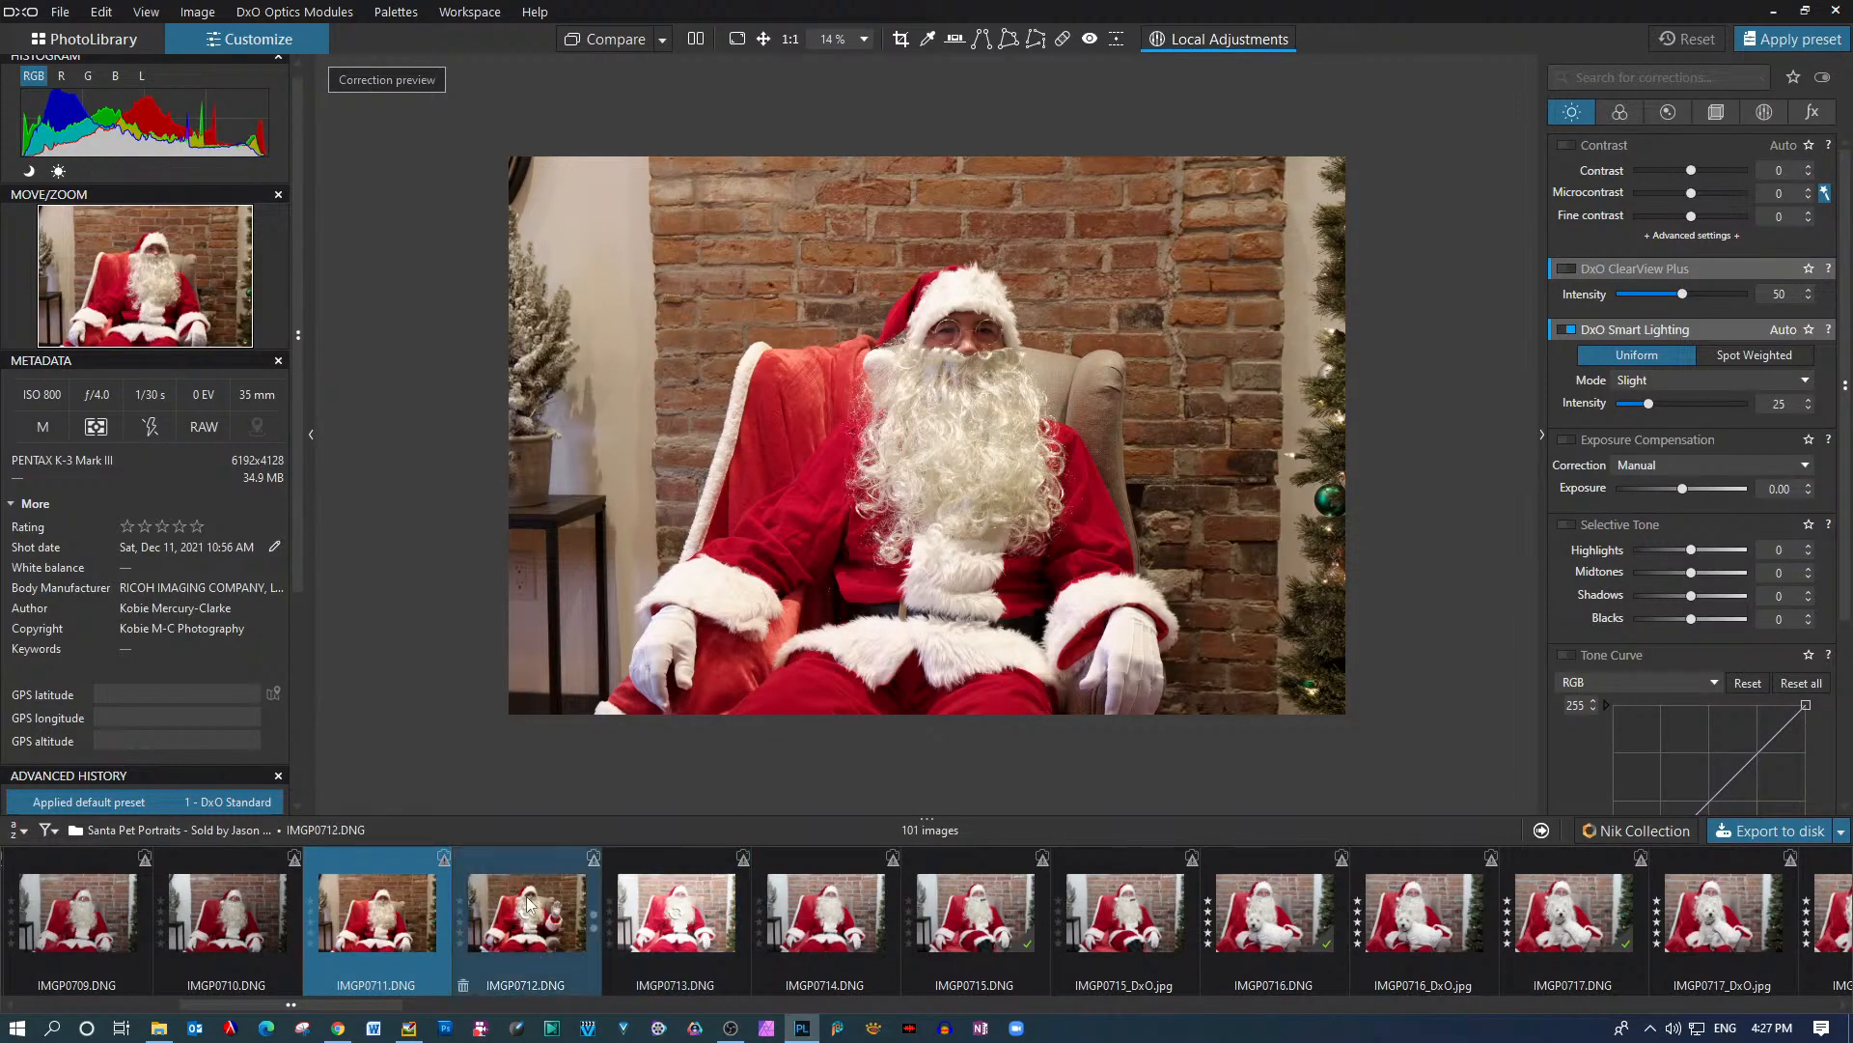
pyautogui.click(528, 905)
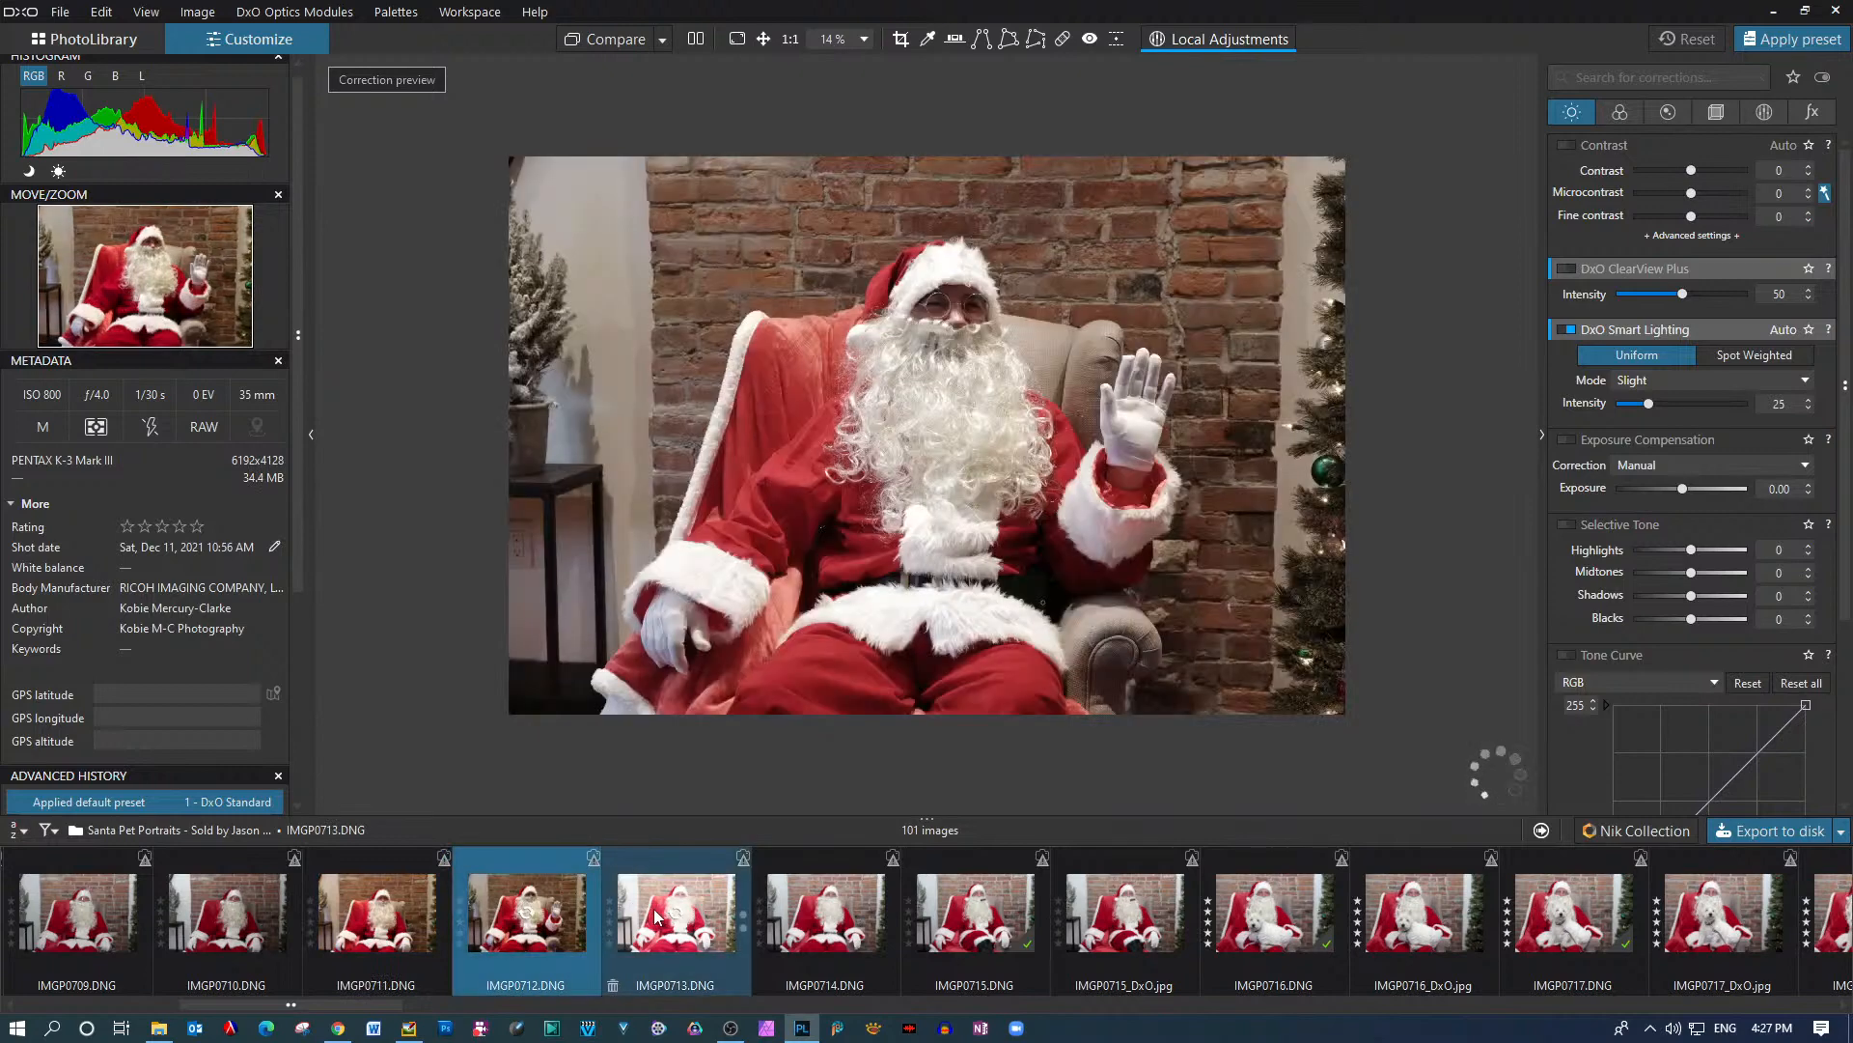
pyautogui.click(655, 917)
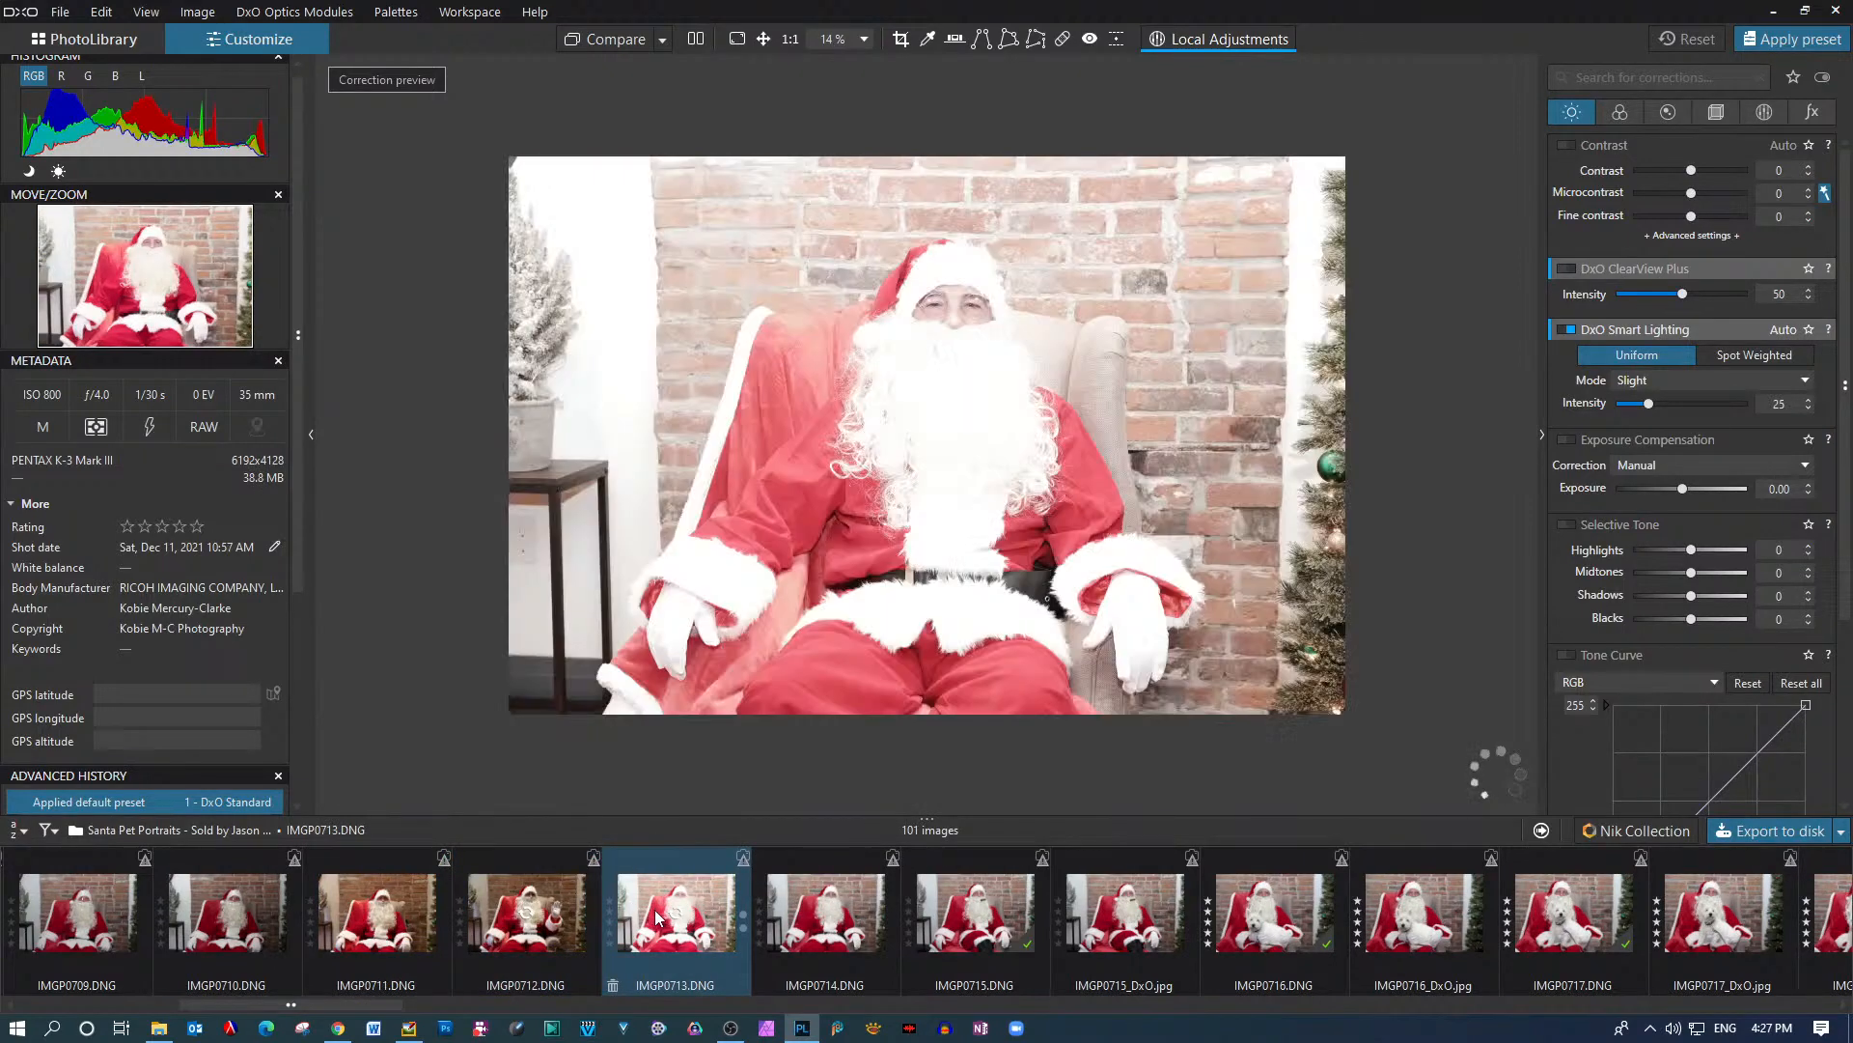
pyautogui.click(842, 919)
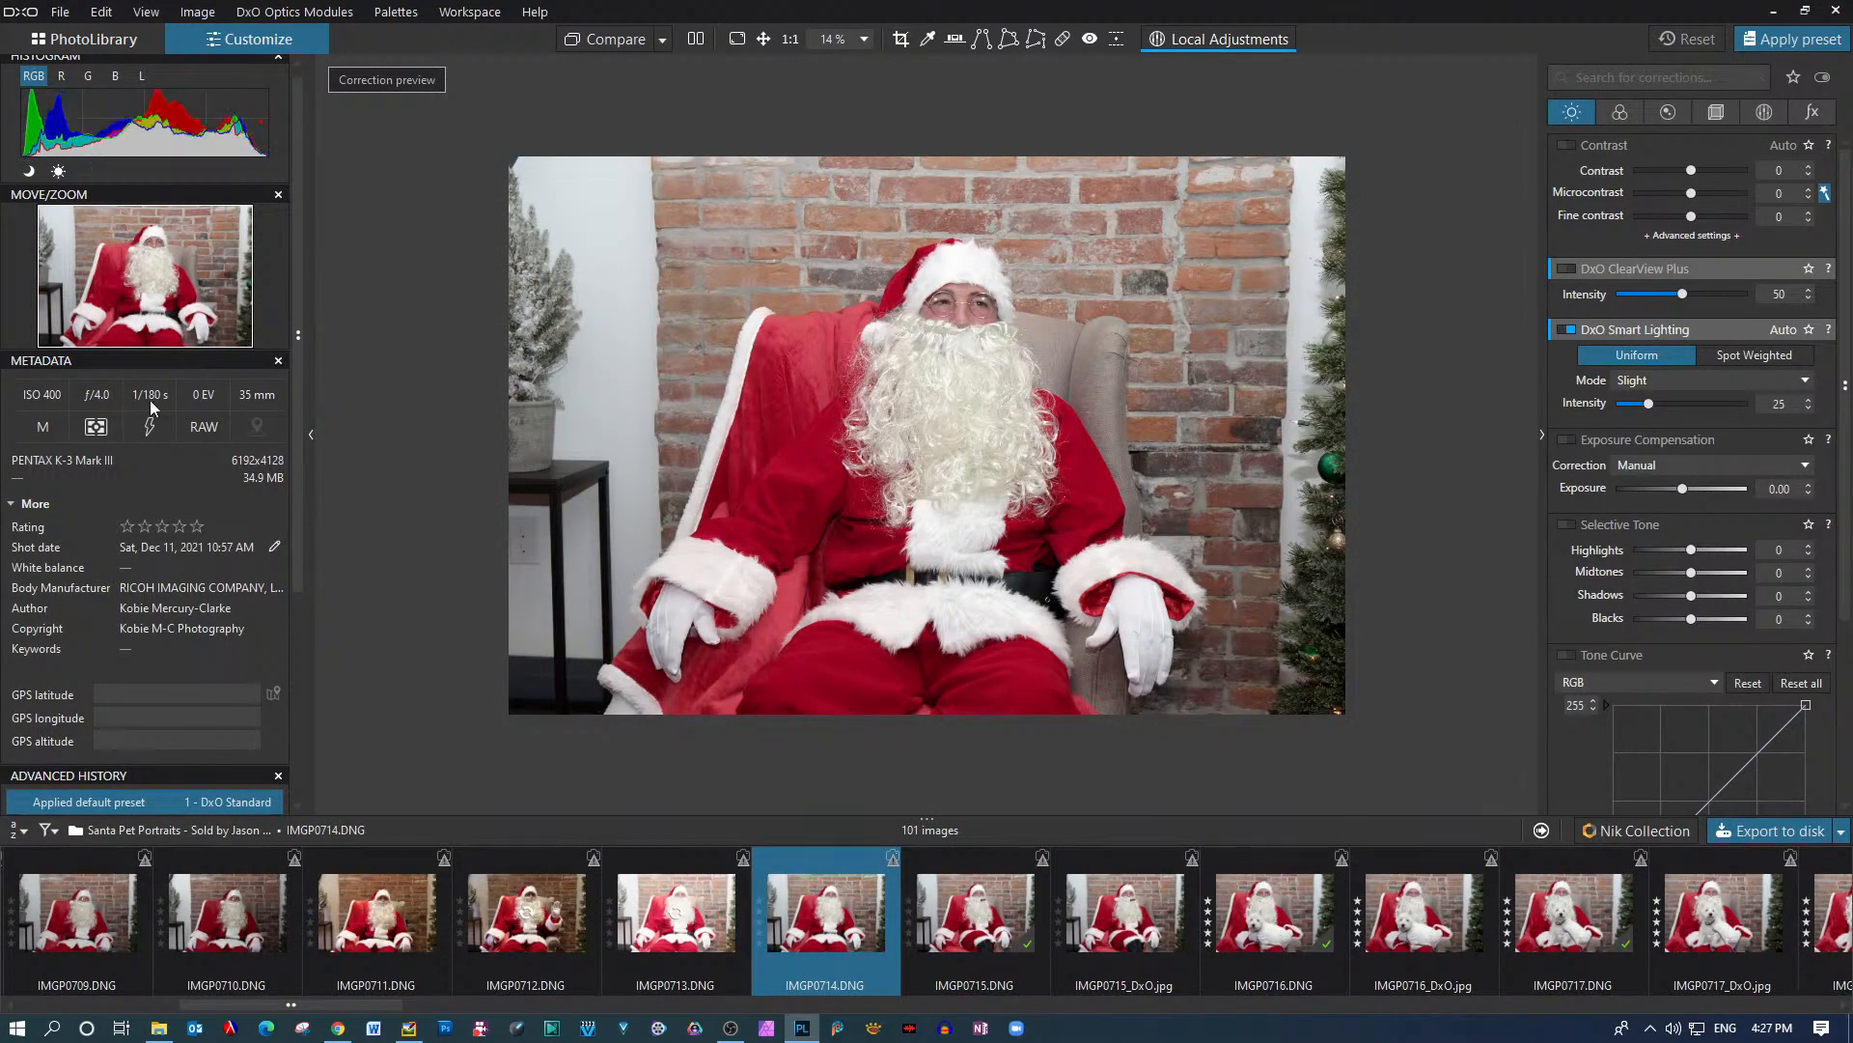
# Inspect Santa's face and beard up close in IMGP0715.DNG, and view its exported version IMGP0715_DxO.jpg
pyautogui.click(954, 931)
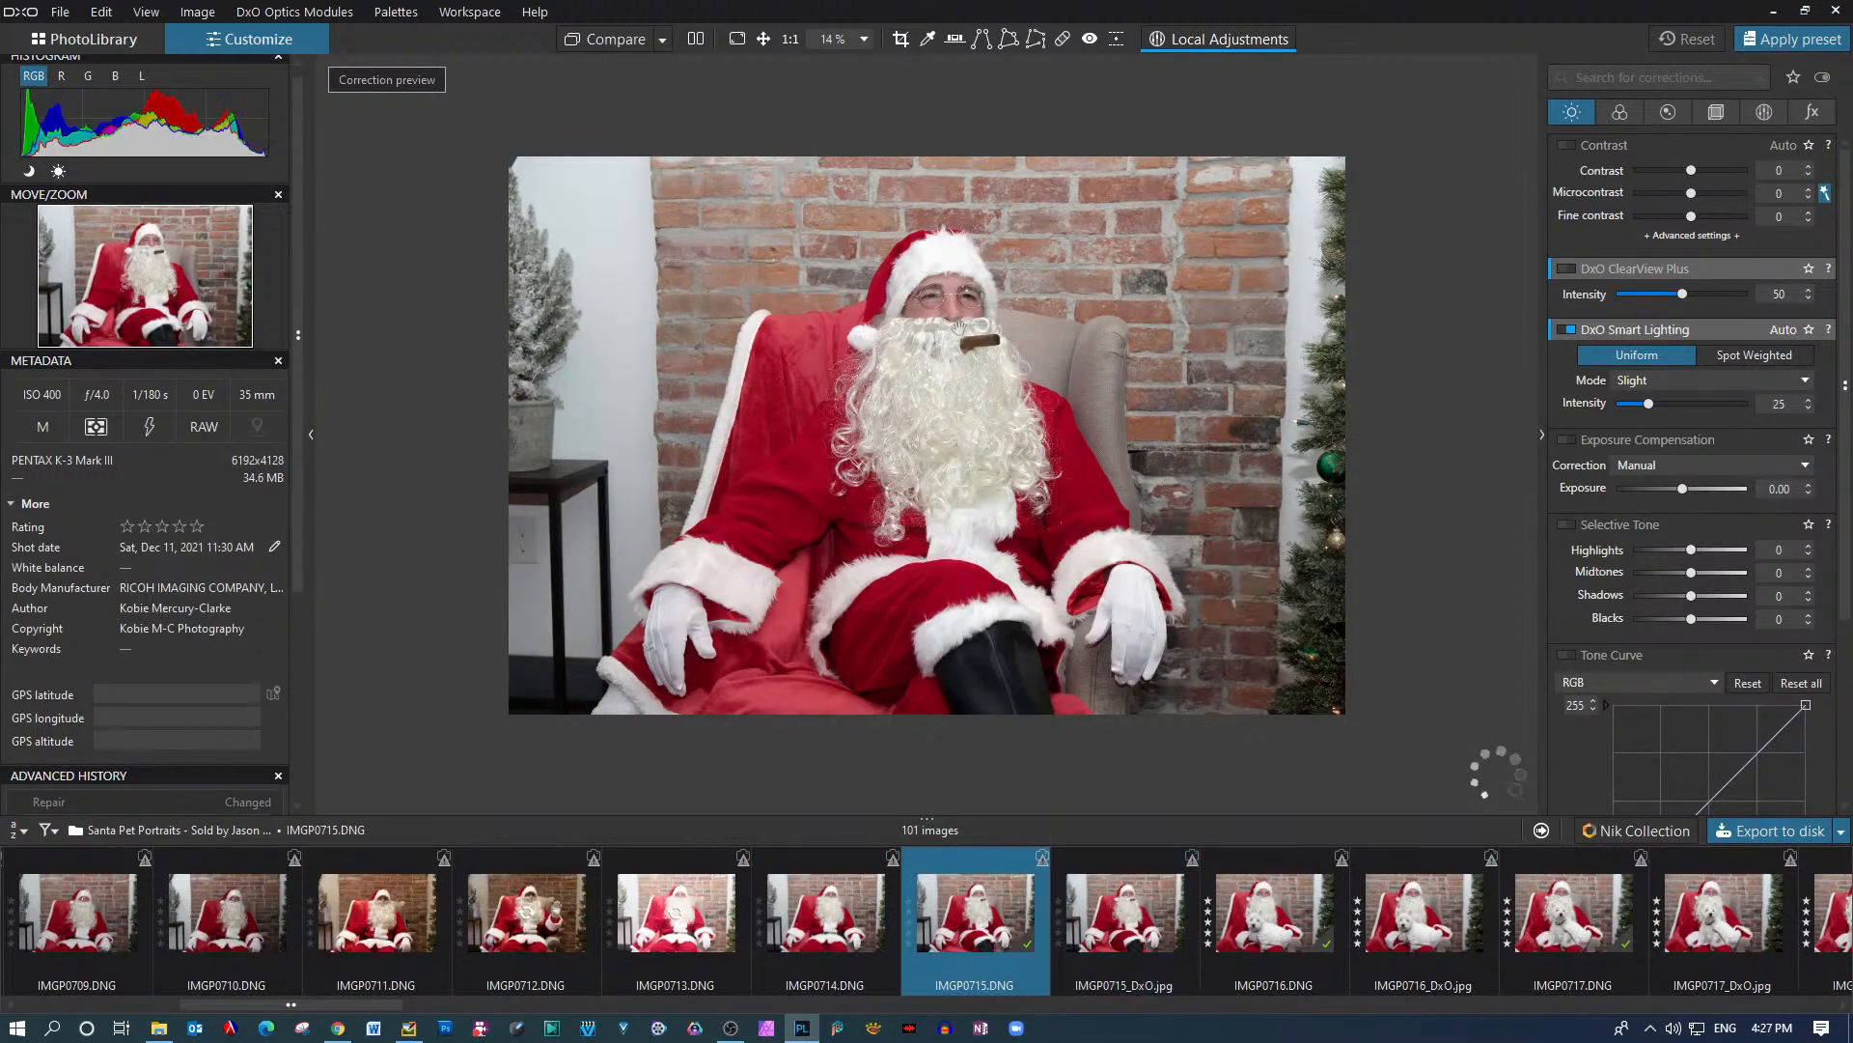
pyautogui.scroll(3, 973, 353)
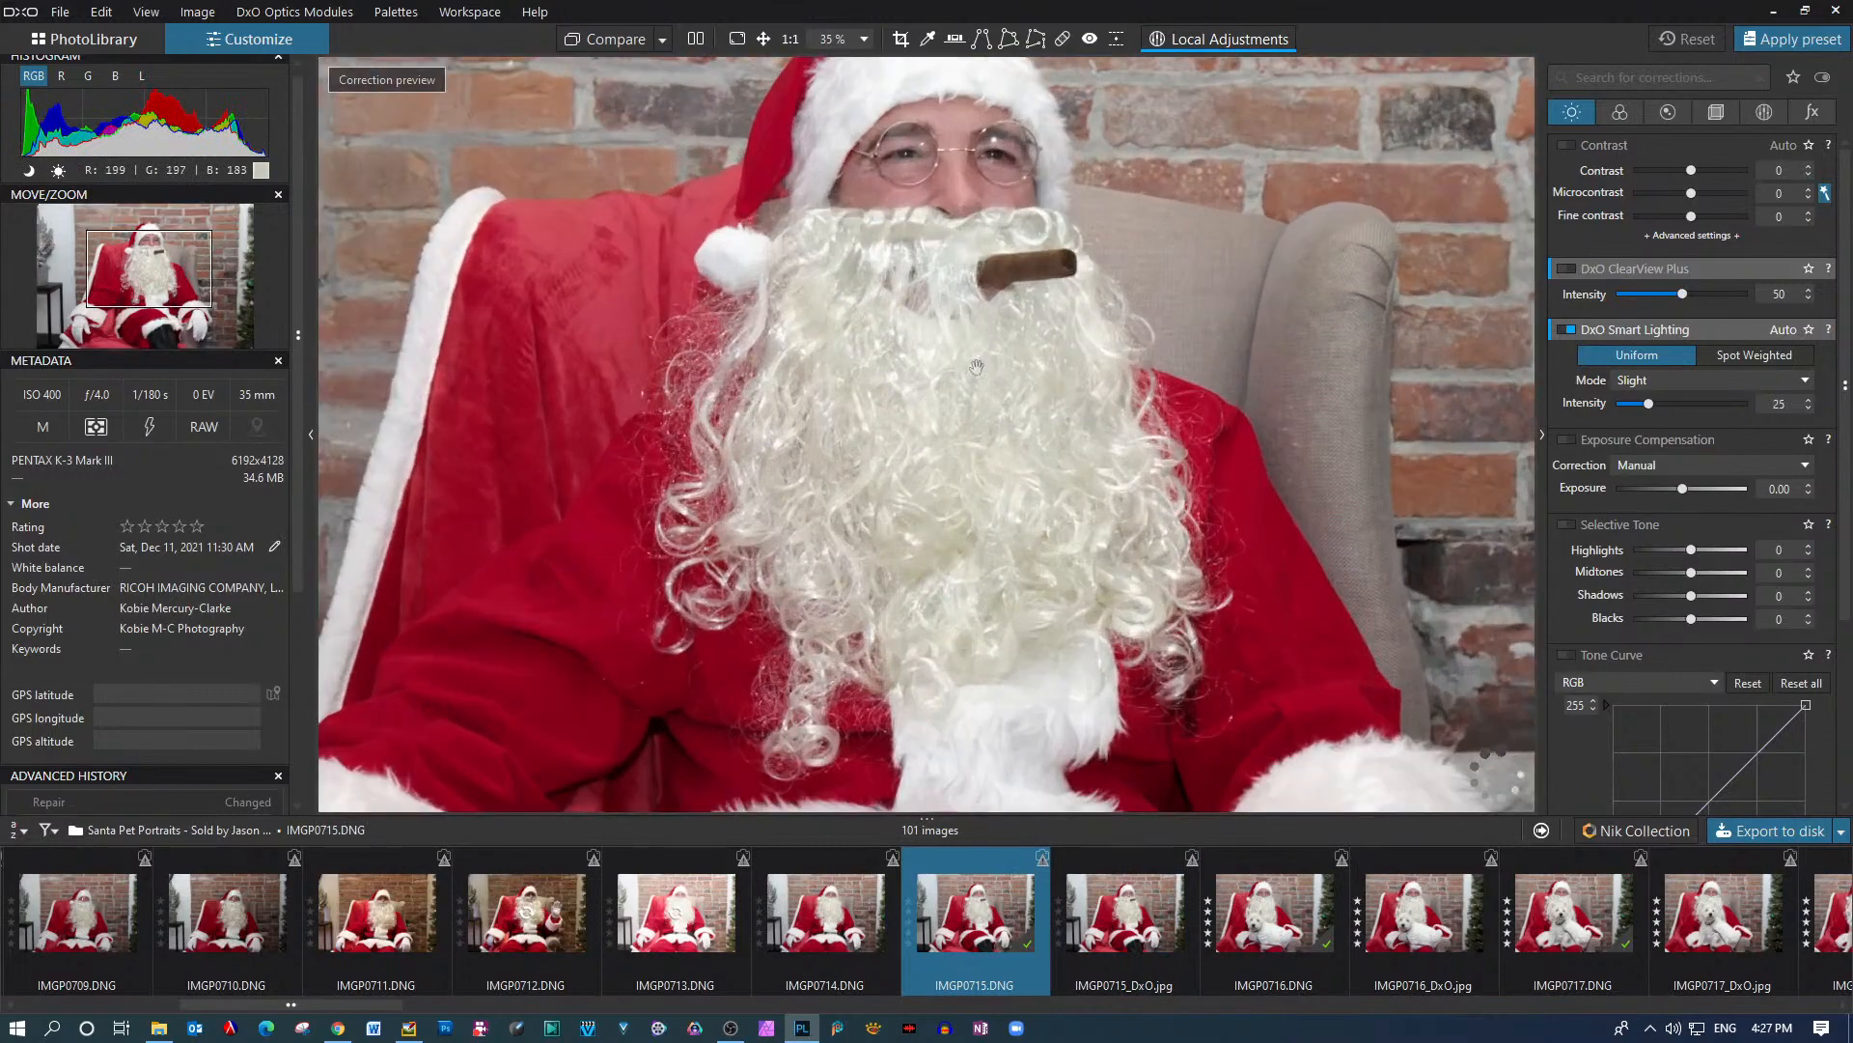
pyautogui.scroll(-3, 973, 379)
pyautogui.scroll(-1, 973, 379)
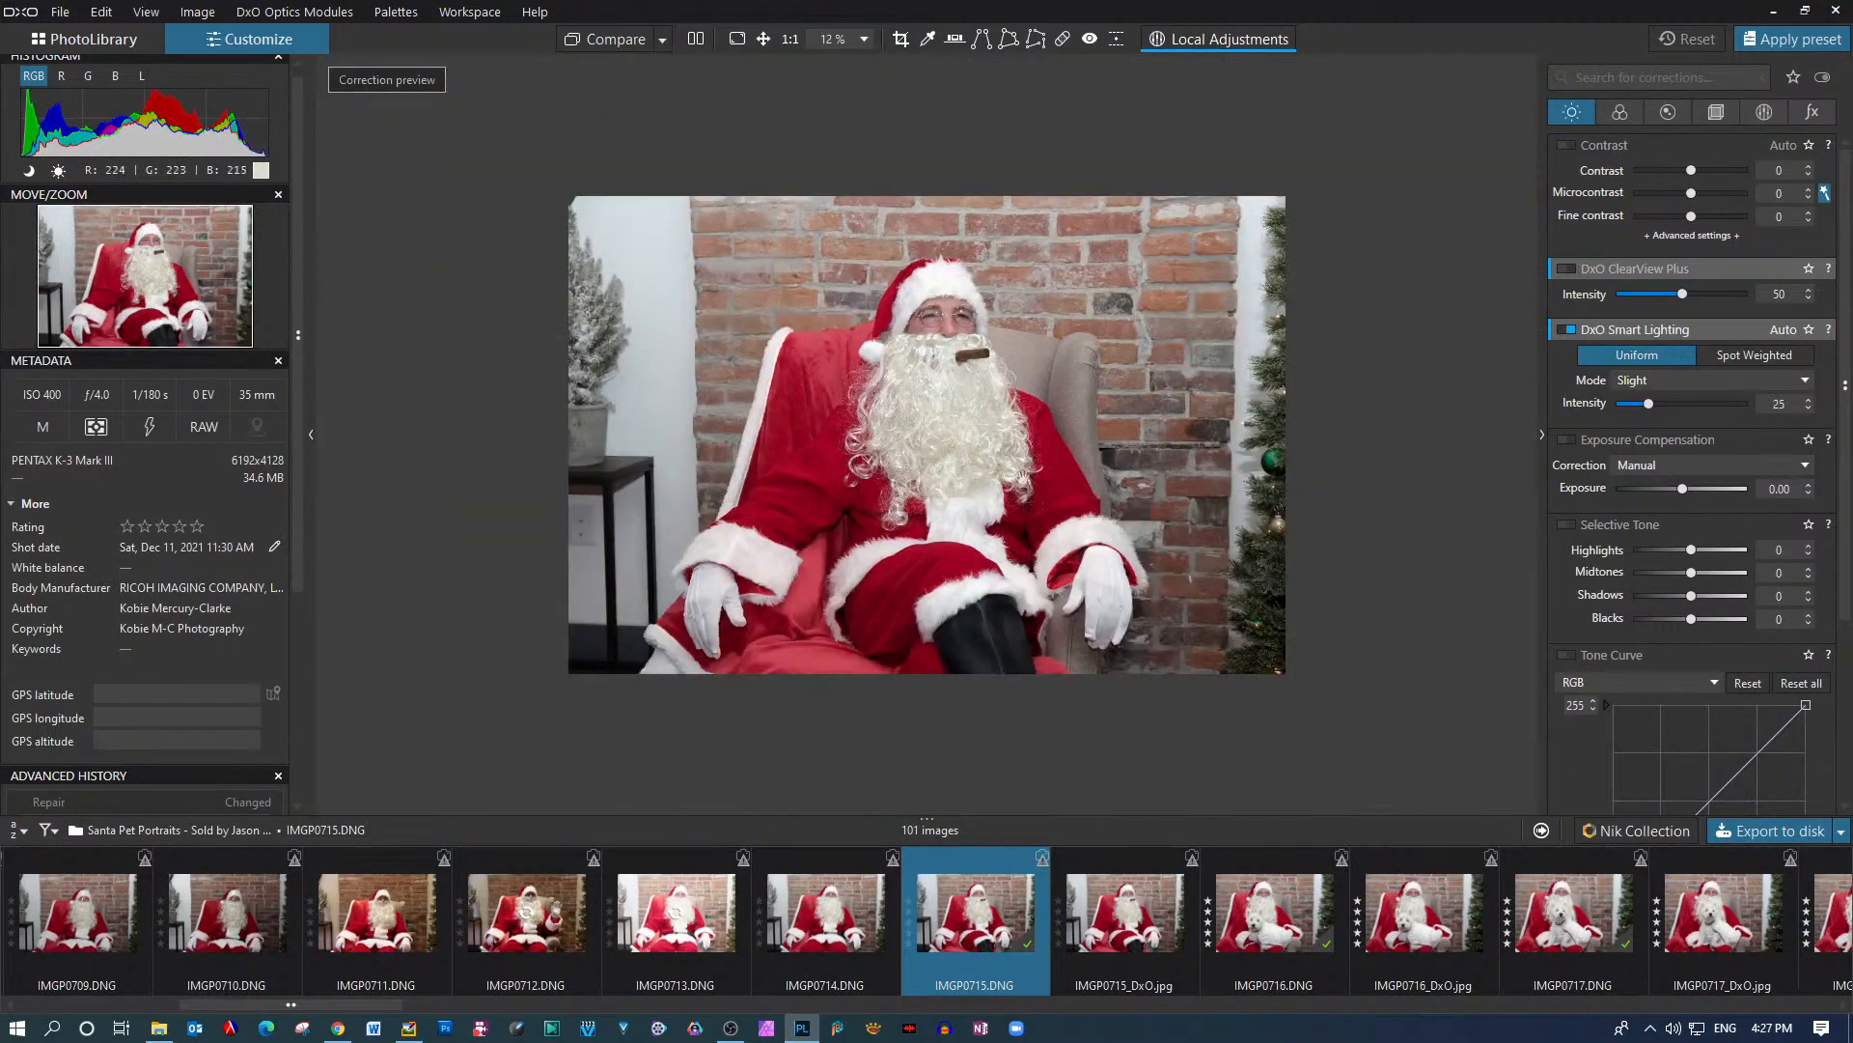
pyautogui.click(1143, 929)
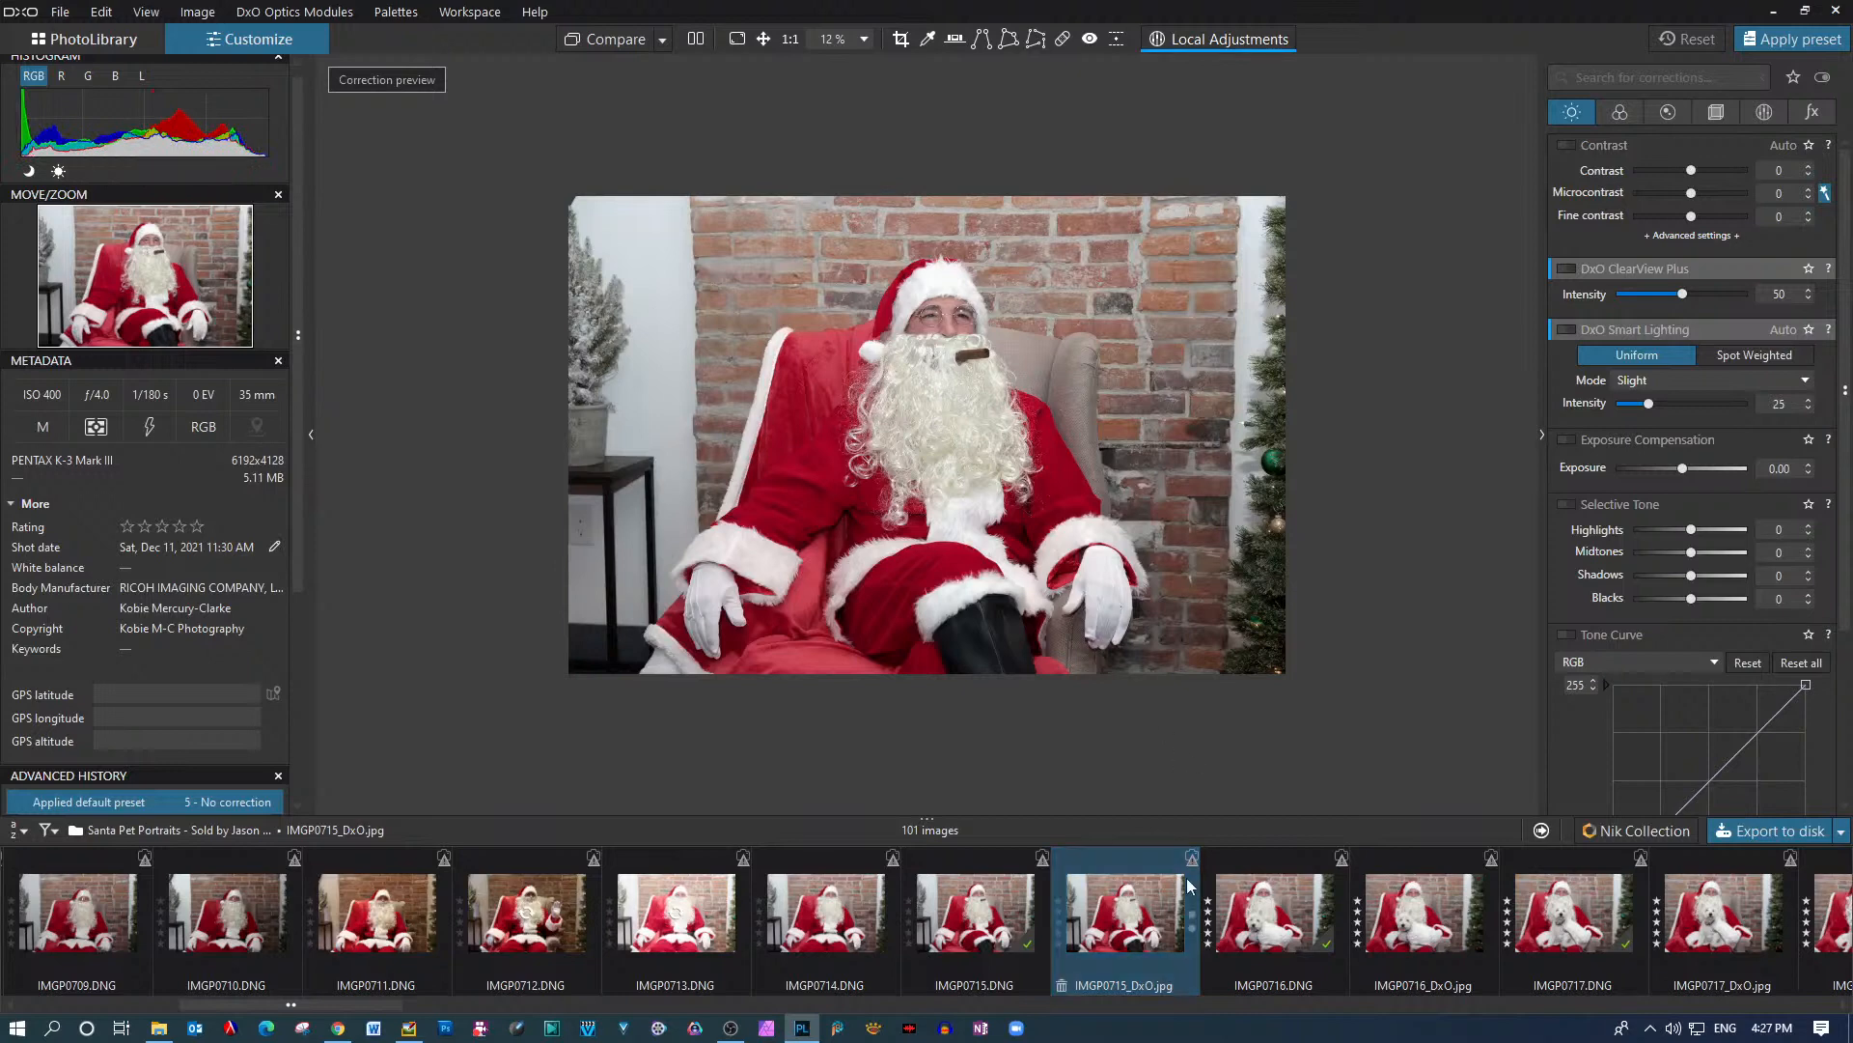
# Inspect Santa's face and glasses up close in the dog portrait IMGP0716.DNG
pyautogui.click(1270, 930)
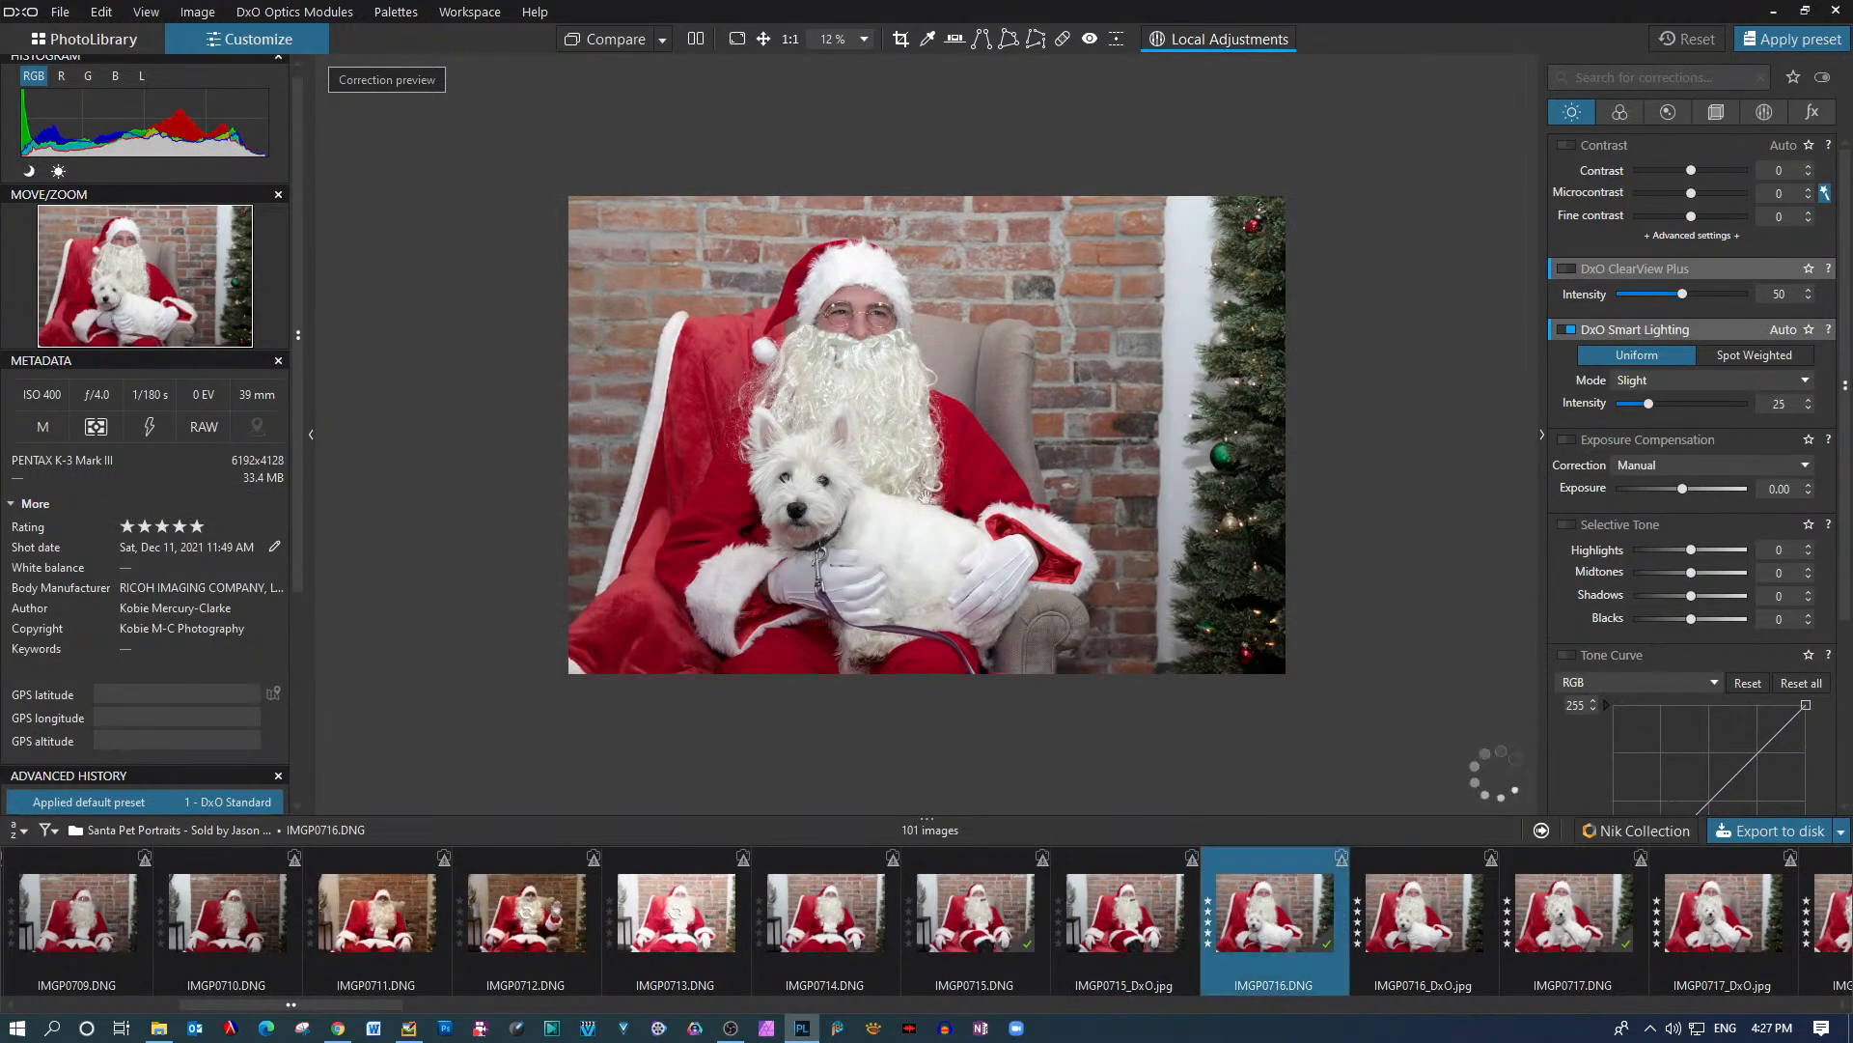
pyautogui.scroll(3, 815, 473)
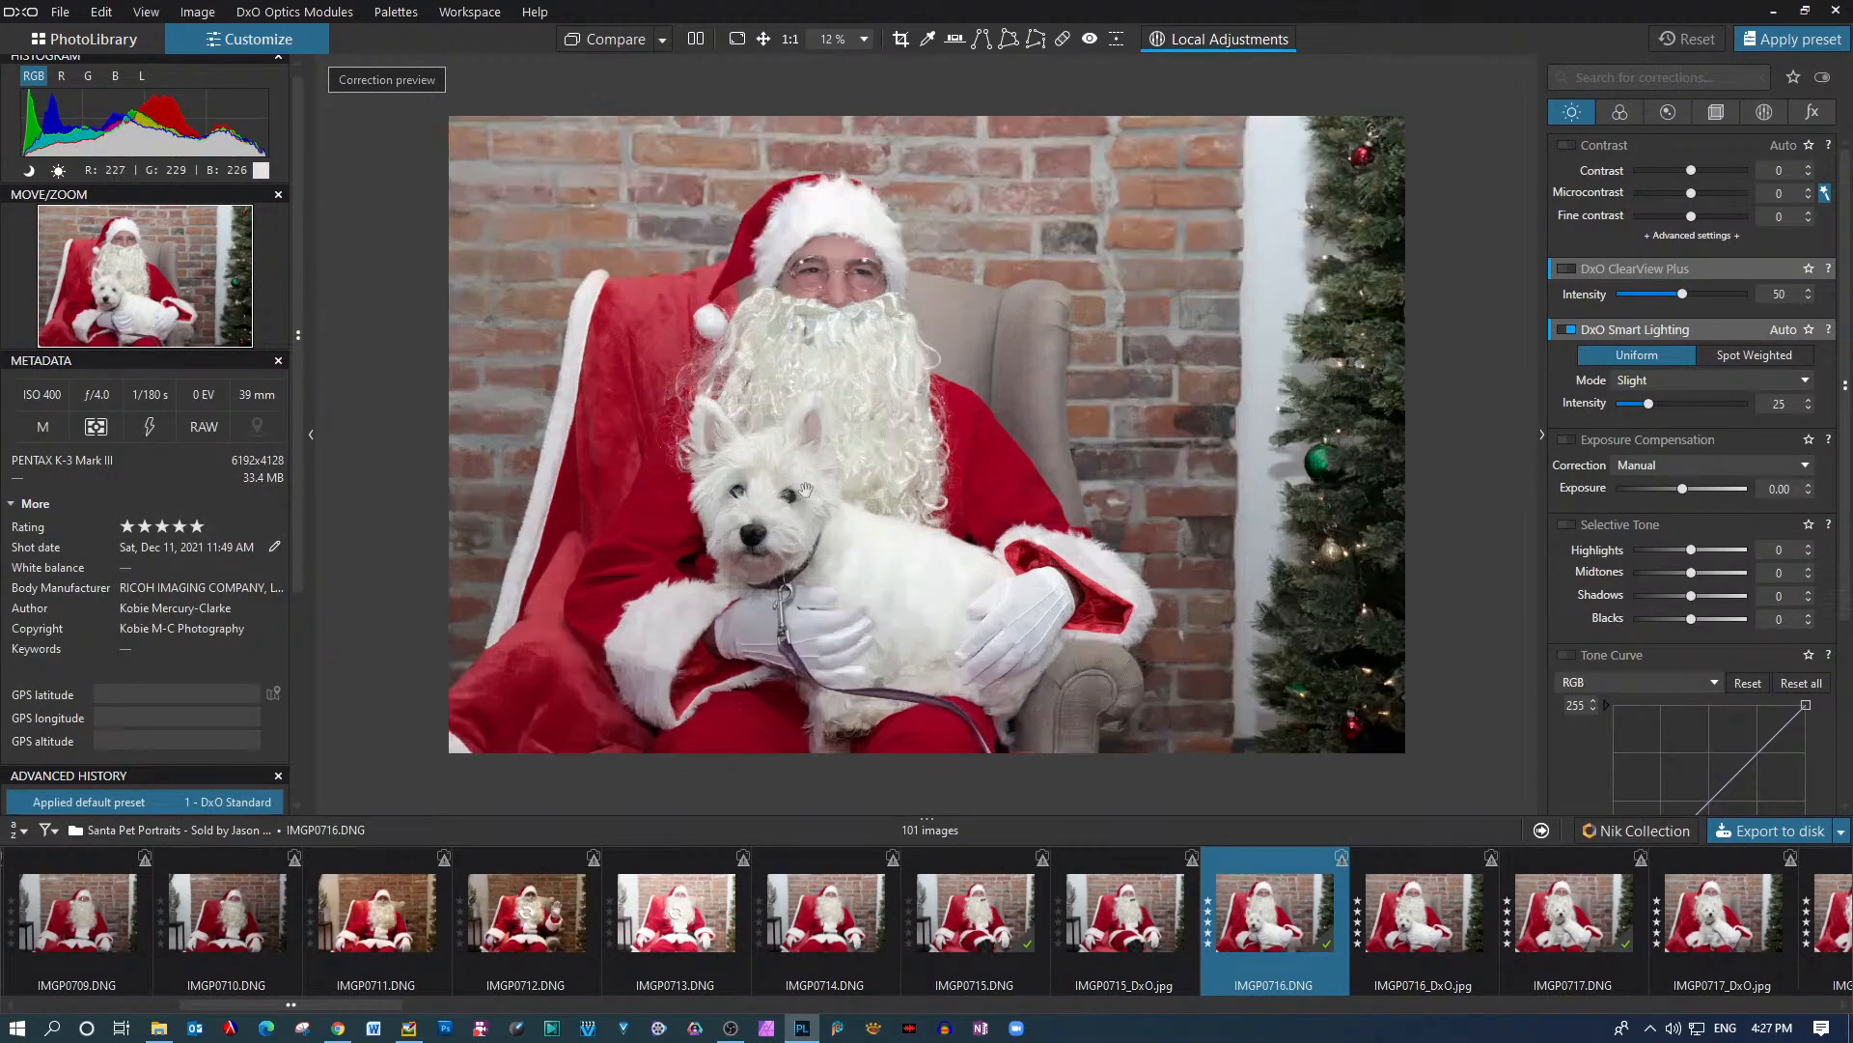
pyautogui.moveTo(878, 251); pyautogui.dragTo(858, 458)
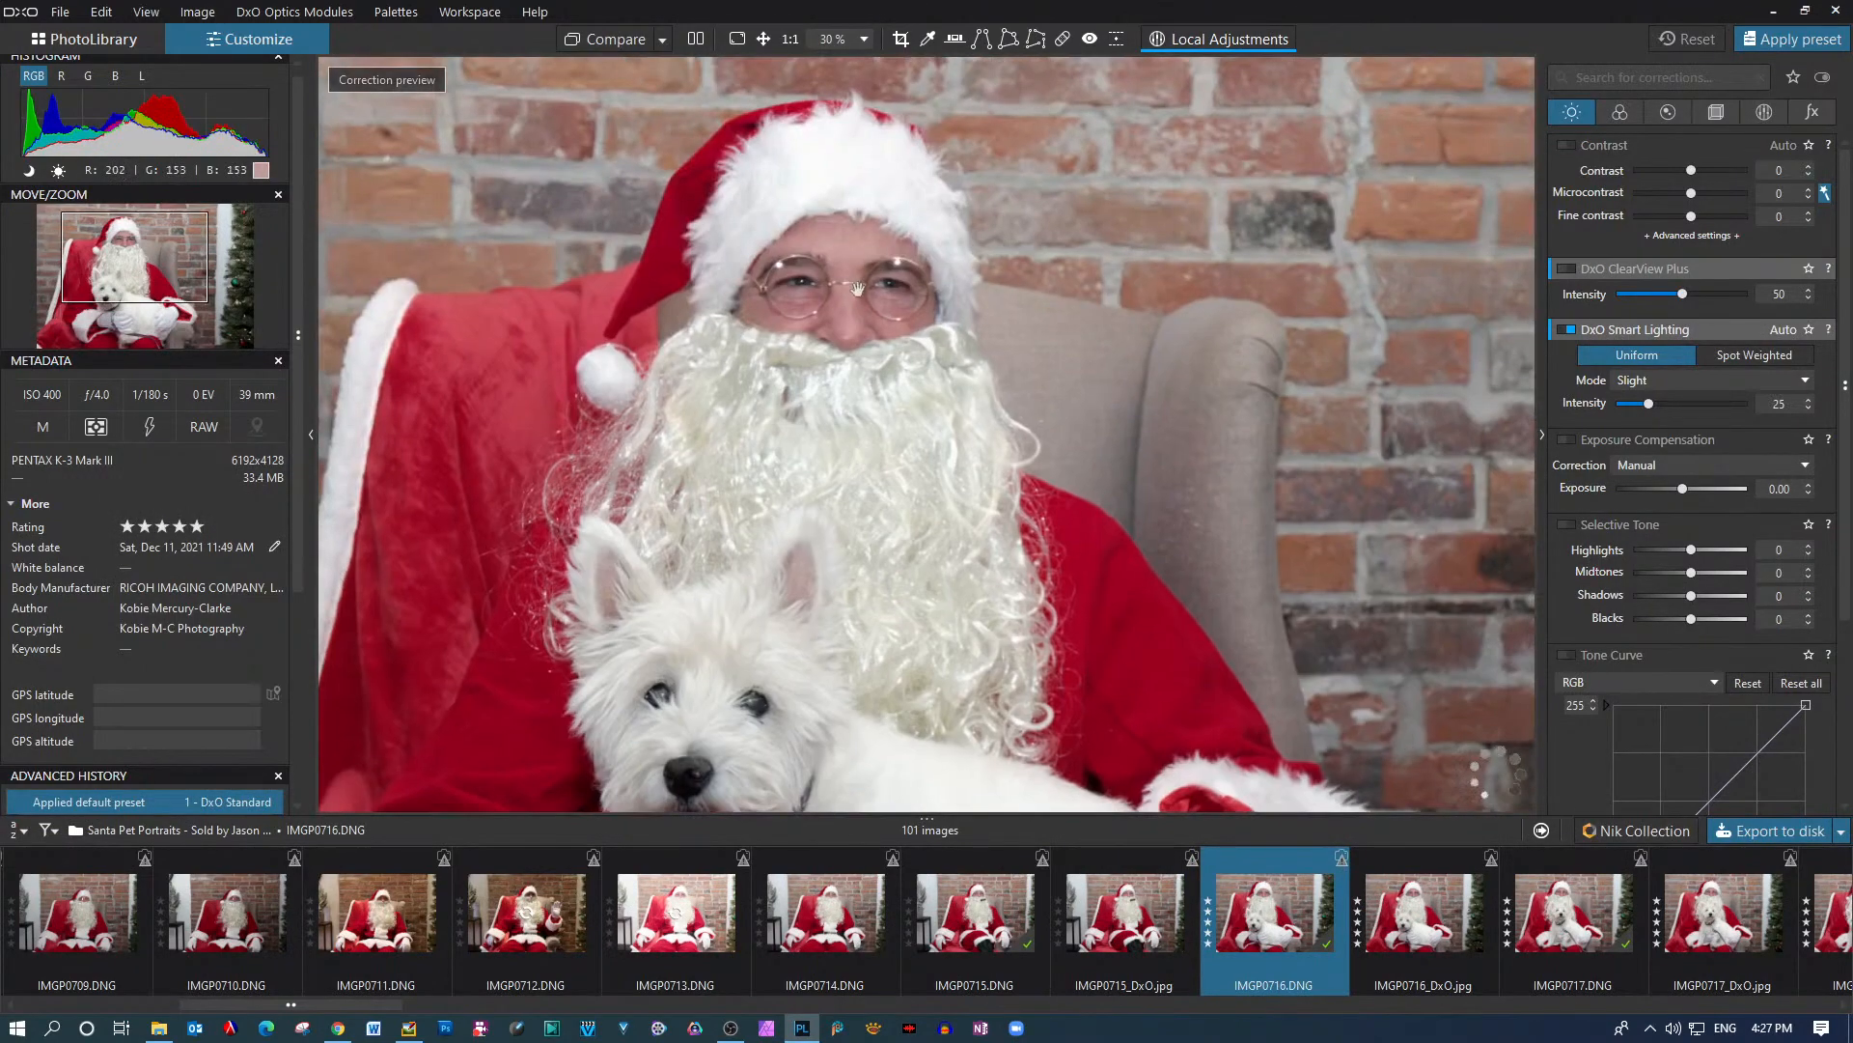
pyautogui.scroll(3, 854, 284)
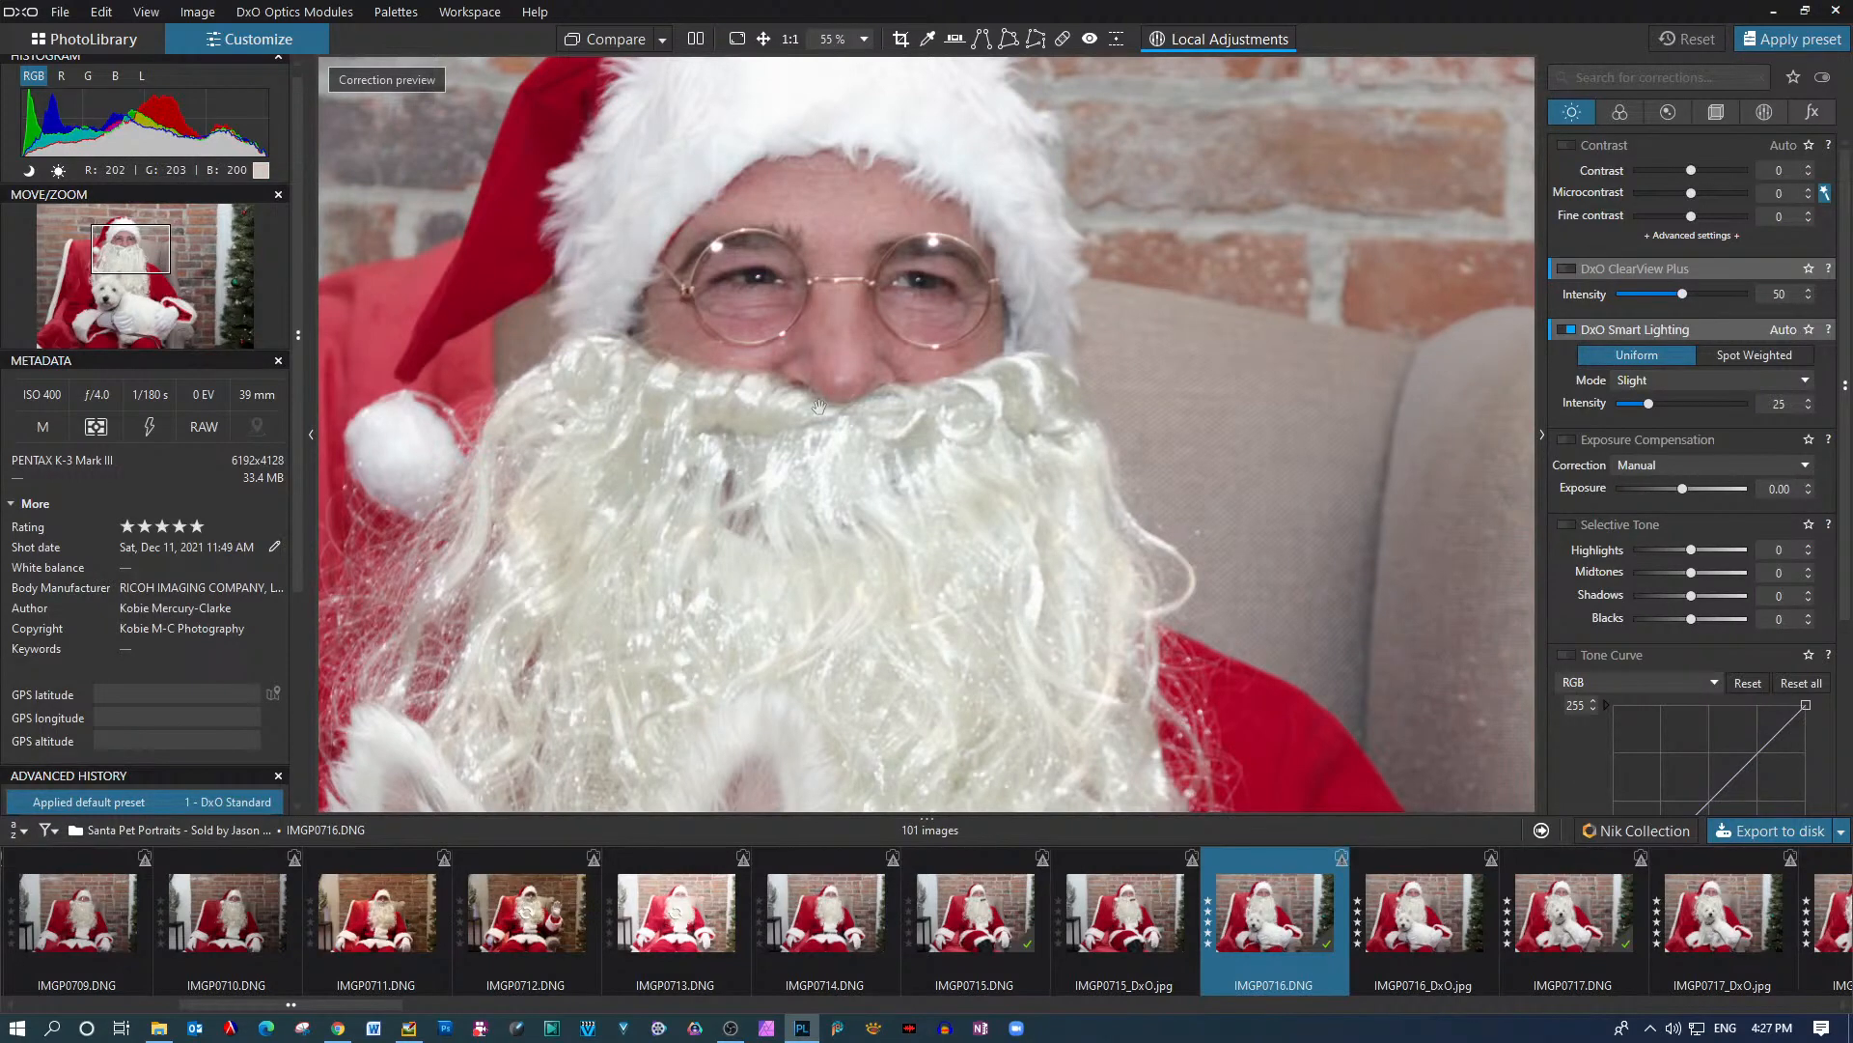
# View the full white dog portrait IMGP0716.DNG and its export IMGP0716_DxO.jpg, and inspect the dog up close in the export
pyautogui.scroll(-4, 819, 406)
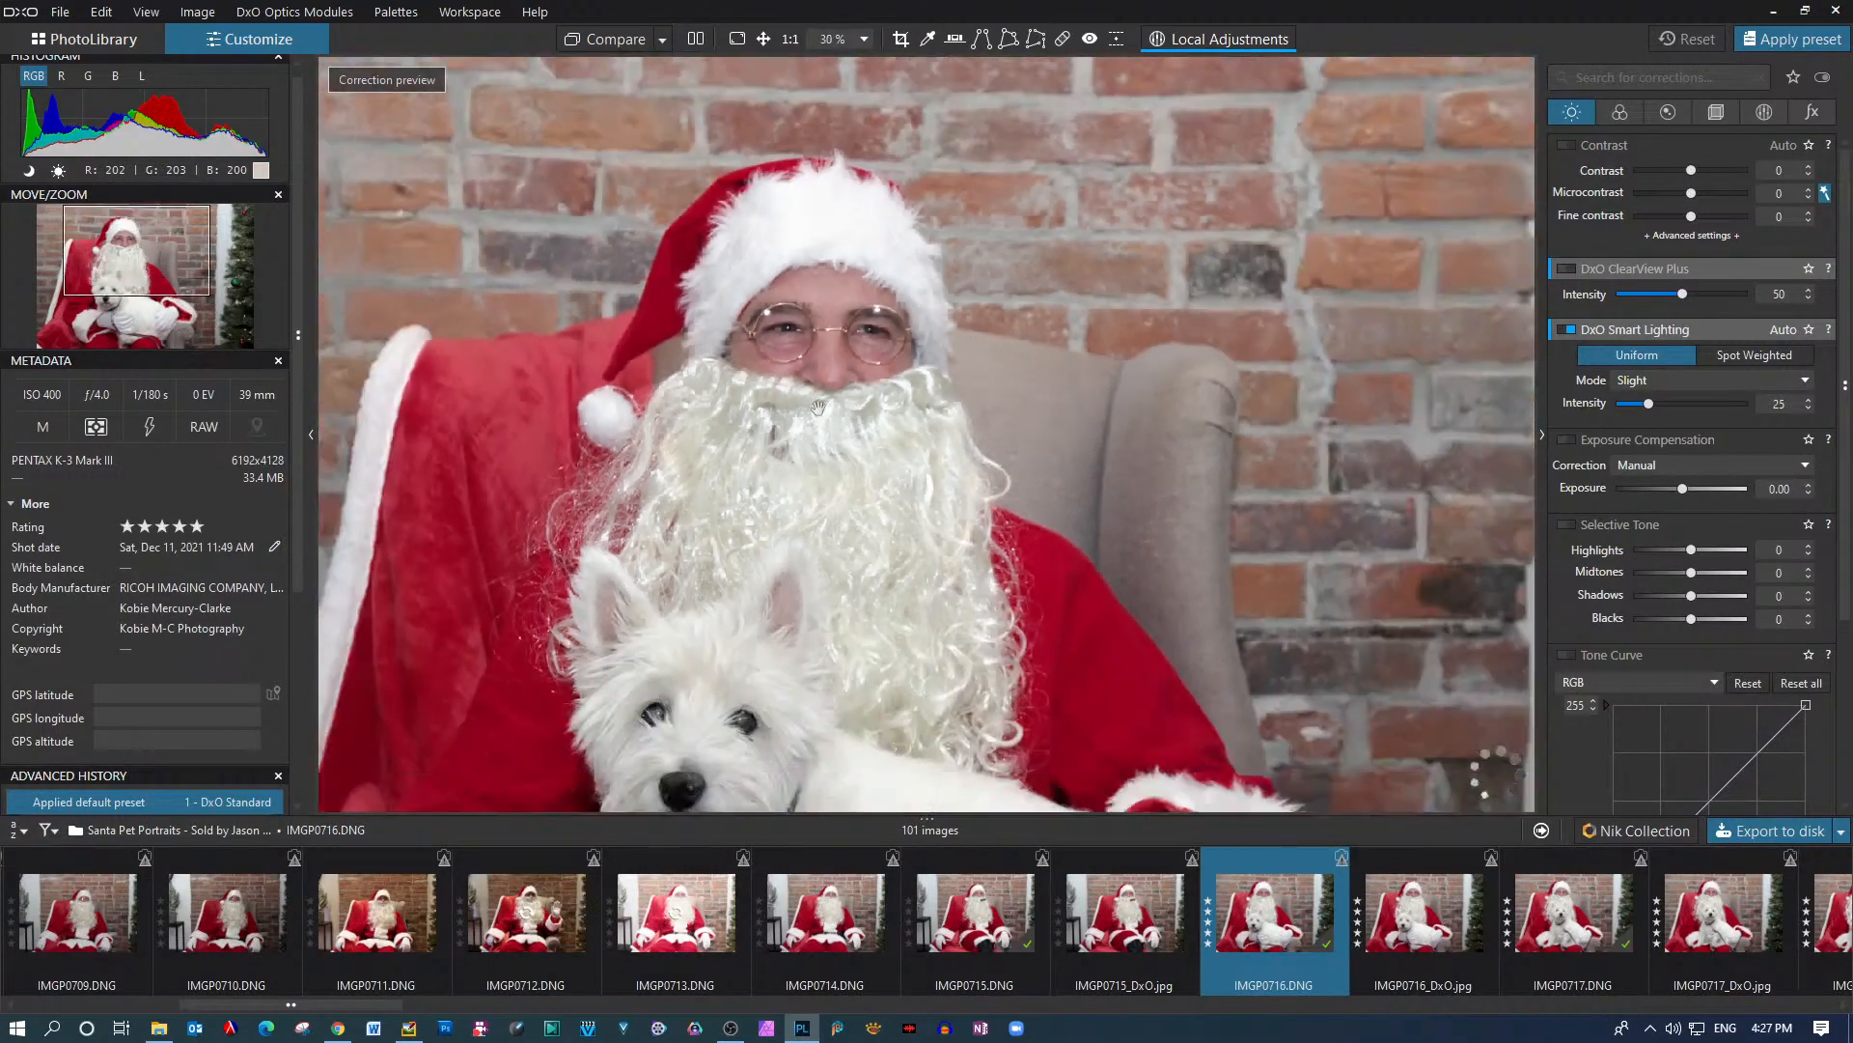
pyautogui.scroll(-1, 834, 586)
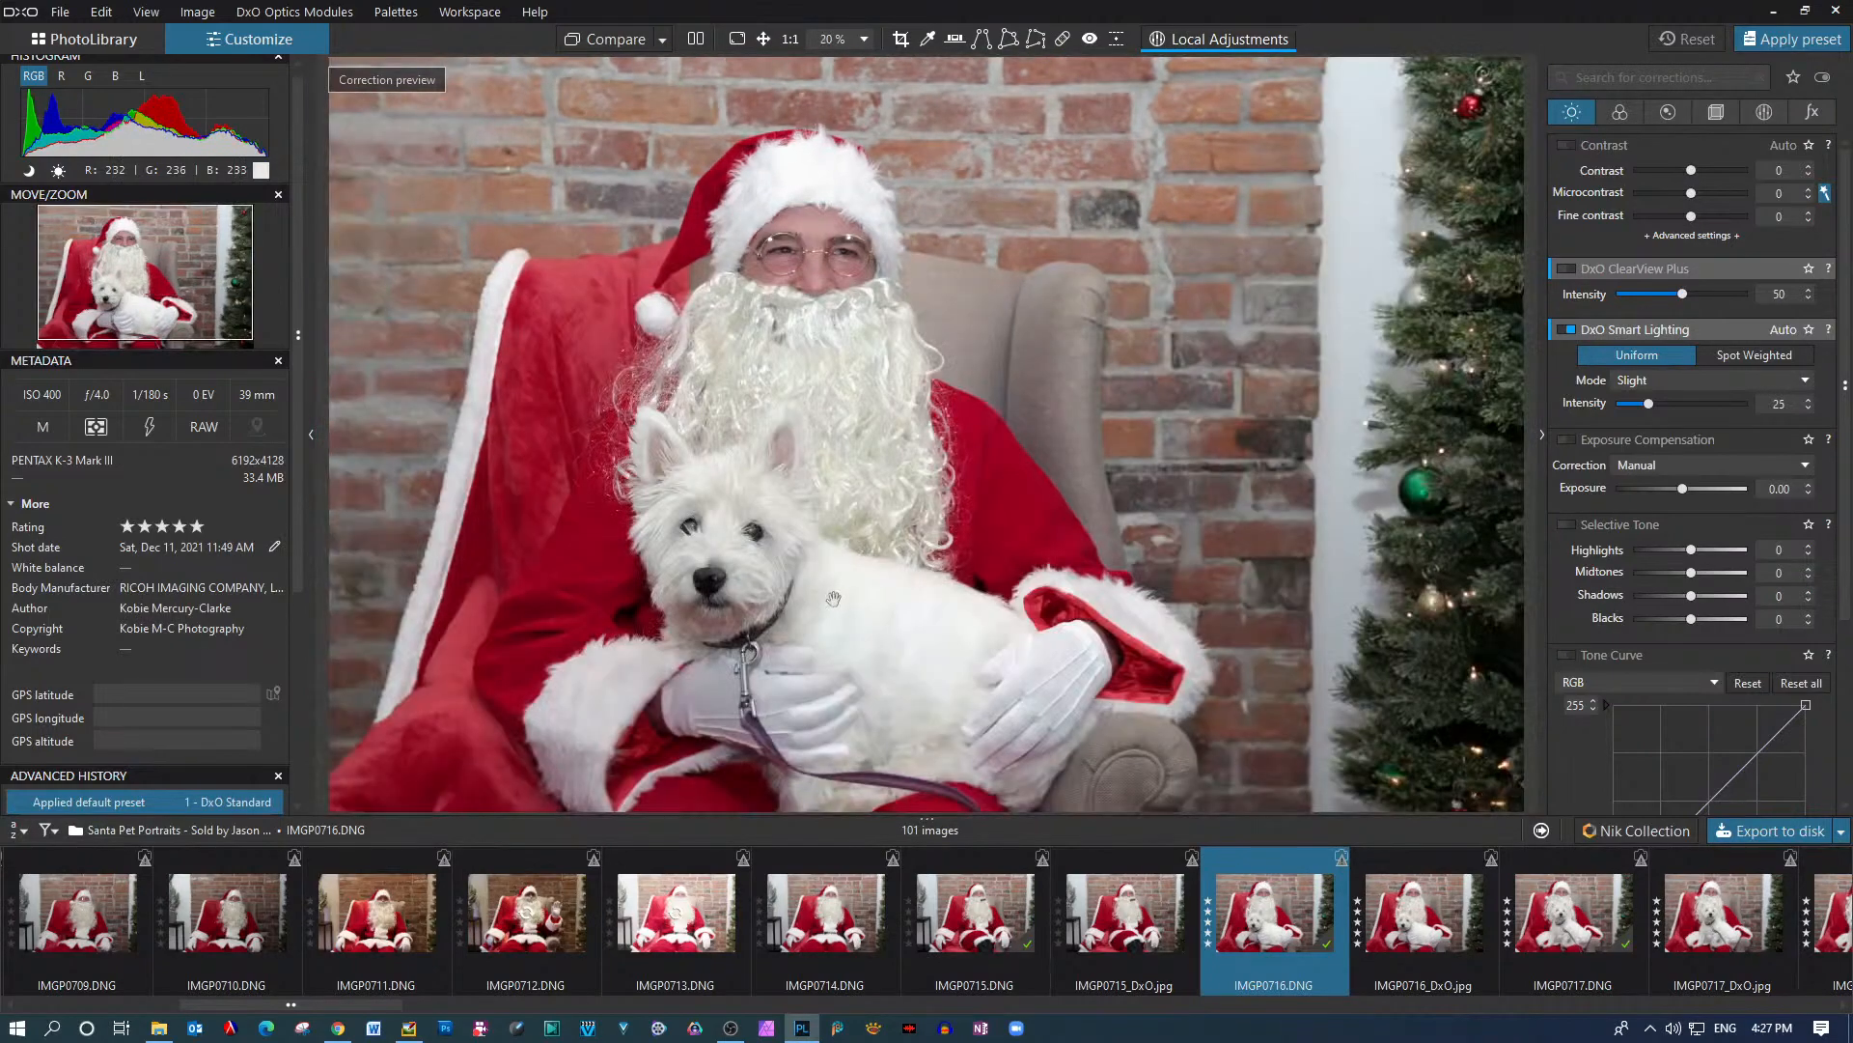
pyautogui.moveTo(833, 598); pyautogui.dragTo(837, 530)
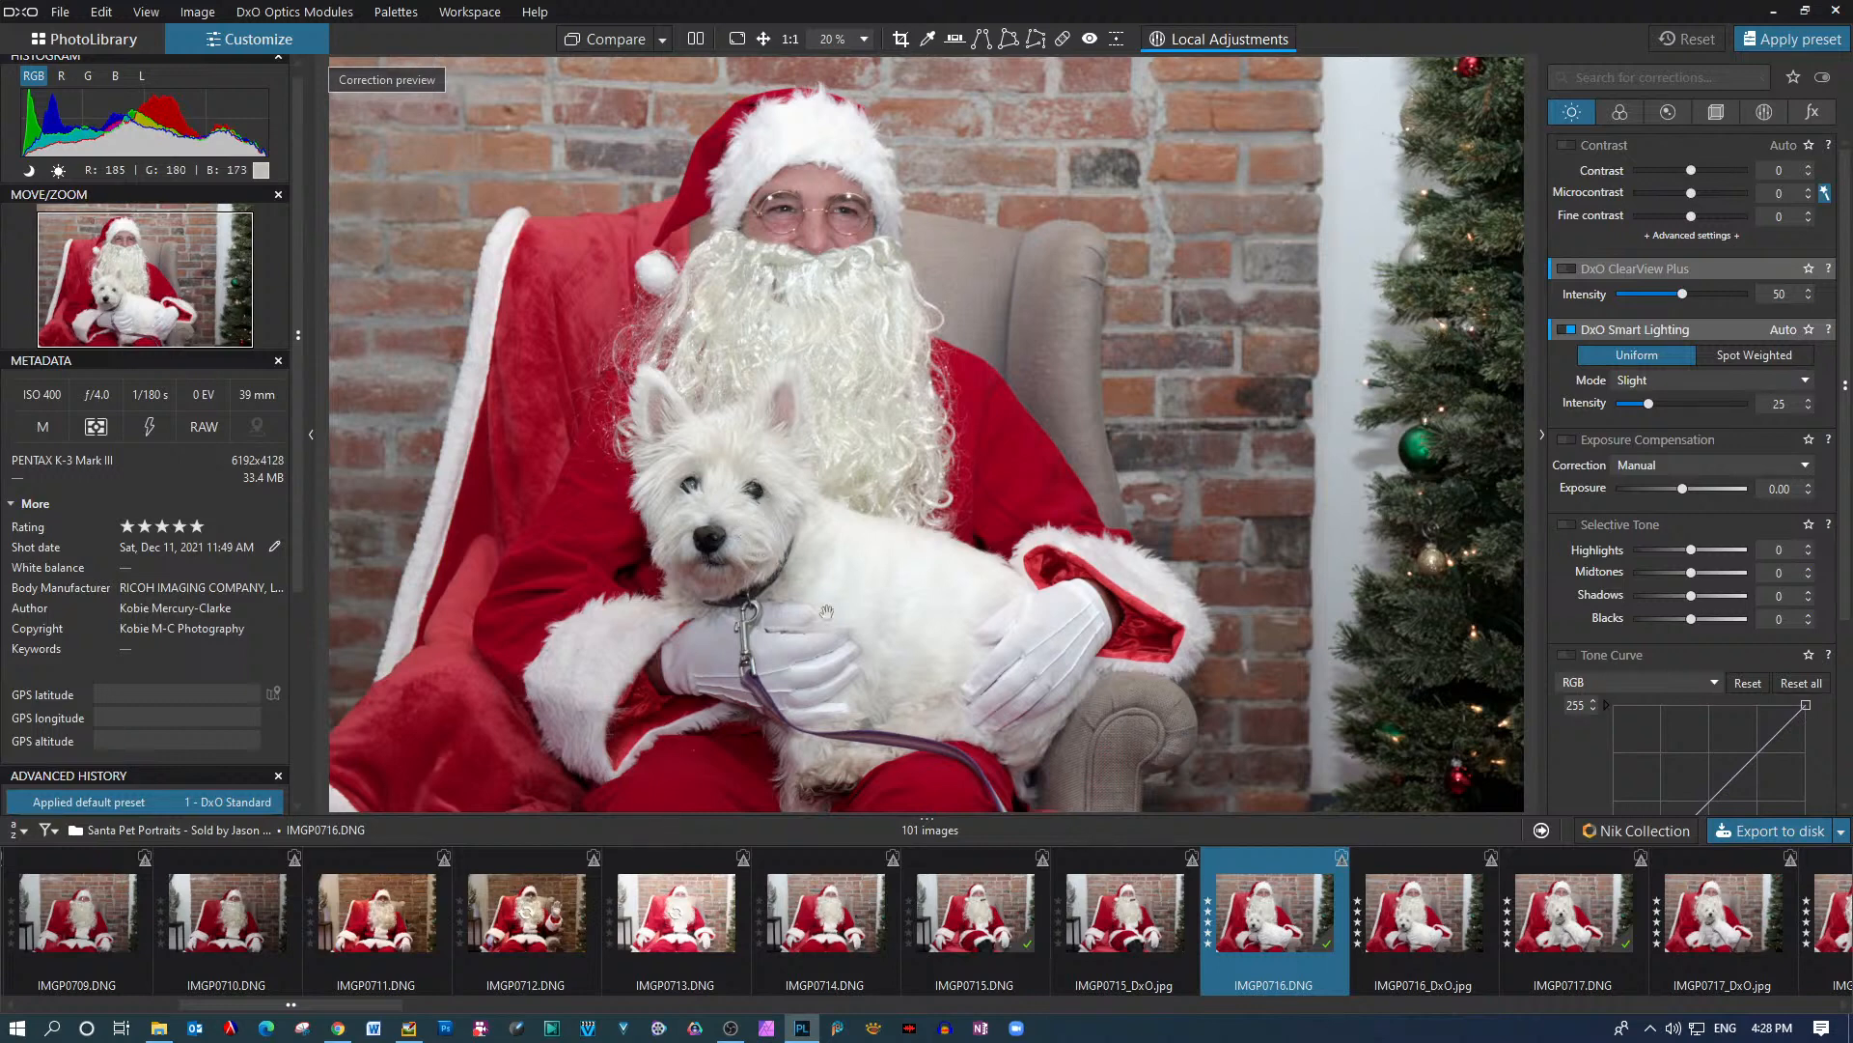
pyautogui.click(1413, 931)
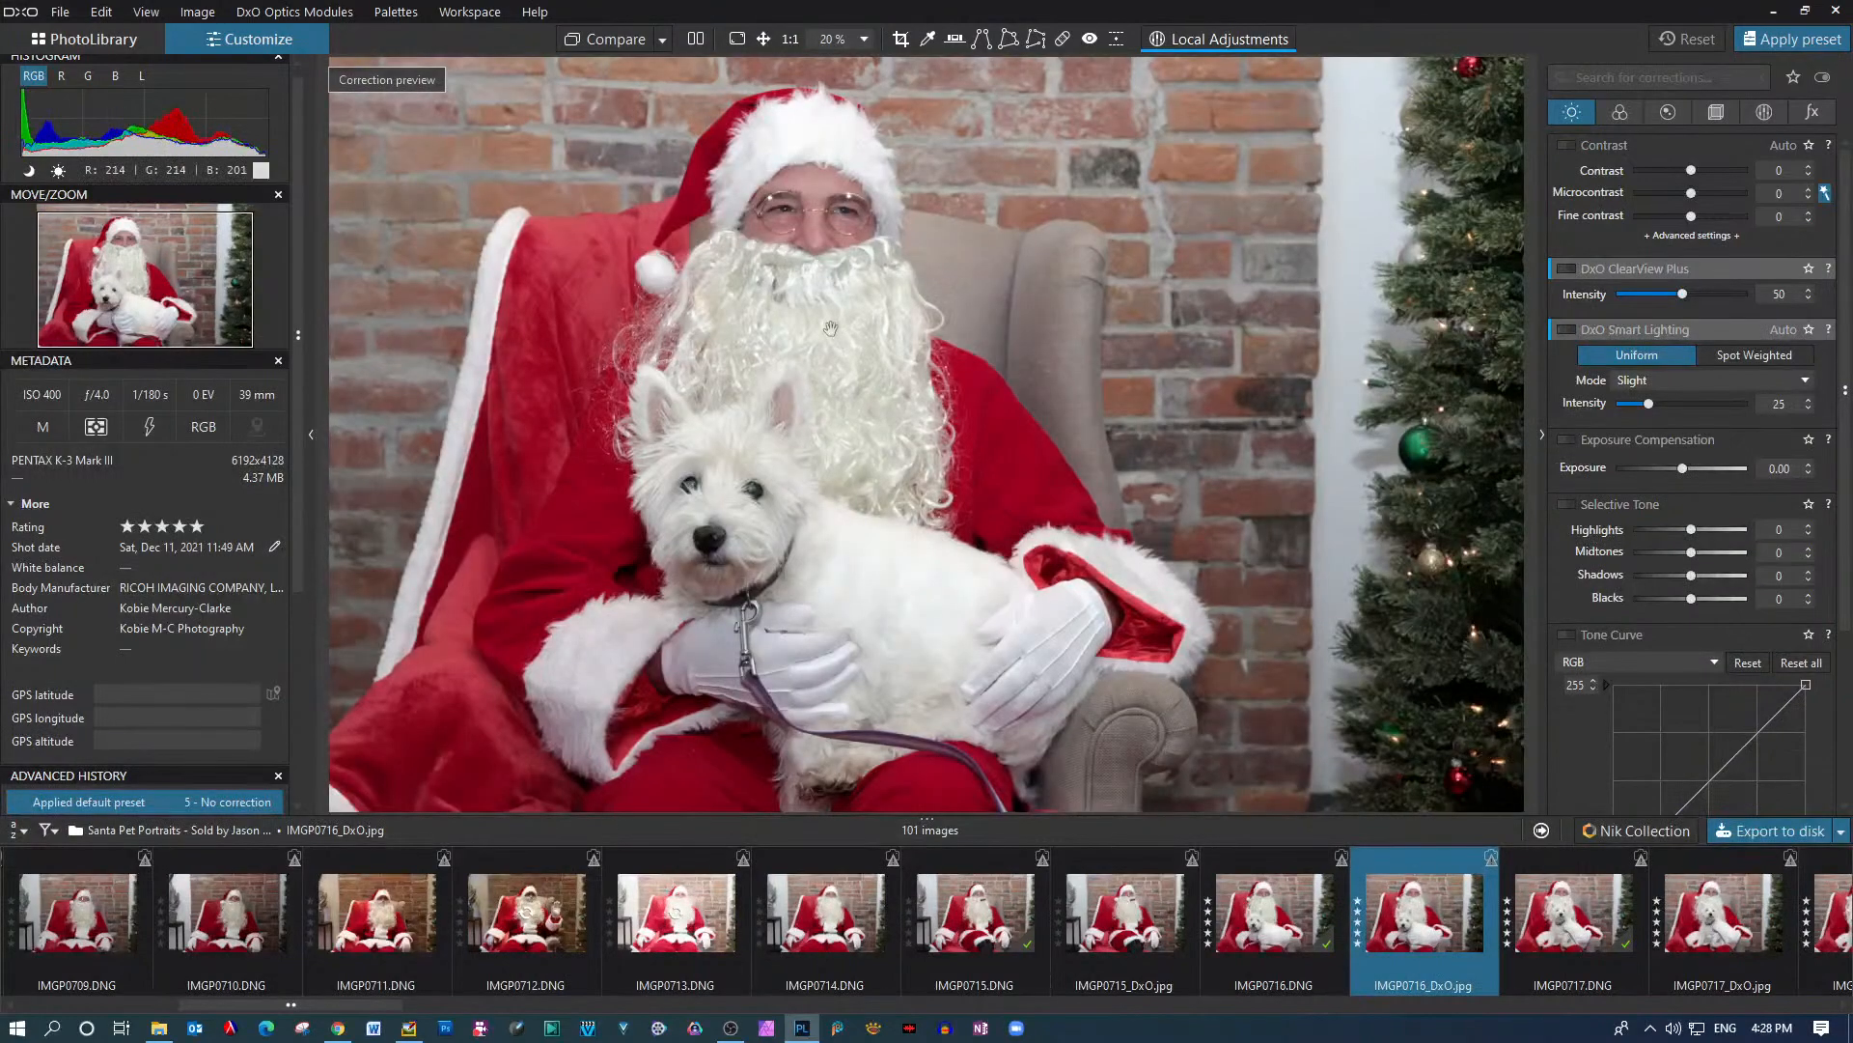
pyautogui.scroll(3, 772, 473)
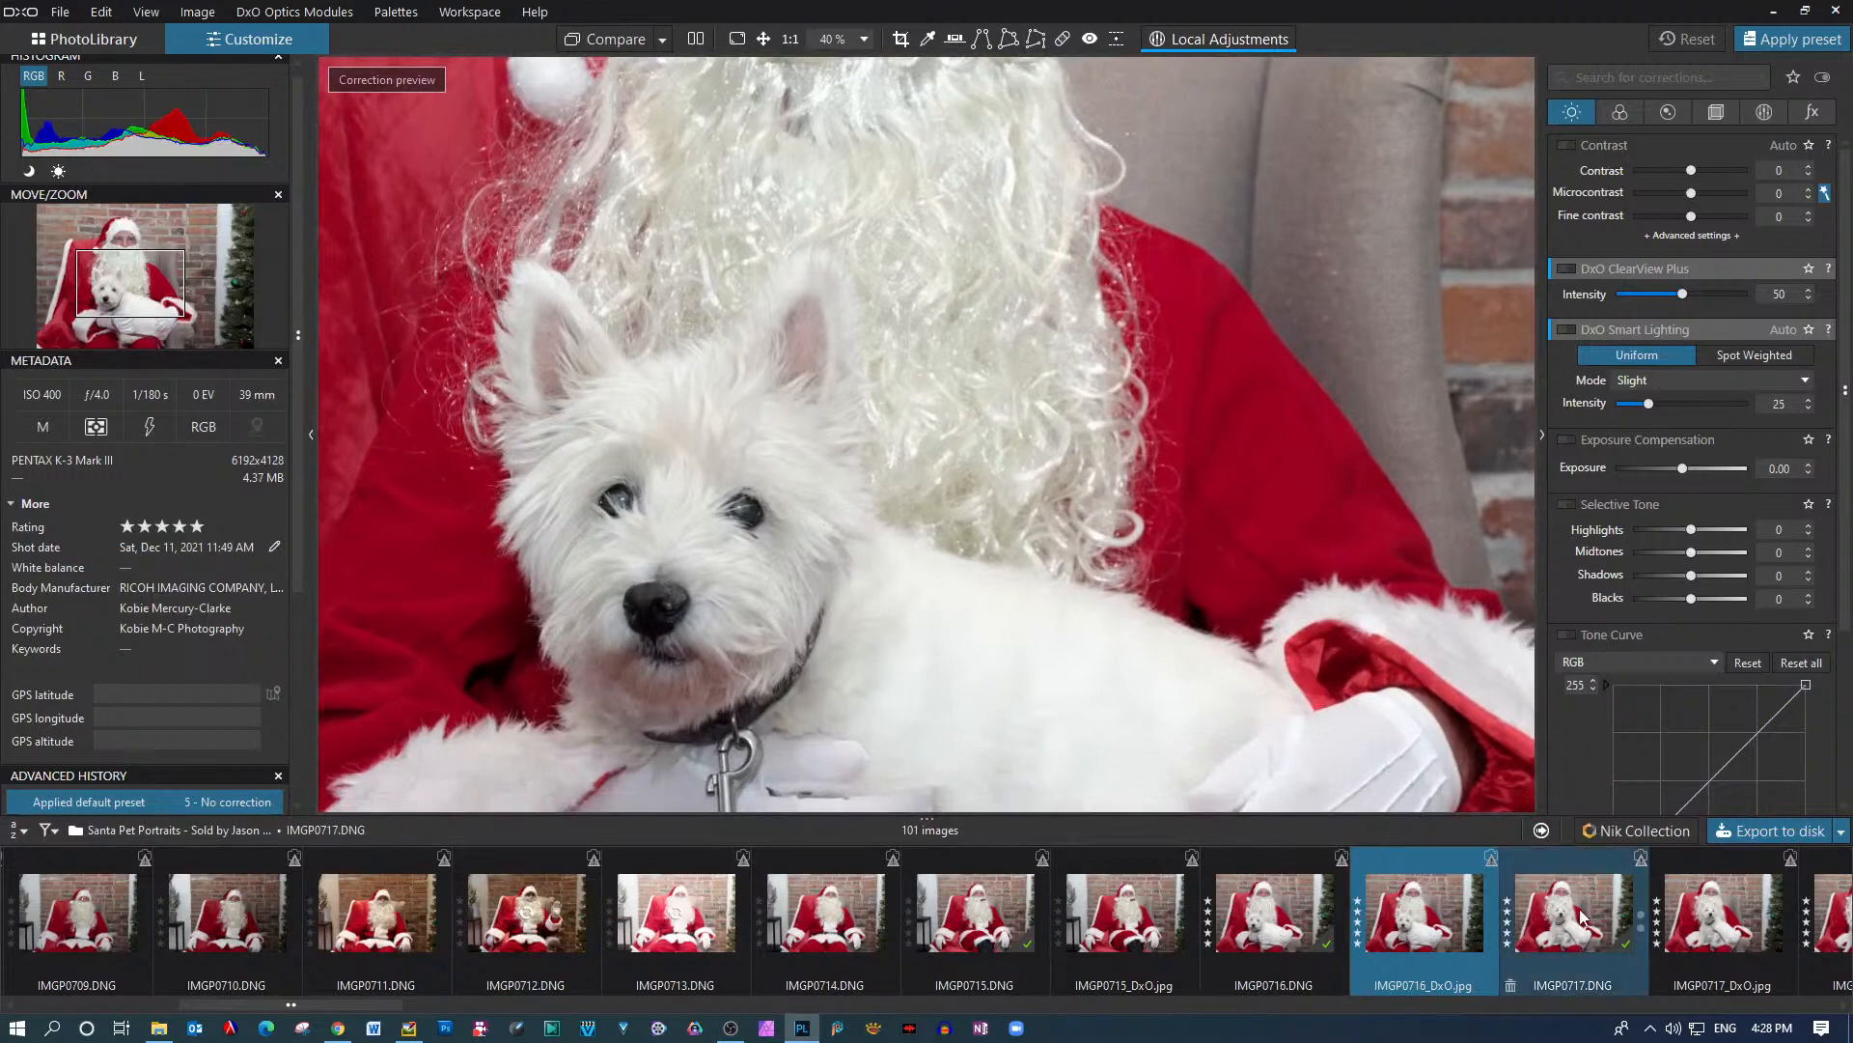
# View the white dog portraits IMGP0717_DxO.jpg and IMGP0718.DNG, and check Santa's face in IMGP0718_DxO.jpg
pyautogui.click(1732, 924)
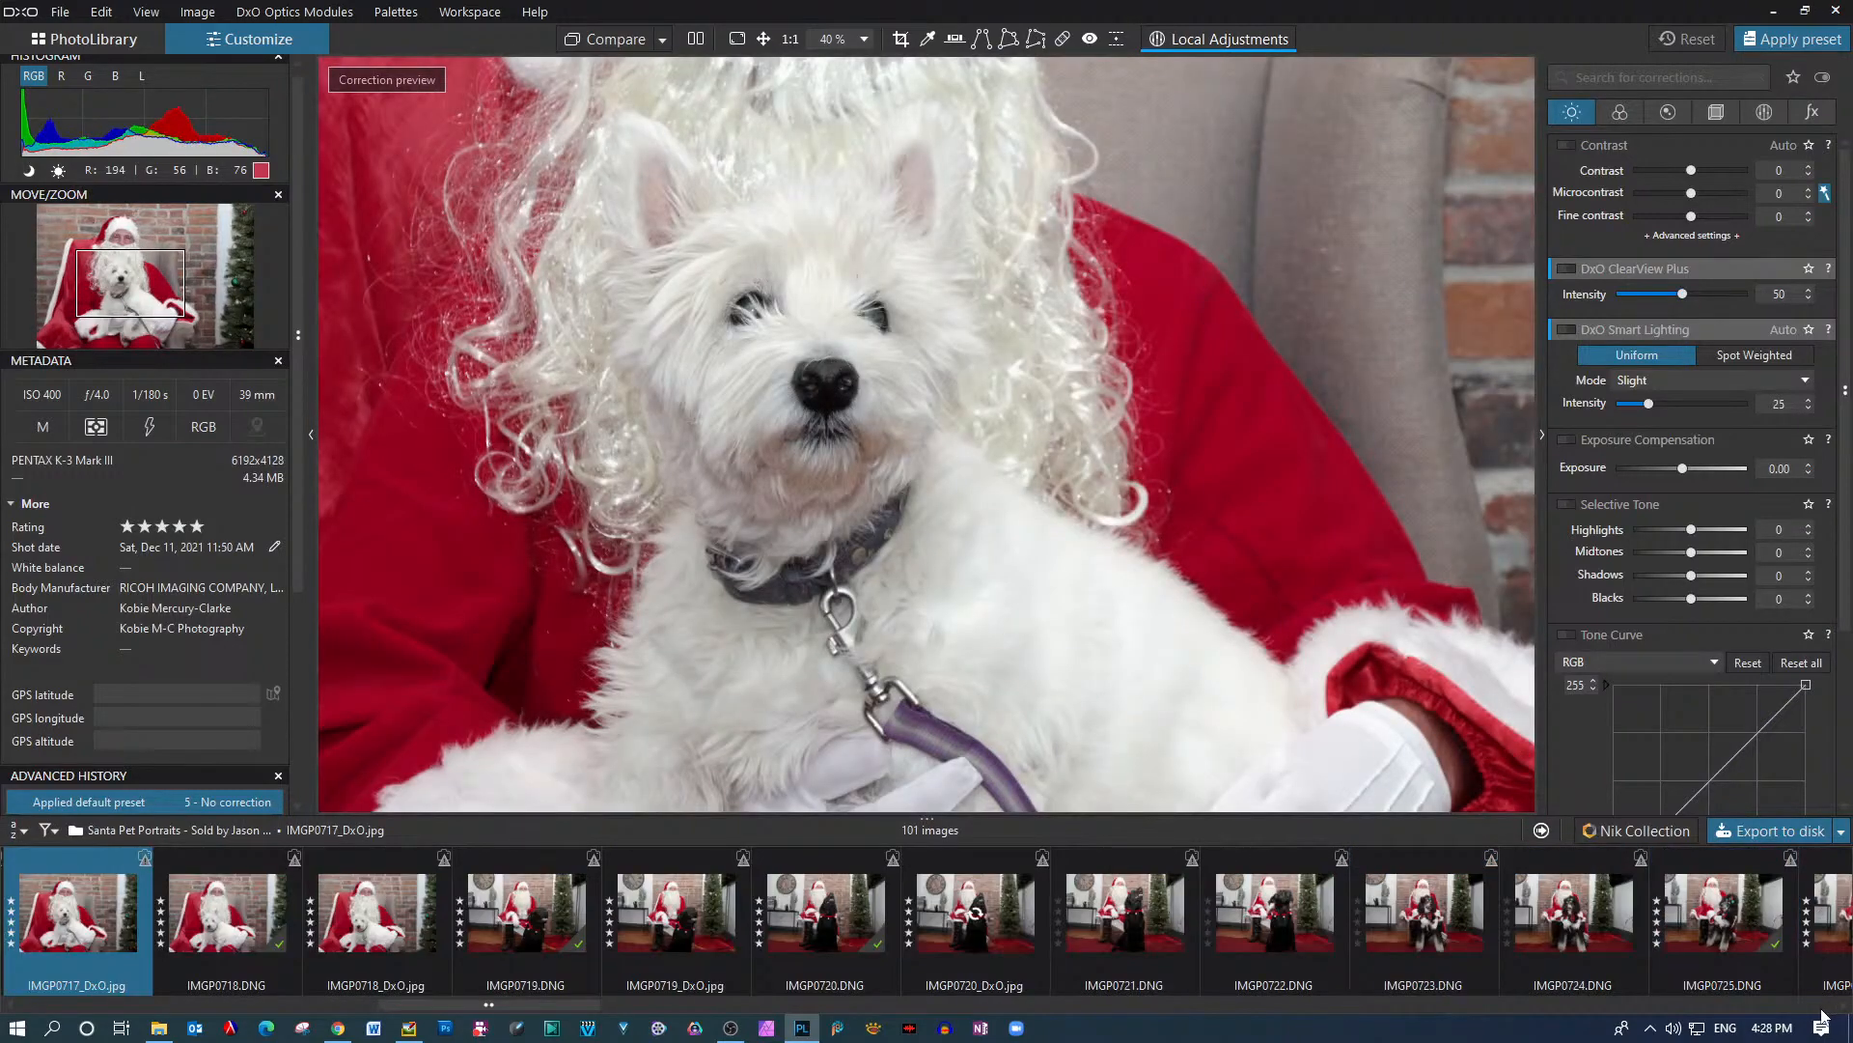
pyautogui.click(221, 920)
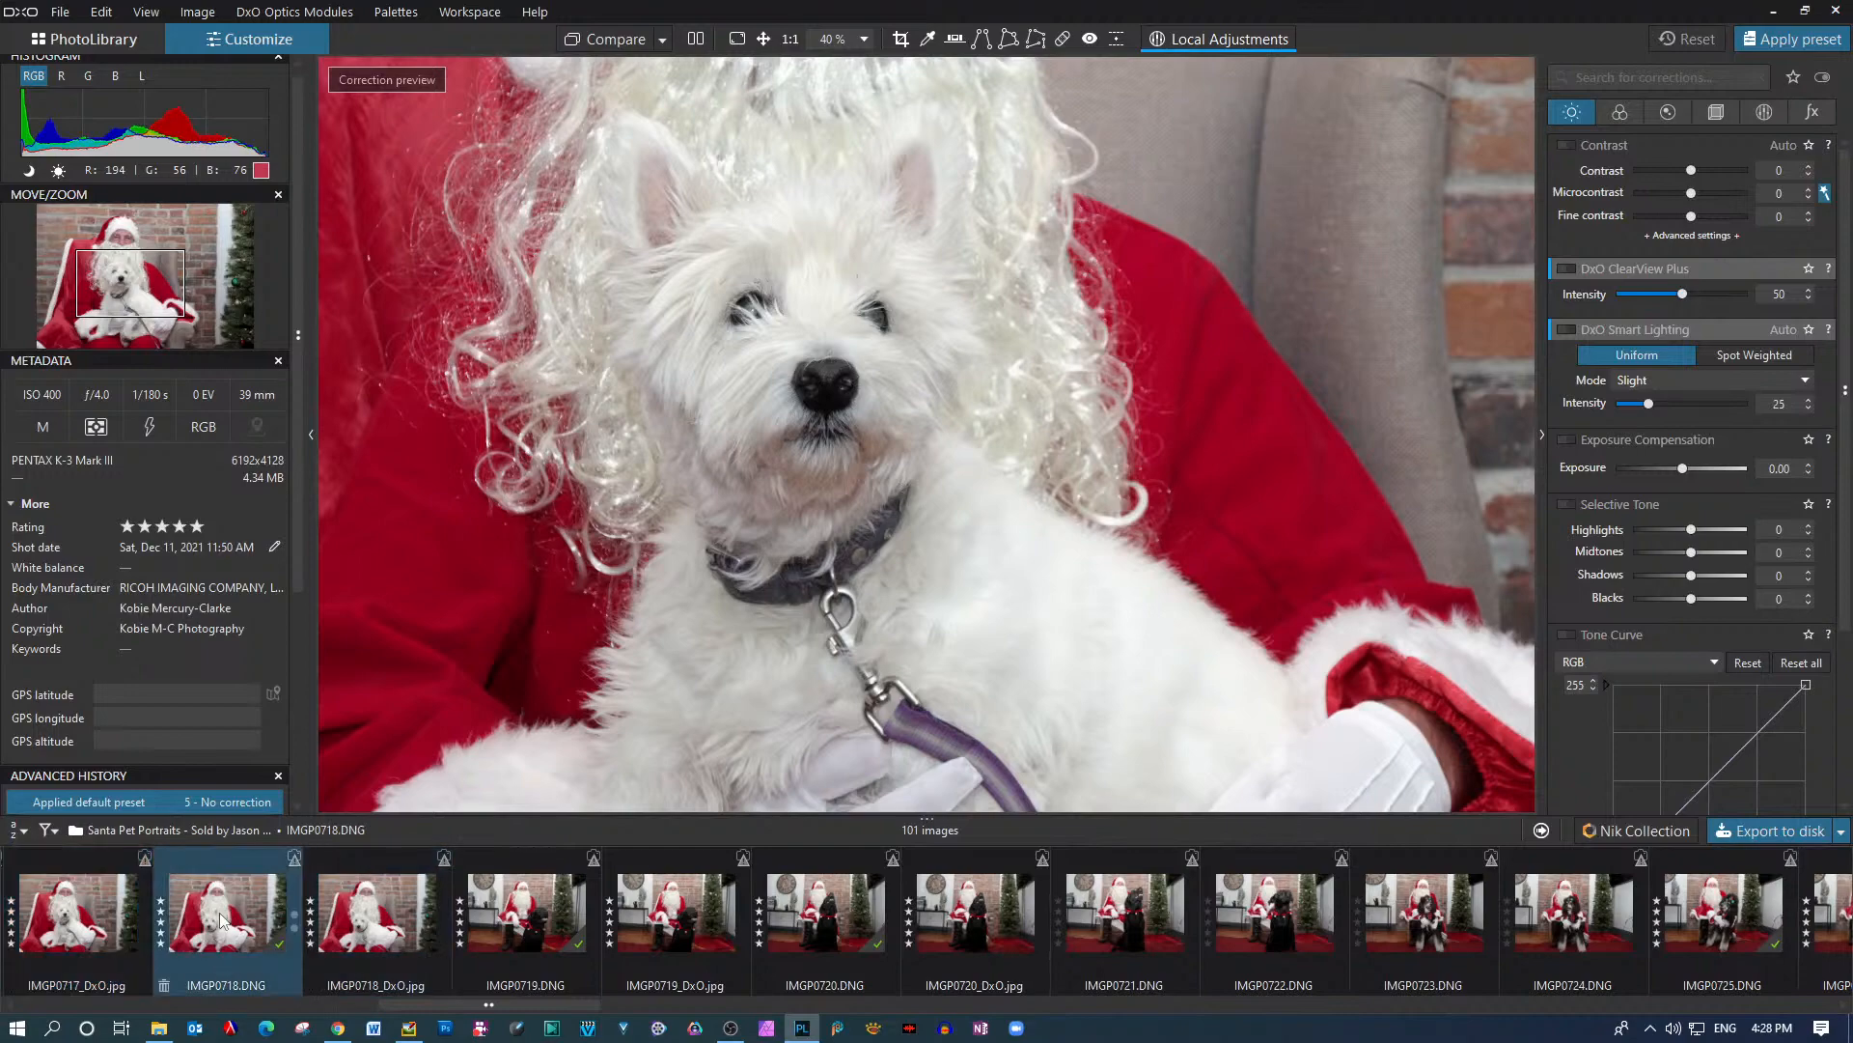
pyautogui.scroll(-3, 680, 483)
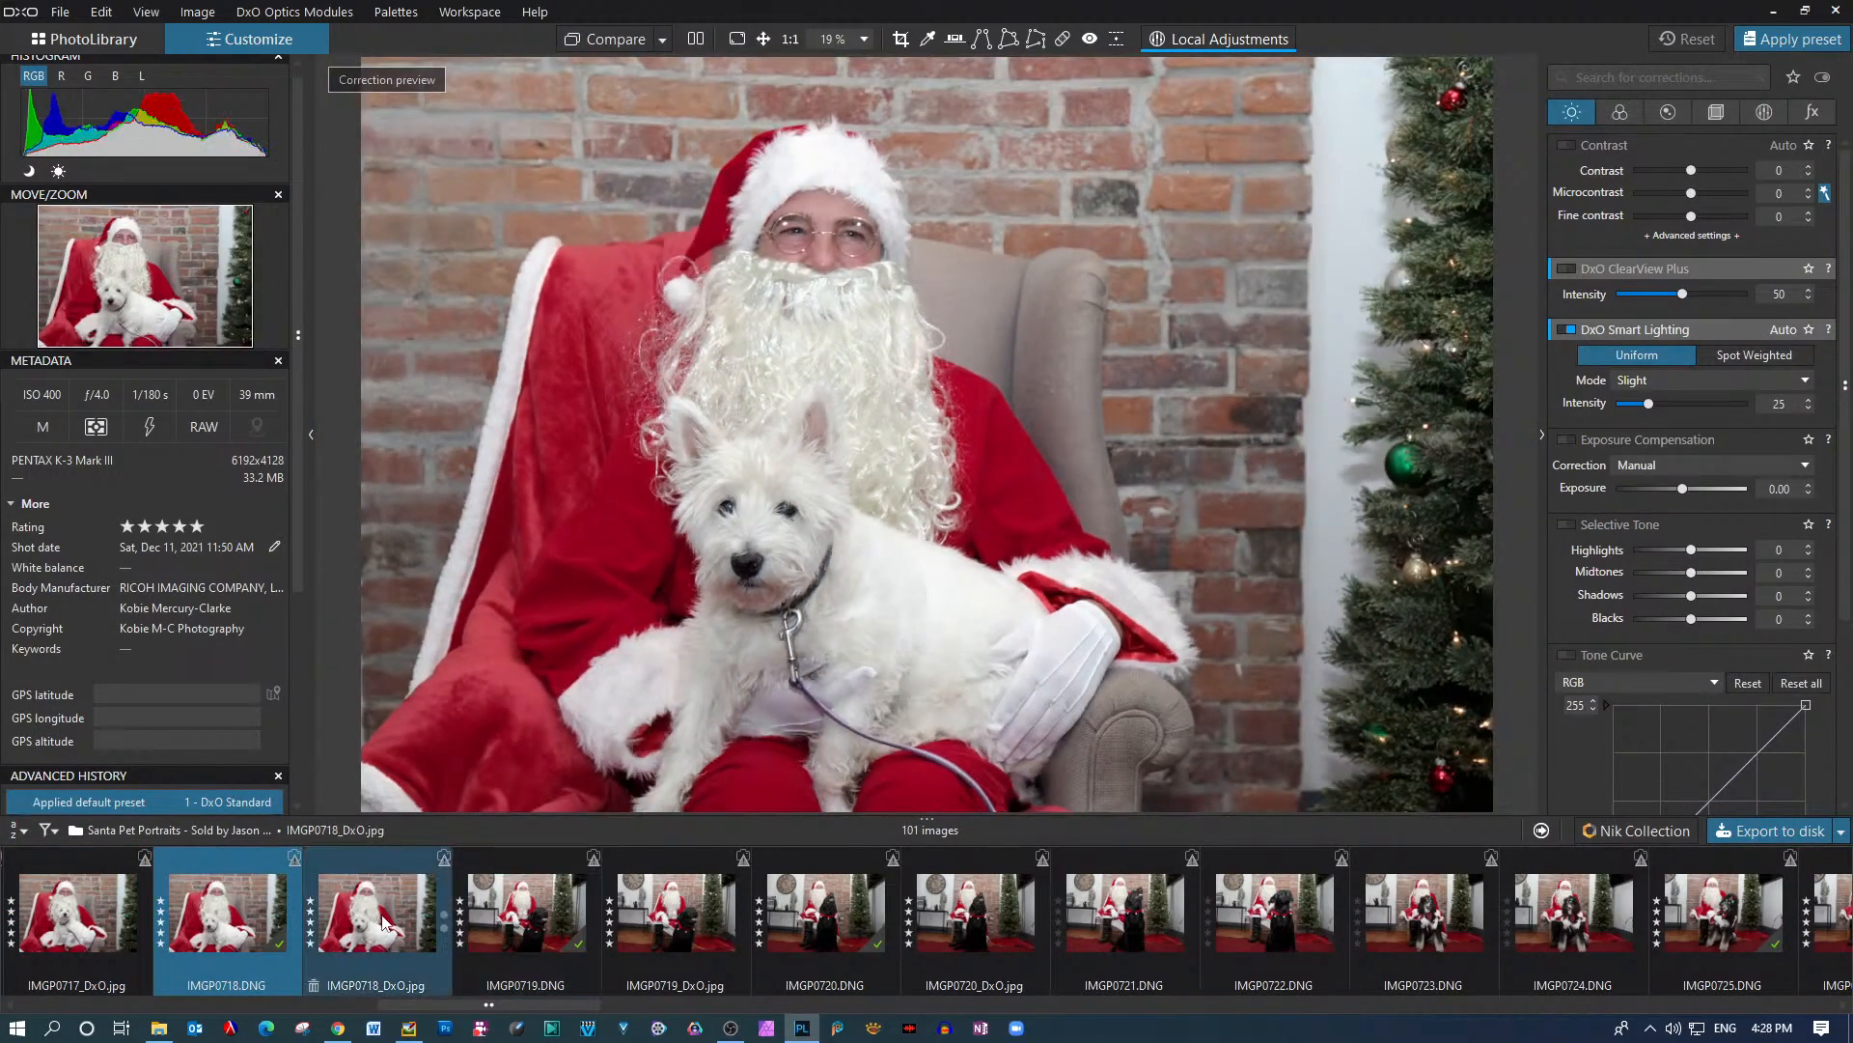
pyautogui.click(386, 922)
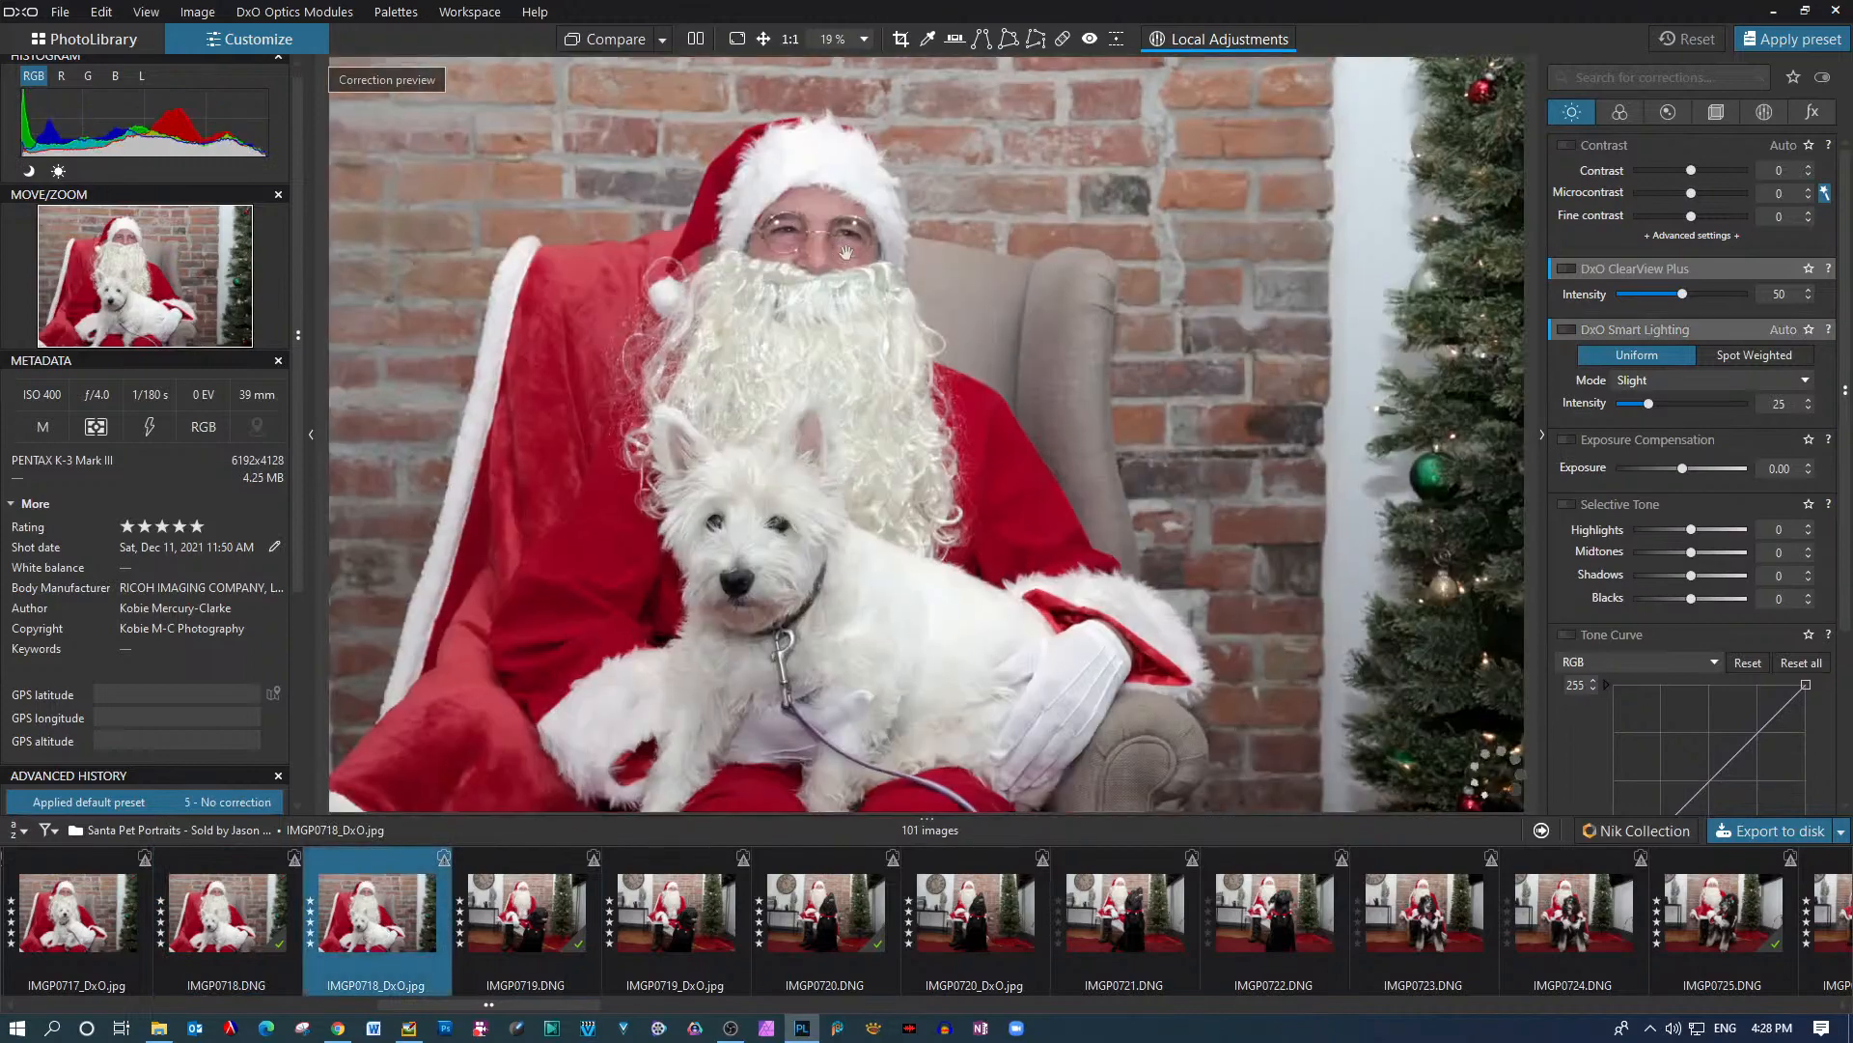
pyautogui.scroll(3, 862, 287)
pyautogui.scroll(-4, 846, 253)
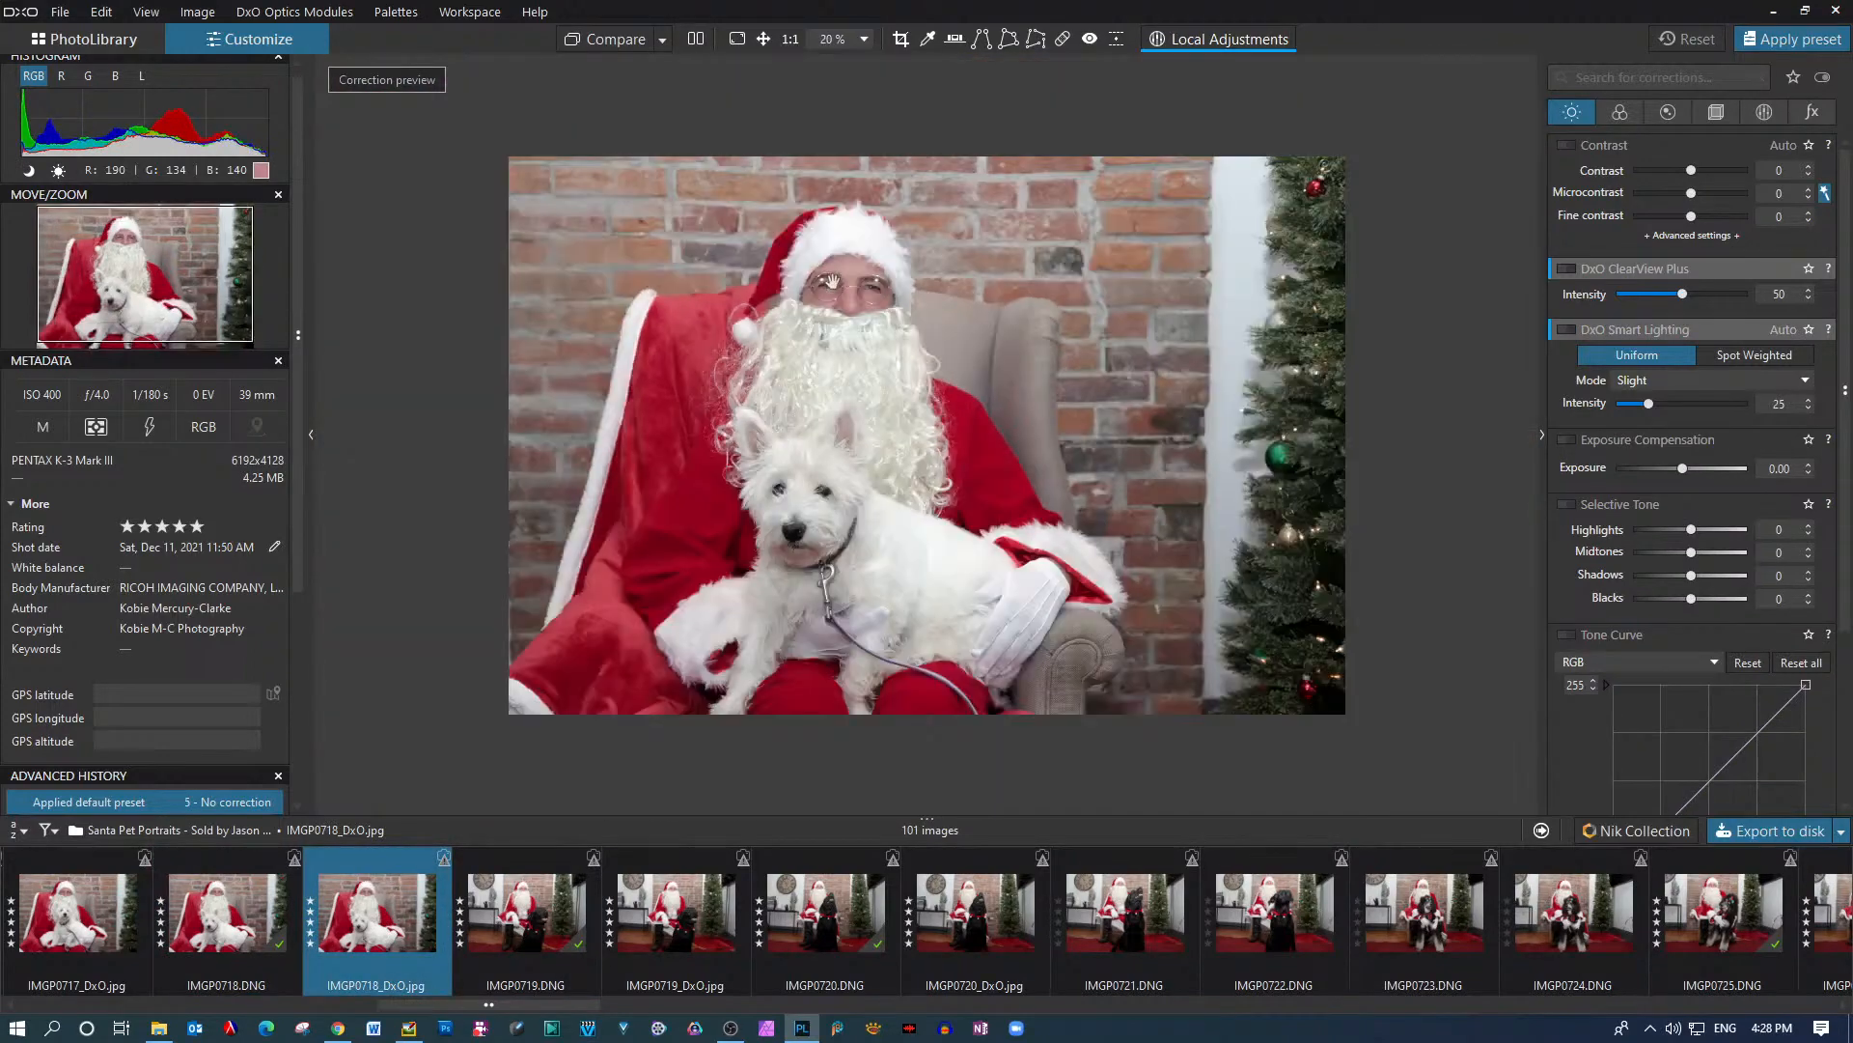
# Inspect the black dog and Santa's face in IMGP0719.DNG, and view its exported version IMGP0719_DxO.jpg
pyautogui.click(517, 917)
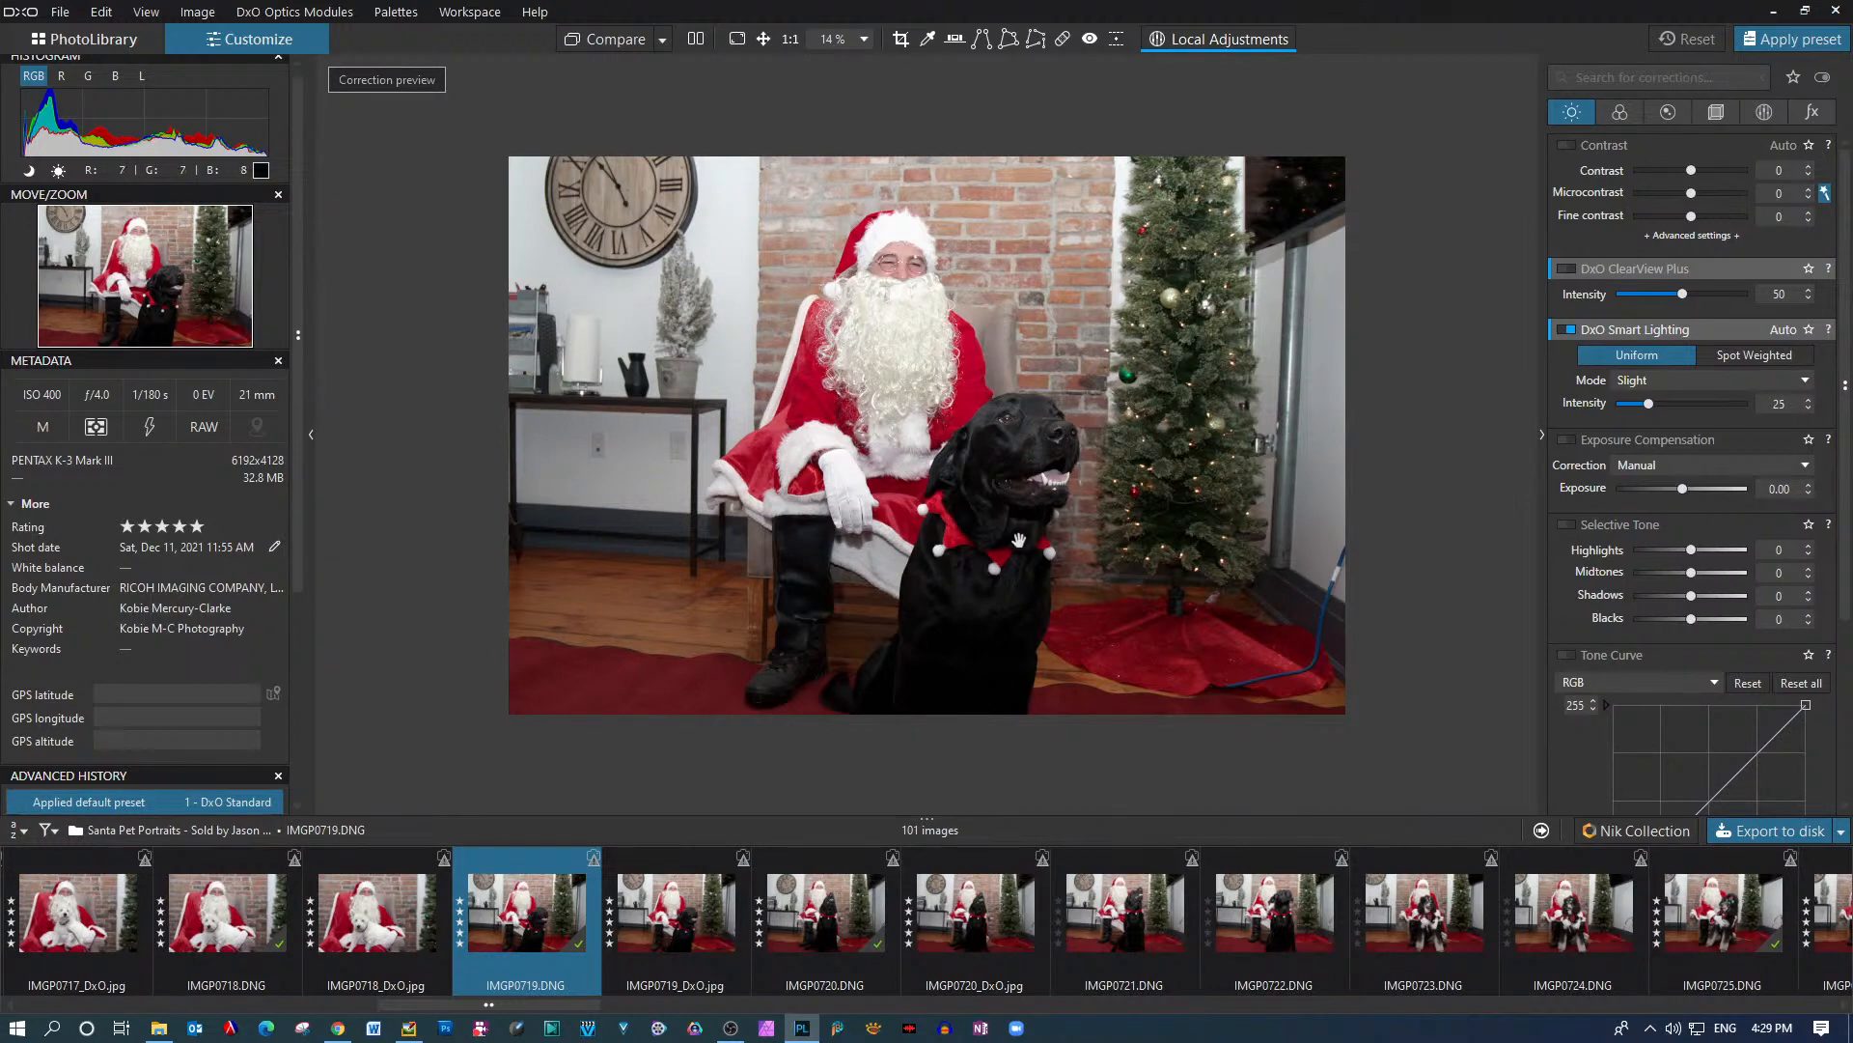
pyautogui.scroll(2, 1000, 461)
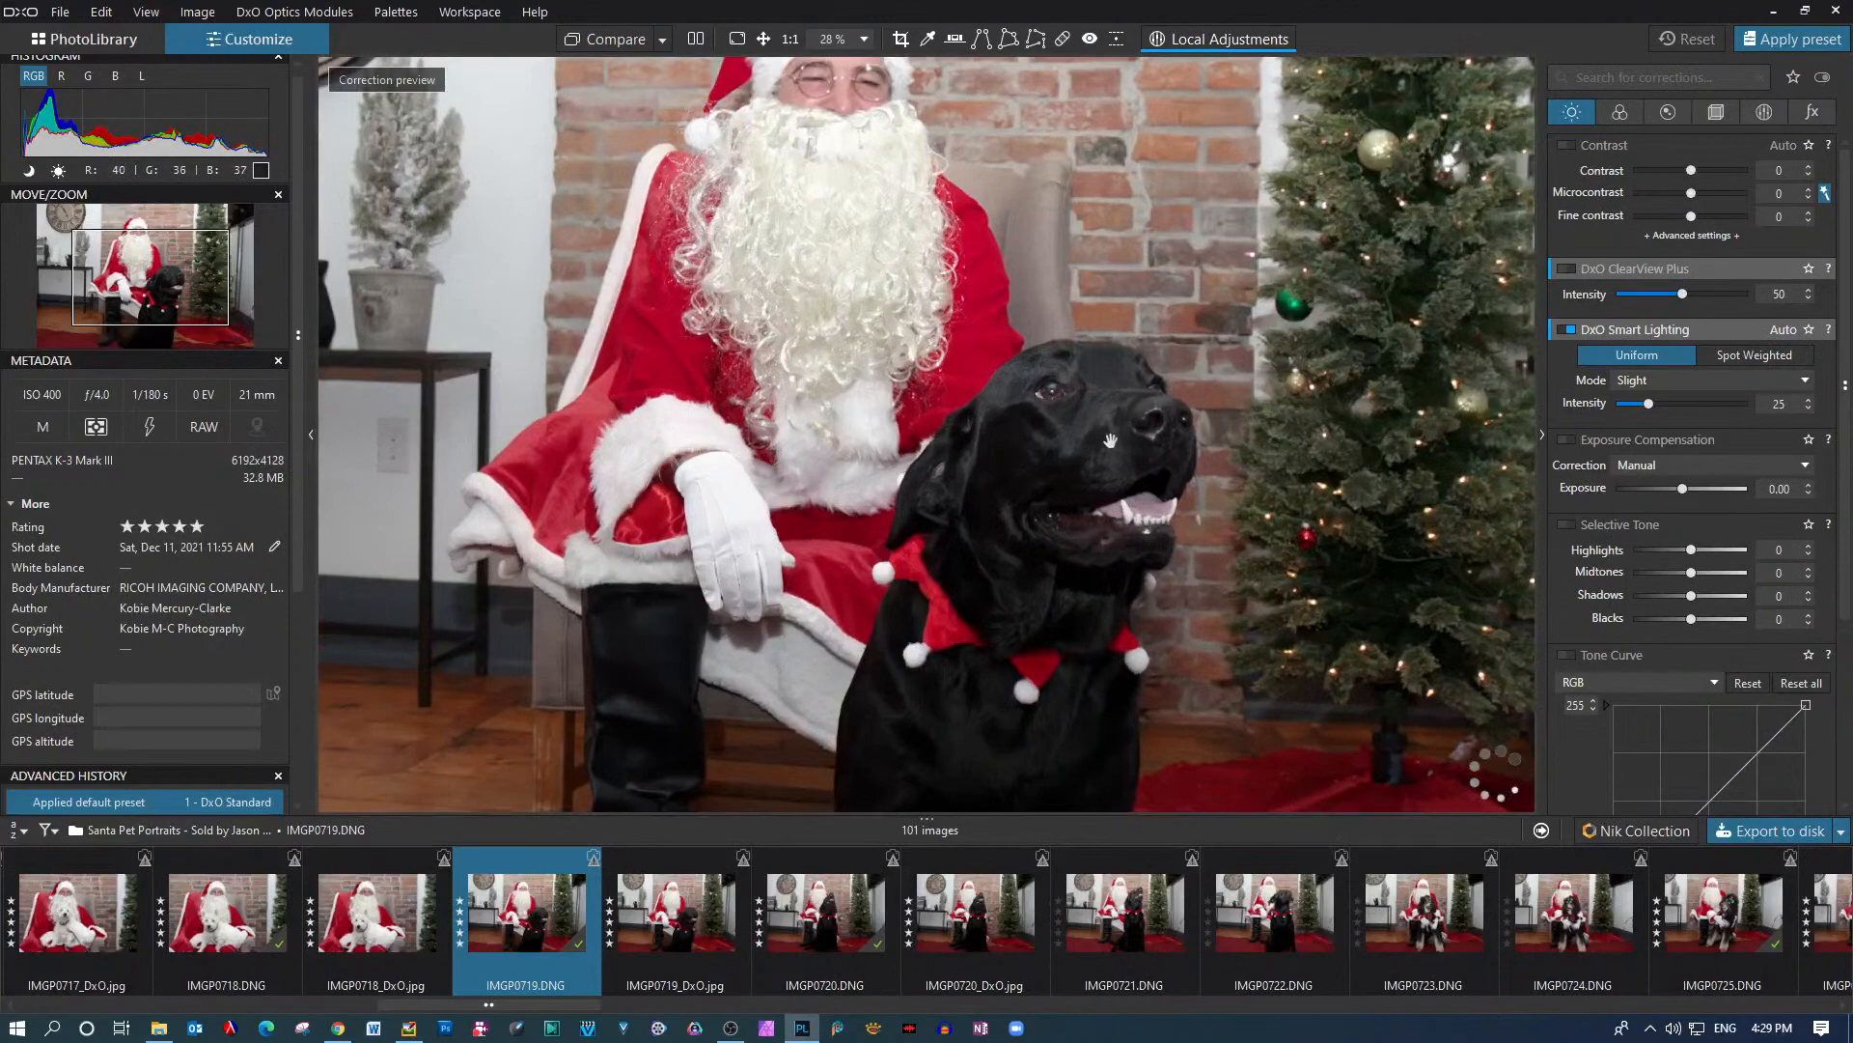
pyautogui.moveTo(822, 174); pyautogui.dragTo(841, 365)
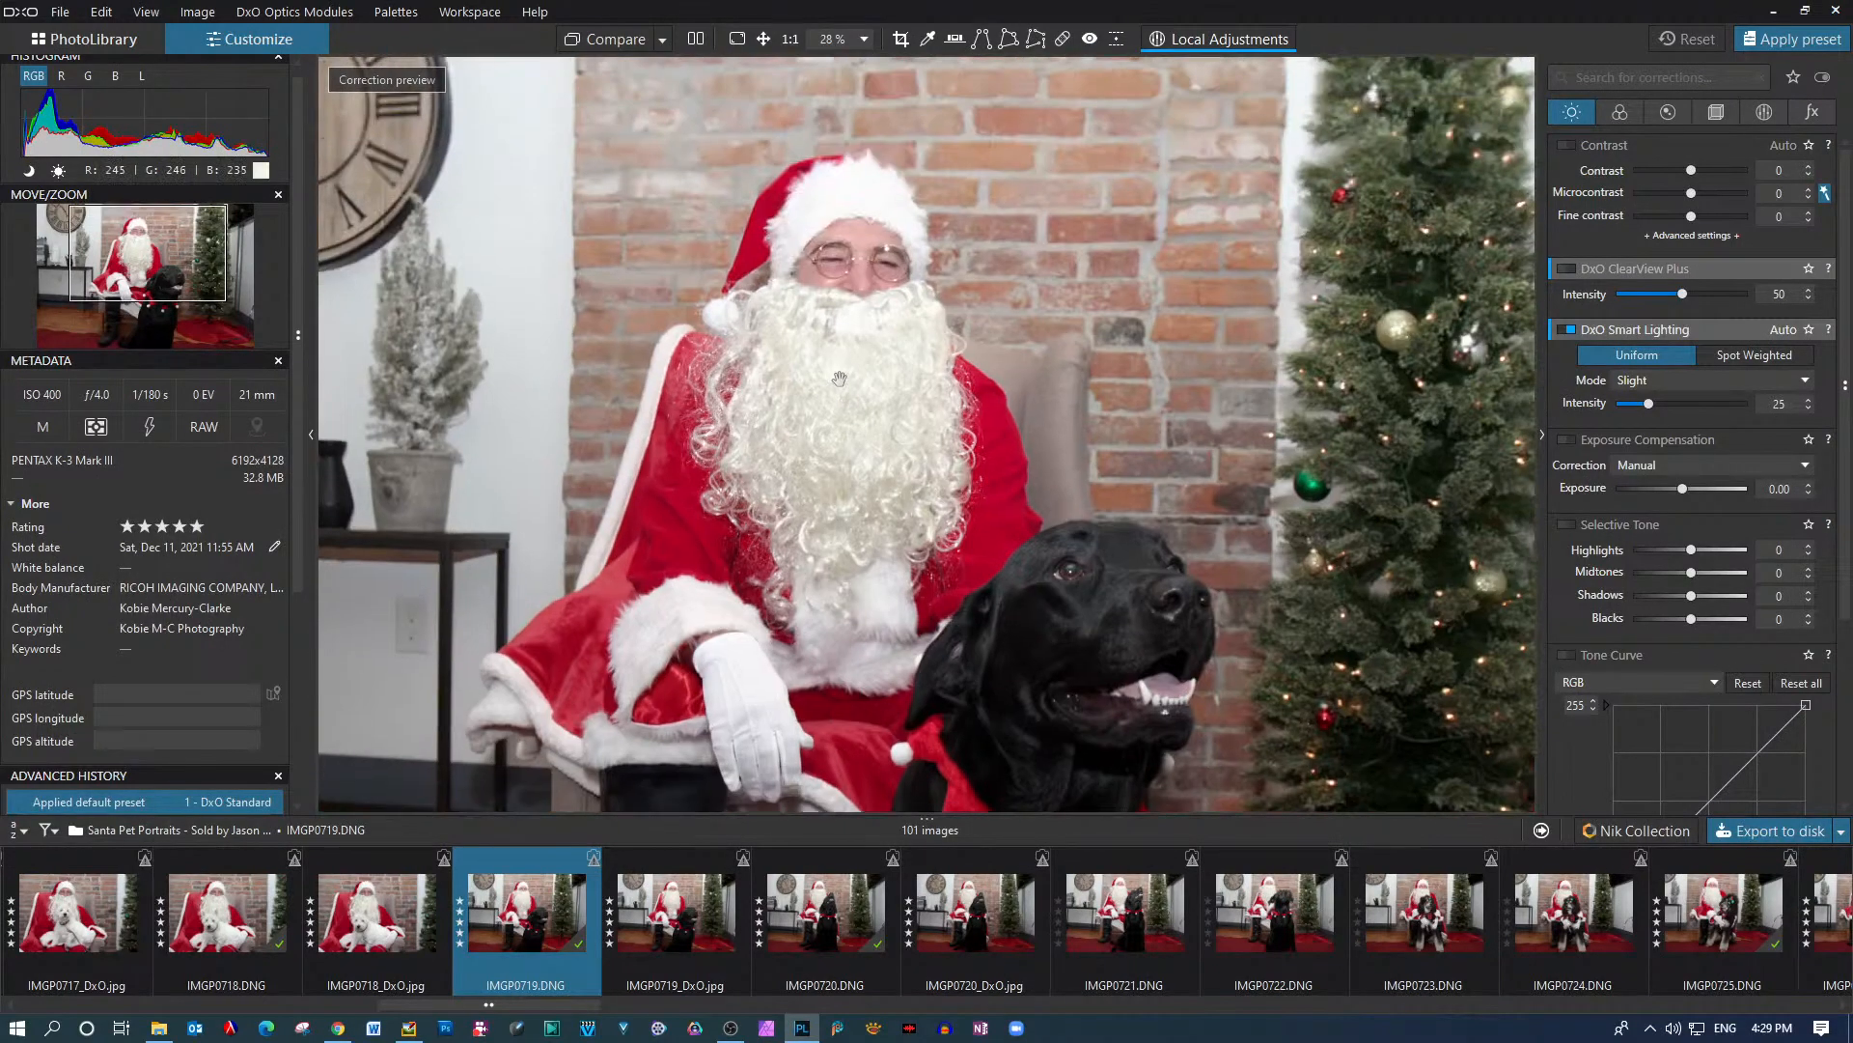
pyautogui.scroll(-2, 875, 415)
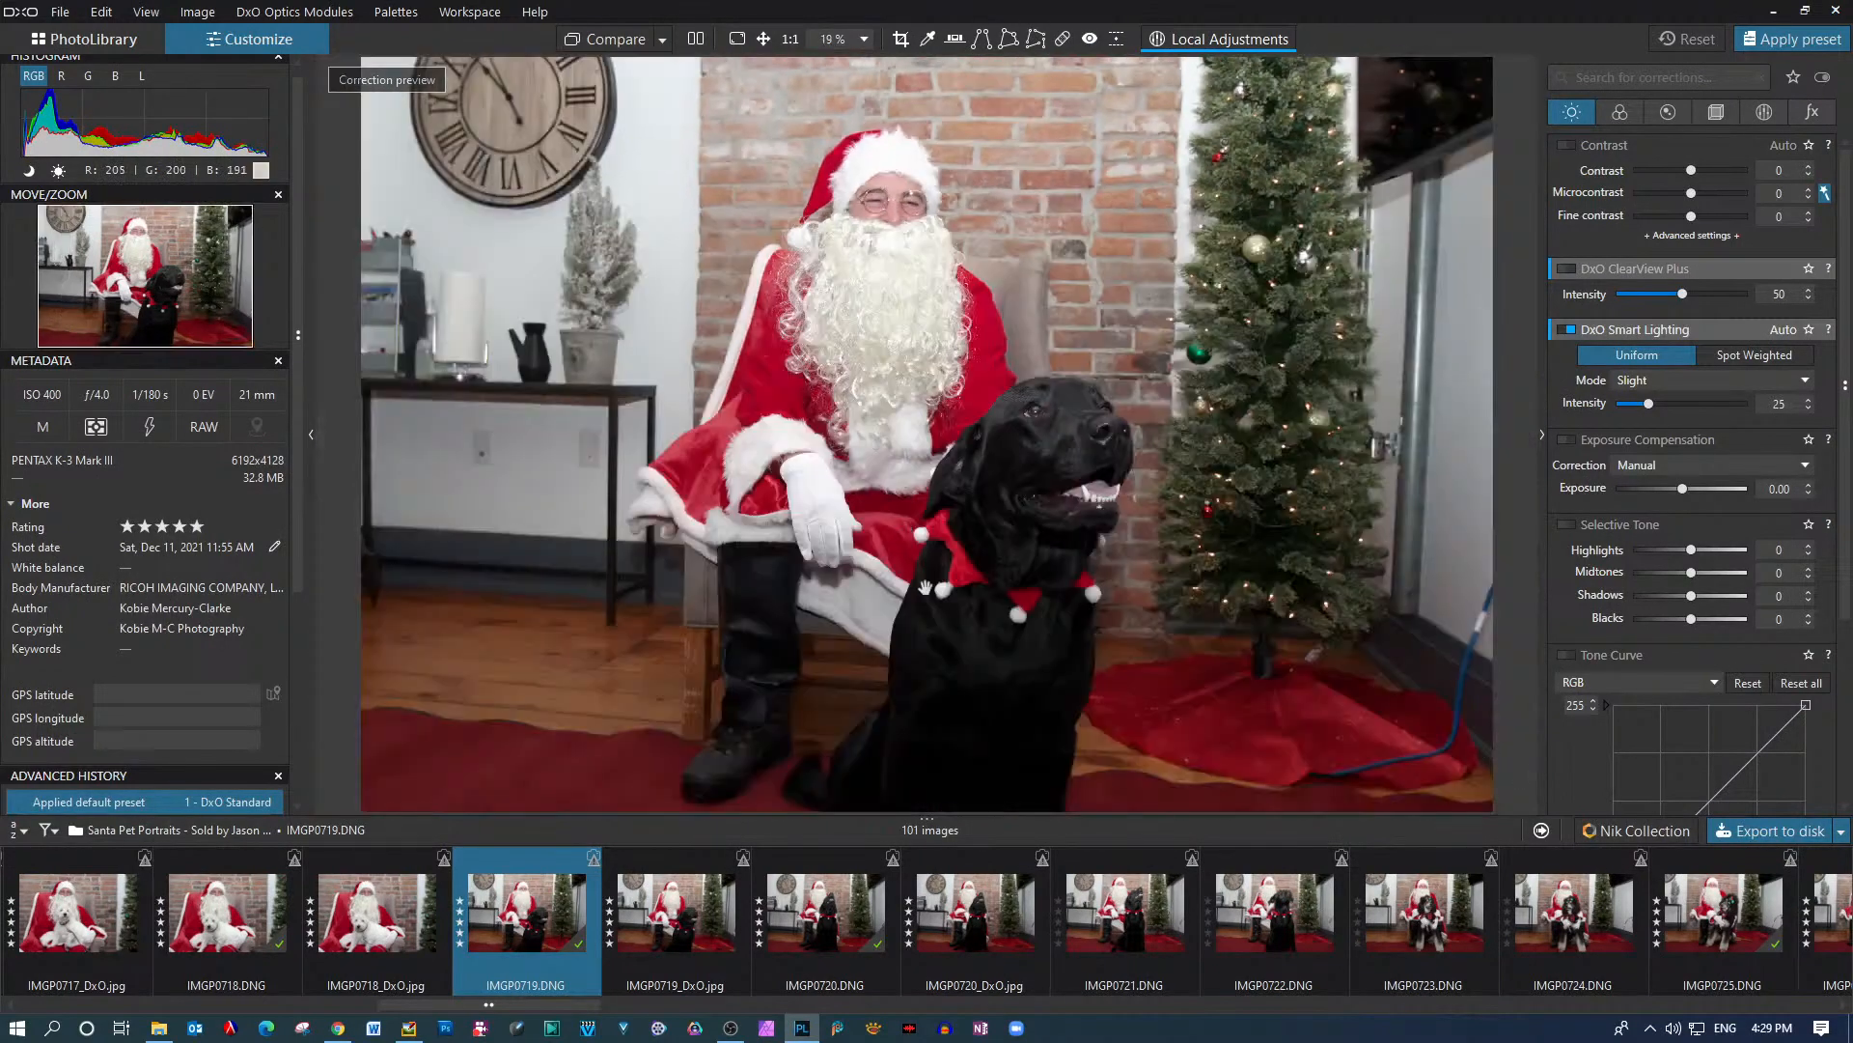
pyautogui.click(686, 925)
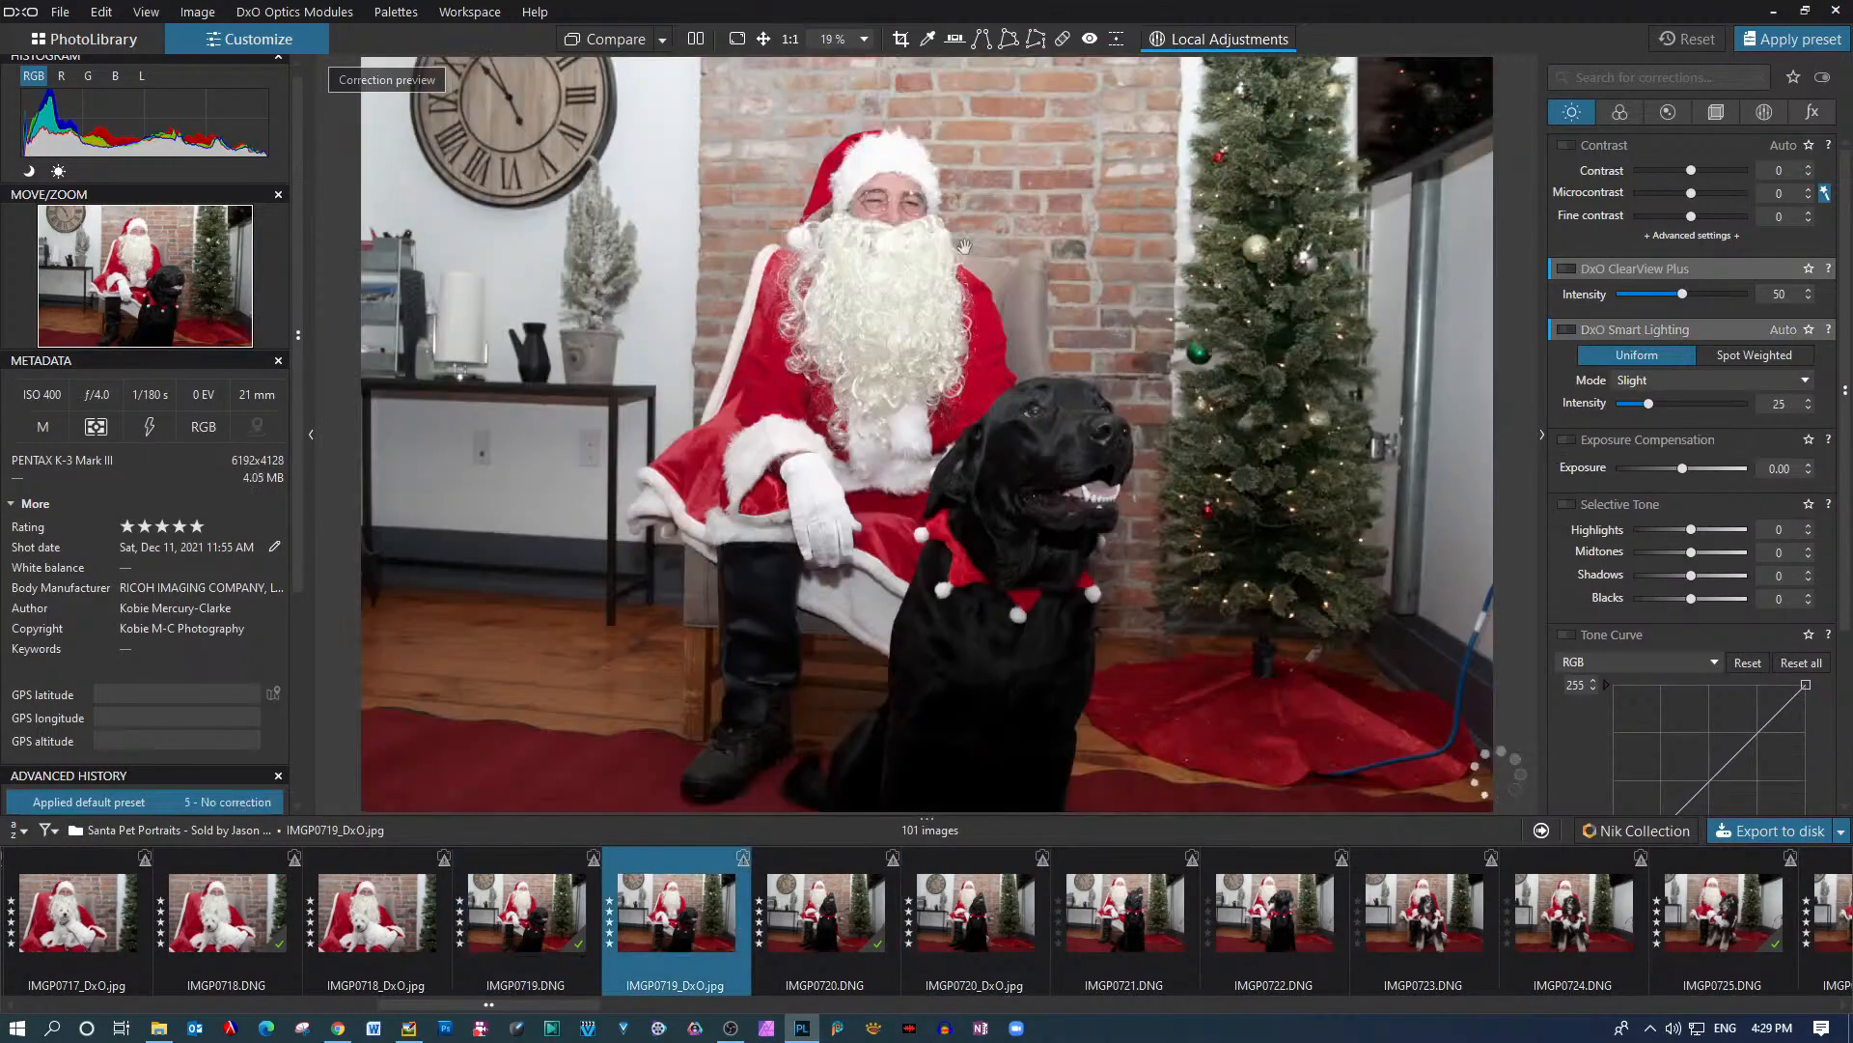
# Inspect Santa's glasses and the black dog up close in IMGP0720.DNG, and compare Santa's face with IMGP0719.DNG
pyautogui.click(790, 920)
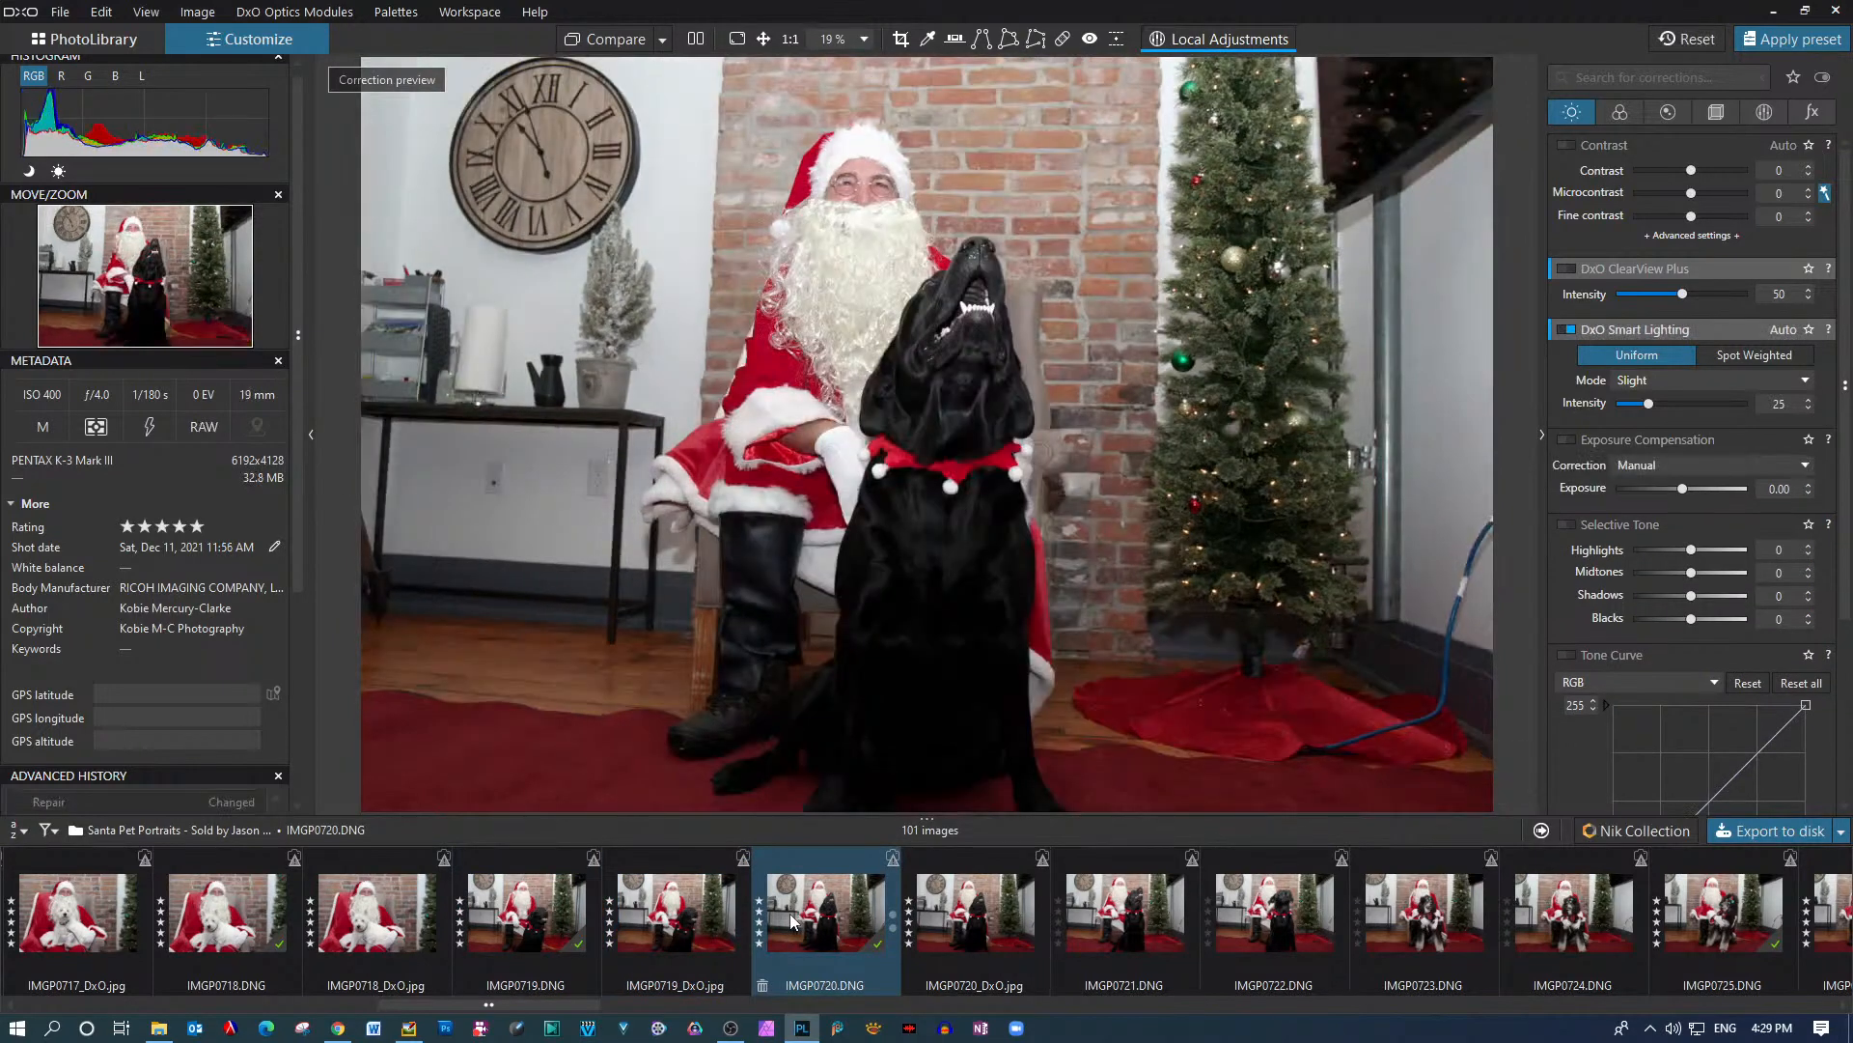
pyautogui.scroll(3, 850, 193)
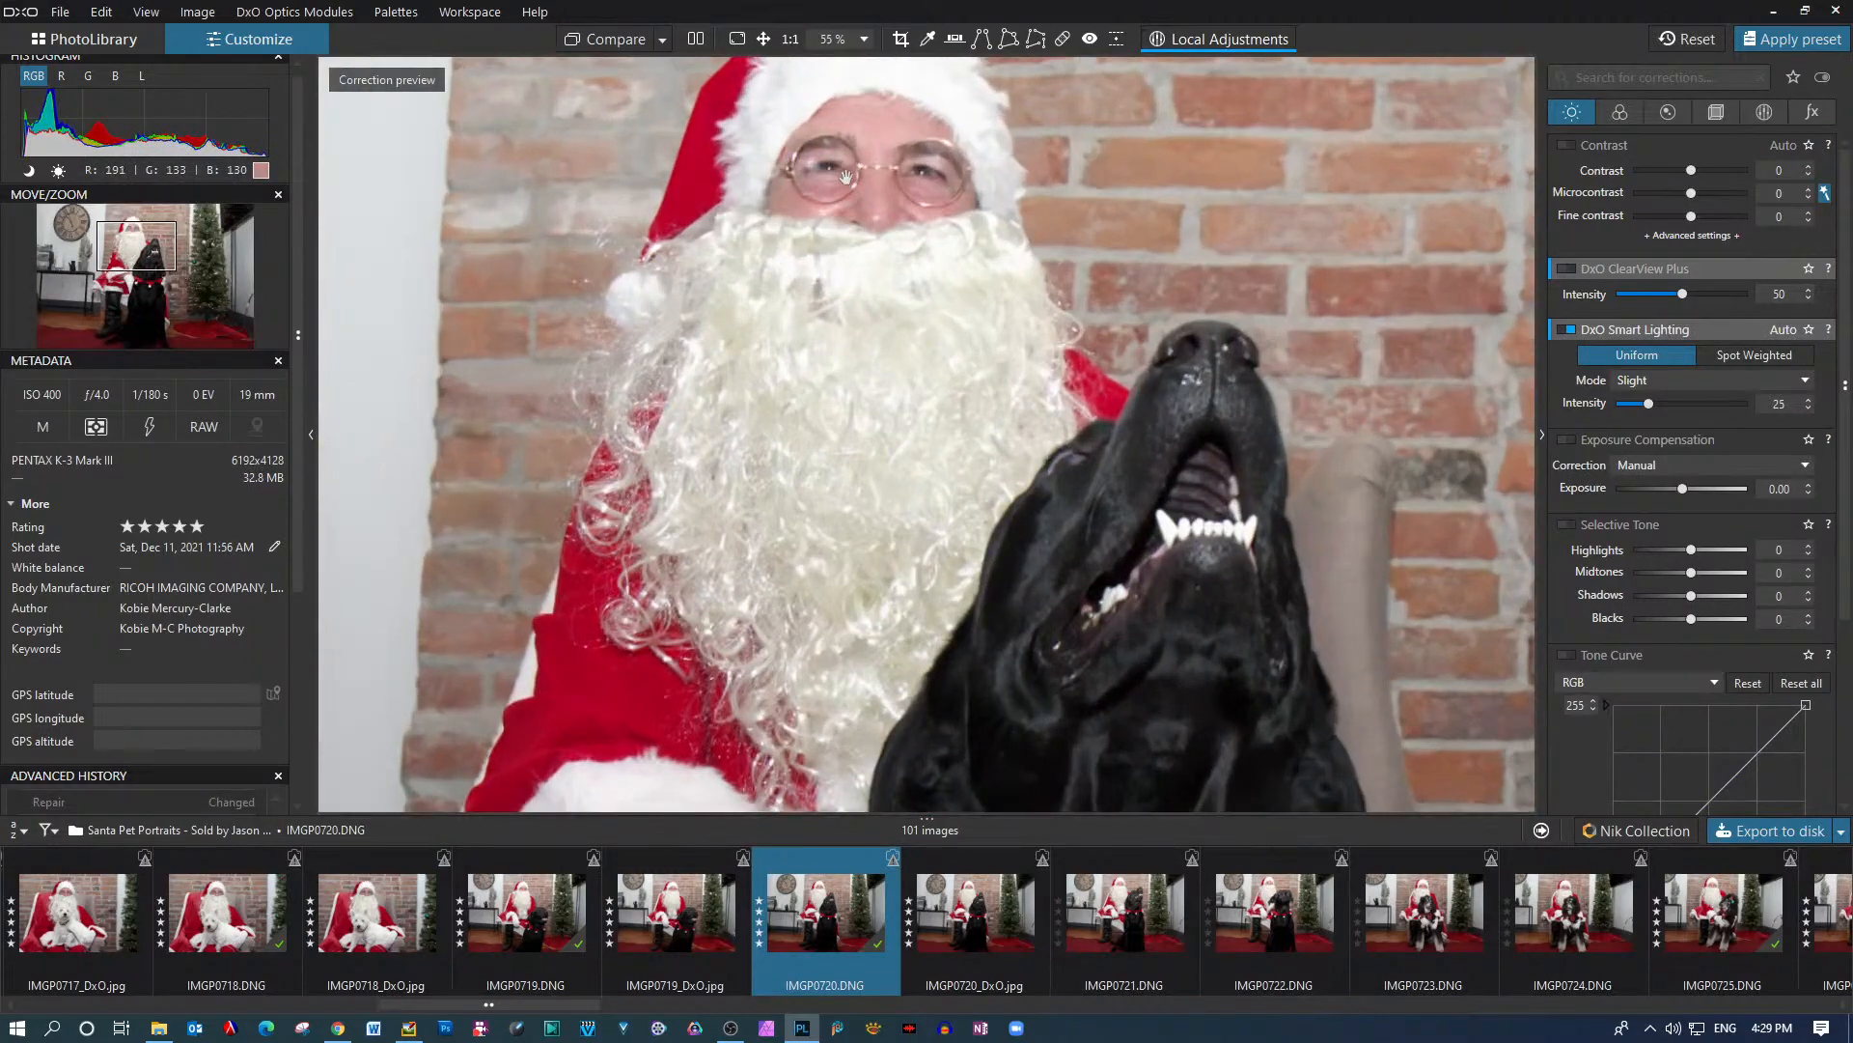
pyautogui.scroll(-2, 872, 485)
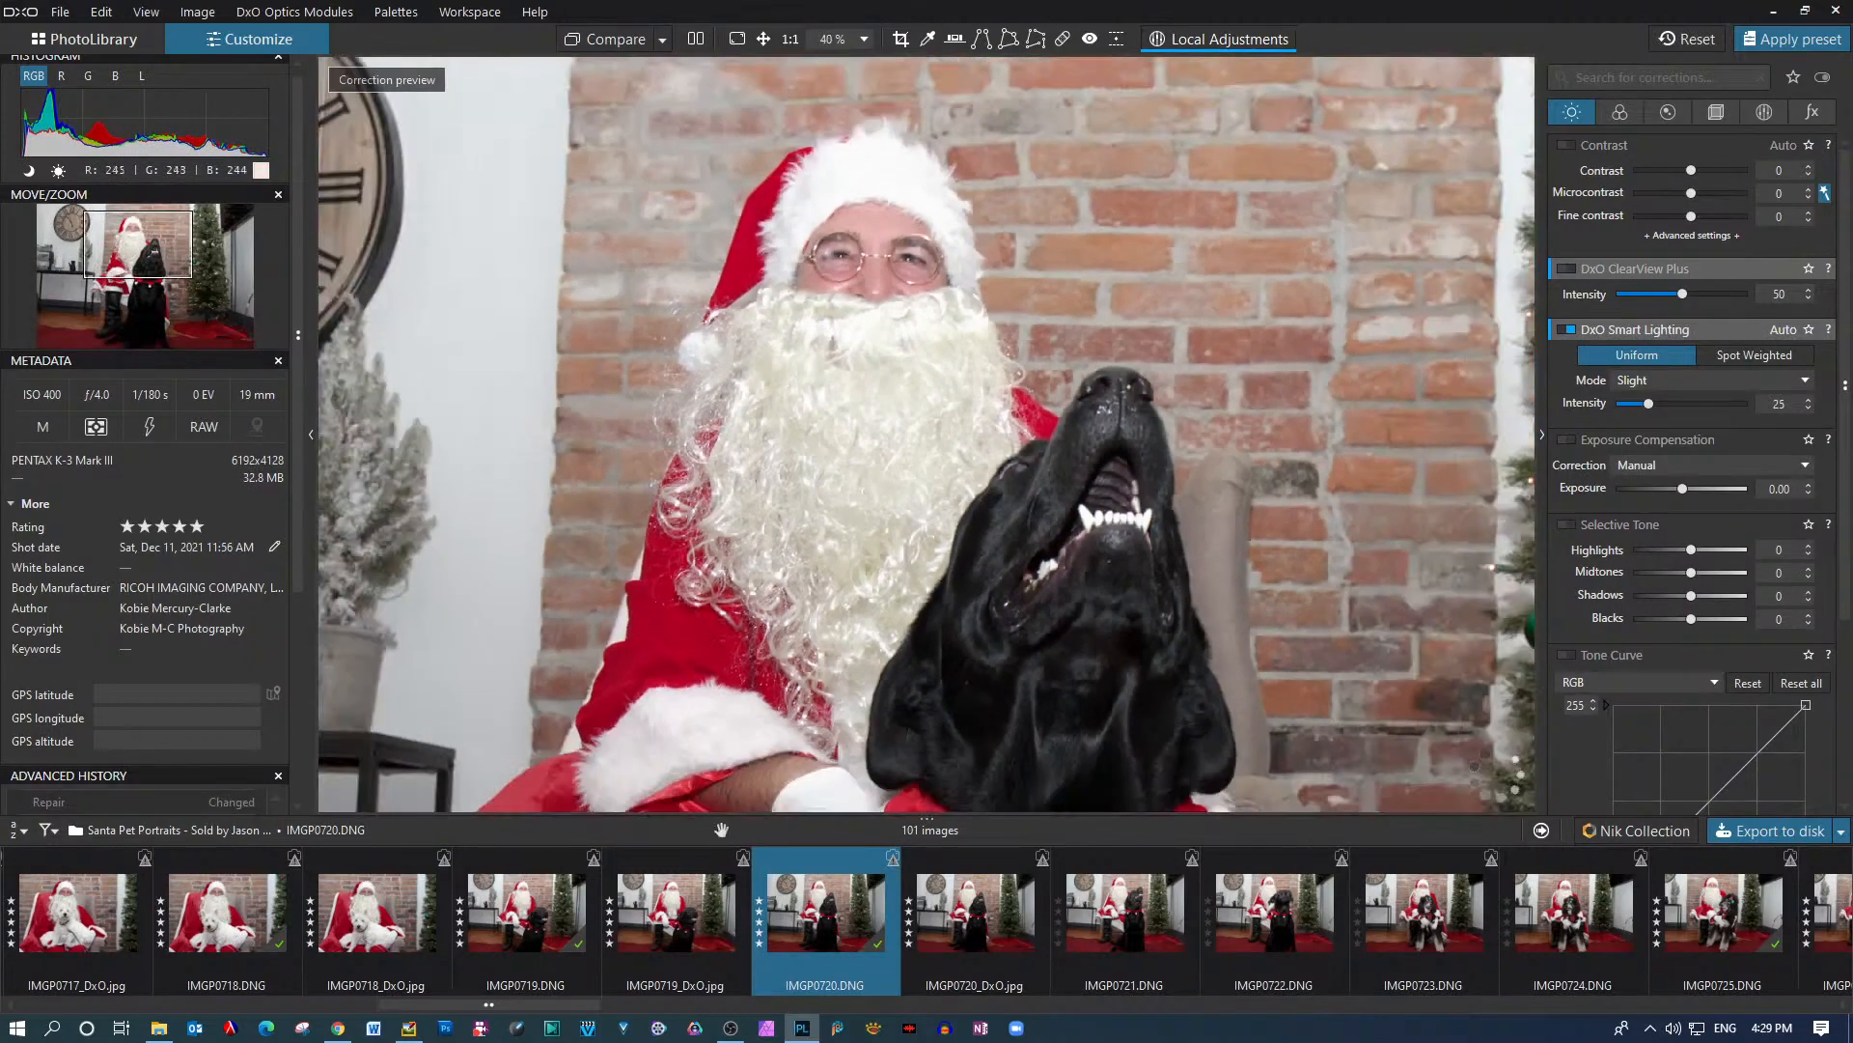
pyautogui.click(538, 925)
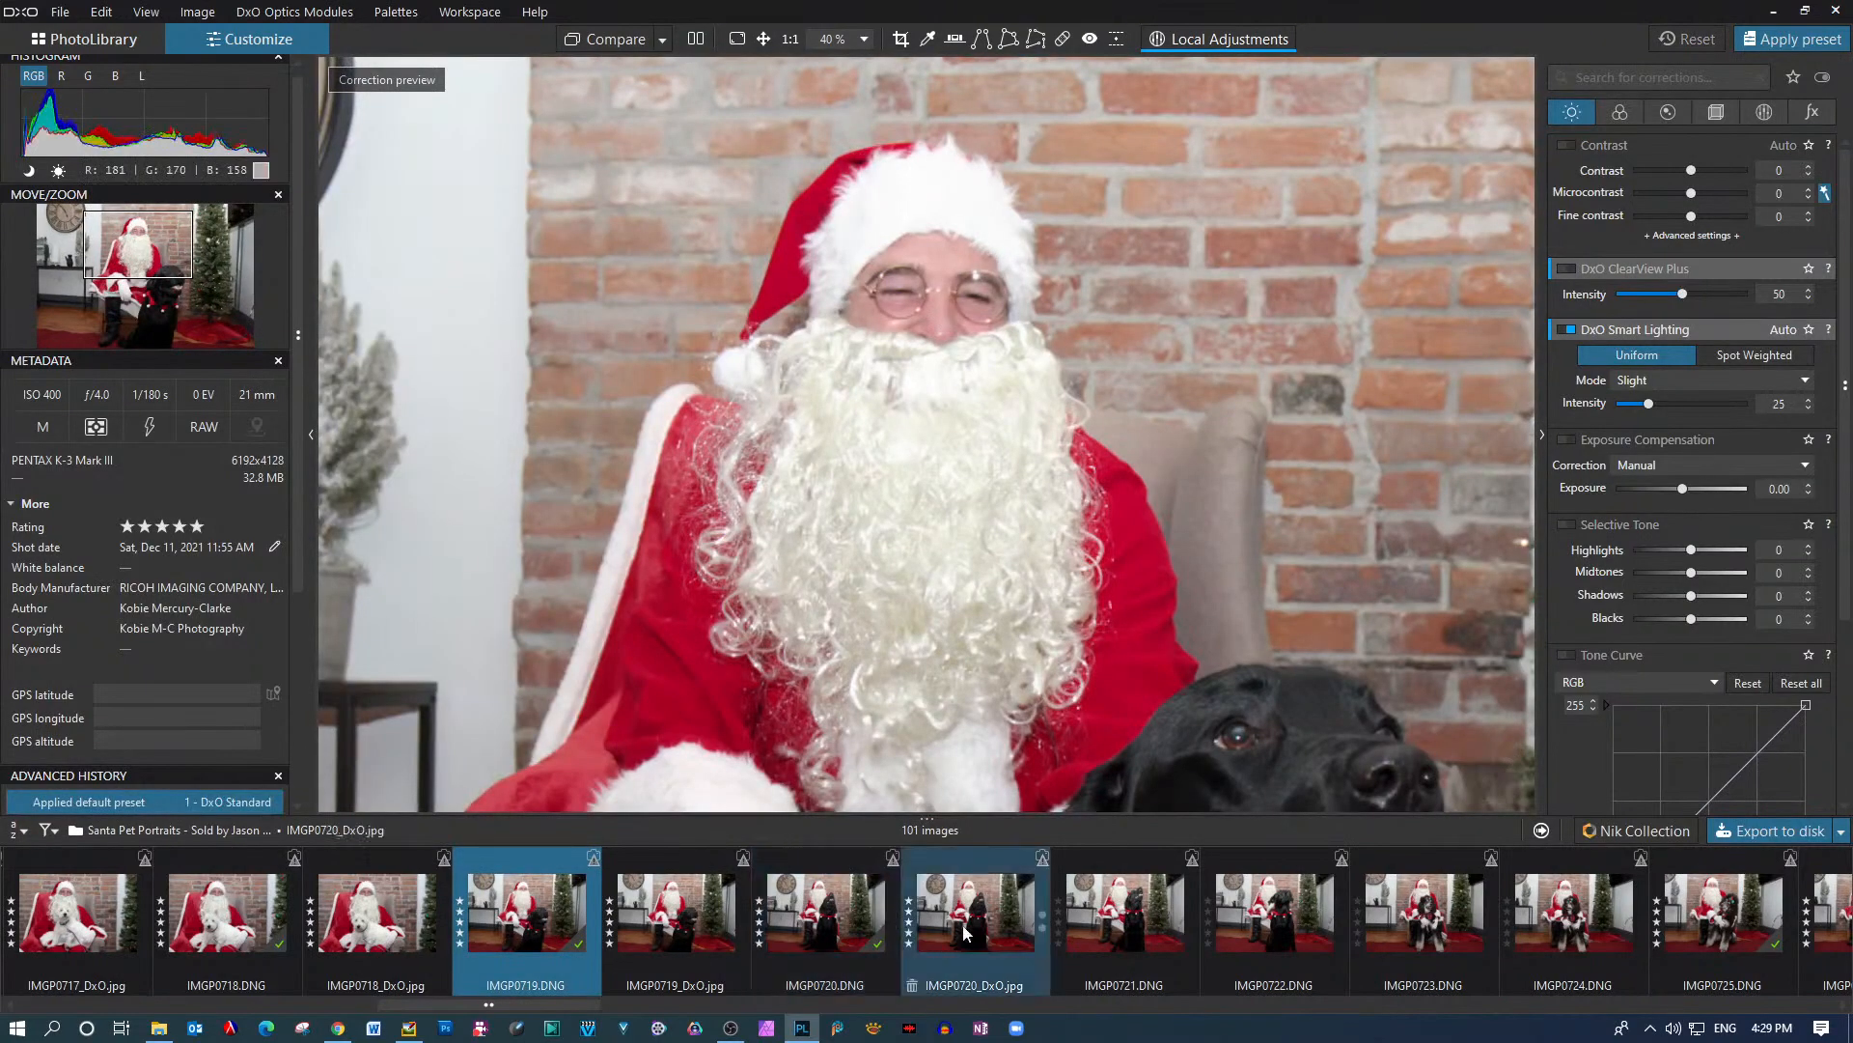
# View the remaining black dog portraits, IMGP0721.DNG and IMGP0722.DNG
pyautogui.moveTo(1002, 929)
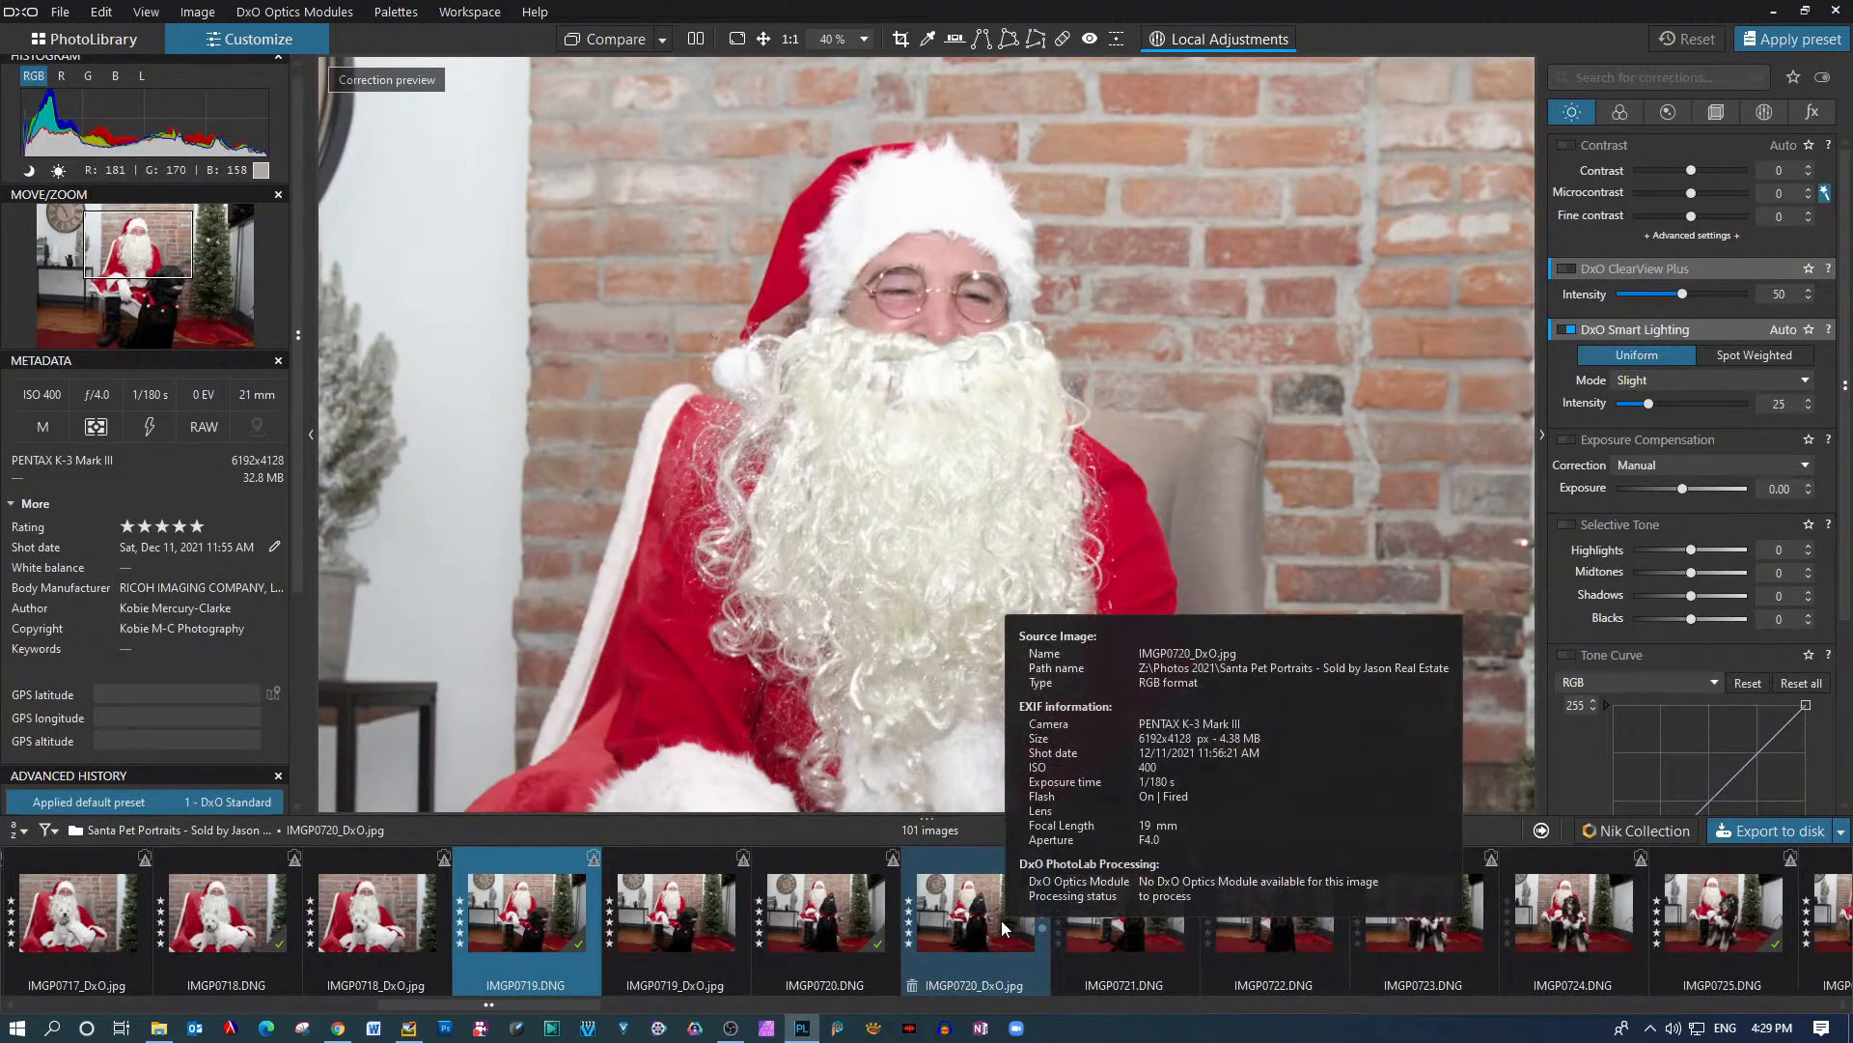
pyautogui.click(1127, 917)
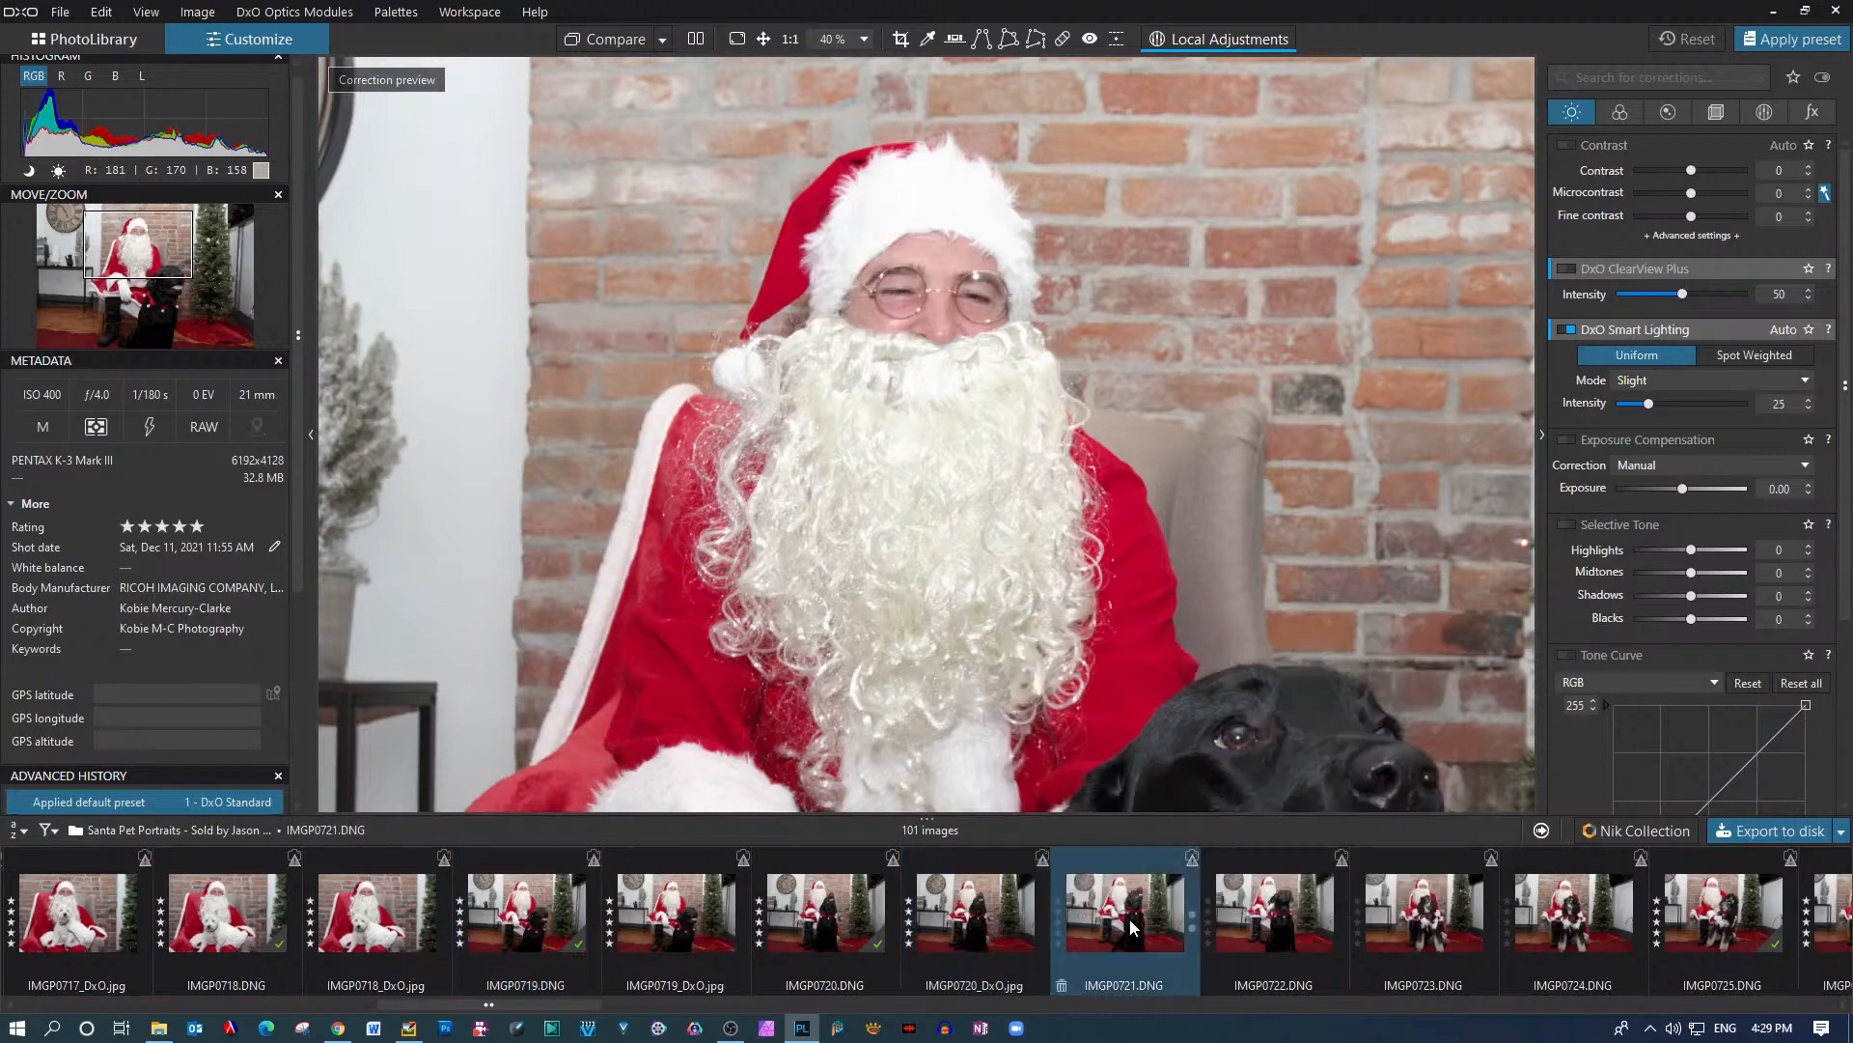
pyautogui.scroll(-3, 1077, 559)
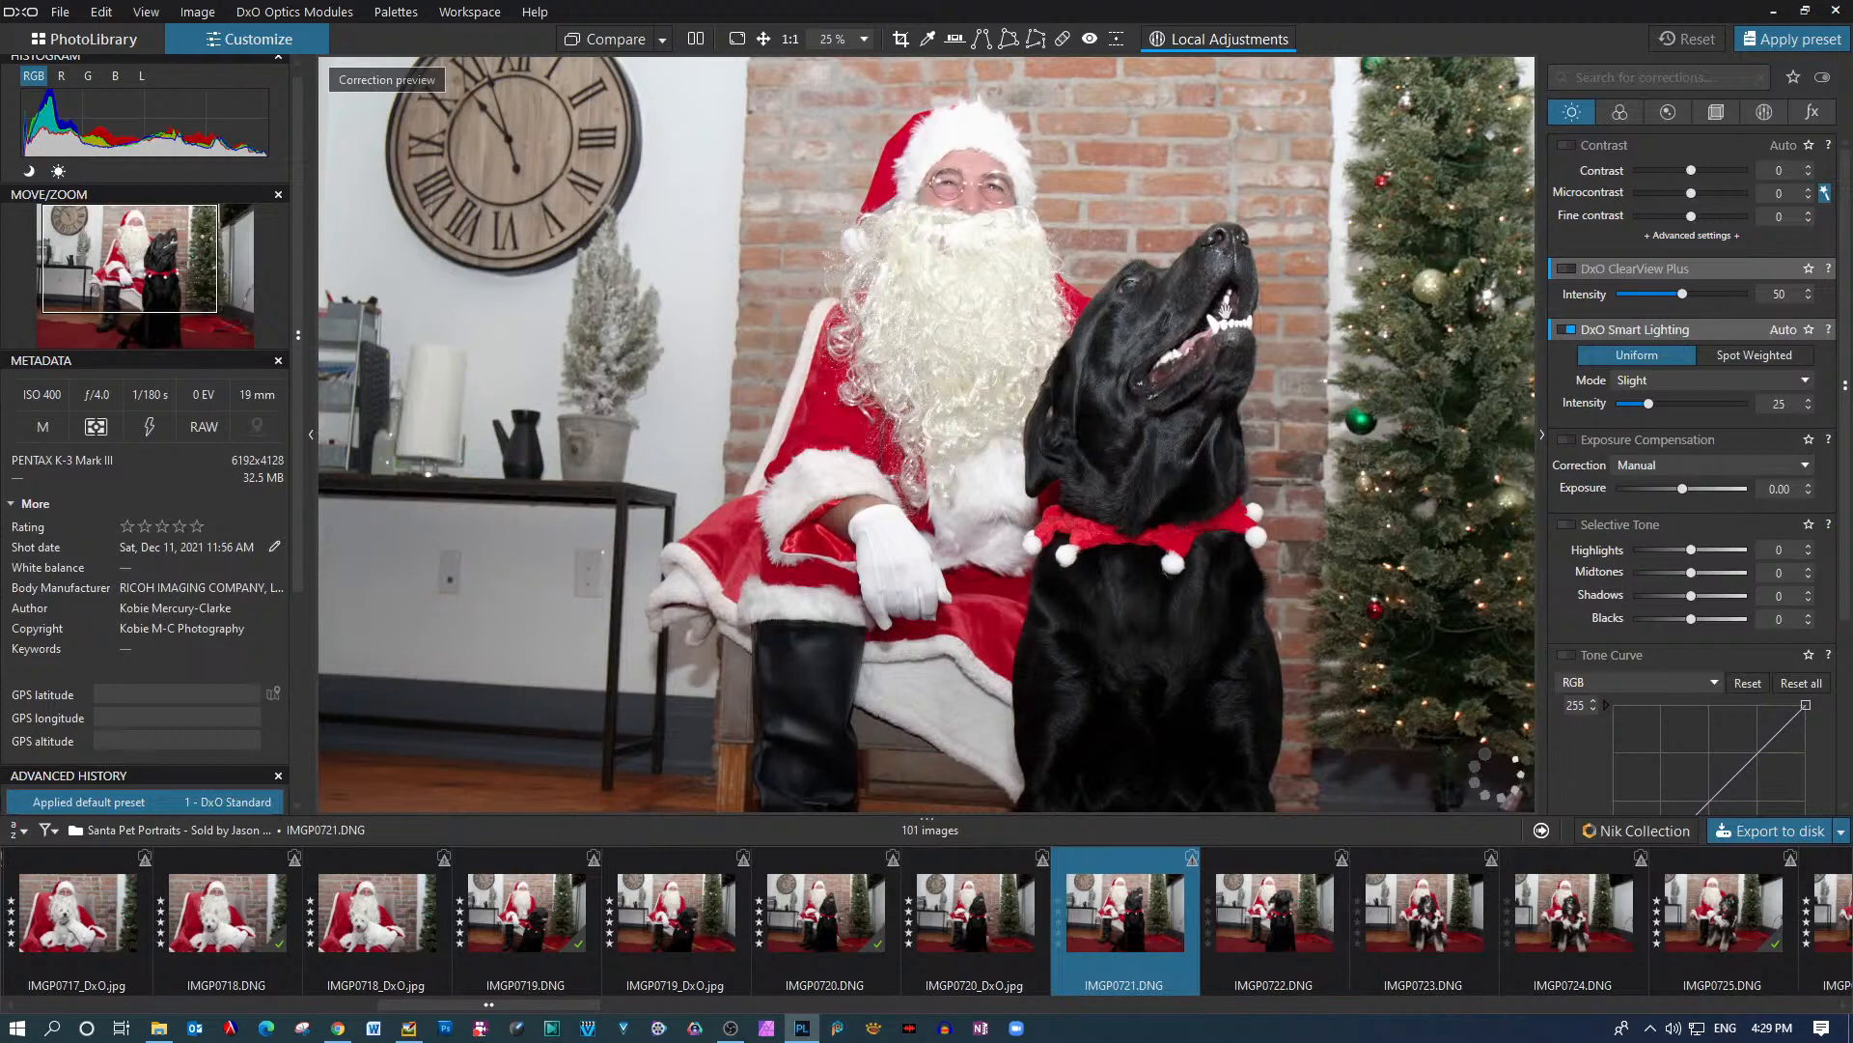
pyautogui.click(1272, 917)
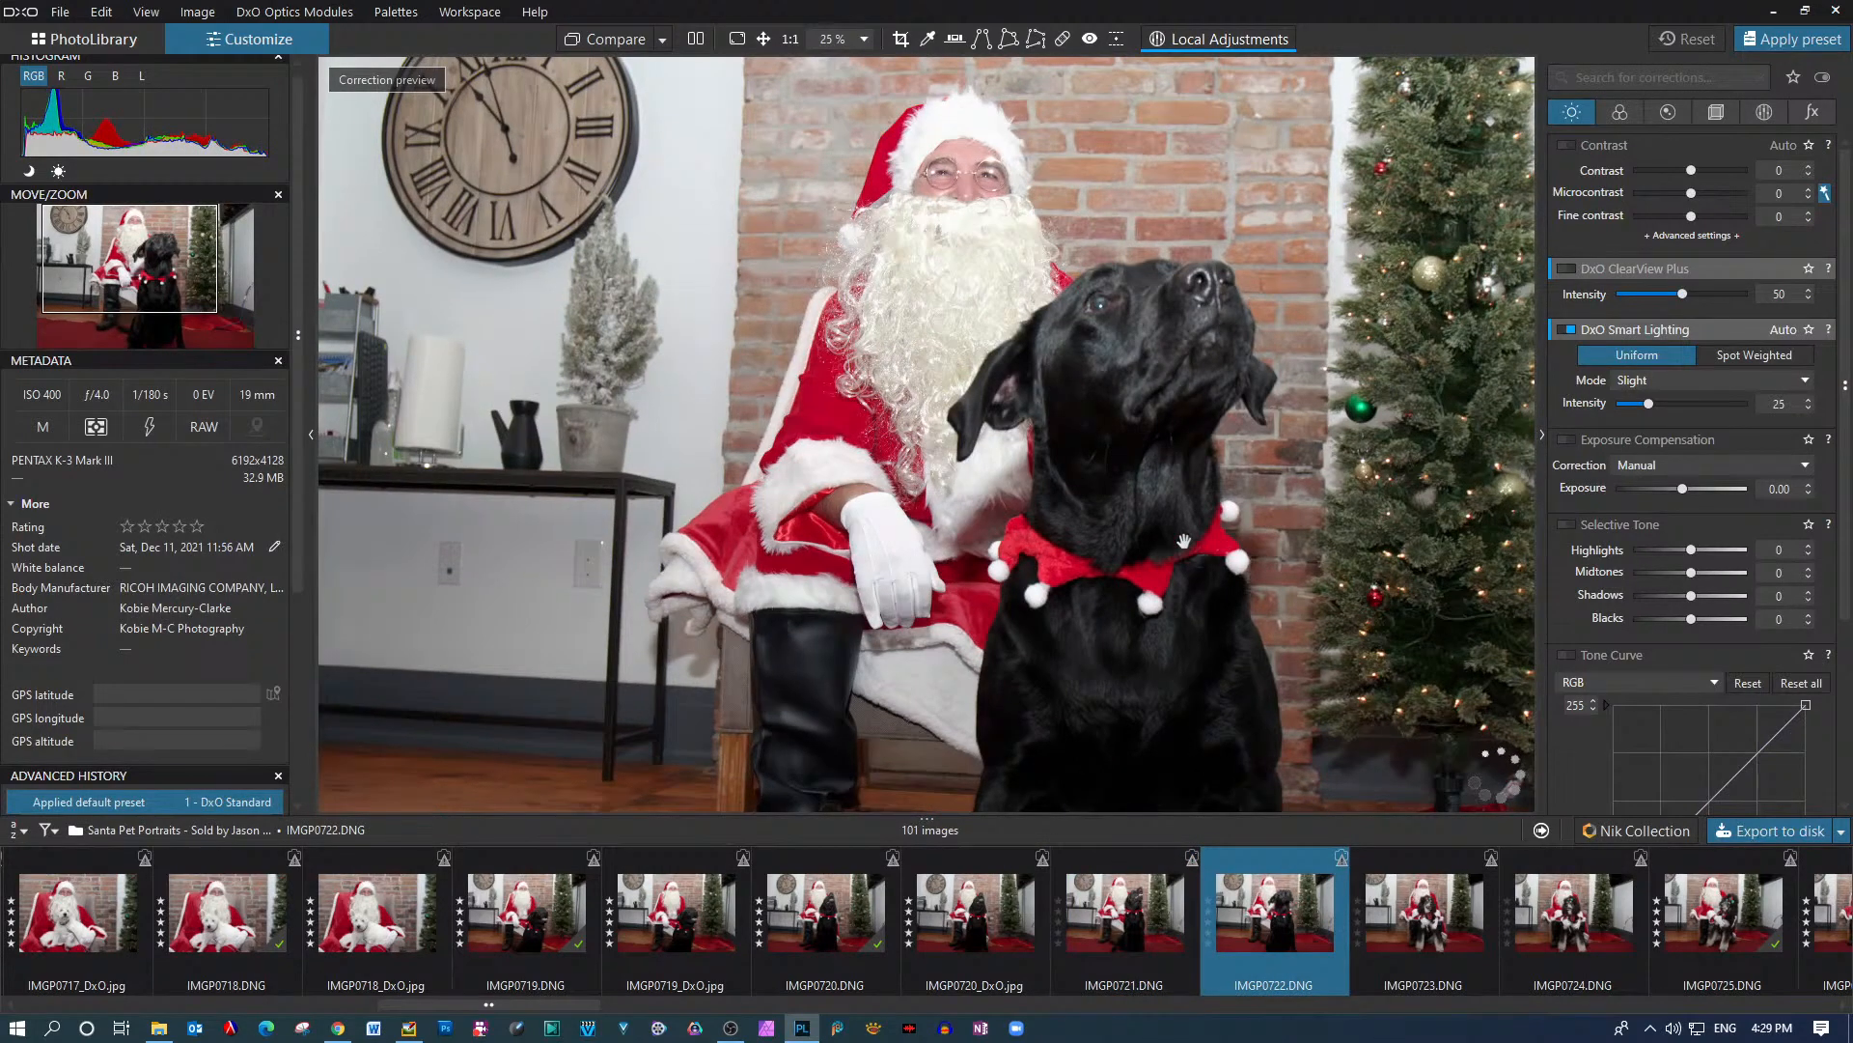
# View the poodle portraits IMGP0723.DNG through IMGP0725.DNG in full
pyautogui.click(1428, 920)
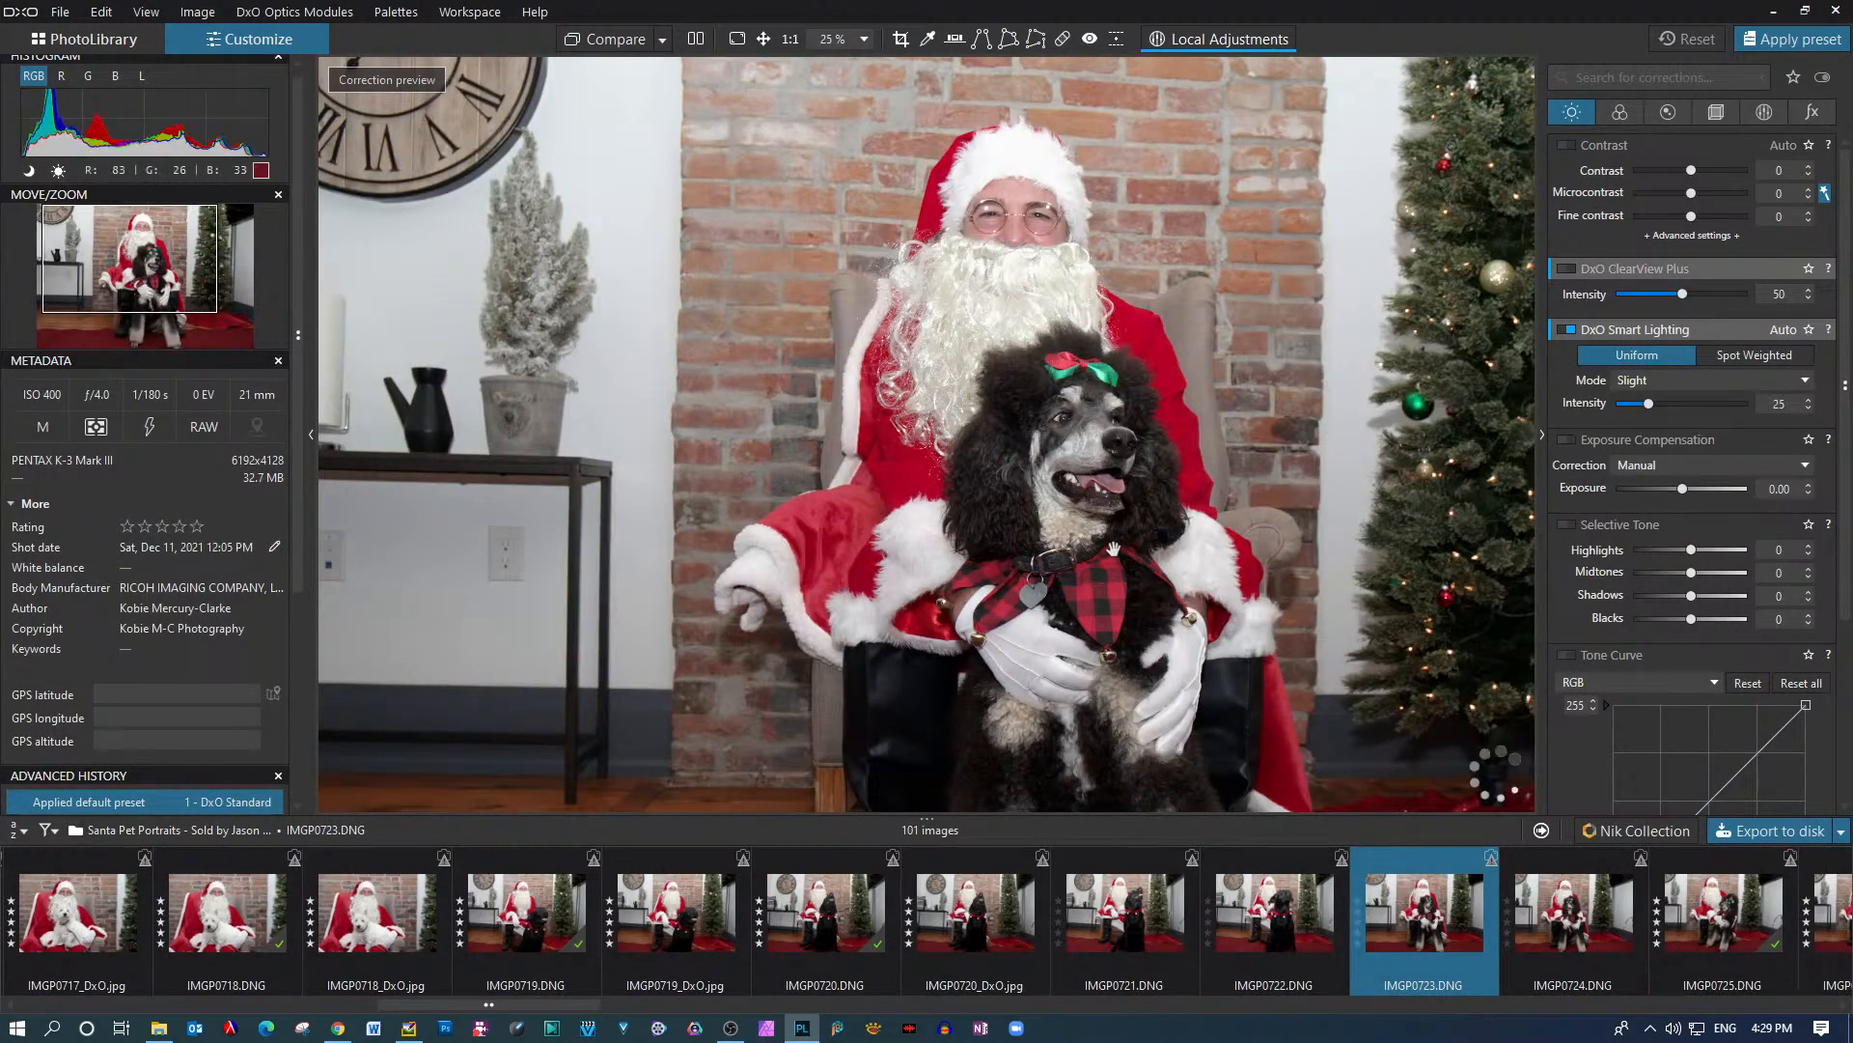
pyautogui.scroll(-1, 1067, 551)
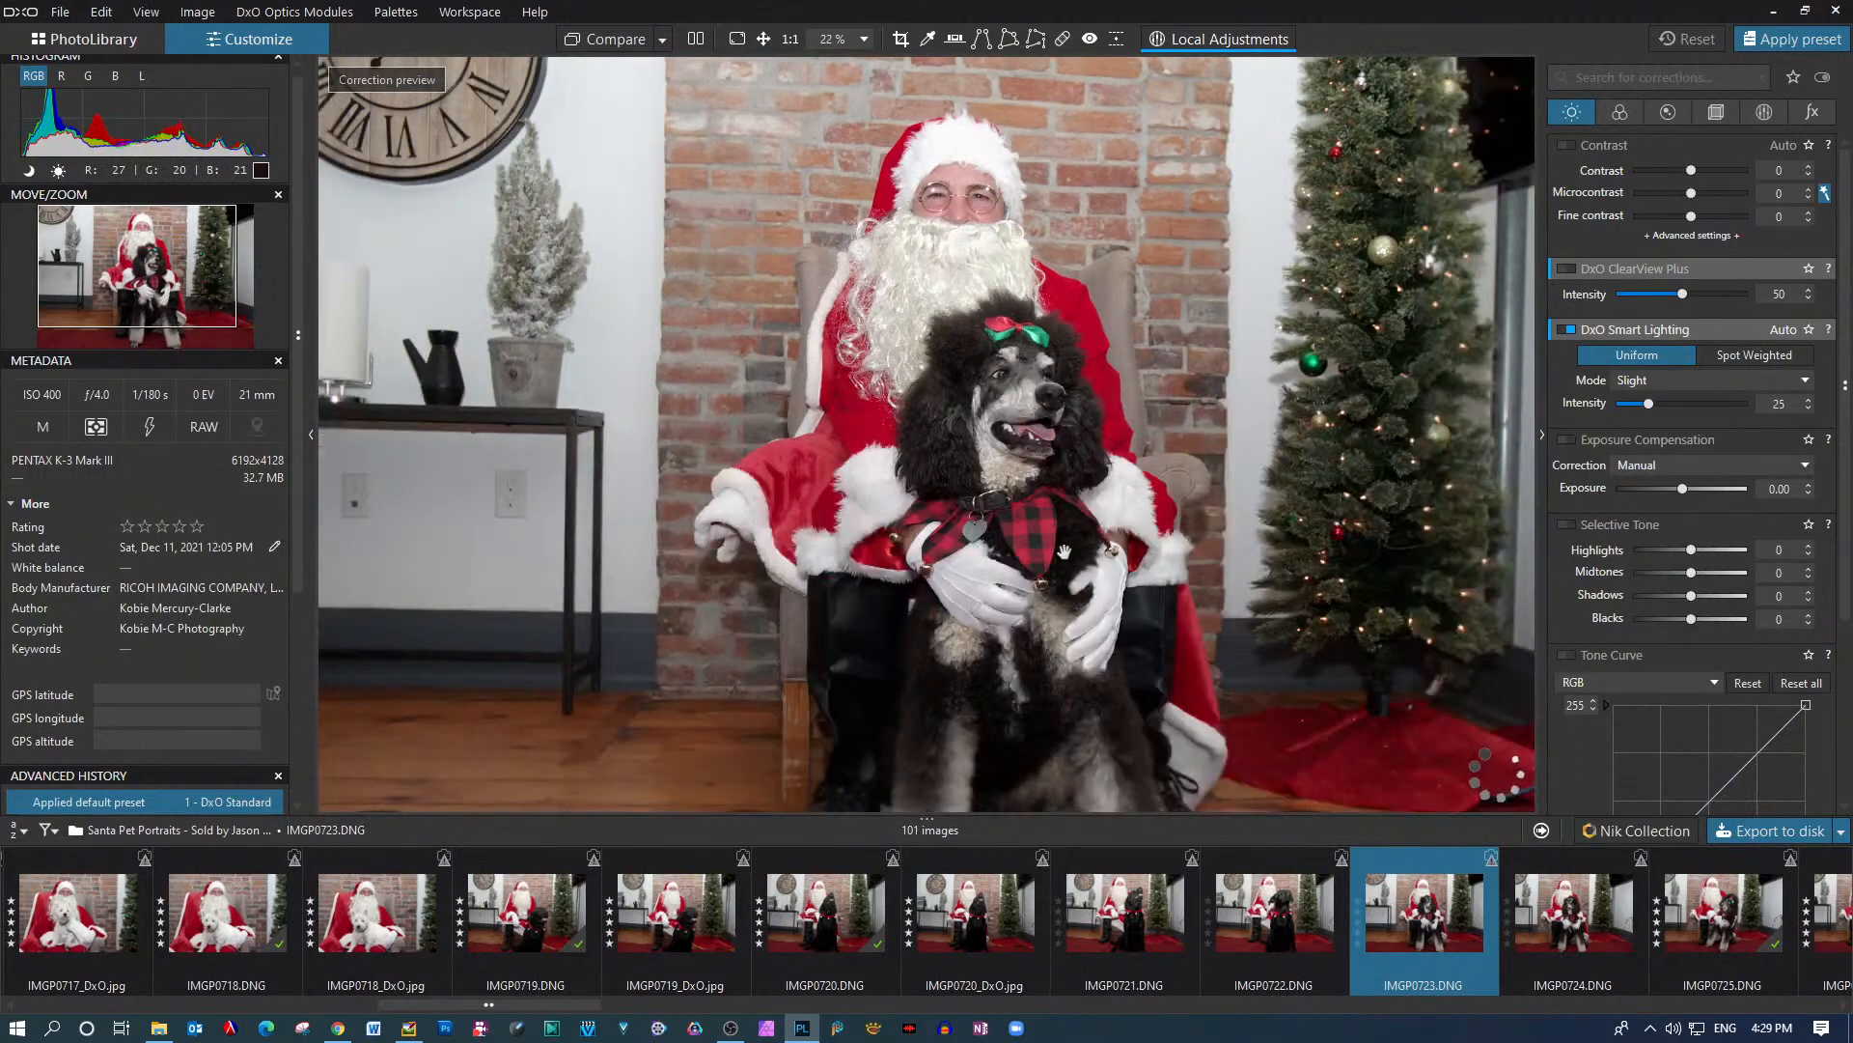
pyautogui.scroll(-1, 1064, 551)
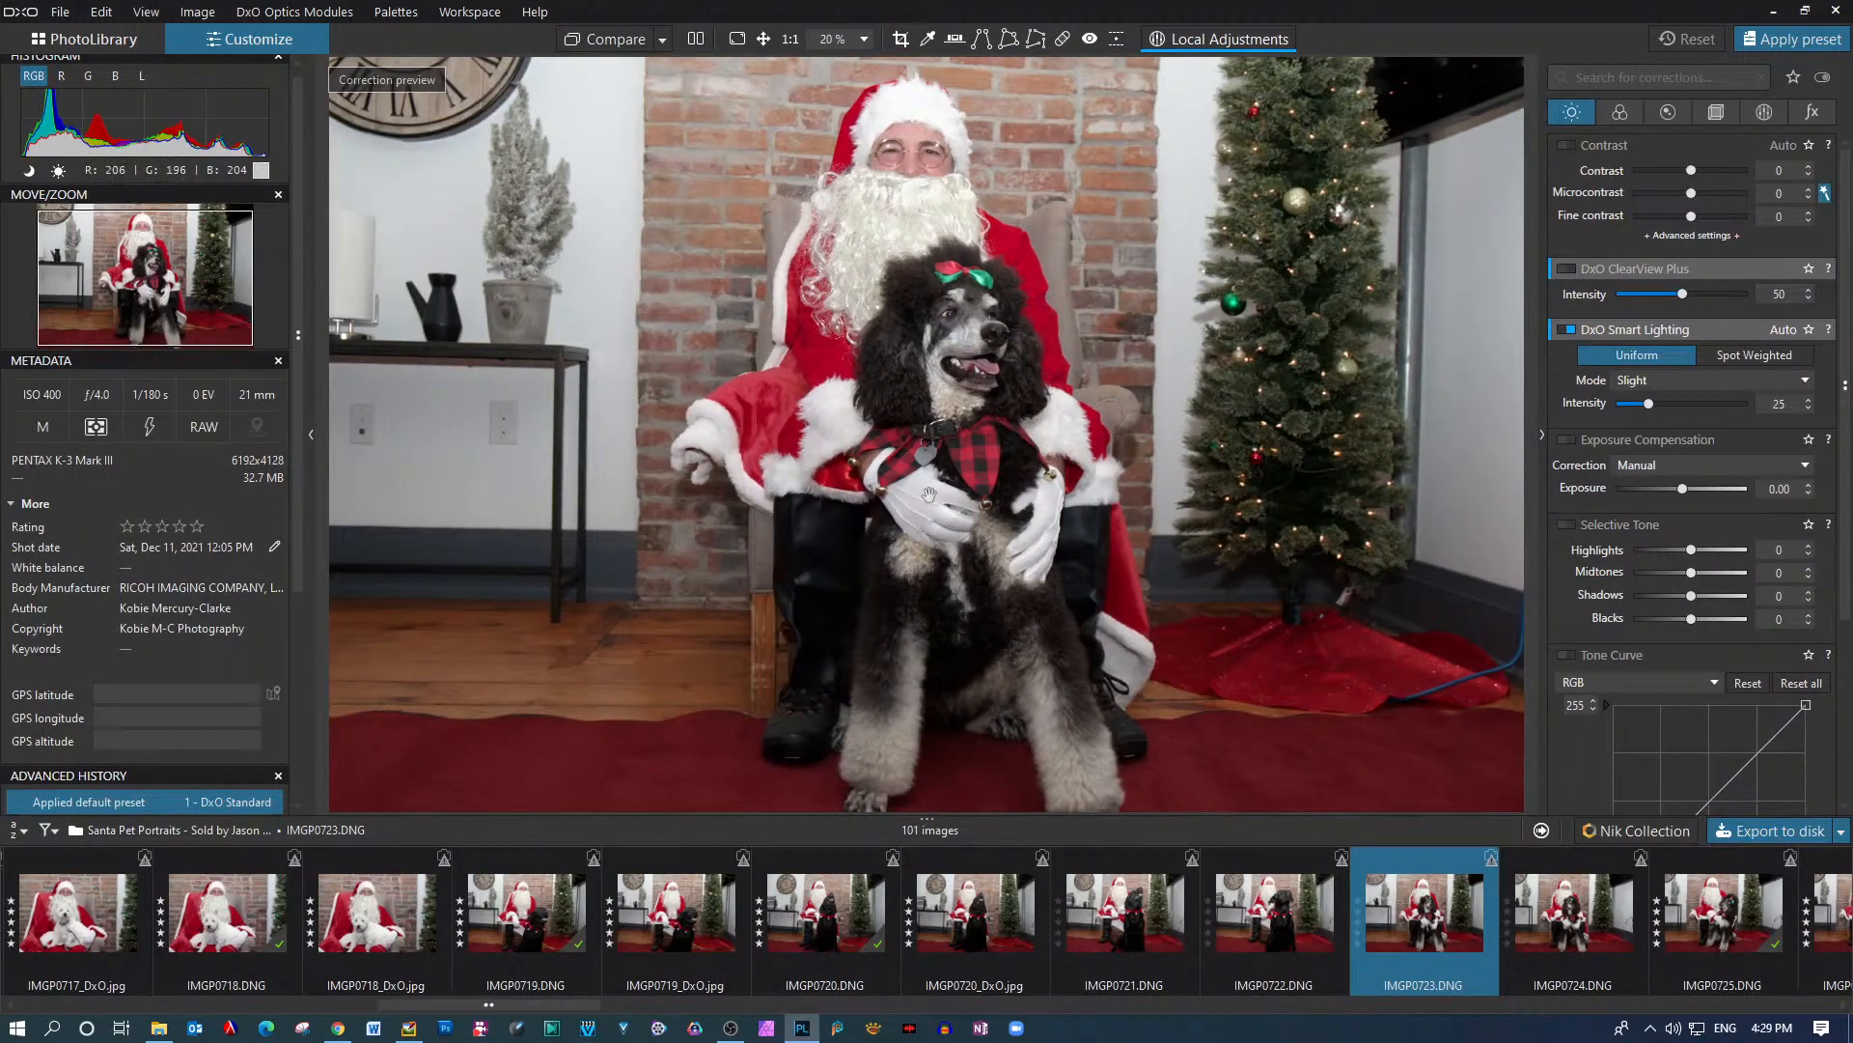
pyautogui.click(1569, 920)
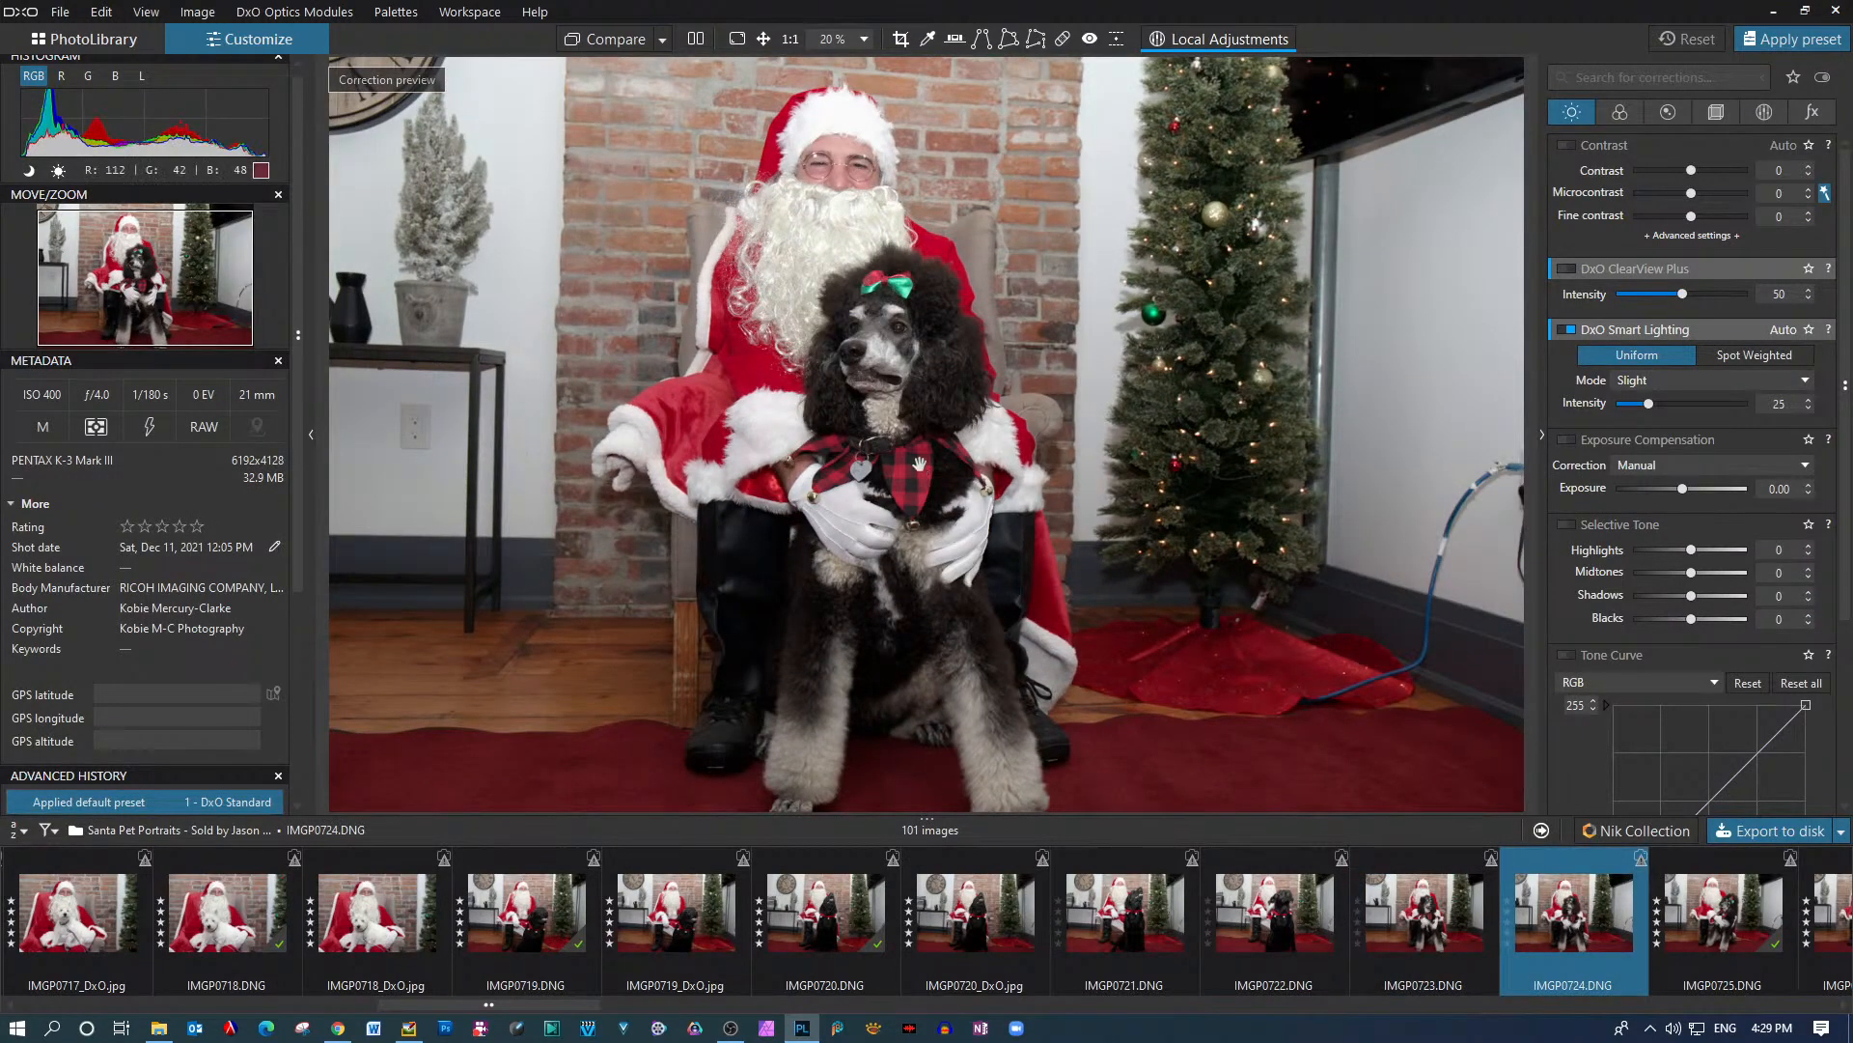
pyautogui.click(1733, 907)
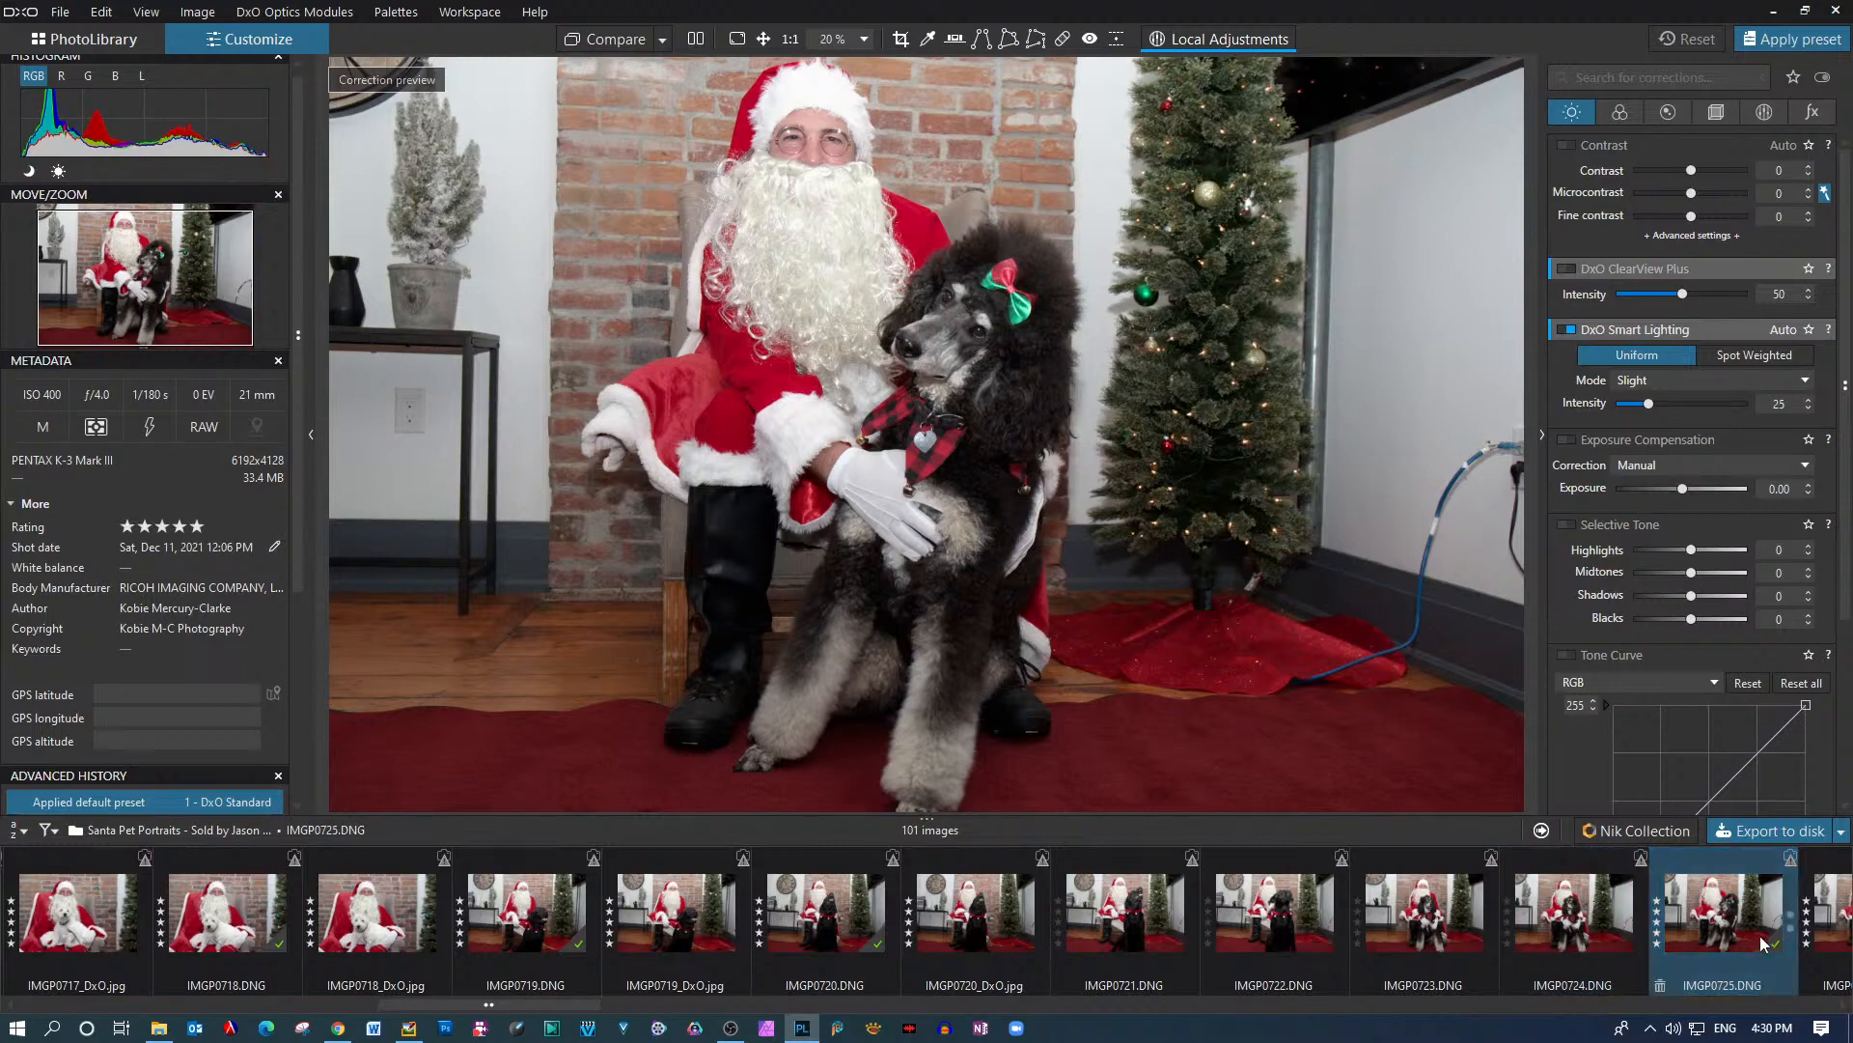
# Compare the poodle portrait IMGP0725.DNG with its exported version IMGP0725_DxO.jpg
pyautogui.click(1844, 1005)
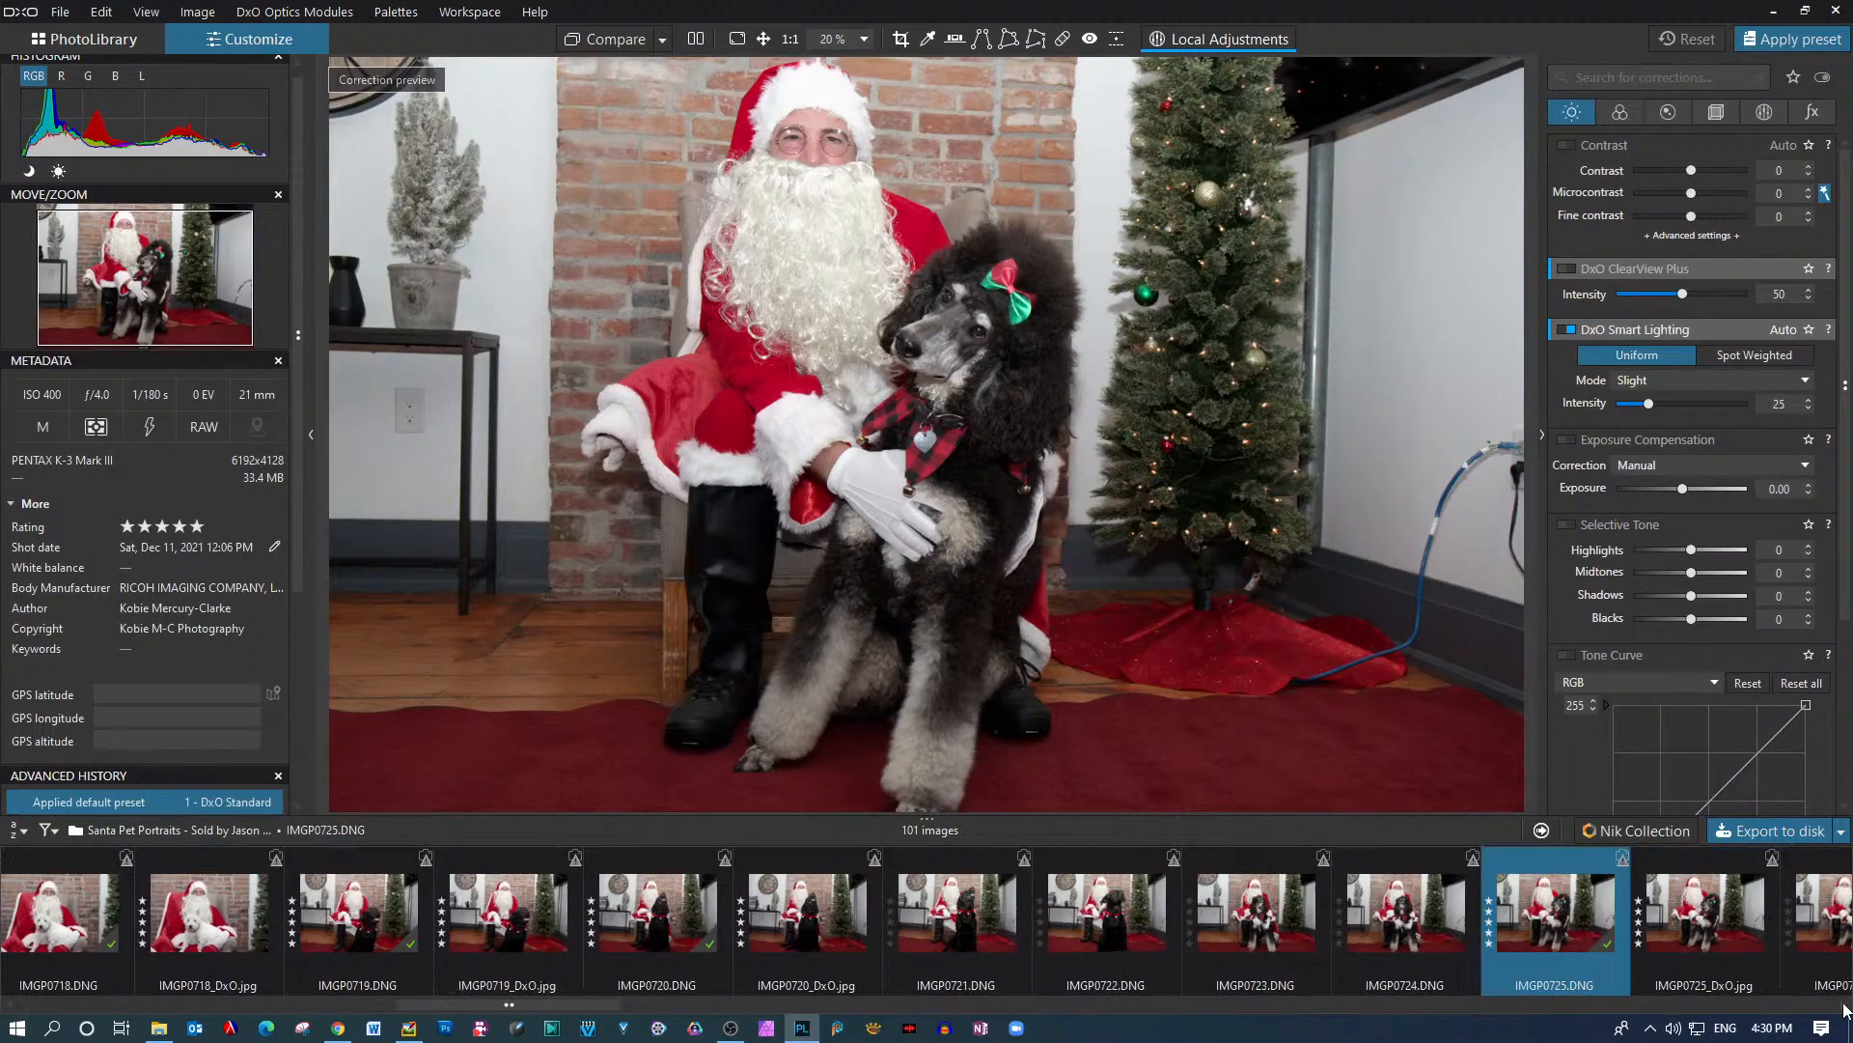
pyautogui.click(1843, 1005)
pyautogui.click(1844, 1005)
pyautogui.click(1844, 1005)
pyautogui.click(1844, 1005)
pyautogui.click(1844, 1005)
pyautogui.click(1844, 1005)
pyautogui.click(1844, 1005)
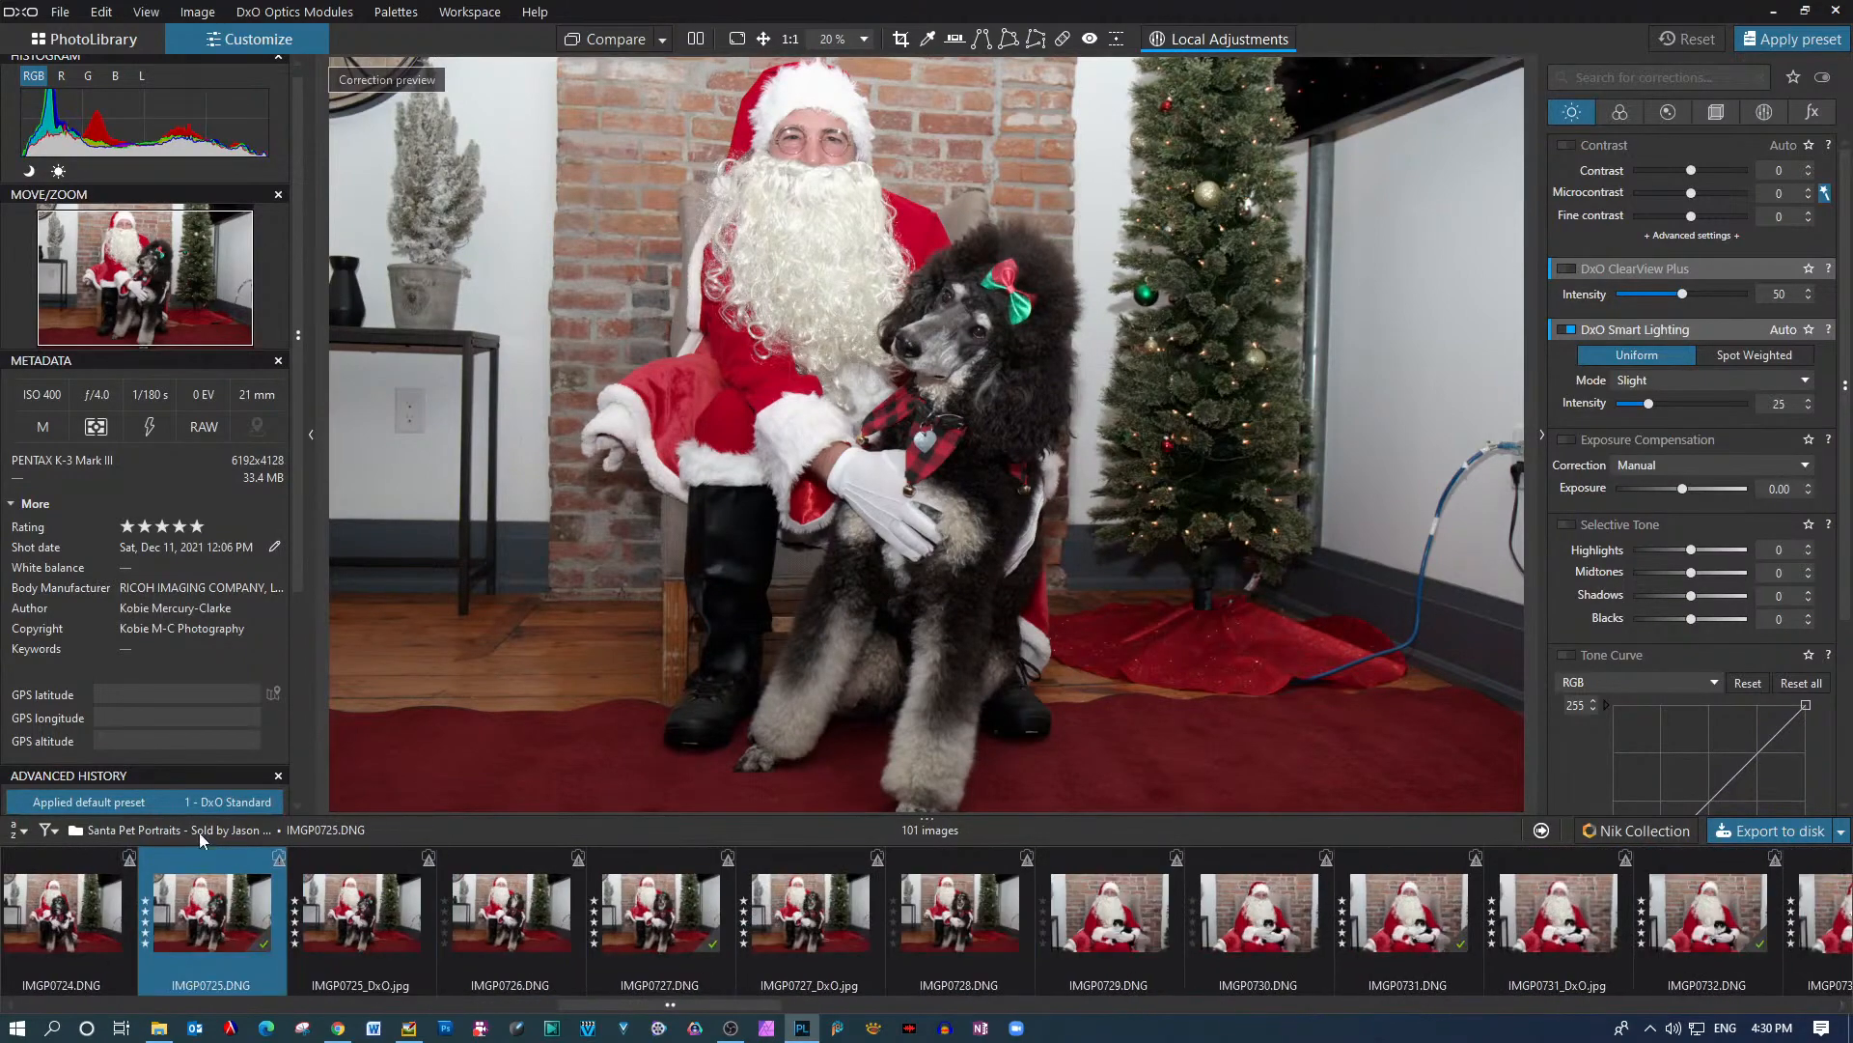
pyautogui.keyDown('ctrl'); pyautogui.click(362, 910); pyautogui.keyUp('ctrl')
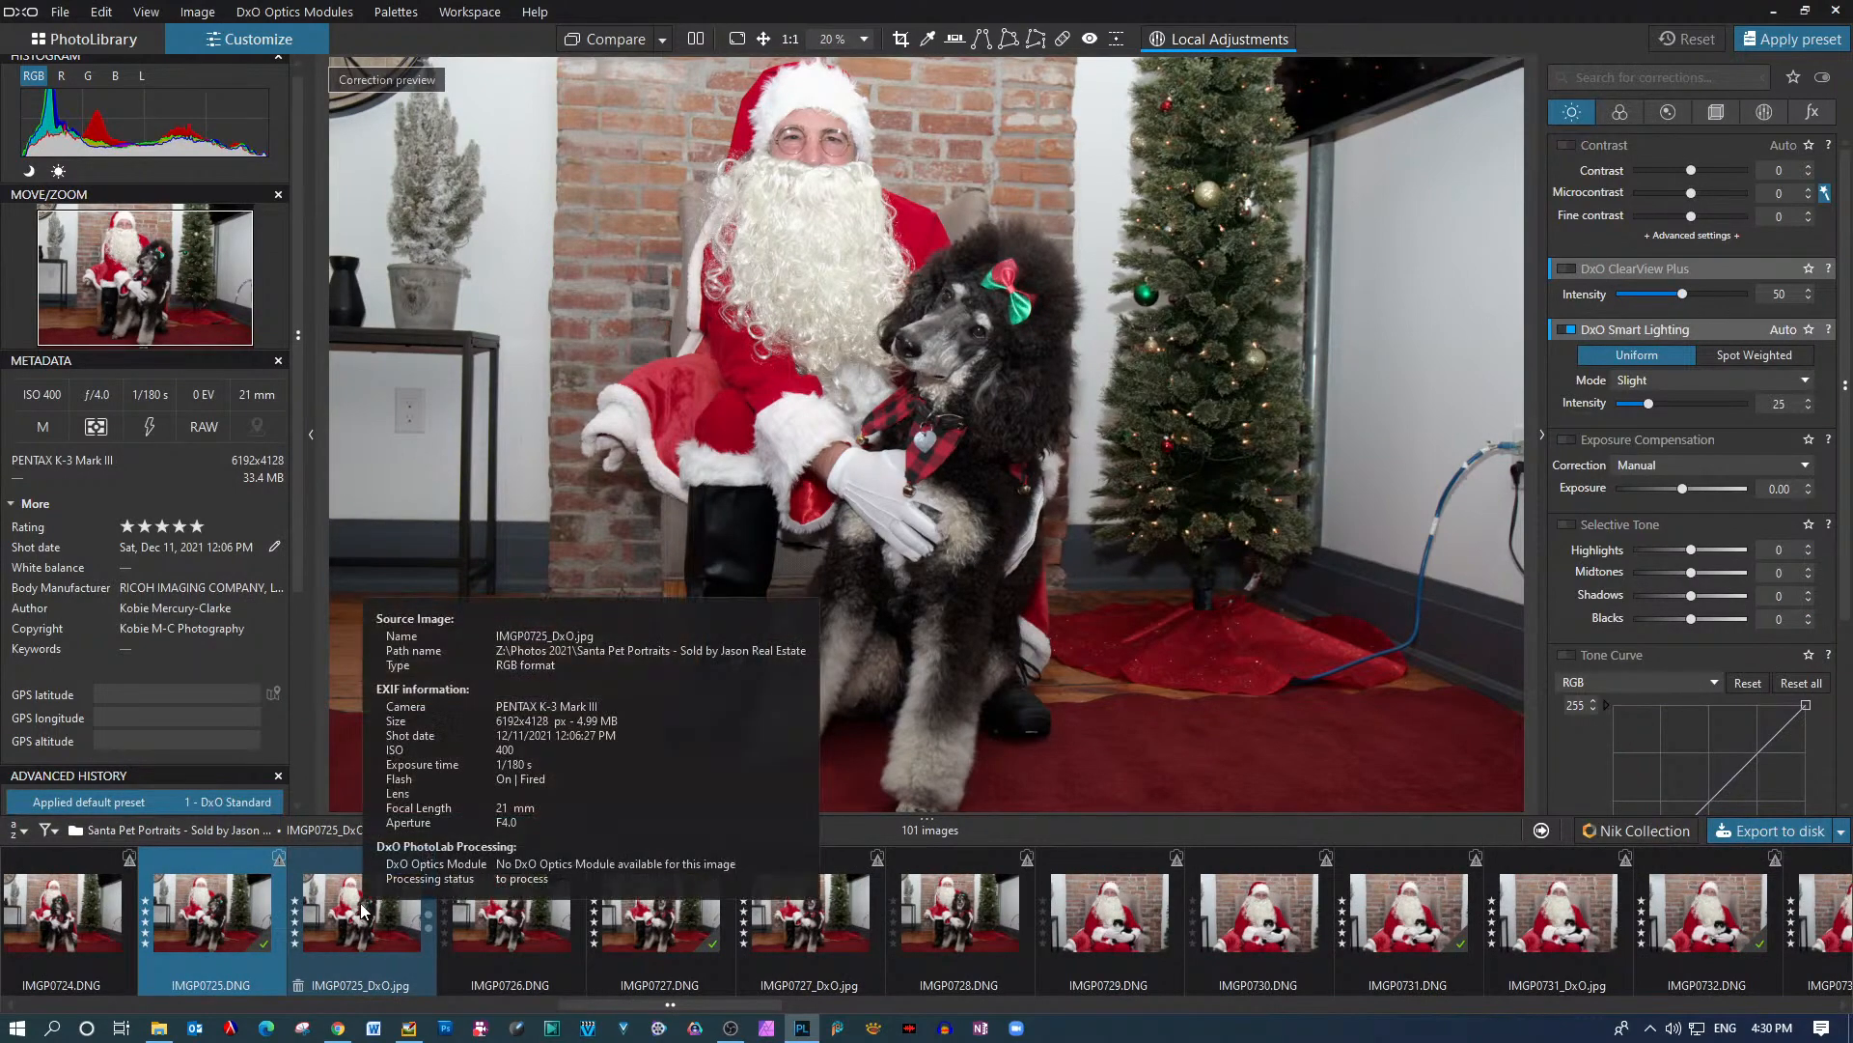
pyautogui.keyDown('ctrl'); pyautogui.click(362, 910); pyautogui.keyUp('ctrl')
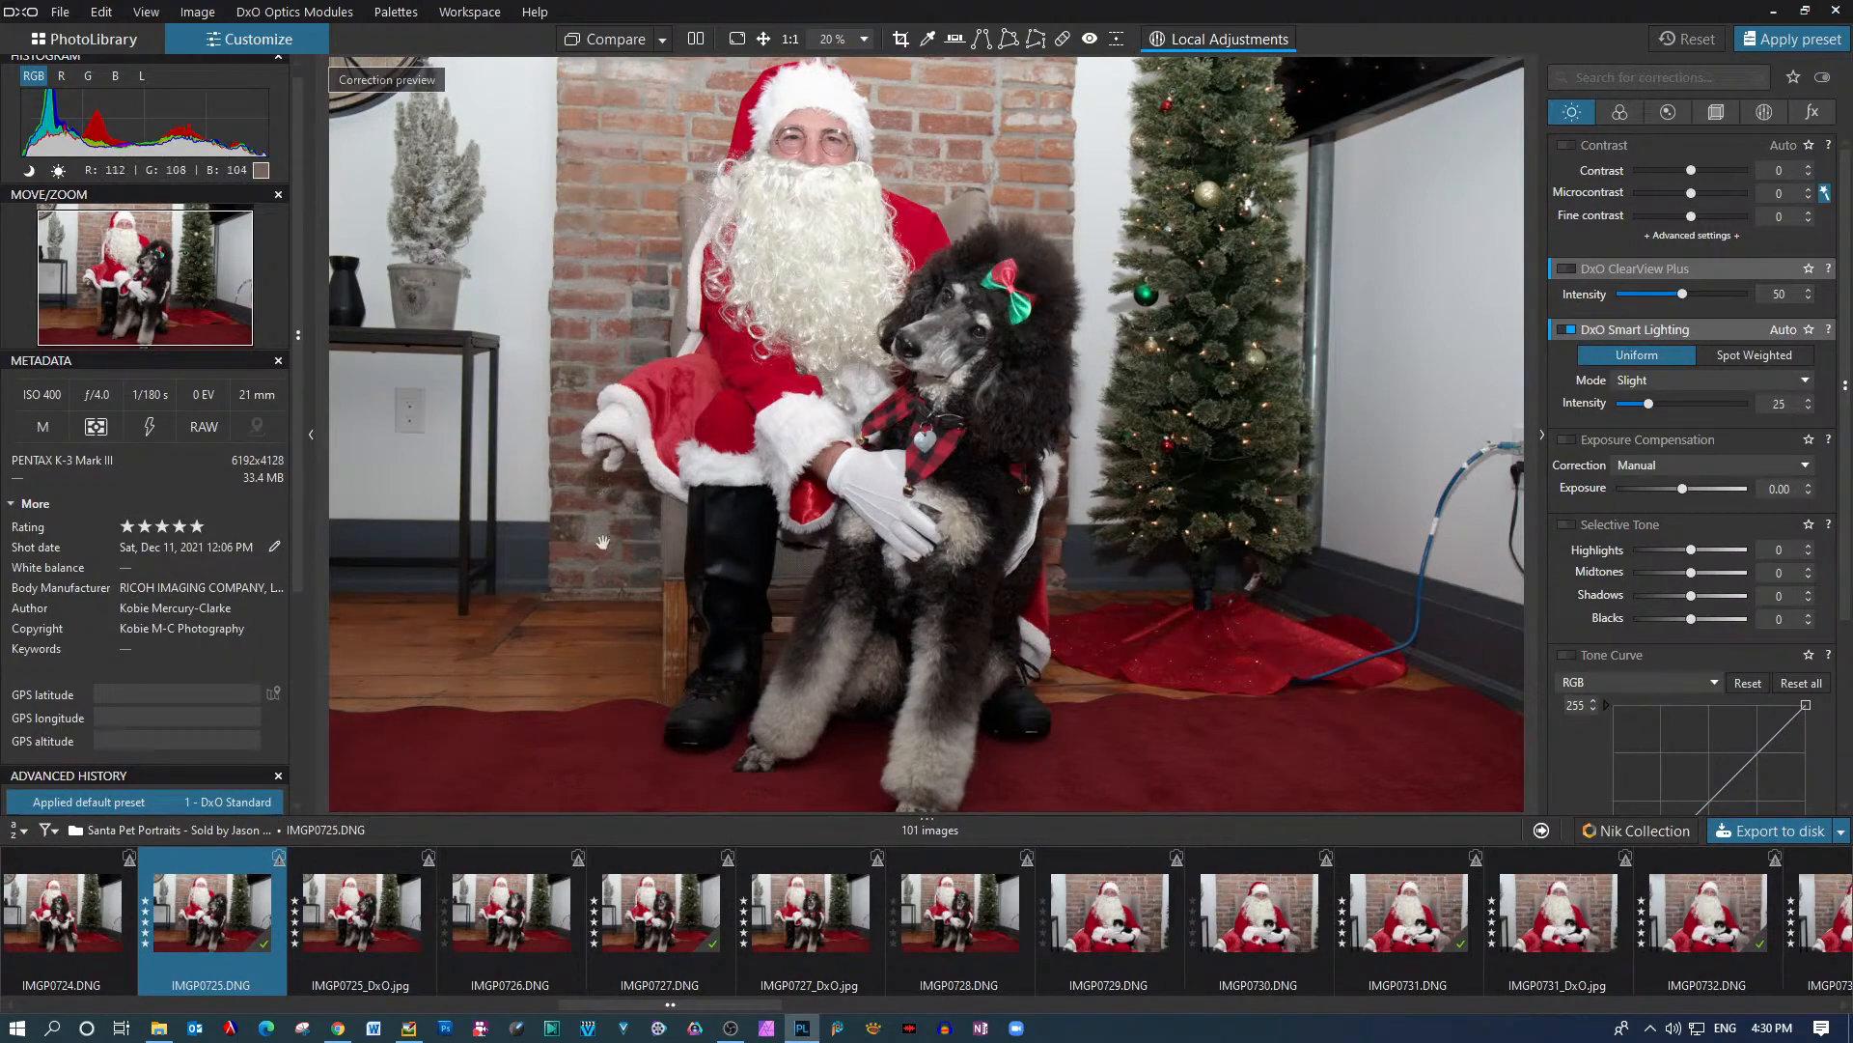
pyautogui.keyDown('ctrl'); pyautogui.click(365, 898); pyautogui.keyUp('ctrl')
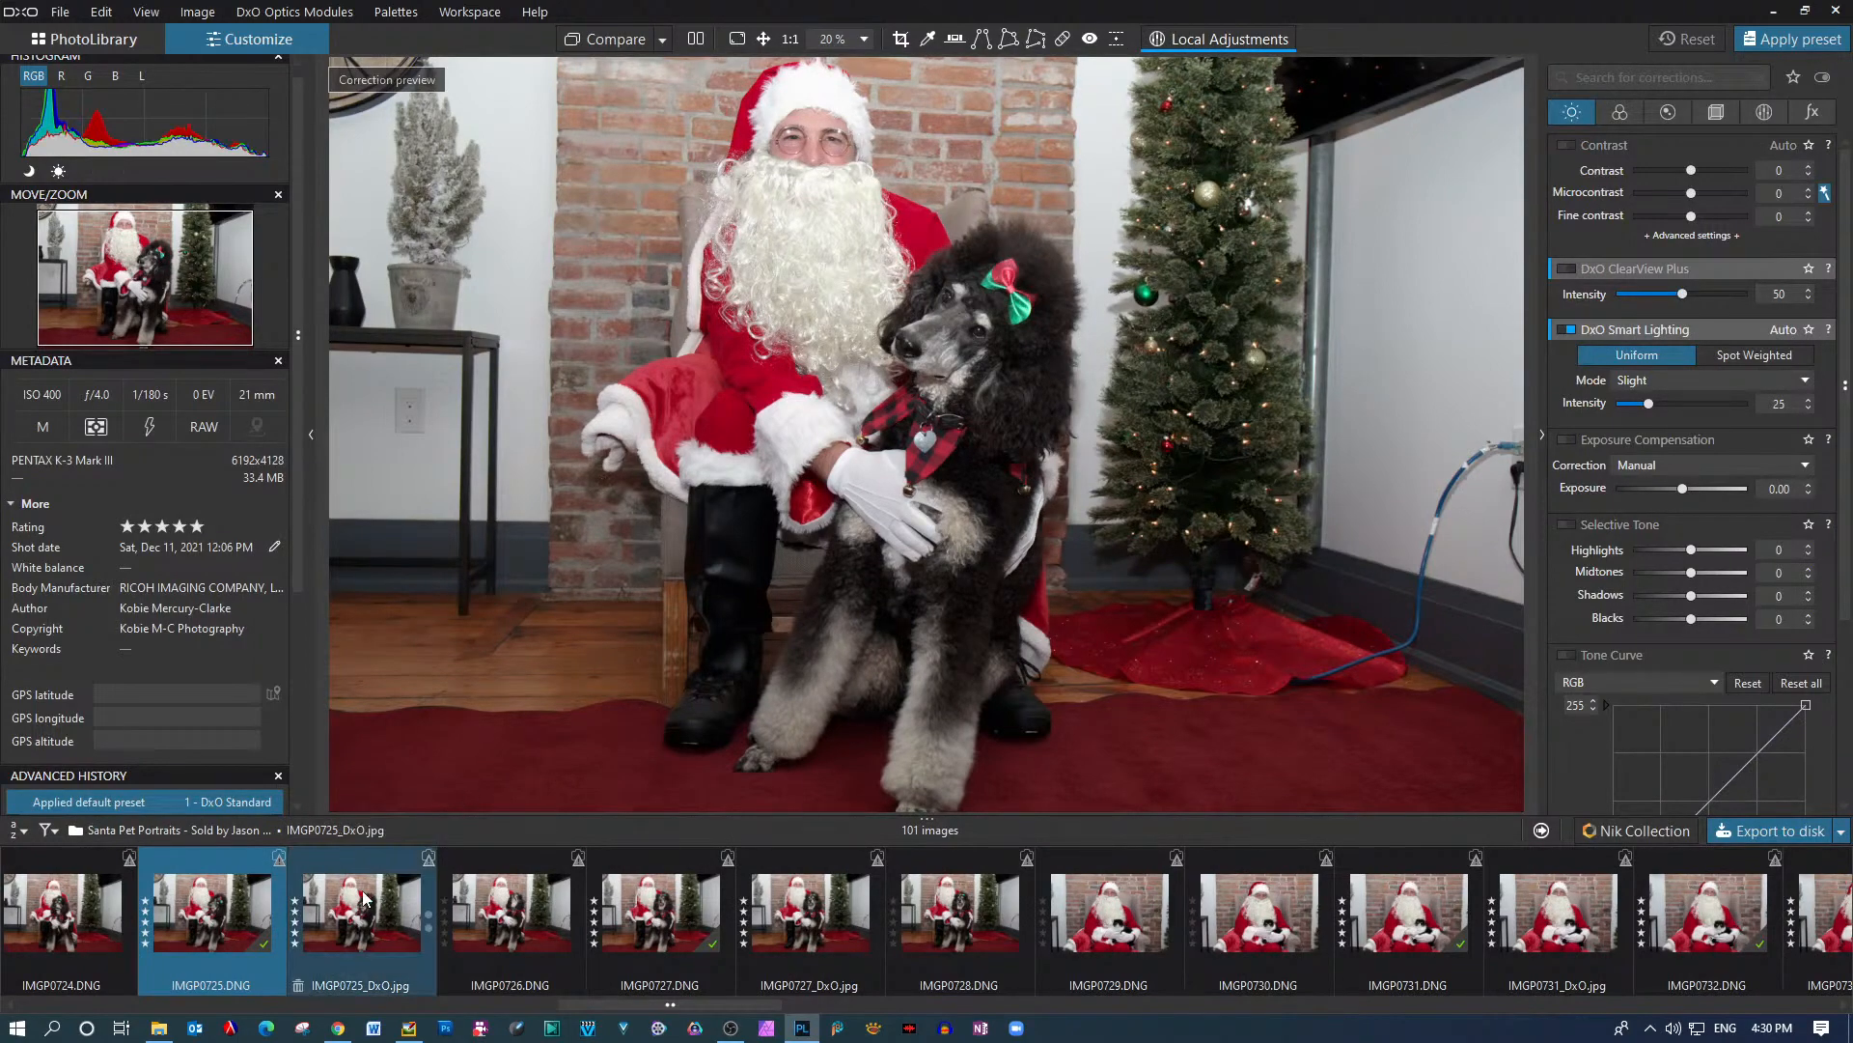
pyautogui.keyDown('ctrl'); pyautogui.click(364, 897); pyautogui.keyUp('ctrl')
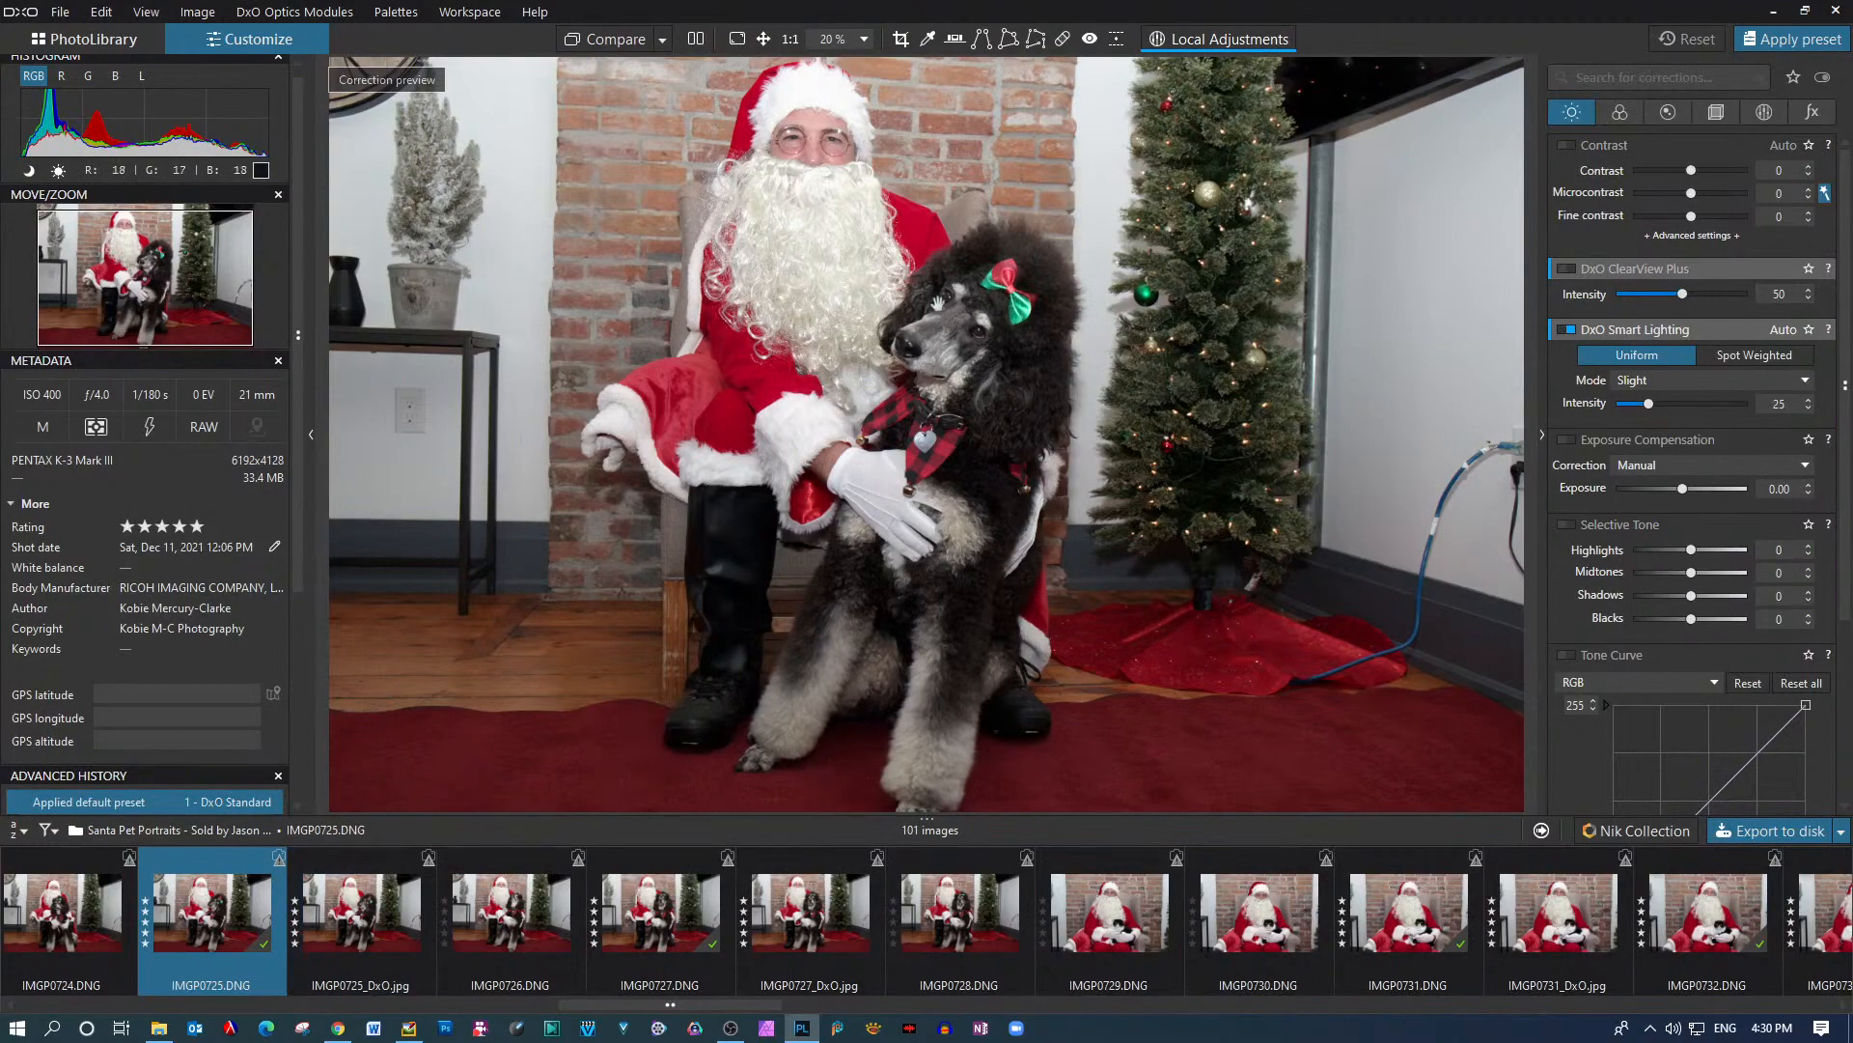
pyautogui.click(362, 903)
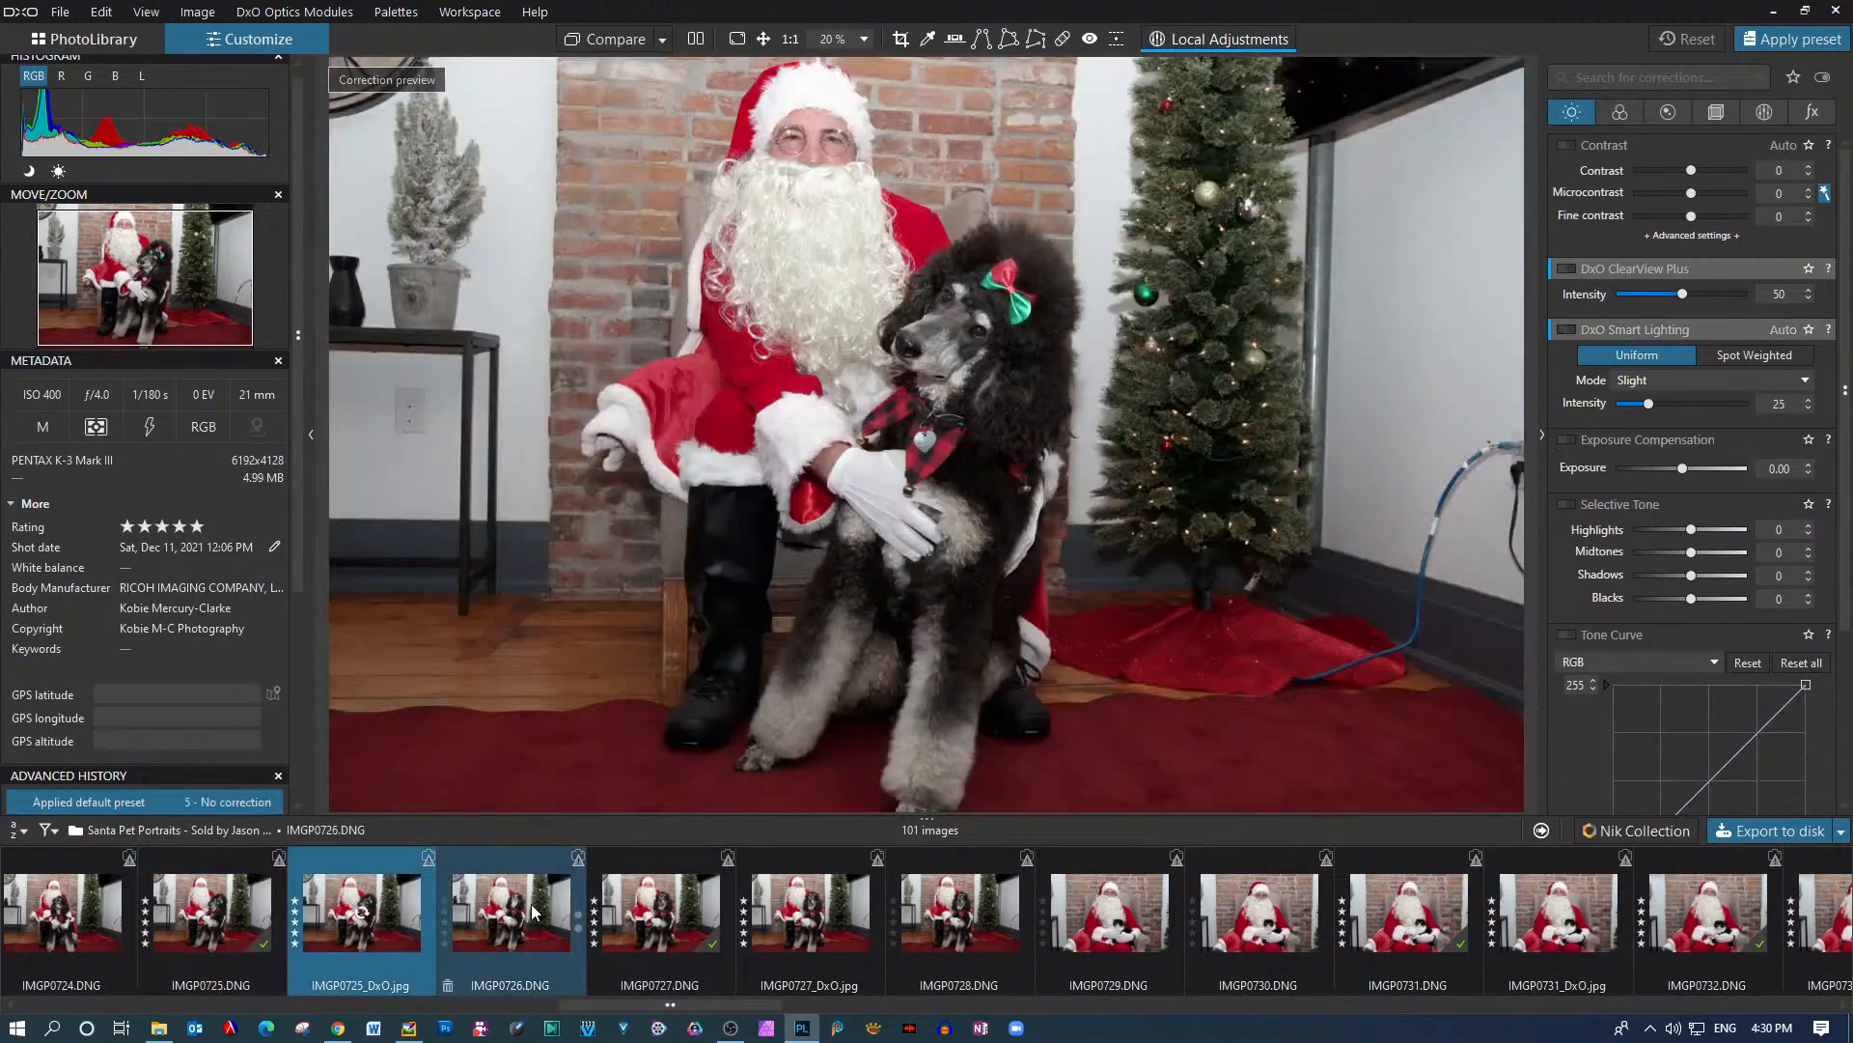
# View the poodle portraits IMGP0726.DNG through IMGP0728.DNG, inspecting the poodle up close in IMGP0727.DNG
pyautogui.keyDown('ctrl'); pyautogui.click(699, 910); pyautogui.keyUp('ctrl')
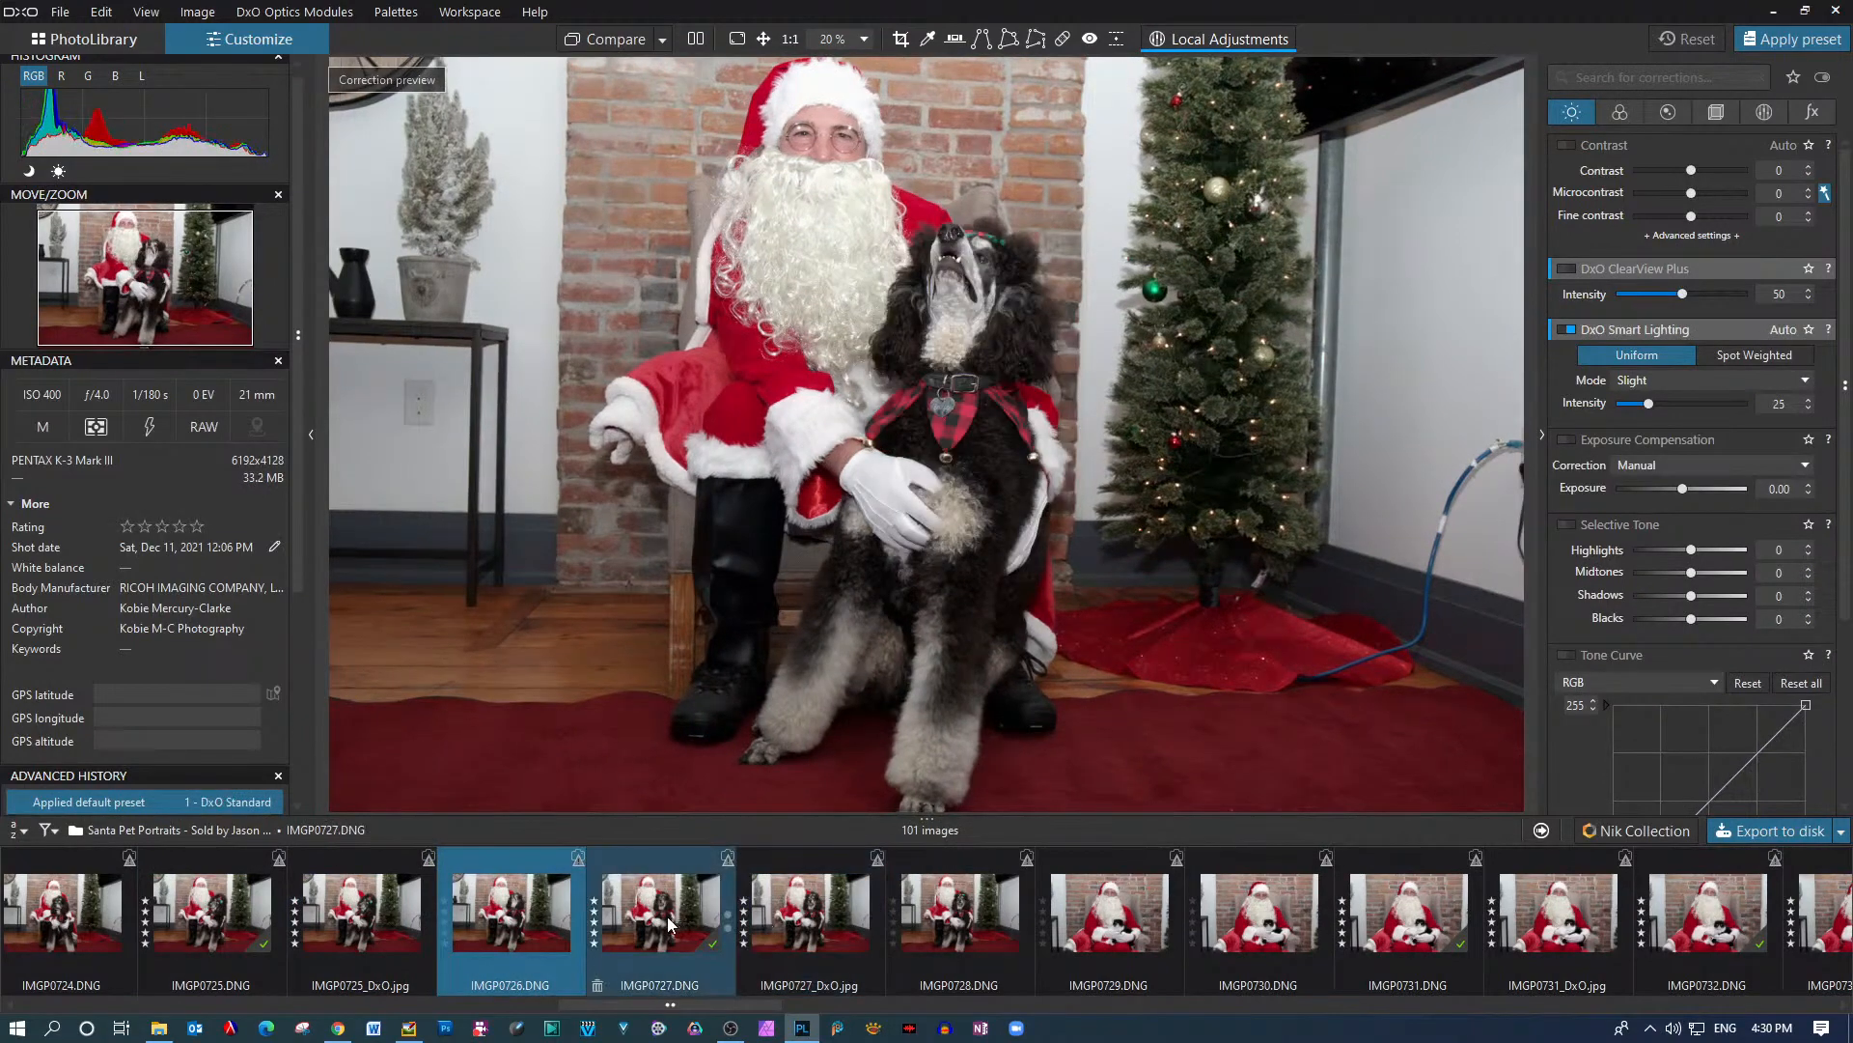
pyautogui.moveTo(670, 924)
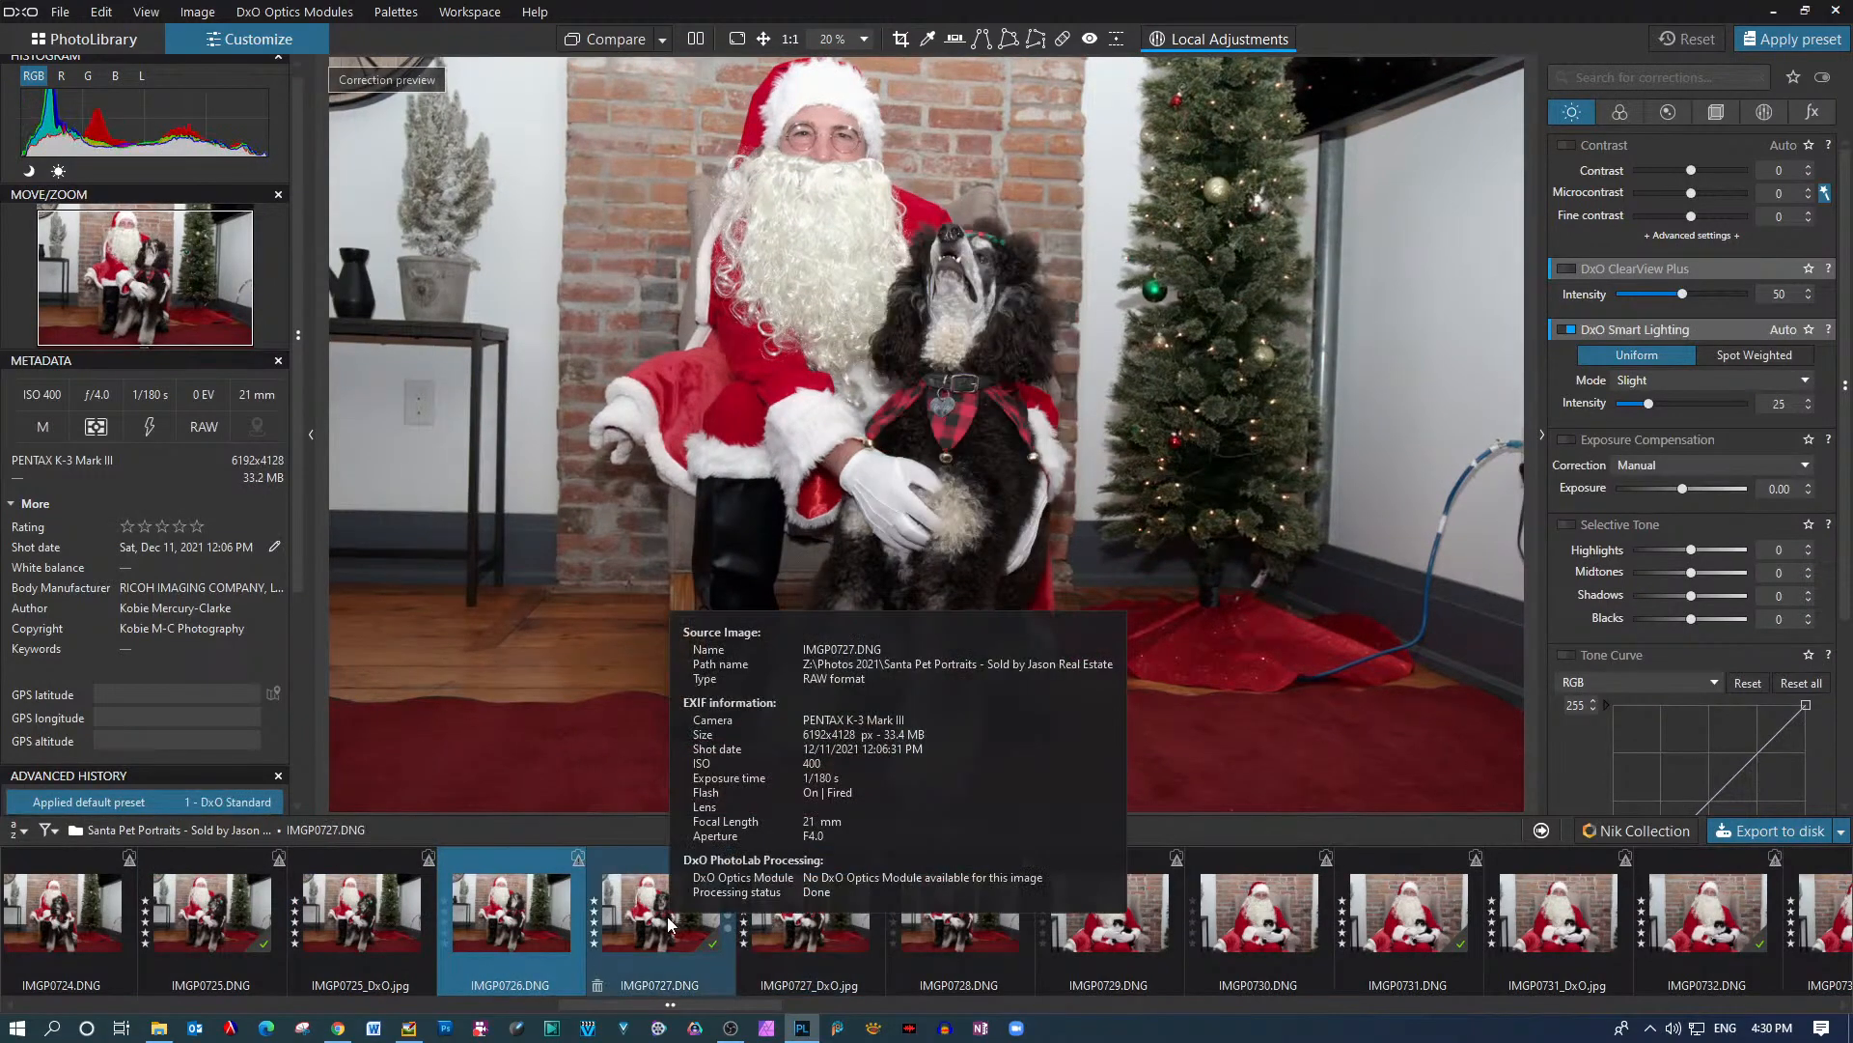
pyautogui.click(668, 917)
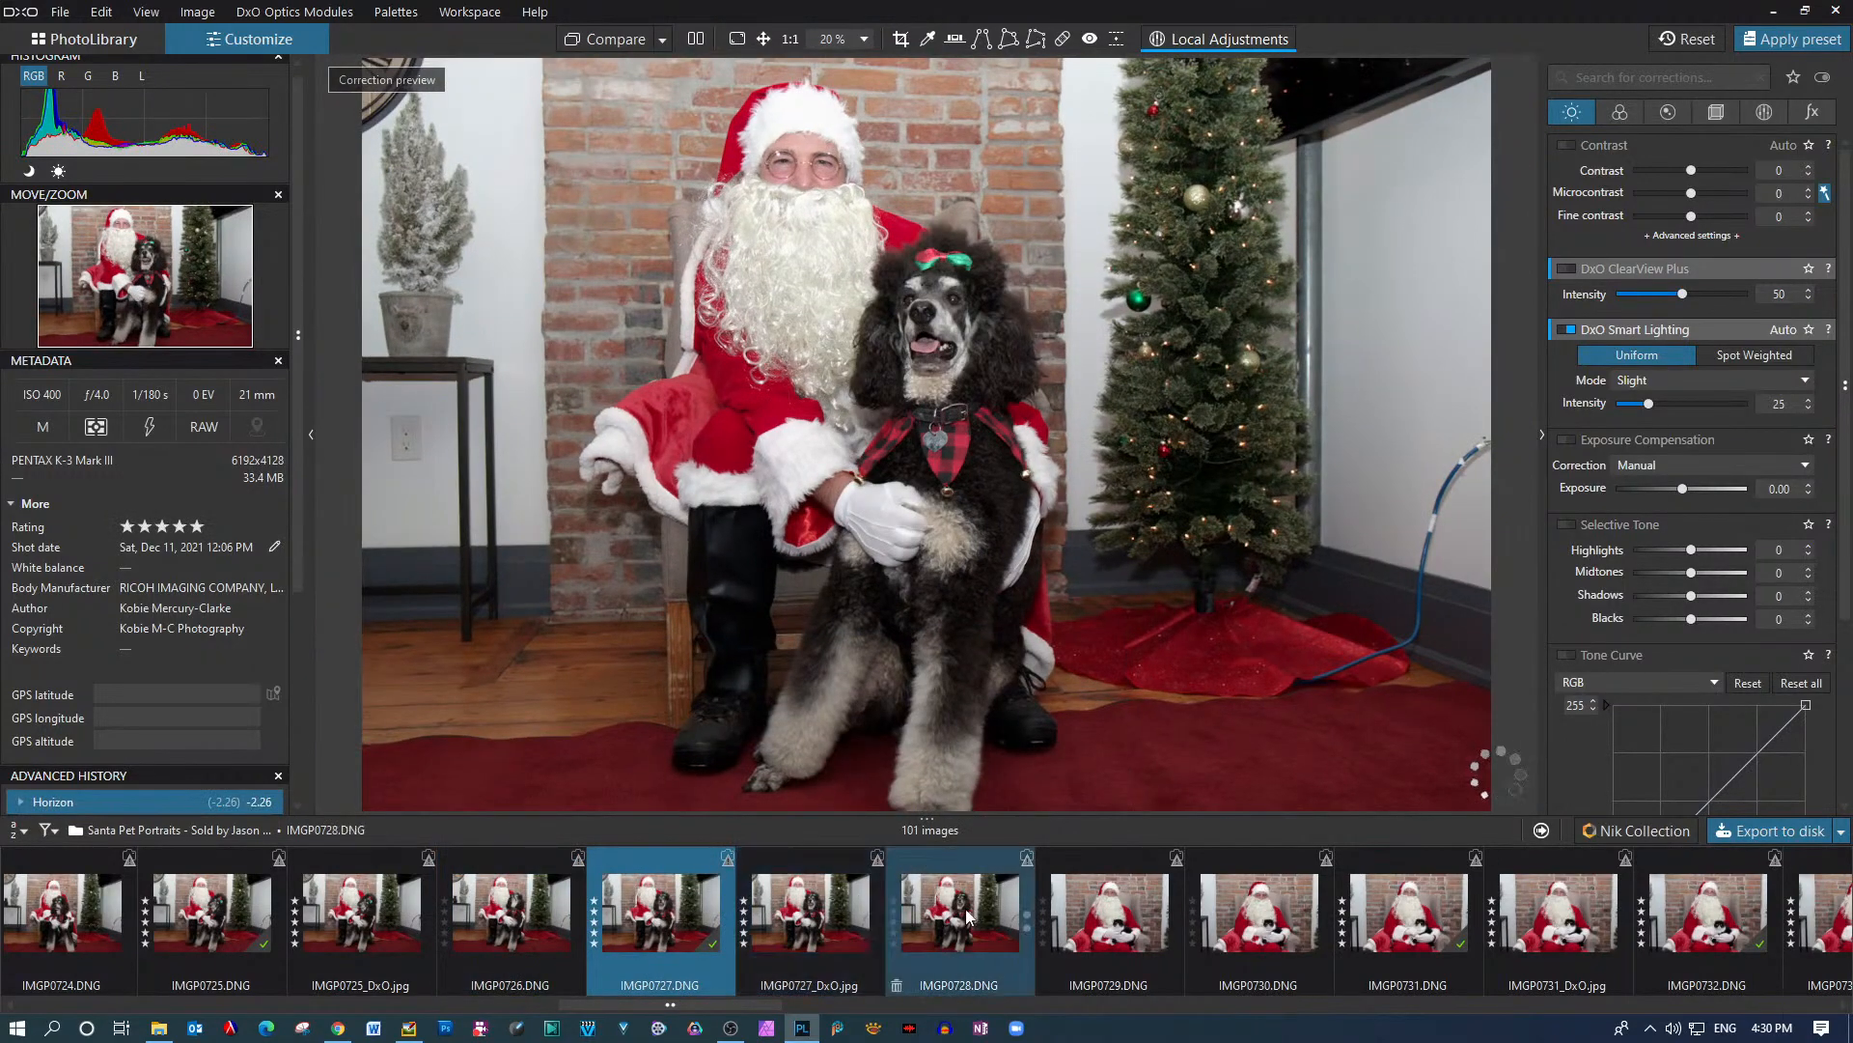
pyautogui.moveTo(964, 916)
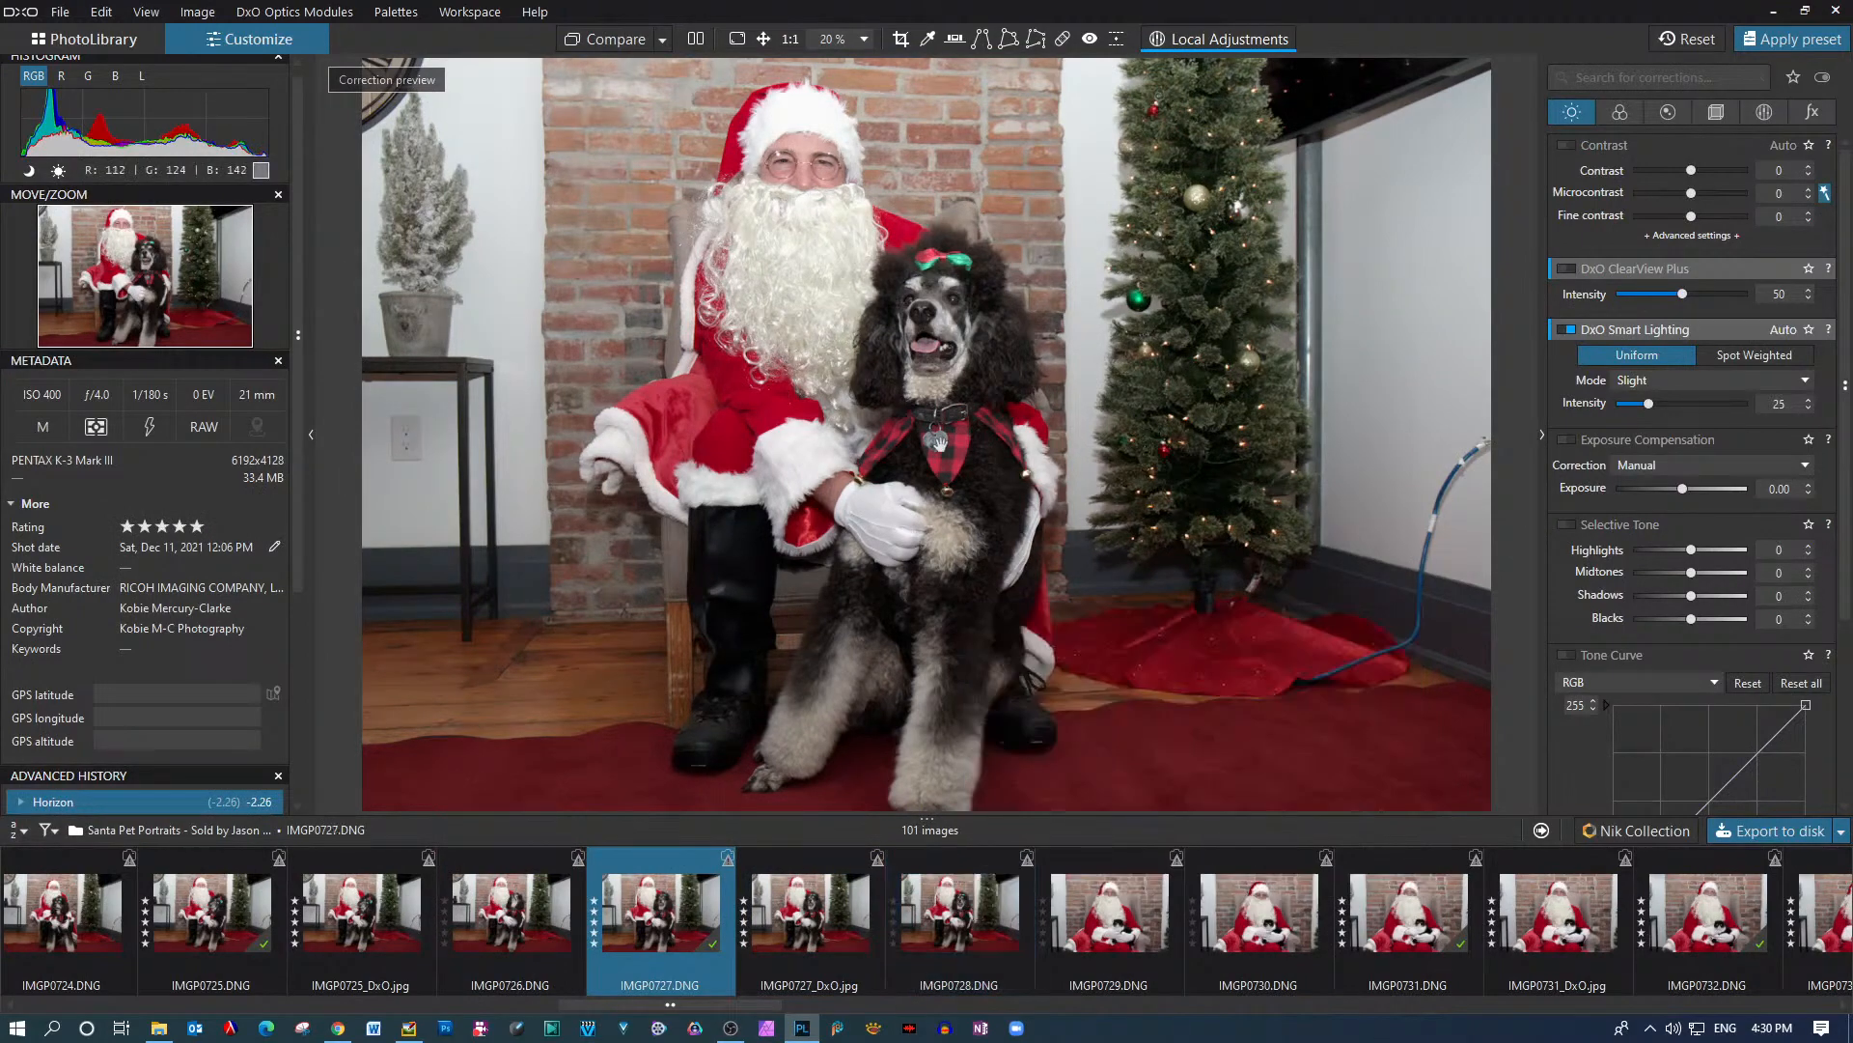
pyautogui.scroll(1, 940, 443)
pyautogui.scroll(2, 951, 336)
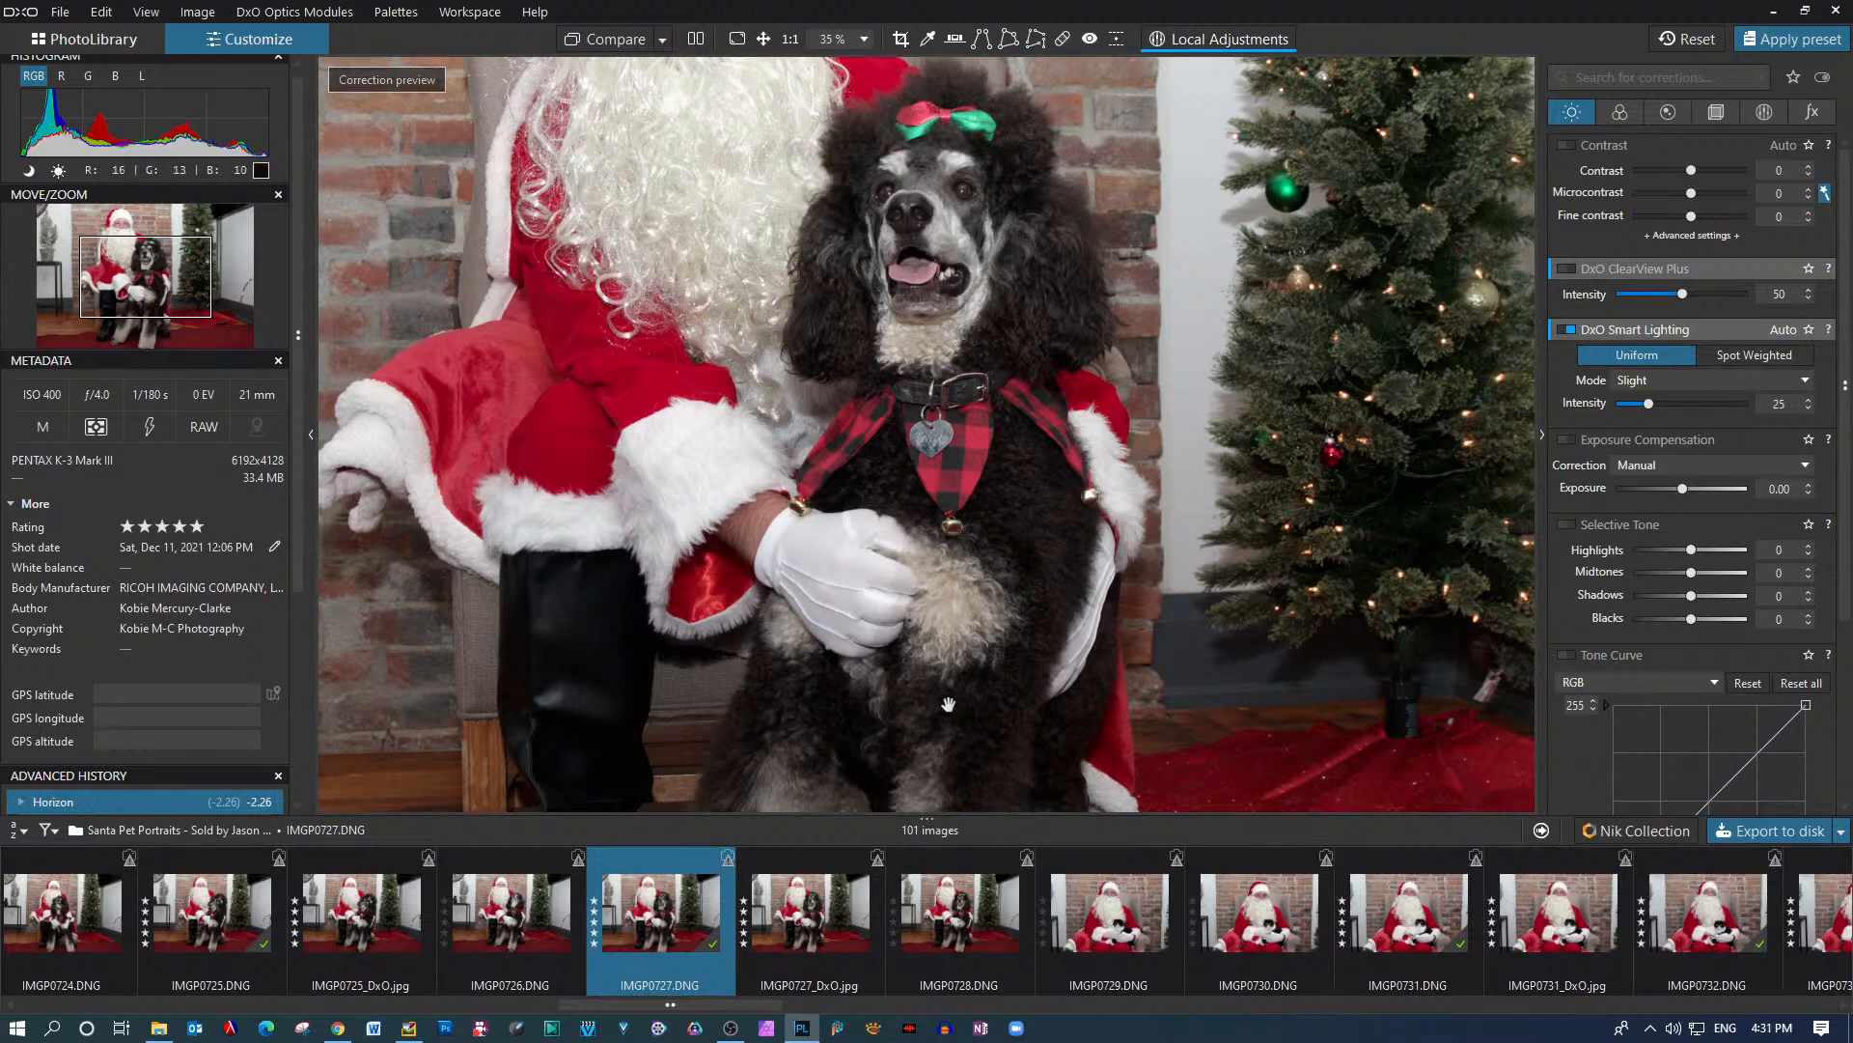
pyautogui.click(964, 915)
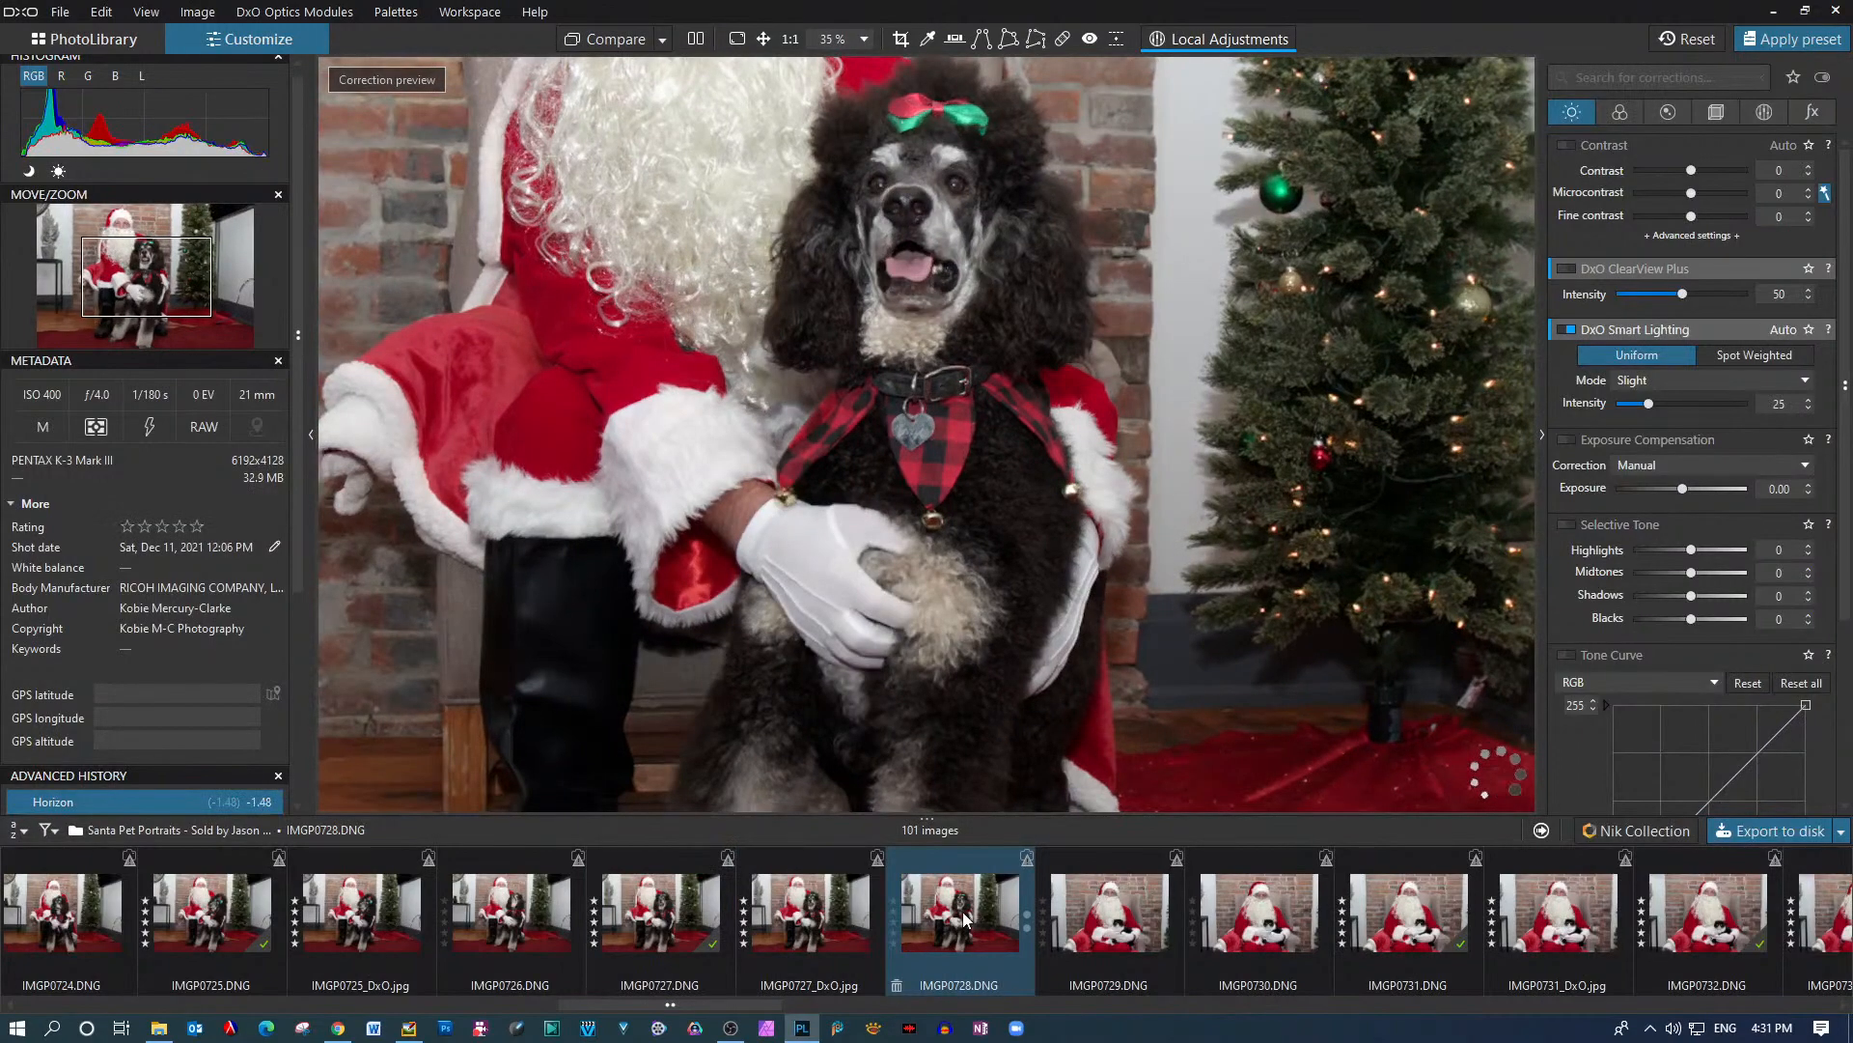
# View the cat portraits IMGP0729.DNG and IMGP0730.DNG, and inspect the cat's face and eyes up close in IMGP0730.DNG
pyautogui.click(975, 895)
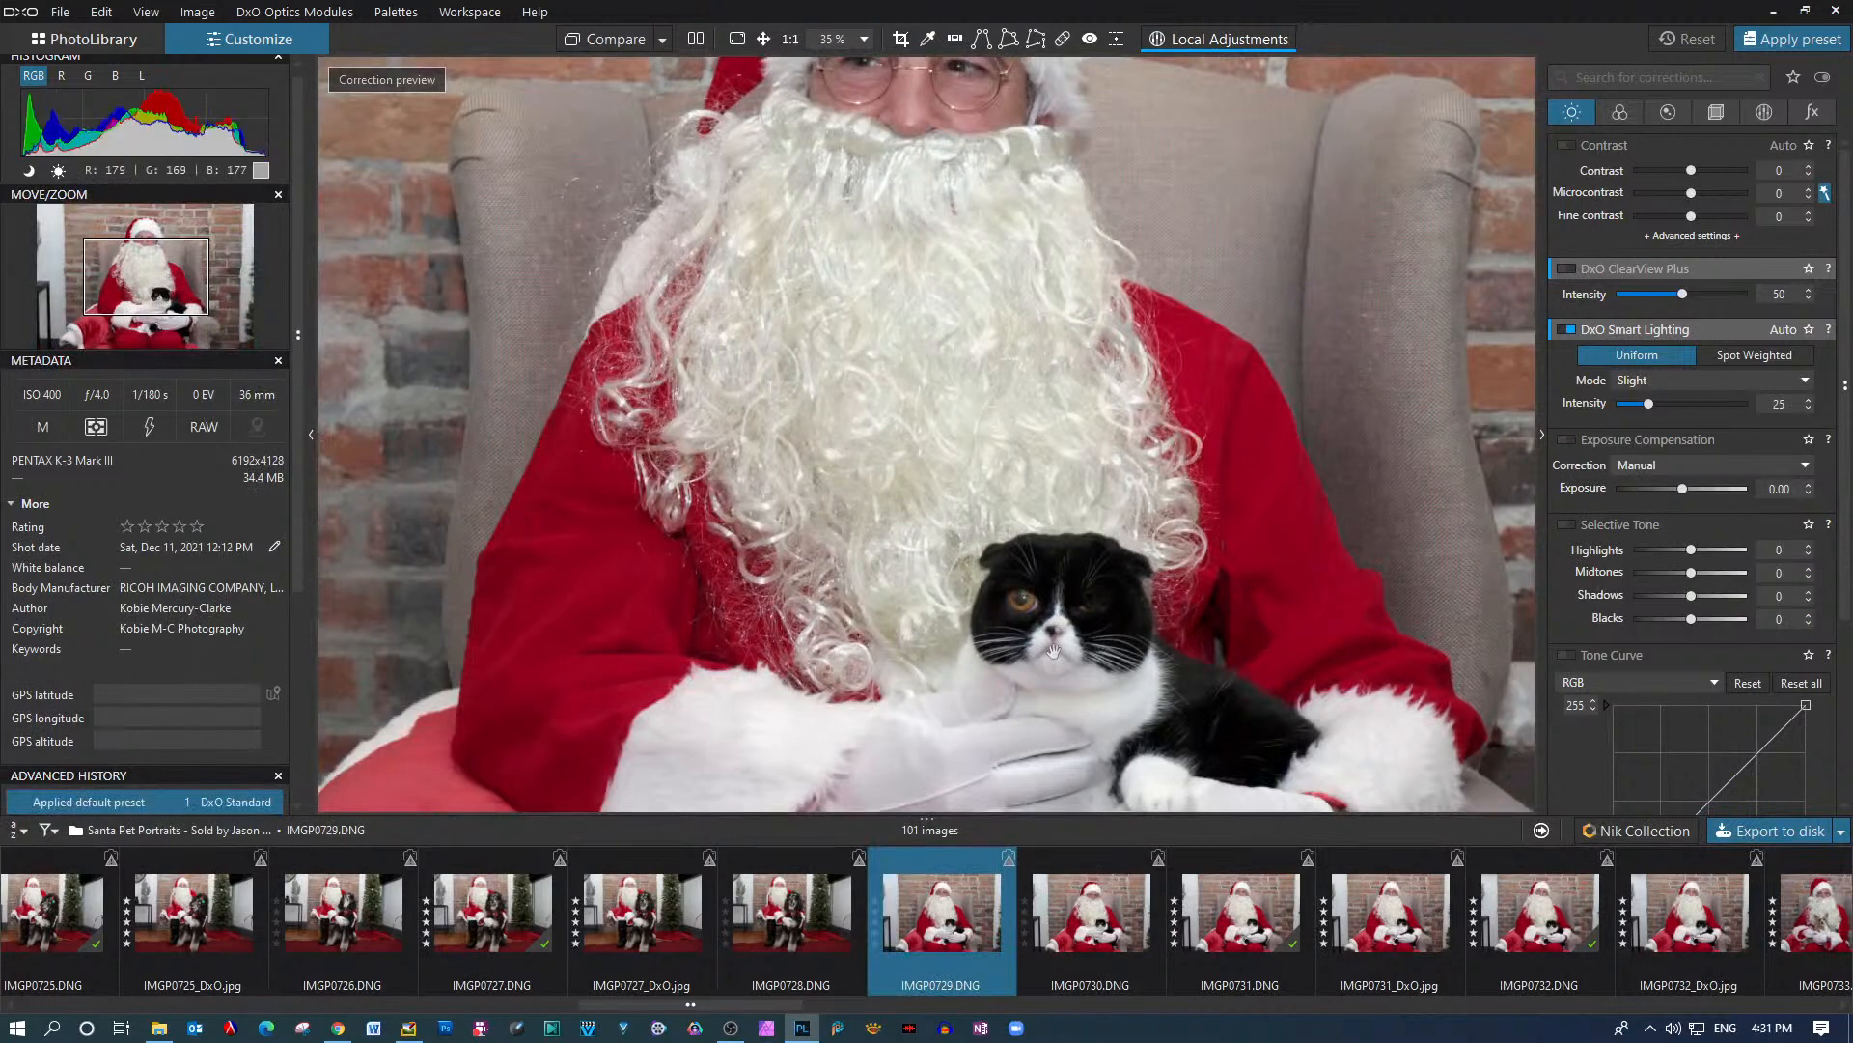
pyautogui.click(1083, 931)
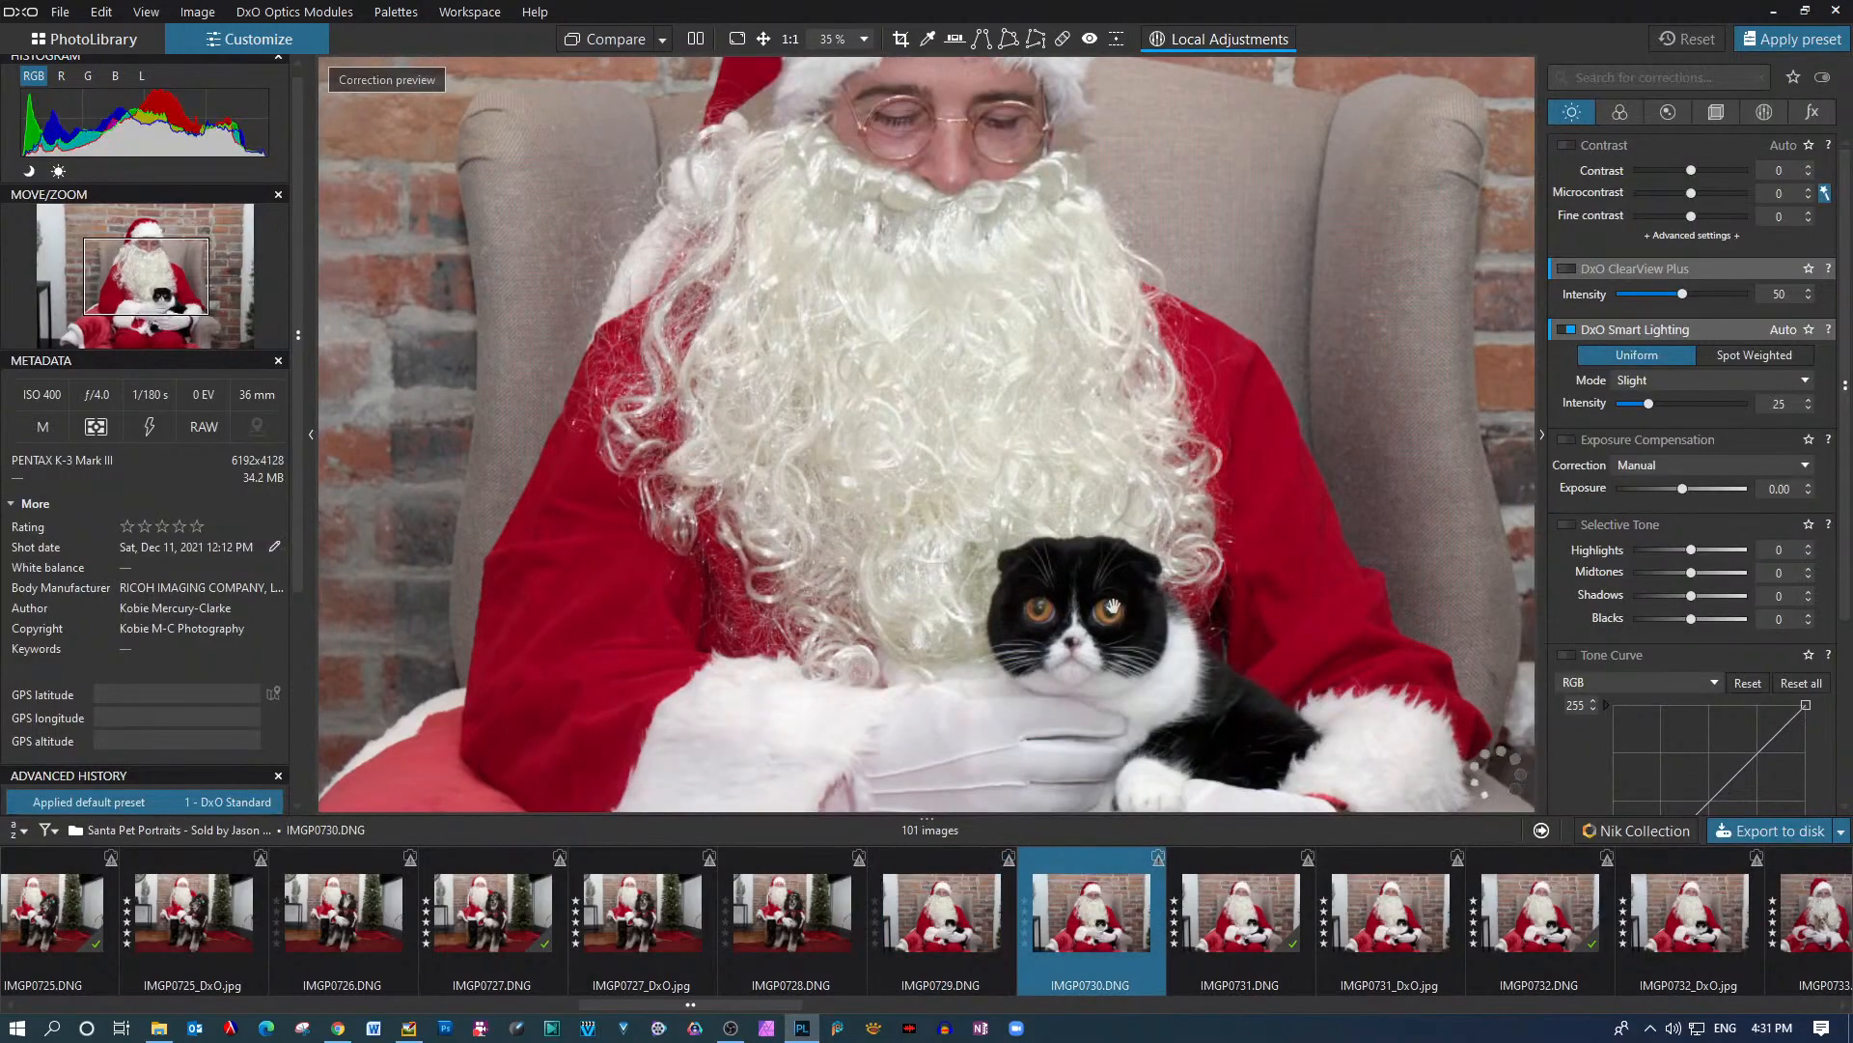
pyautogui.scroll(5, 1112, 606)
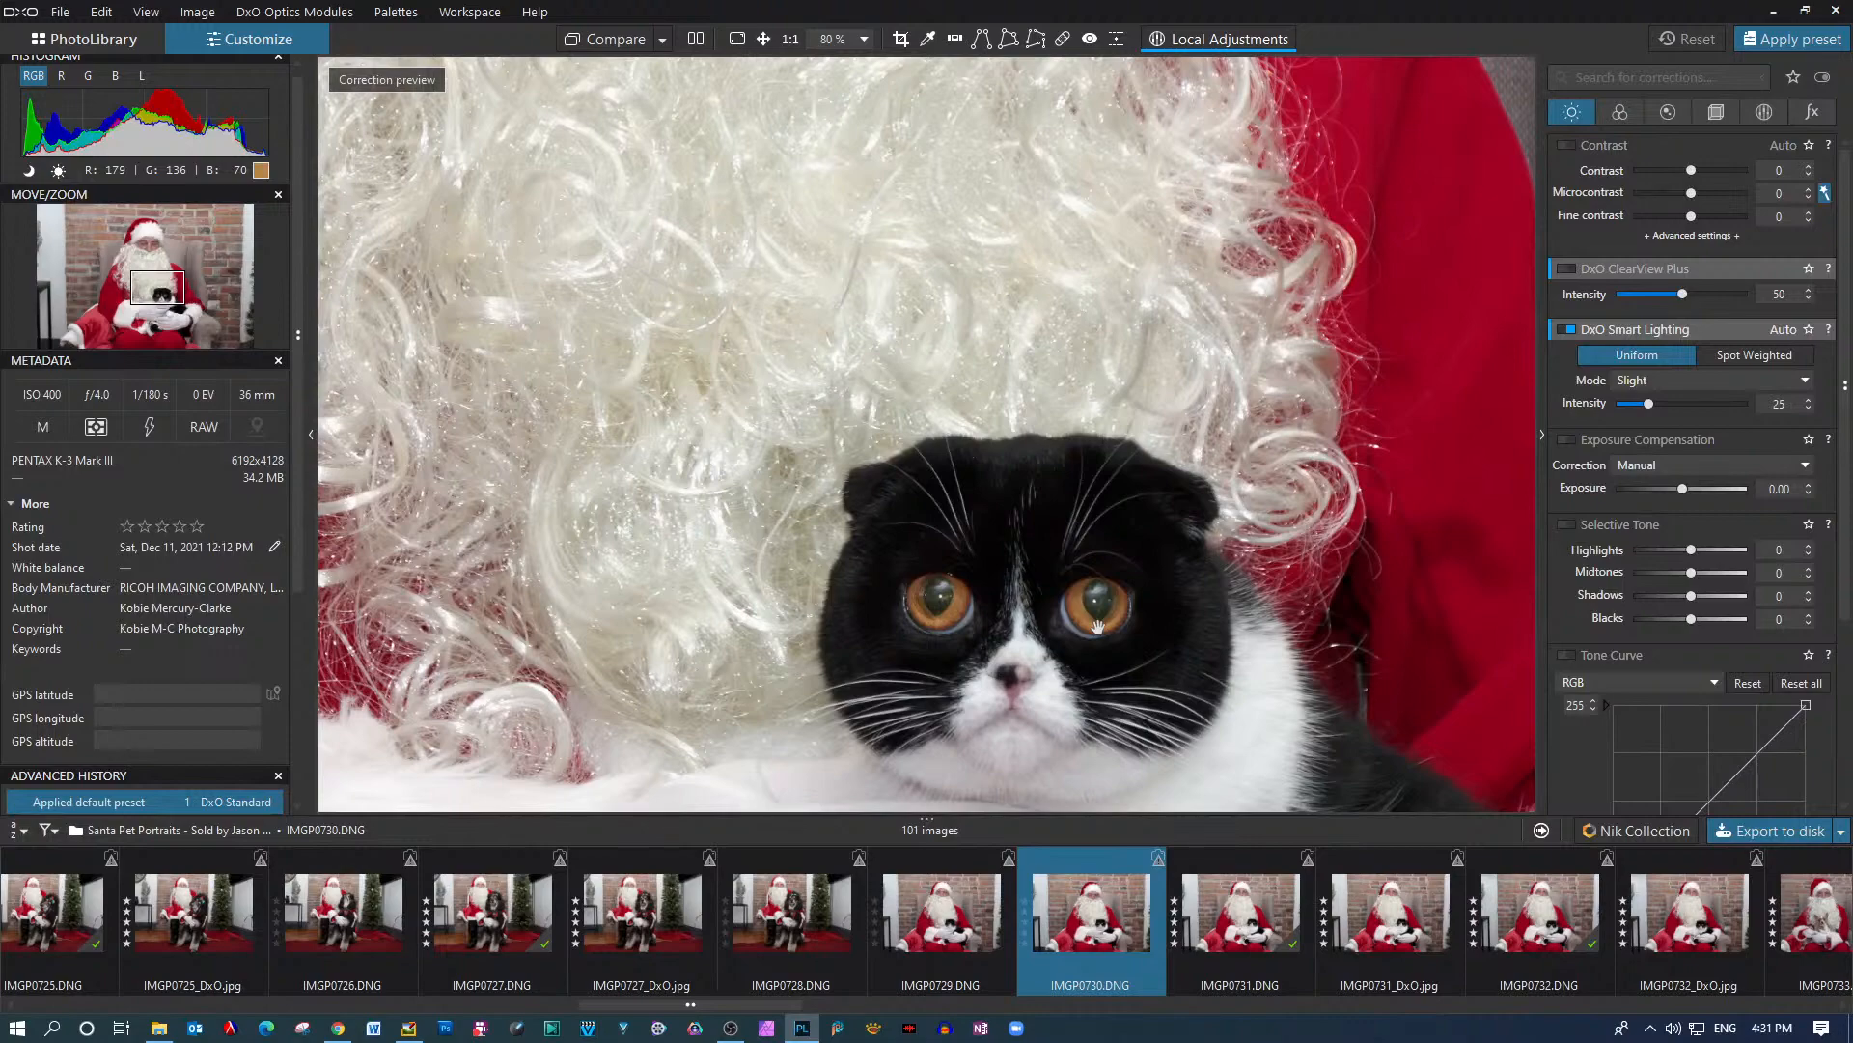
pyautogui.scroll(-5, 1098, 626)
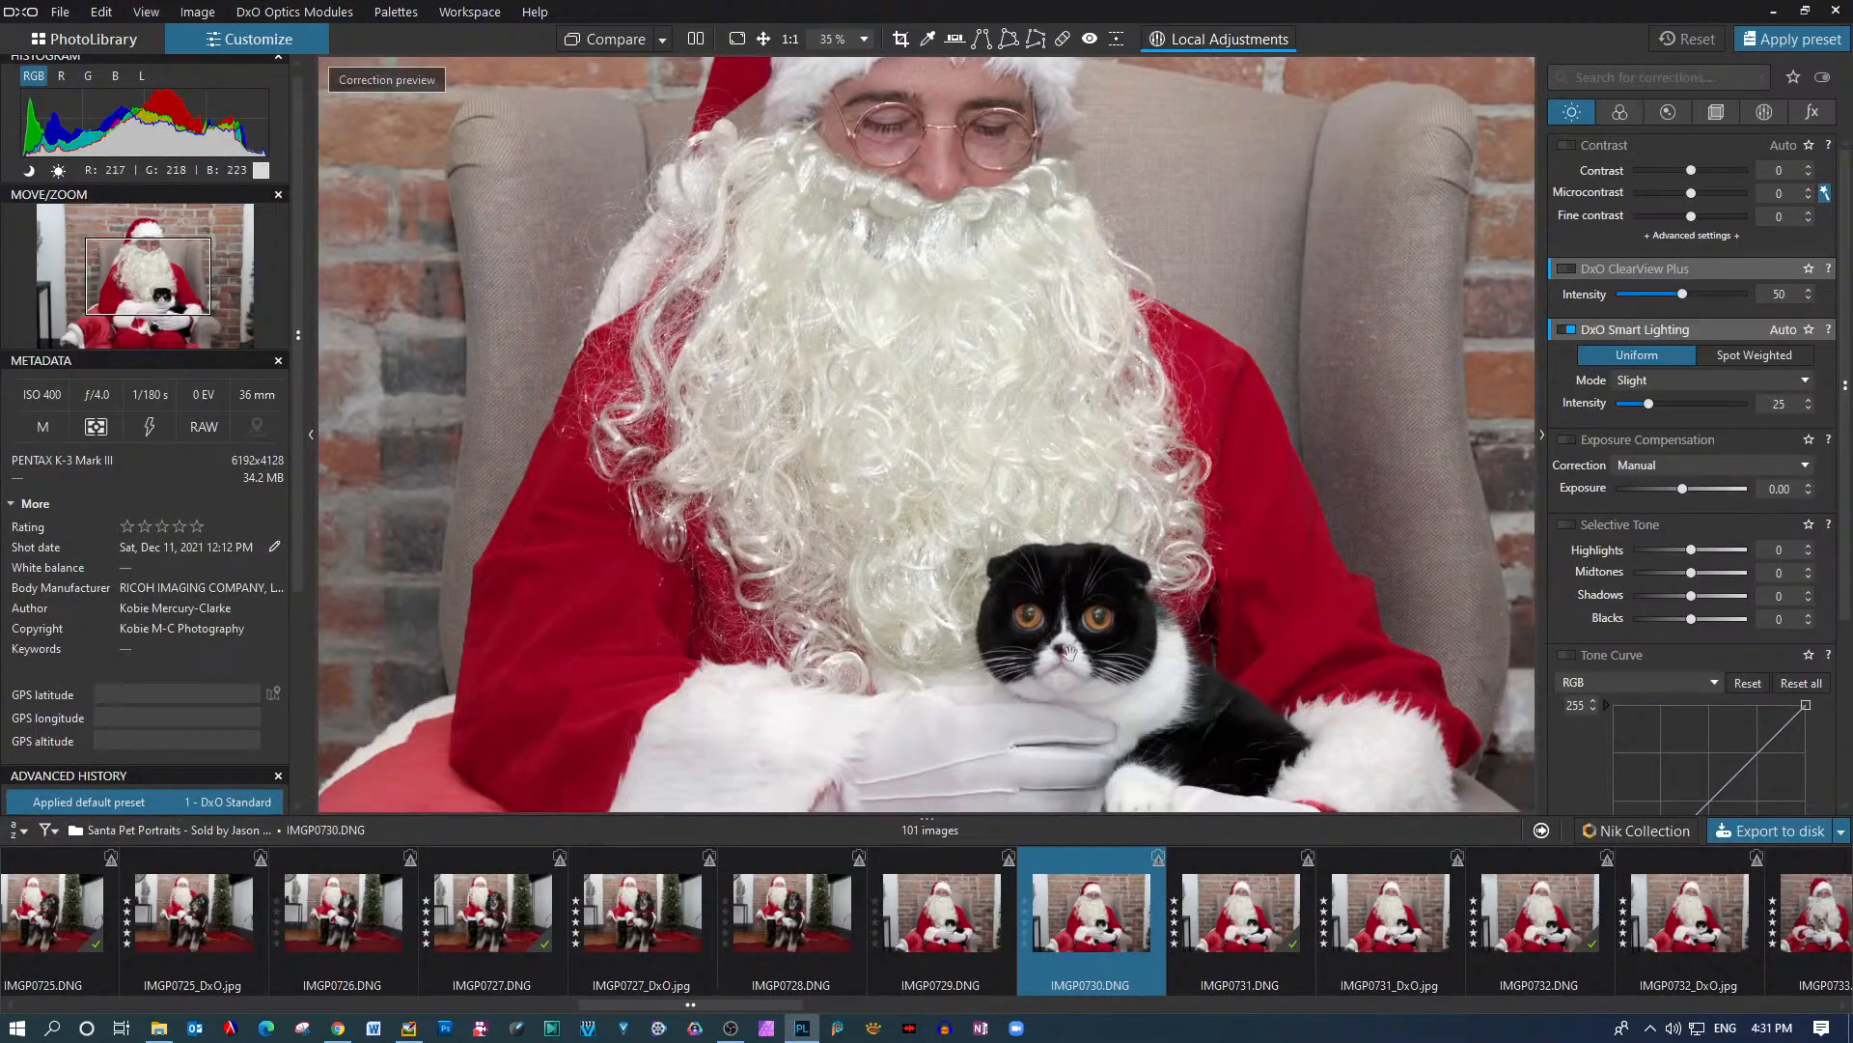
pyautogui.scroll(2, 1079, 645)
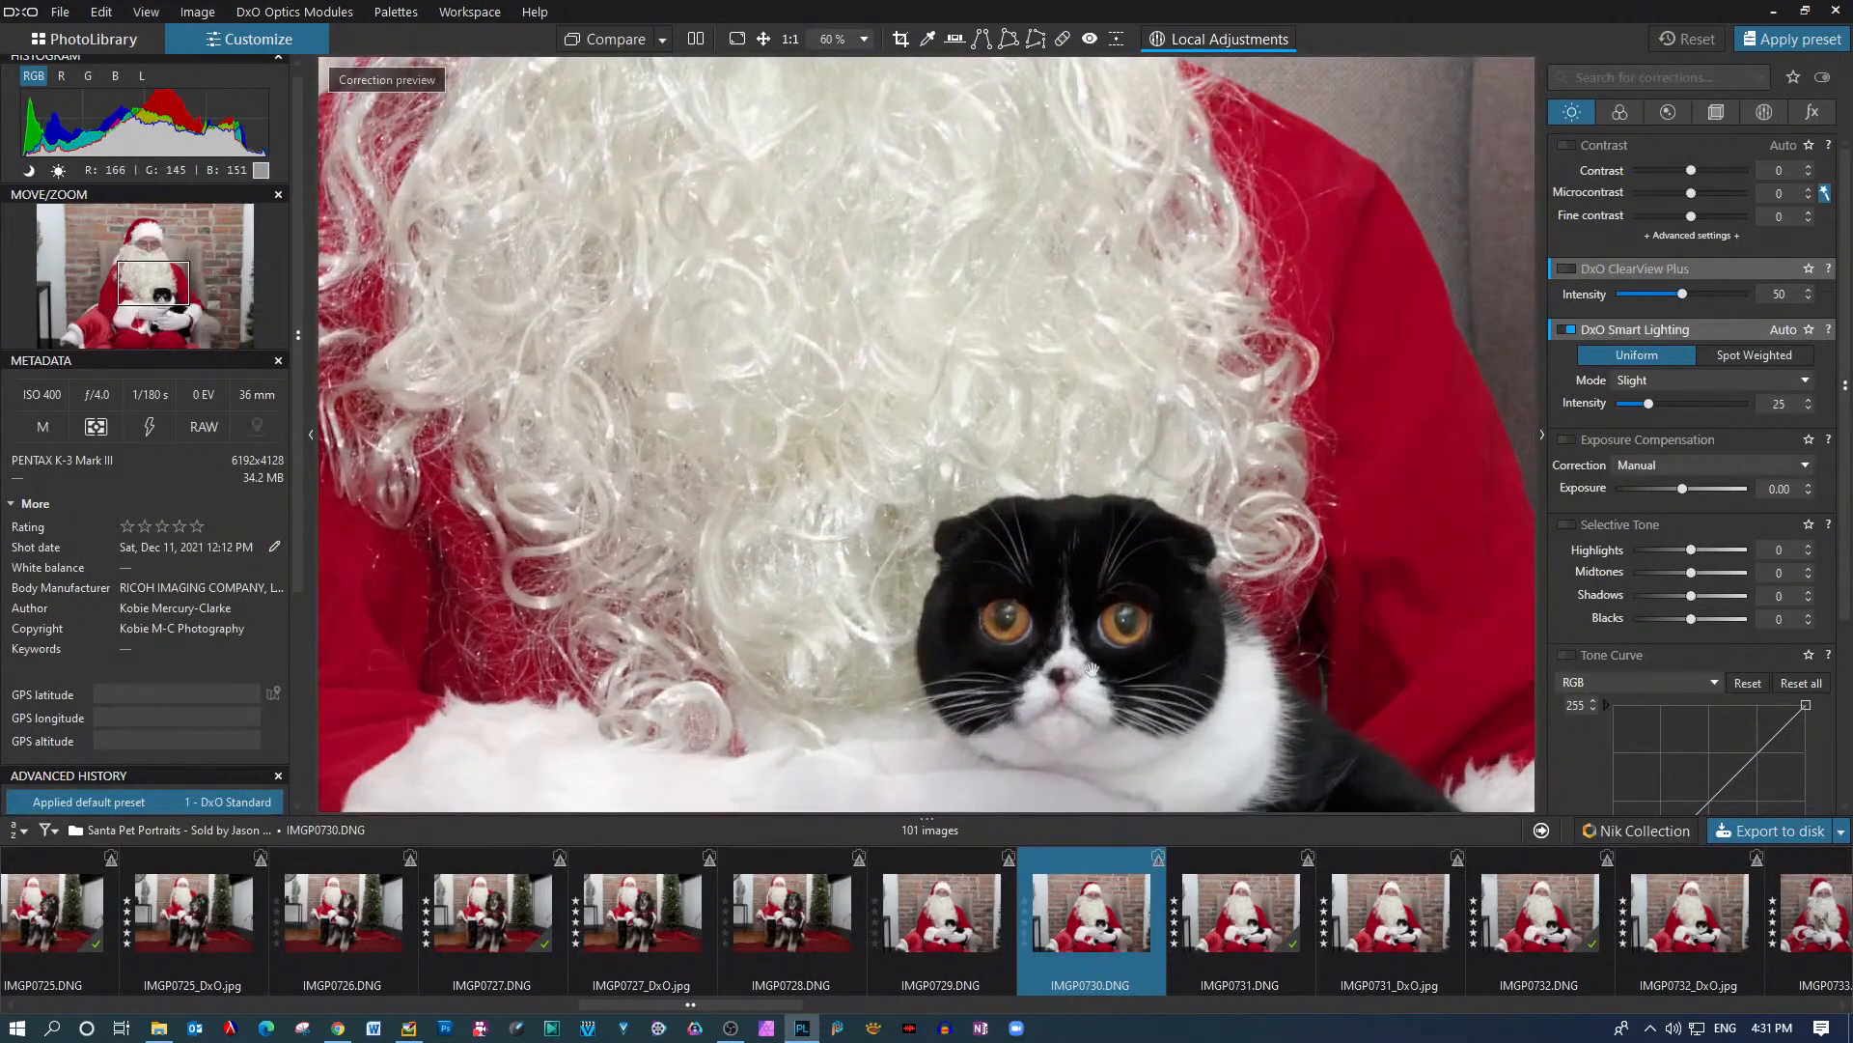
pyautogui.scroll(-3, 1092, 668)
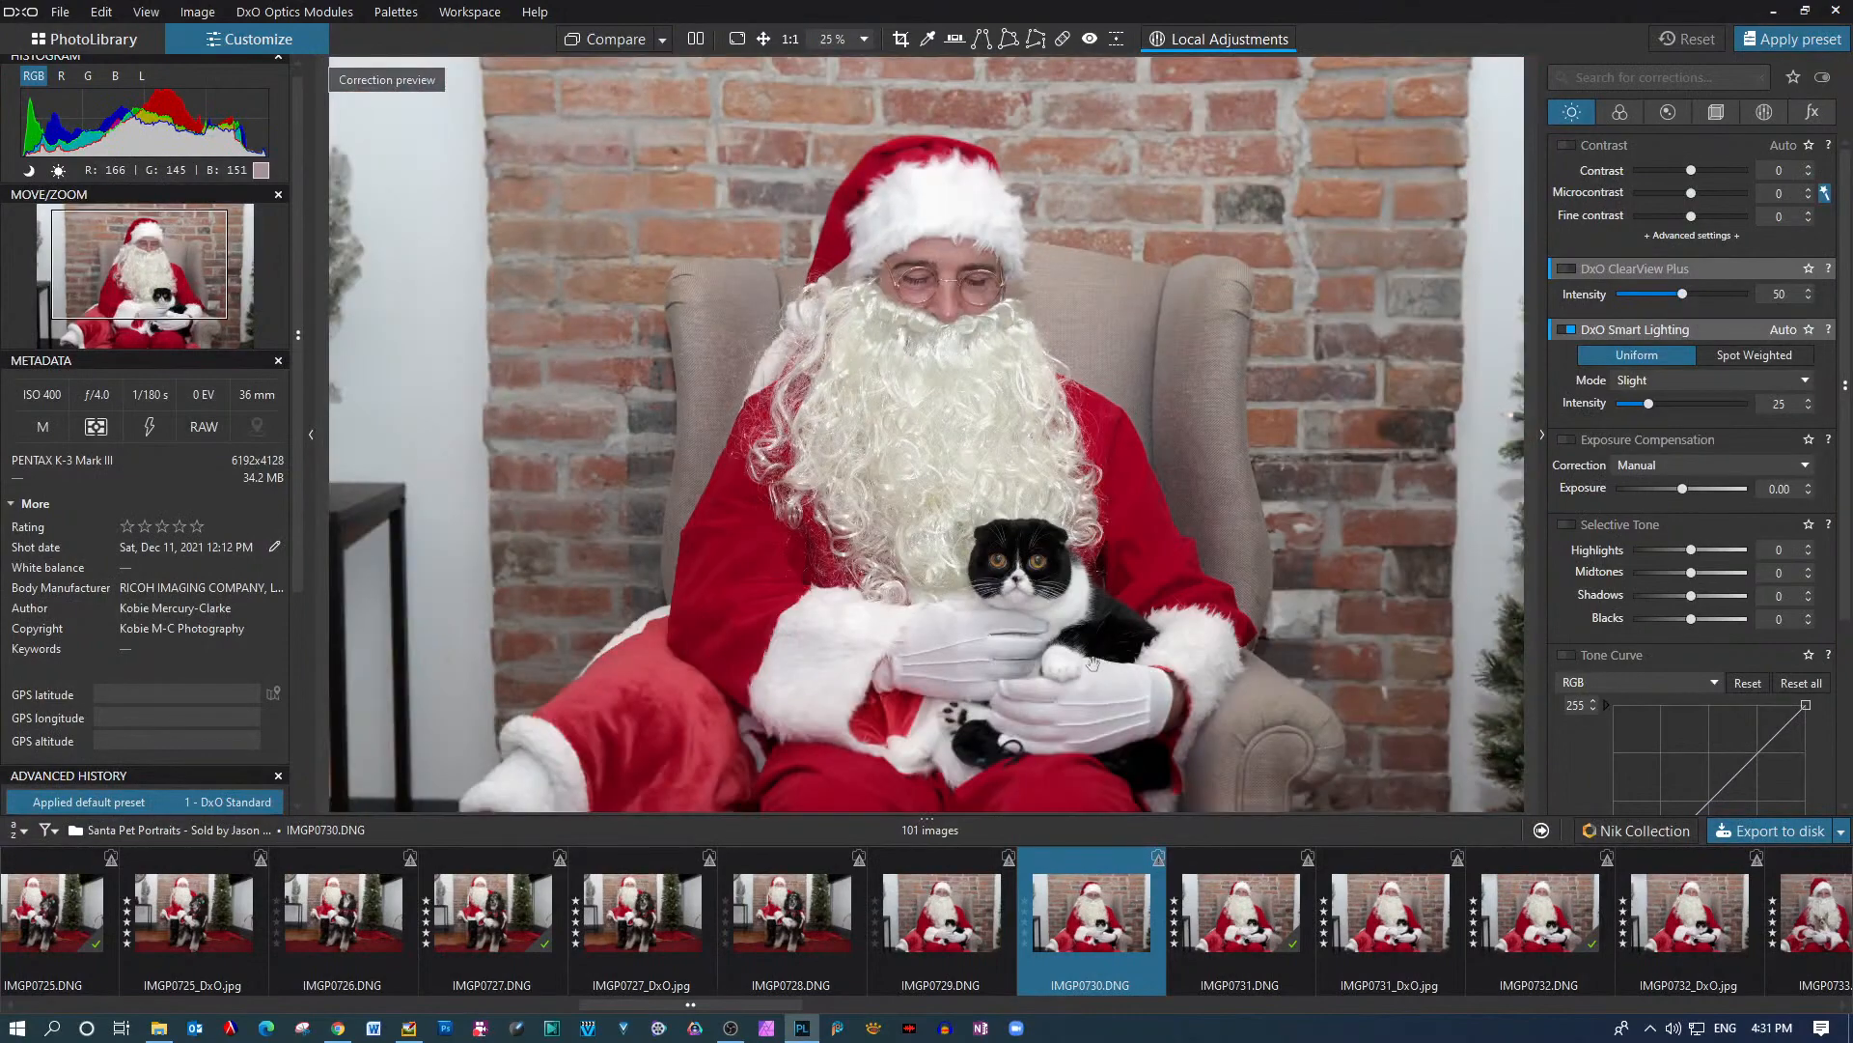
# Inspect Santa's face and glasses up close in IMGP0731.DNG, and compare the portrait with the poodle portrait IMGP0728.DNG
pyautogui.click(1215, 919)
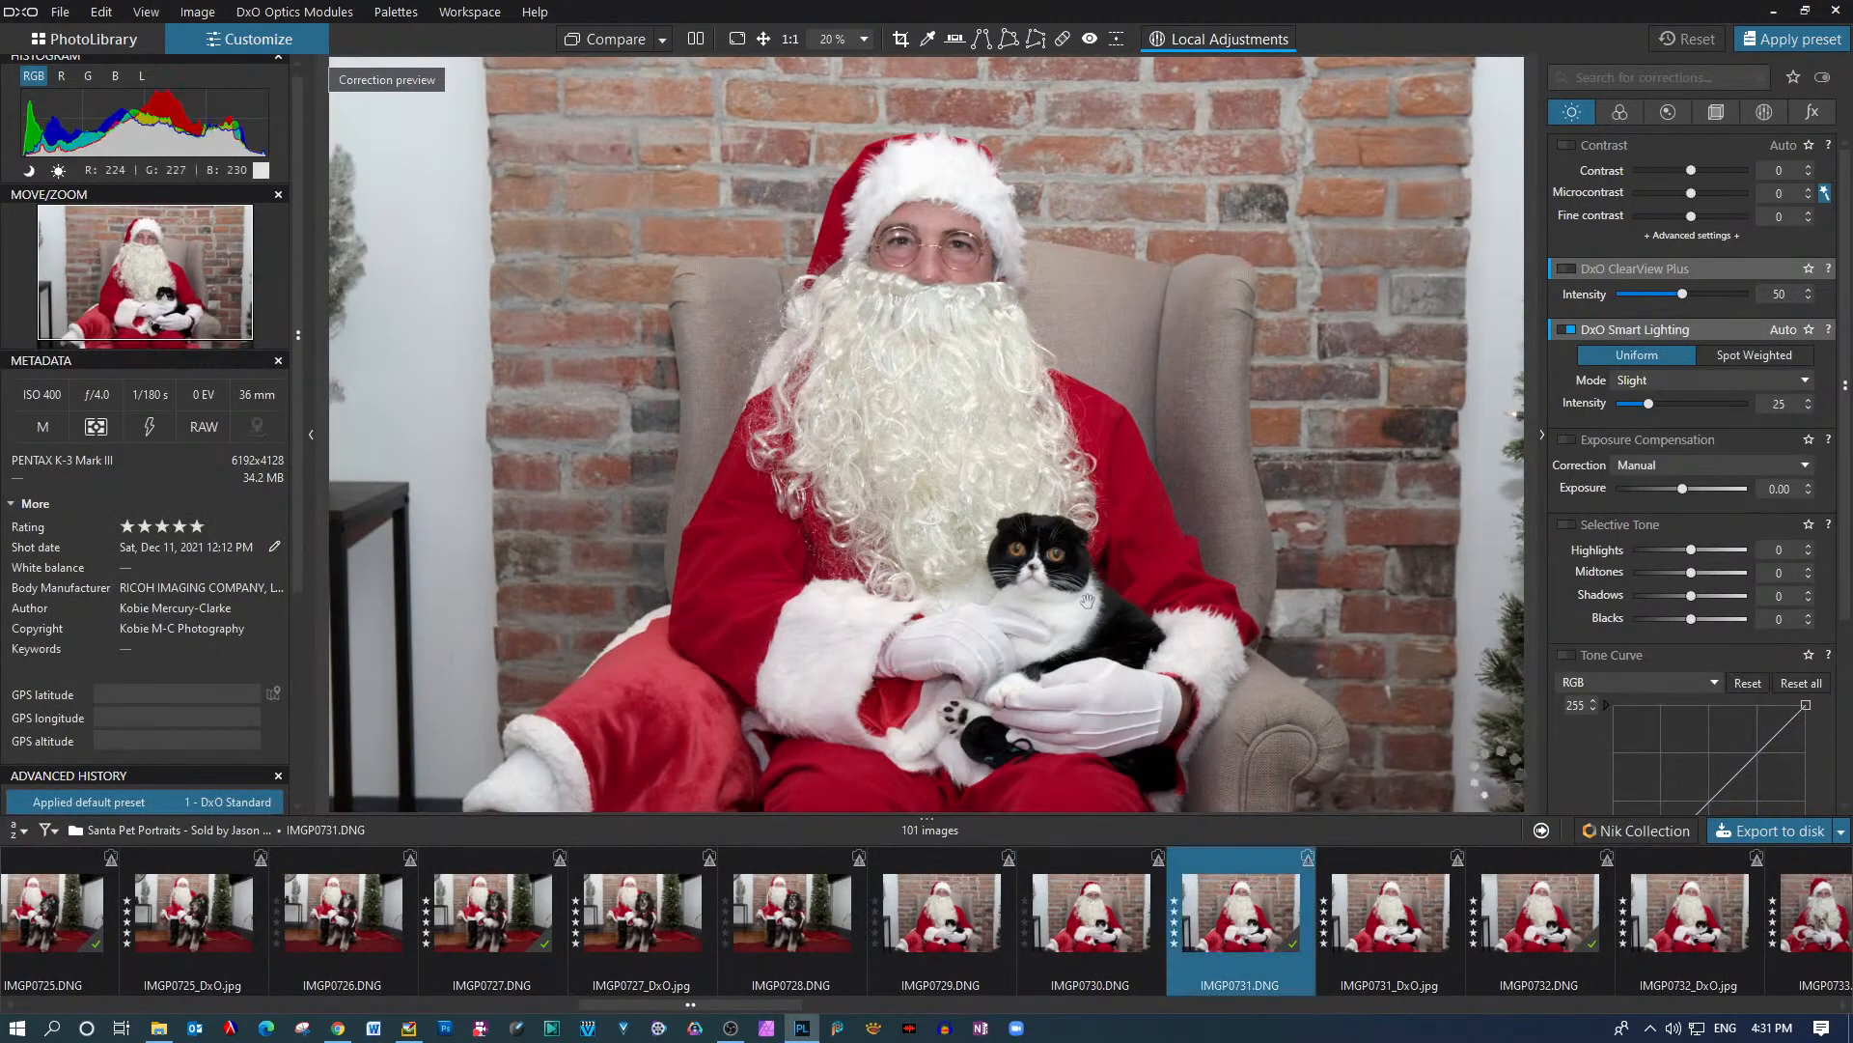
pyautogui.scroll(1, 1087, 600)
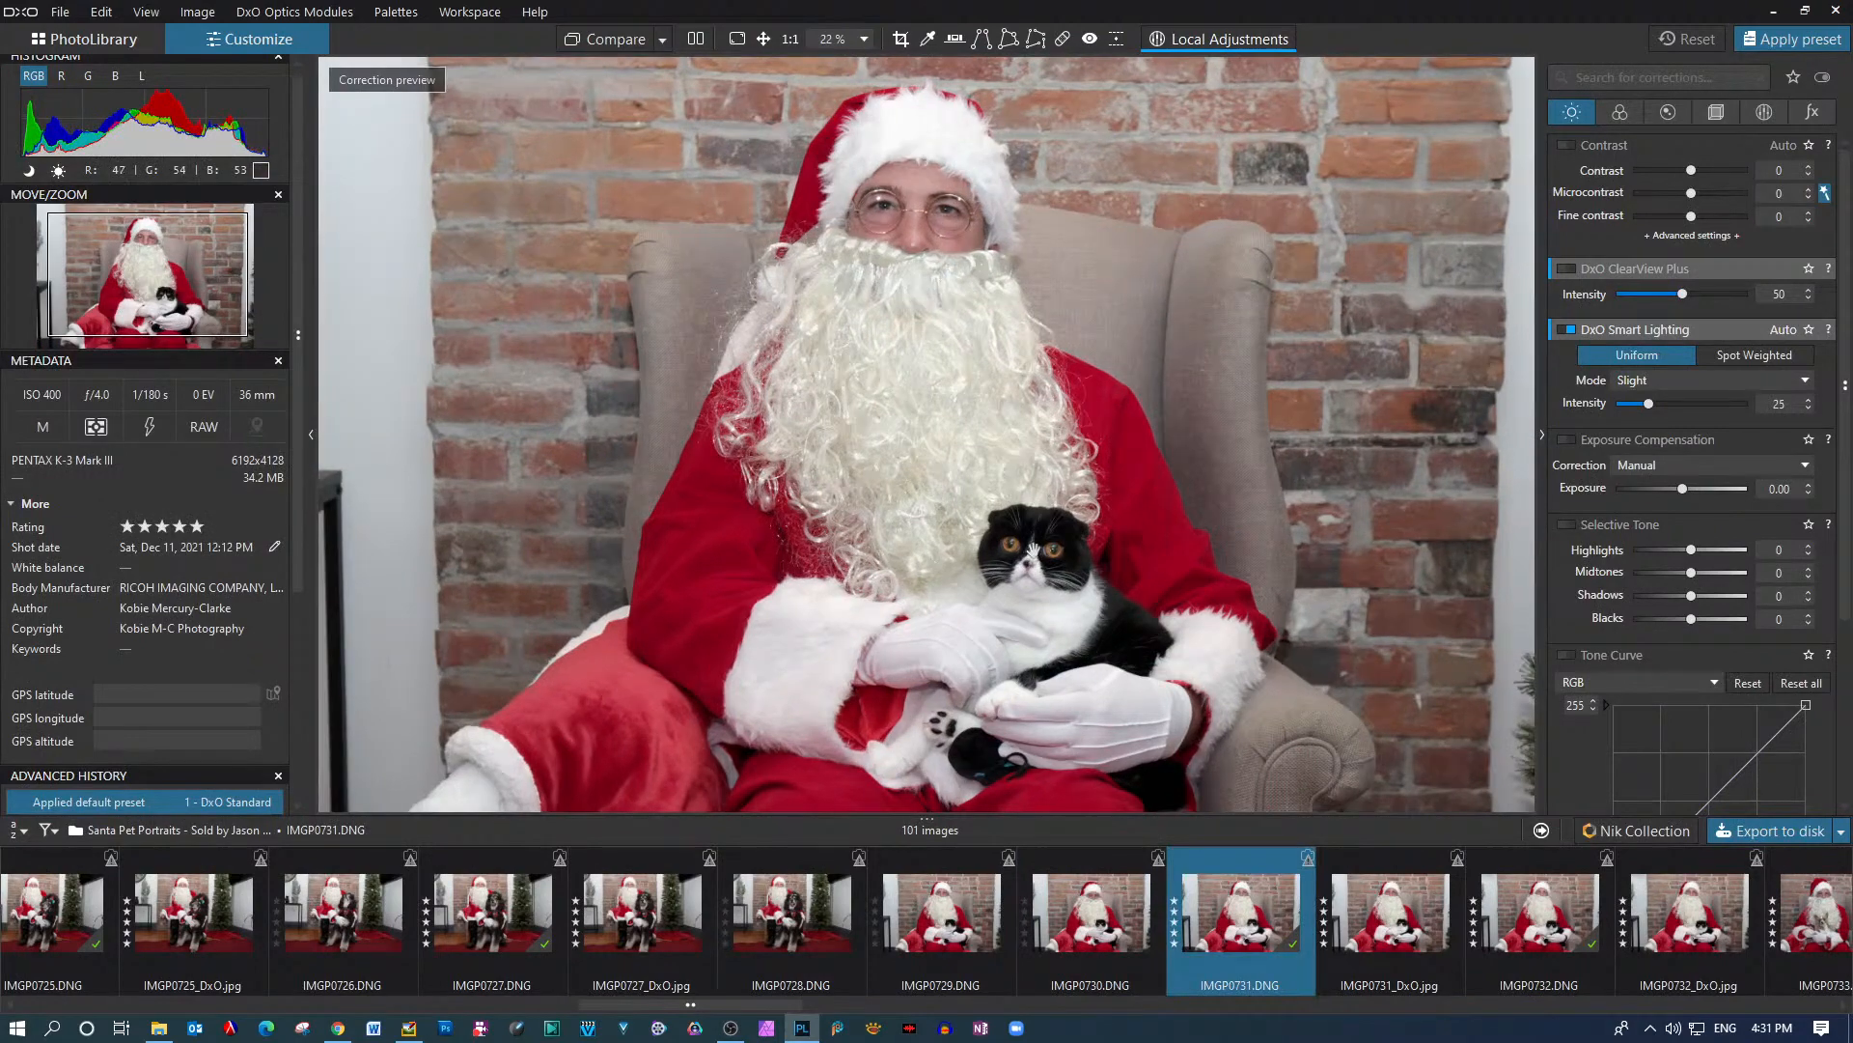
pyautogui.scroll(4, 943, 200)
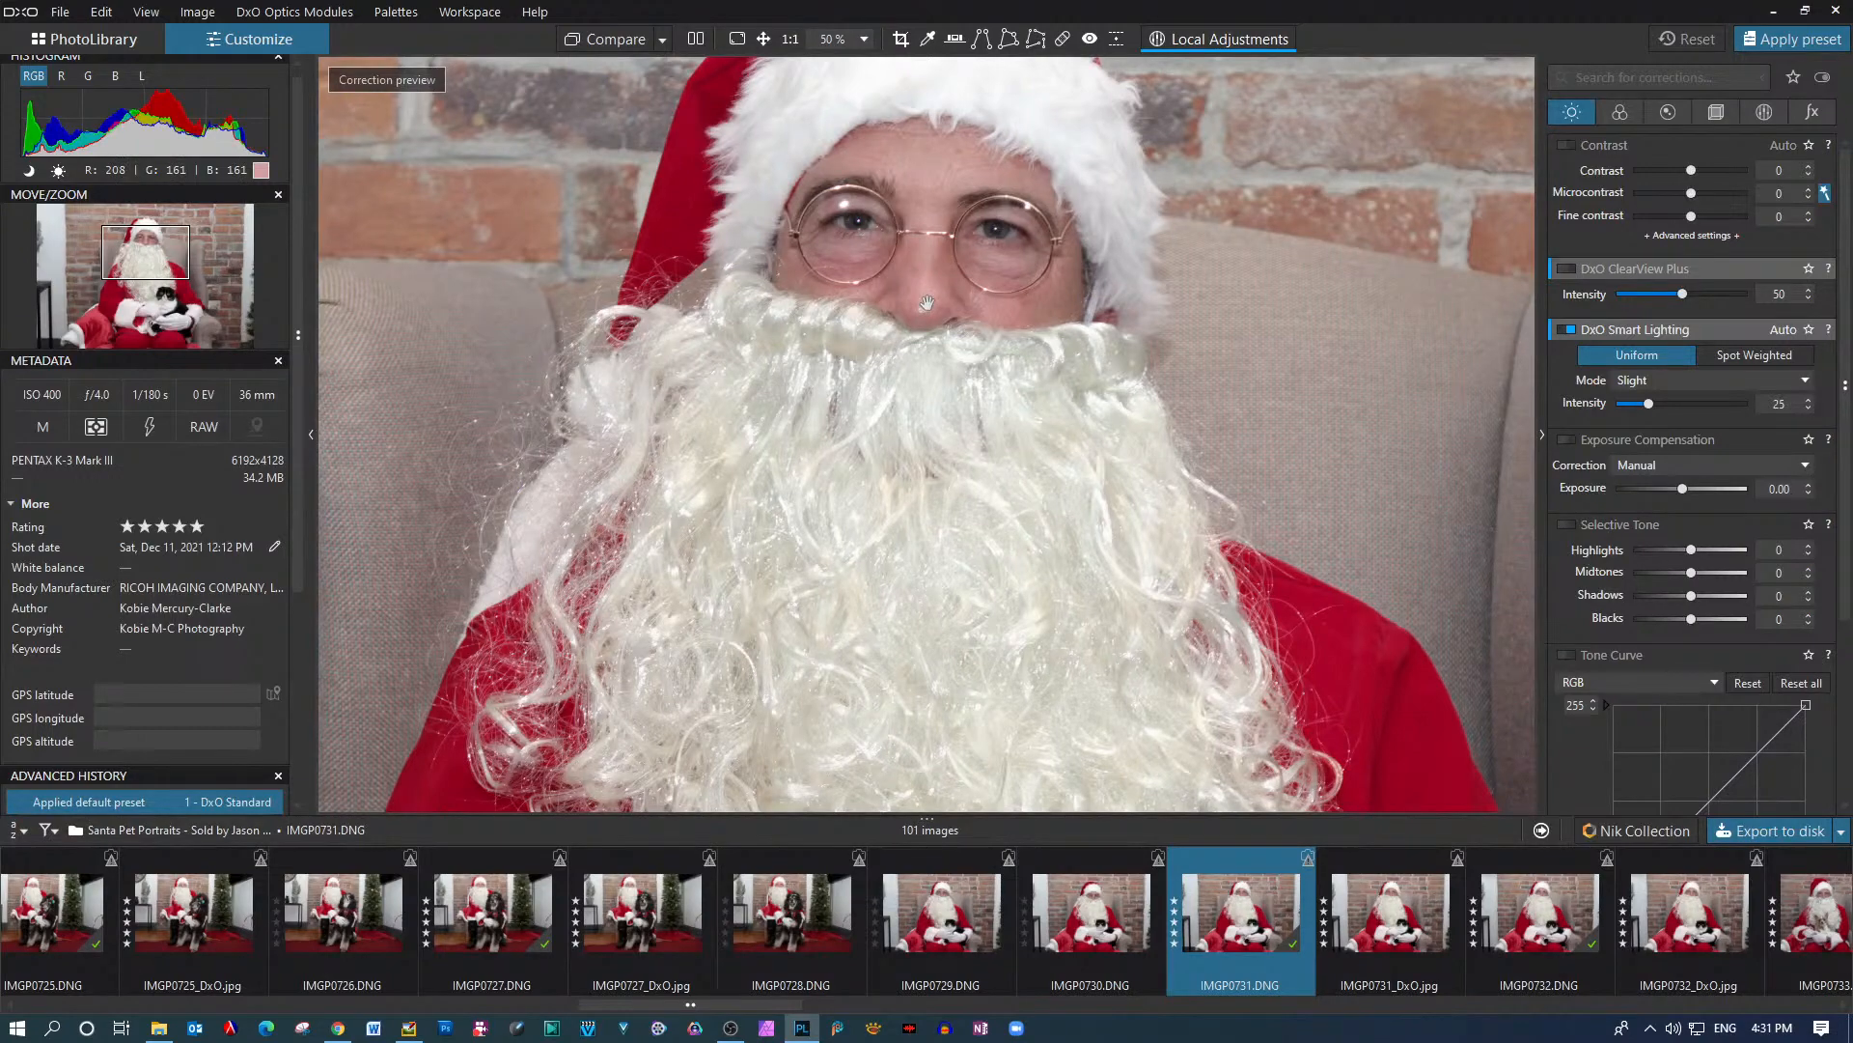
pyautogui.scroll(-4, 976, 504)
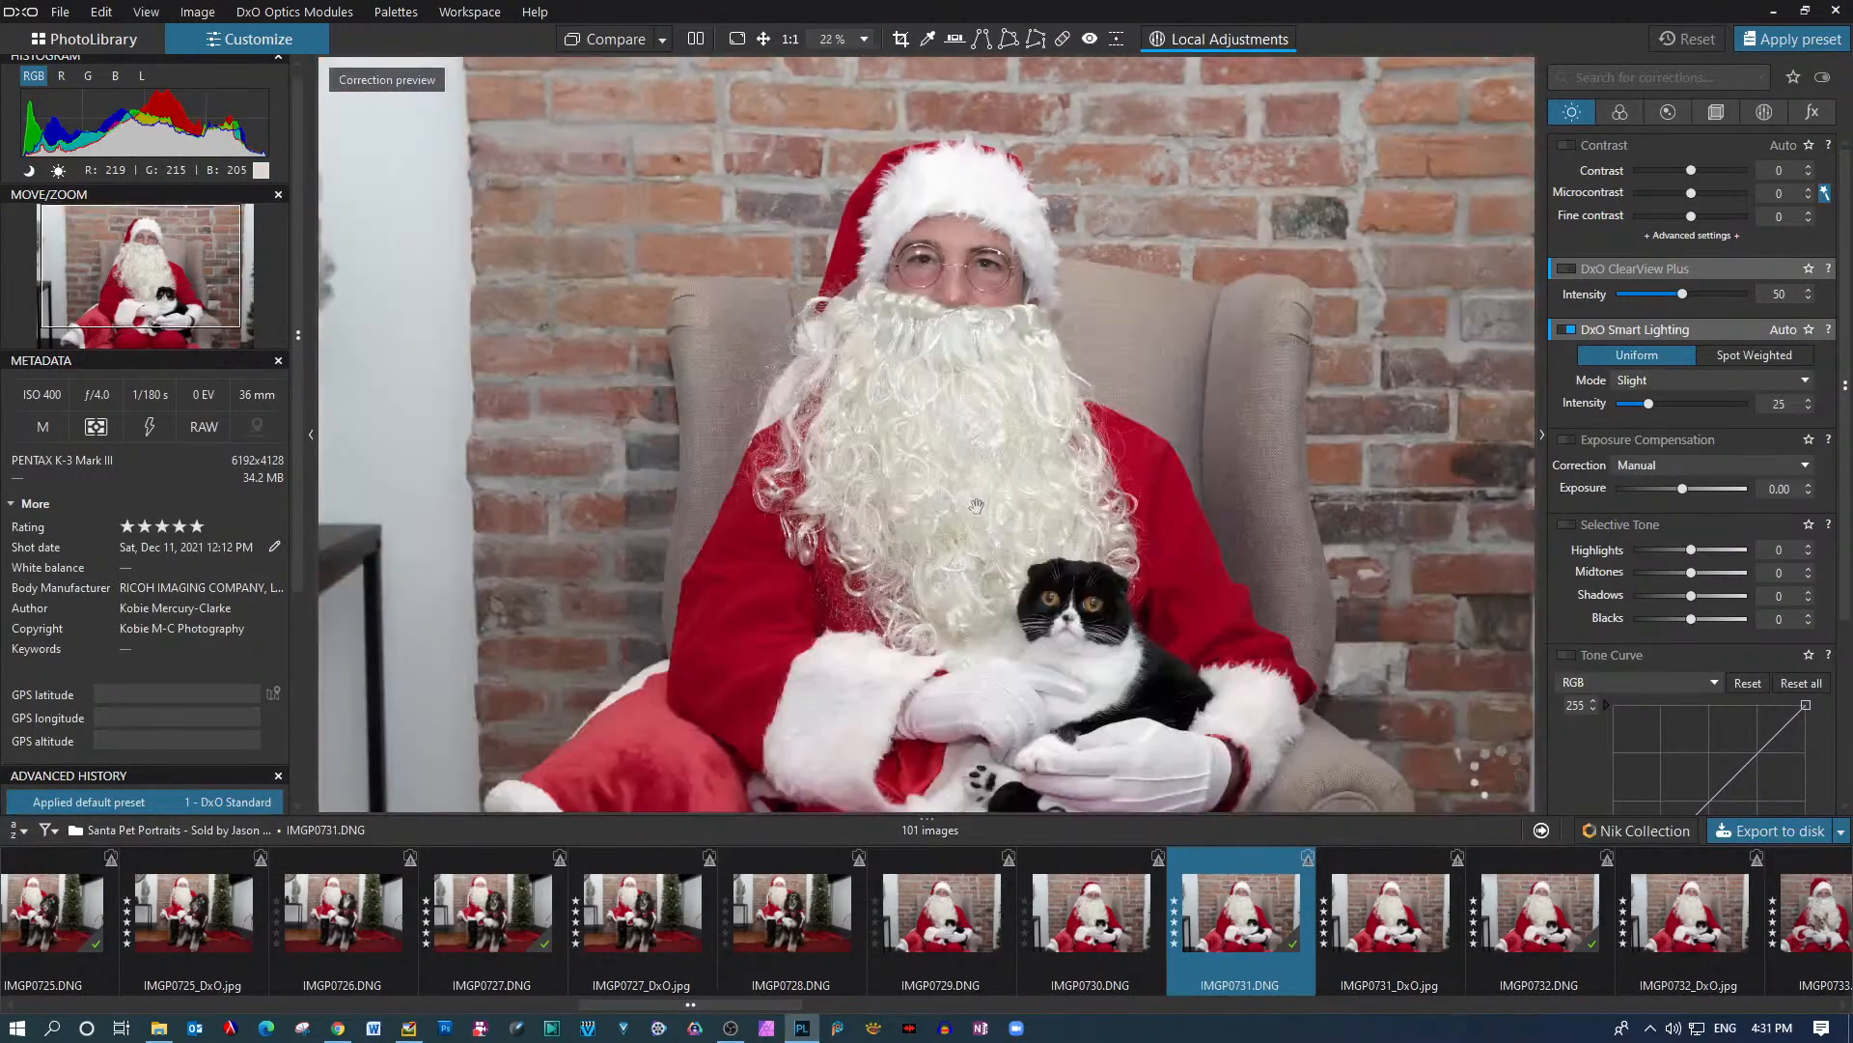
pyautogui.click(782, 912)
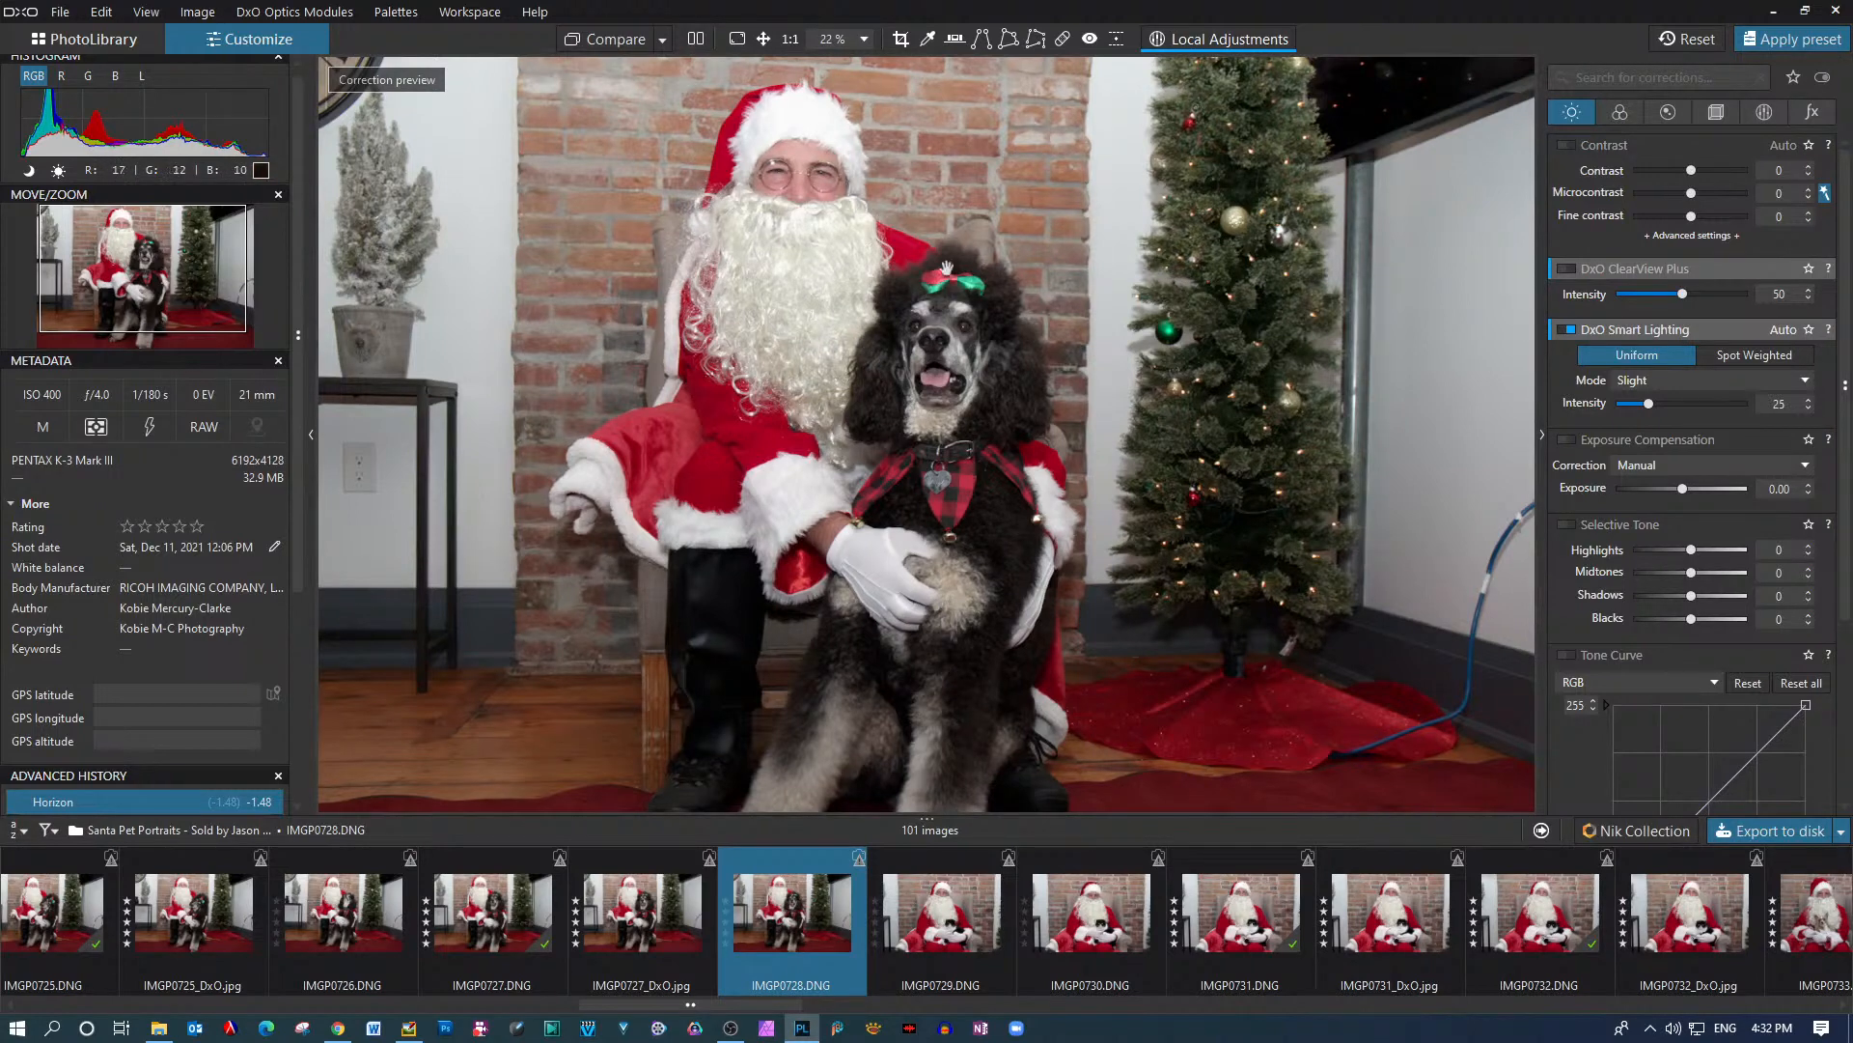
pyautogui.click(1261, 926)
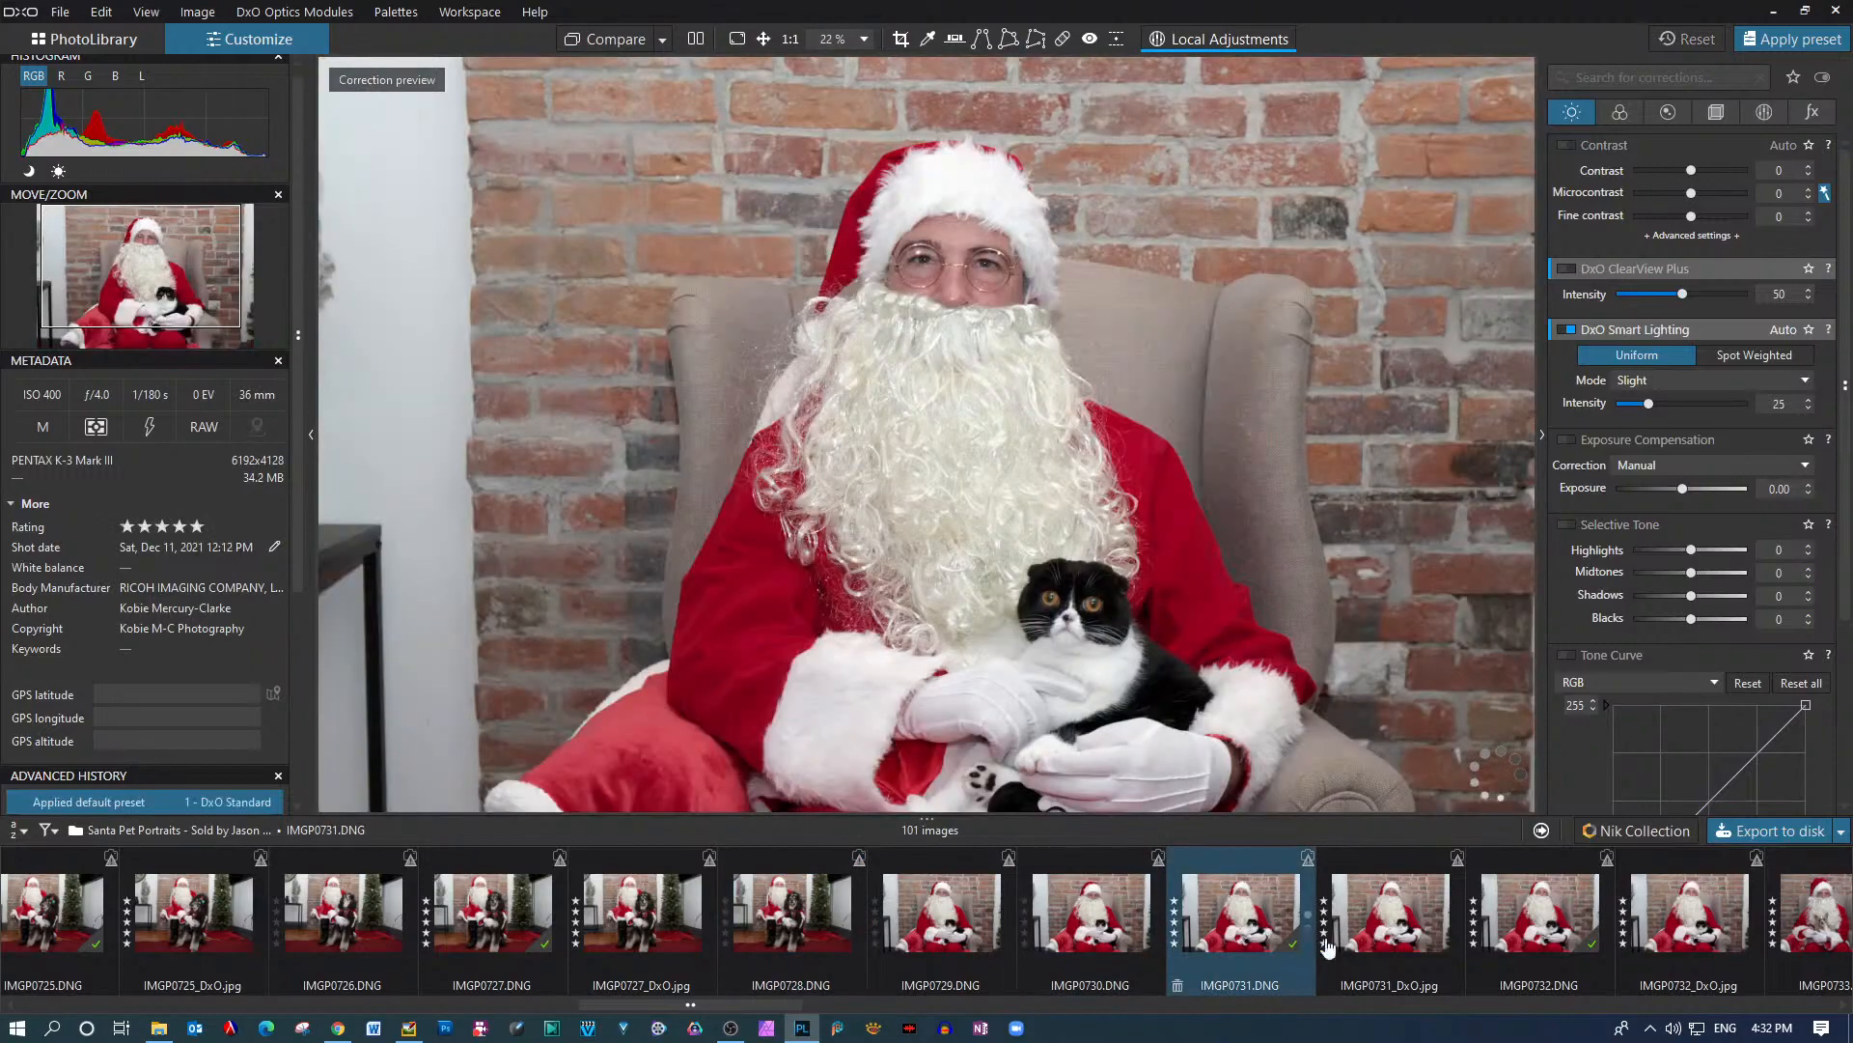
# View the cat portrait IMGP0732.DNG, and compare the Chihuahua portrait IMGP0733.DNG with the exported cat portrait IMGP0732_DxO.jpg
pyautogui.click(1550, 947)
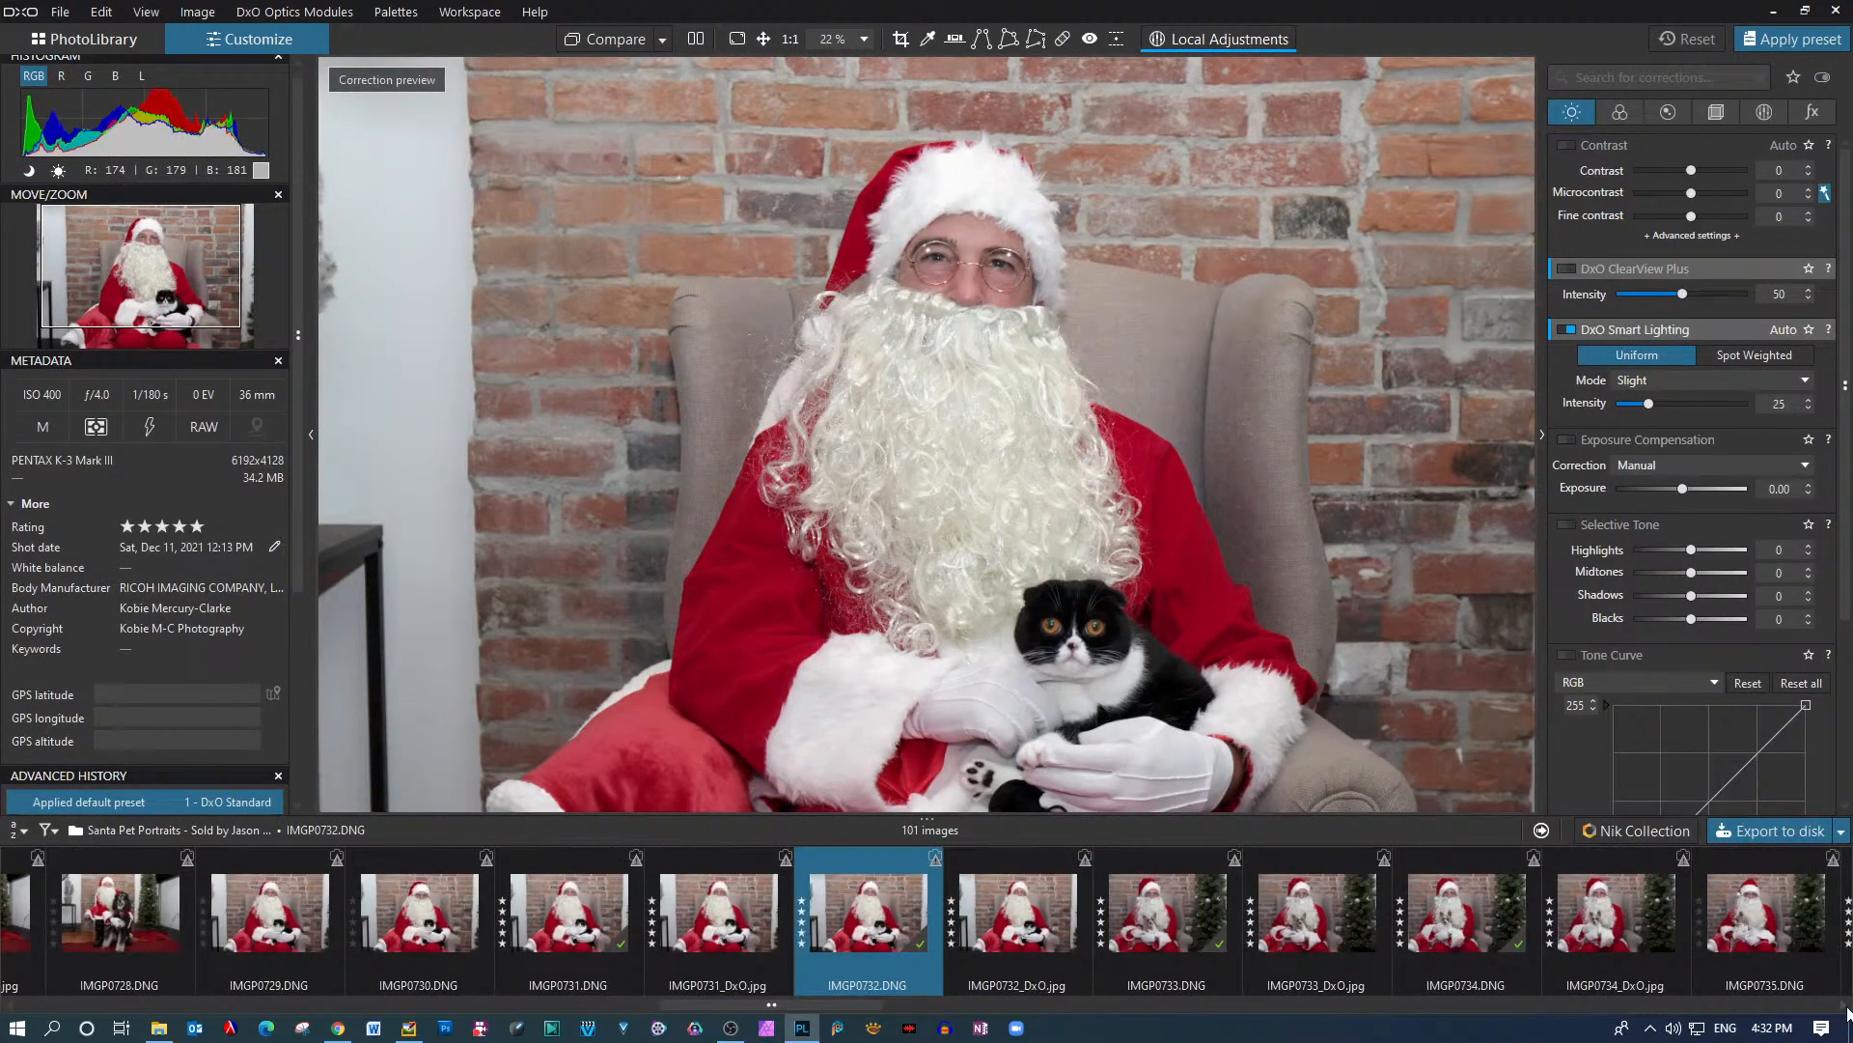
pyautogui.click(1847, 1007)
pyautogui.click(1847, 1007)
pyautogui.click(1846, 1007)
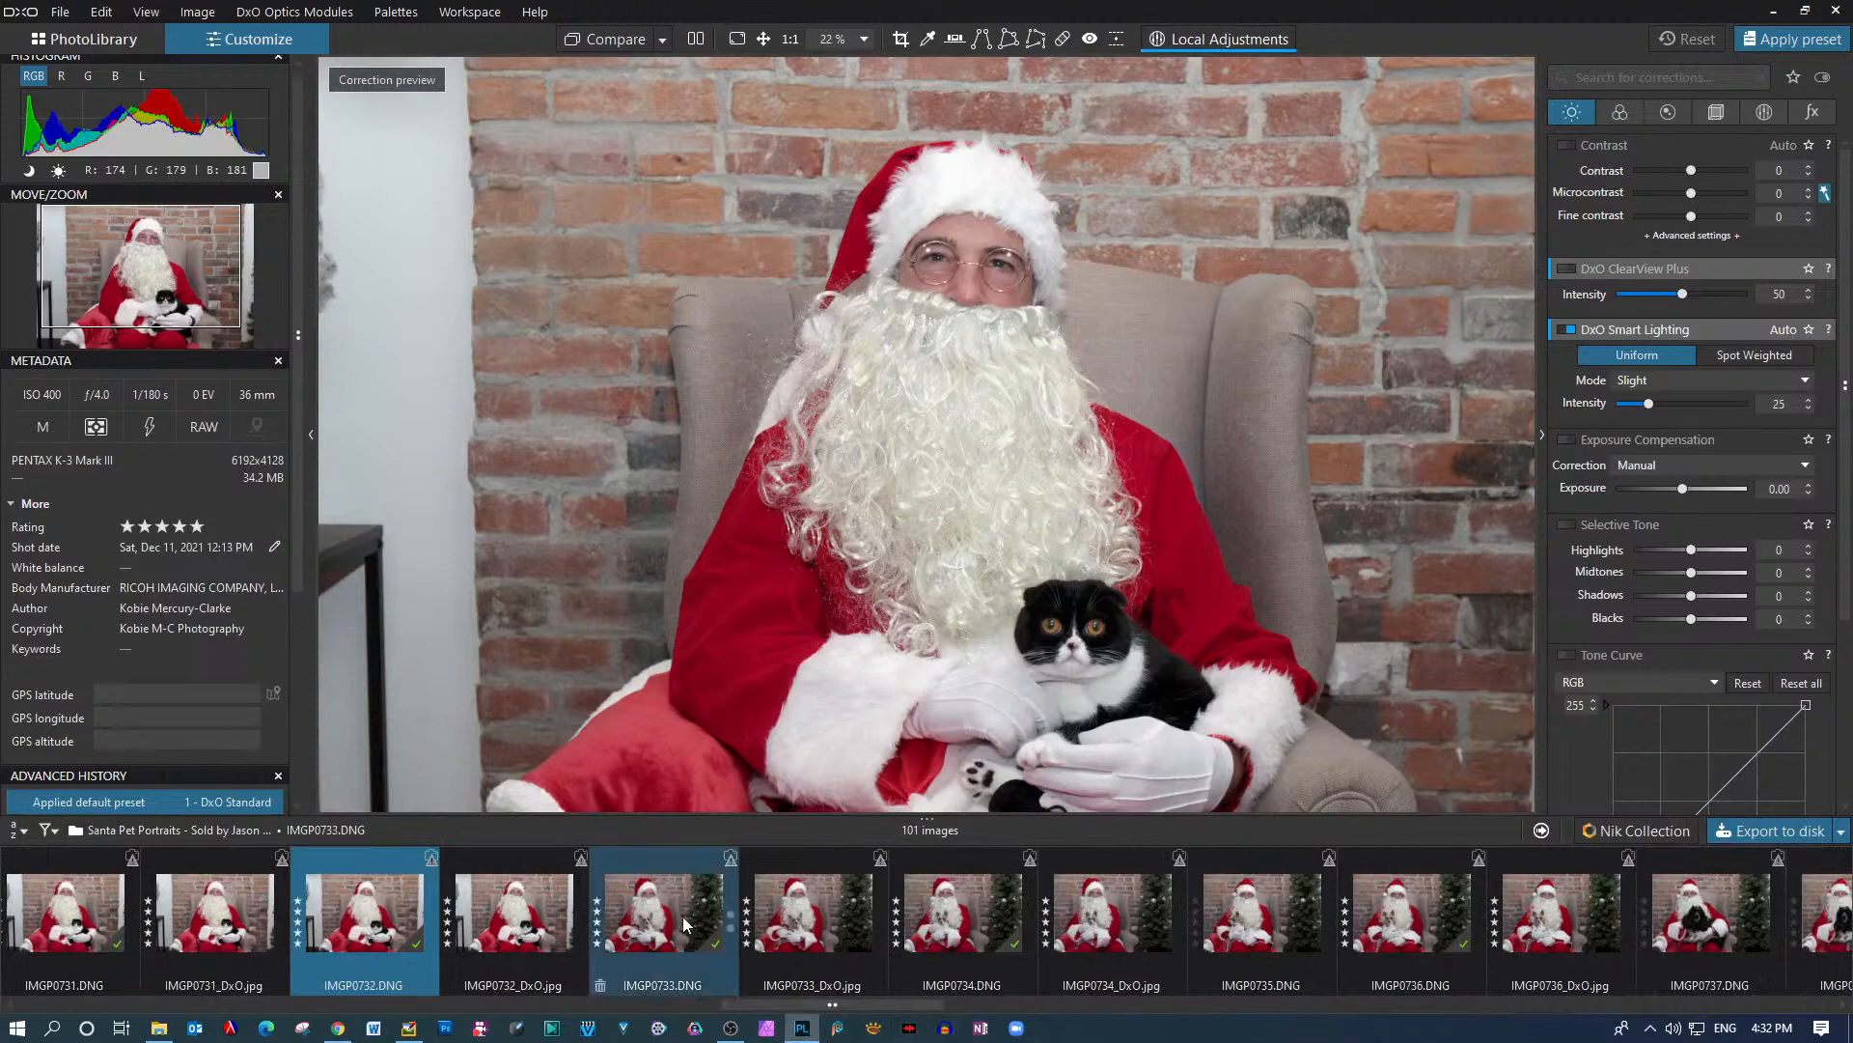
pyautogui.moveTo(683, 923)
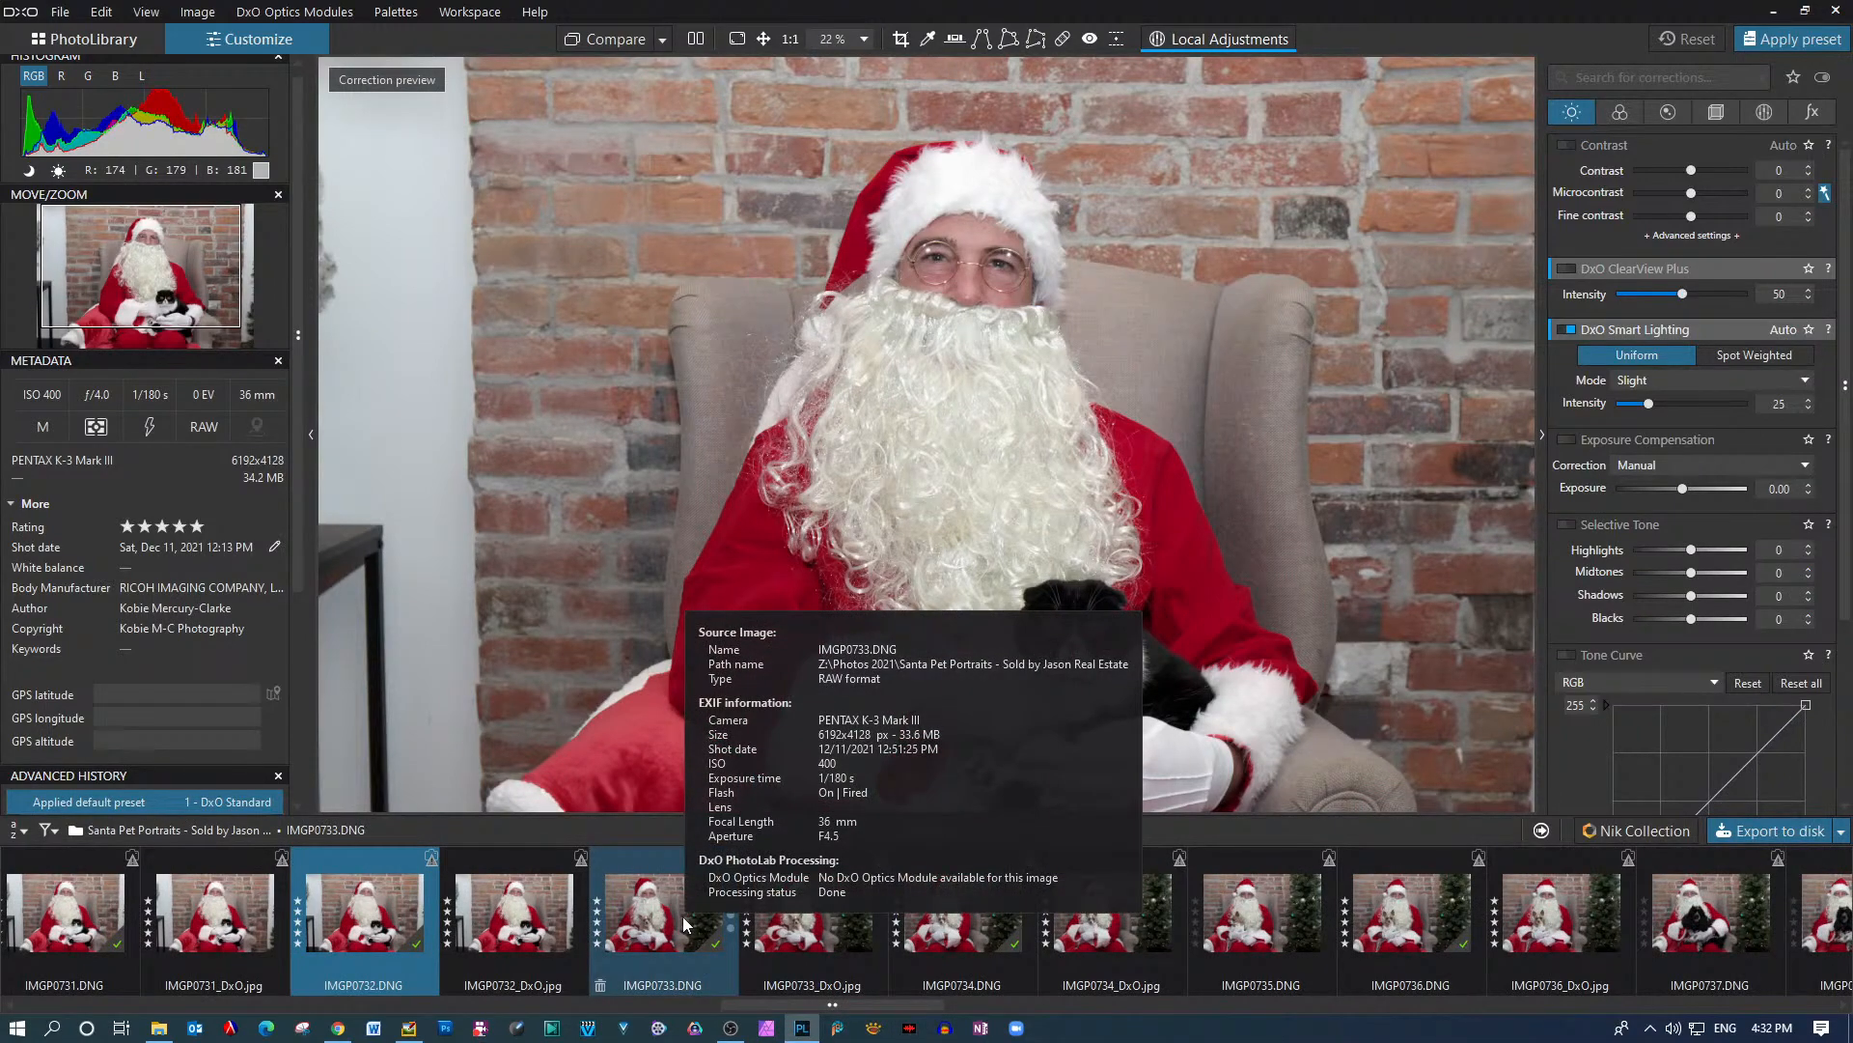
pyautogui.click(683, 924)
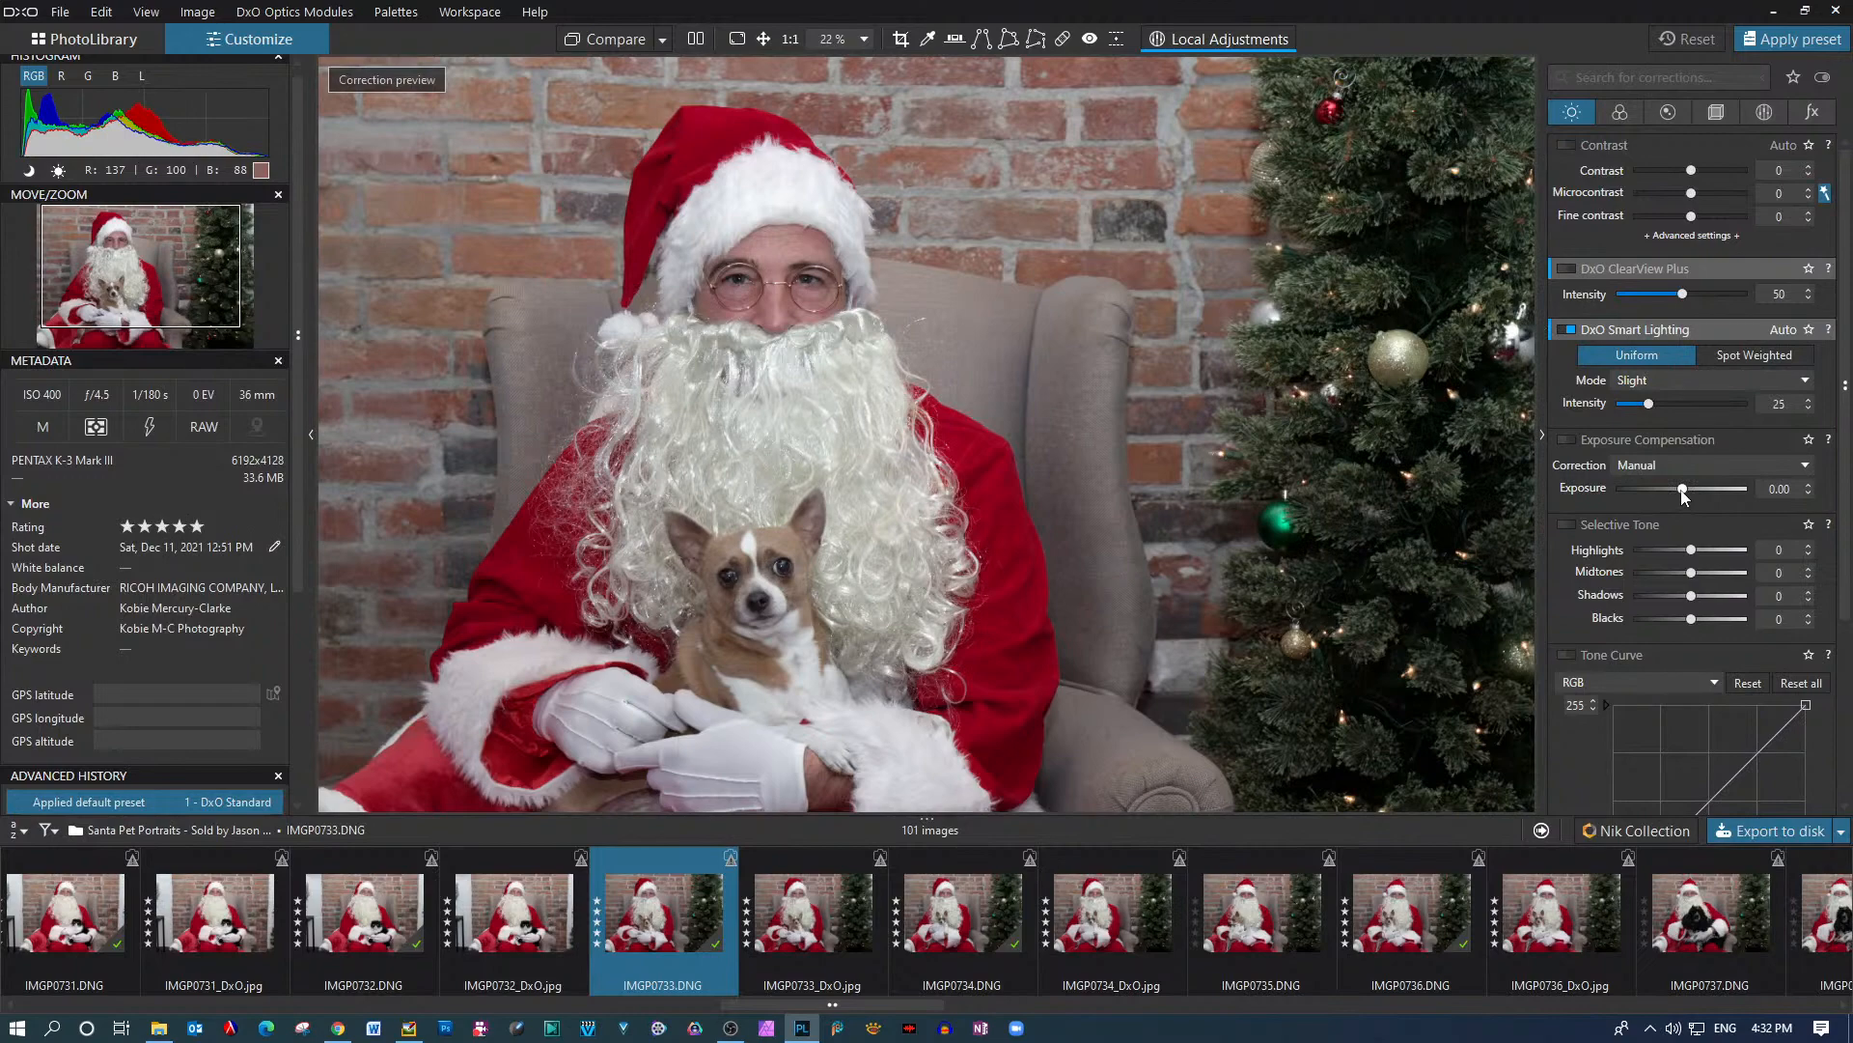
pyautogui.click(525, 898)
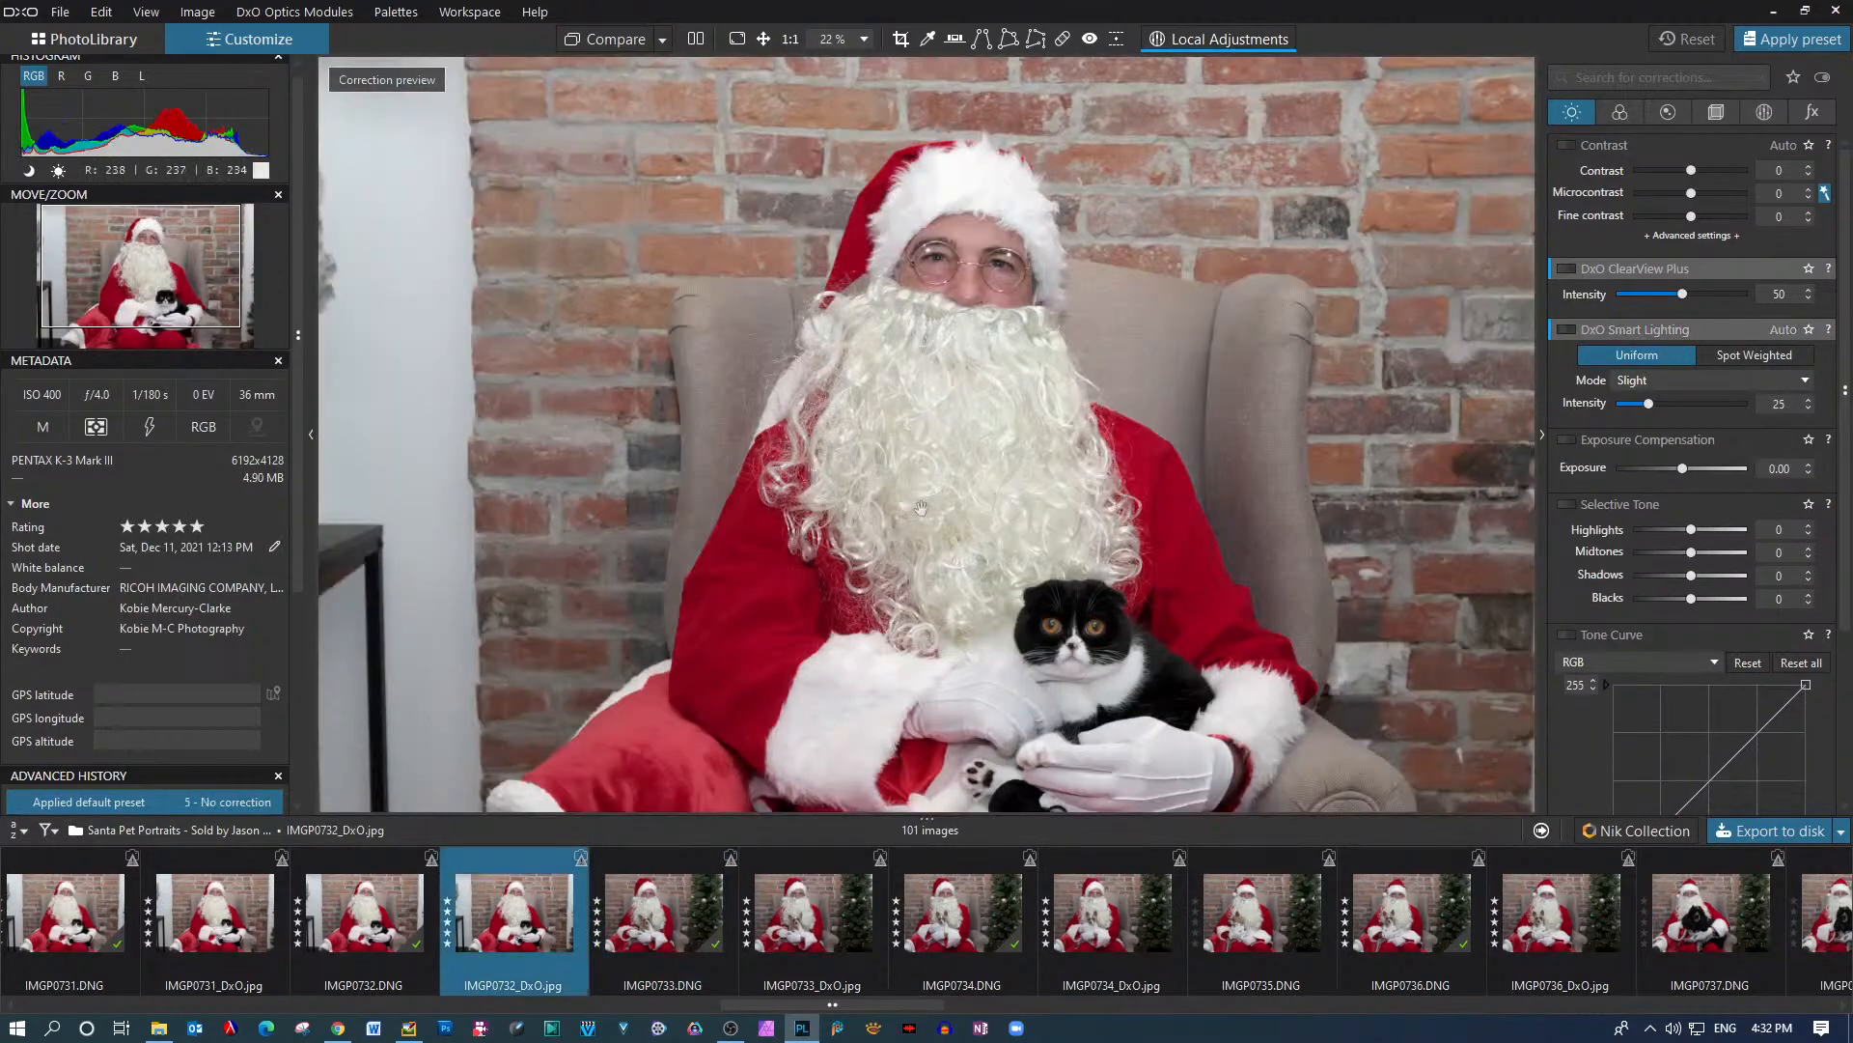
pyautogui.click(666, 928)
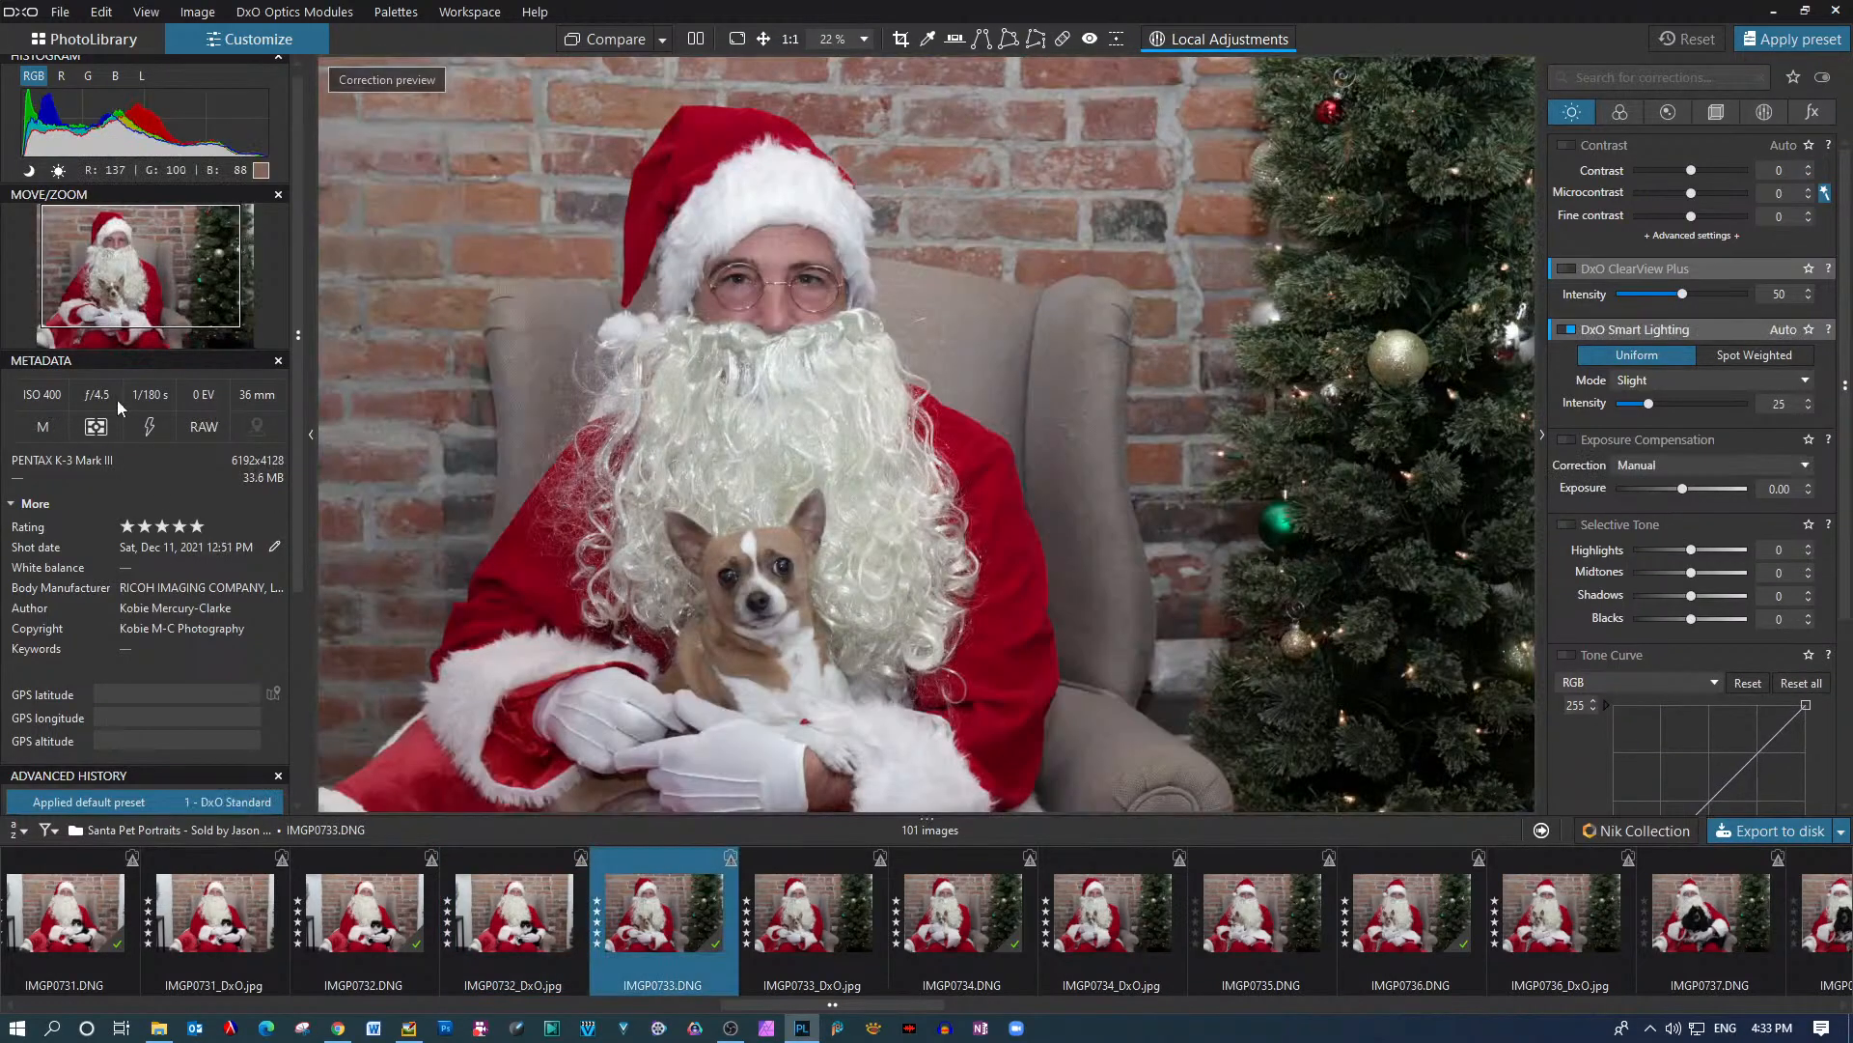
# Set the exposure compensation of IMGP0733.DNG to 0.50 and compare its brightness with IMGP0732_DxO.jpg
pyautogui.click(1810, 486)
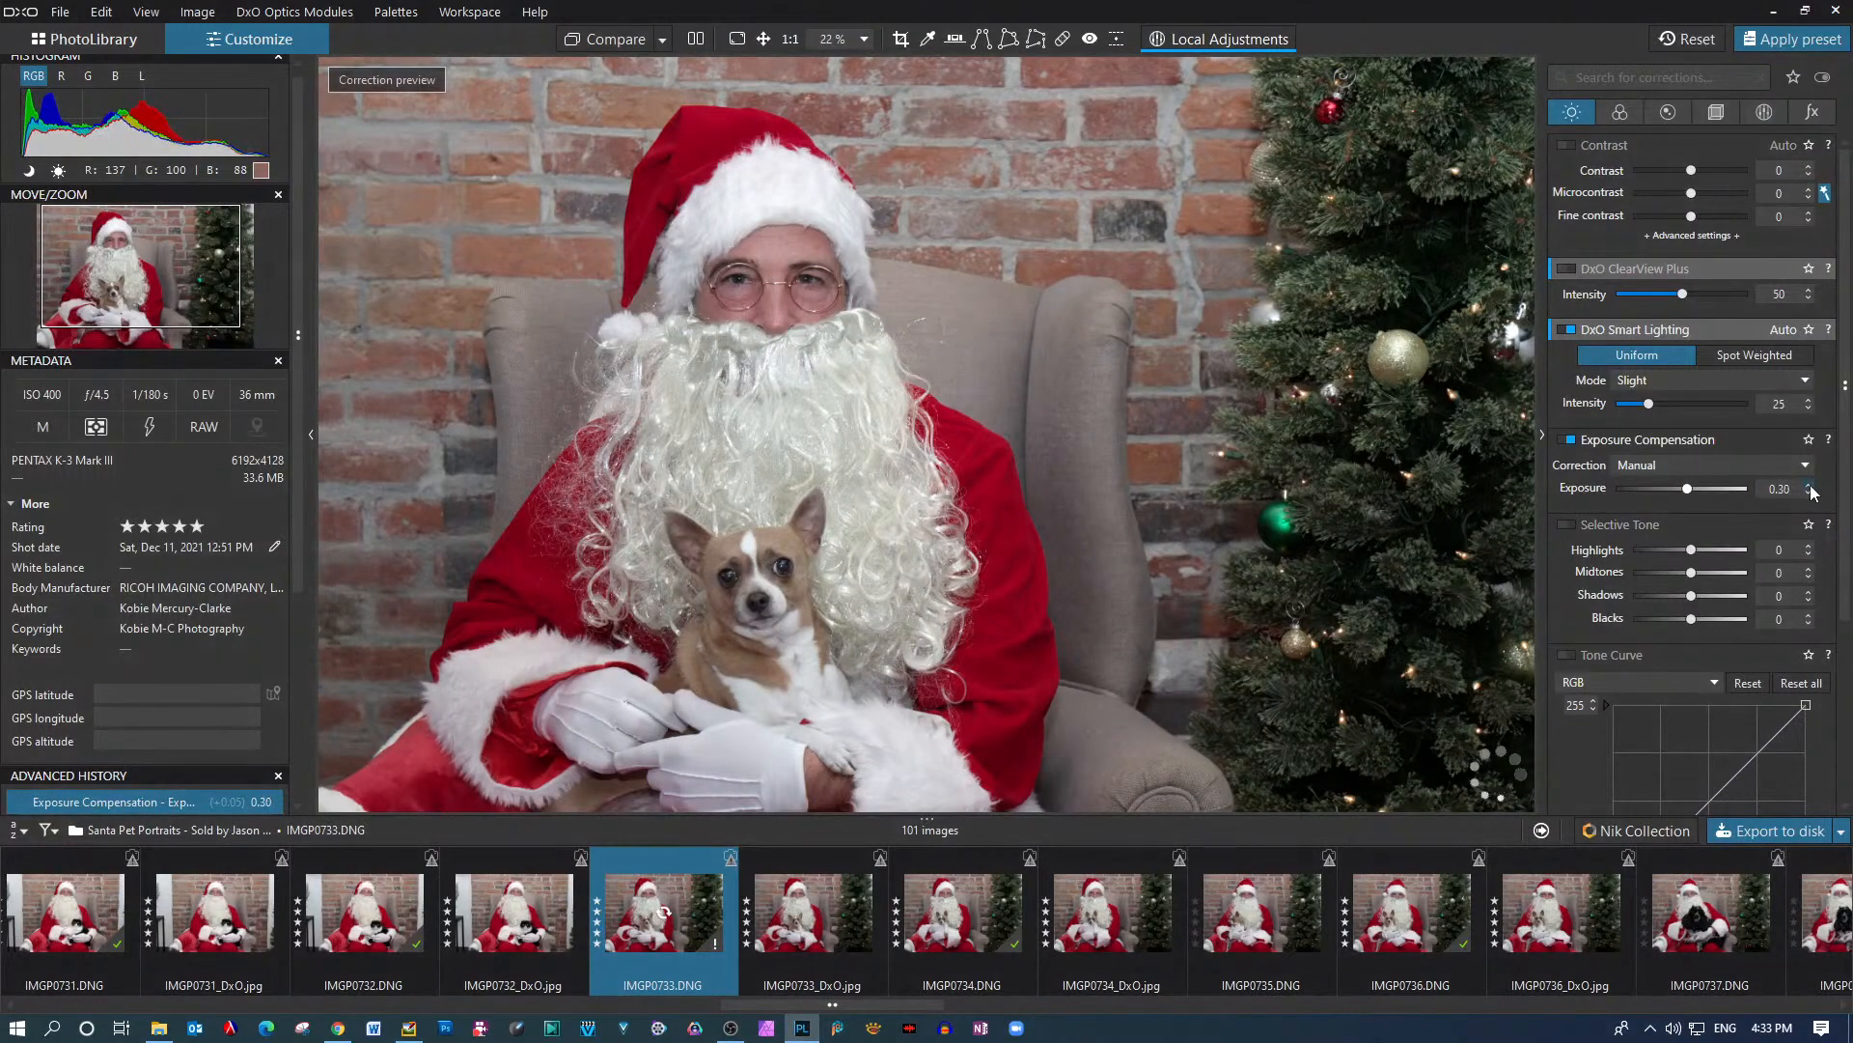
pyautogui.click(1810, 485)
pyautogui.click(1810, 485)
pyautogui.click(1810, 486)
pyautogui.click(1810, 485)
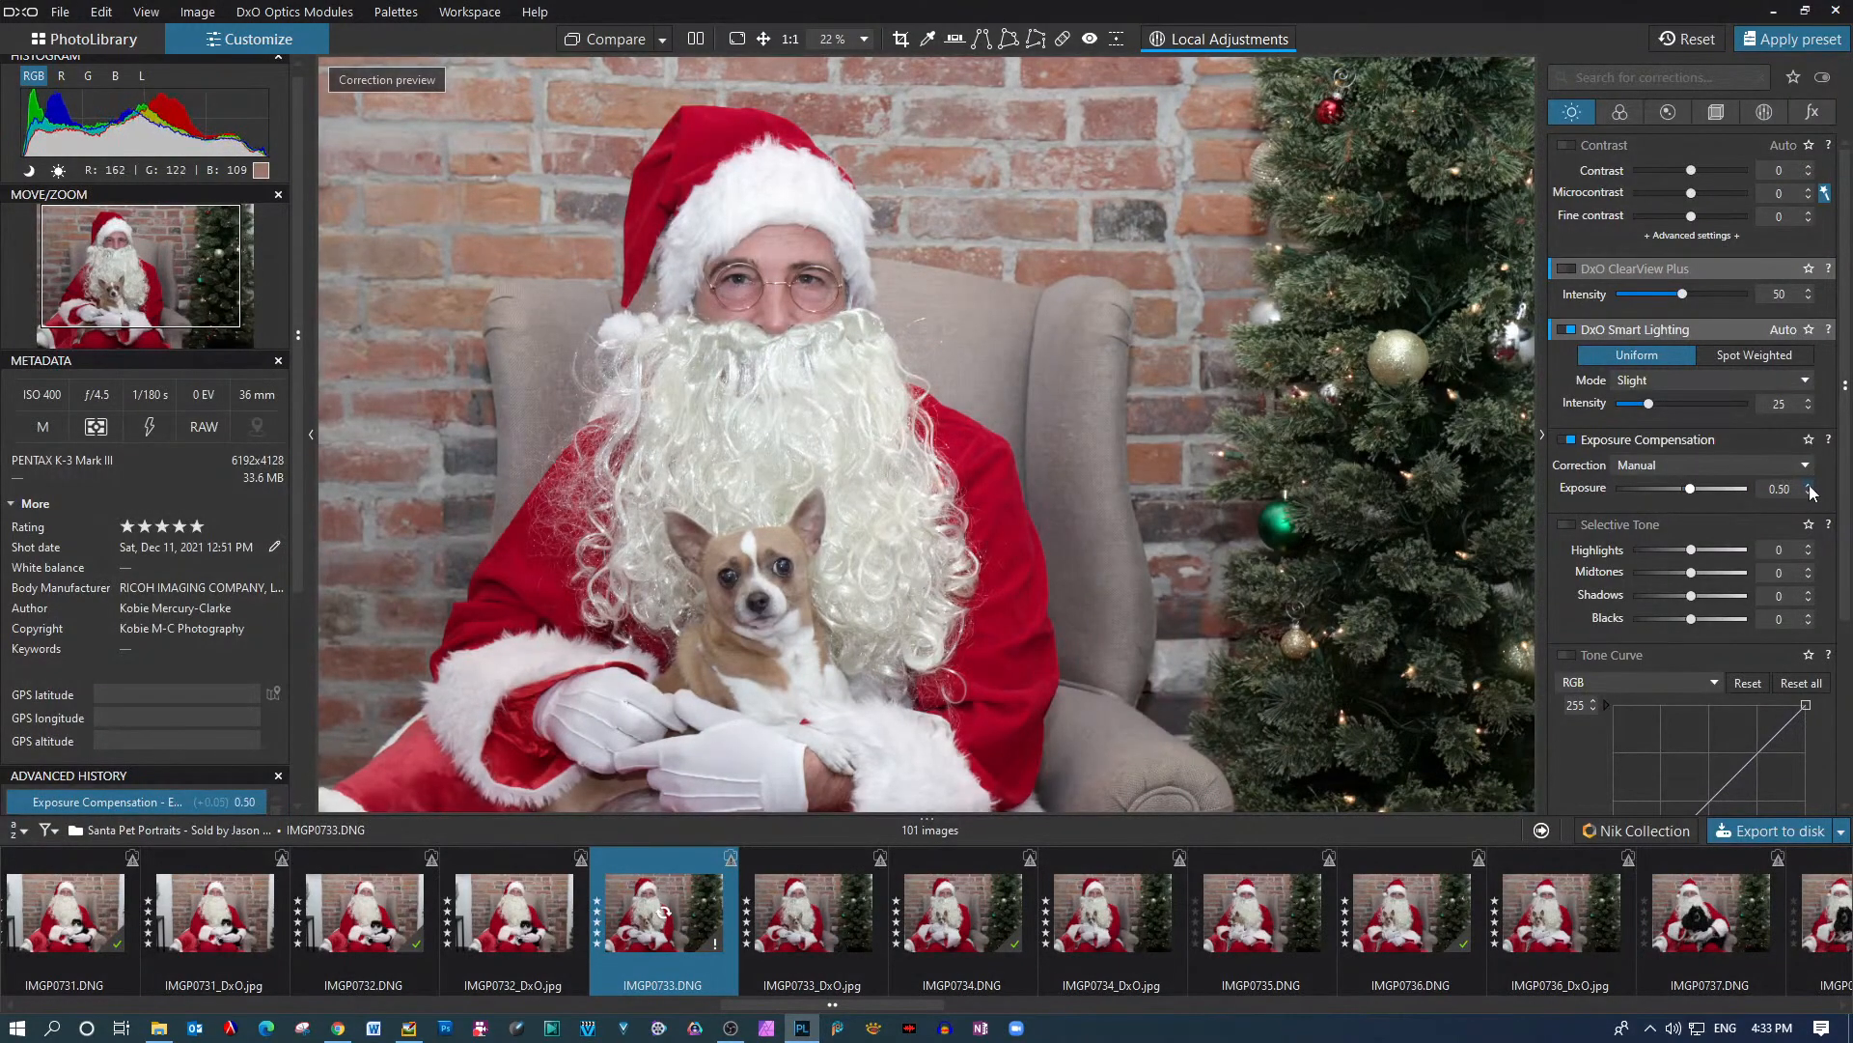
pyautogui.press('Left')
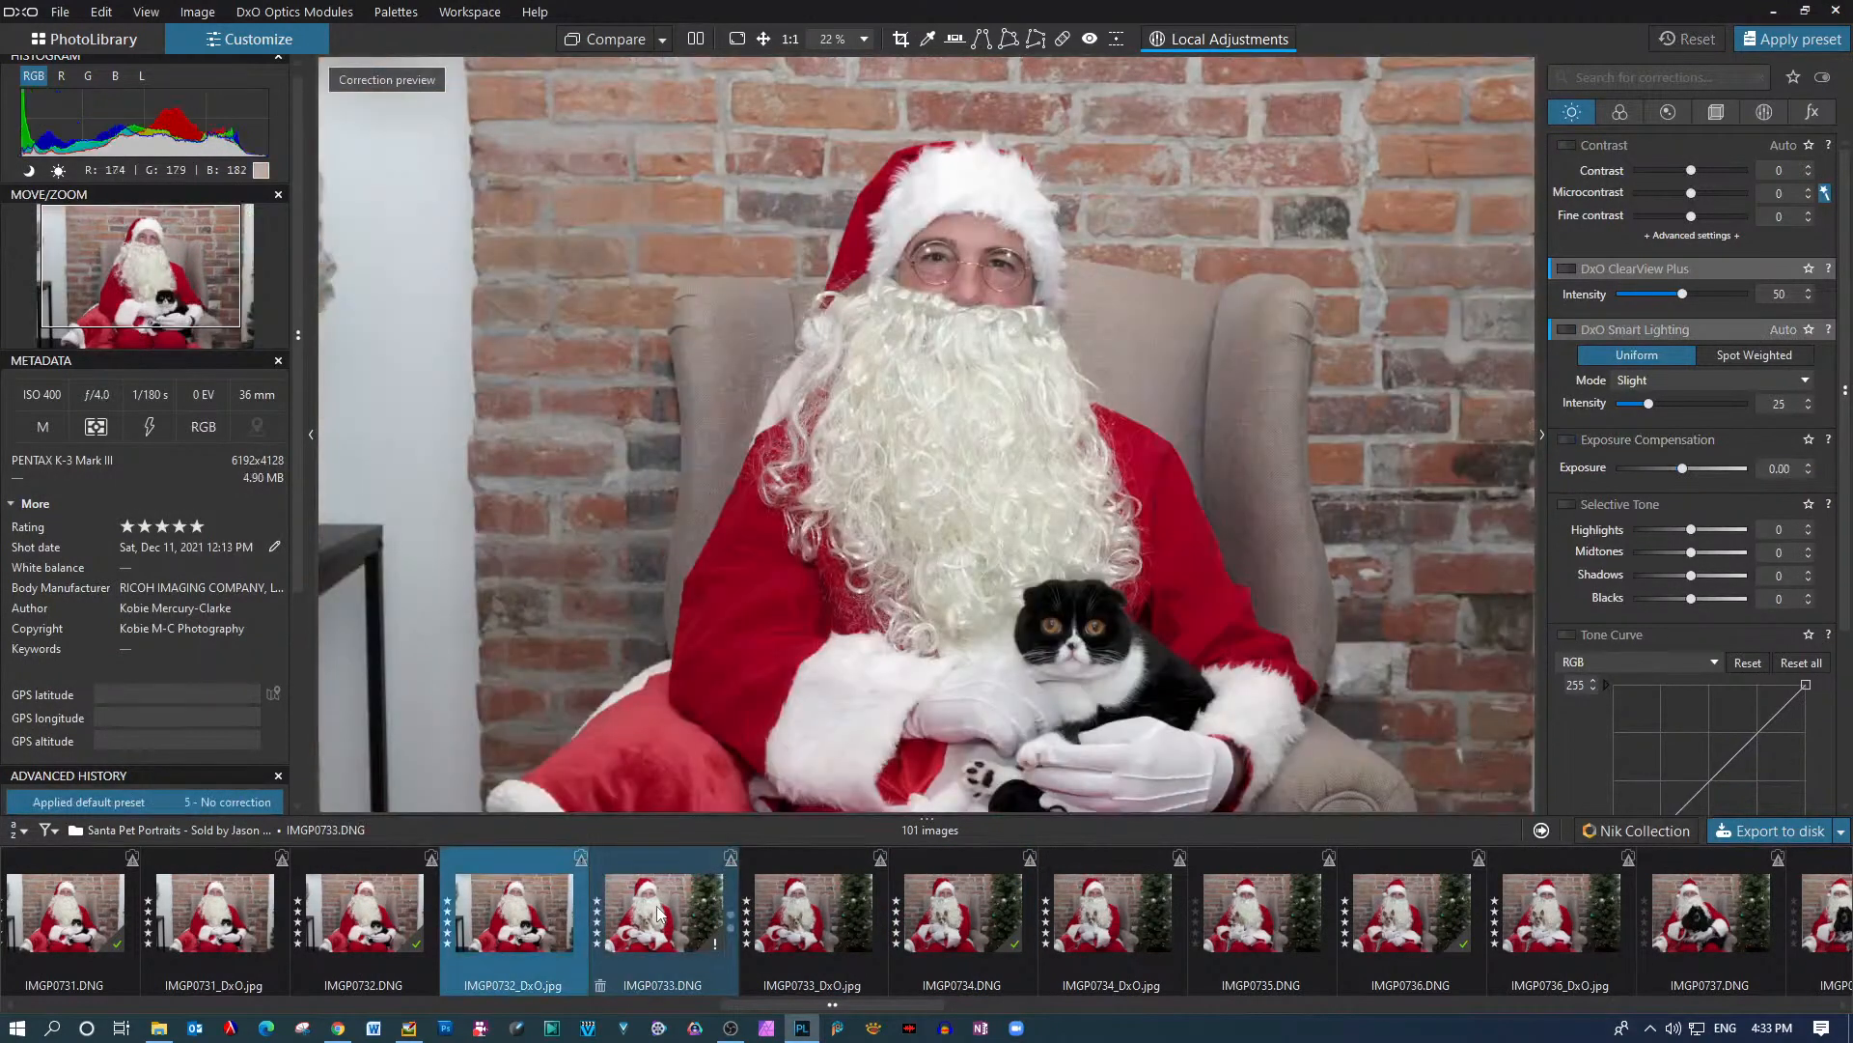
pyautogui.click(656, 912)
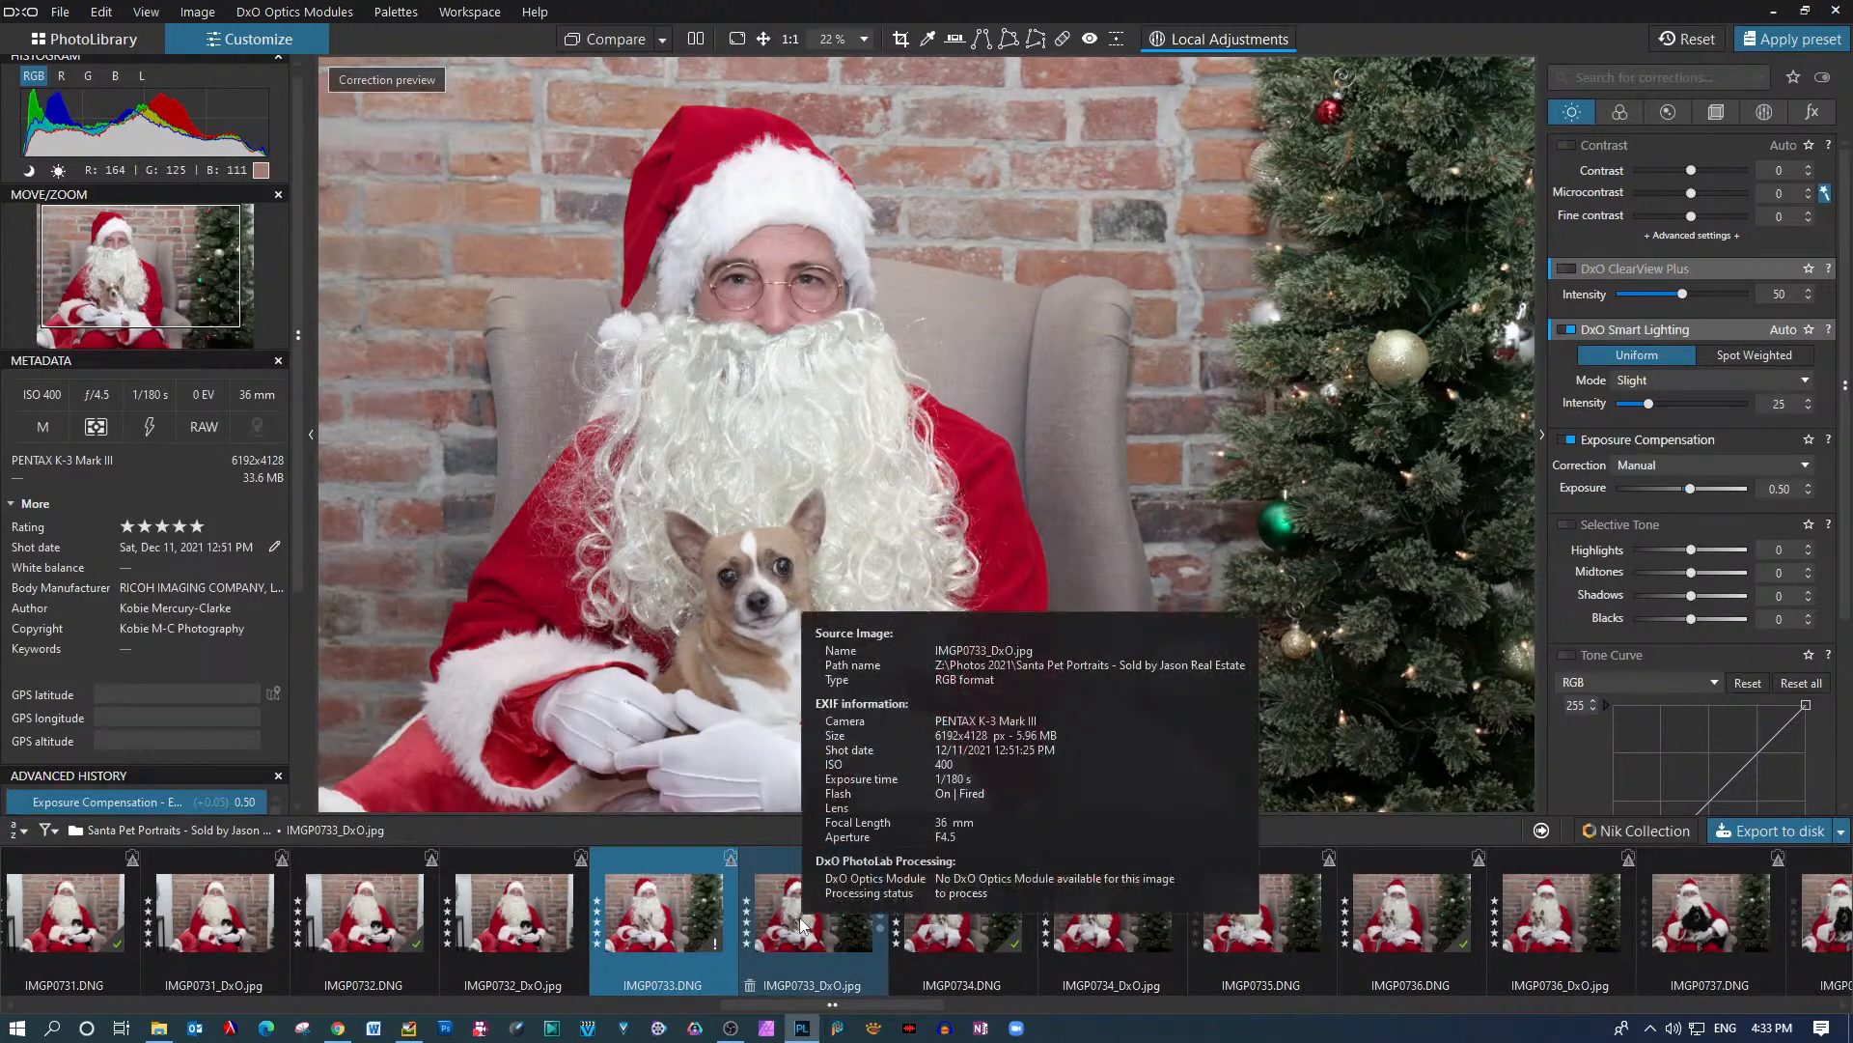
# Export IMGP0733.DNG as a full-size JPEG at quality 90 to the original image folder, overwriting IMGP0733_DxO.jpg
pyautogui.click(1765, 830)
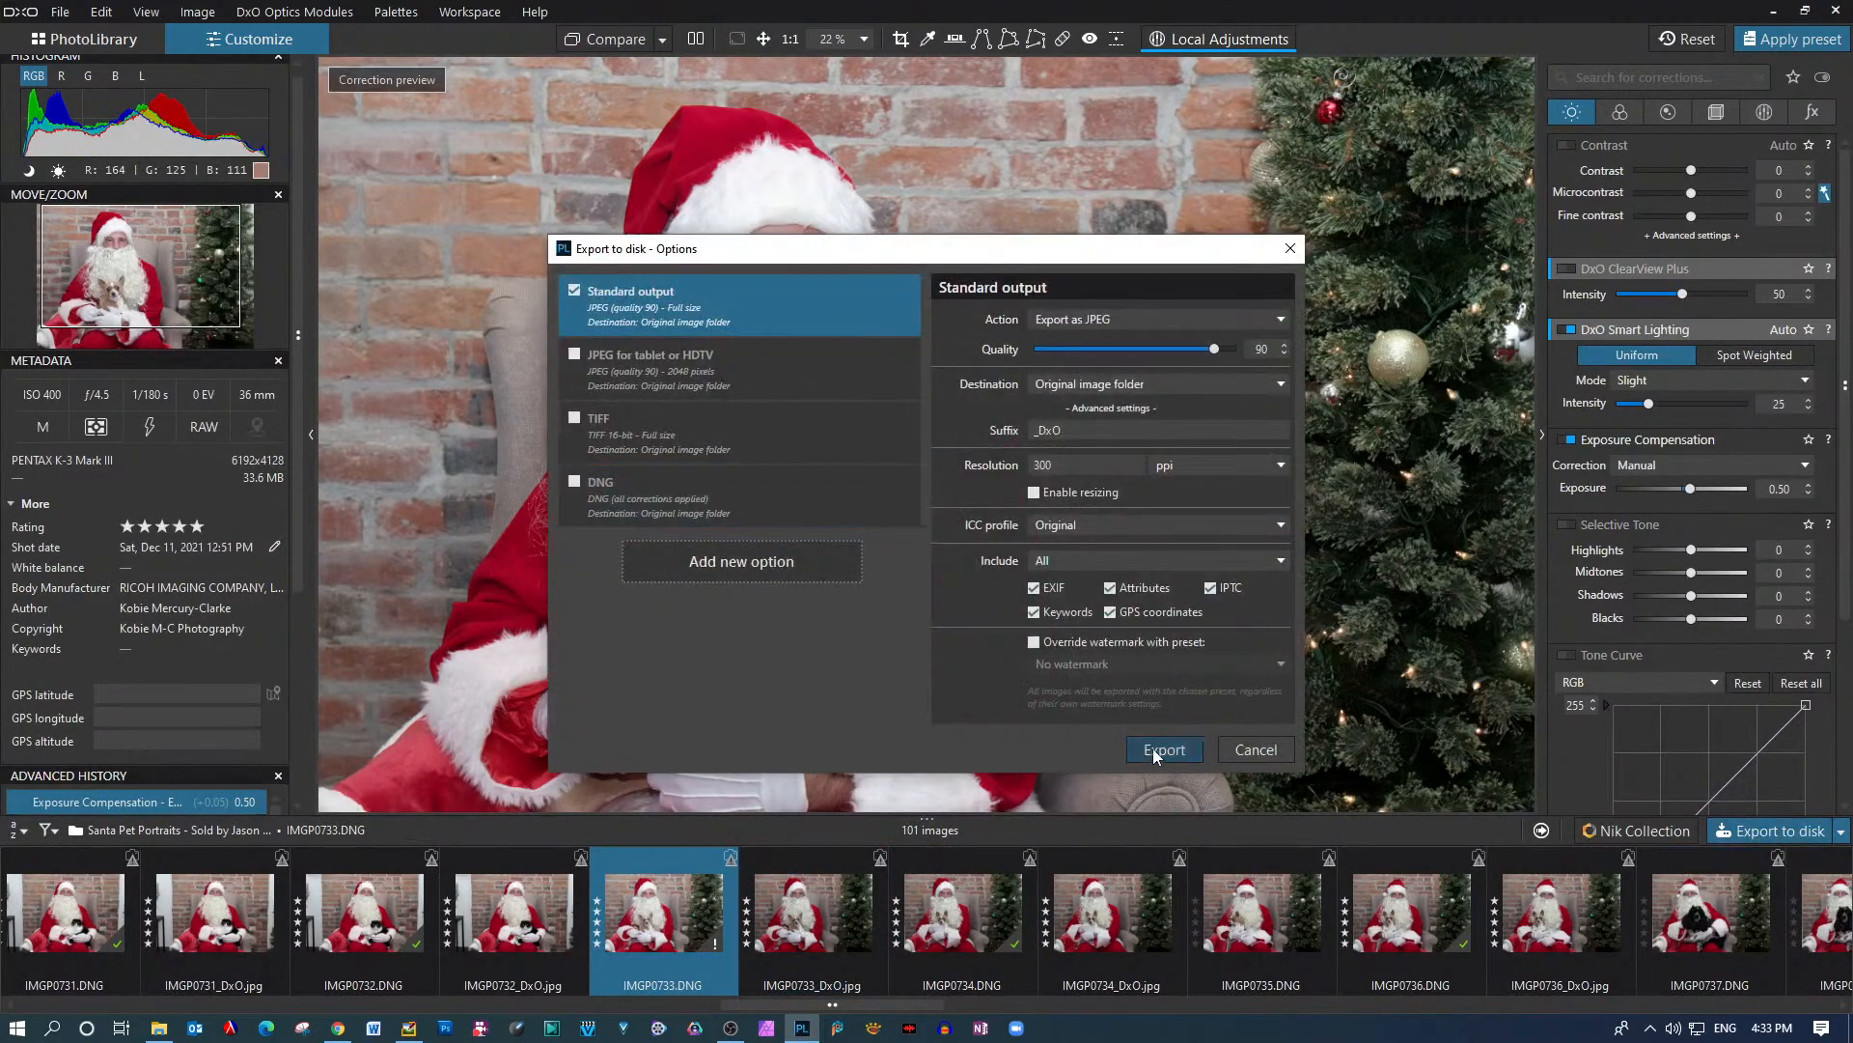
pyautogui.click(1159, 749)
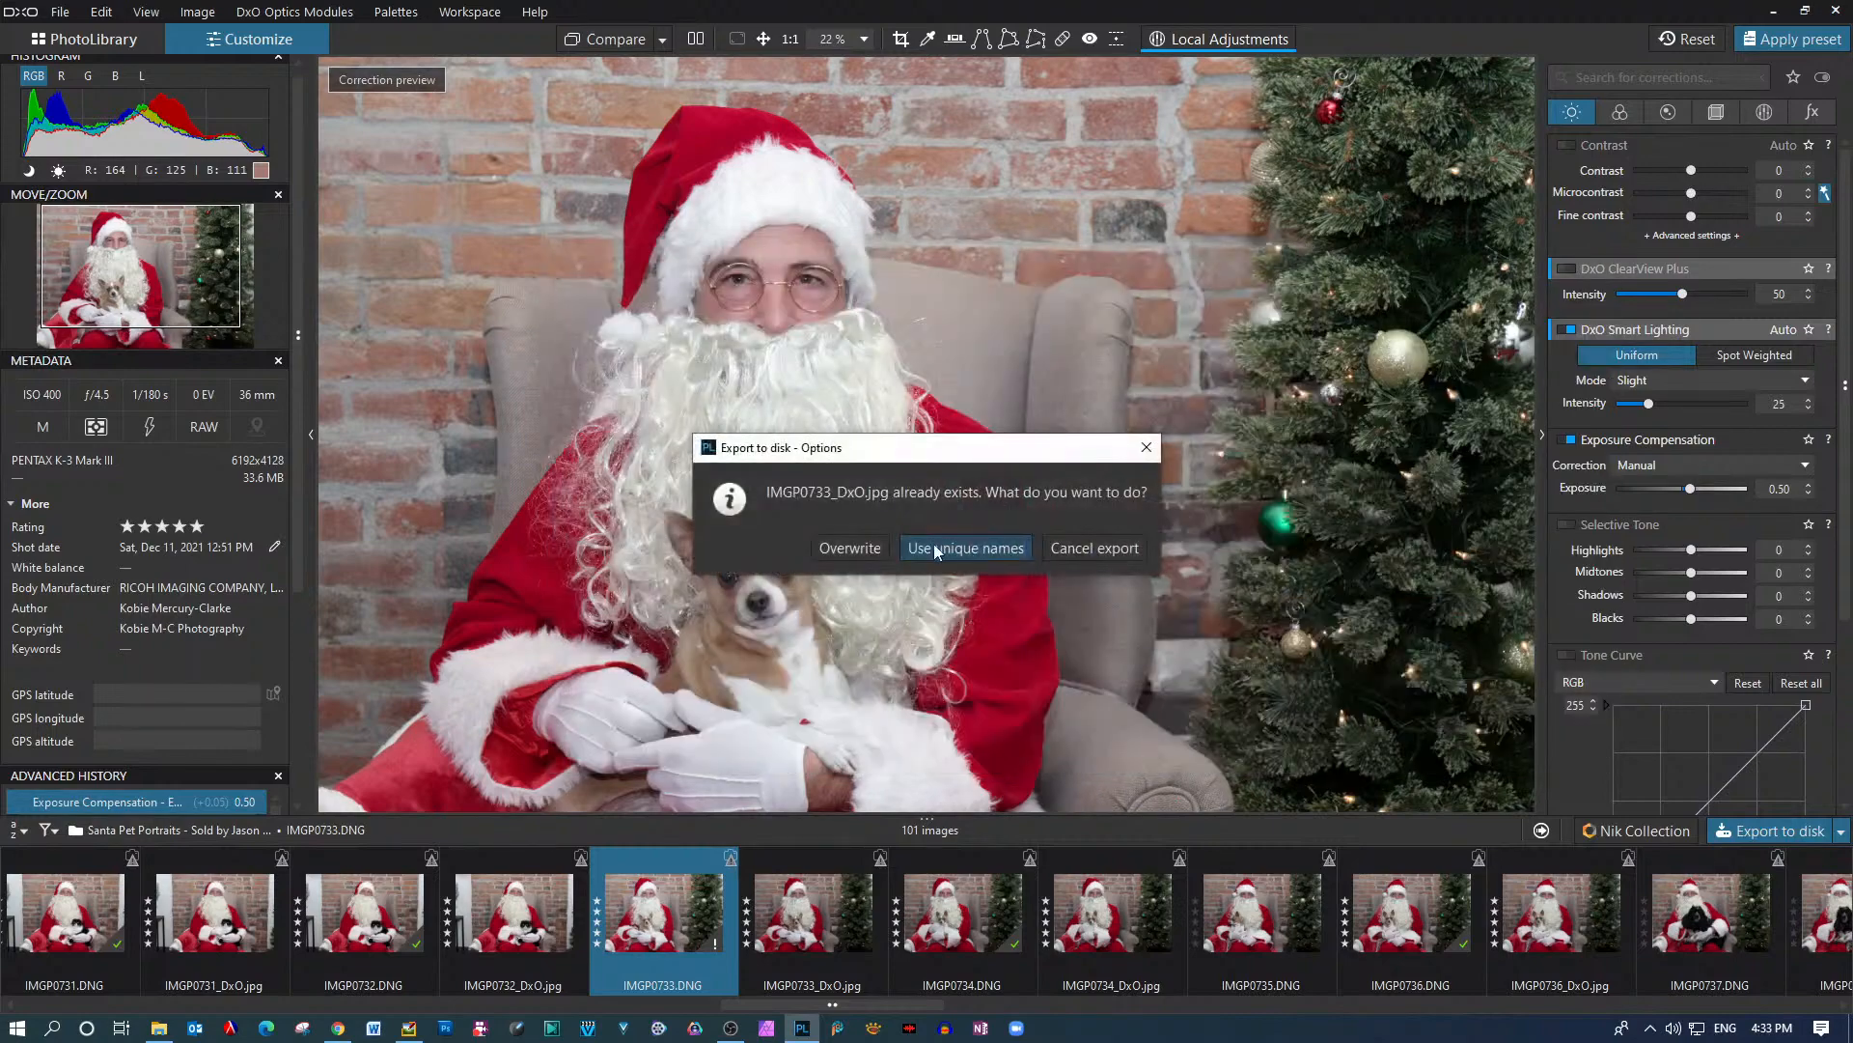
pyautogui.click(845, 551)
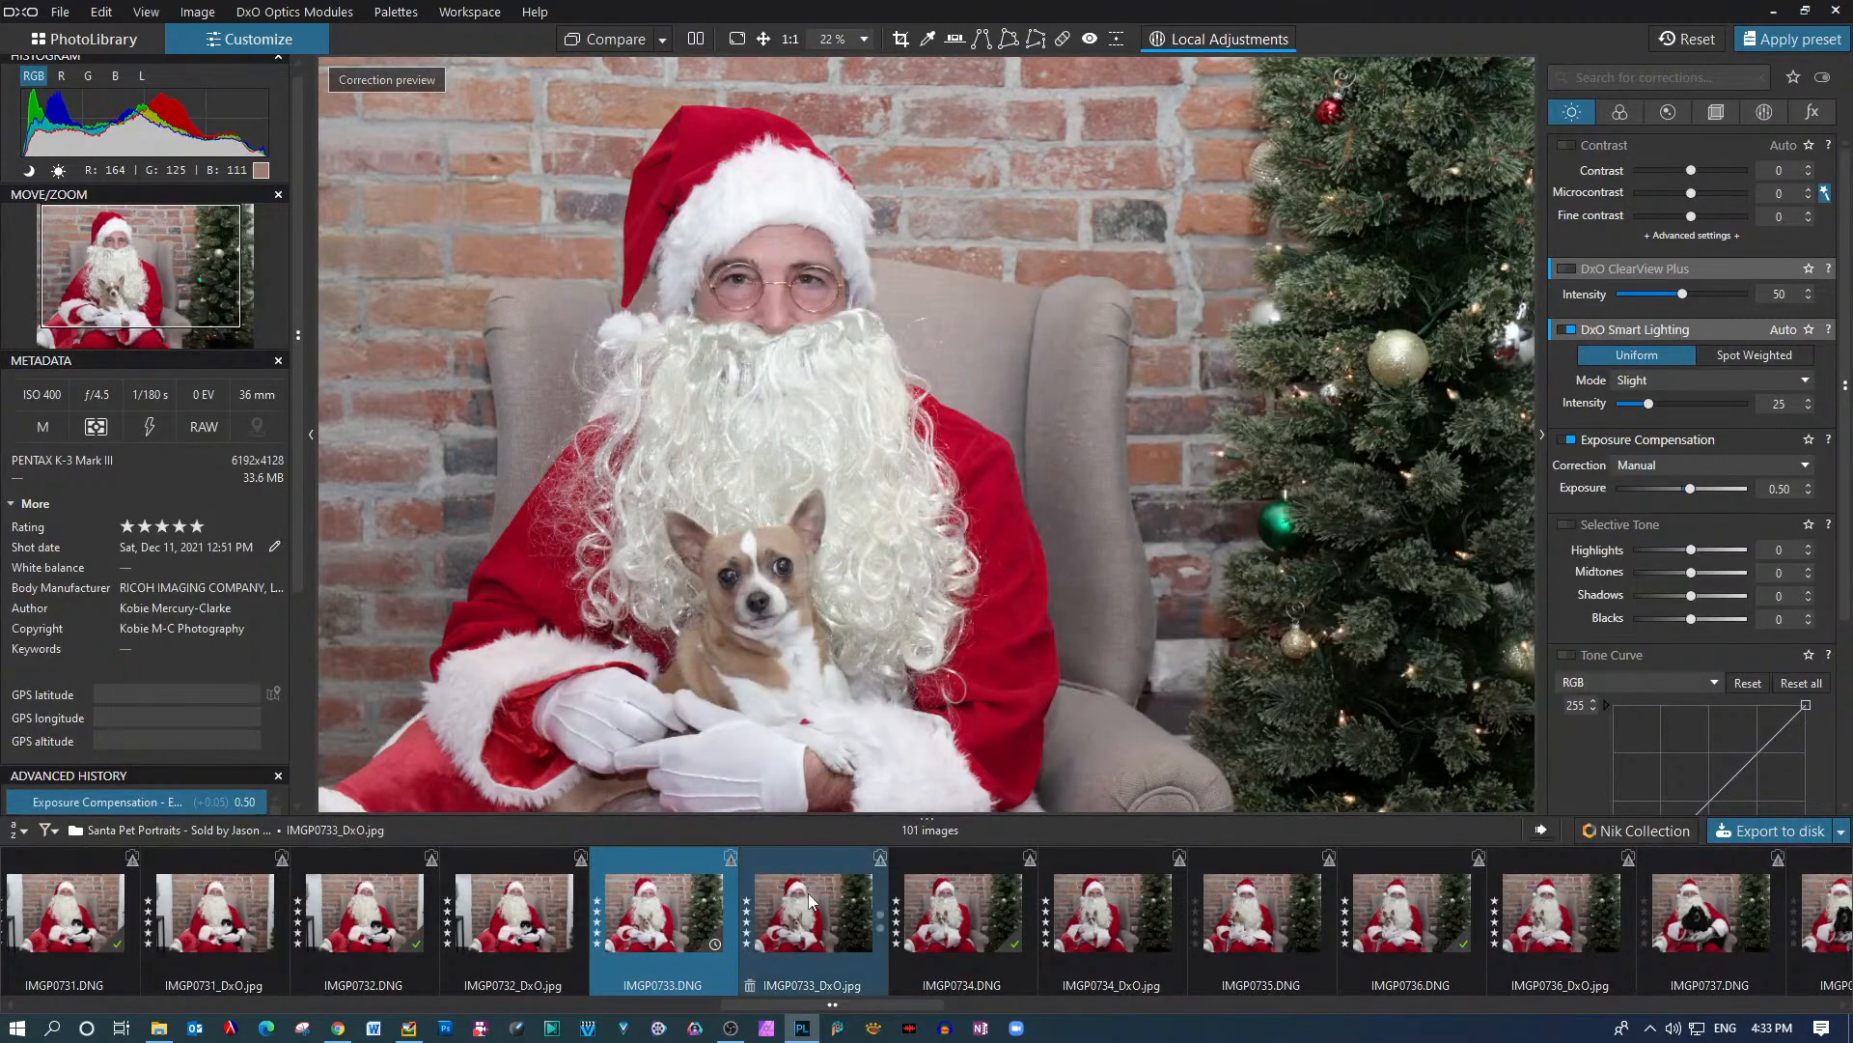
# Set the exposure compensation of the Chihuahua portrait IMGP0734.DNG to 0.50
pyautogui.click(970, 912)
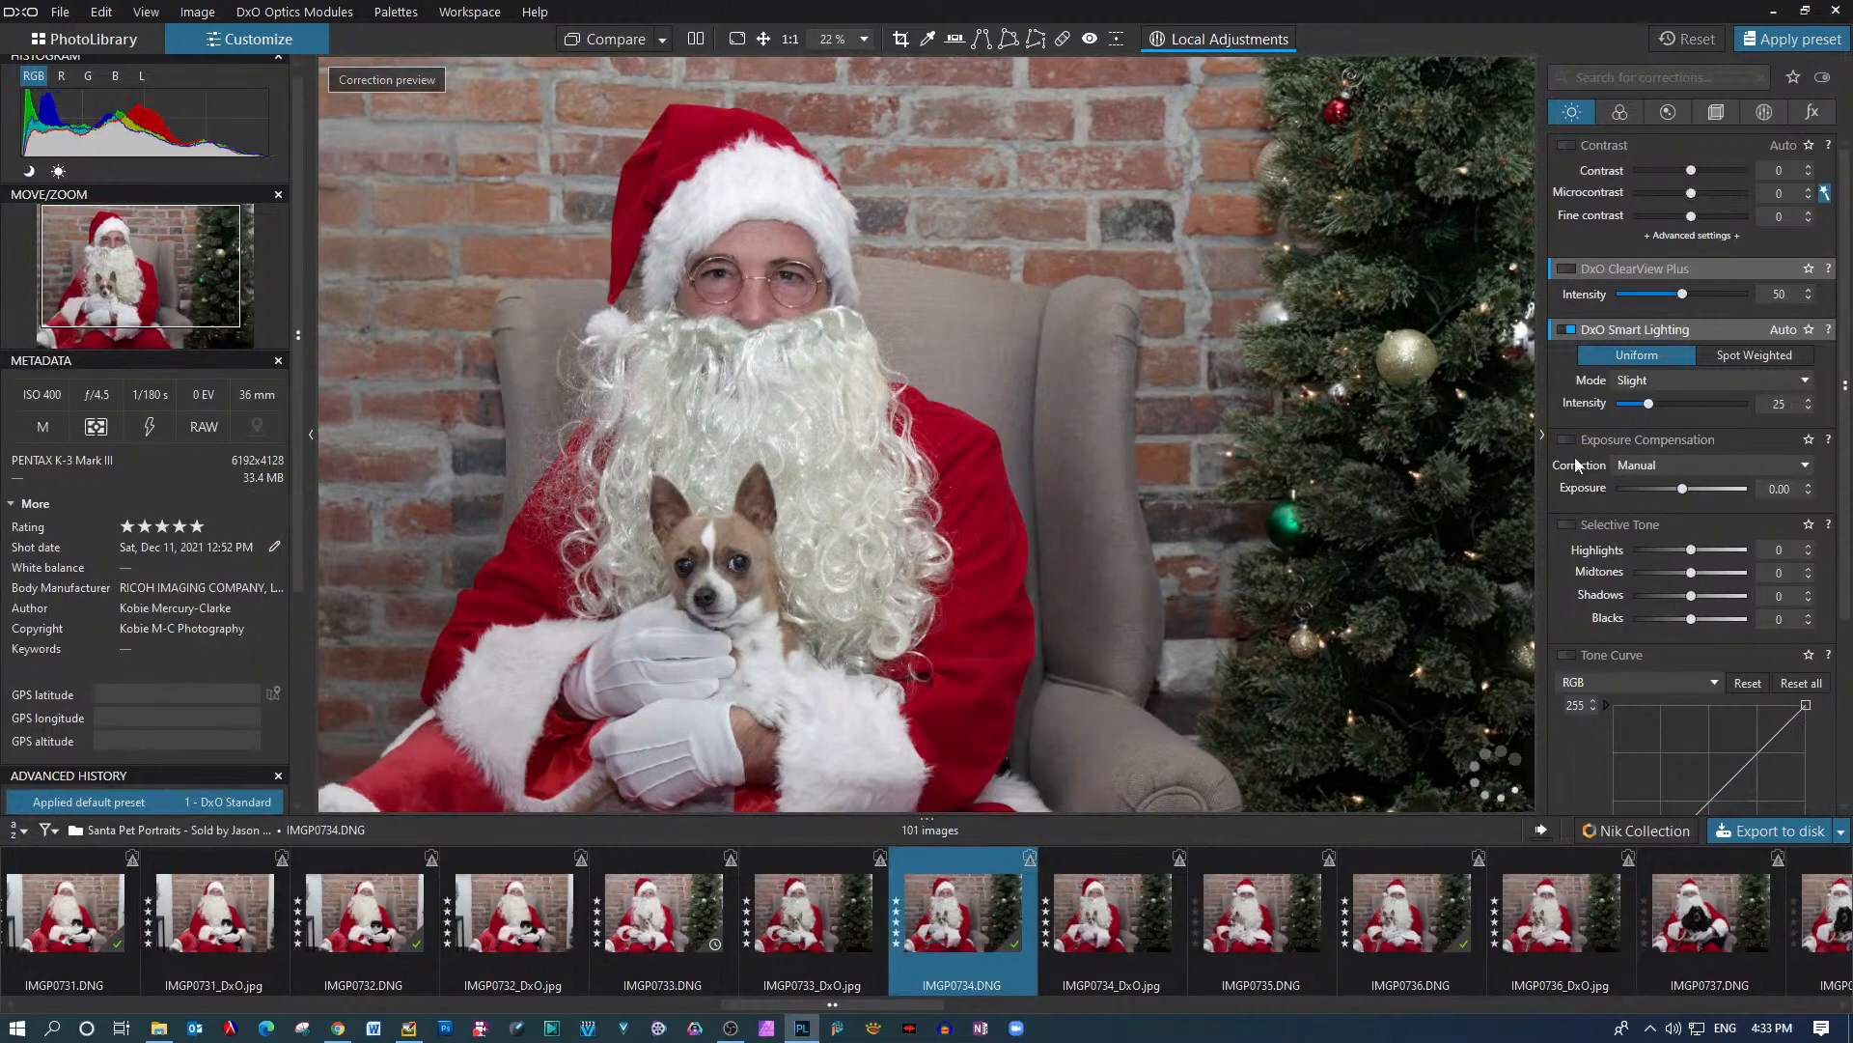
pyautogui.click(1784, 489)
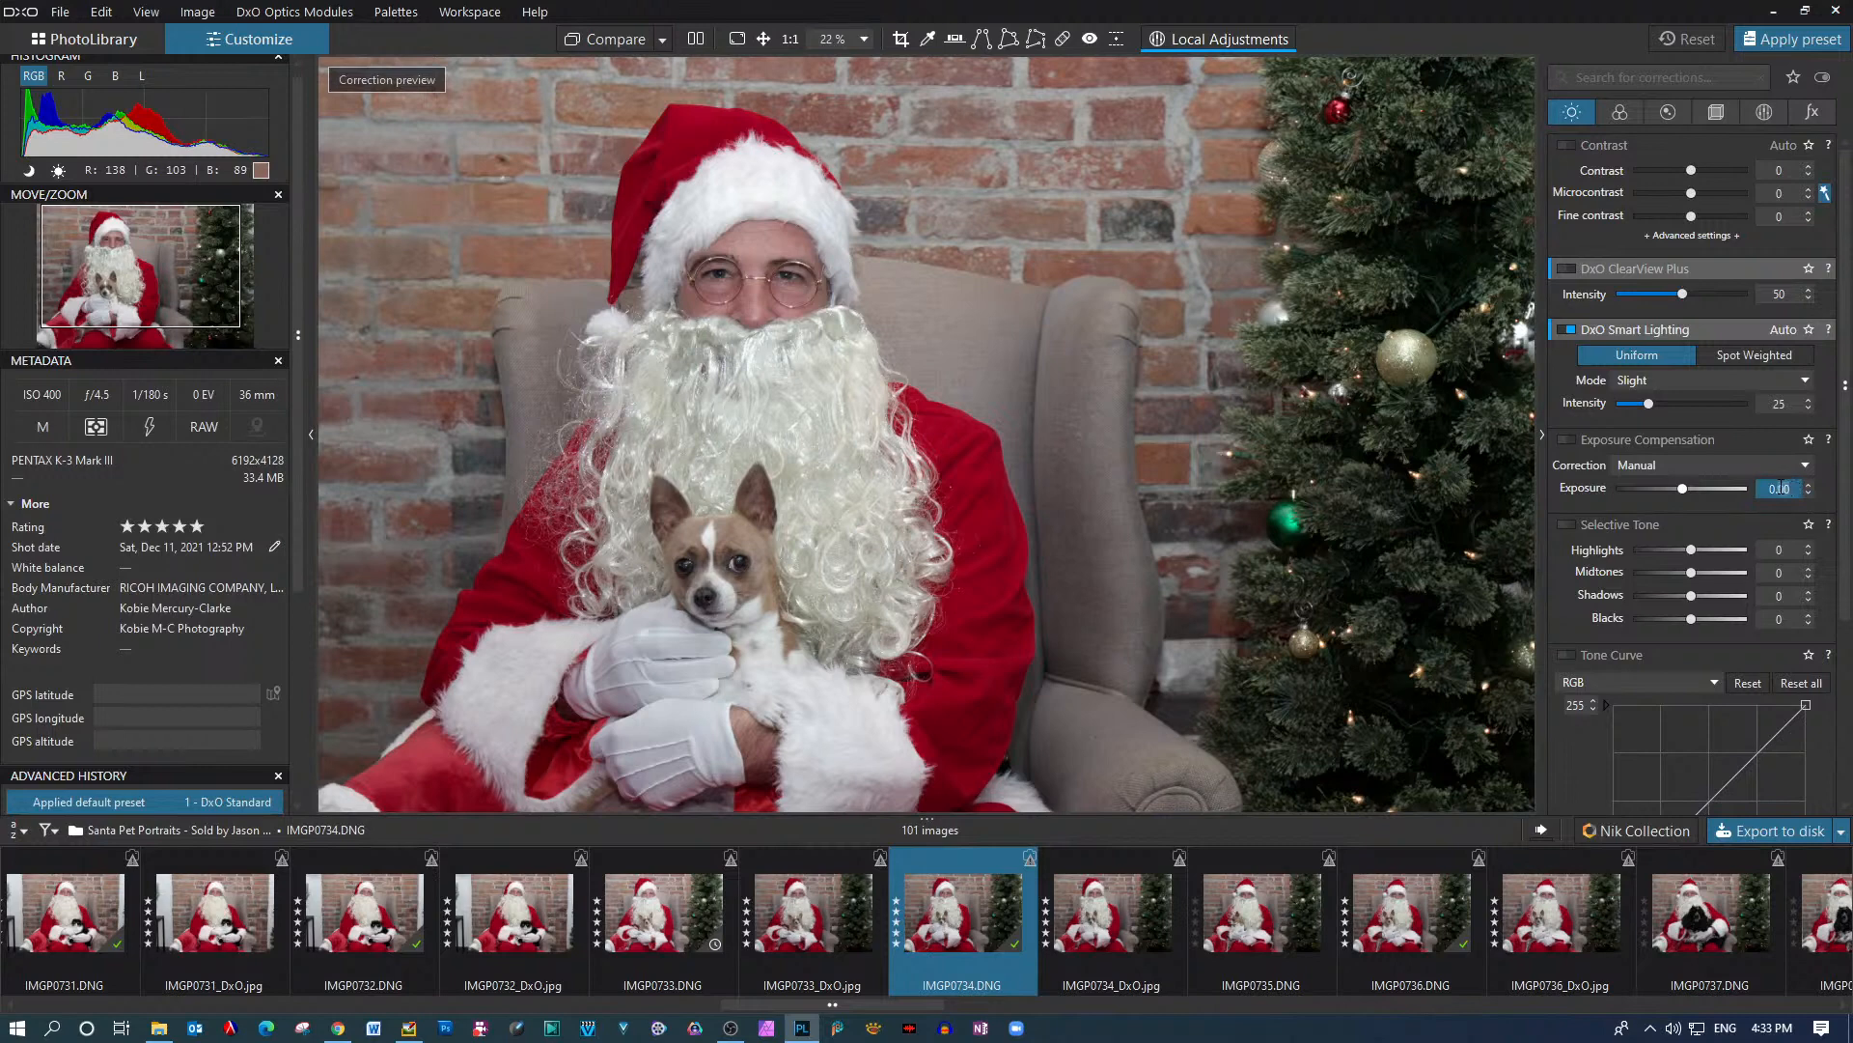
pyautogui.click(1810, 485)
pyautogui.click(1809, 485)
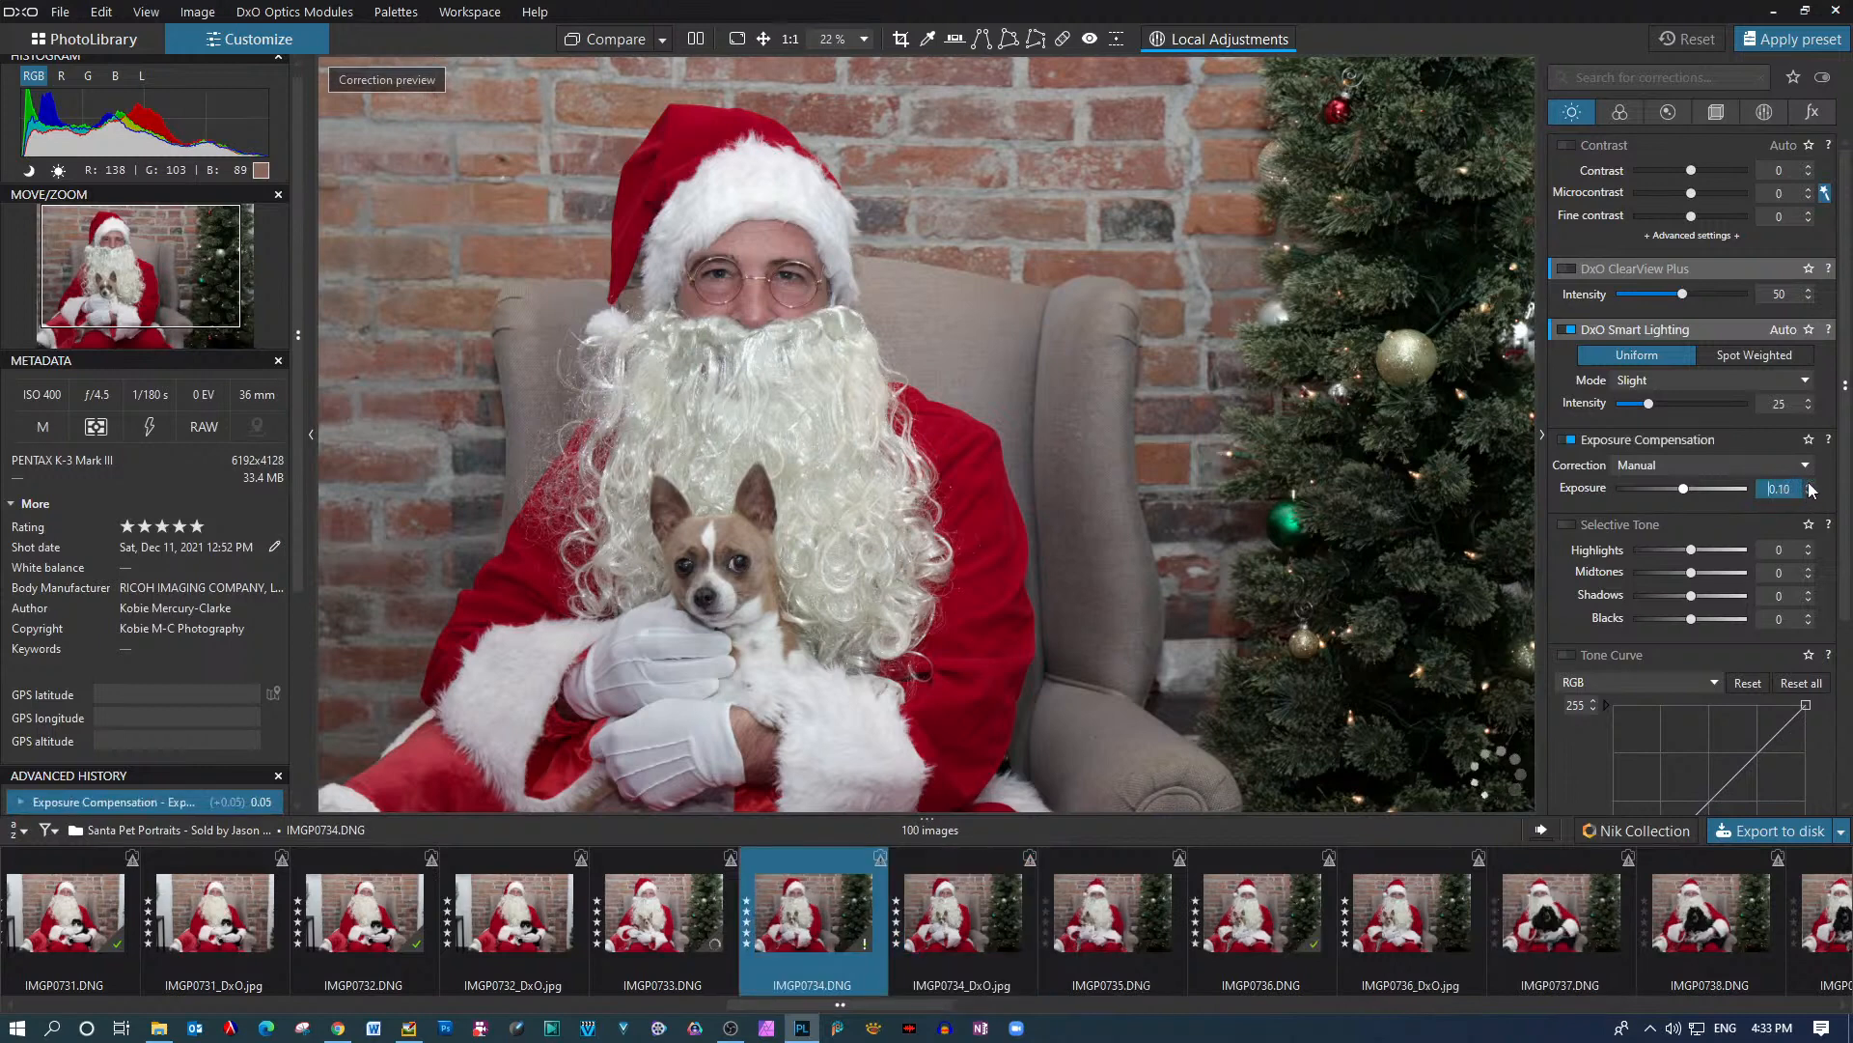
pyautogui.click(1810, 486)
pyautogui.click(1810, 486)
pyautogui.click(1810, 485)
pyautogui.click(1810, 486)
pyautogui.click(1810, 486)
pyautogui.click(1810, 486)
pyautogui.click(1810, 486)
pyautogui.click(1810, 486)
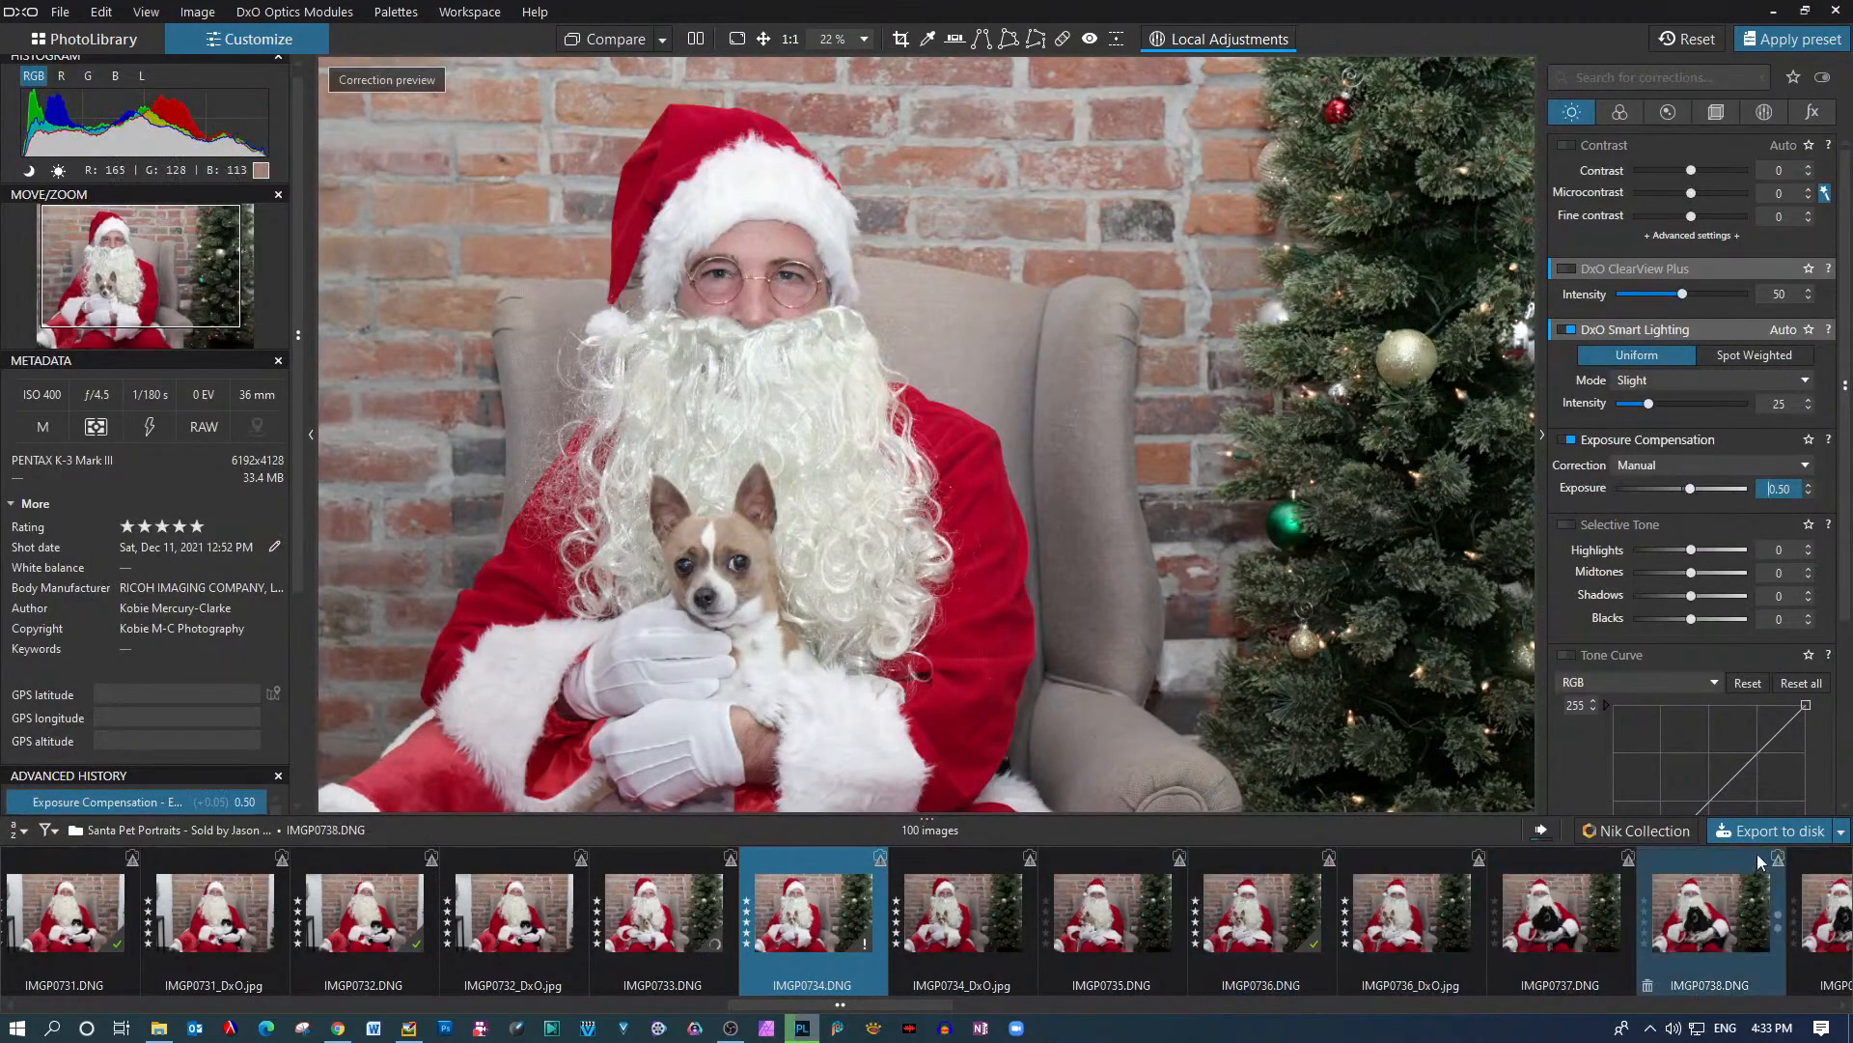
# Export IMGP0734.DNG as a full-size JPEG at quality 90 to the original image folder, overwriting IMGP0734_DxO.jpg
pyautogui.click(1761, 826)
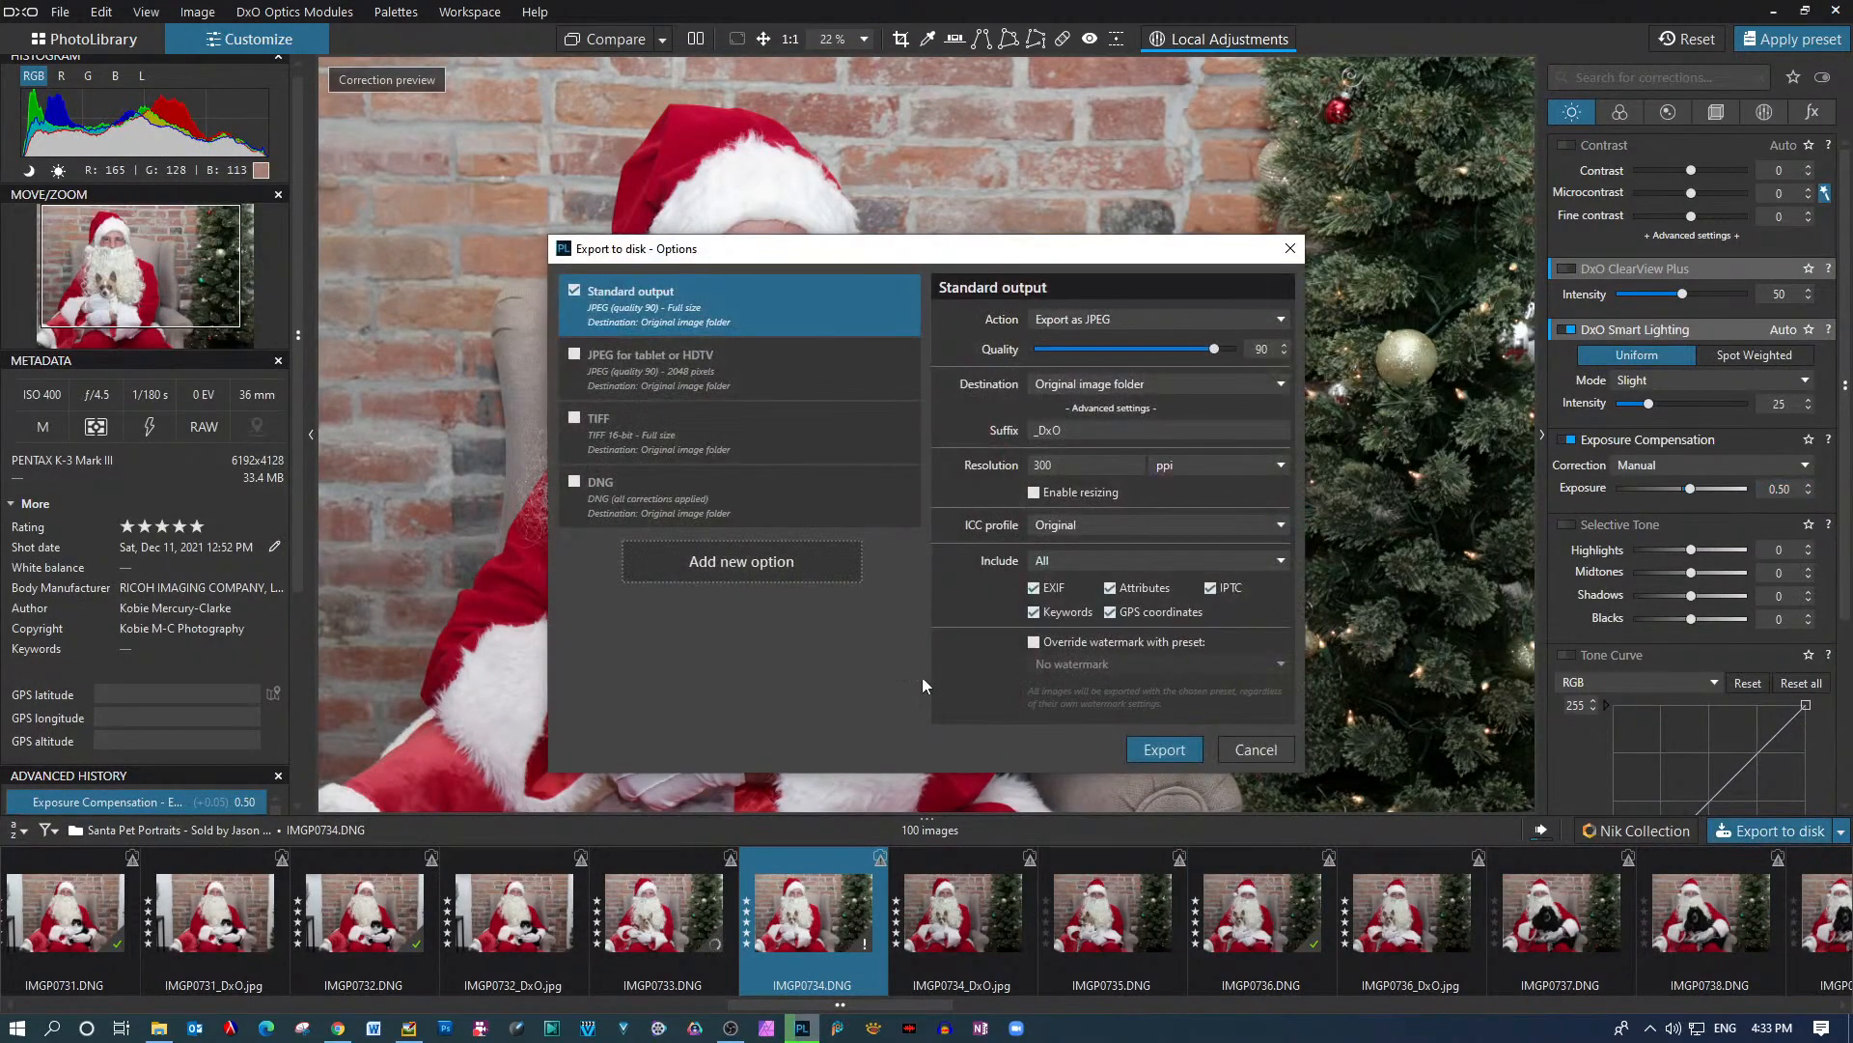
pyautogui.click(1161, 750)
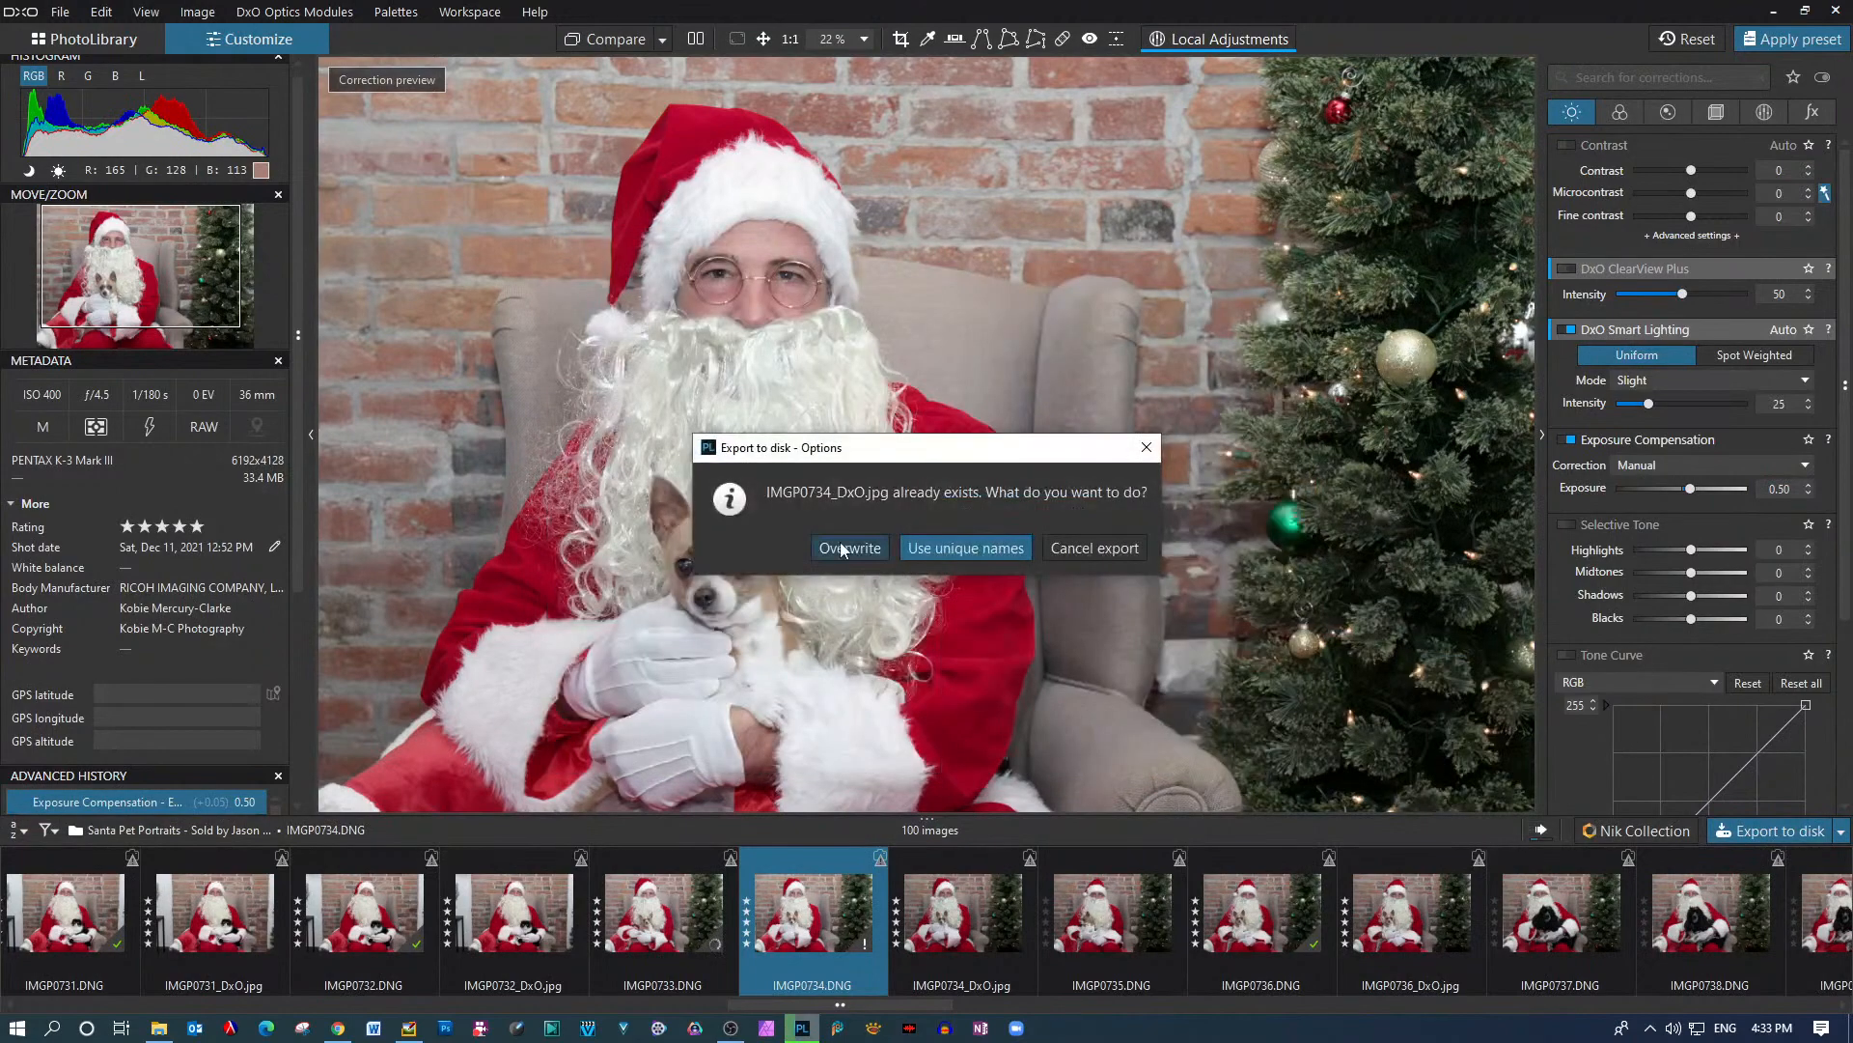
pyautogui.click(865, 556)
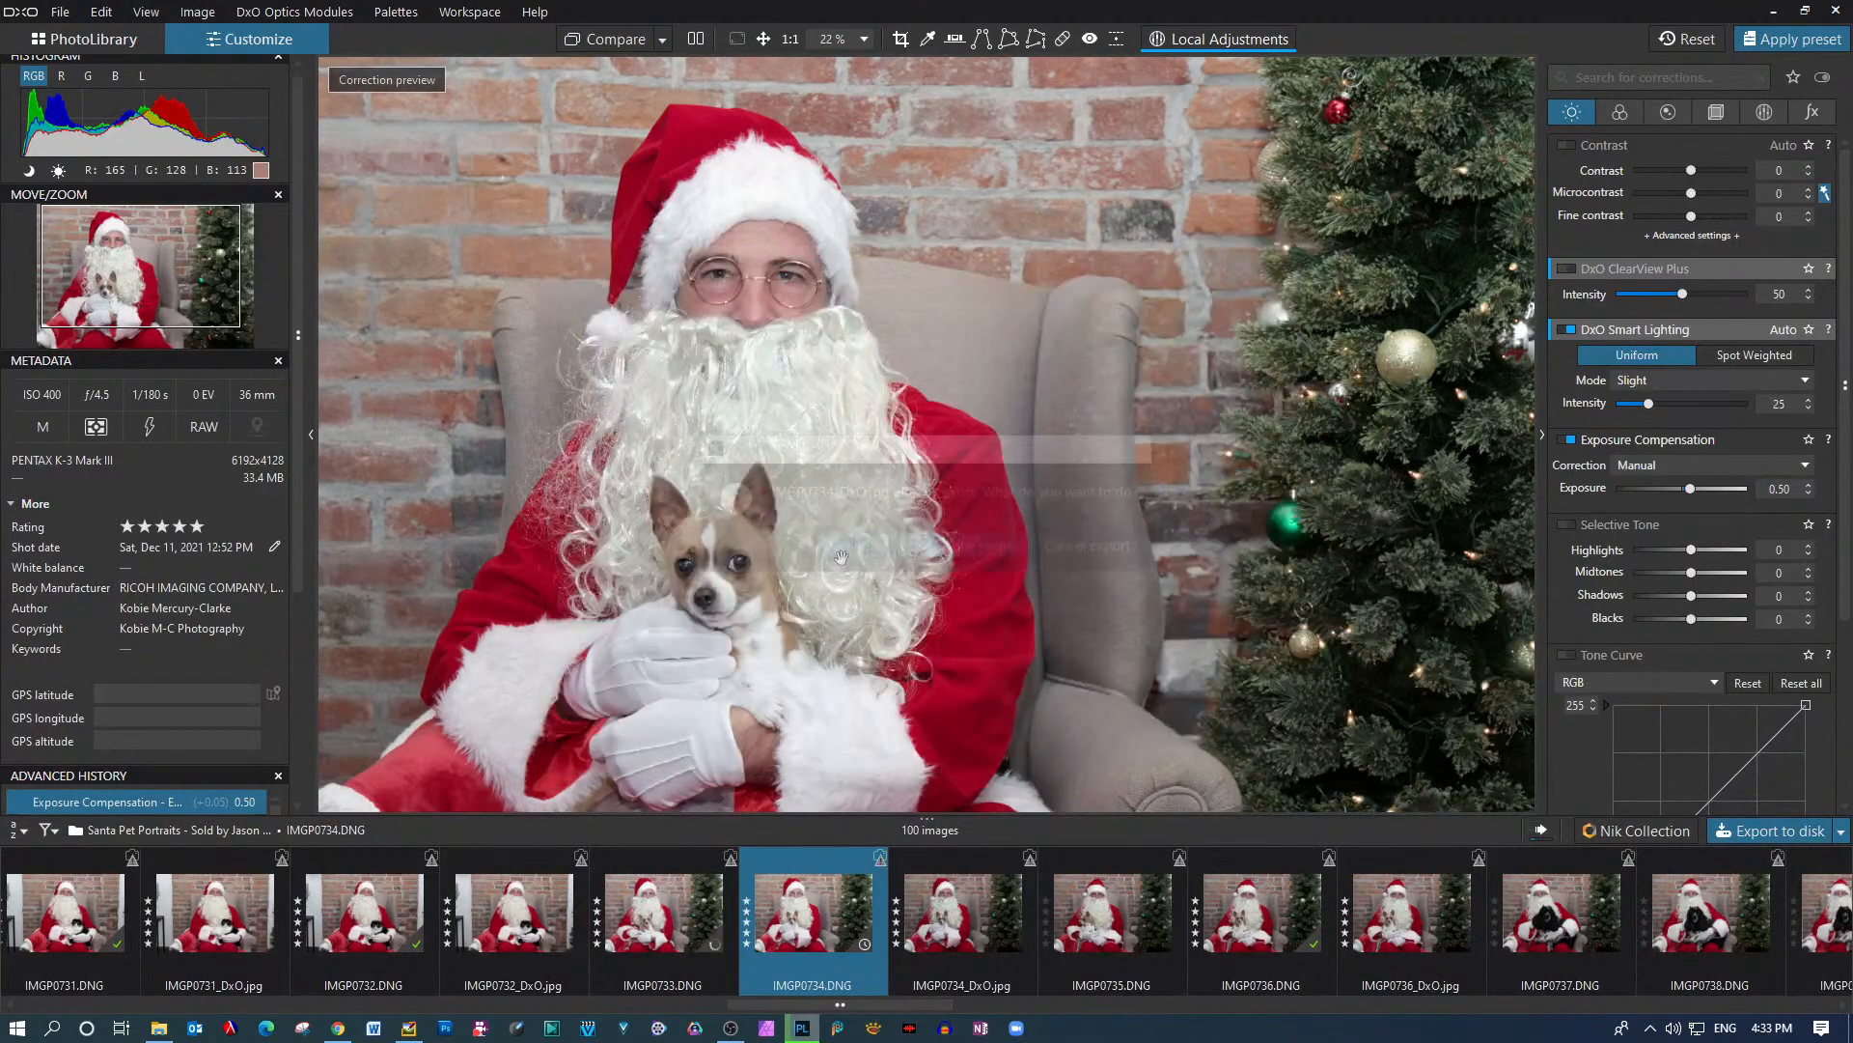
# View the Chihuahua portrait IMGP0735.DNG and set the exposure compensation of the exported portrait IMGP0736_DxO.jpg to 0.50
pyautogui.click(1139, 907)
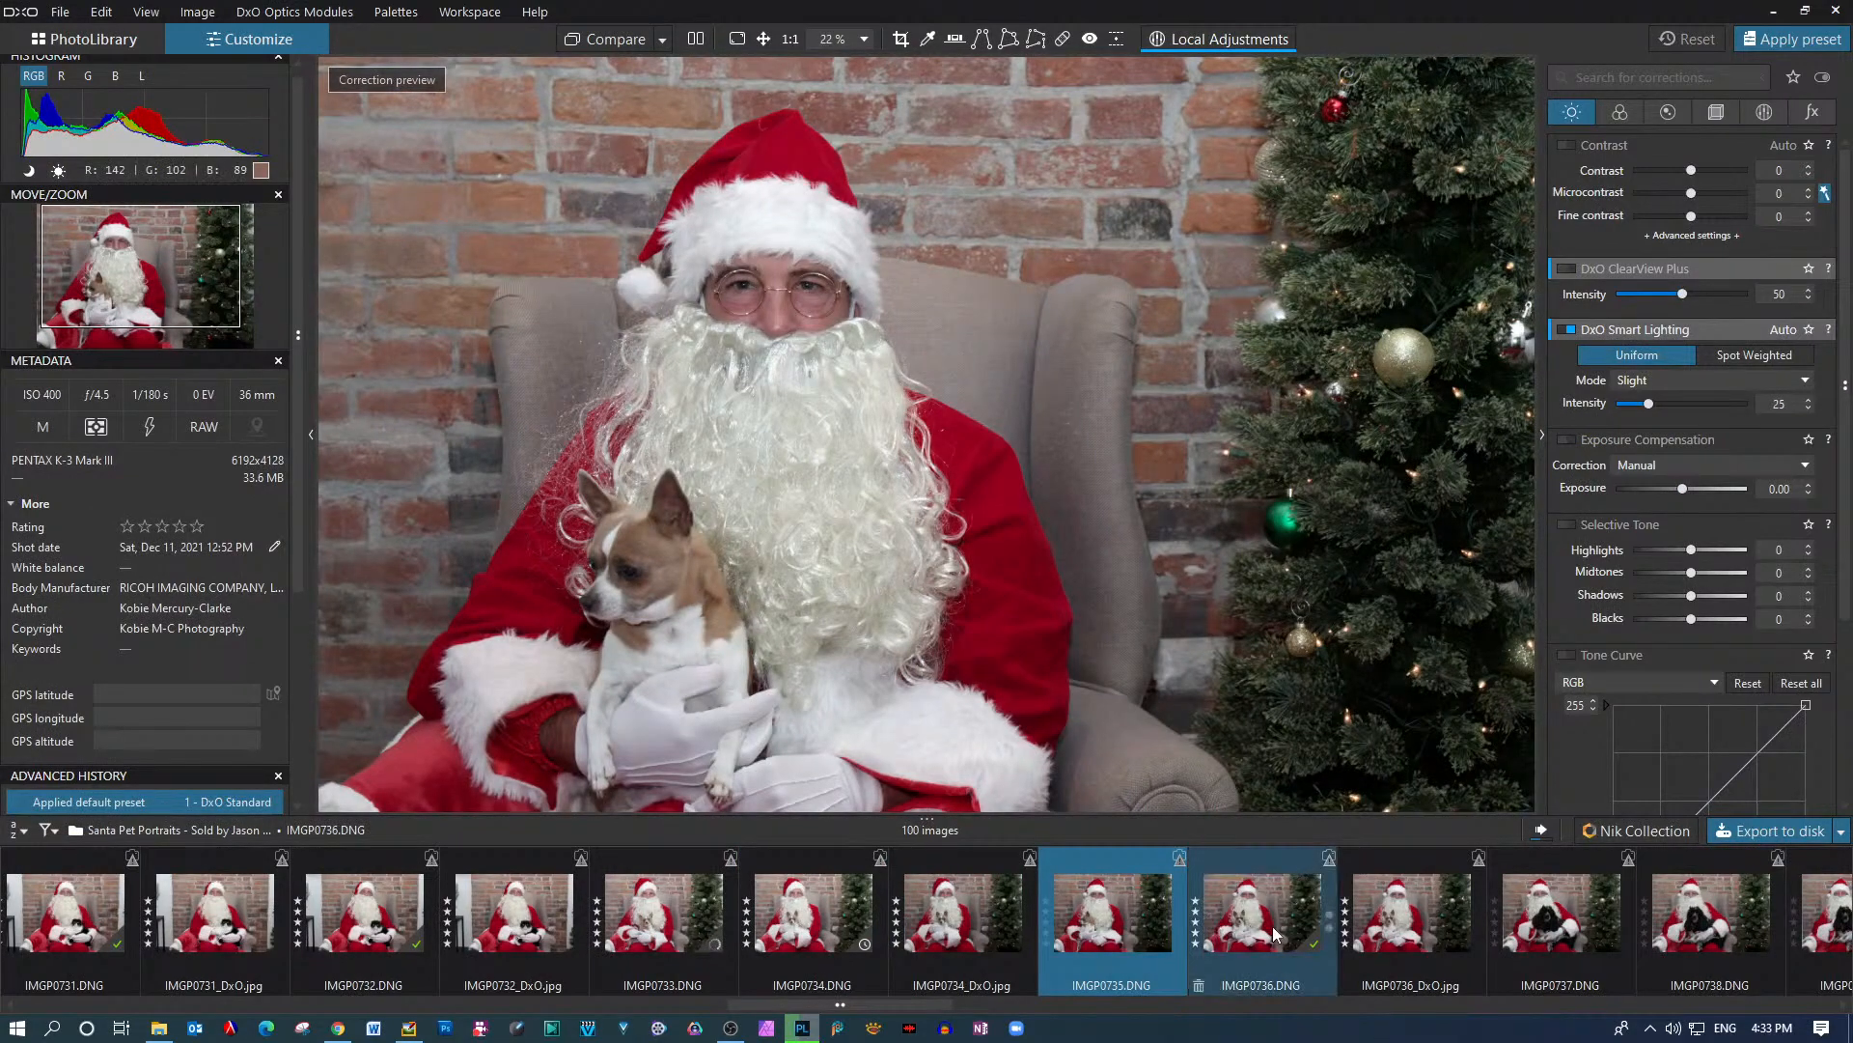
pyautogui.click(1411, 930)
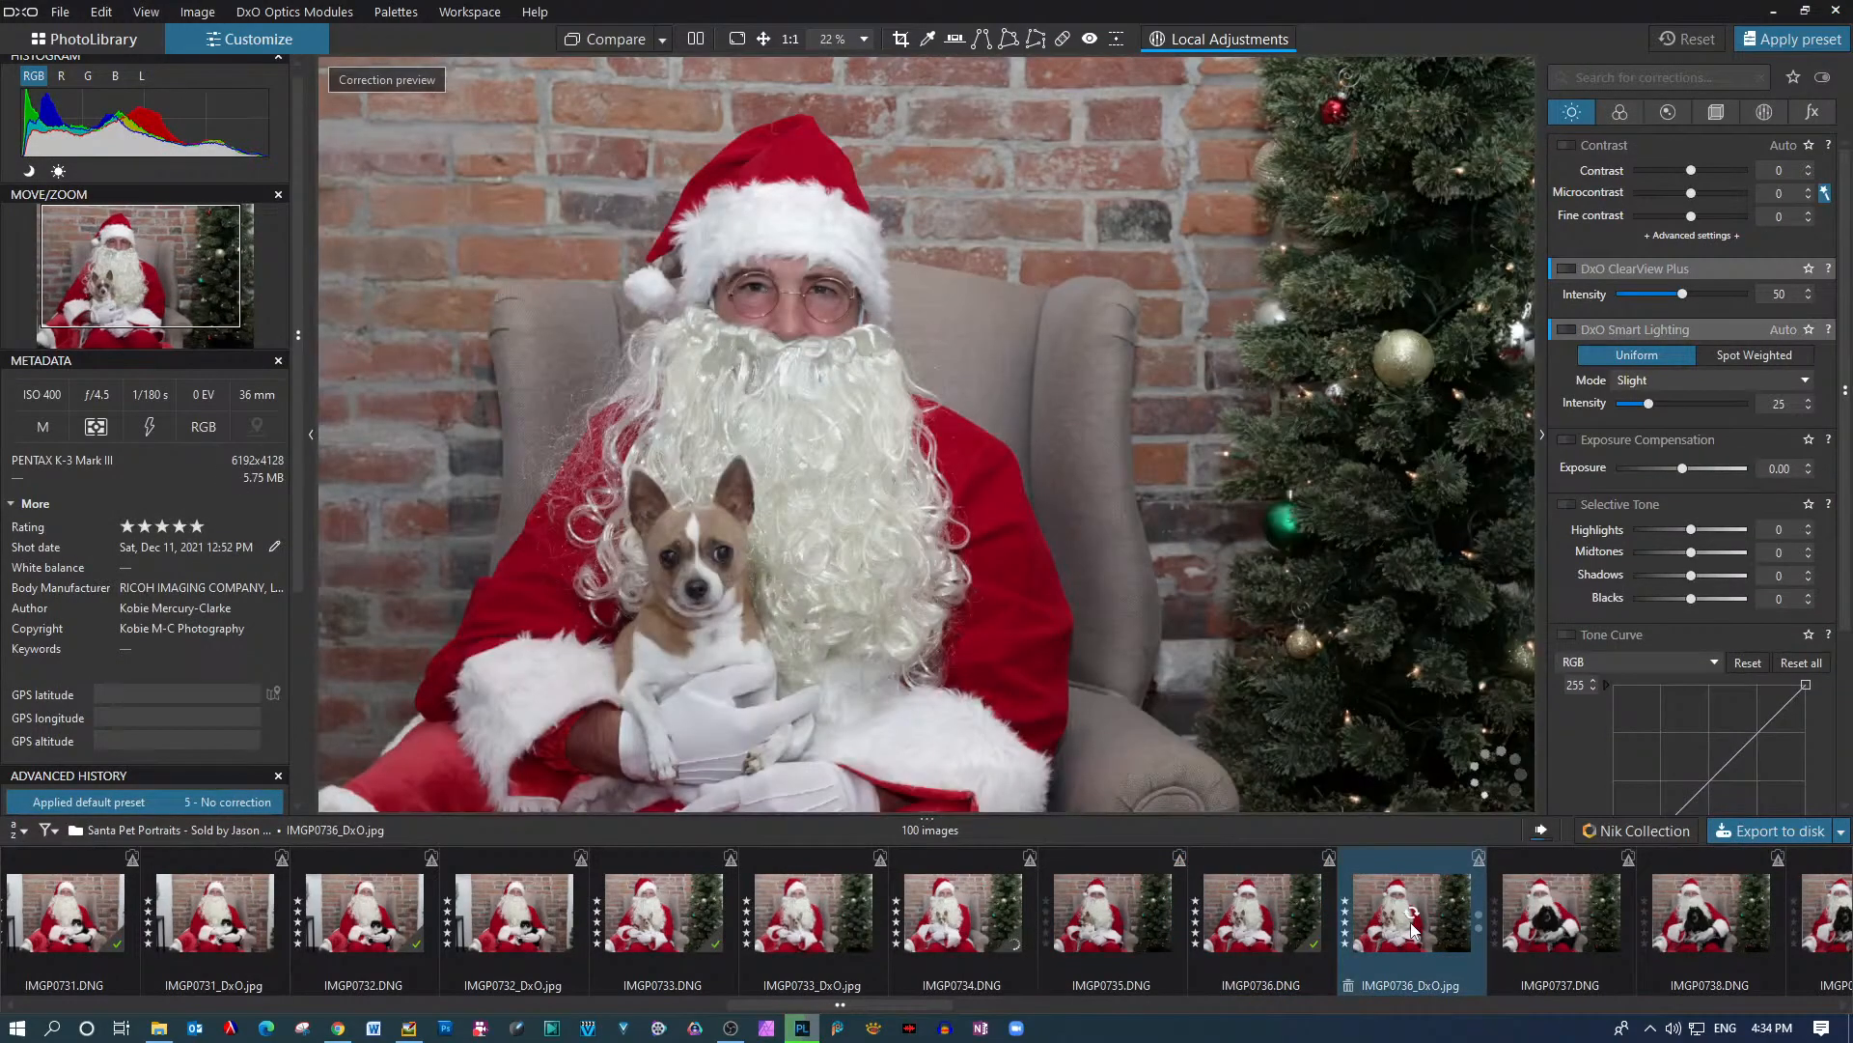
pyautogui.click(1809, 466)
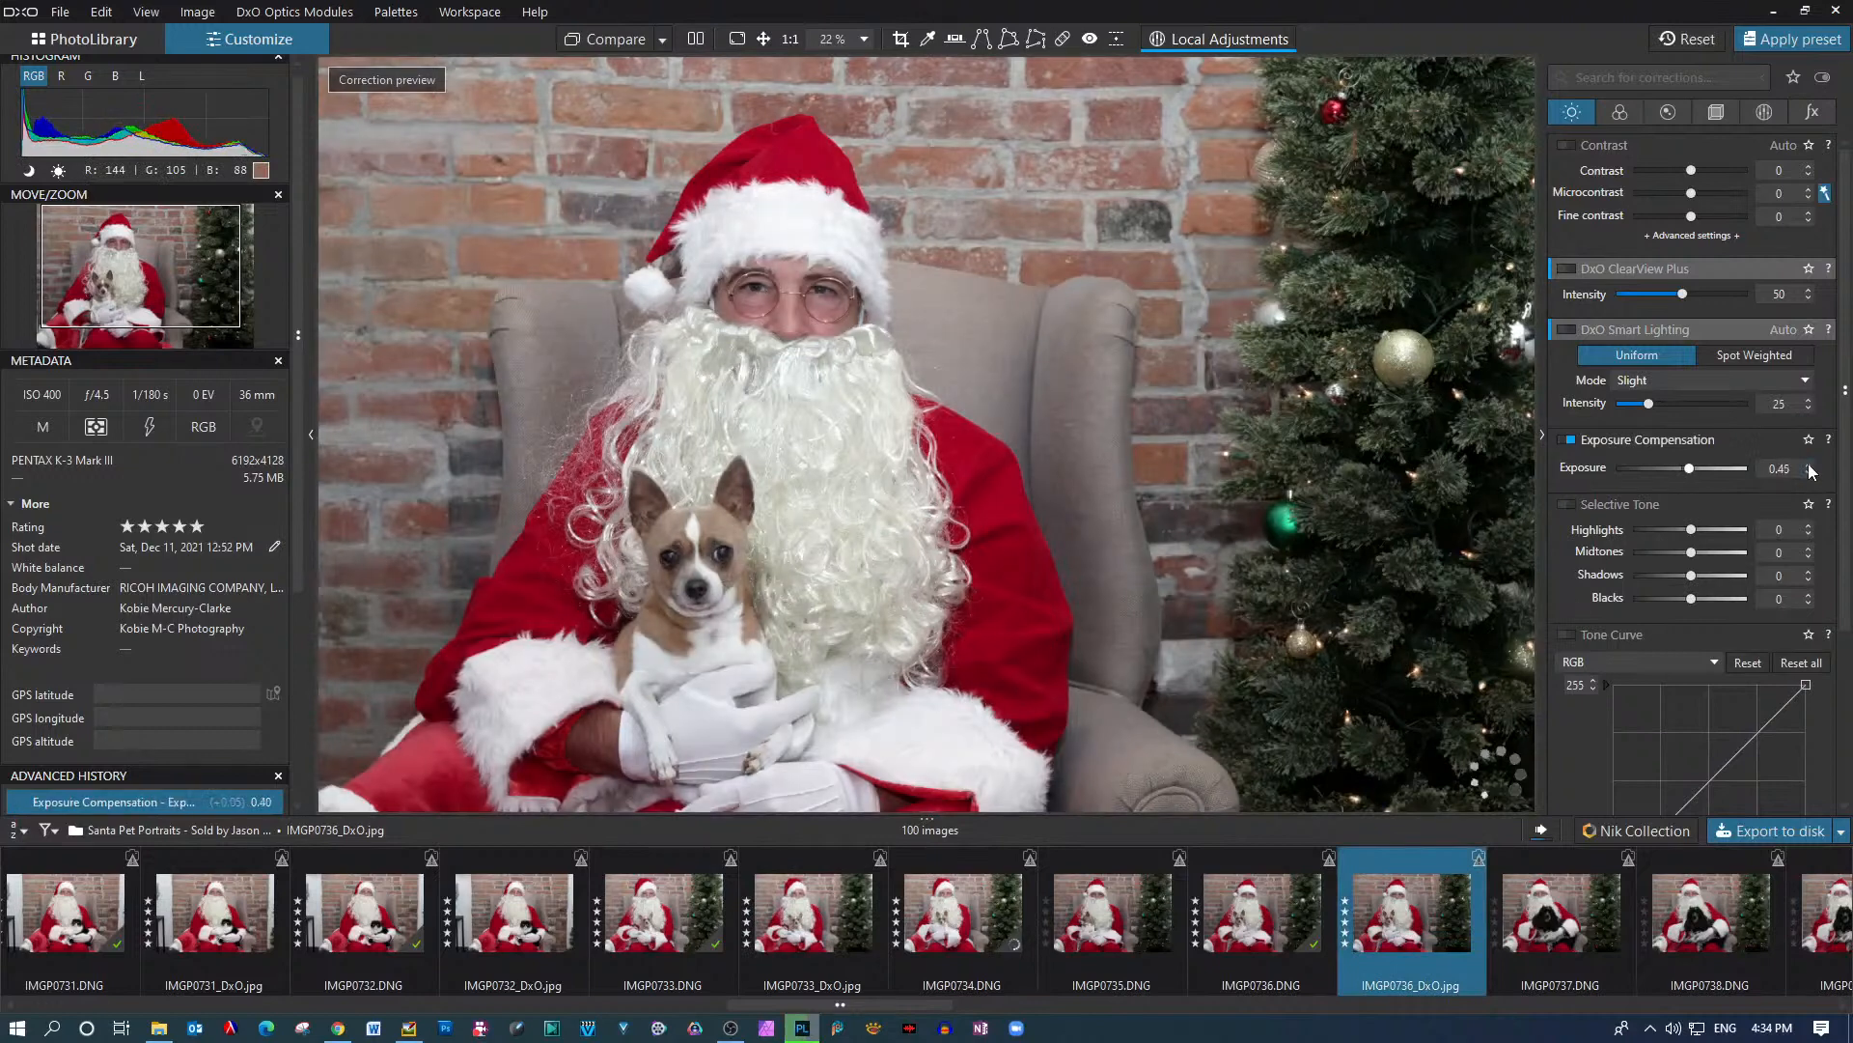
pyautogui.click(1809, 467)
pyautogui.click(1809, 466)
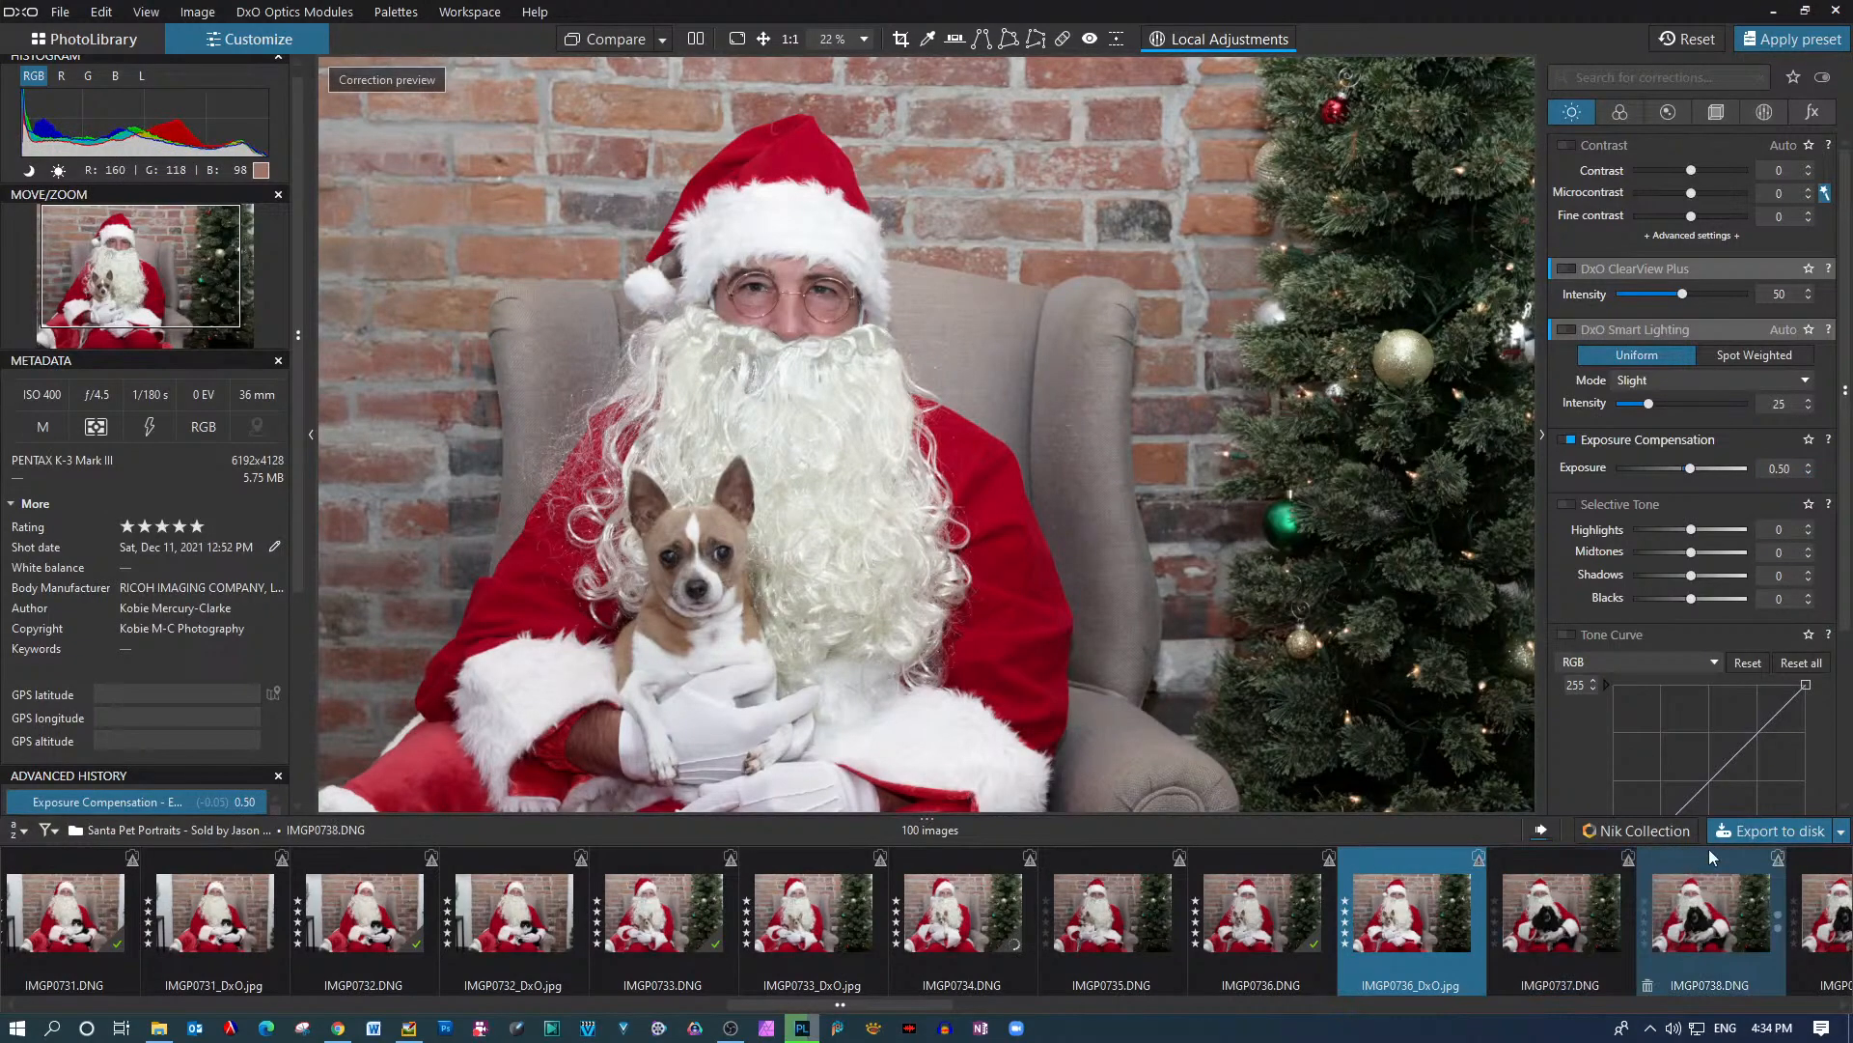
# Export IMGP0736_DxO.jpg as a full-size JPEG at quality 90 to the original image folder, and select the resulting IMGP0736_DxO_DxO.jpg
pyautogui.click(1747, 833)
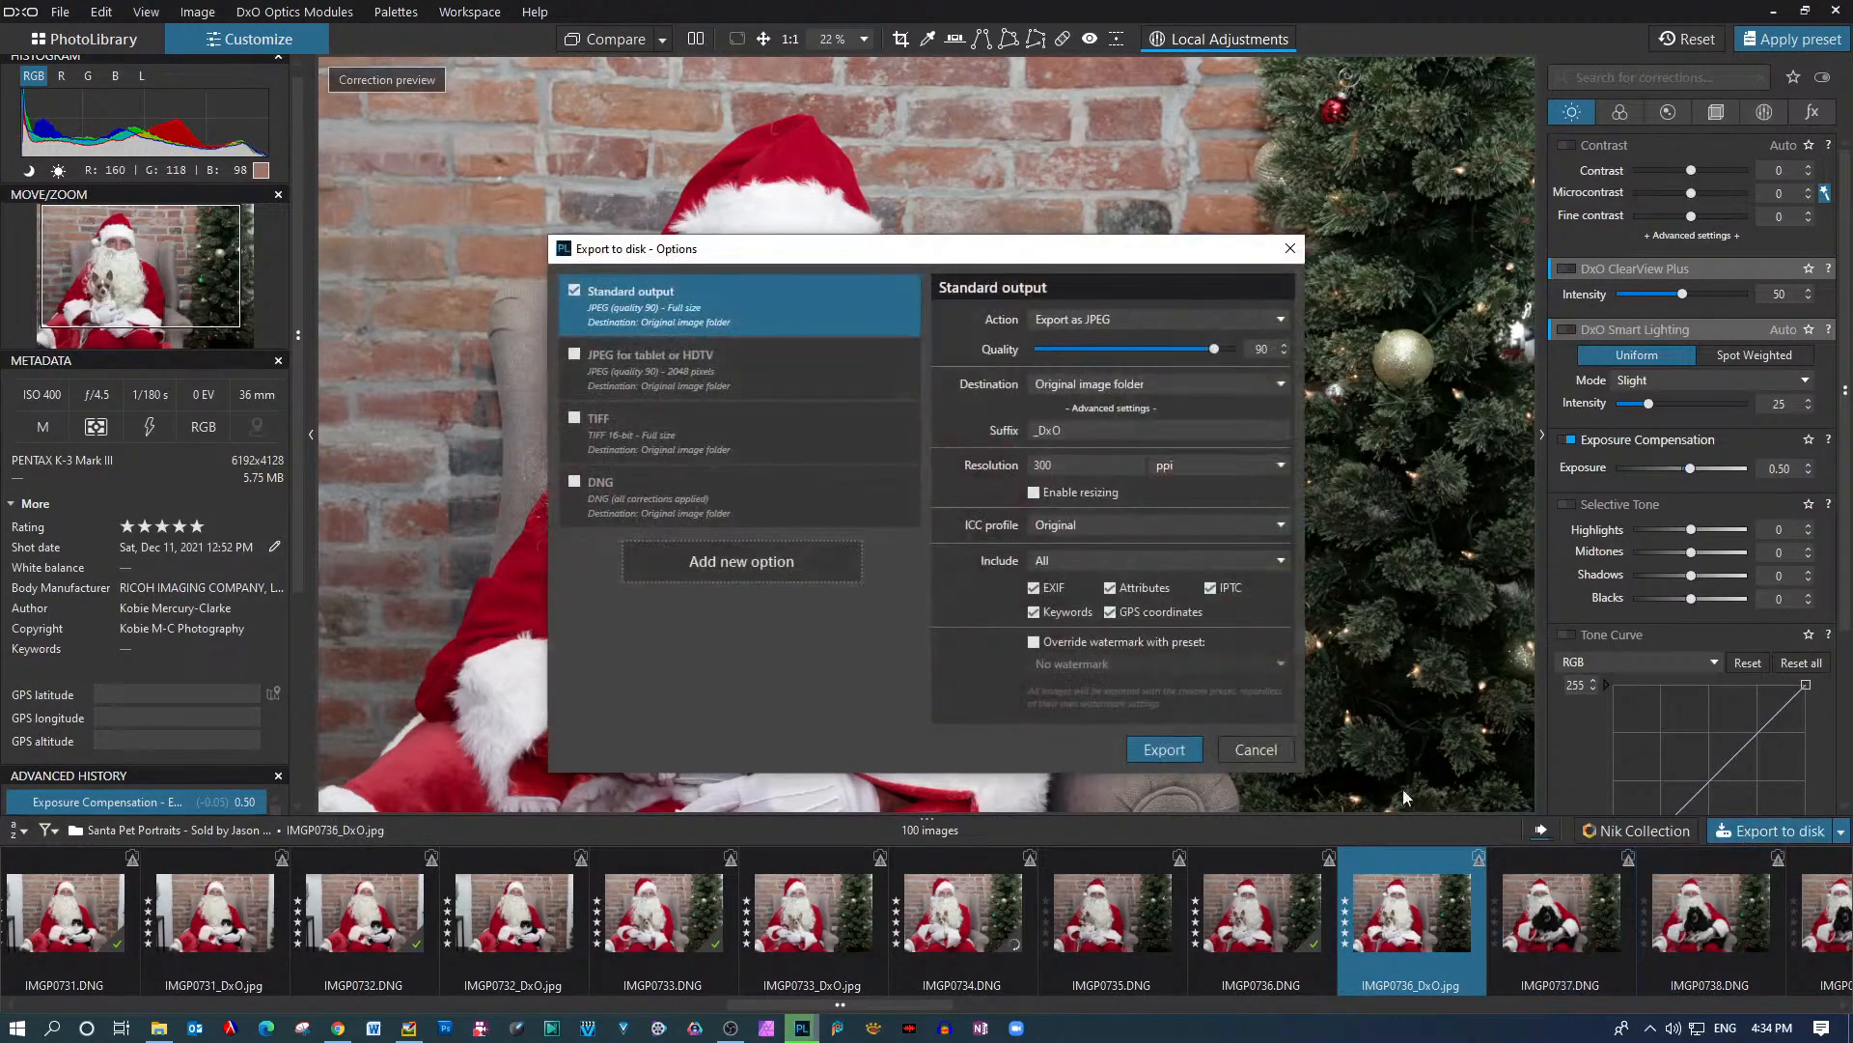
pyautogui.click(1156, 753)
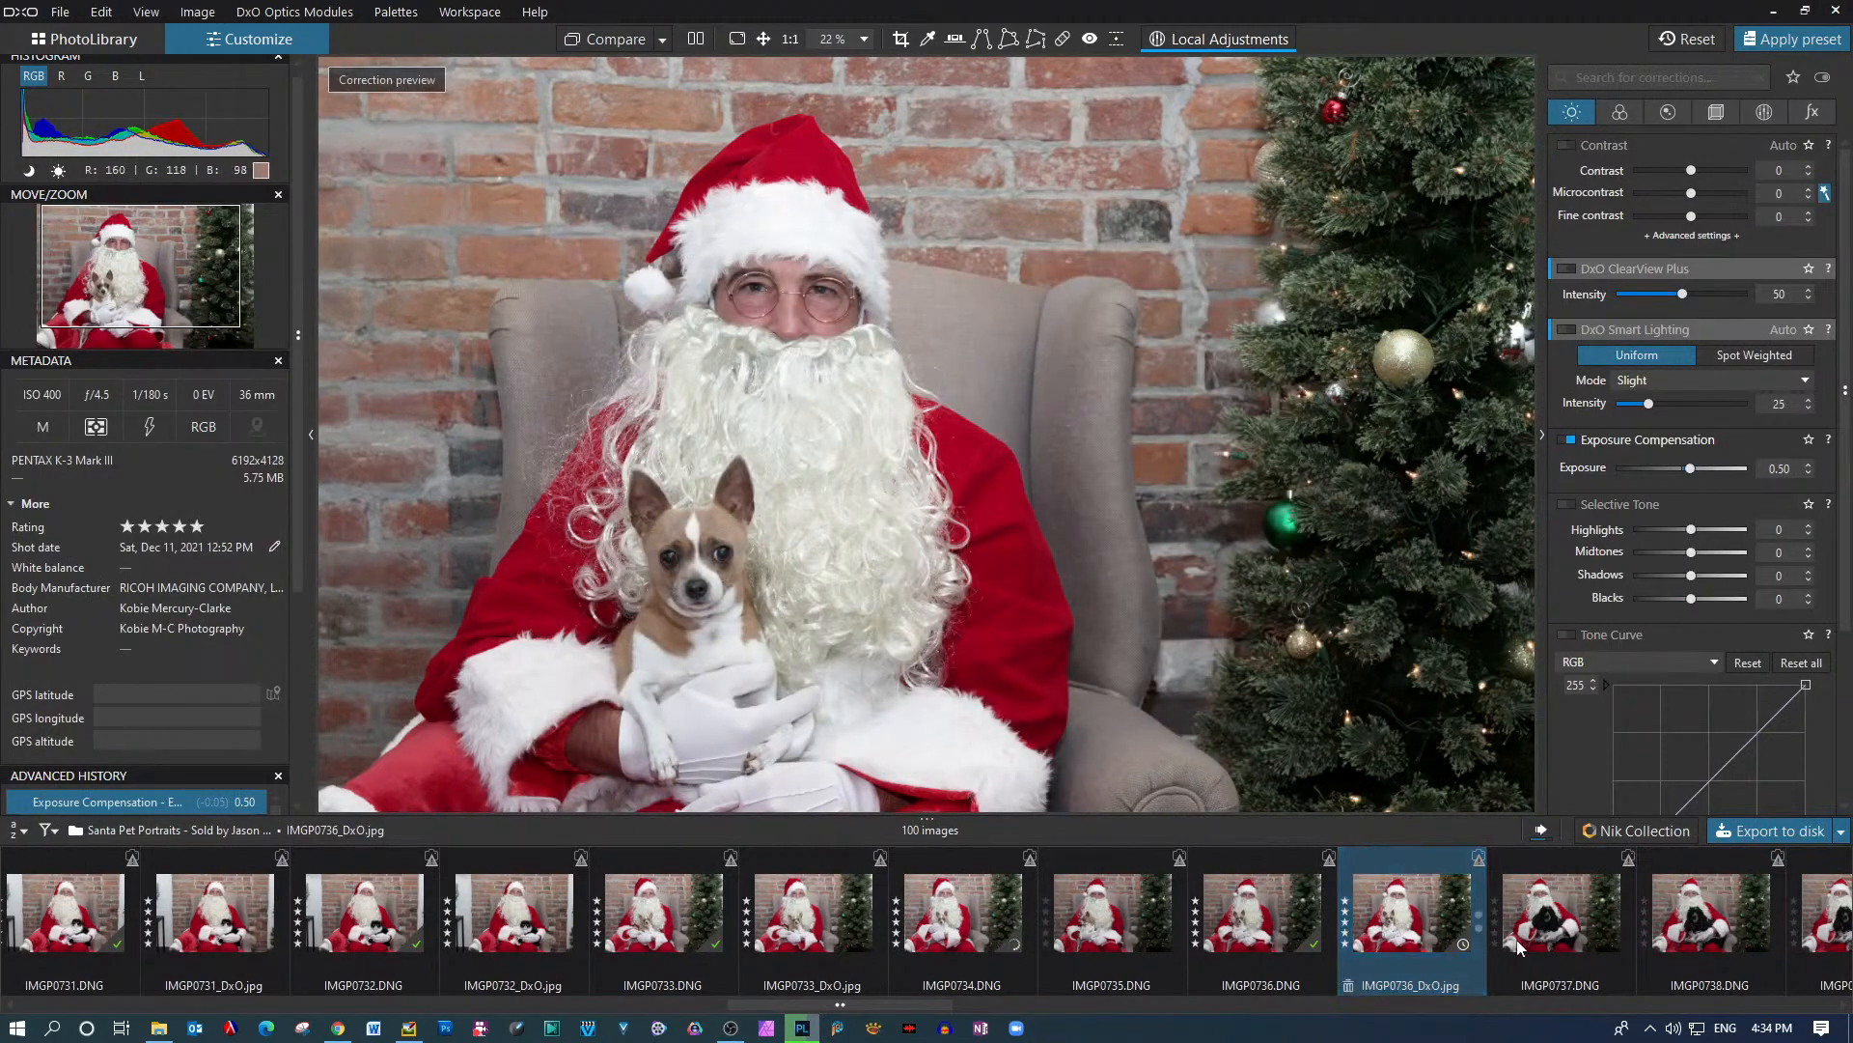
pyautogui.click(1607, 955)
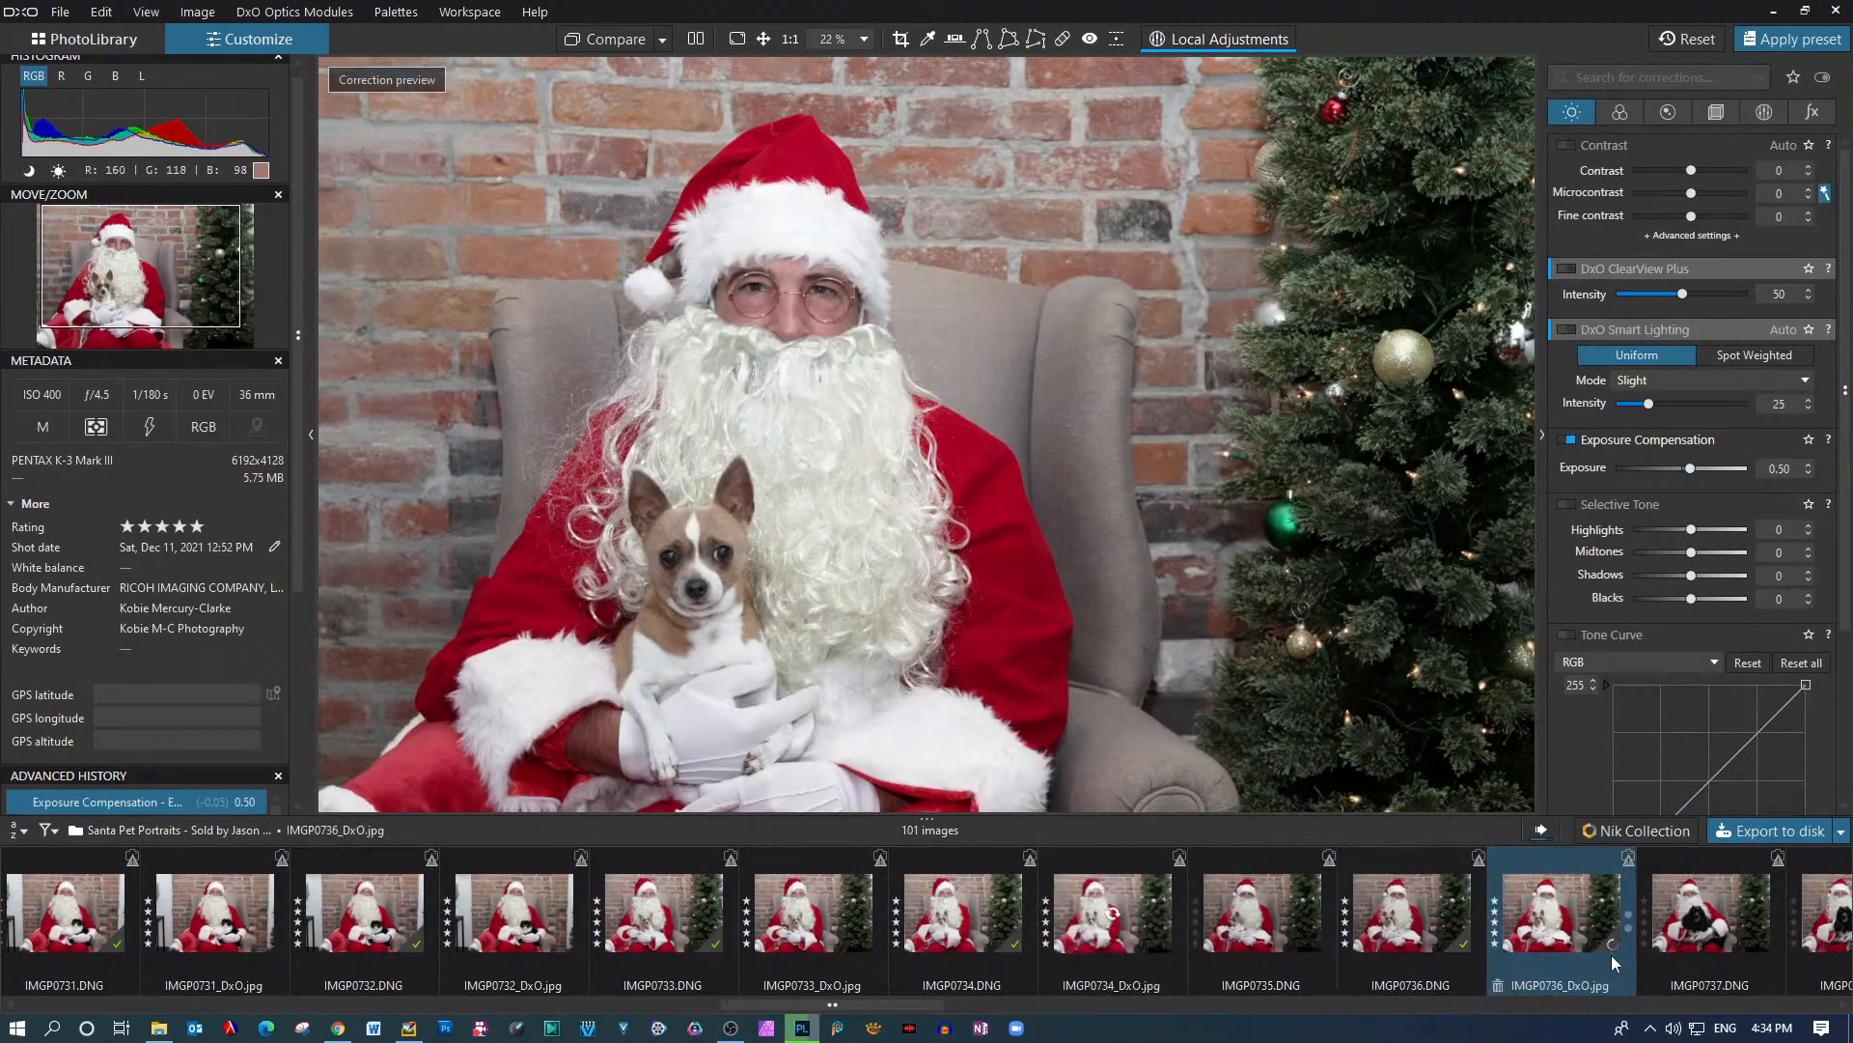
pyautogui.click(1647, 950)
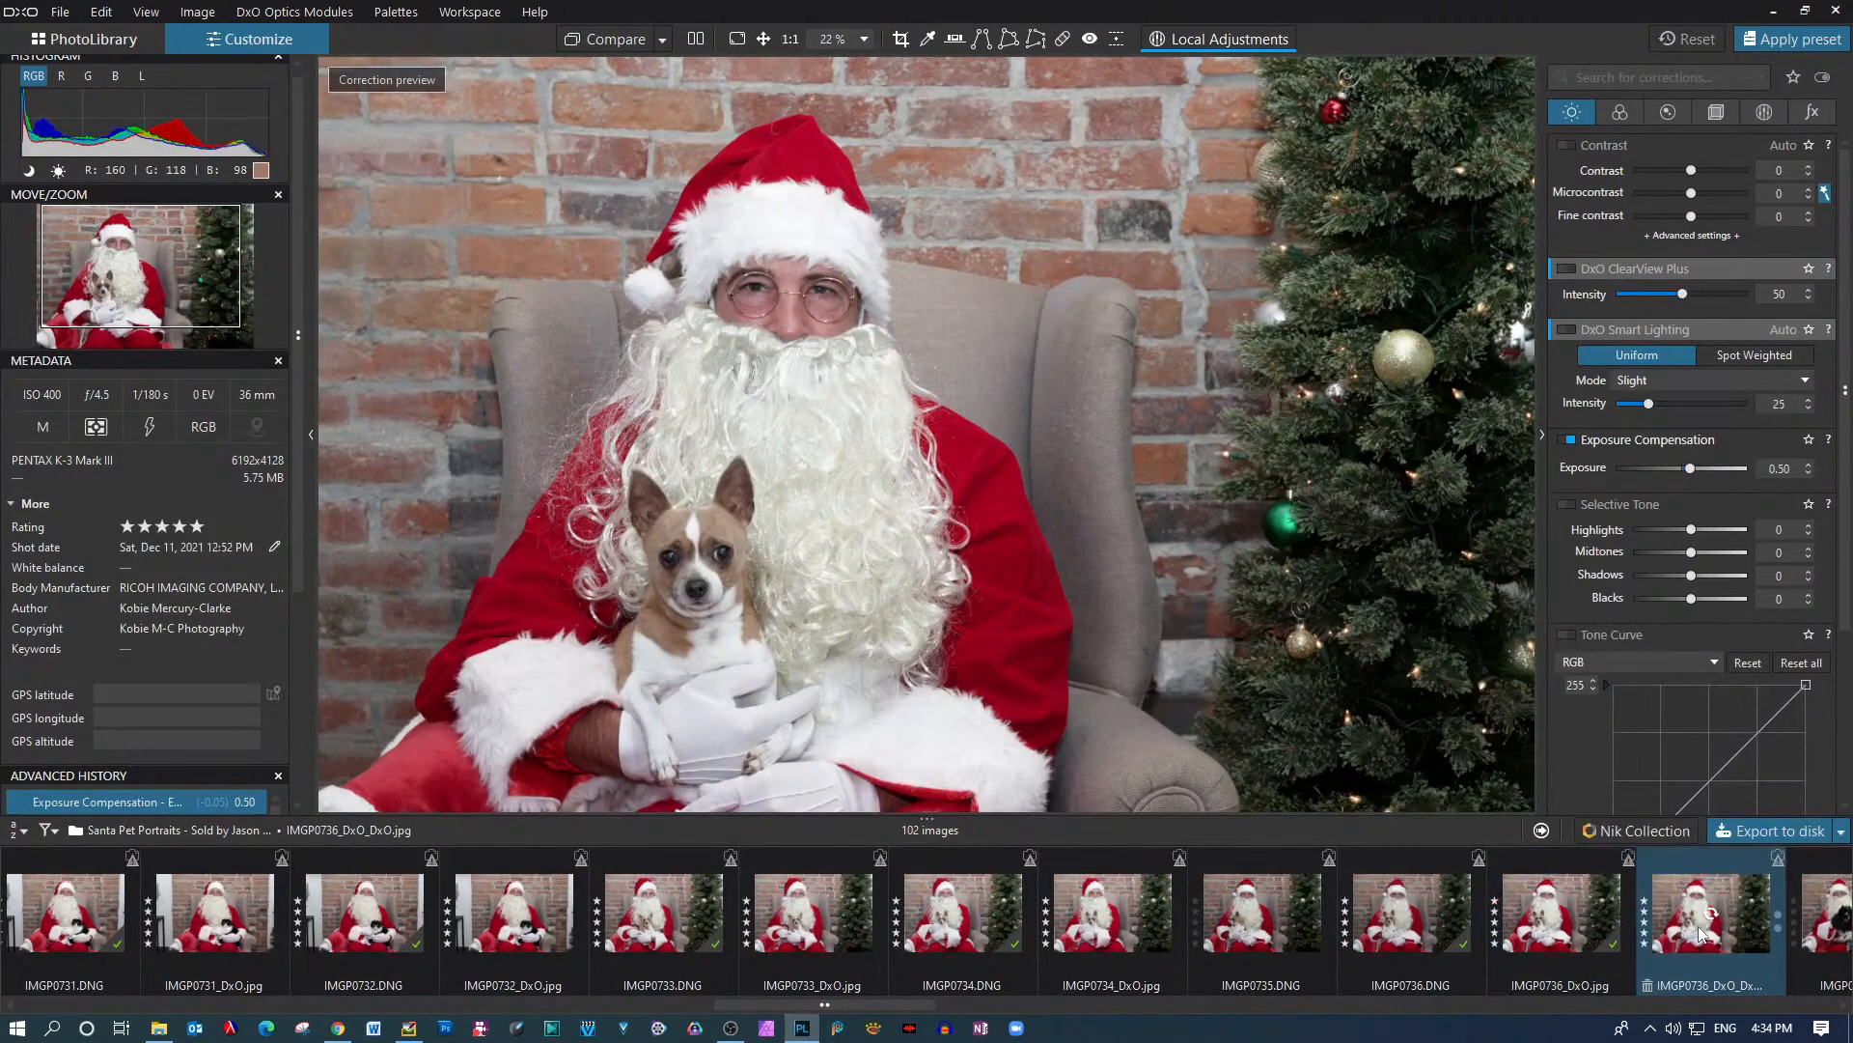
pyautogui.keyDown('ctrl'); pyautogui.click(1581, 948); pyautogui.keyUp('ctrl')
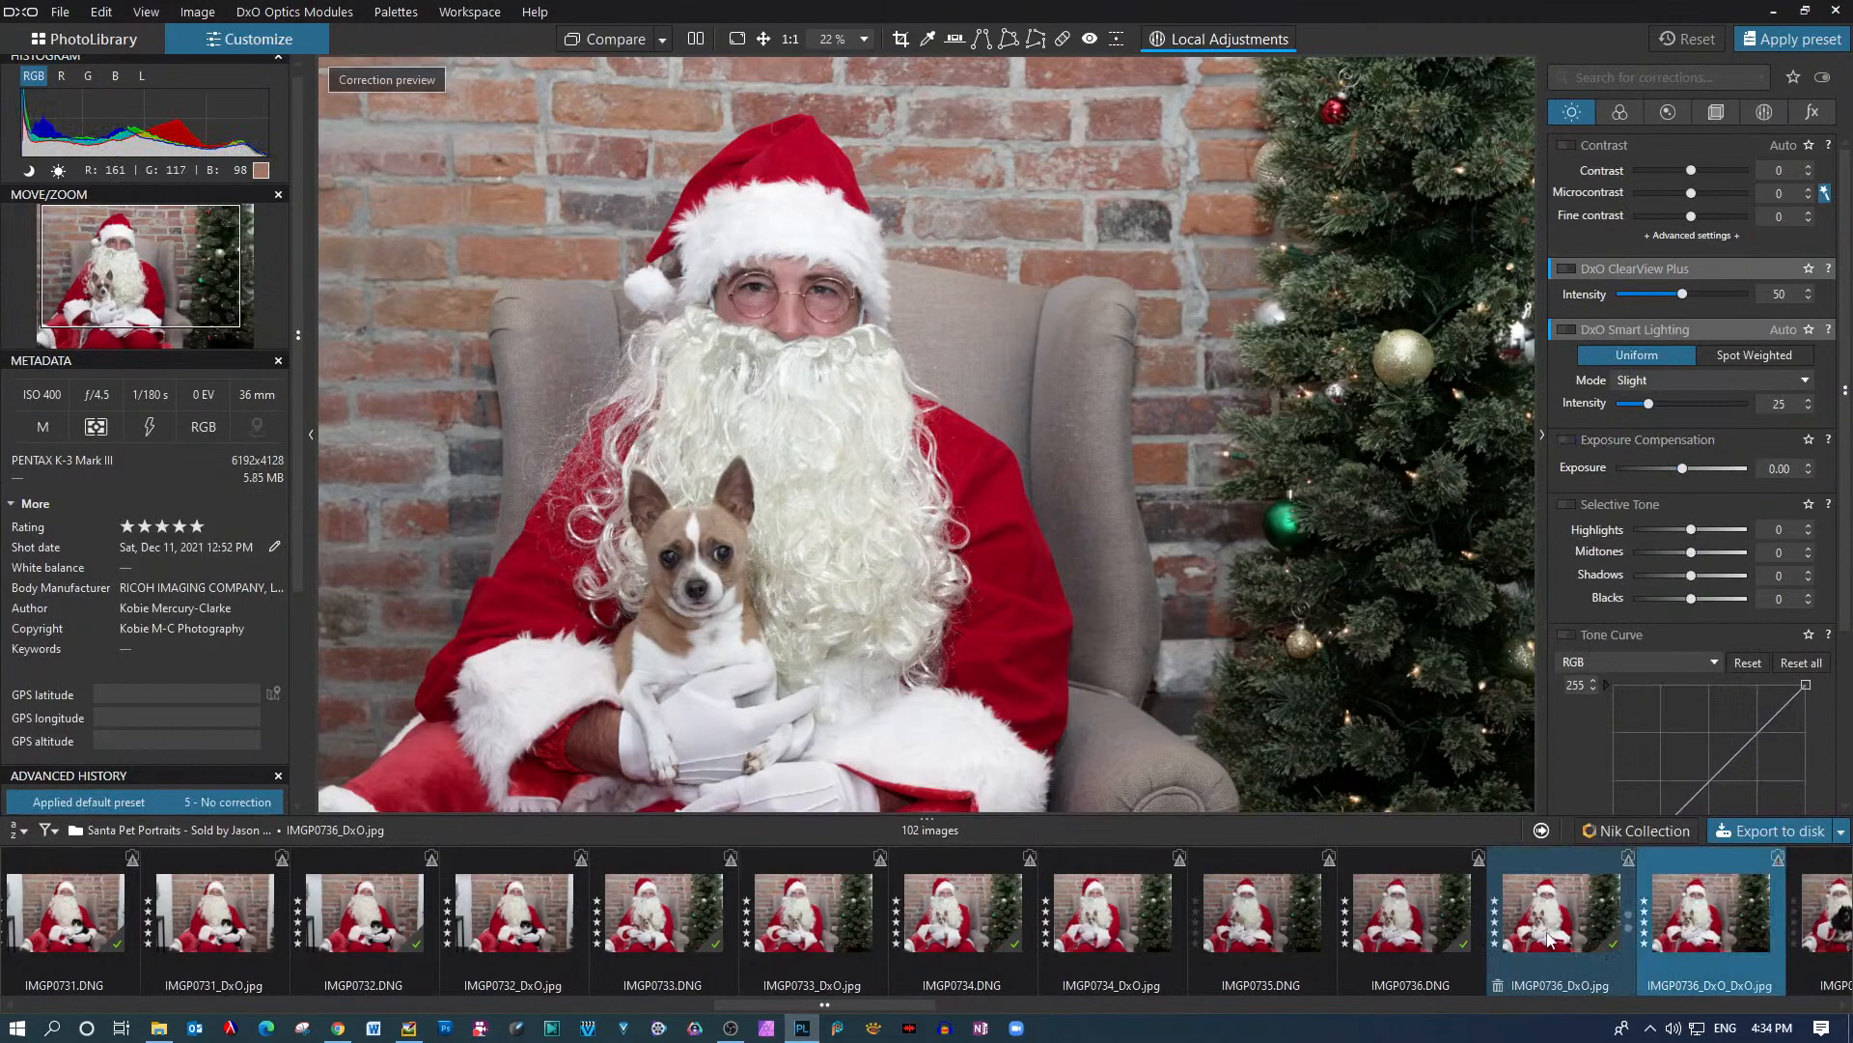
pyautogui.keyDown('ctrl'); pyautogui.click(1548, 940); pyautogui.keyUp('ctrl')
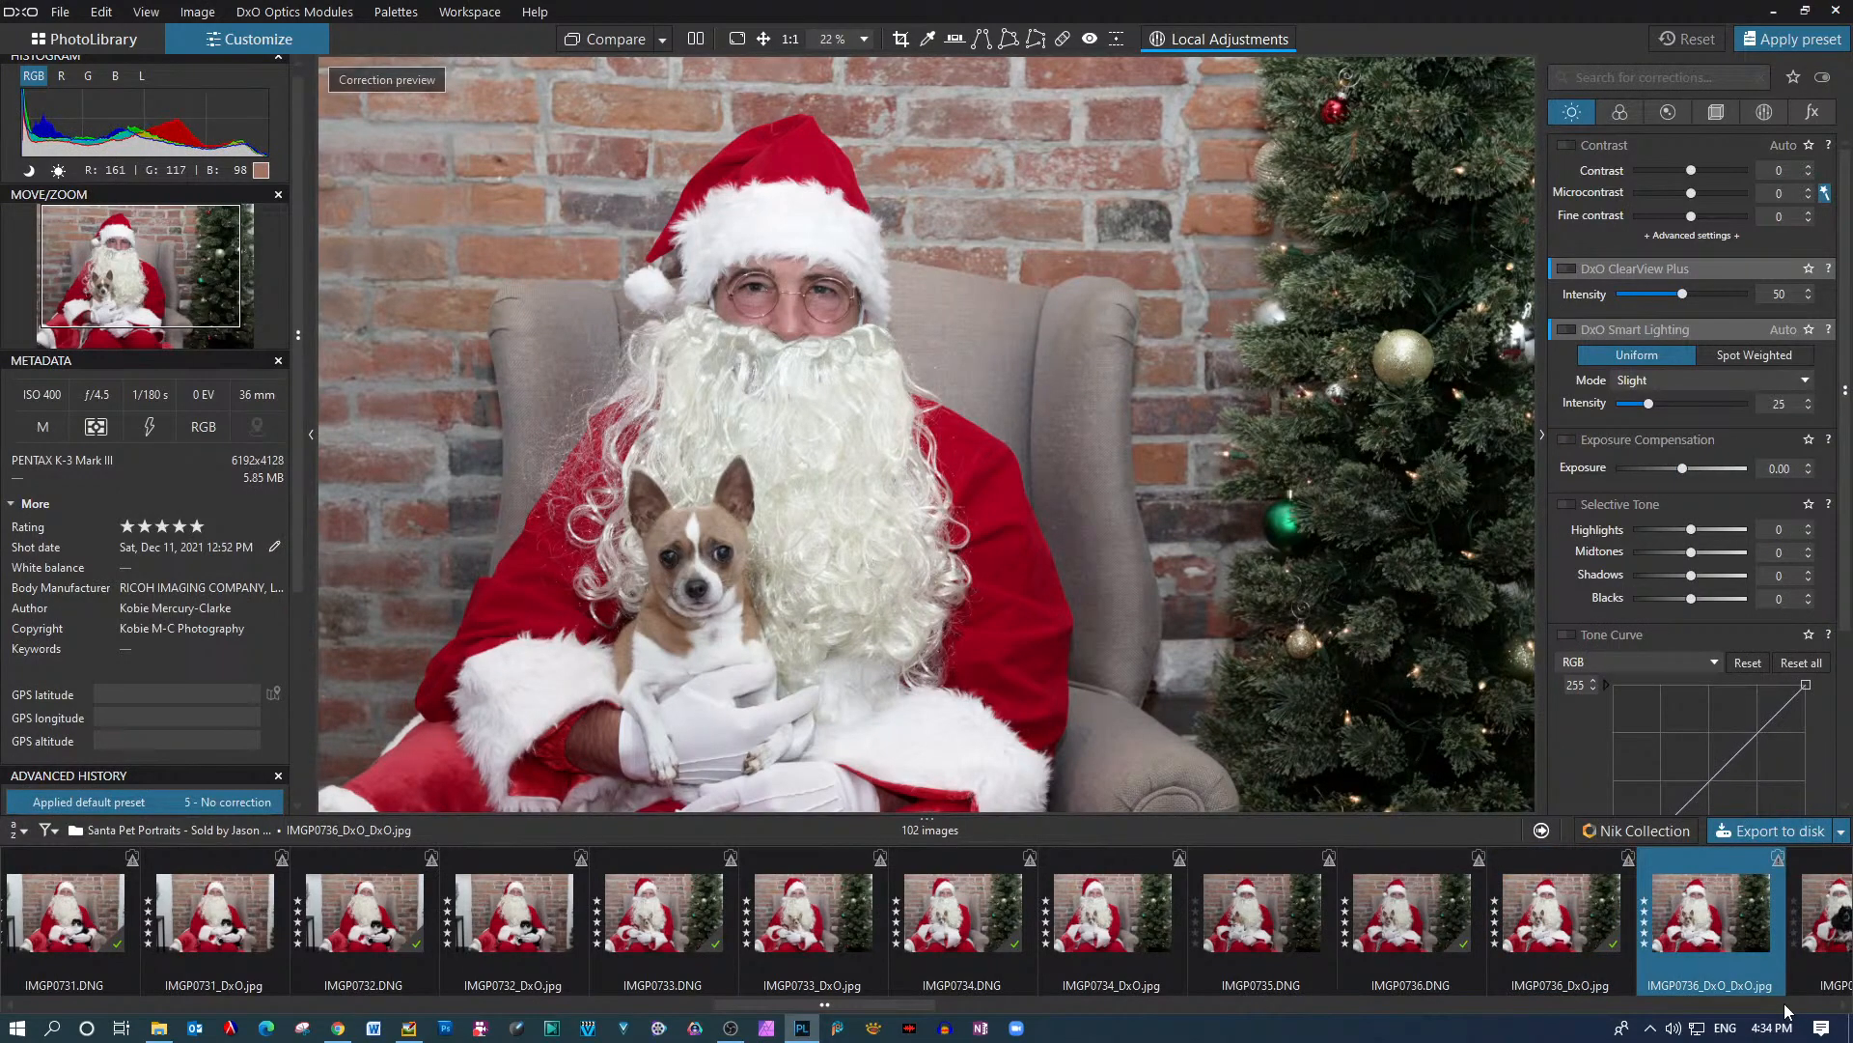
# Examine the black spaniel's fur and Santa's face up close in the portrait IMGP0737.DNG
pyautogui.click(1784, 1007)
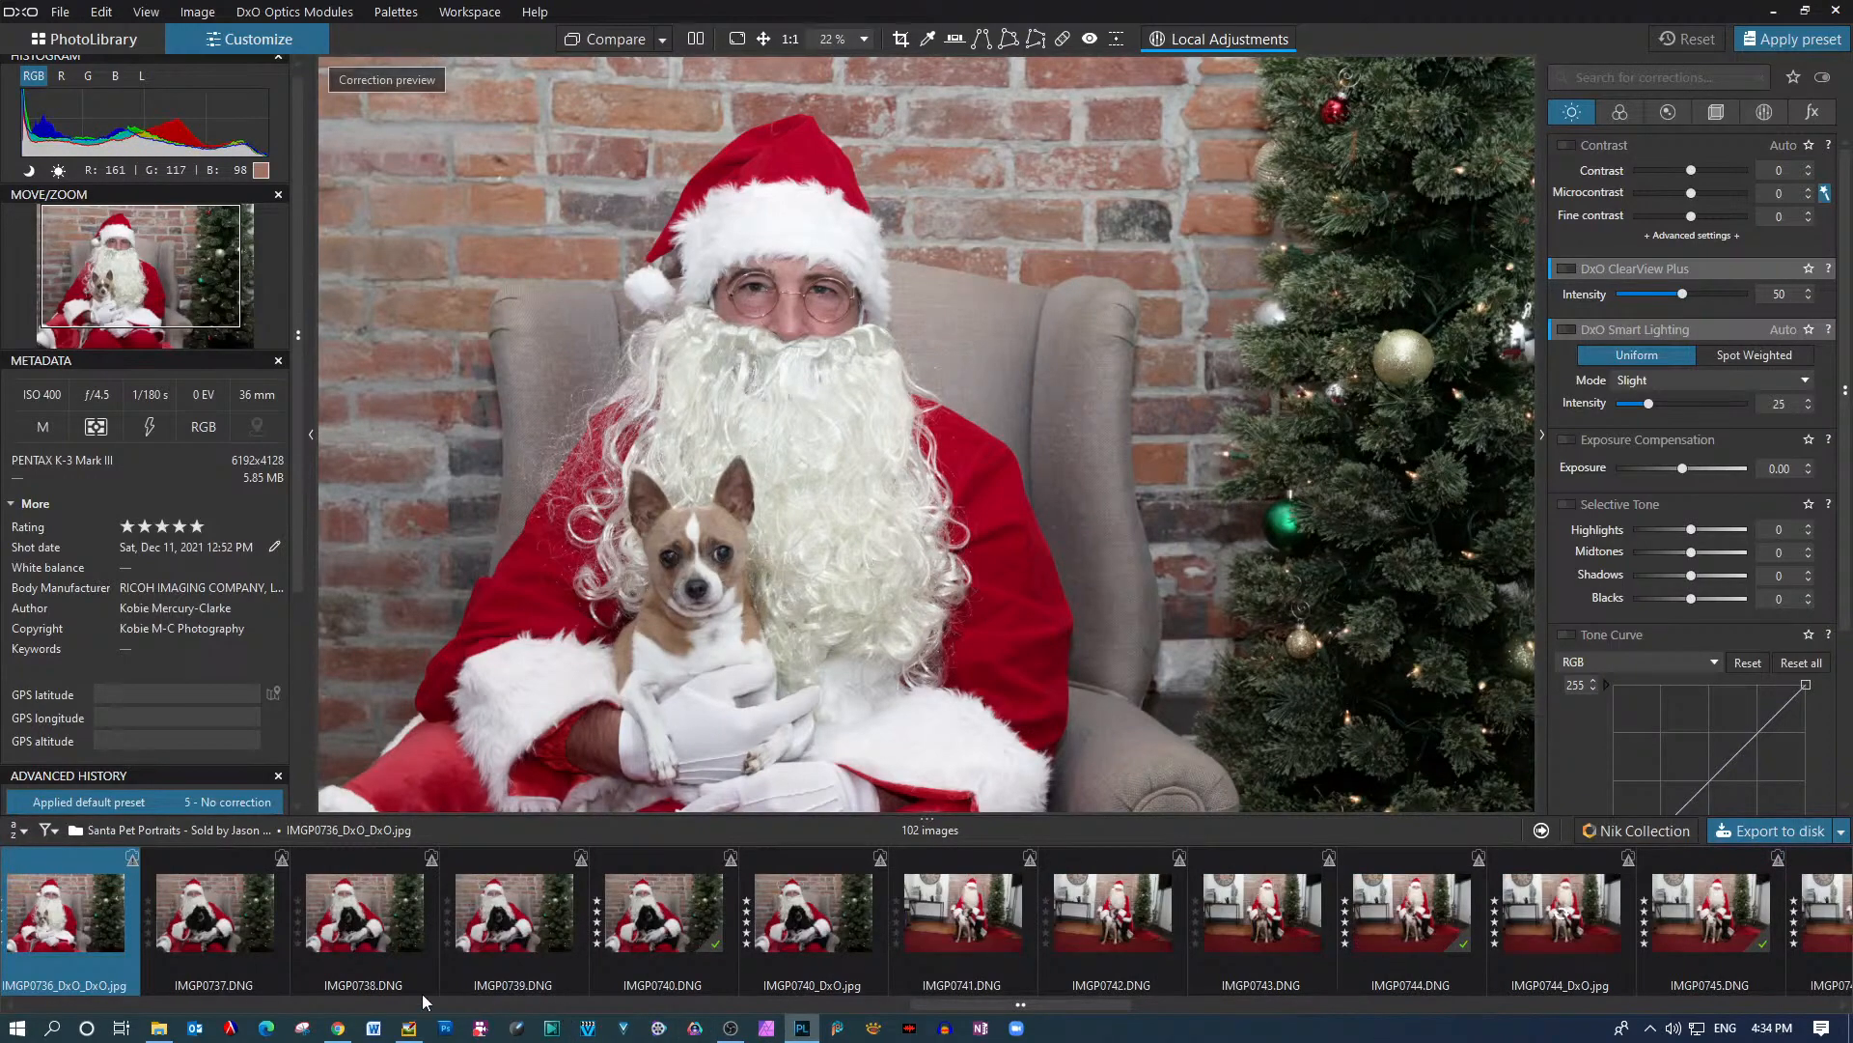
pyautogui.click(226, 903)
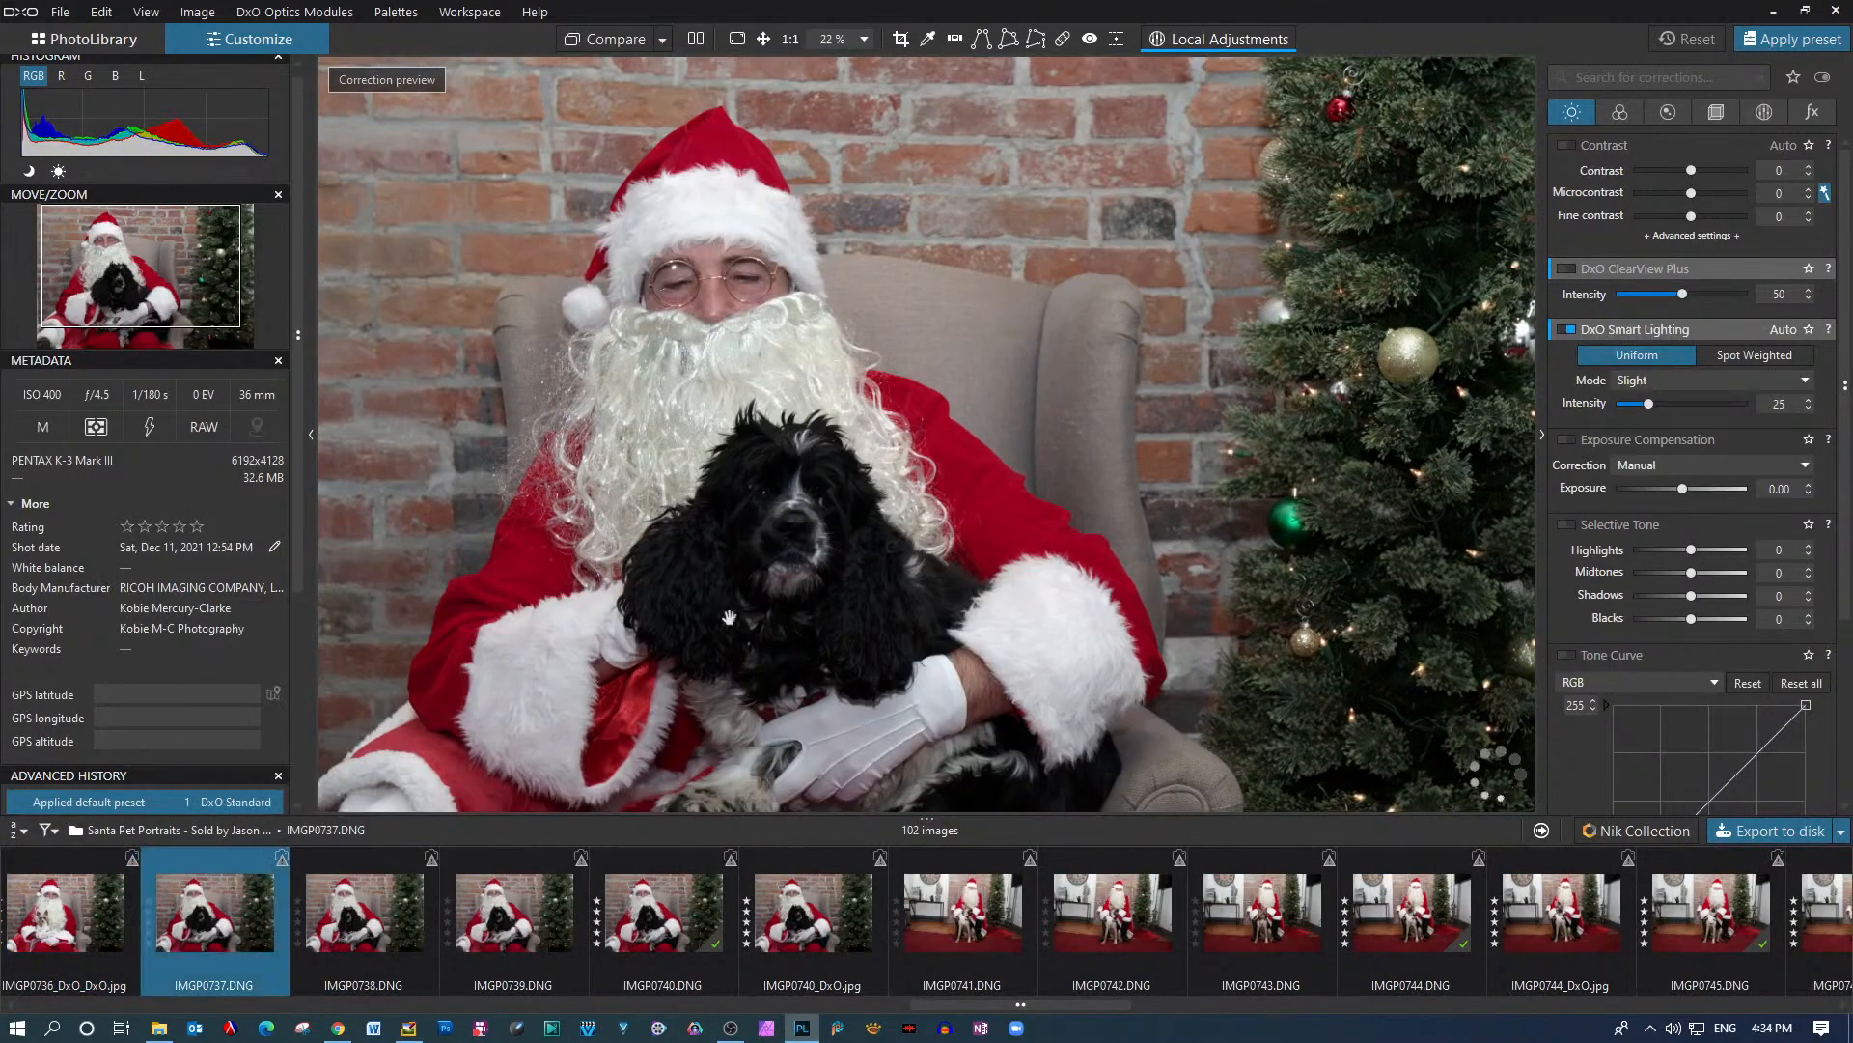
pyautogui.scroll(1, 776, 571)
pyautogui.scroll(2, 776, 572)
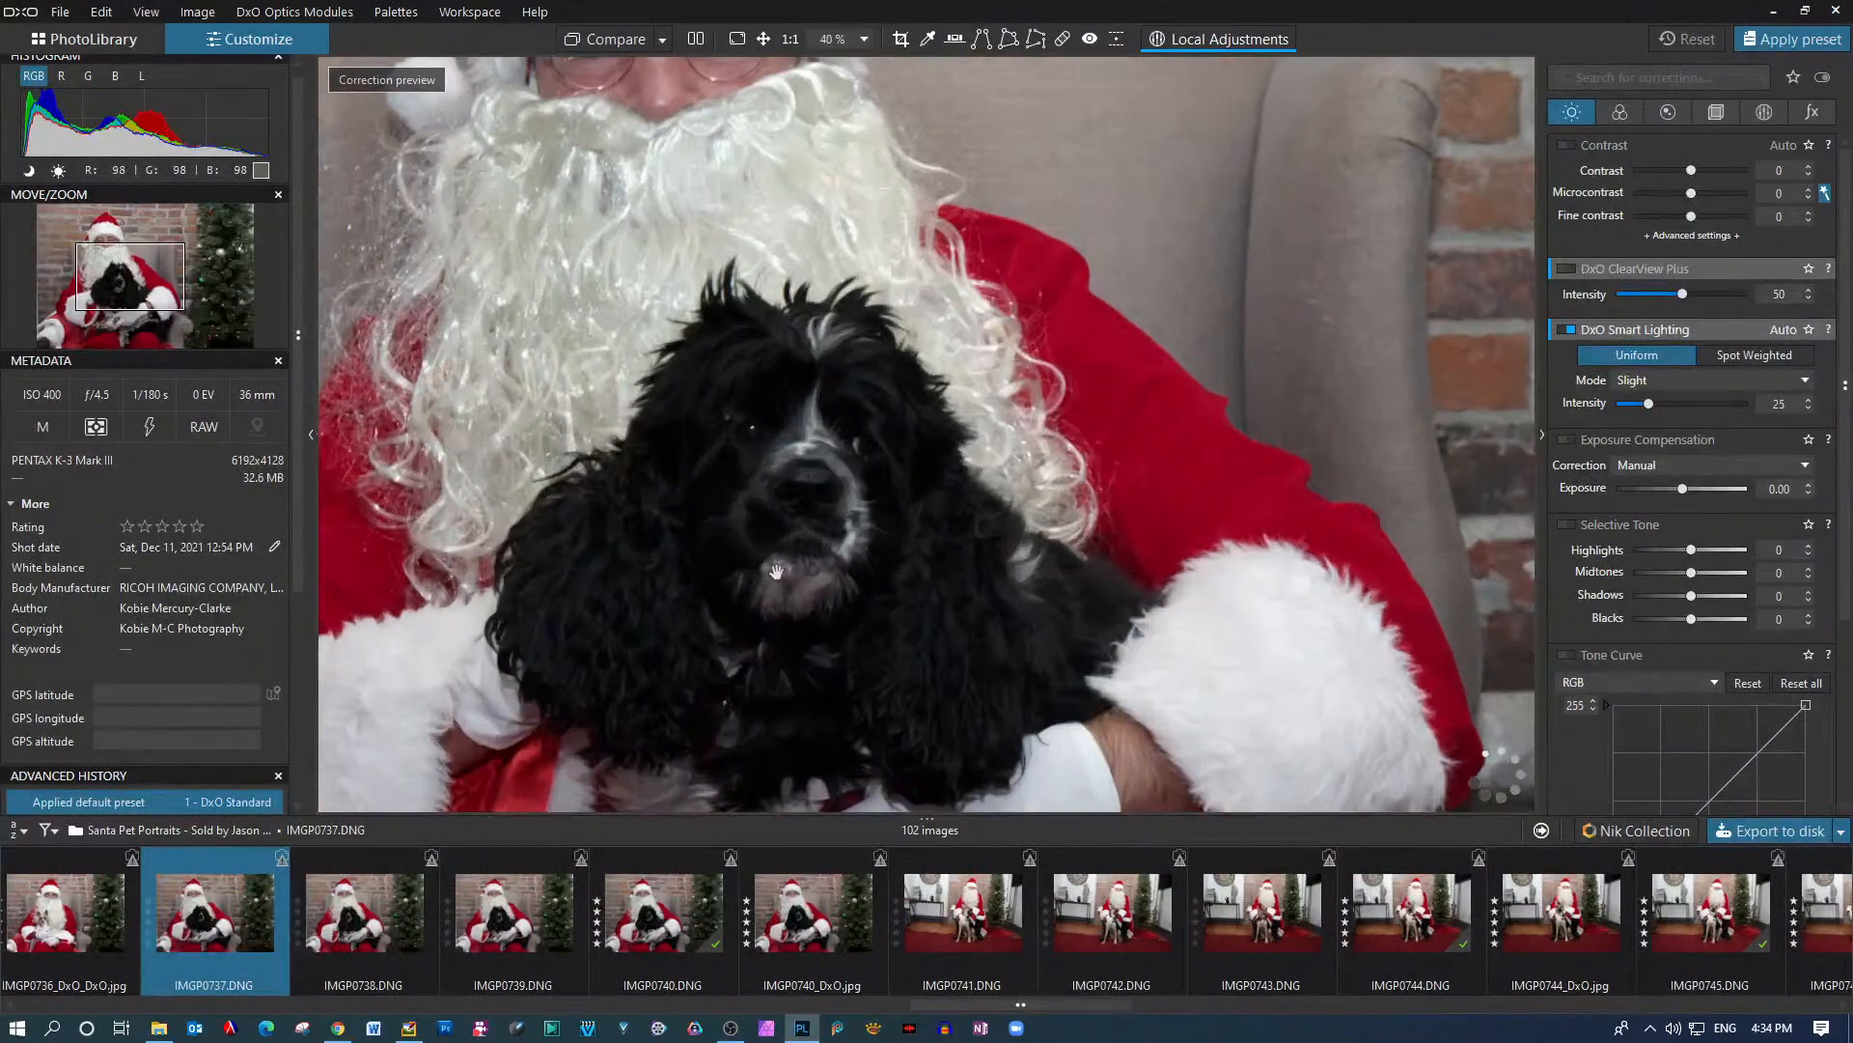
pyautogui.moveTo(688, 332); pyautogui.dragTo(741, 590)
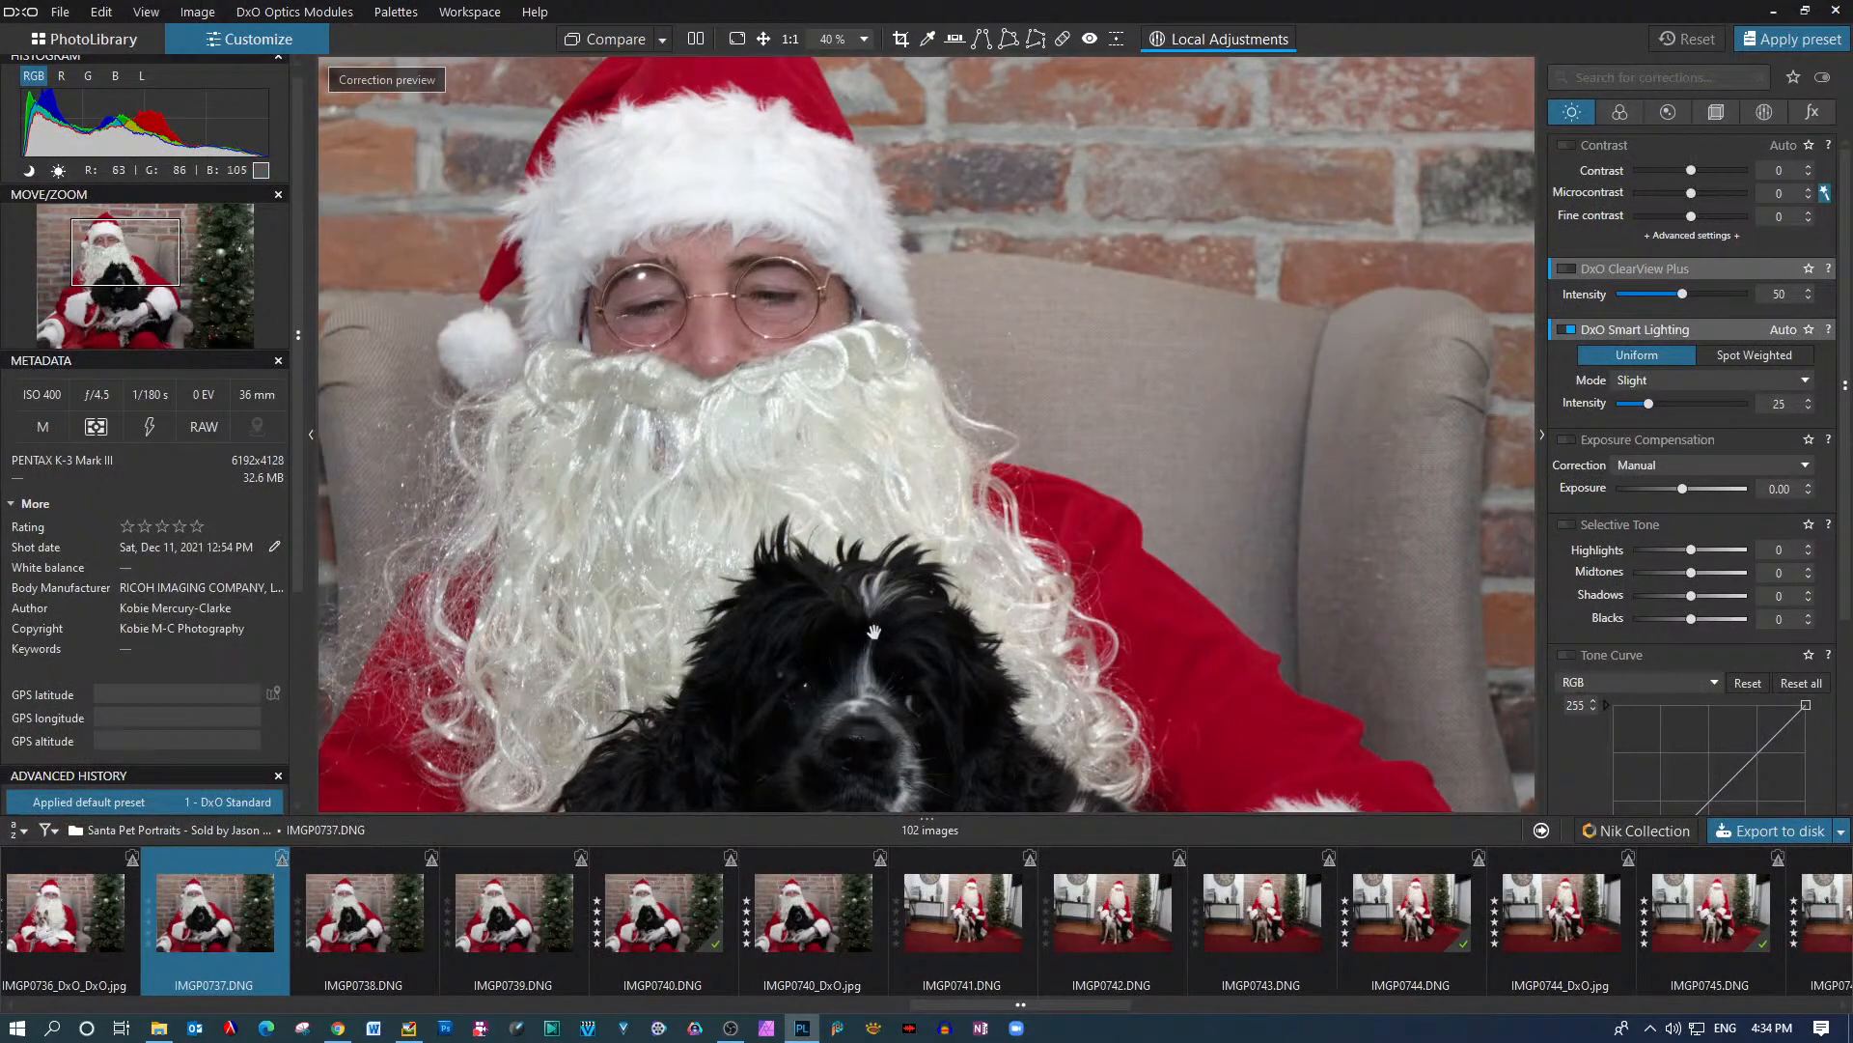
pyautogui.scroll(-1, 866, 650)
pyautogui.scroll(-1, 866, 649)
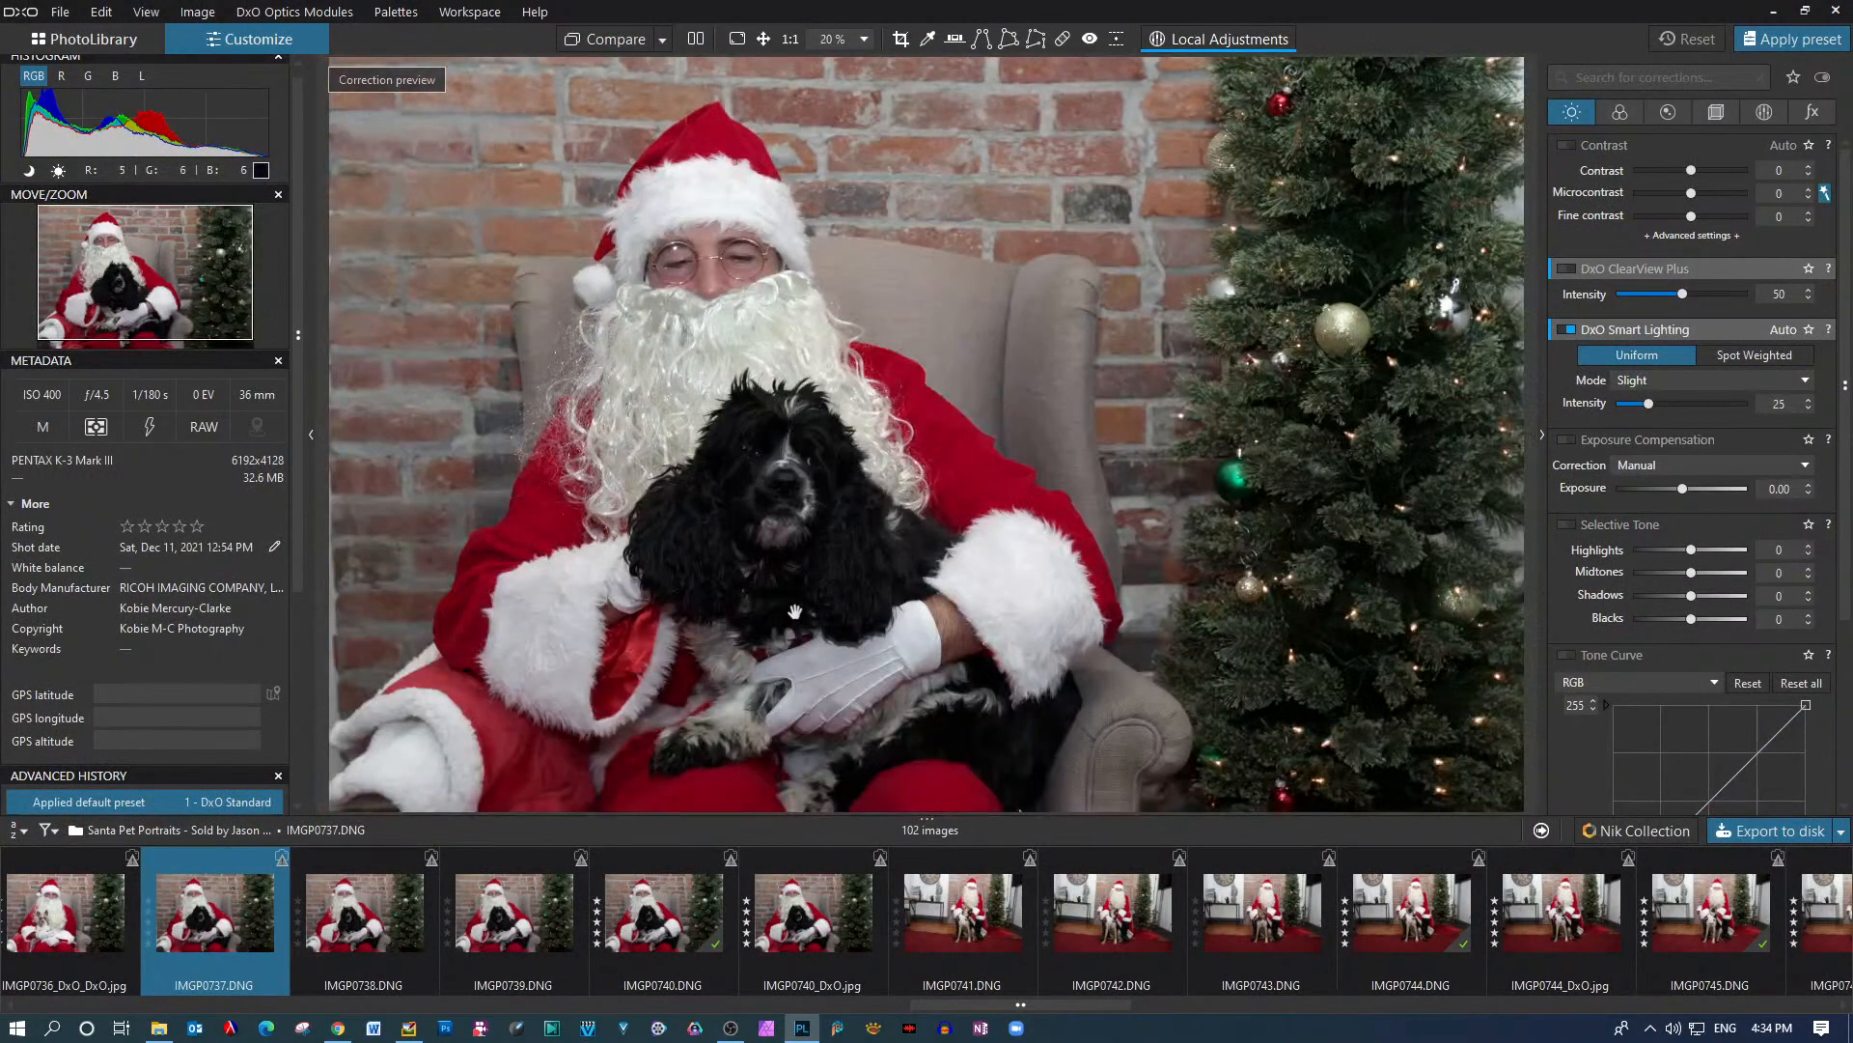
# Set the exposure compensation of the black spaniel portrait IMGP0737.DNG to 0.50
pyautogui.click(369, 920)
pyautogui.click(1809, 485)
pyautogui.click(1809, 486)
pyautogui.click(1808, 485)
pyautogui.click(1808, 486)
pyautogui.click(1808, 486)
pyautogui.click(1808, 486)
pyautogui.click(1807, 486)
pyautogui.click(1807, 485)
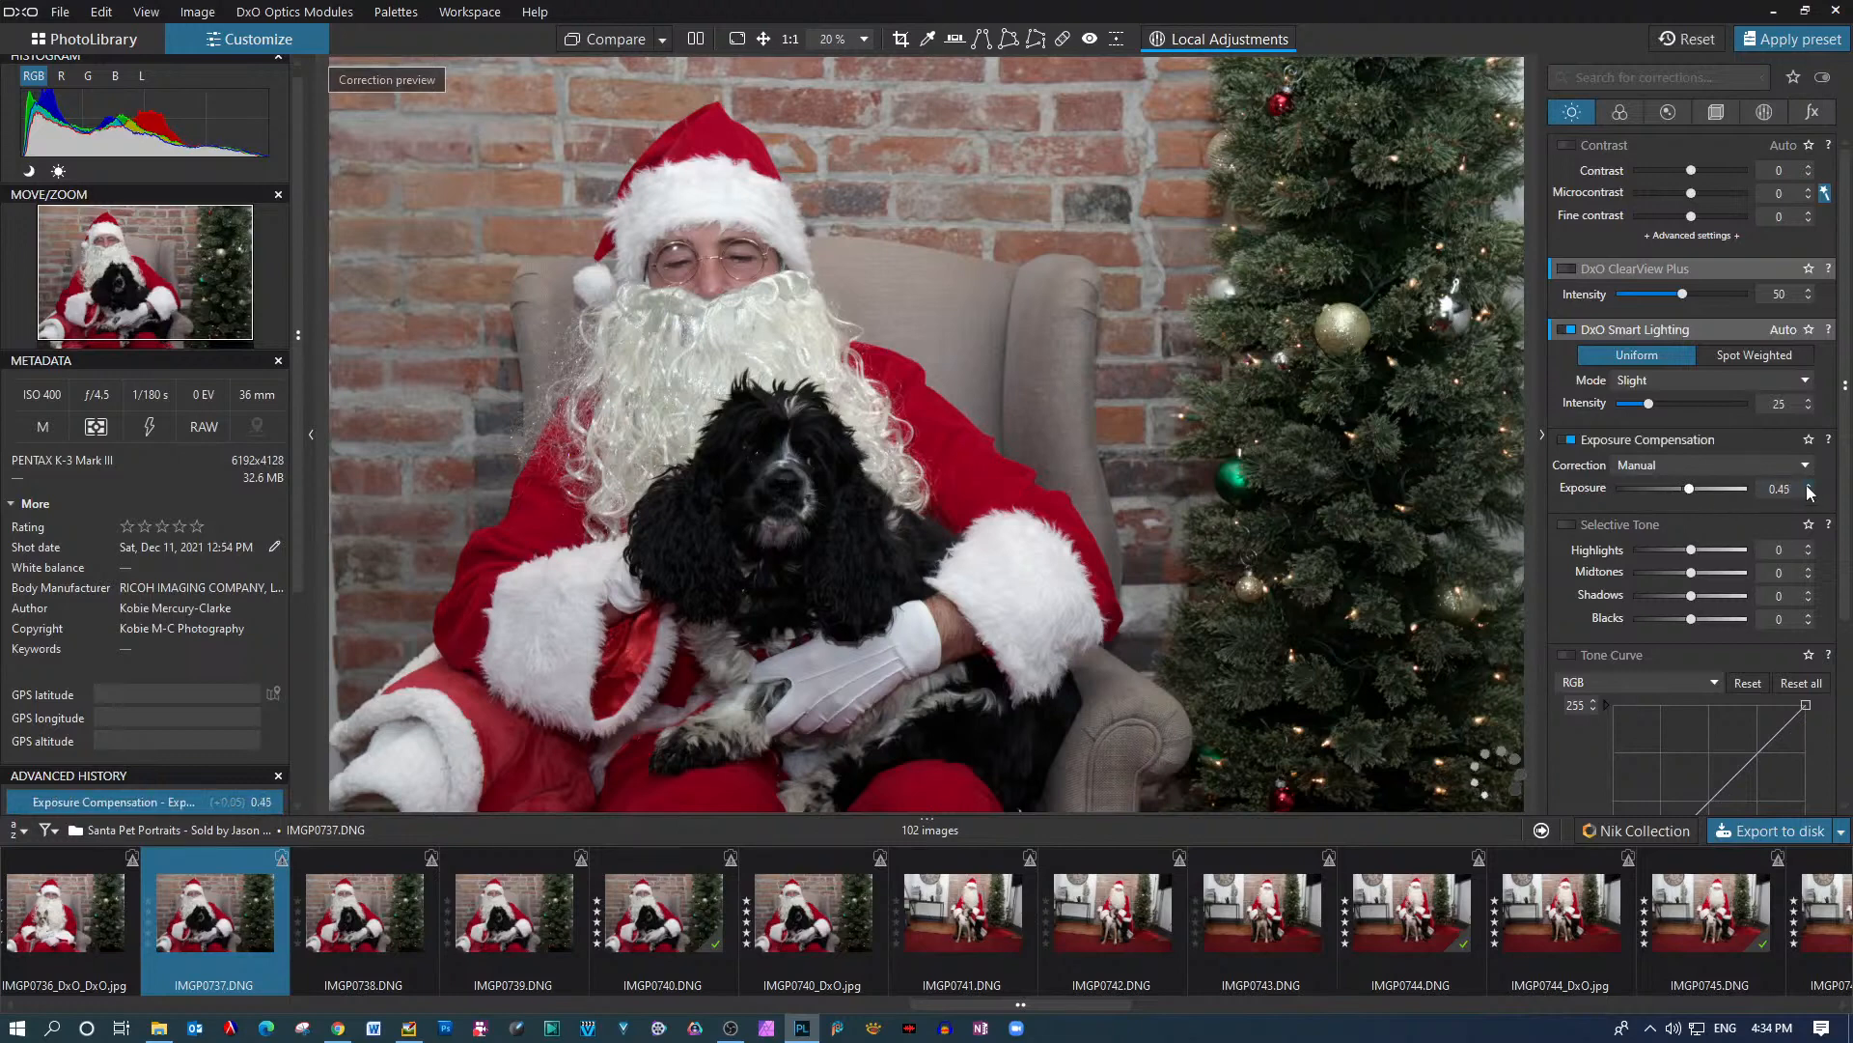
pyautogui.click(1809, 488)
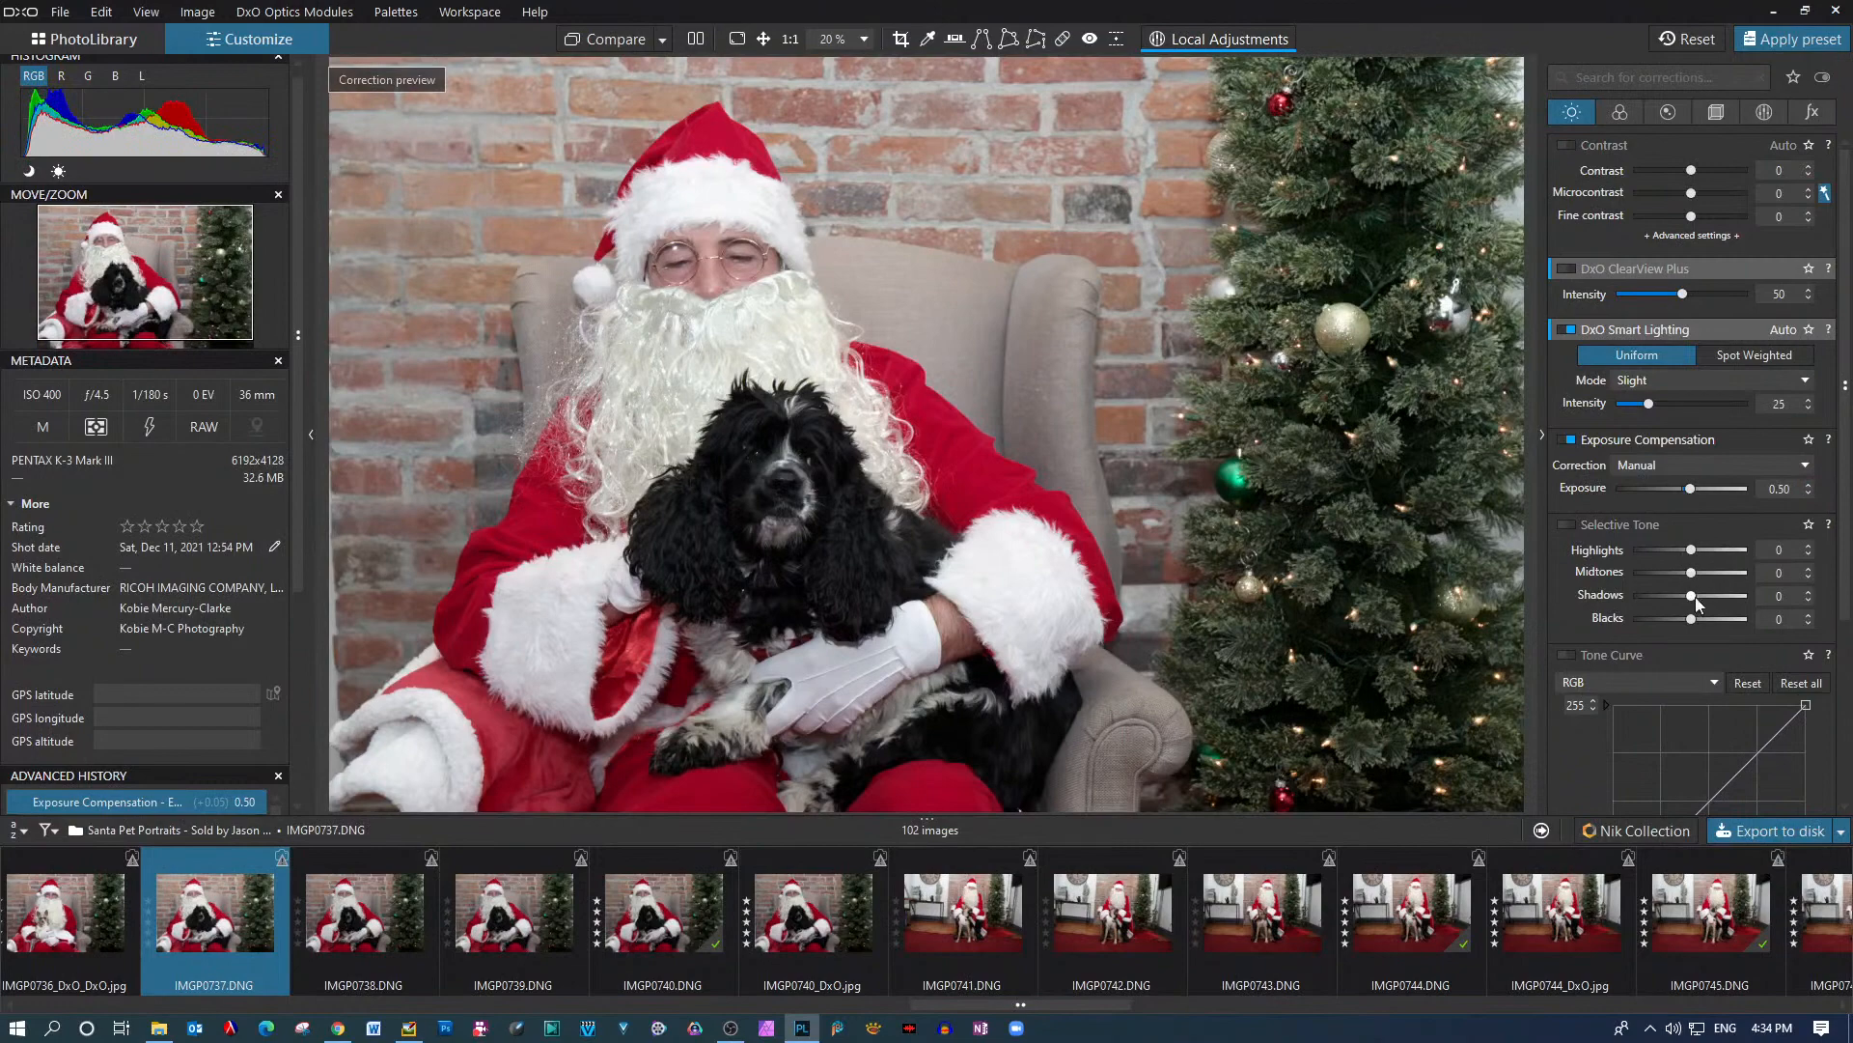
# Raise the Selective Tone shadows of IMGP0737.DNG to 28, inspect the dog's fur, and compare side by side with the uncorrected image
pyautogui.moveTo(1691, 595); pyautogui.dragTo(1707, 598)
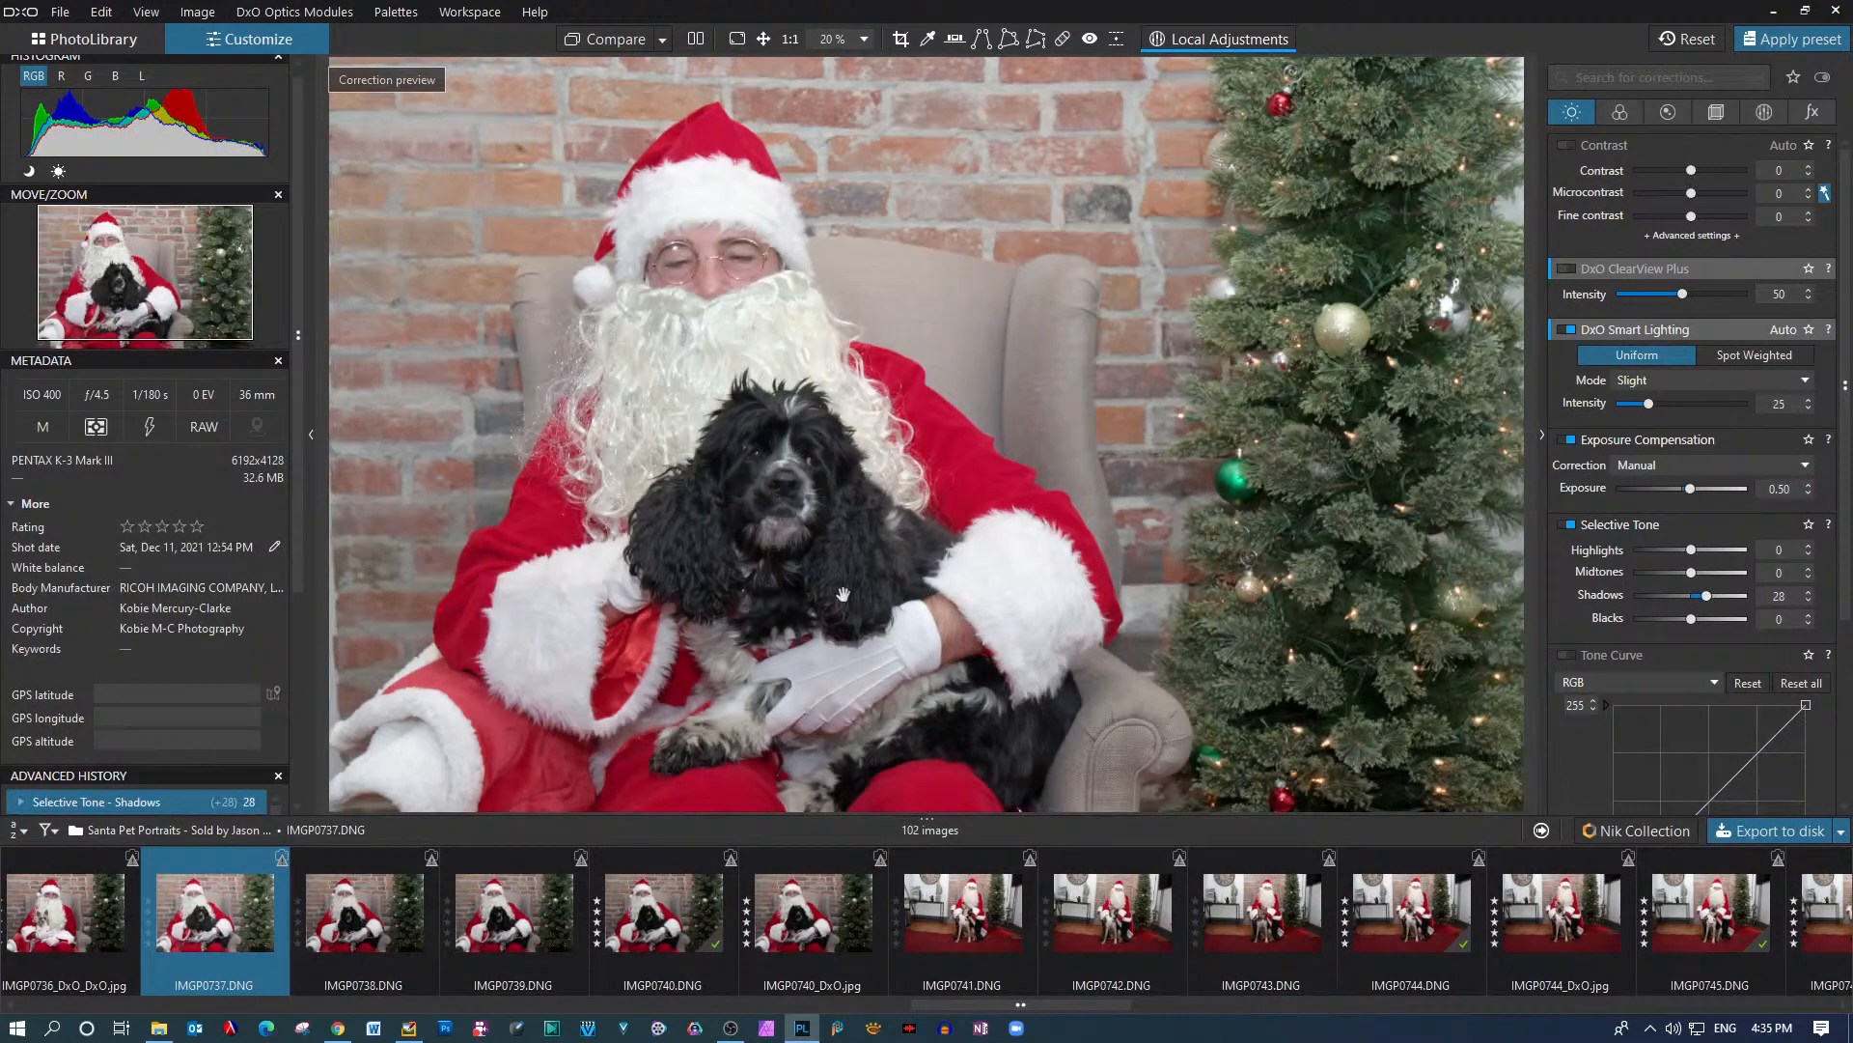
pyautogui.scroll(3, 788, 544)
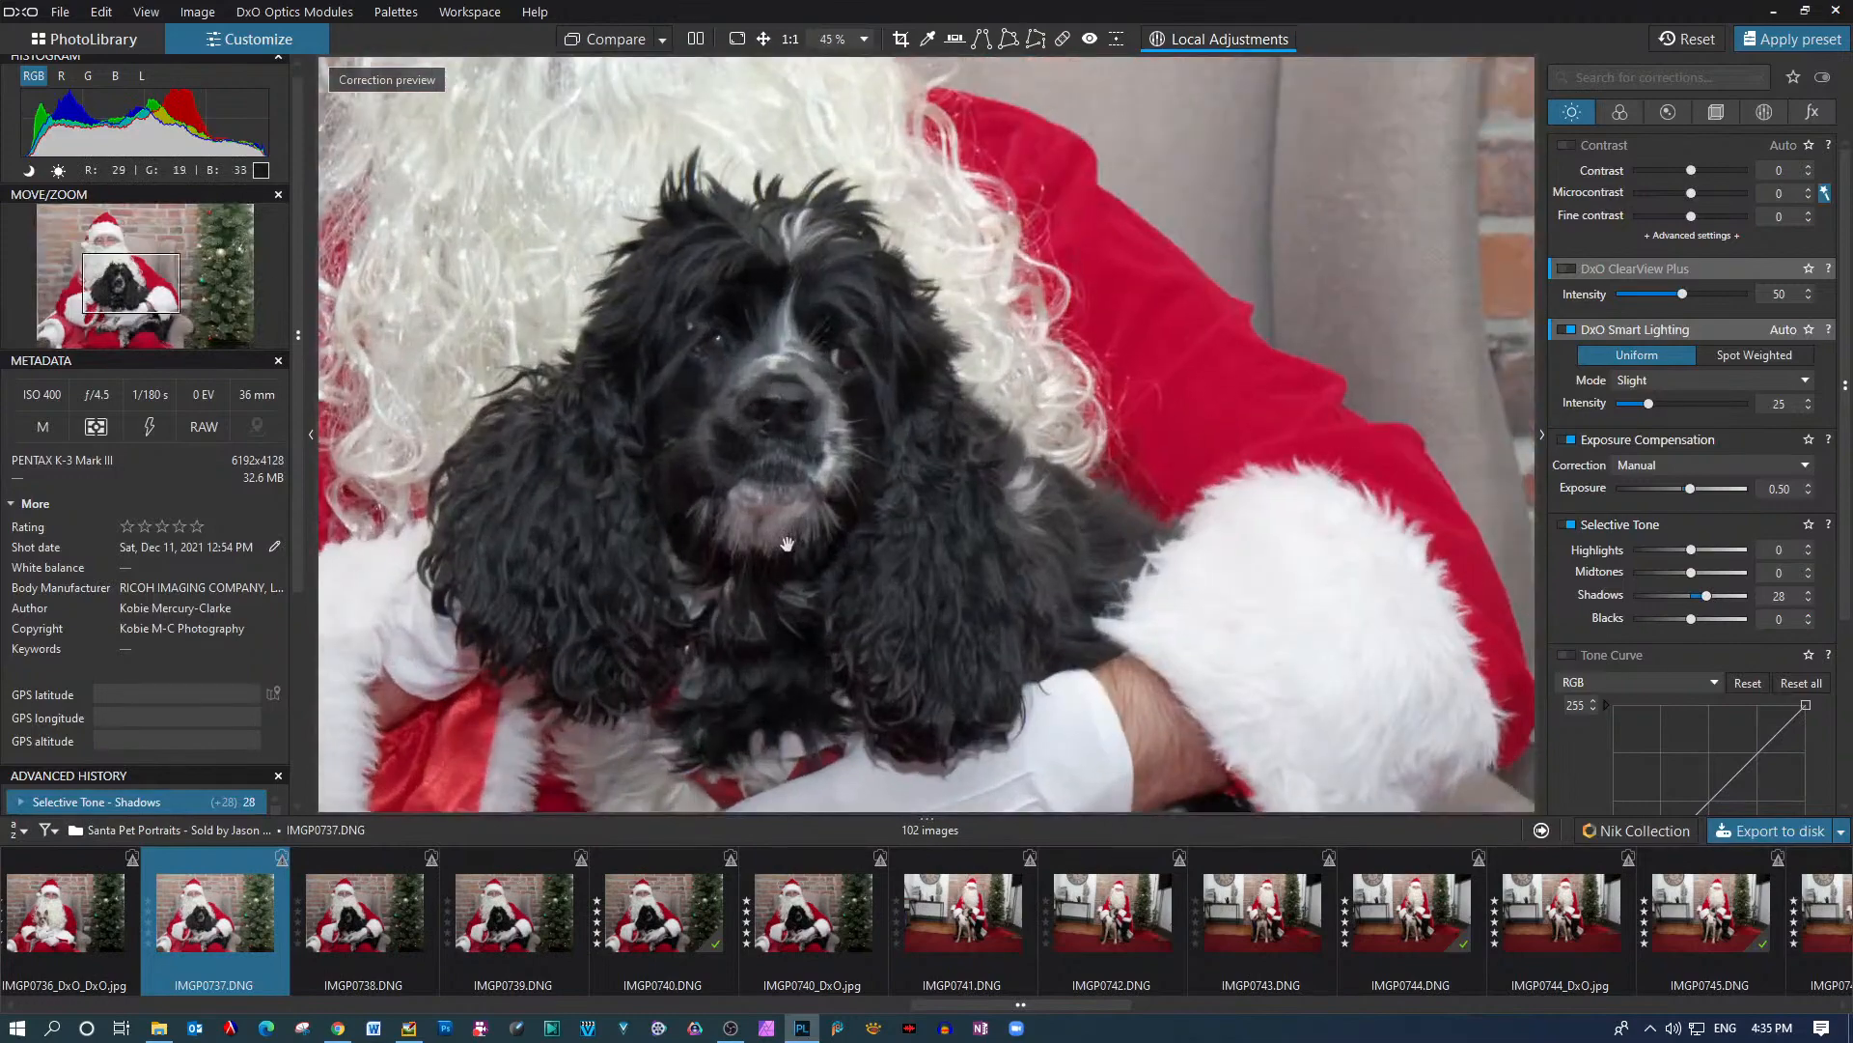
pyautogui.scroll(5, 768, 510)
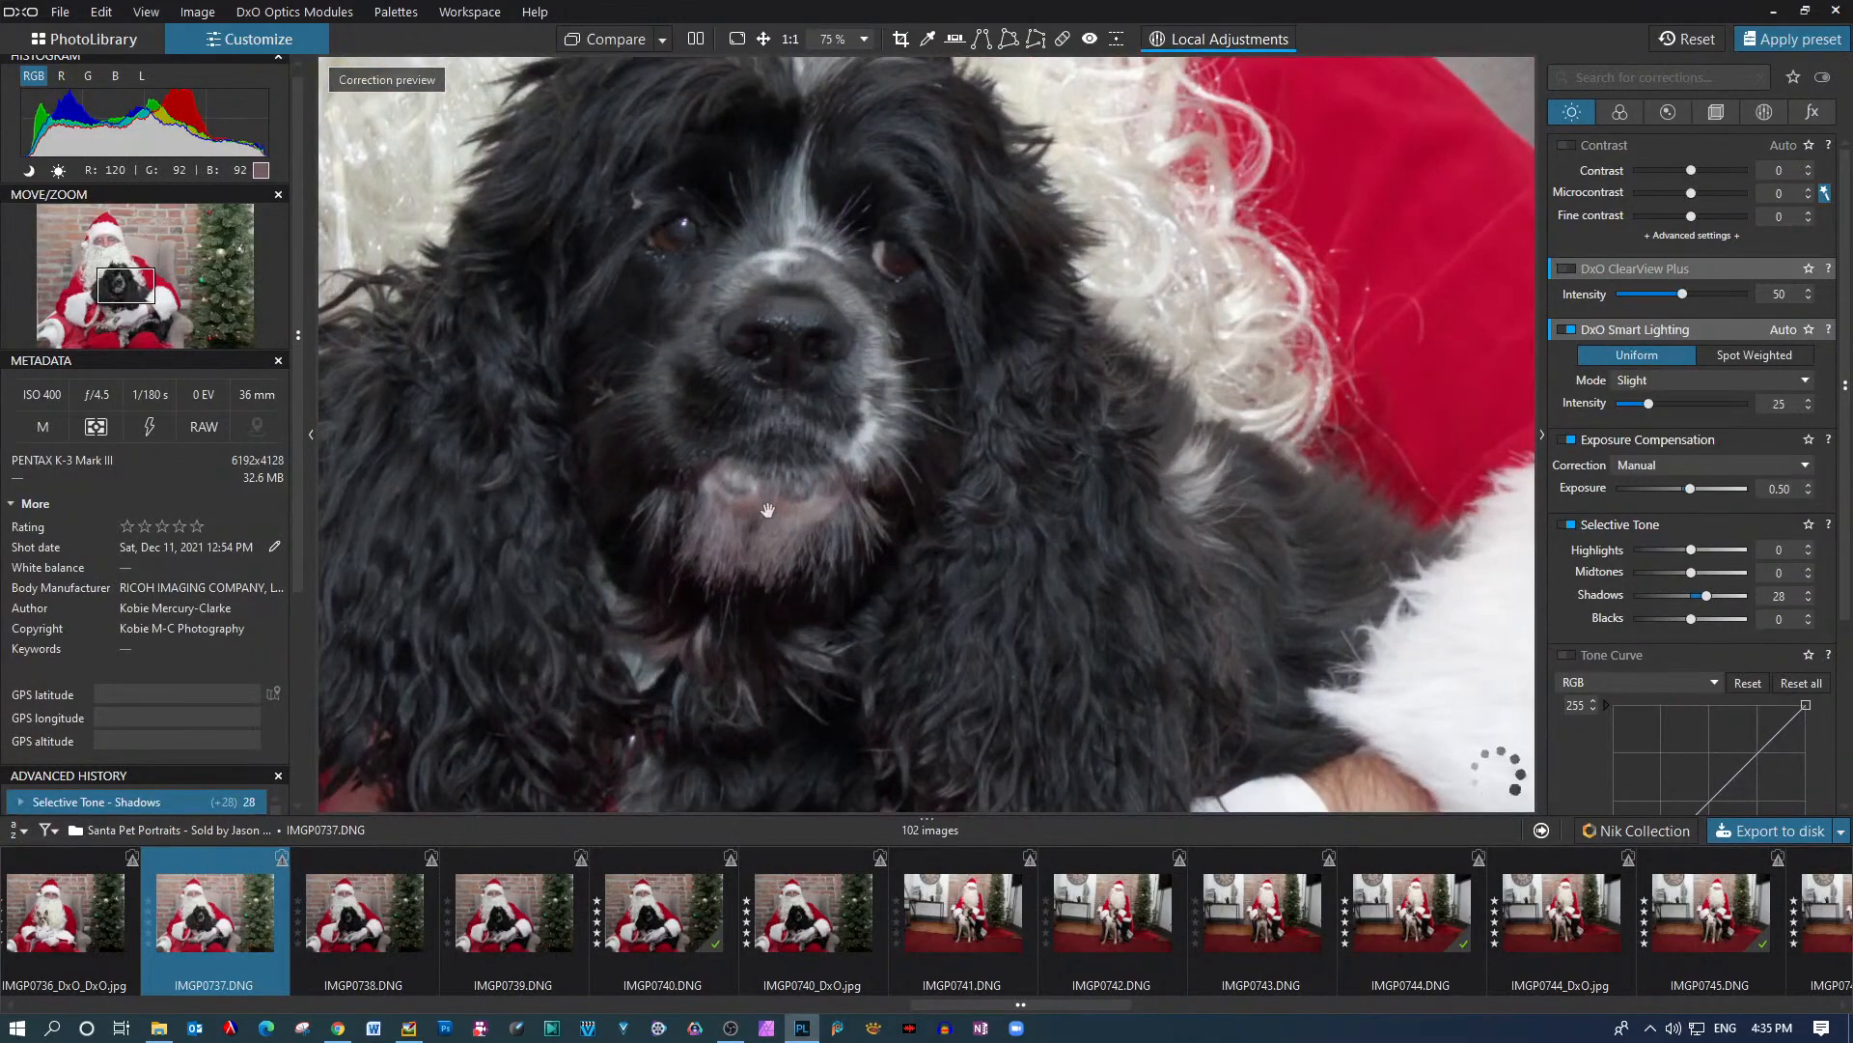
pyautogui.scroll(-6, 766, 515)
pyautogui.scroll(-2, 764, 516)
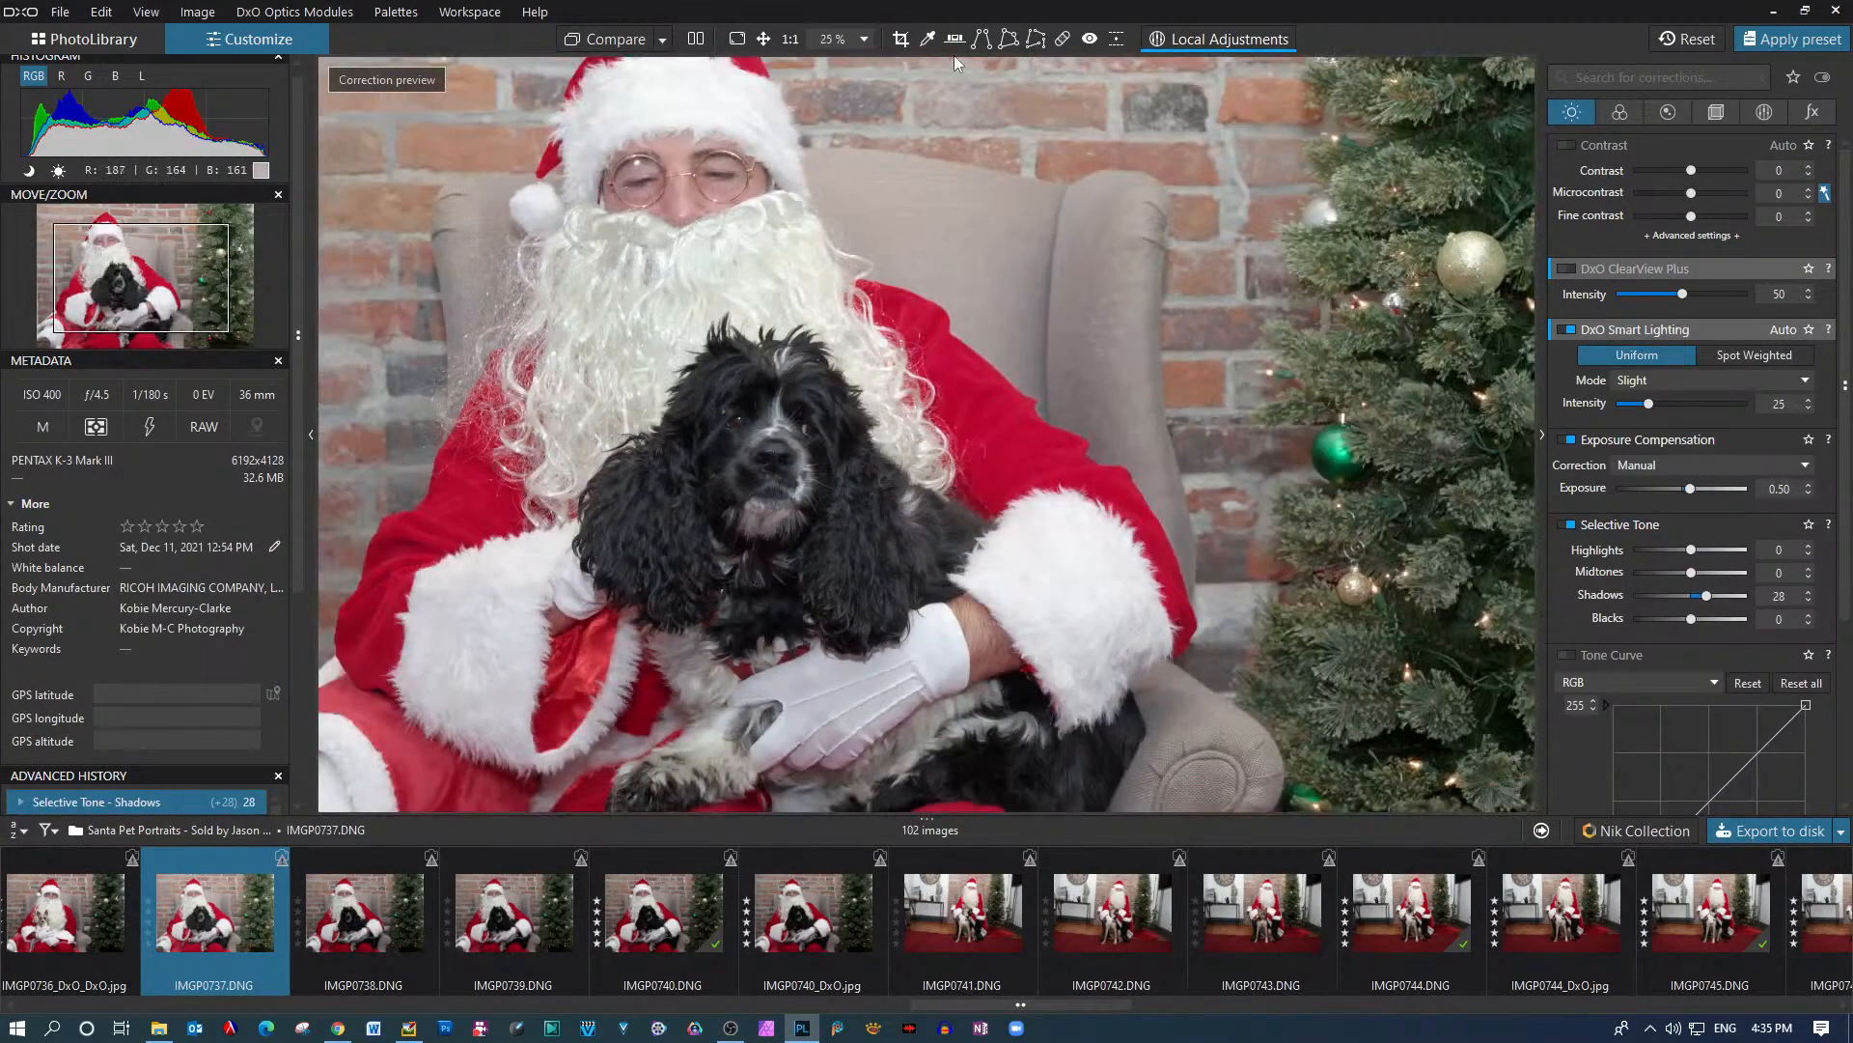
pyautogui.click(696, 39)
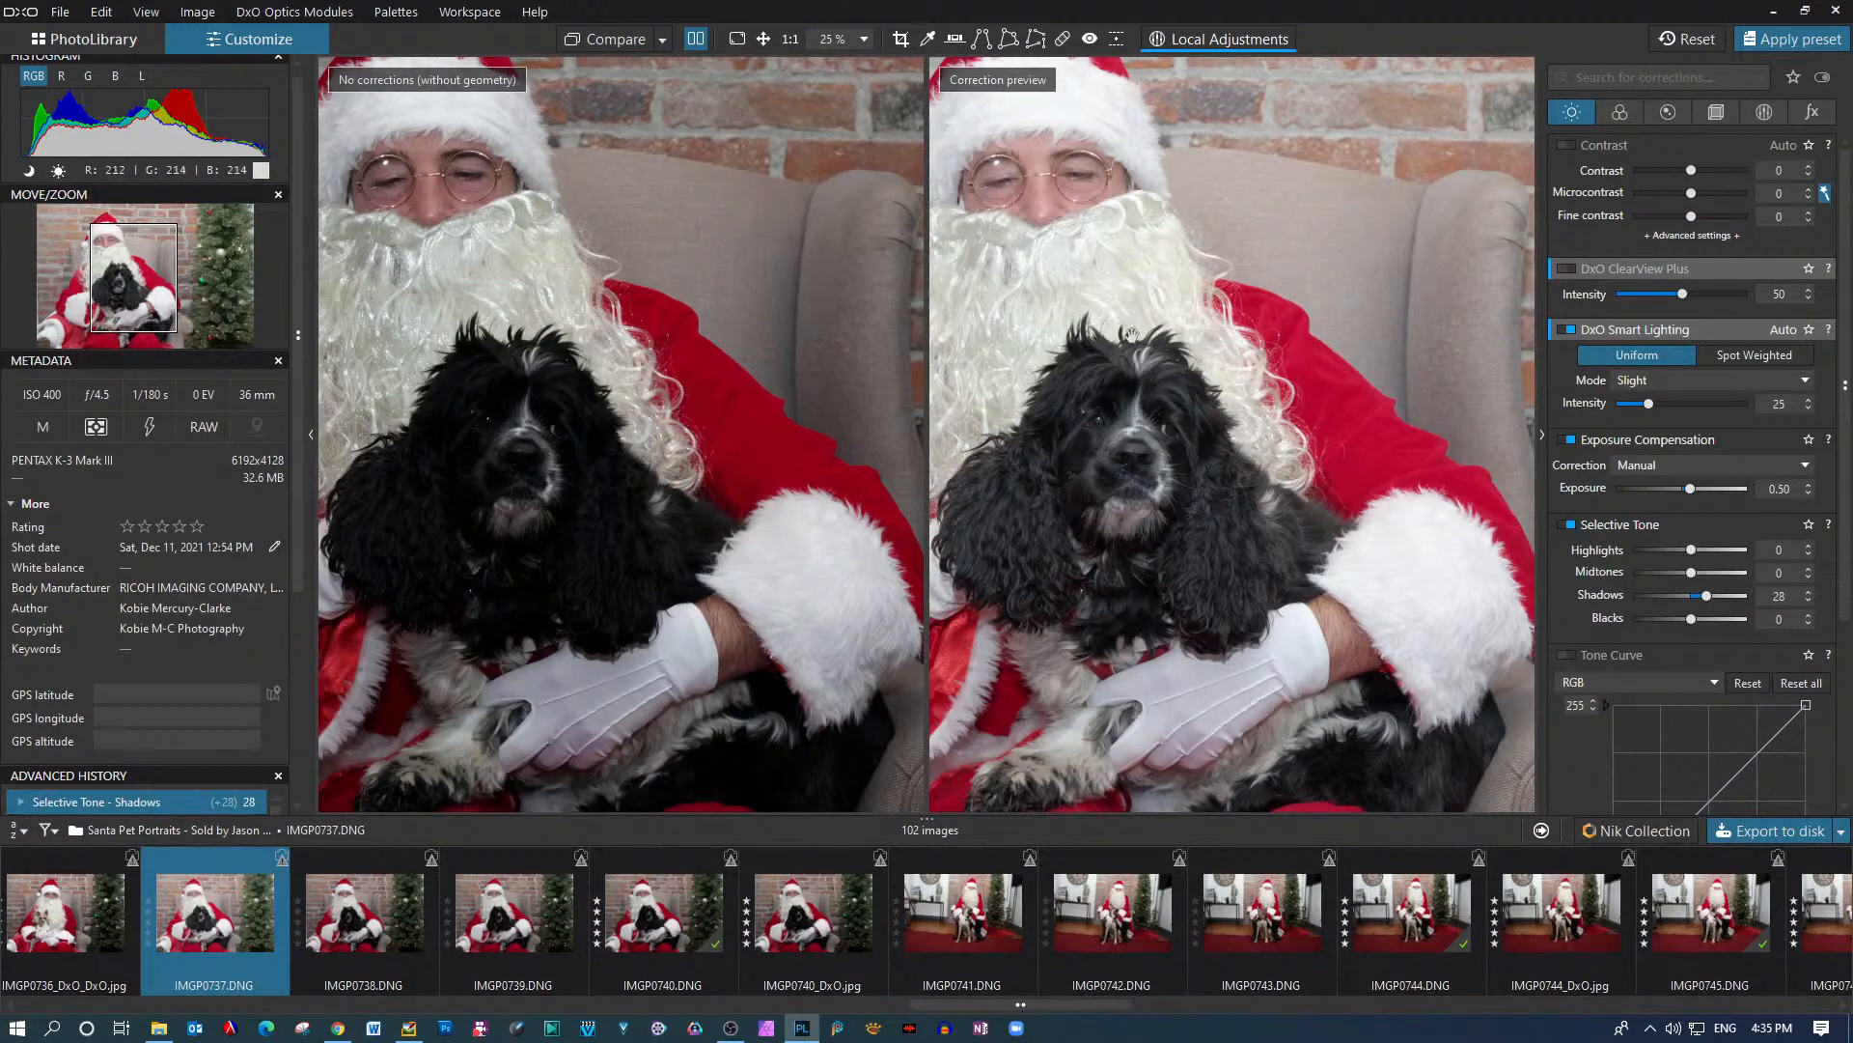
pyautogui.click(696, 39)
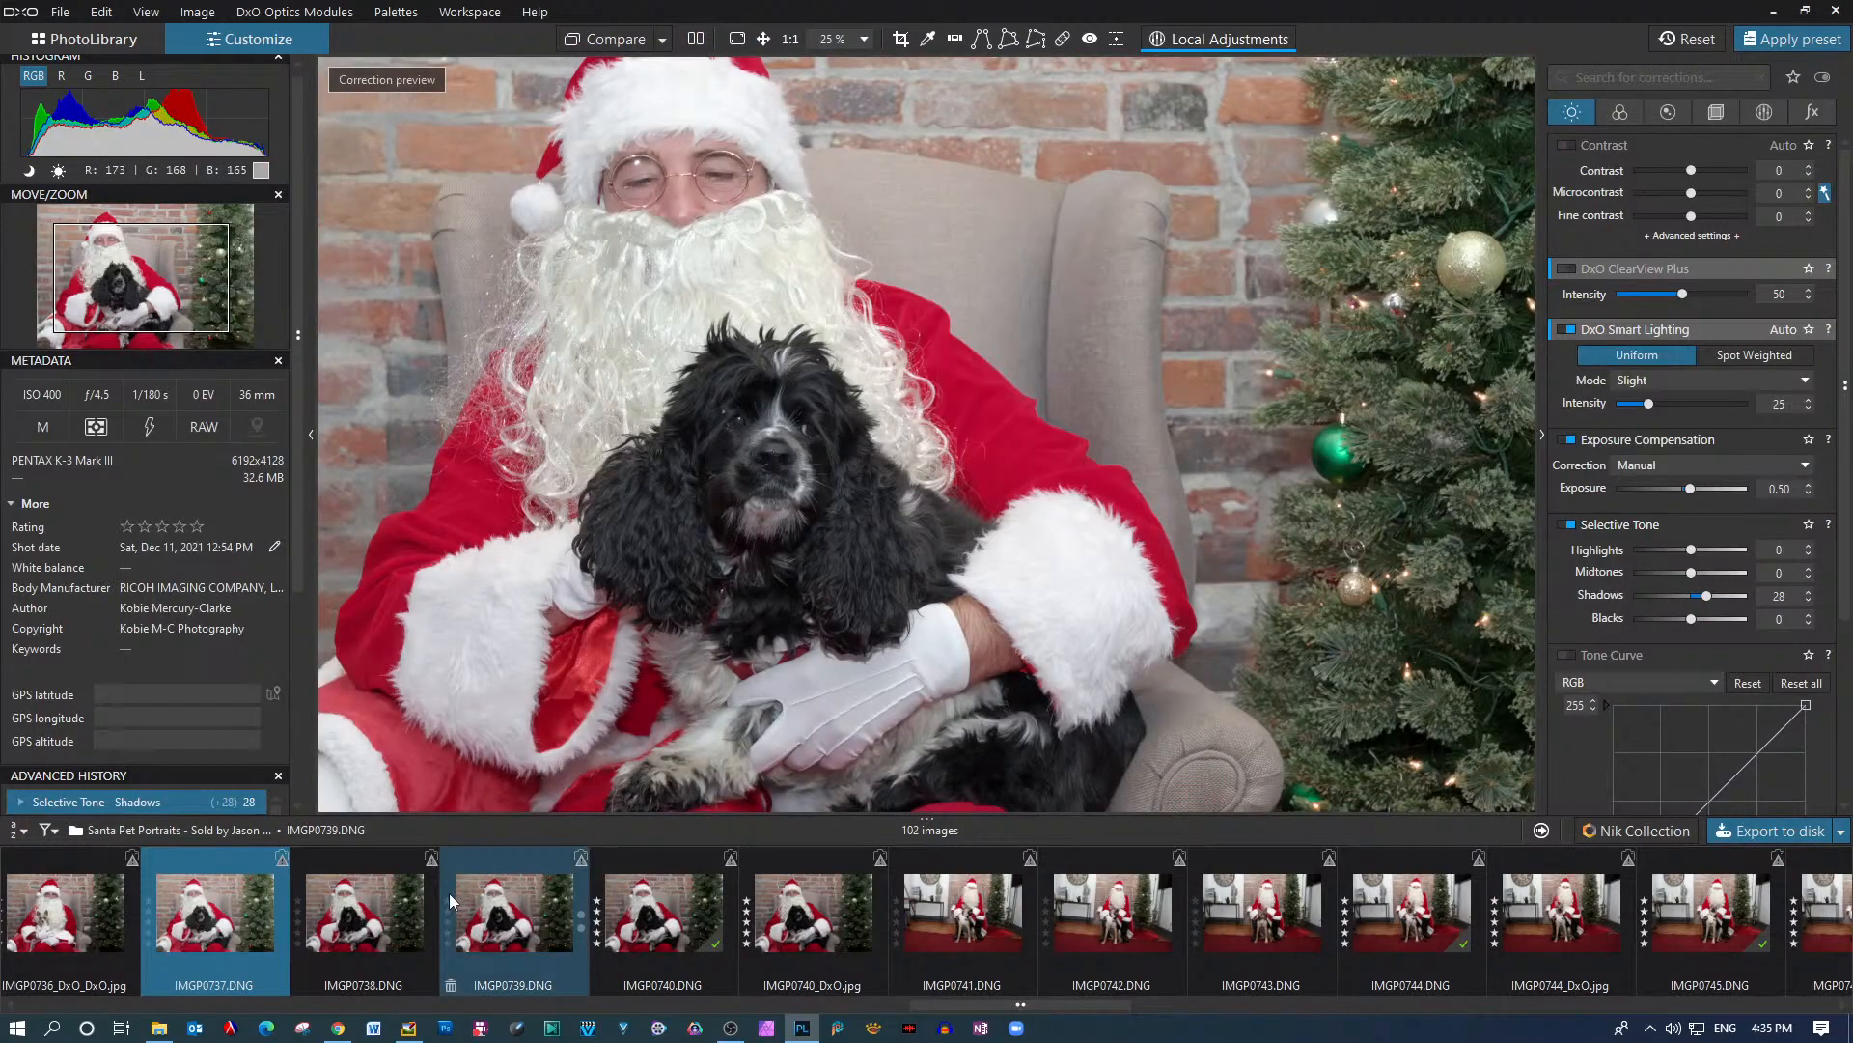
# View the spaniel portraits IMGP0738.DNG and IMGP0739.DNG, and set the exposure compensation of IMGP0740.DNG to 0.50
pyautogui.click(398, 901)
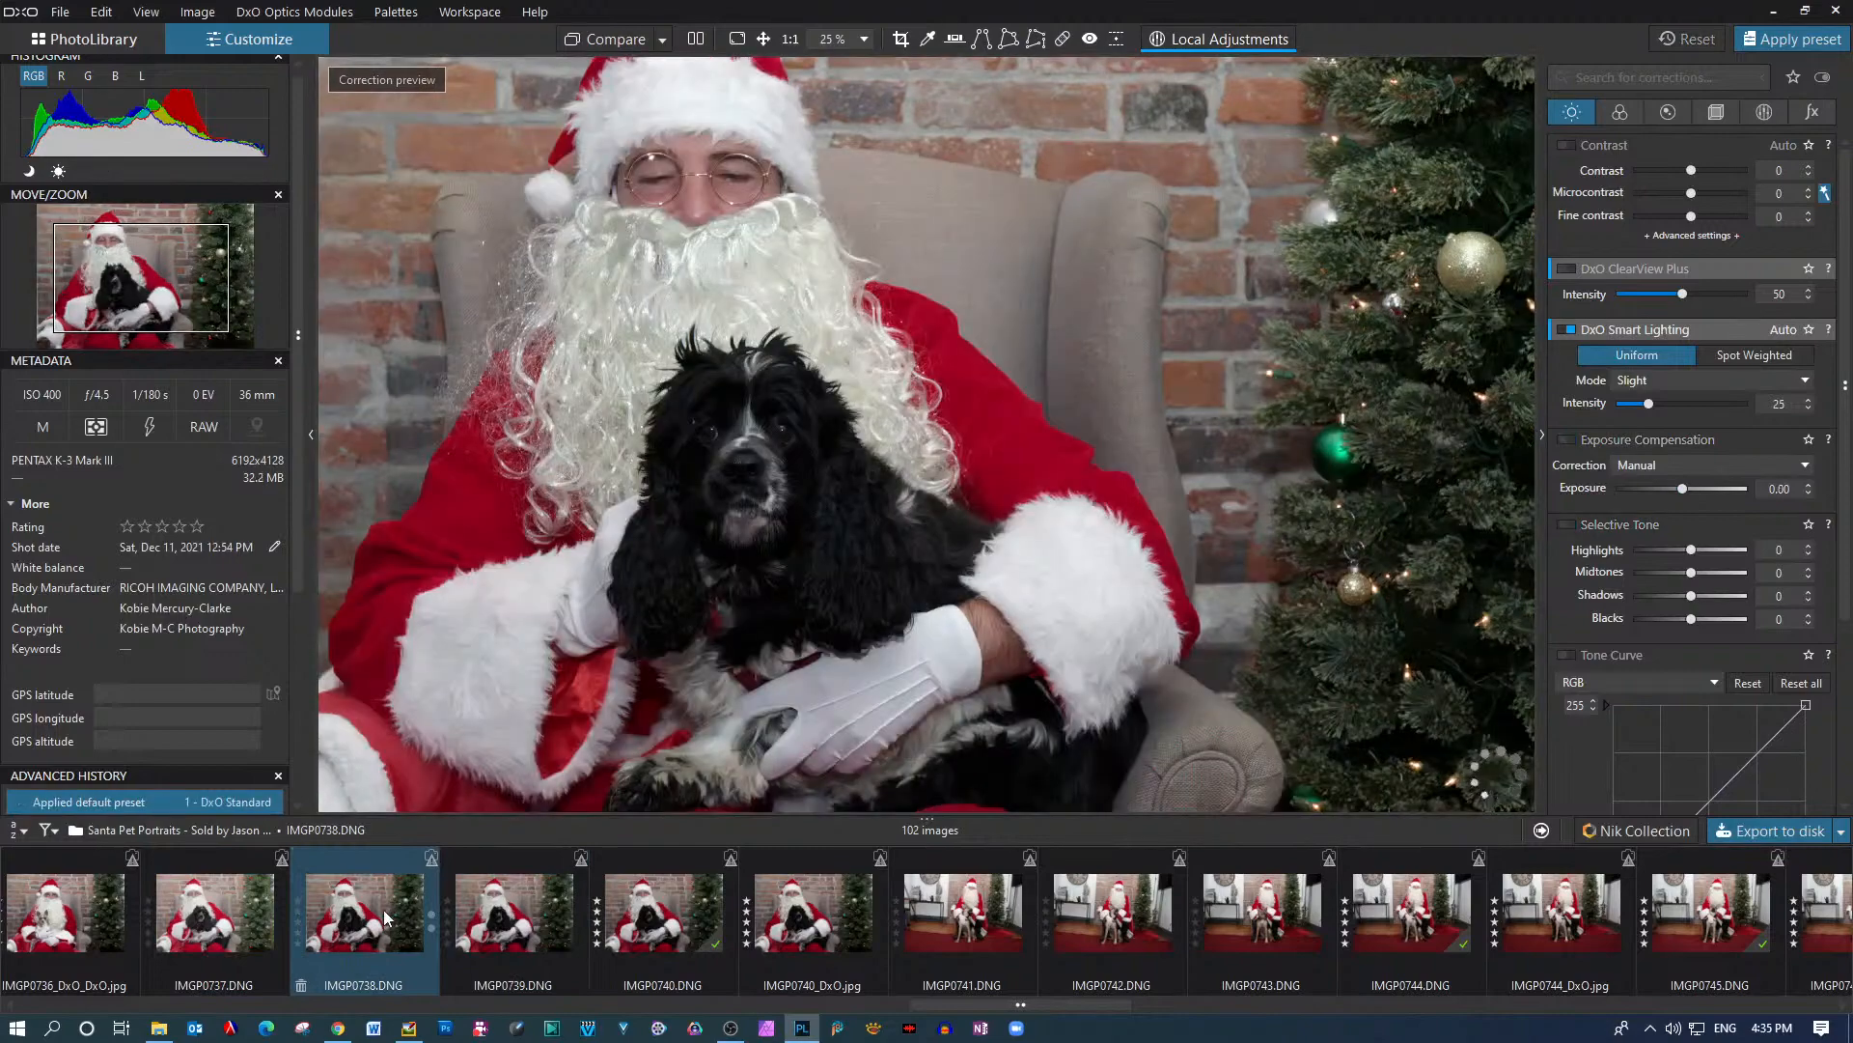
pyautogui.click(518, 915)
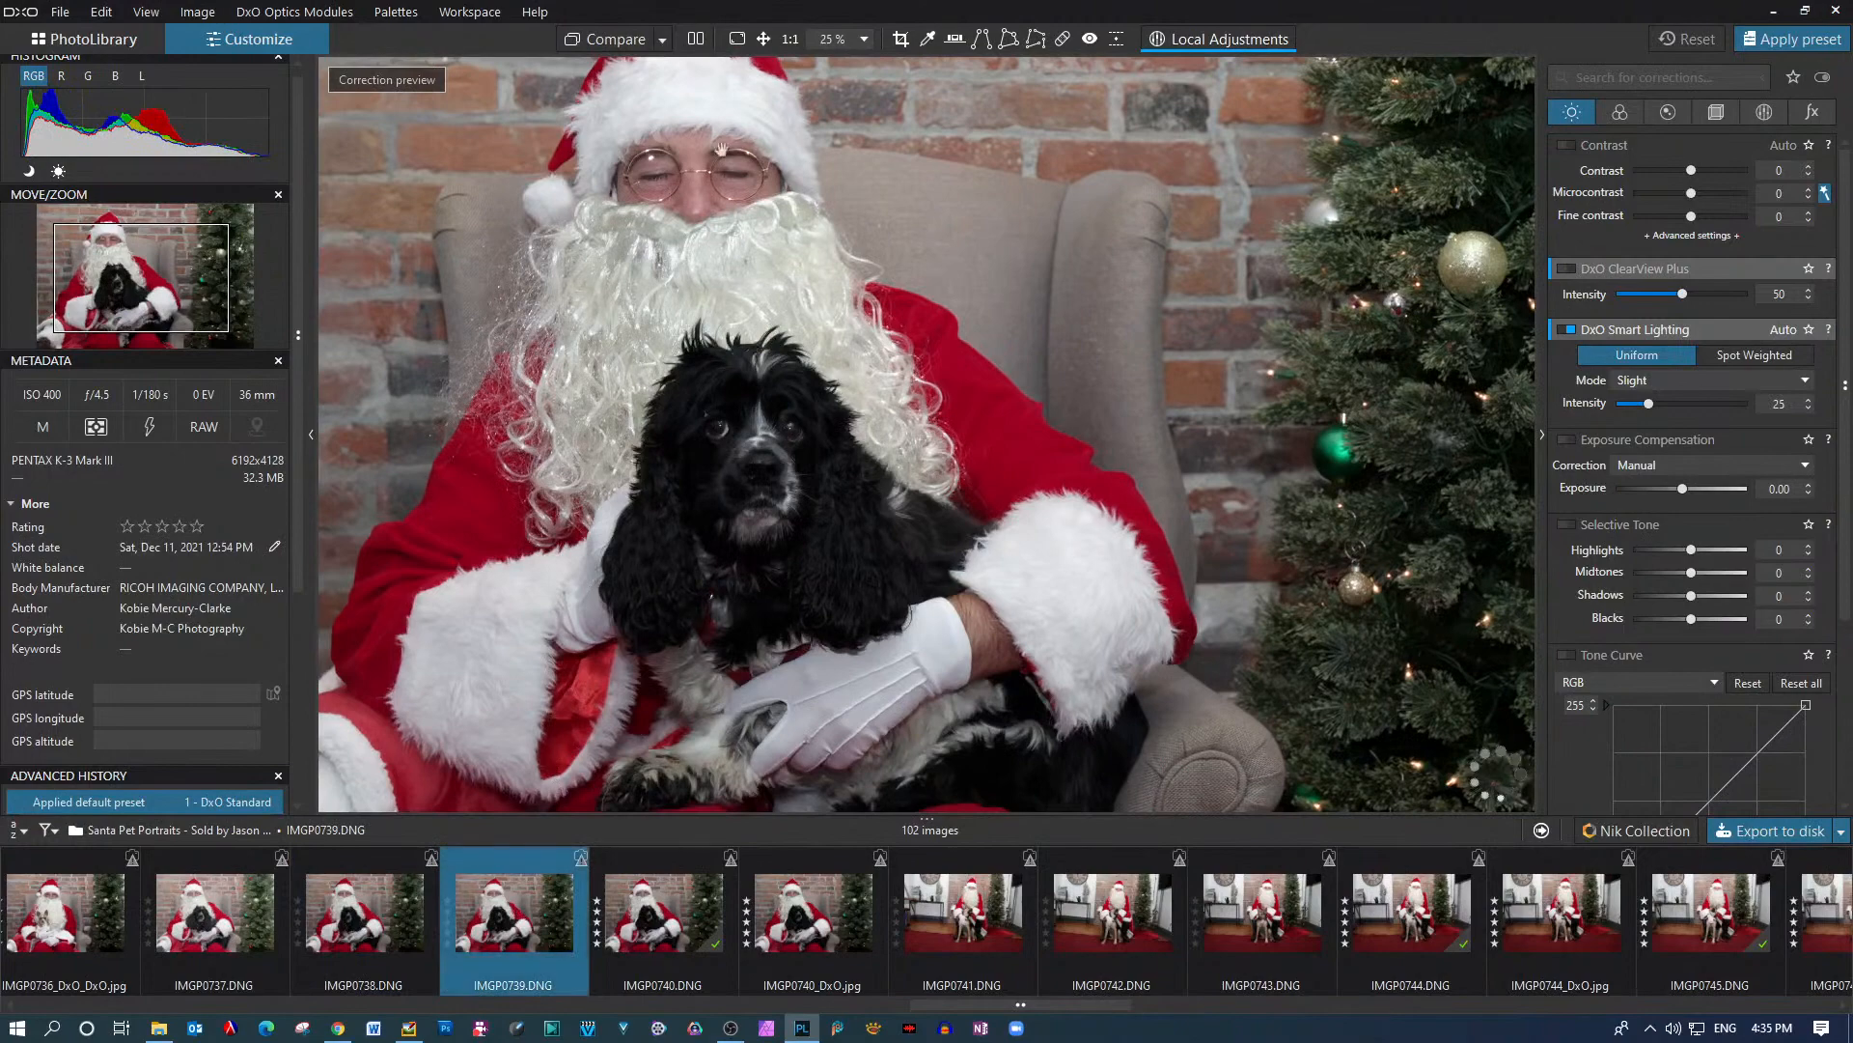
pyautogui.click(712, 914)
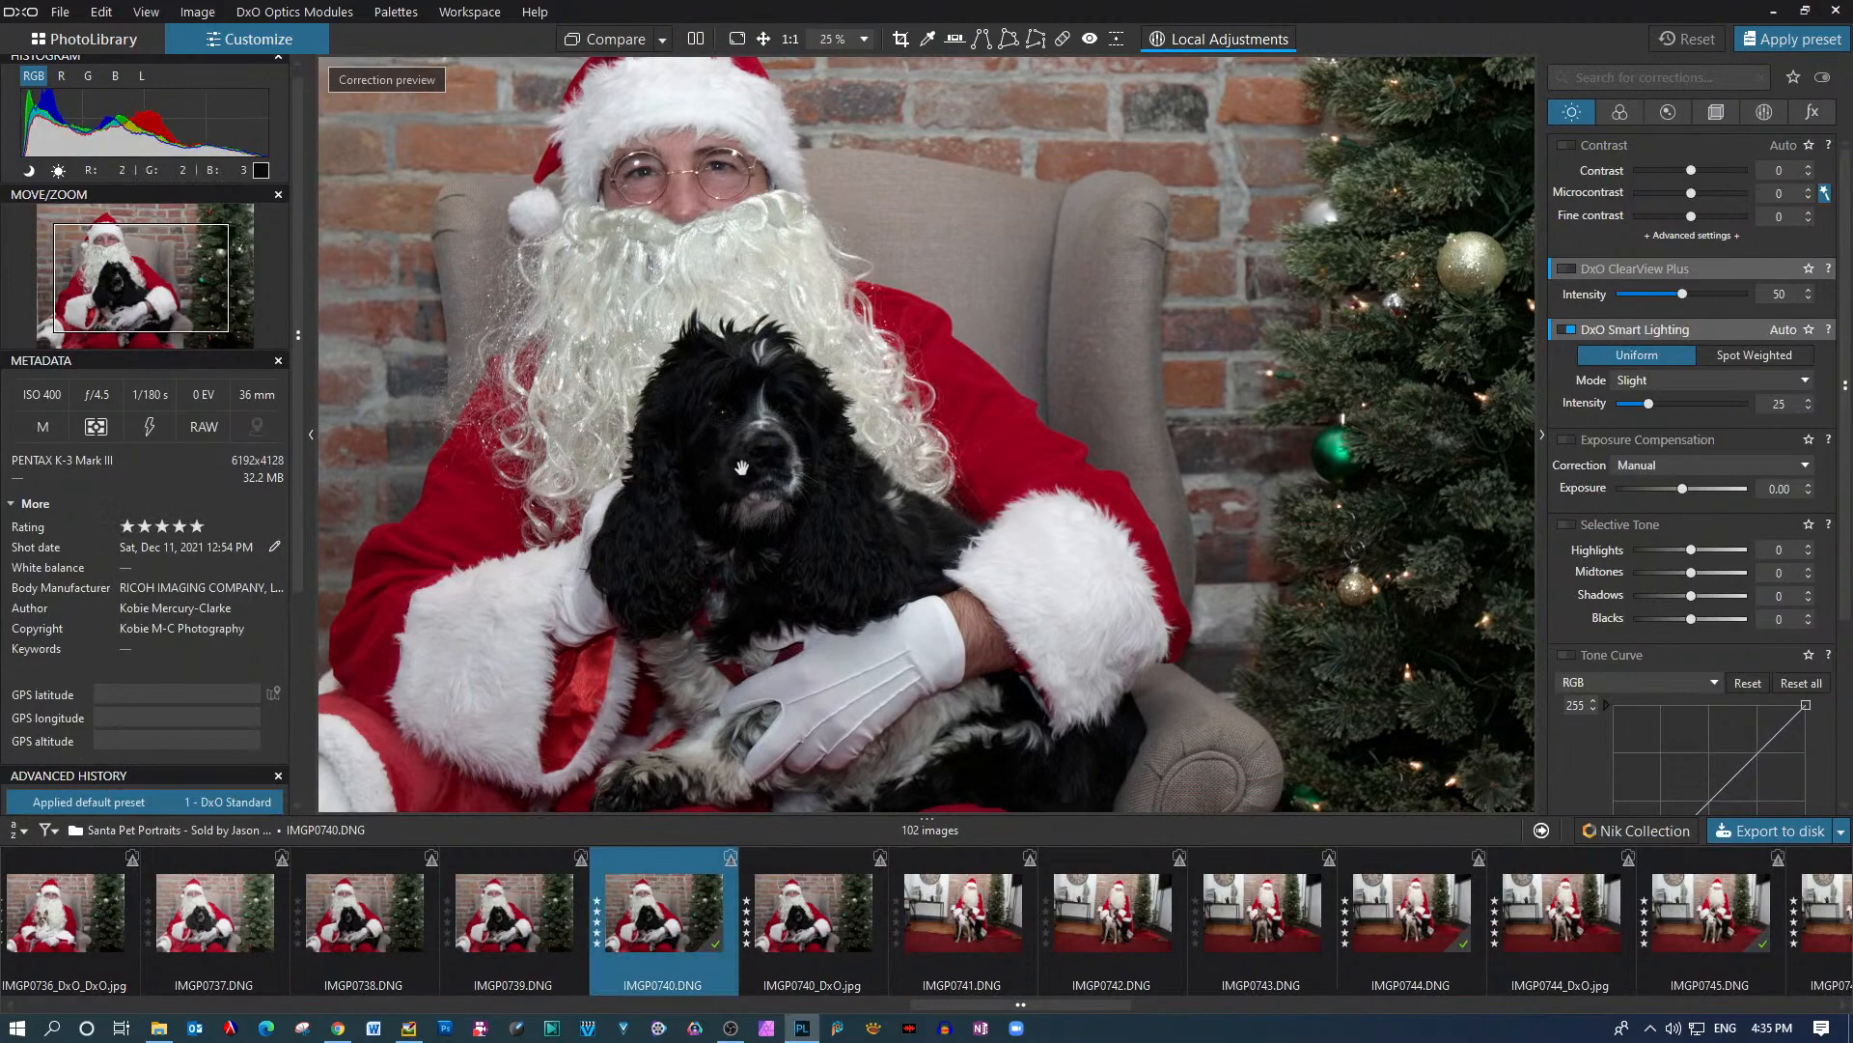
pyautogui.click(1808, 485)
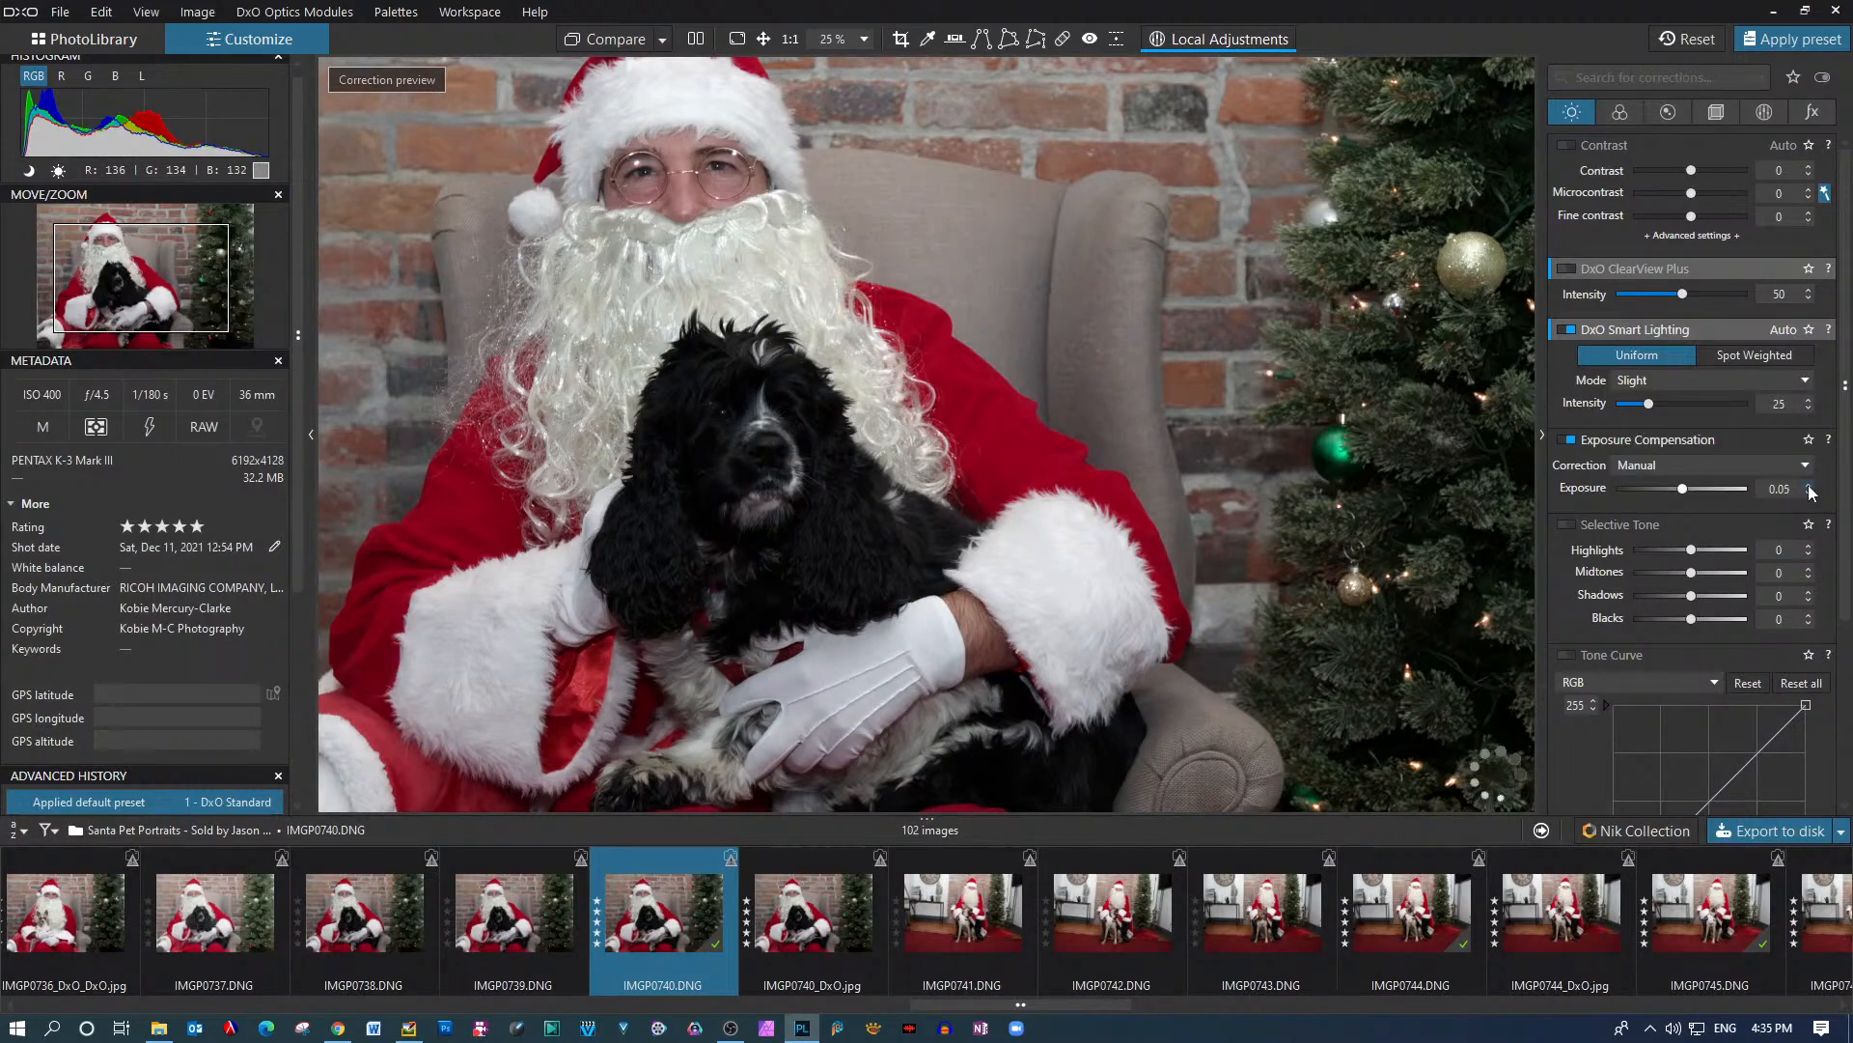
pyautogui.click(1809, 485)
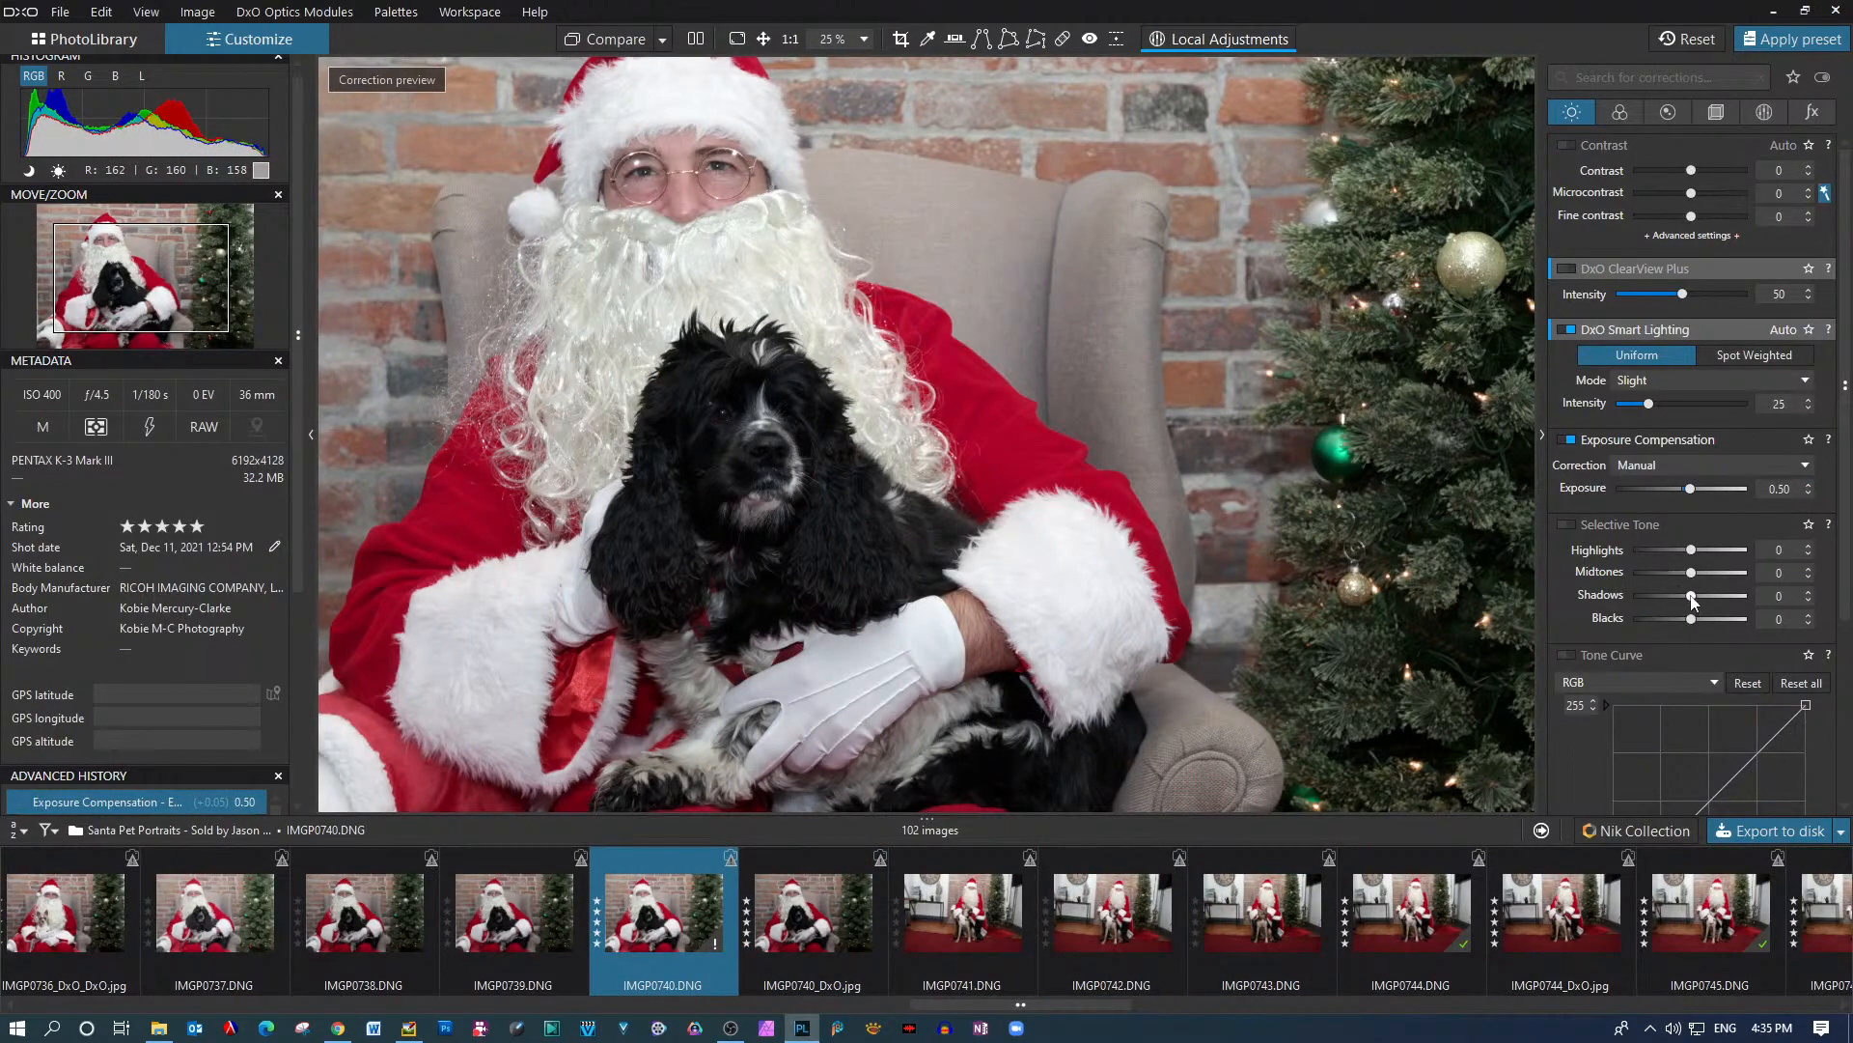
# Set the Selective Tone shadows of IMGP0740.DNG to 23 and blacks to 8, and compare side by side with the uncorrected image
pyautogui.moveTo(1690, 596); pyautogui.dragTo(1705, 599)
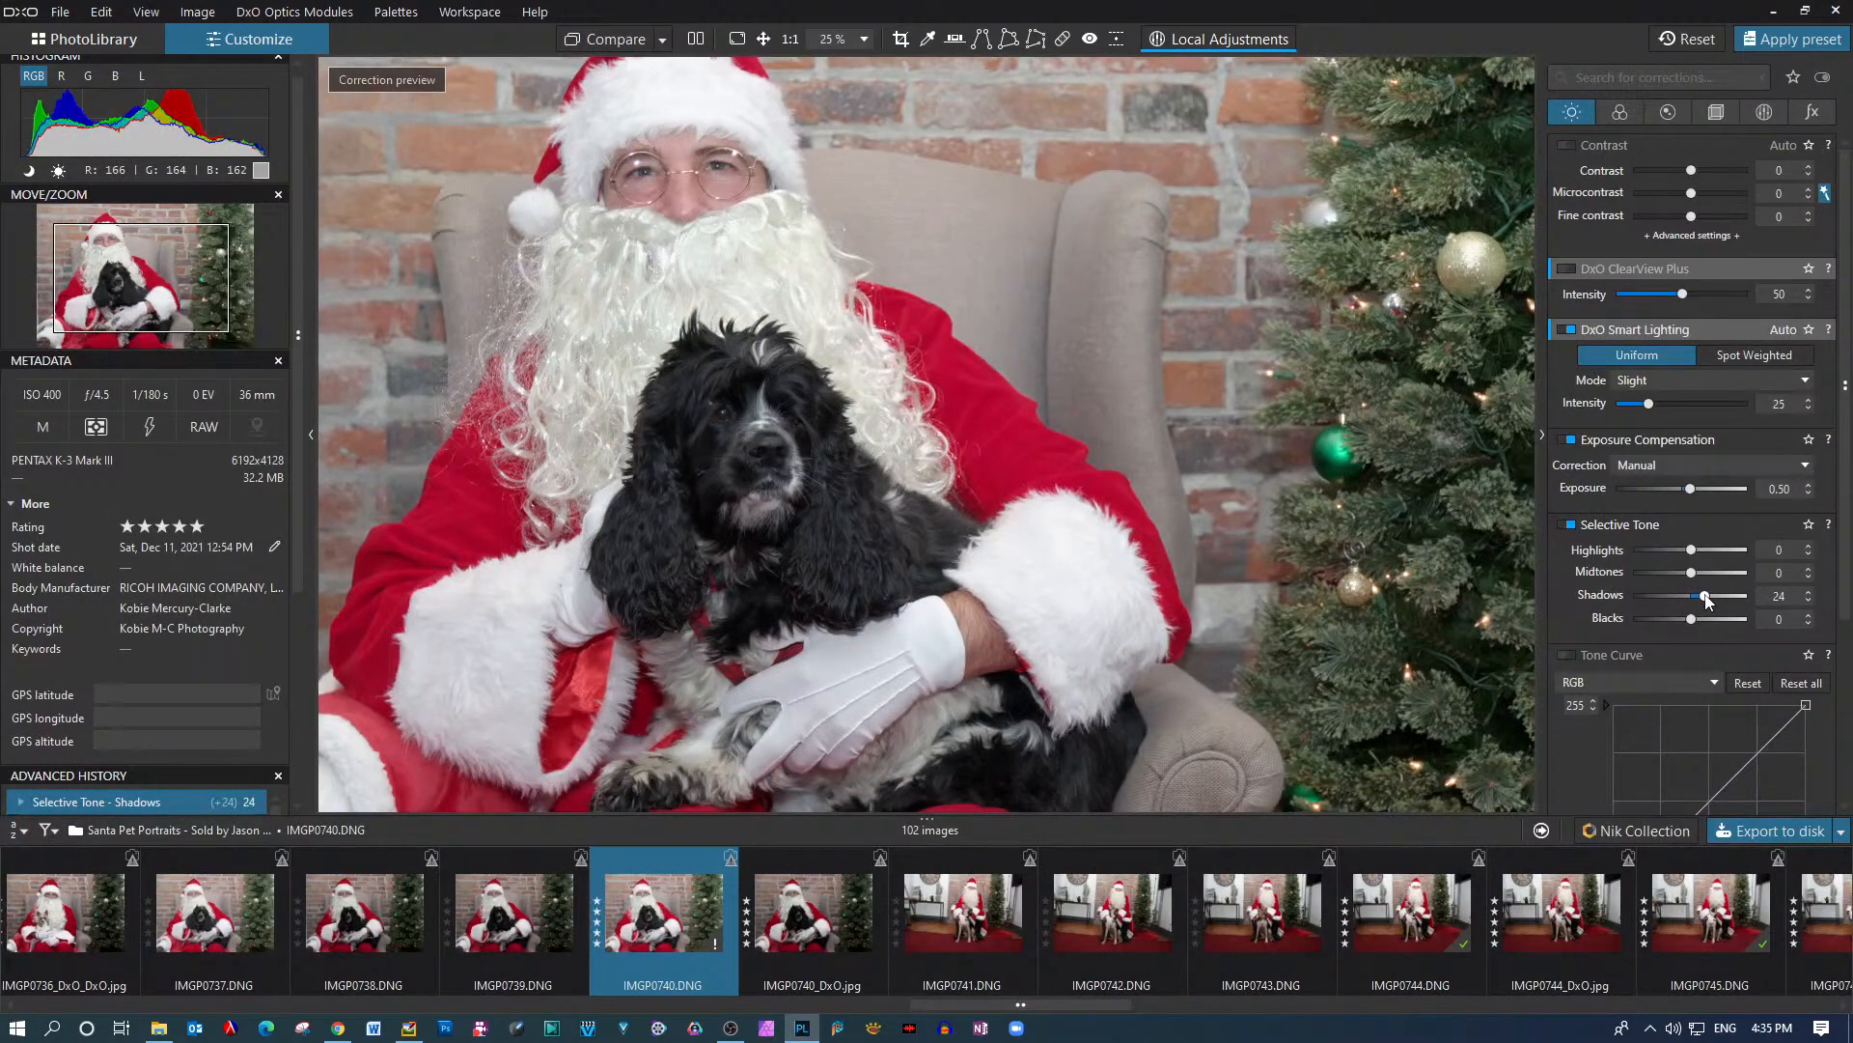
pyautogui.moveTo(1706, 600); pyautogui.dragTo(1695, 620)
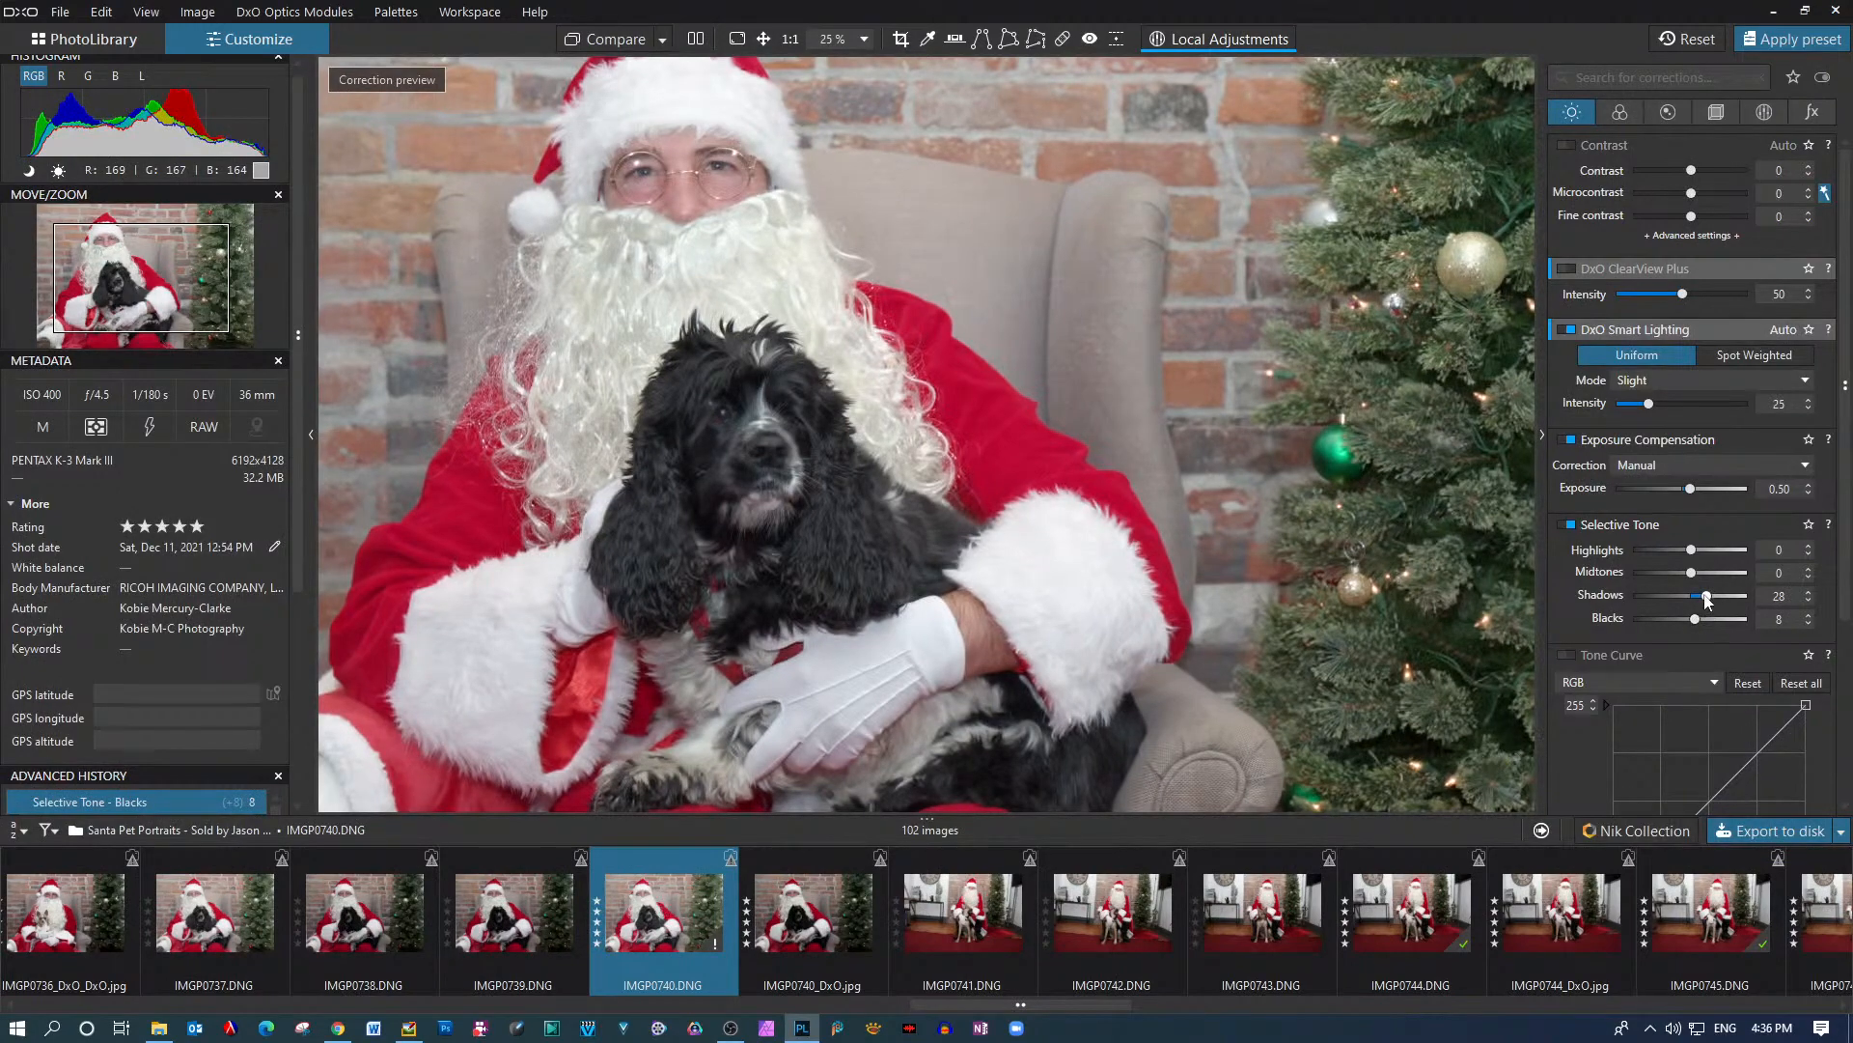
pyautogui.moveTo(1706, 600); pyautogui.dragTo(1704, 599)
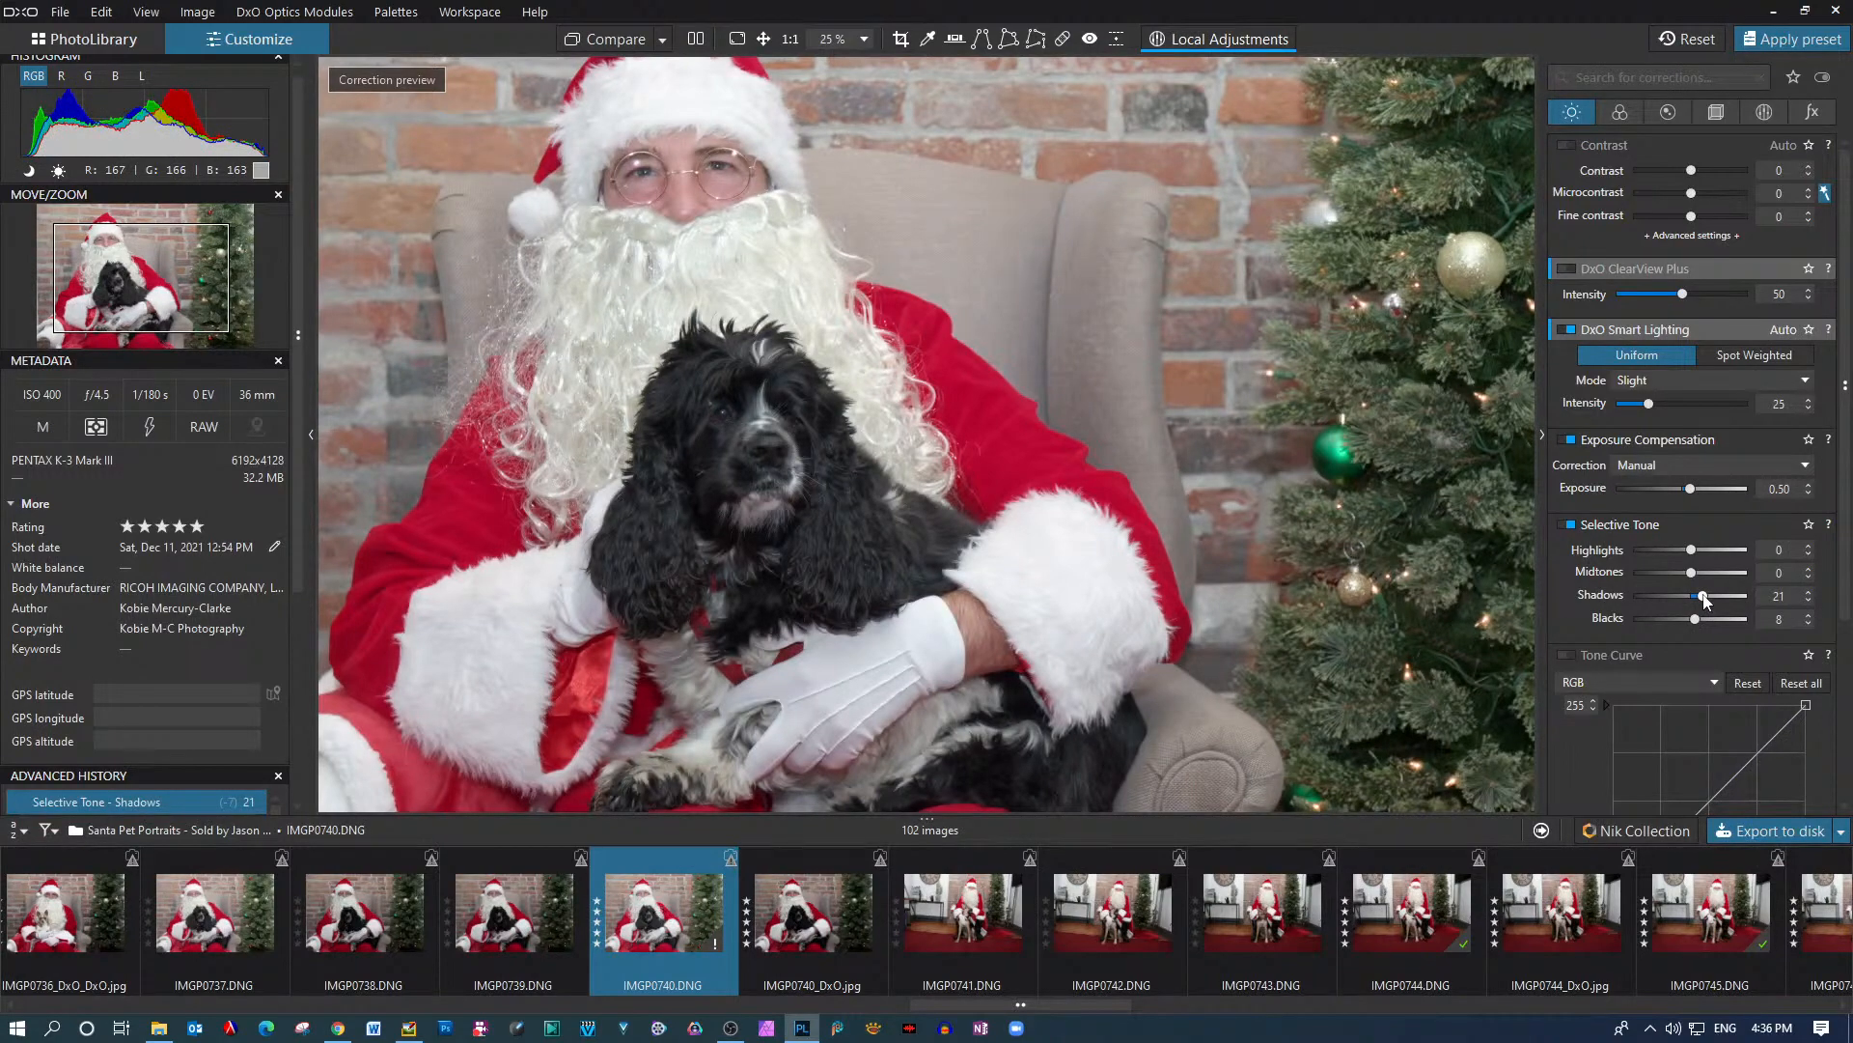
pyautogui.moveTo(1703, 600); pyautogui.dragTo(1706, 600)
pyautogui.click(696, 38)
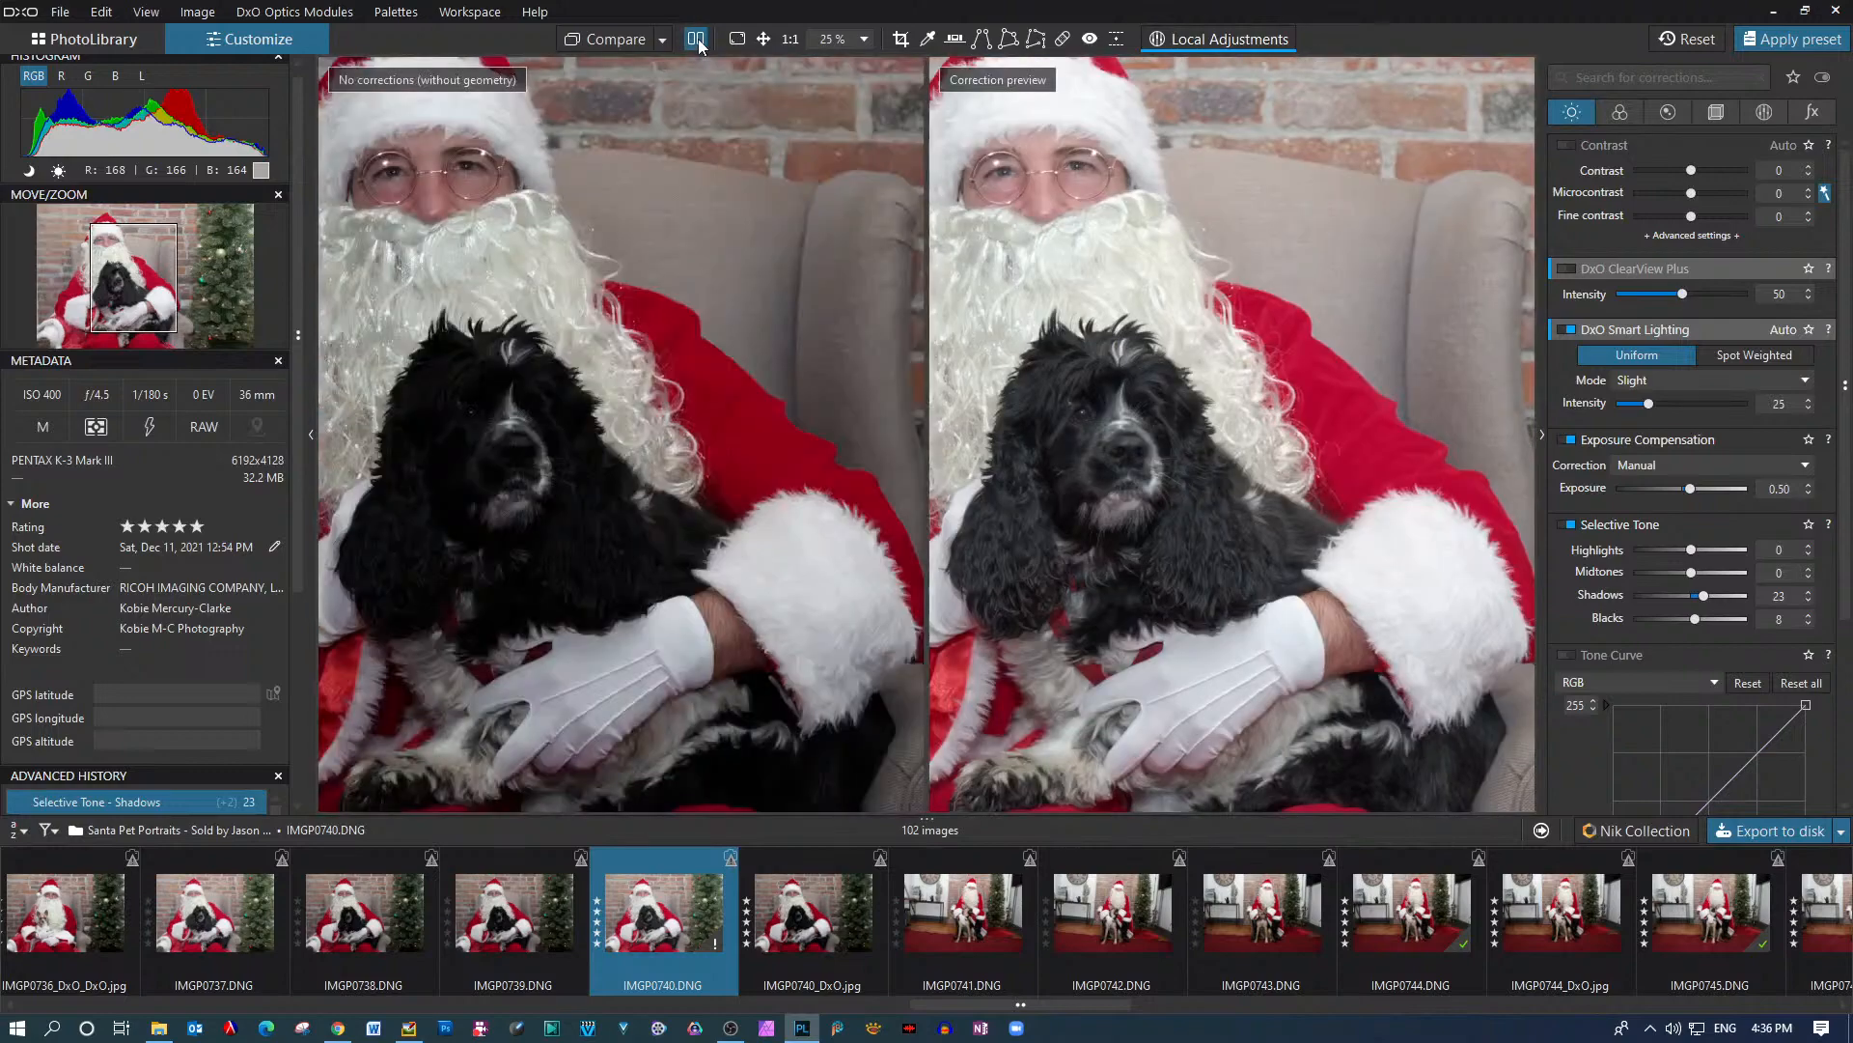
# Close the side-by-side comparison and export IMGP0740.DNG to disk as a JPEG, overwriting the existing IMGP0740_DxO.jpg
pyautogui.click(697, 39)
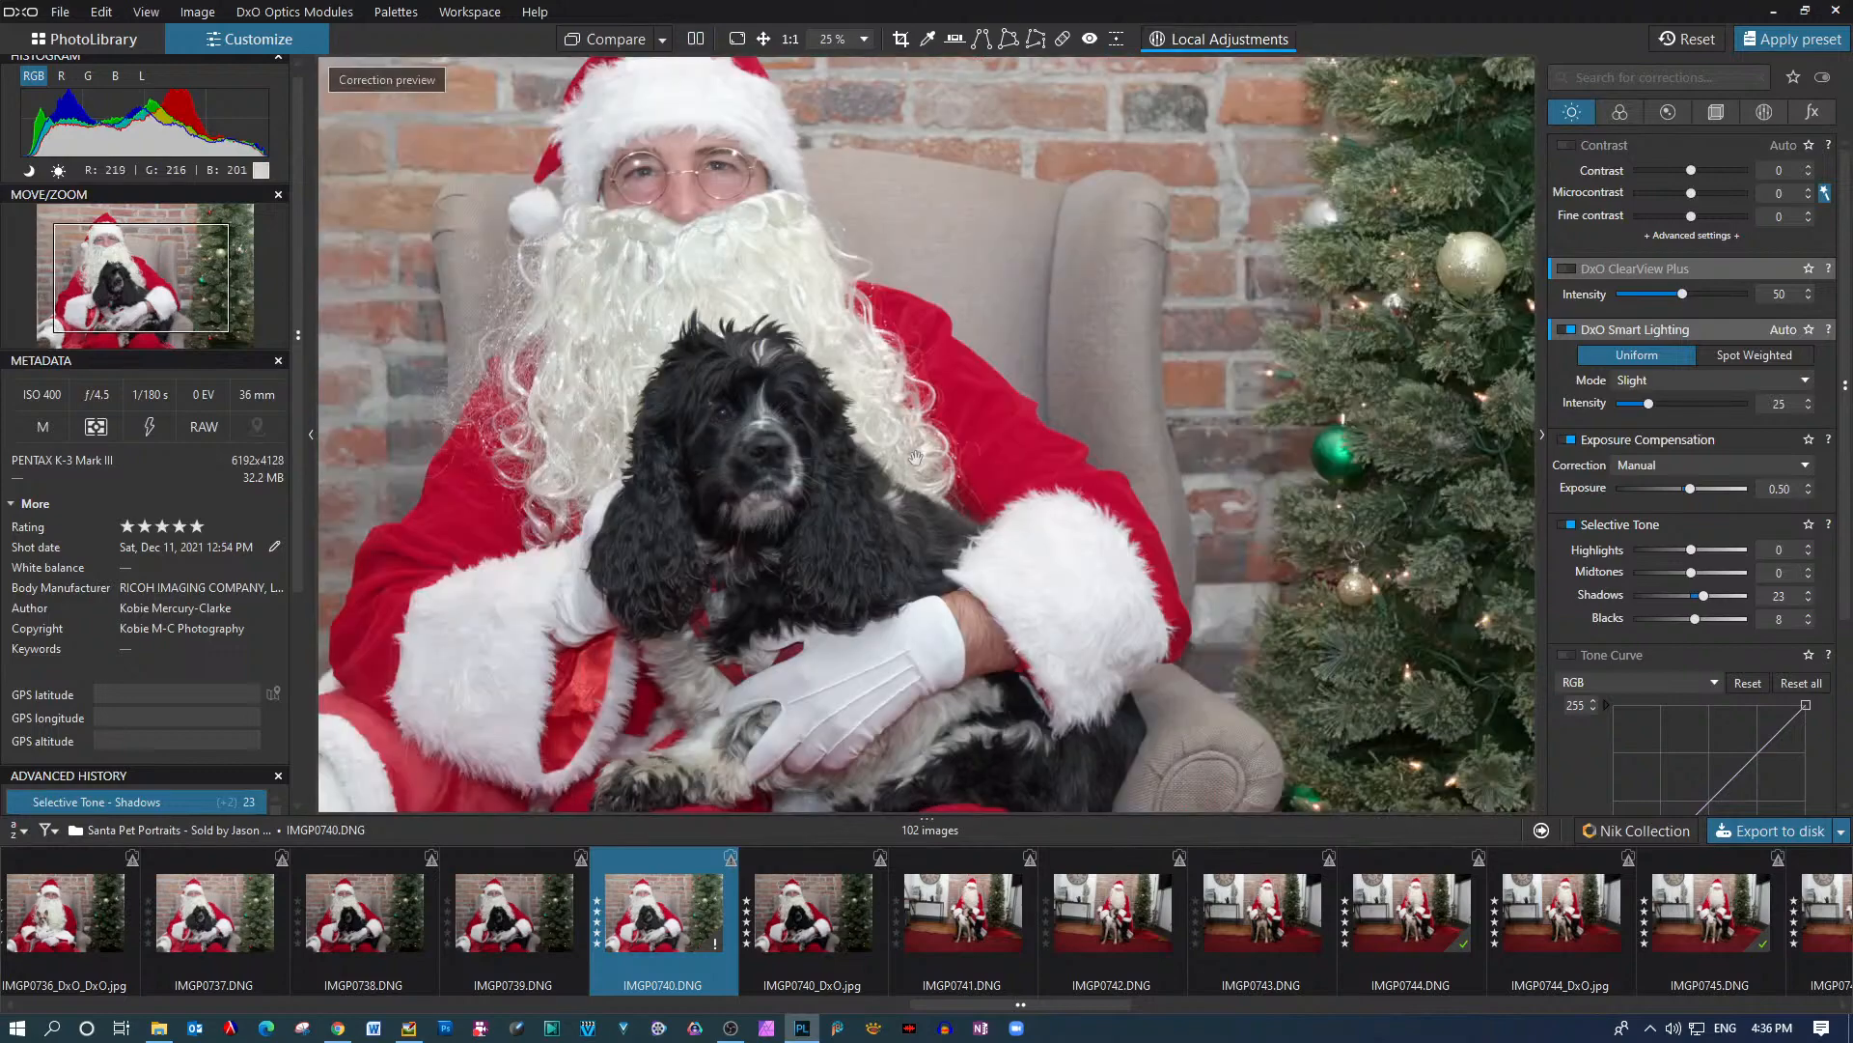
pyautogui.click(1755, 834)
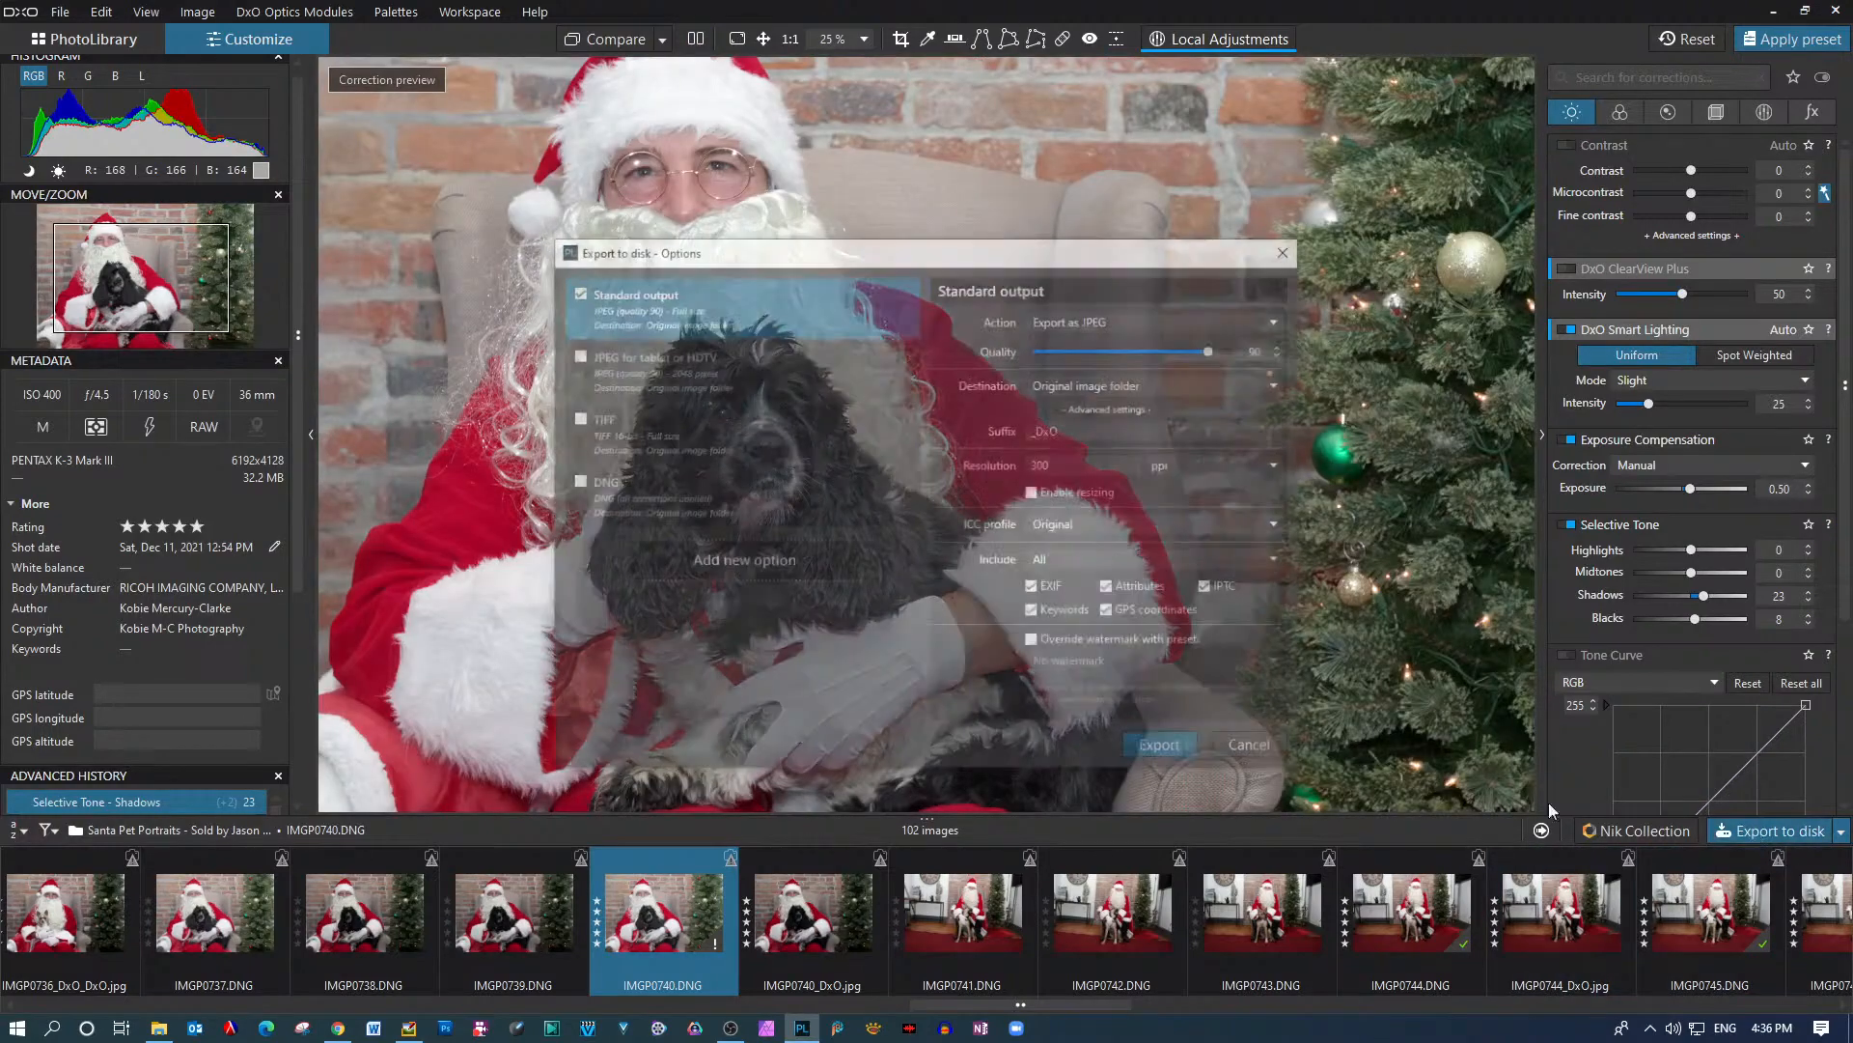
pyautogui.click(1158, 751)
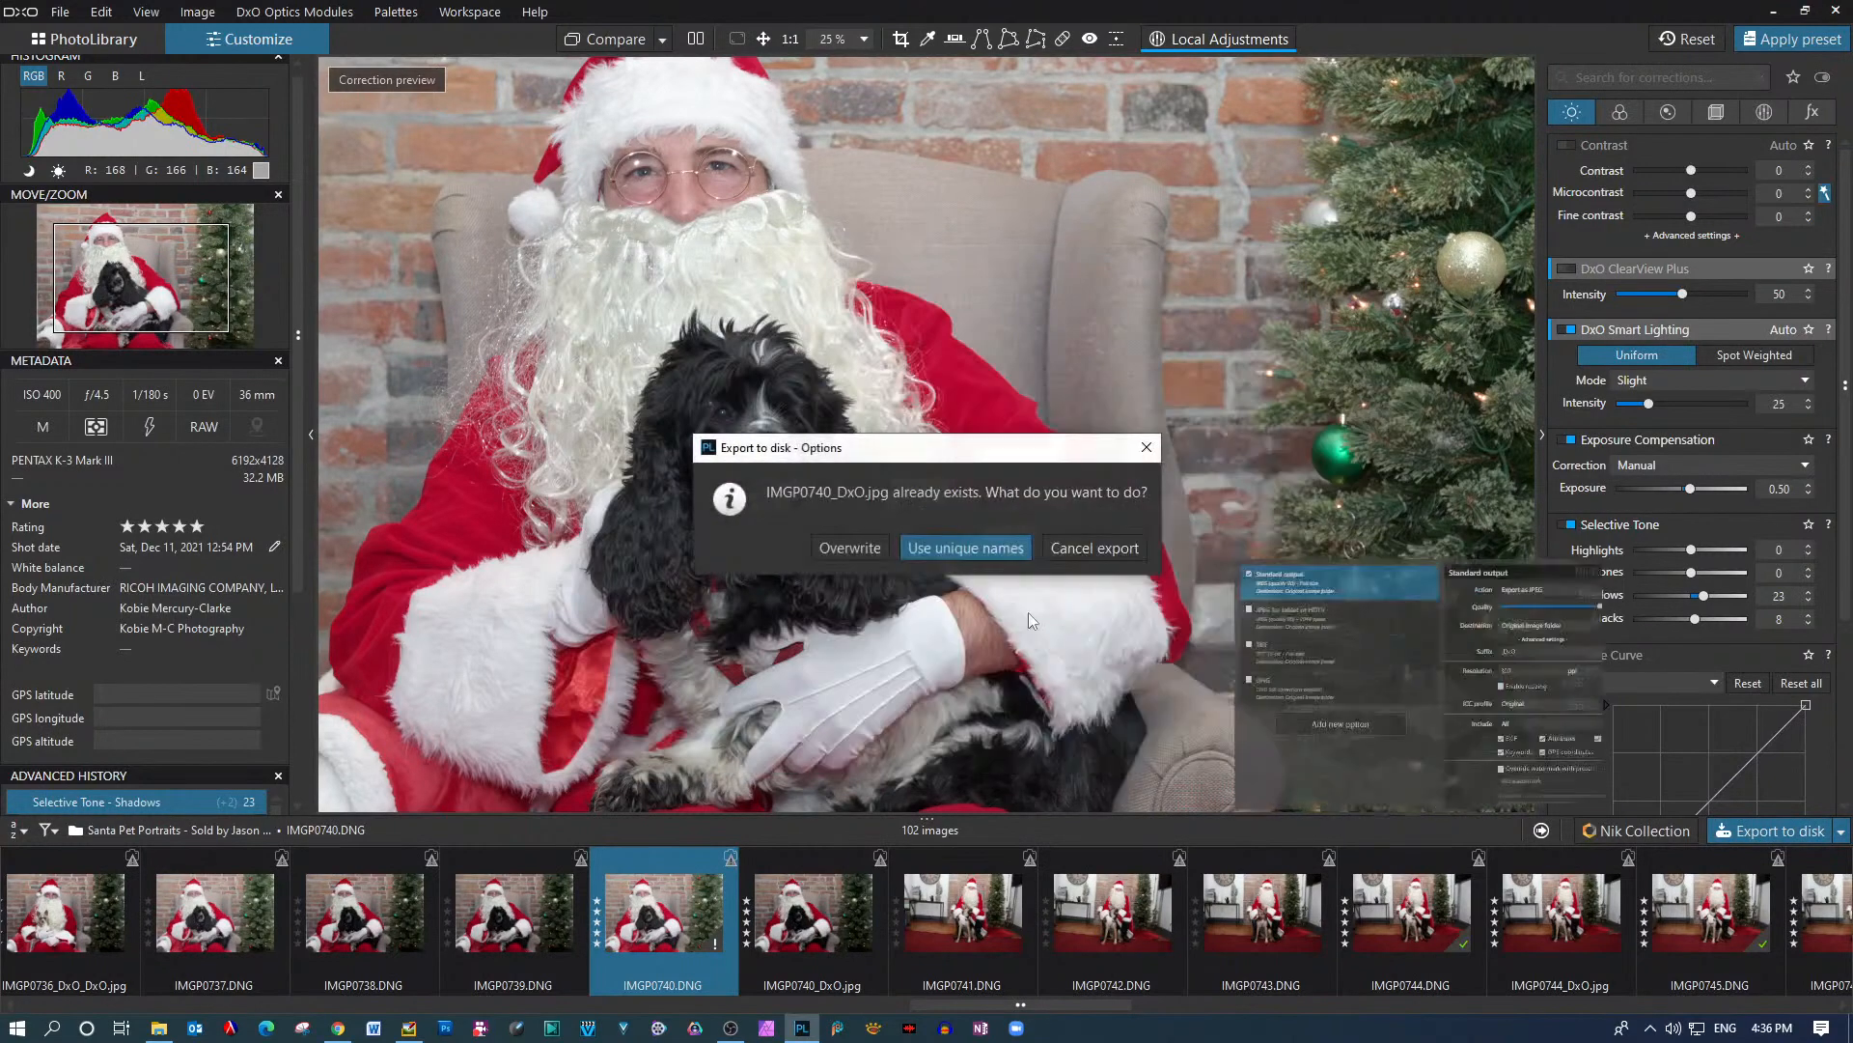
pyautogui.click(851, 548)
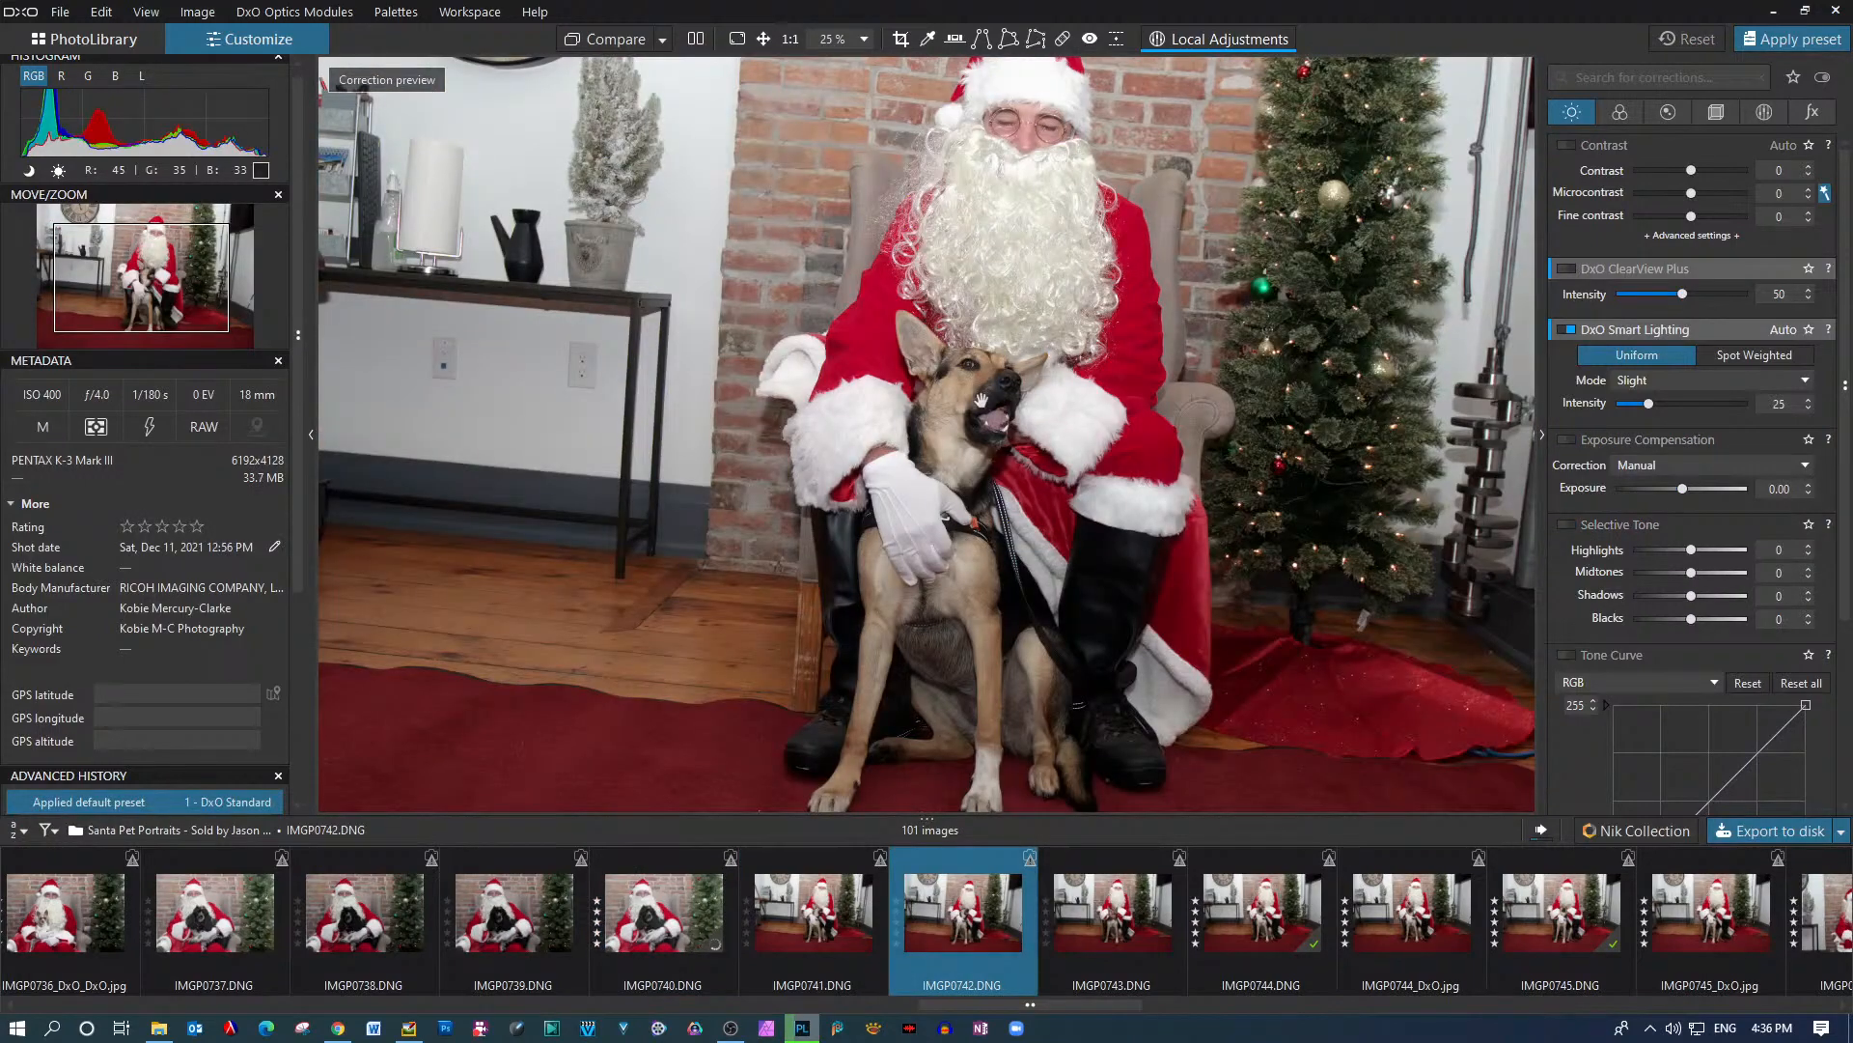
# View the shepherd dog portraits IMGP0742.DNG and IMGP0743.DNG, checking the full frame of the latter
pyautogui.click(1120, 917)
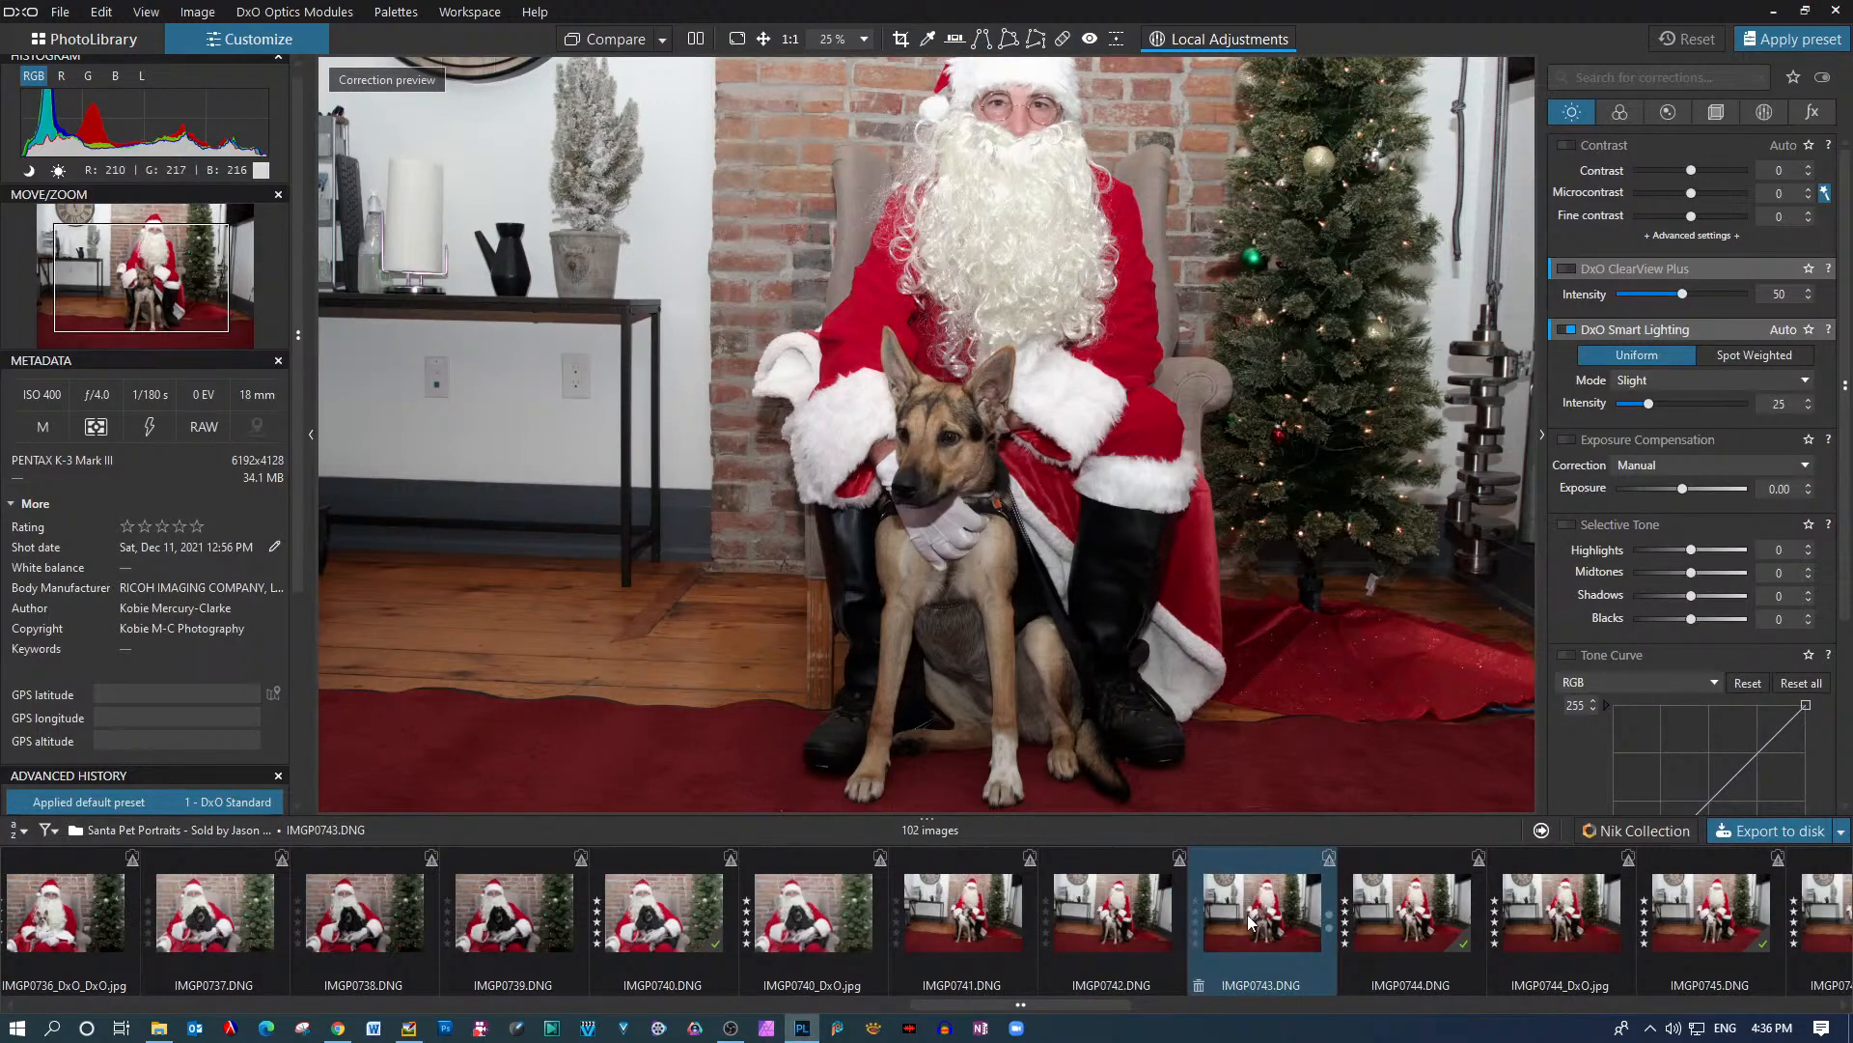
pyautogui.moveTo(1248, 922)
pyautogui.click(1258, 927)
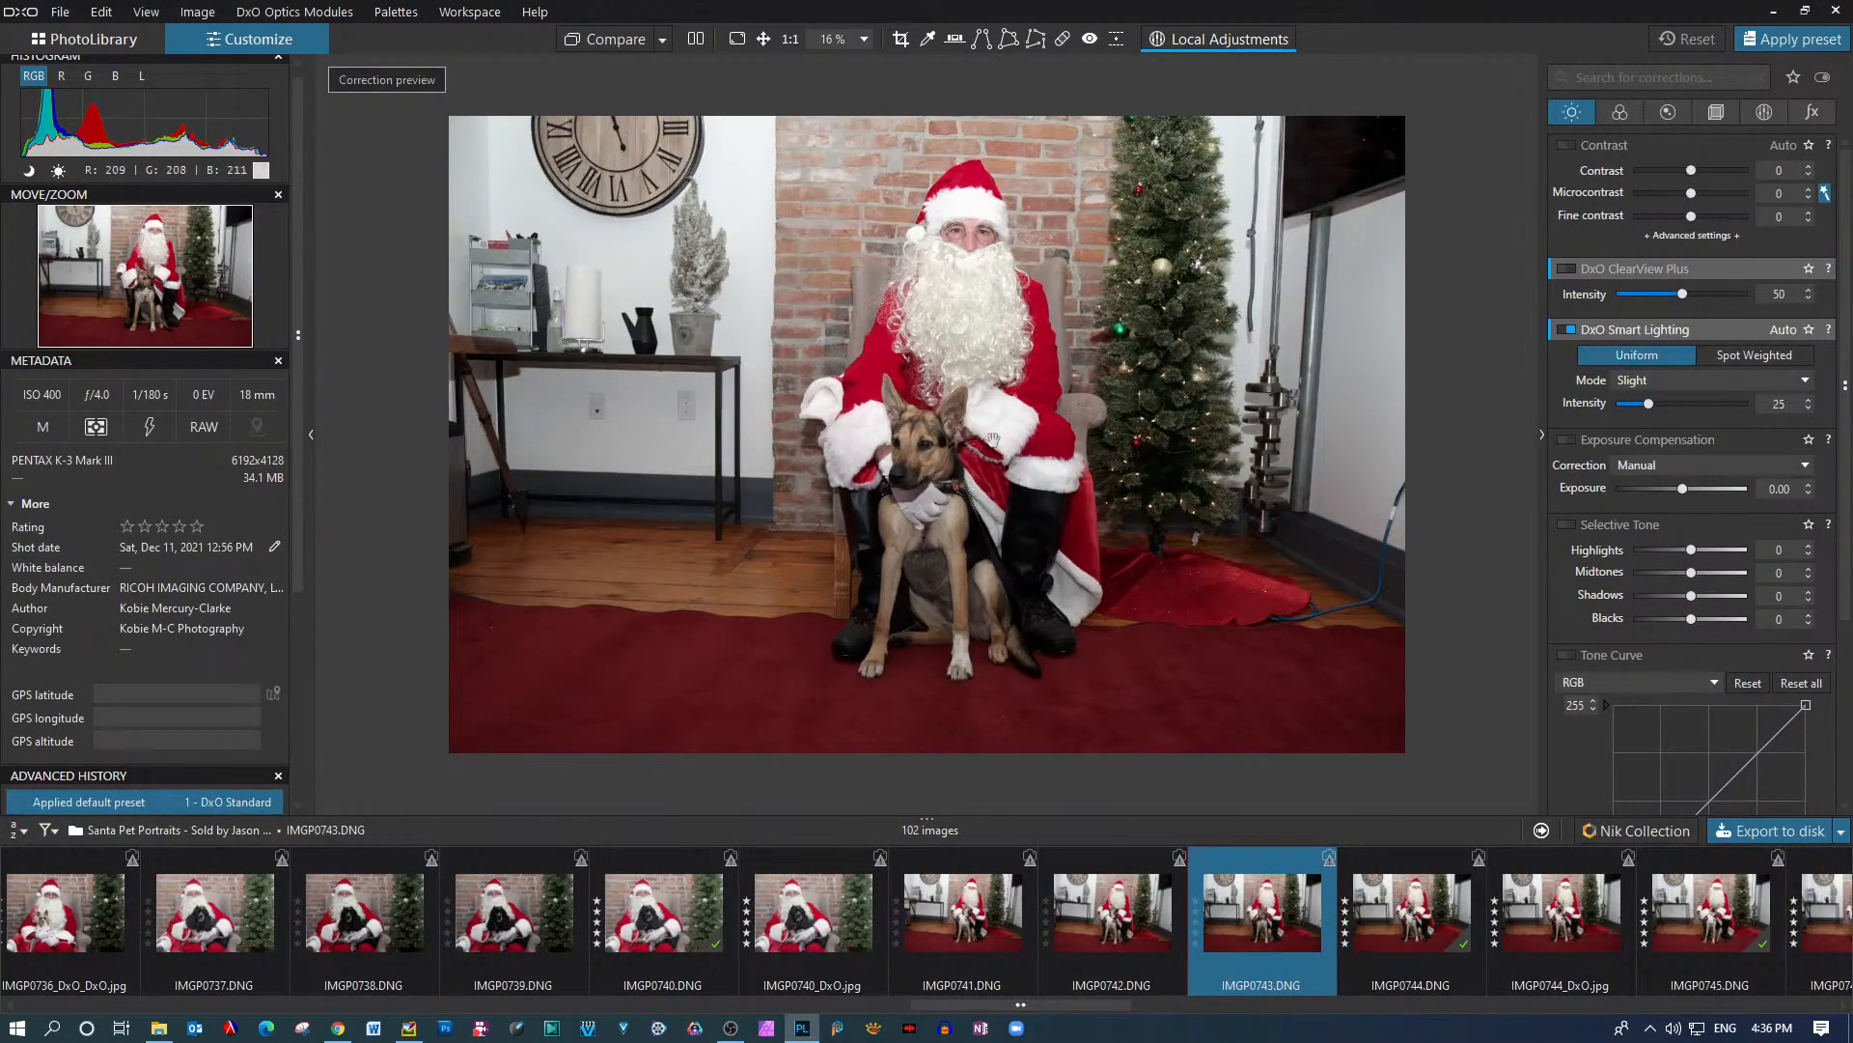
pyautogui.scroll(1, 994, 440)
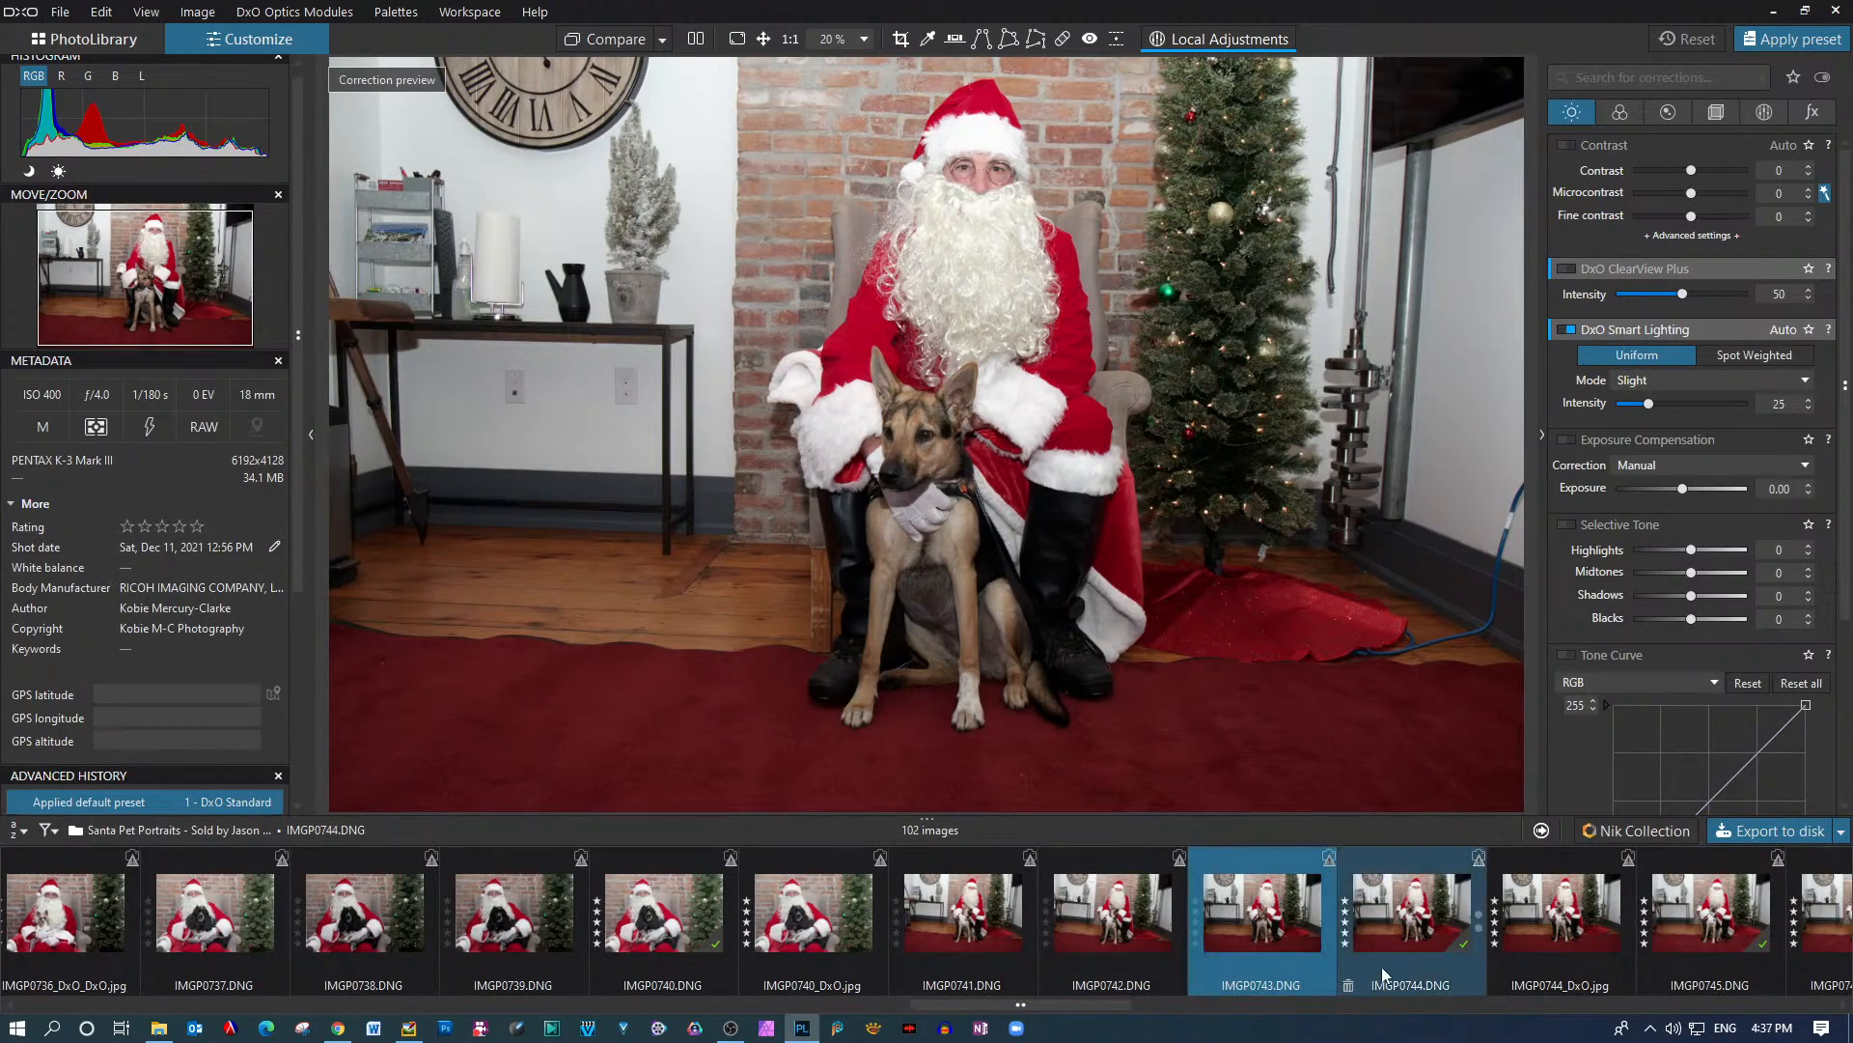
# Examine IMGP0744.DNG both as a full frame and close up on the shepherd dog's face
pyautogui.click(1408, 912)
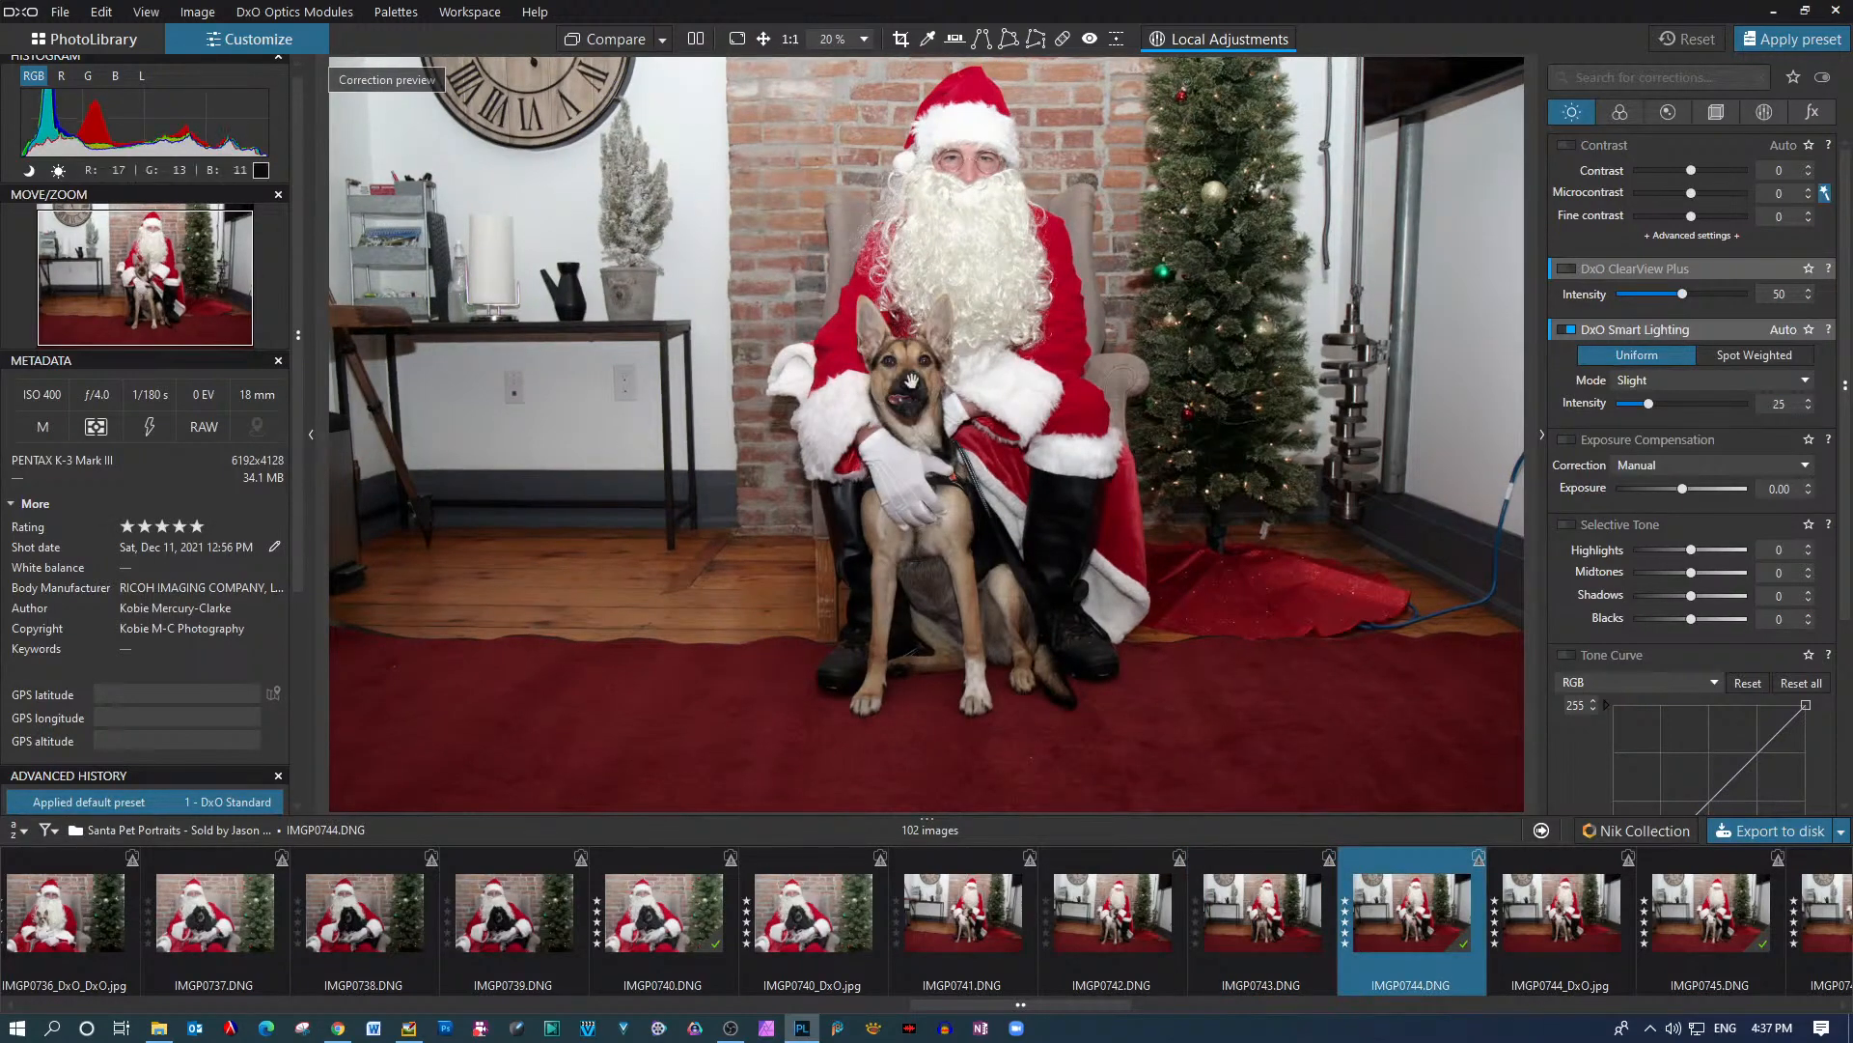
pyautogui.scroll(1, 911, 379)
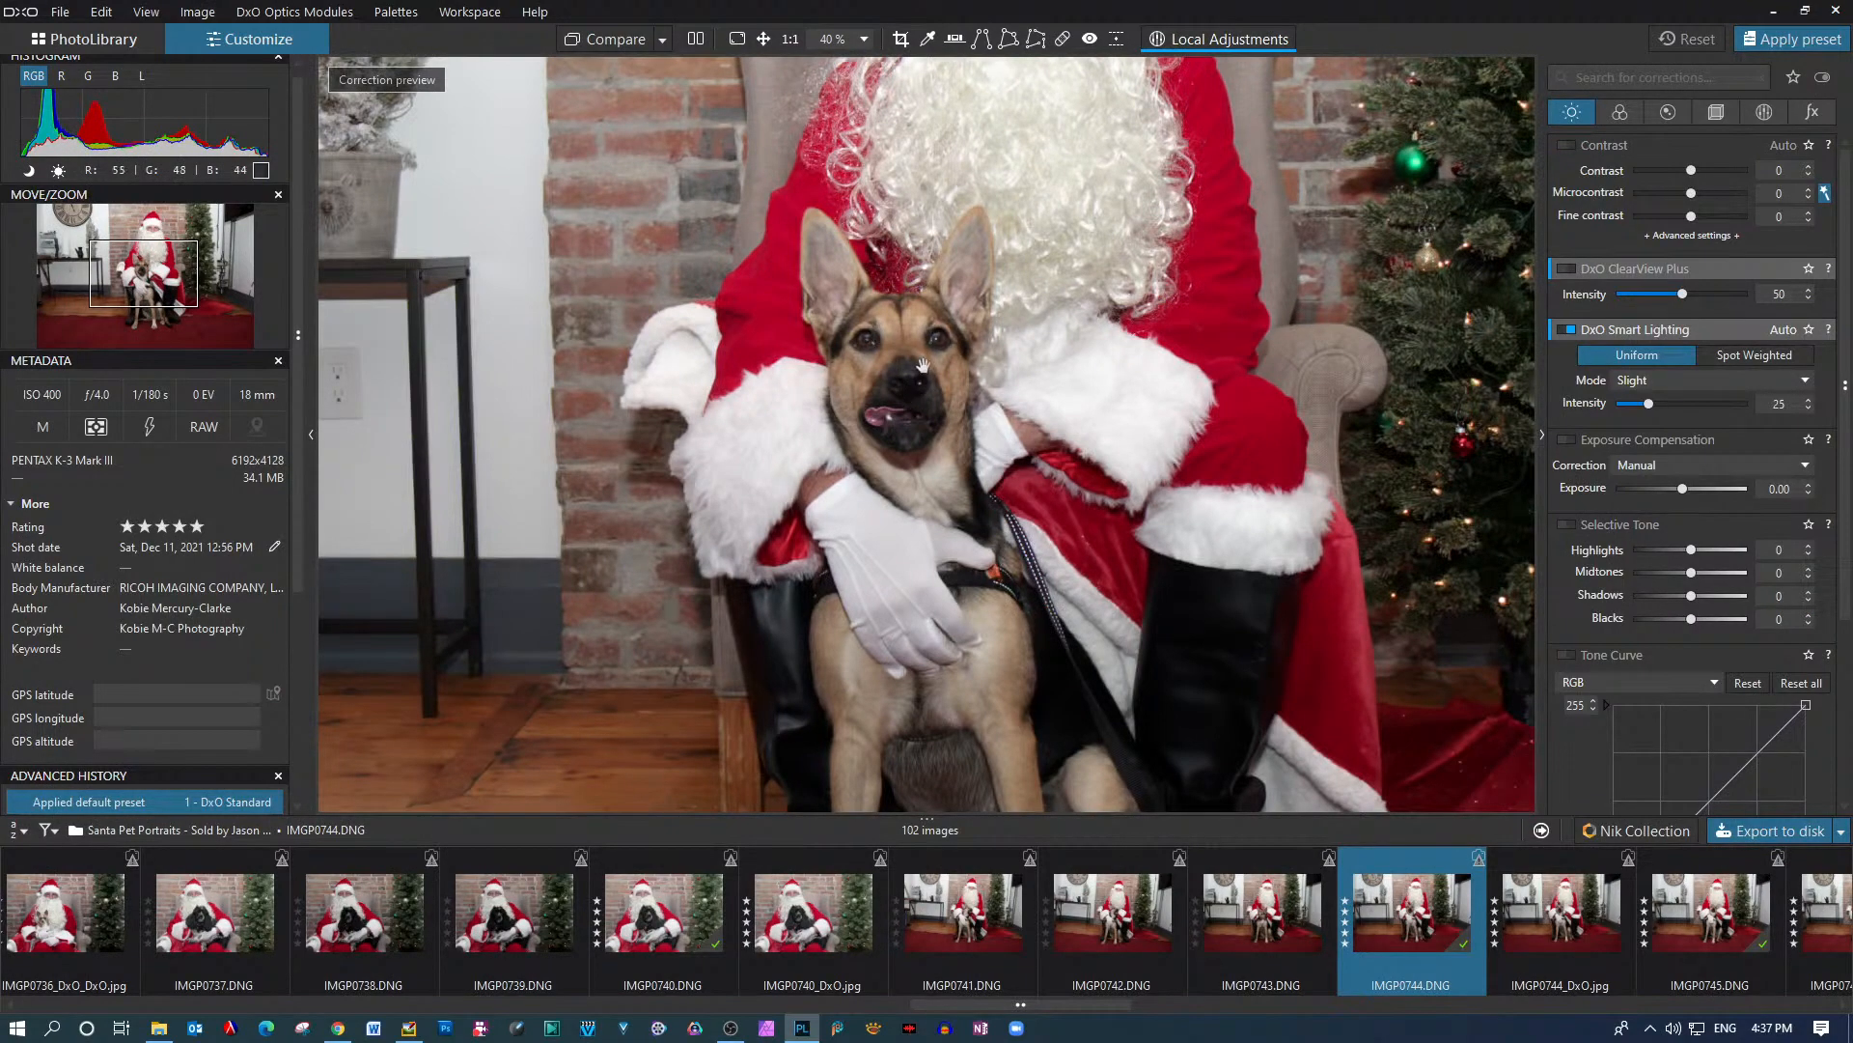
pyautogui.scroll(-3, 921, 365)
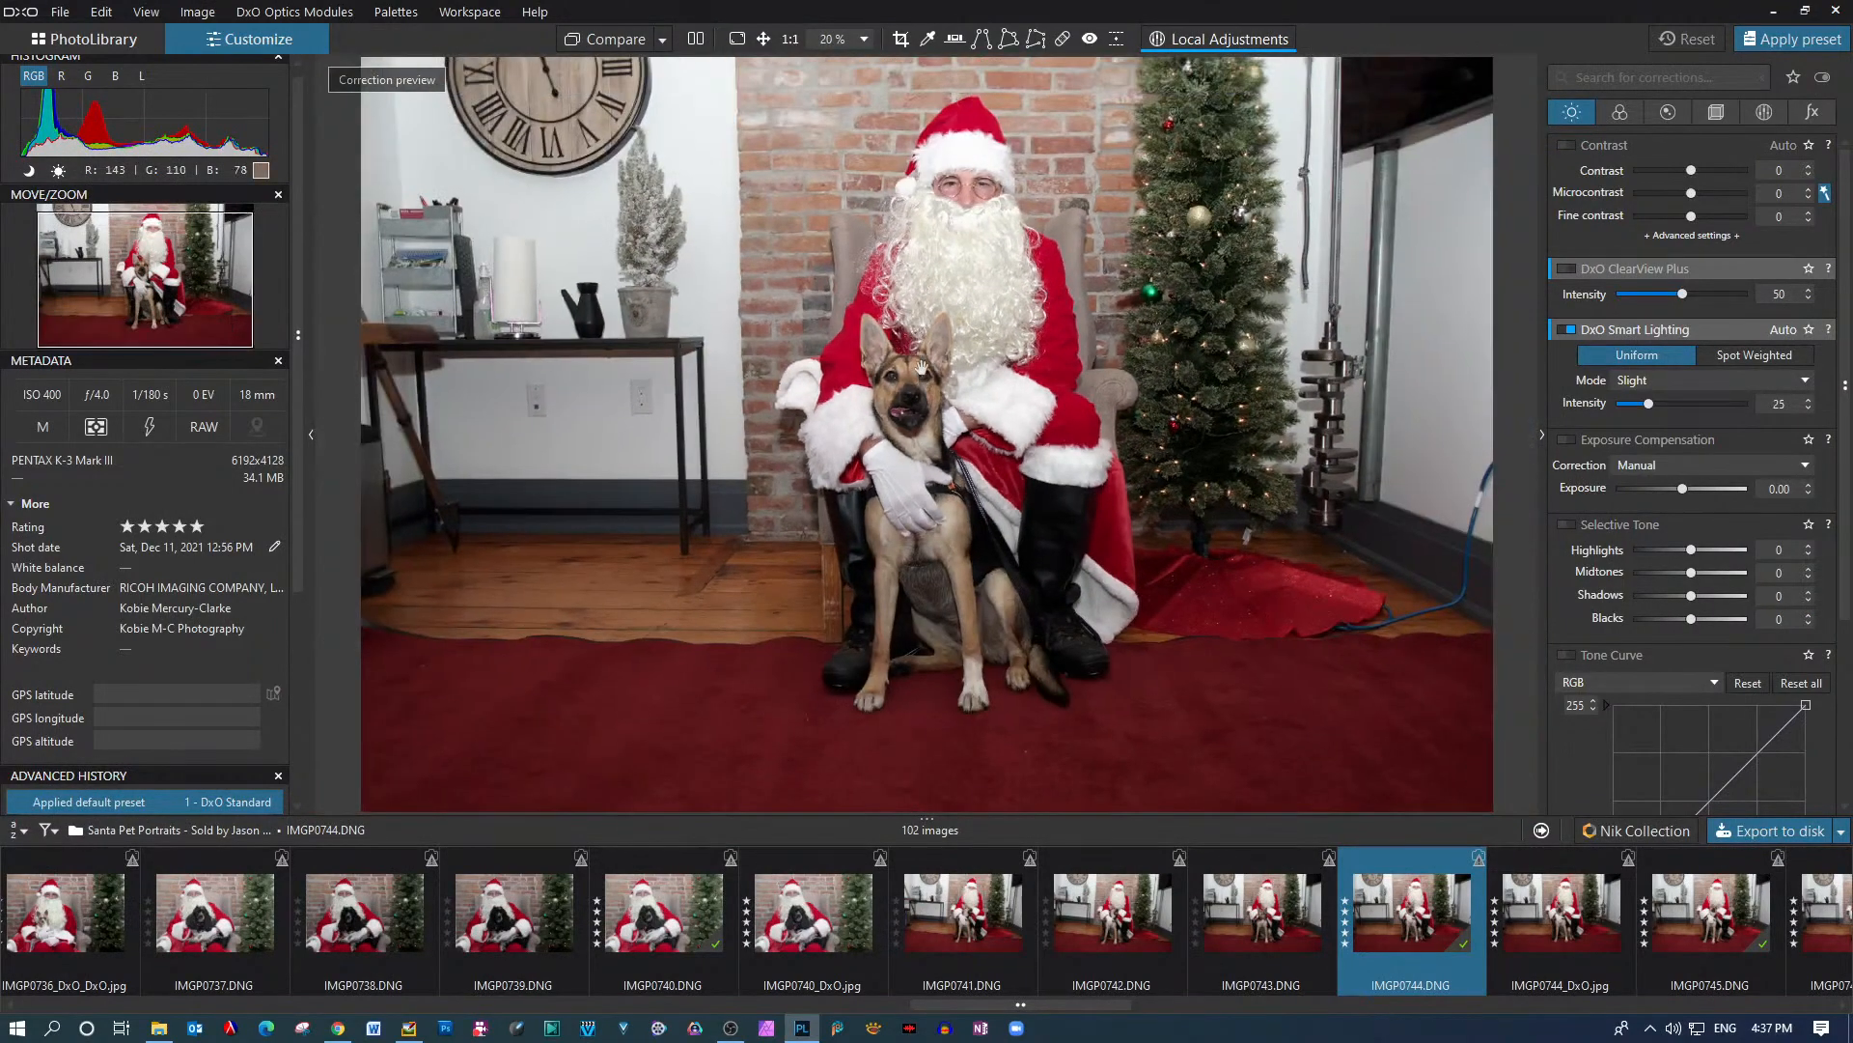
pyautogui.scroll(-1, 922, 367)
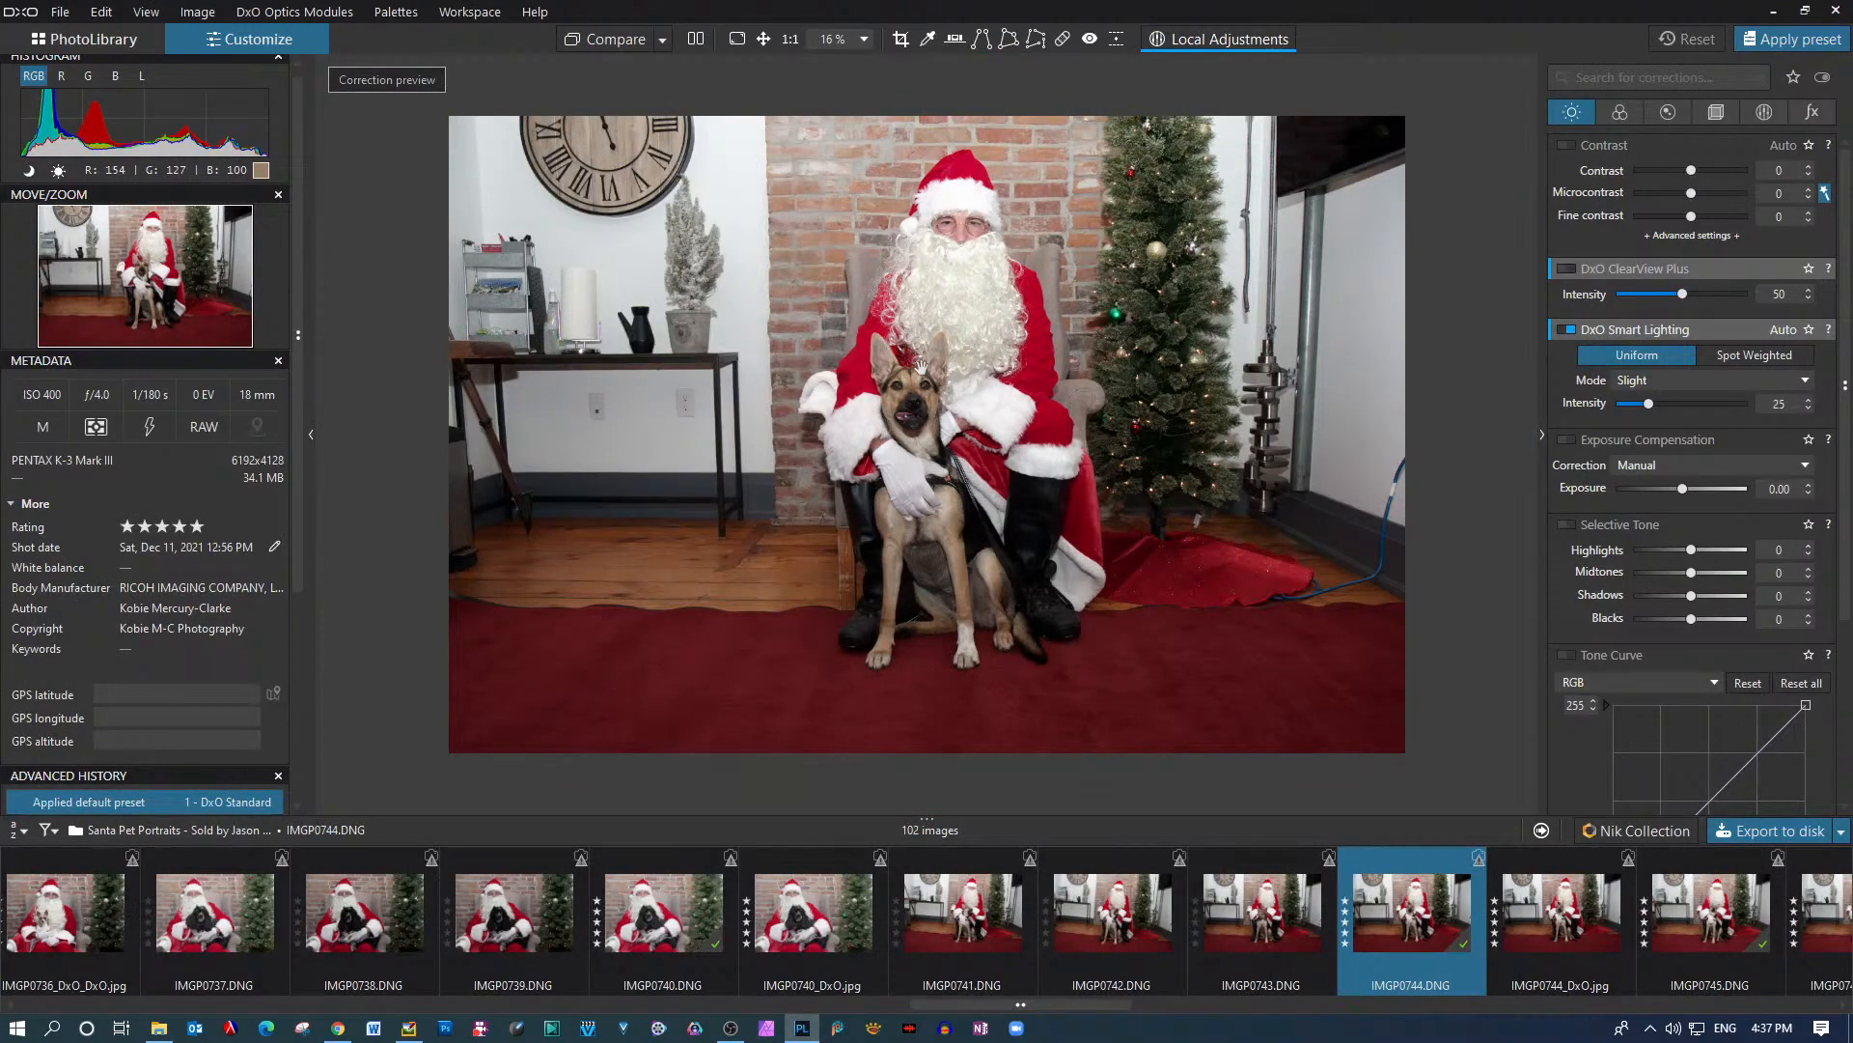
pyautogui.scroll(6, 920, 364)
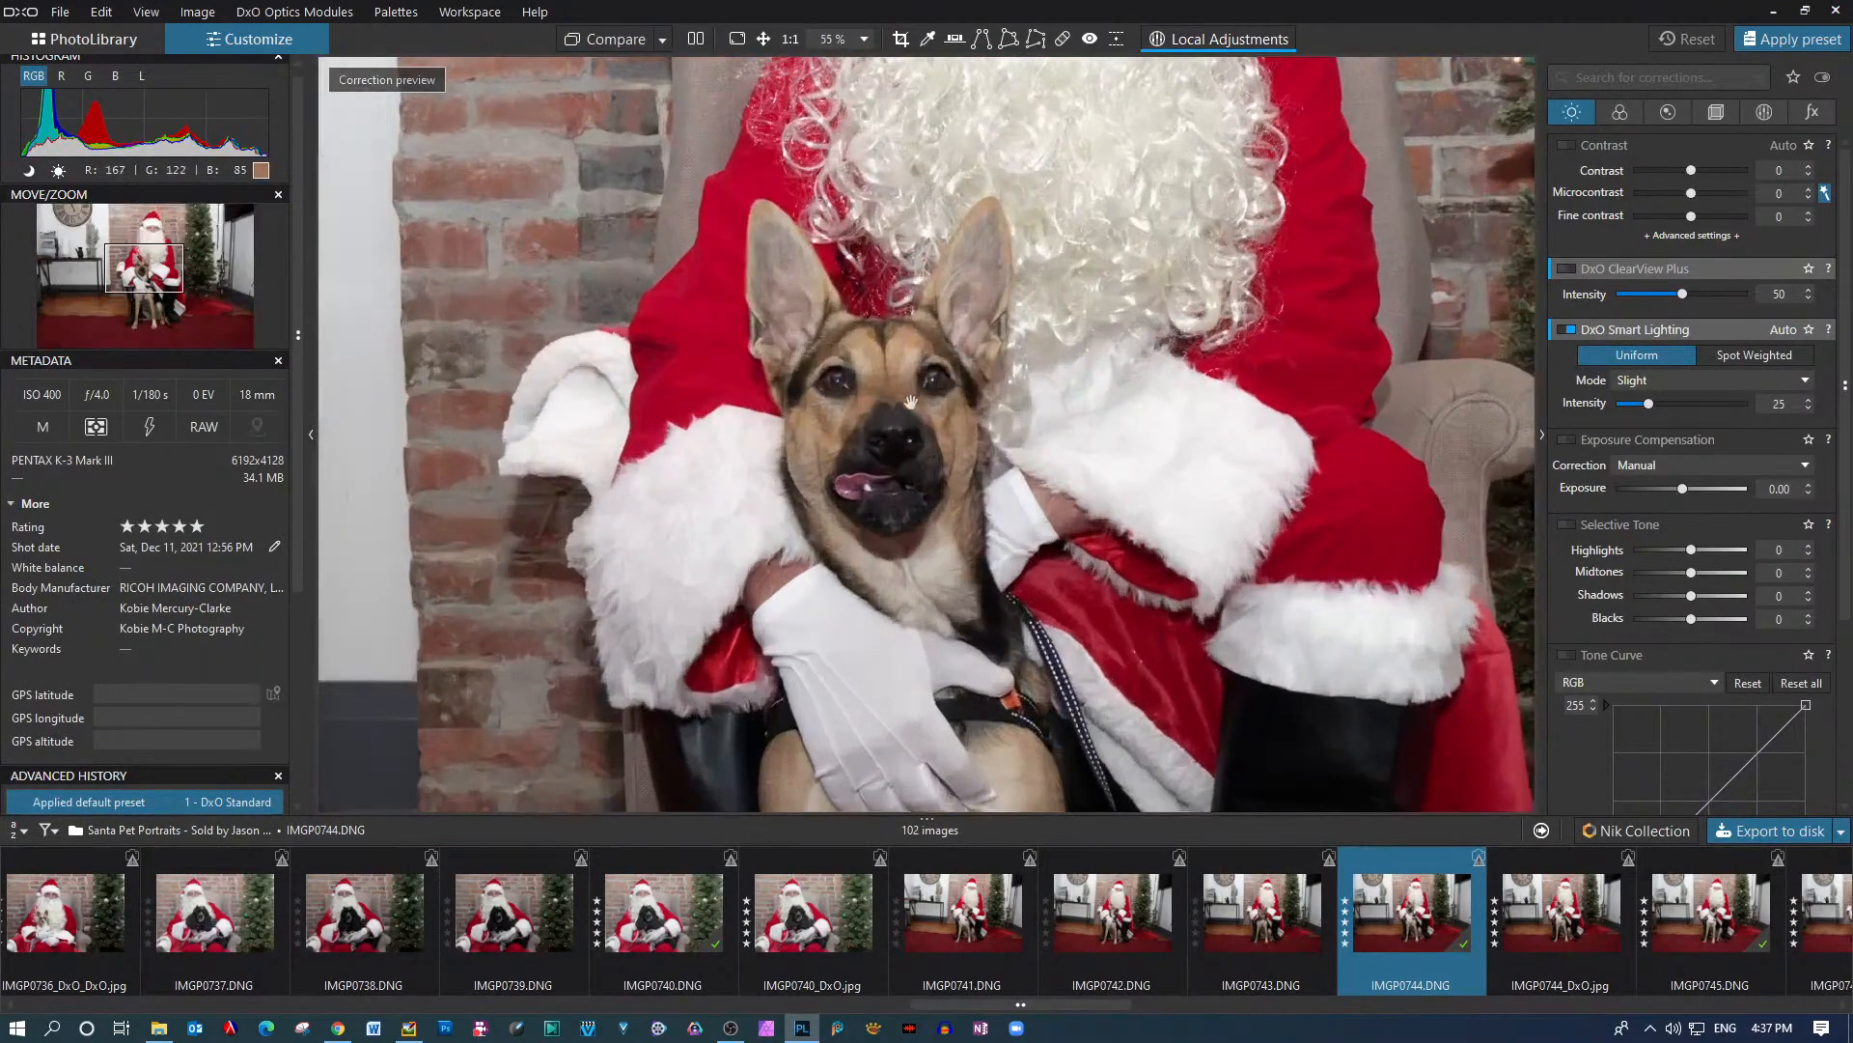
pyautogui.scroll(1, 911, 438)
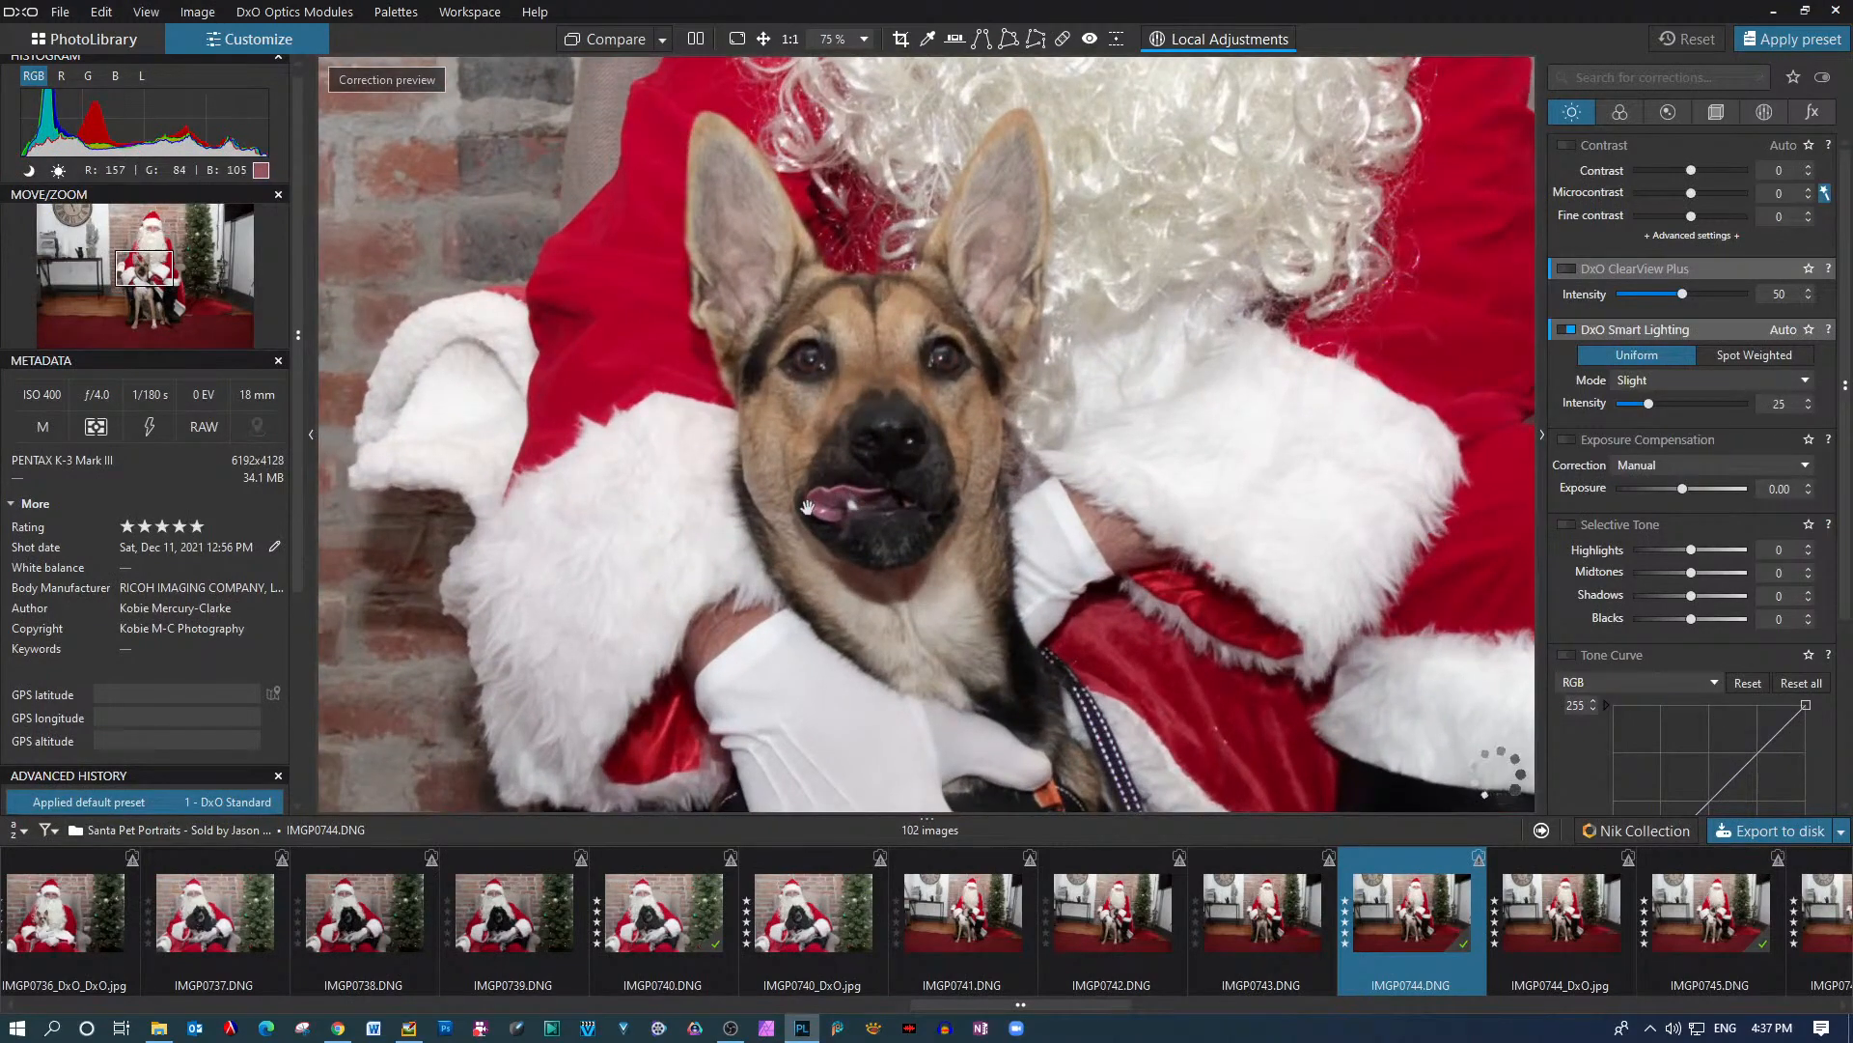
pyautogui.scroll(-5, 845, 488)
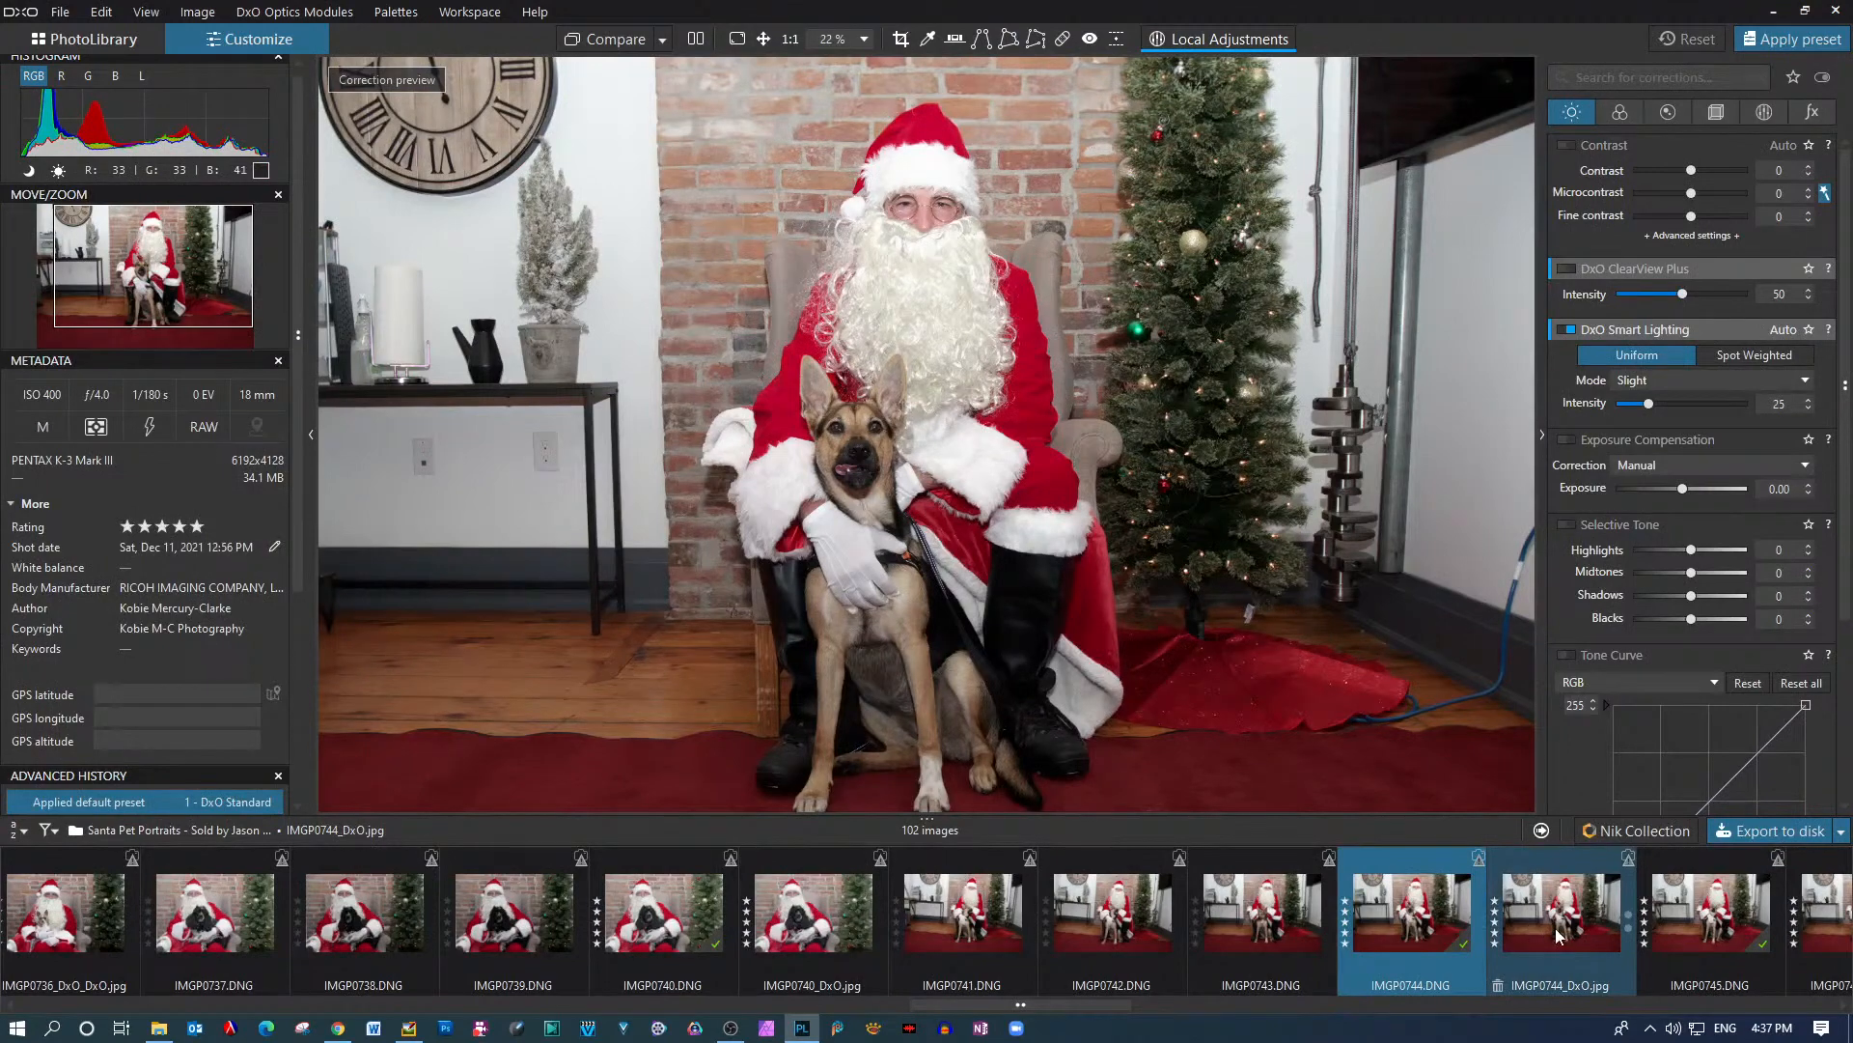
# Examine the dog's face and Santa's eyes in IMGP0745.DNG and view its exported JPEG, IMGP0745_DxO.jpg
pyautogui.click(1701, 923)
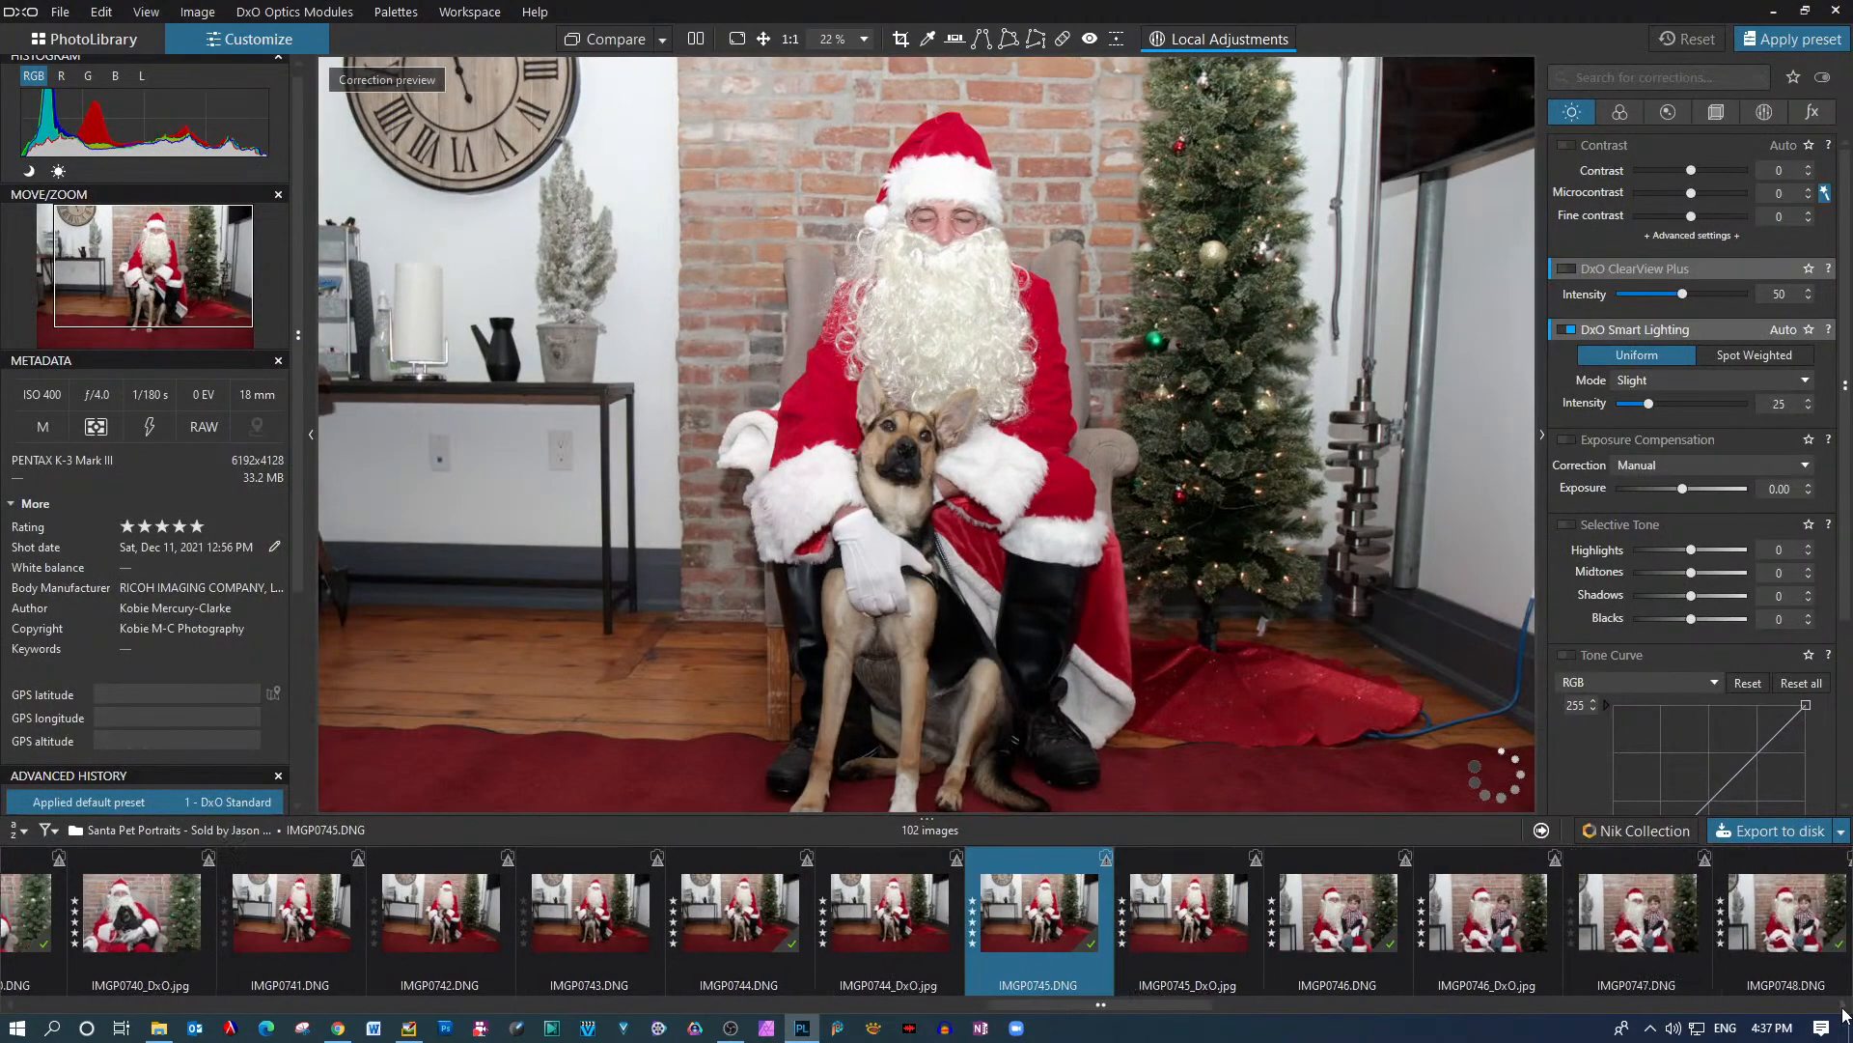
pyautogui.scroll(-3, 1843, 1010)
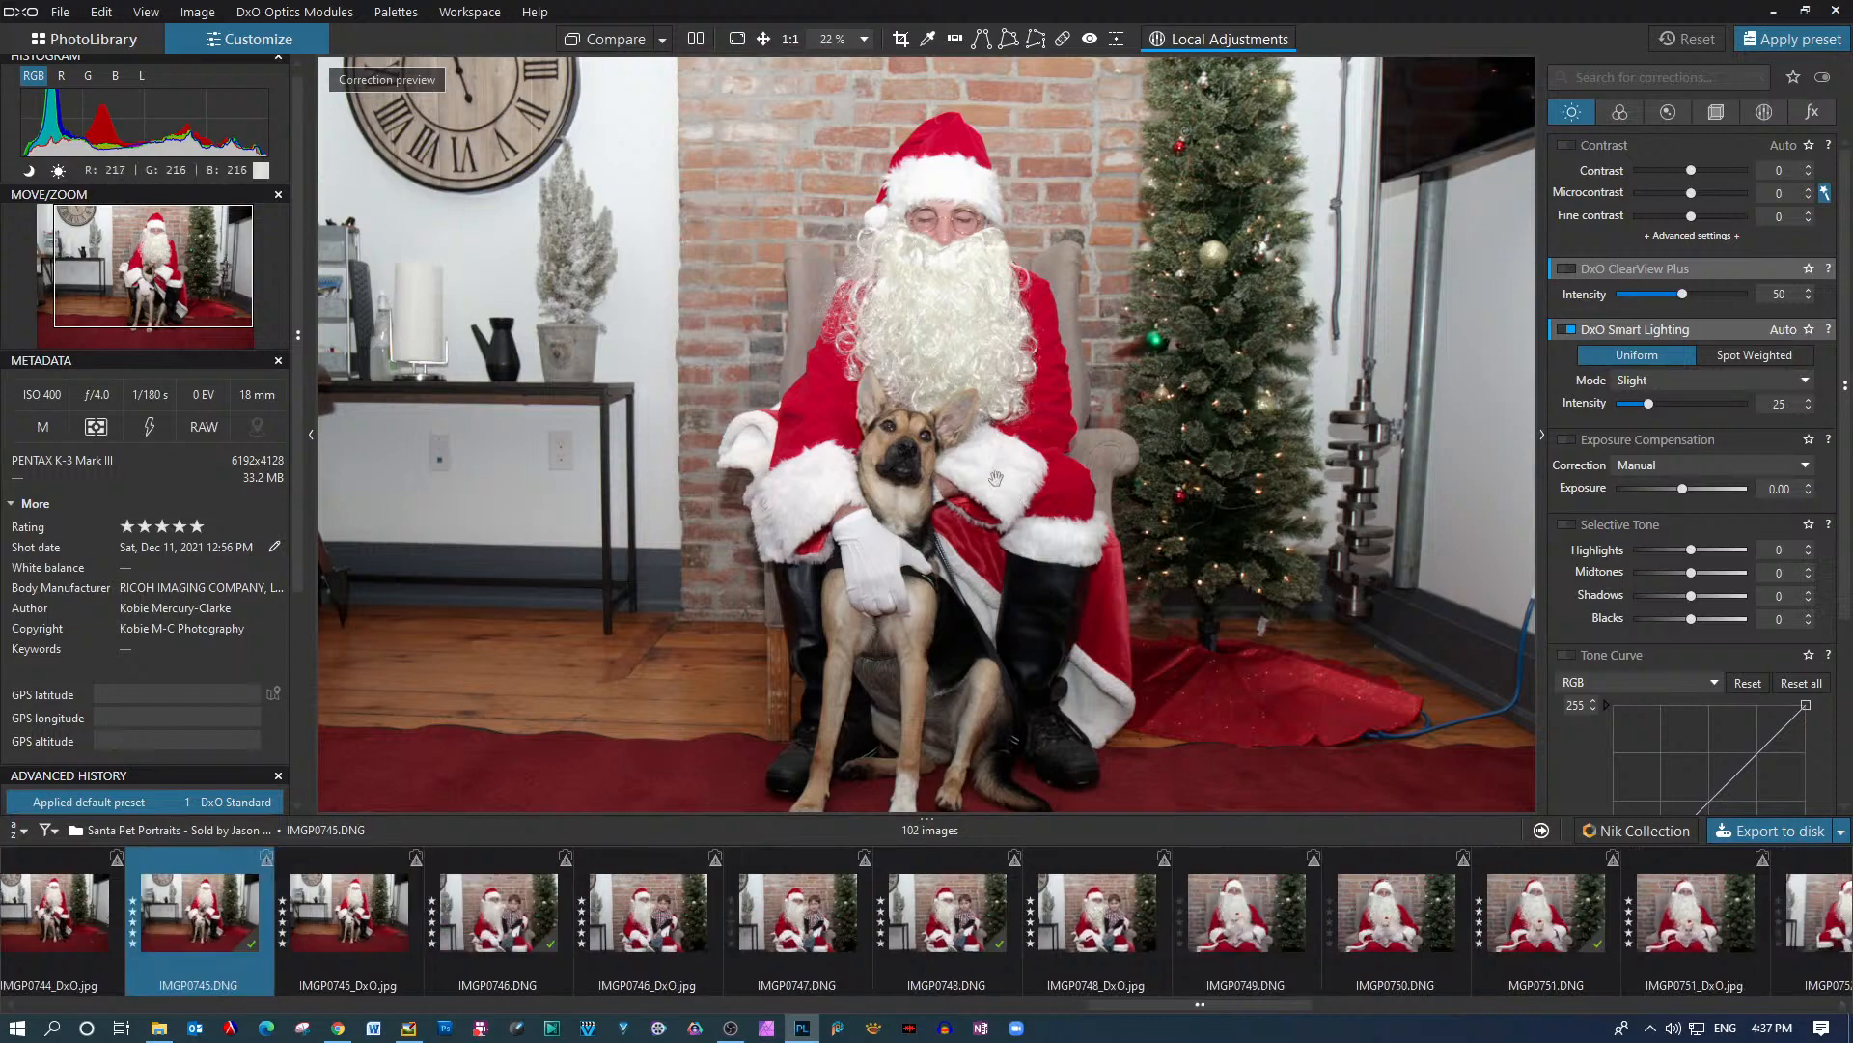
pyautogui.scroll(3, 934, 480)
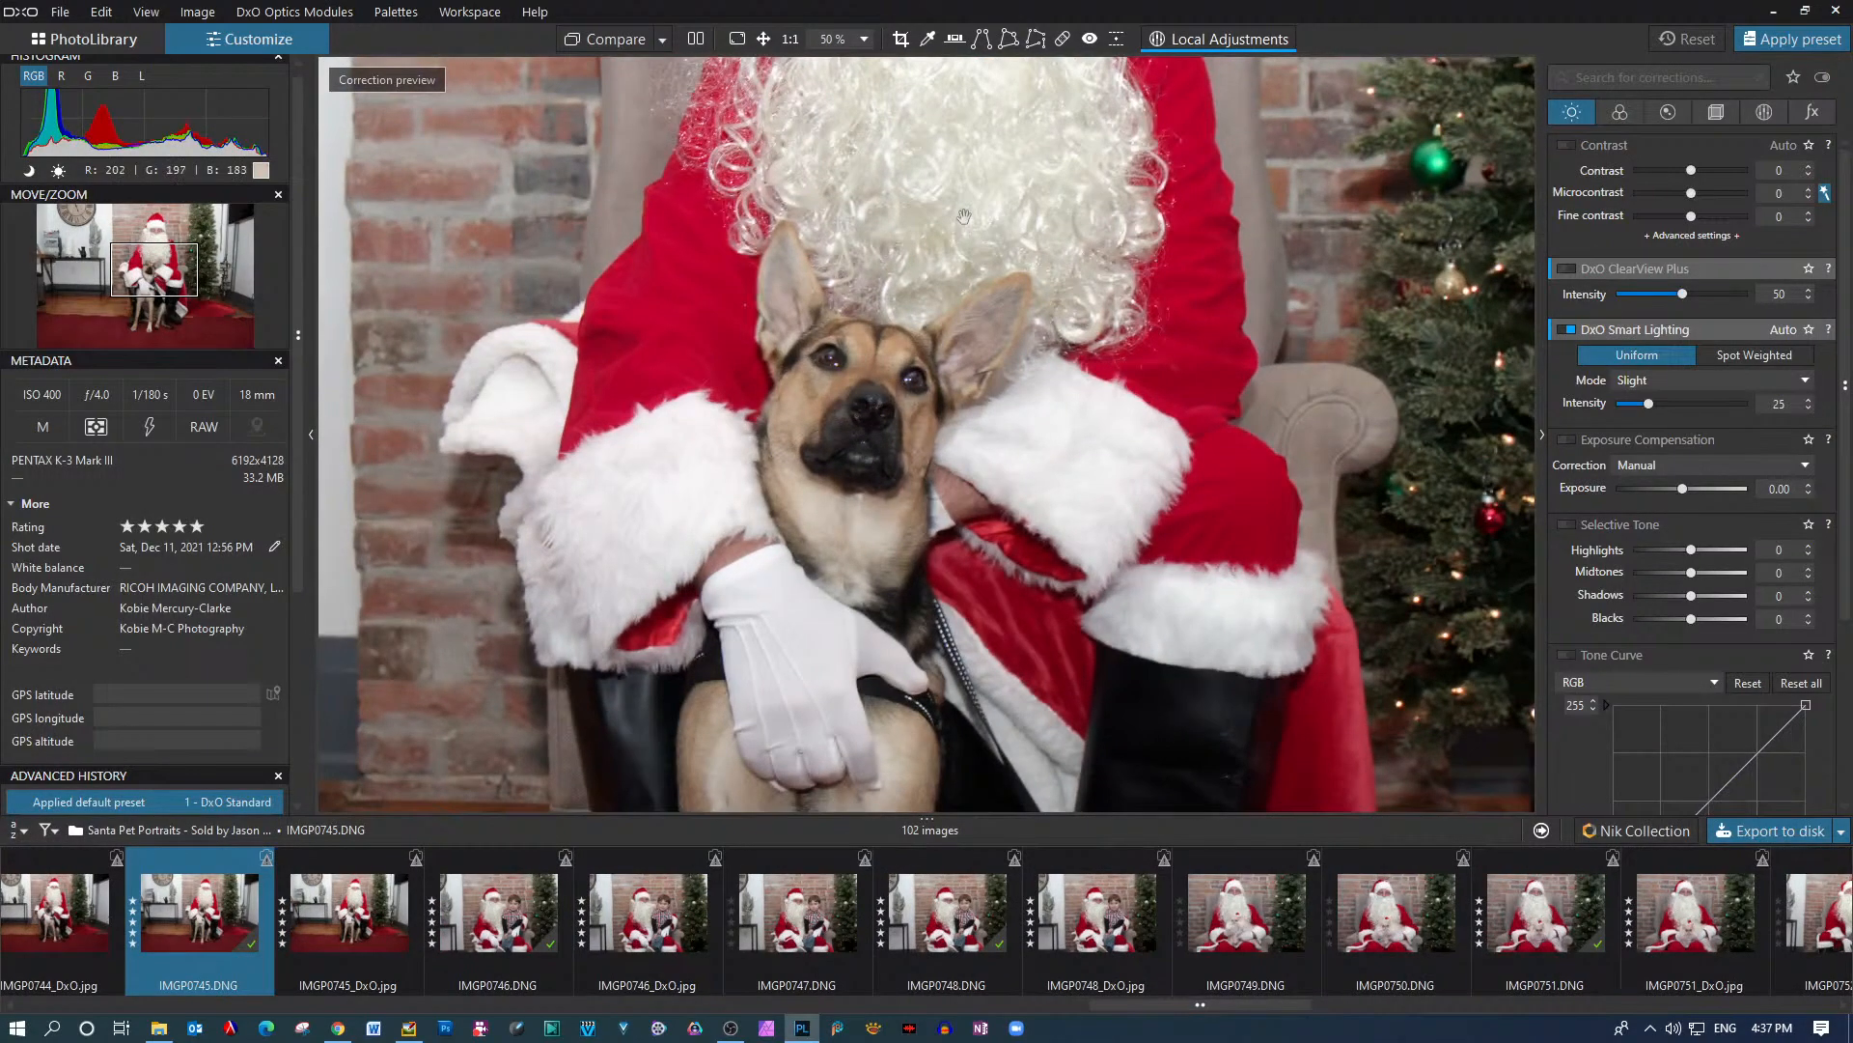
pyautogui.moveTo(965, 217); pyautogui.dragTo(1004, 615)
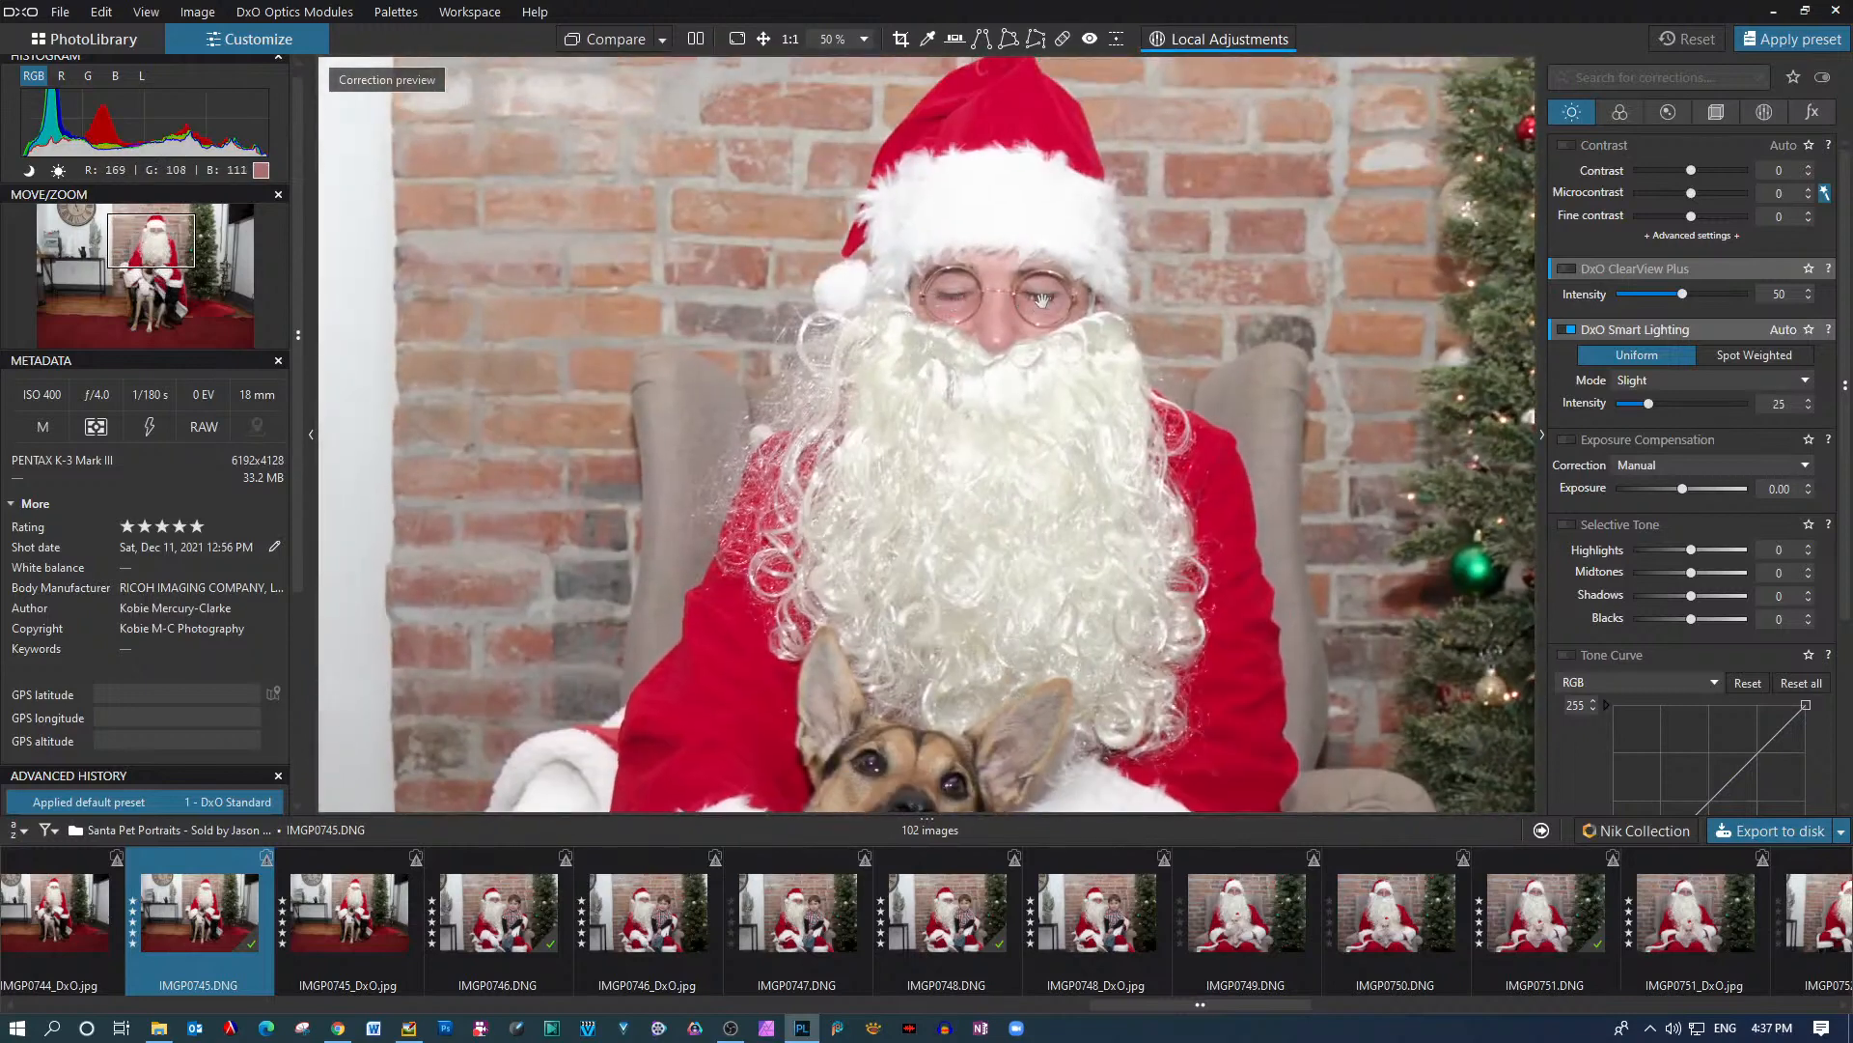
pyautogui.click(340, 929)
# View the portrait of Santa with the boy, IMGP0746.DNG, with both subjects fully in frame
pyautogui.click(491, 907)
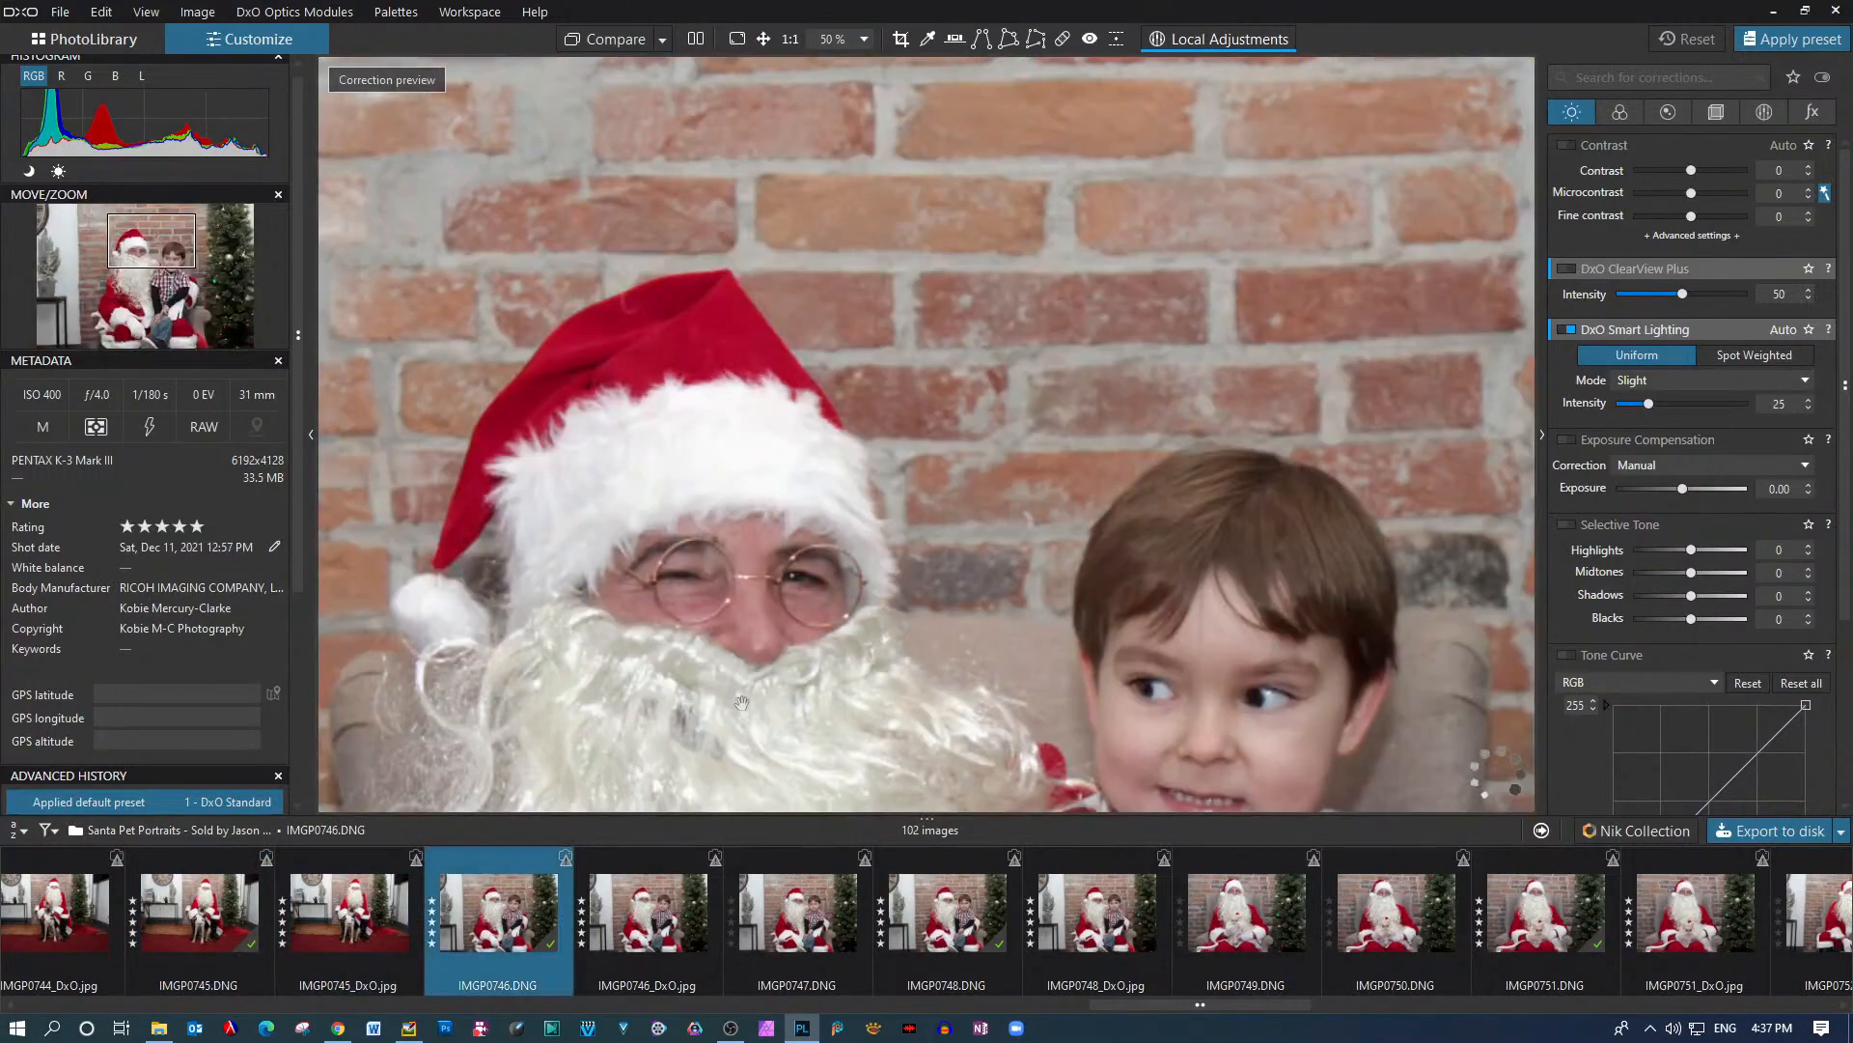
pyautogui.scroll(-2, 801, 659)
pyautogui.moveTo(801, 659); pyautogui.dragTo(817, 413)
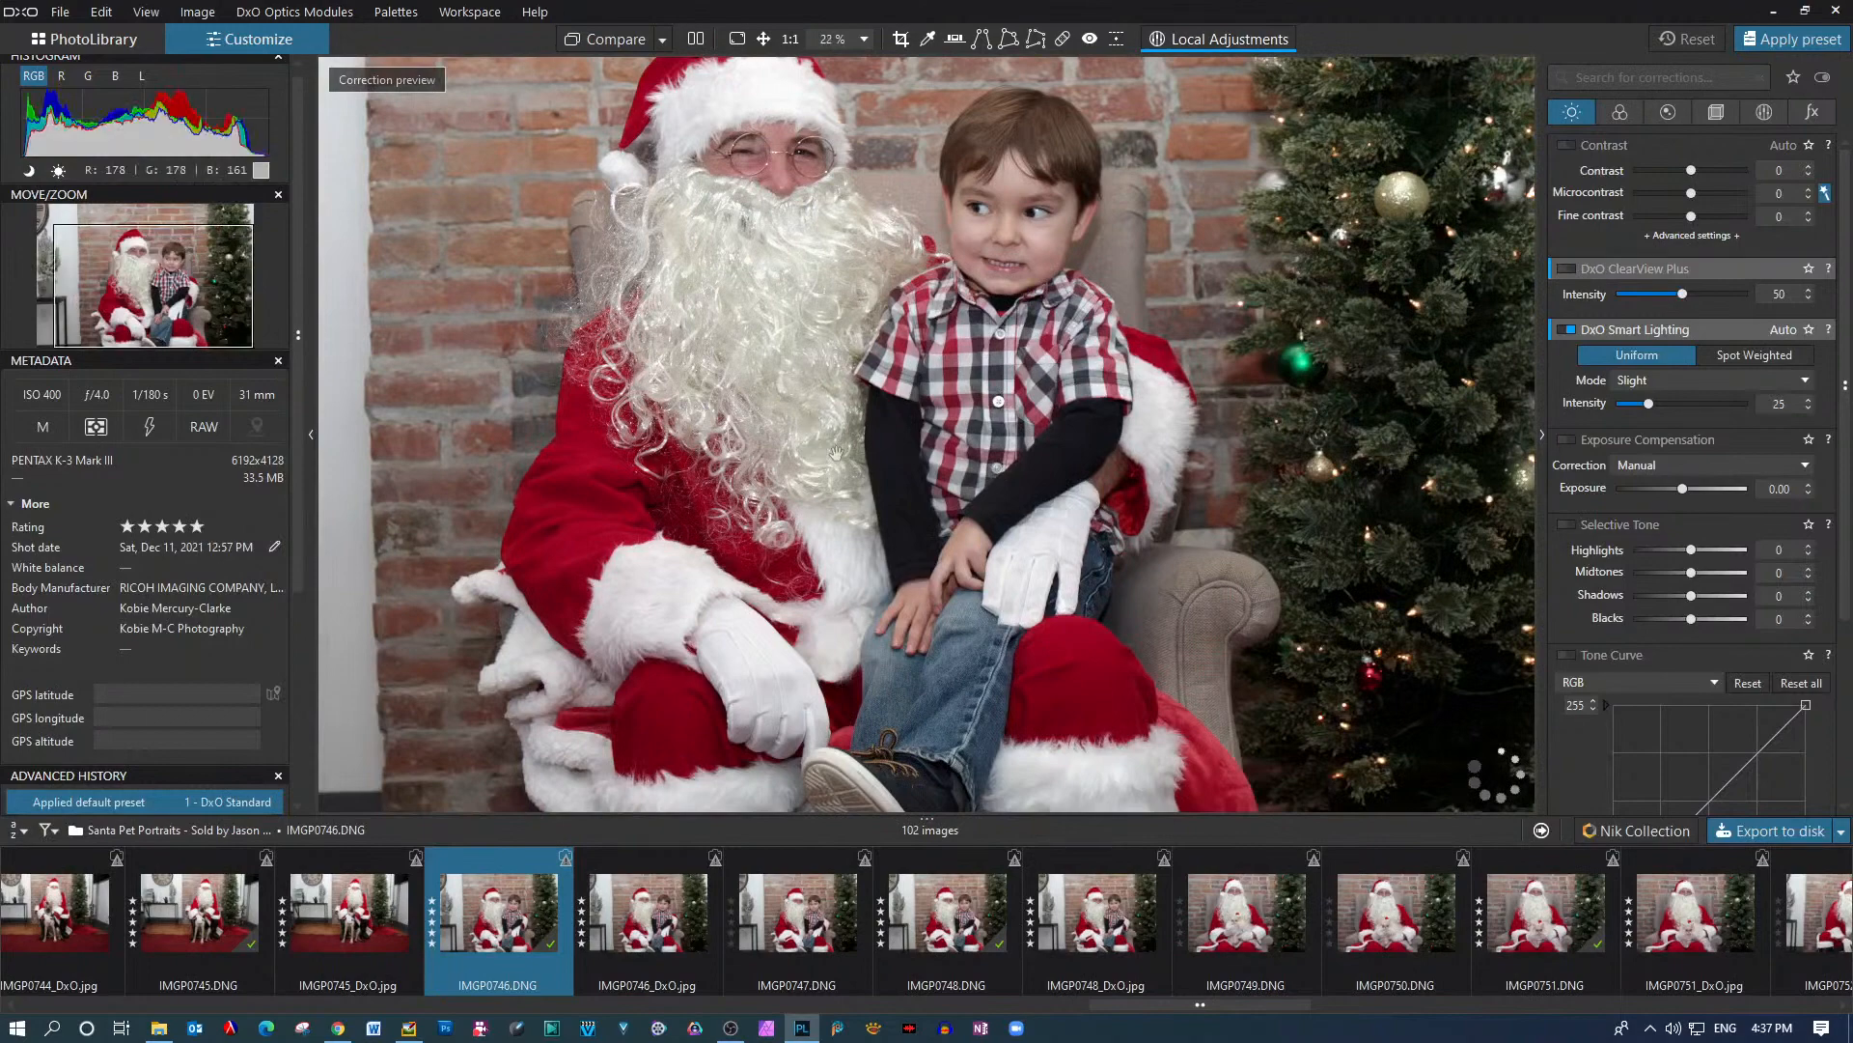
pyautogui.scroll(-1, 821, 425)
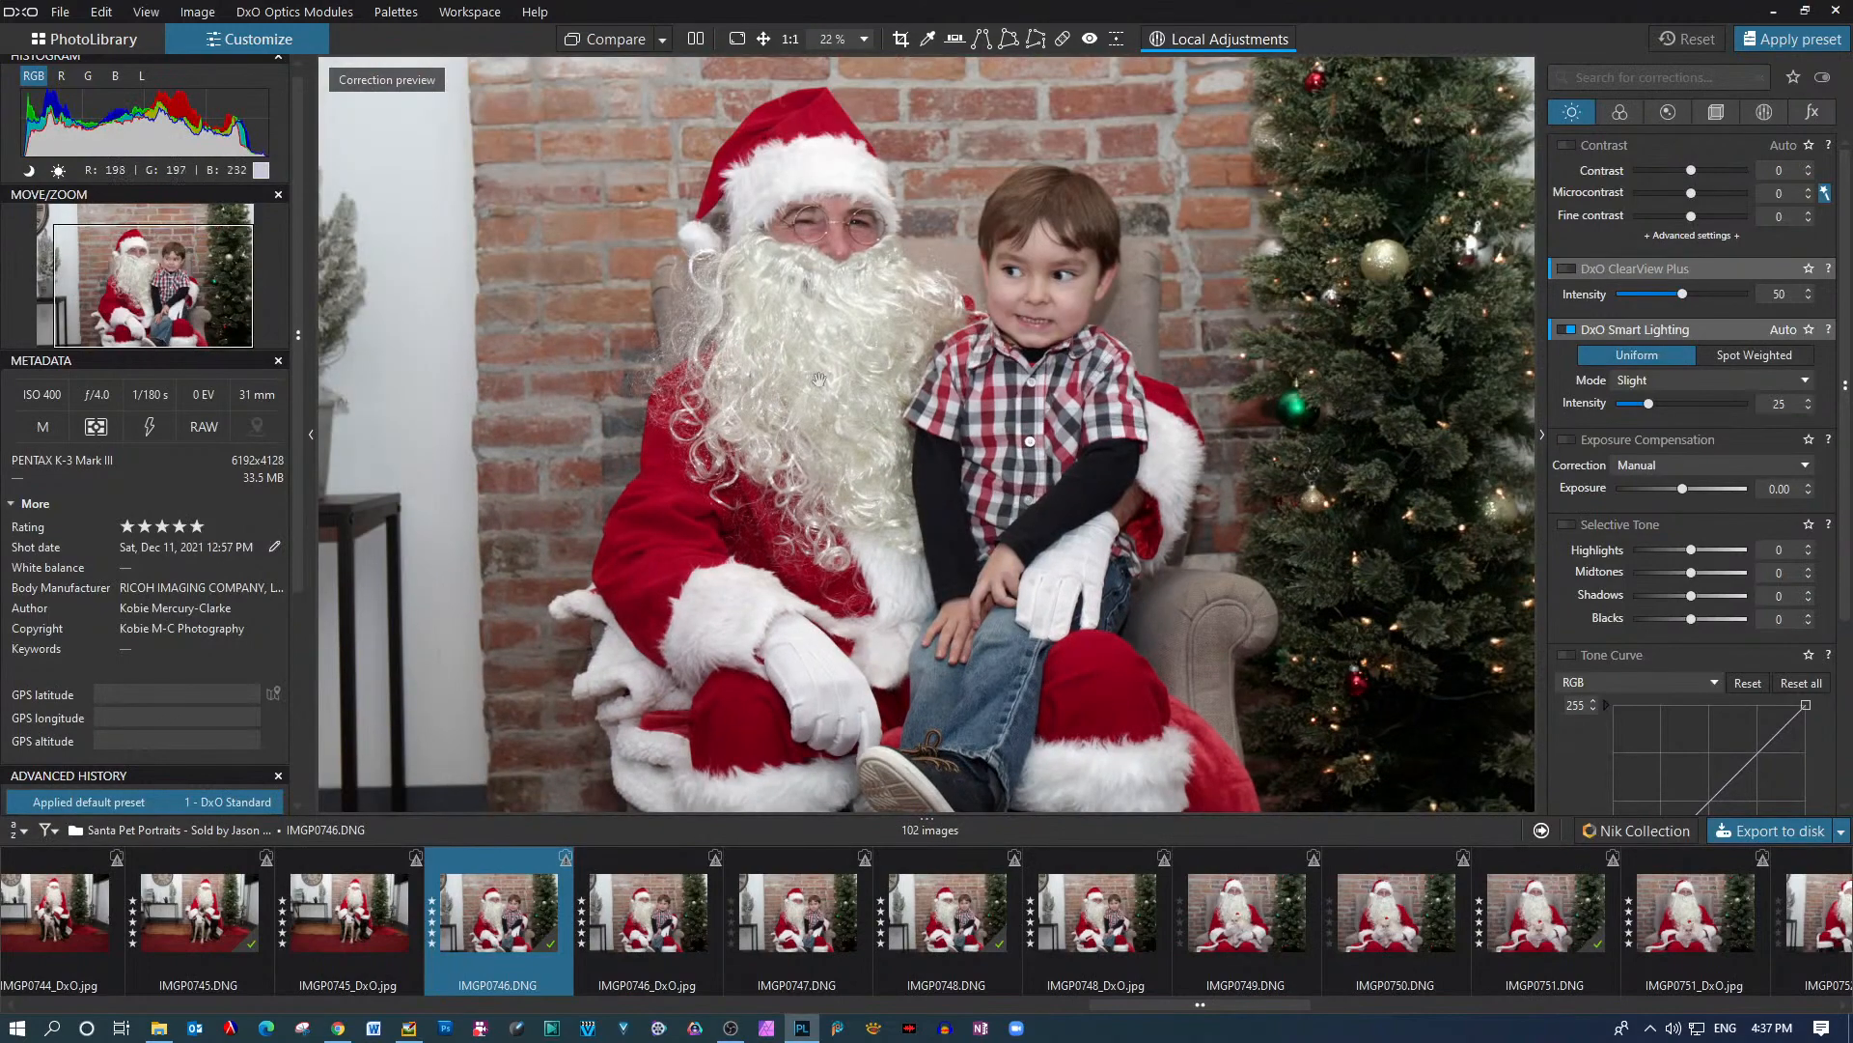
# Compare the boy's portraits IMGP0746.DNG, IMGP0747.DNG and IMGP0748.DNG, including the exported IMGP0746_DxO.jpg
pyautogui.click(620, 932)
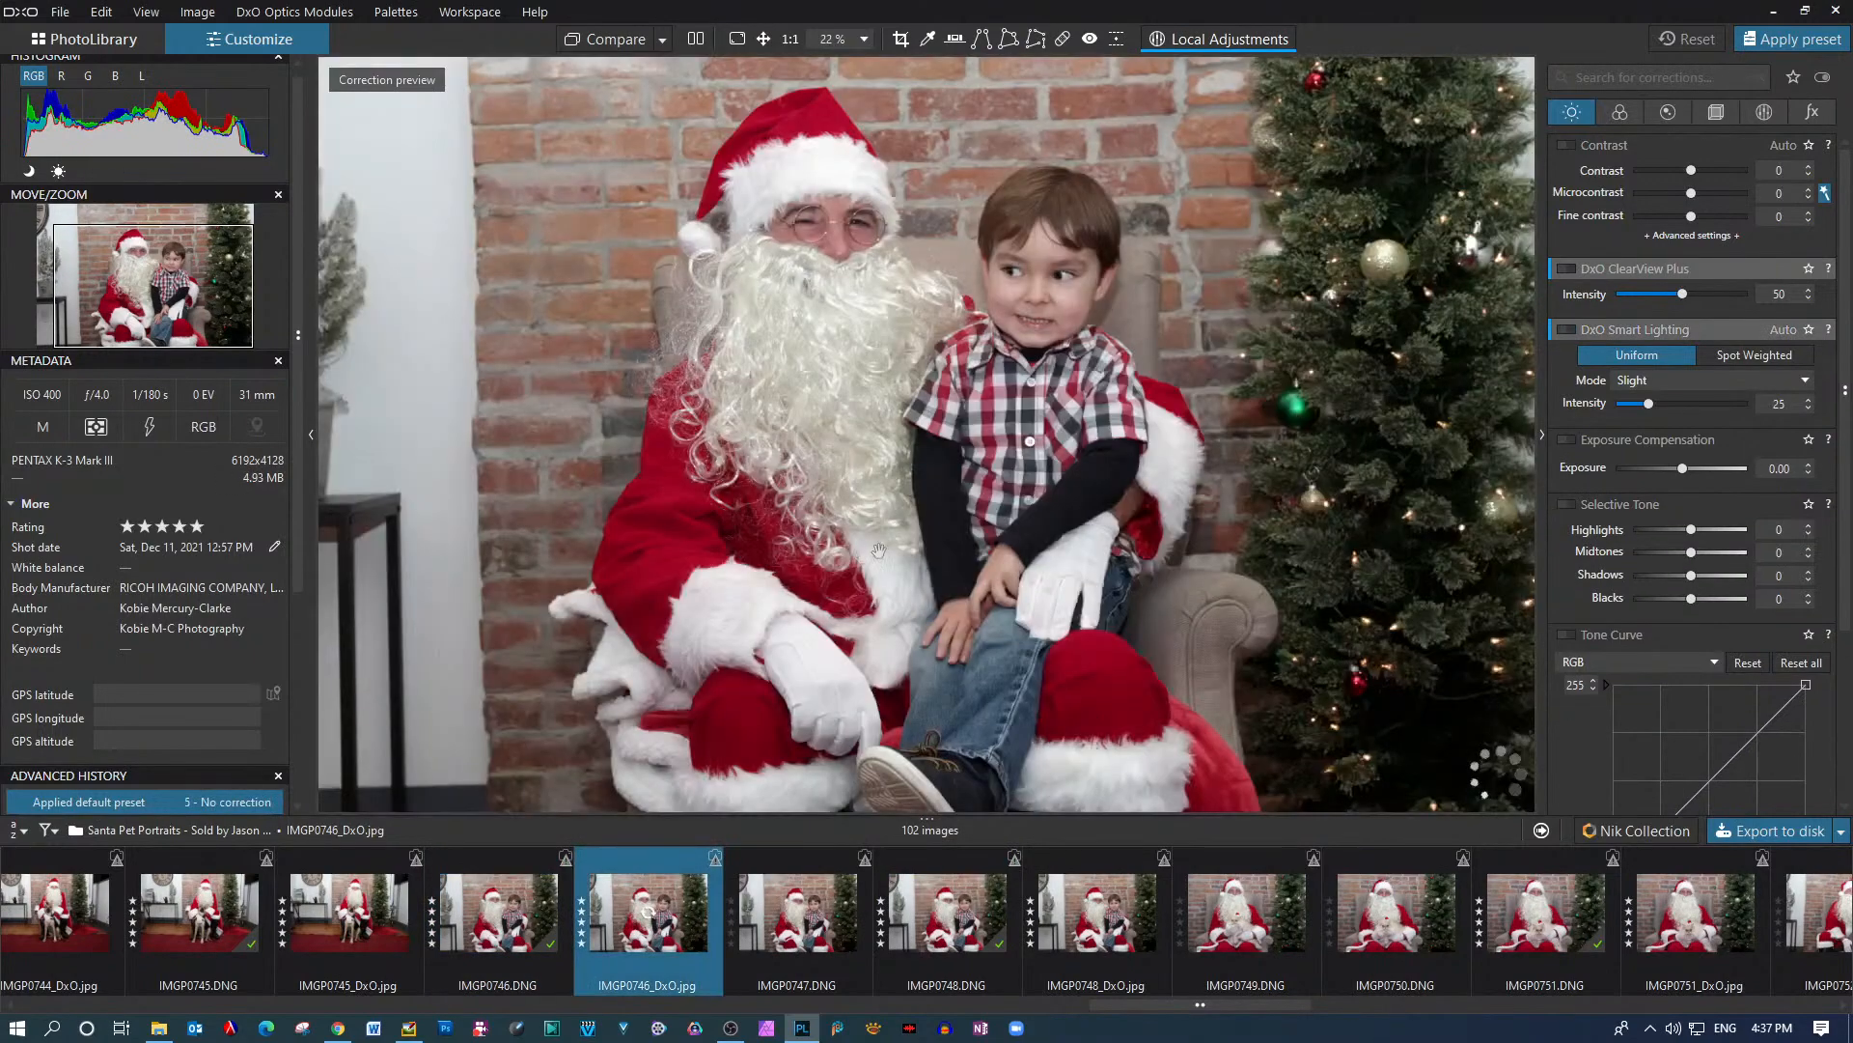
pyautogui.click(801, 927)
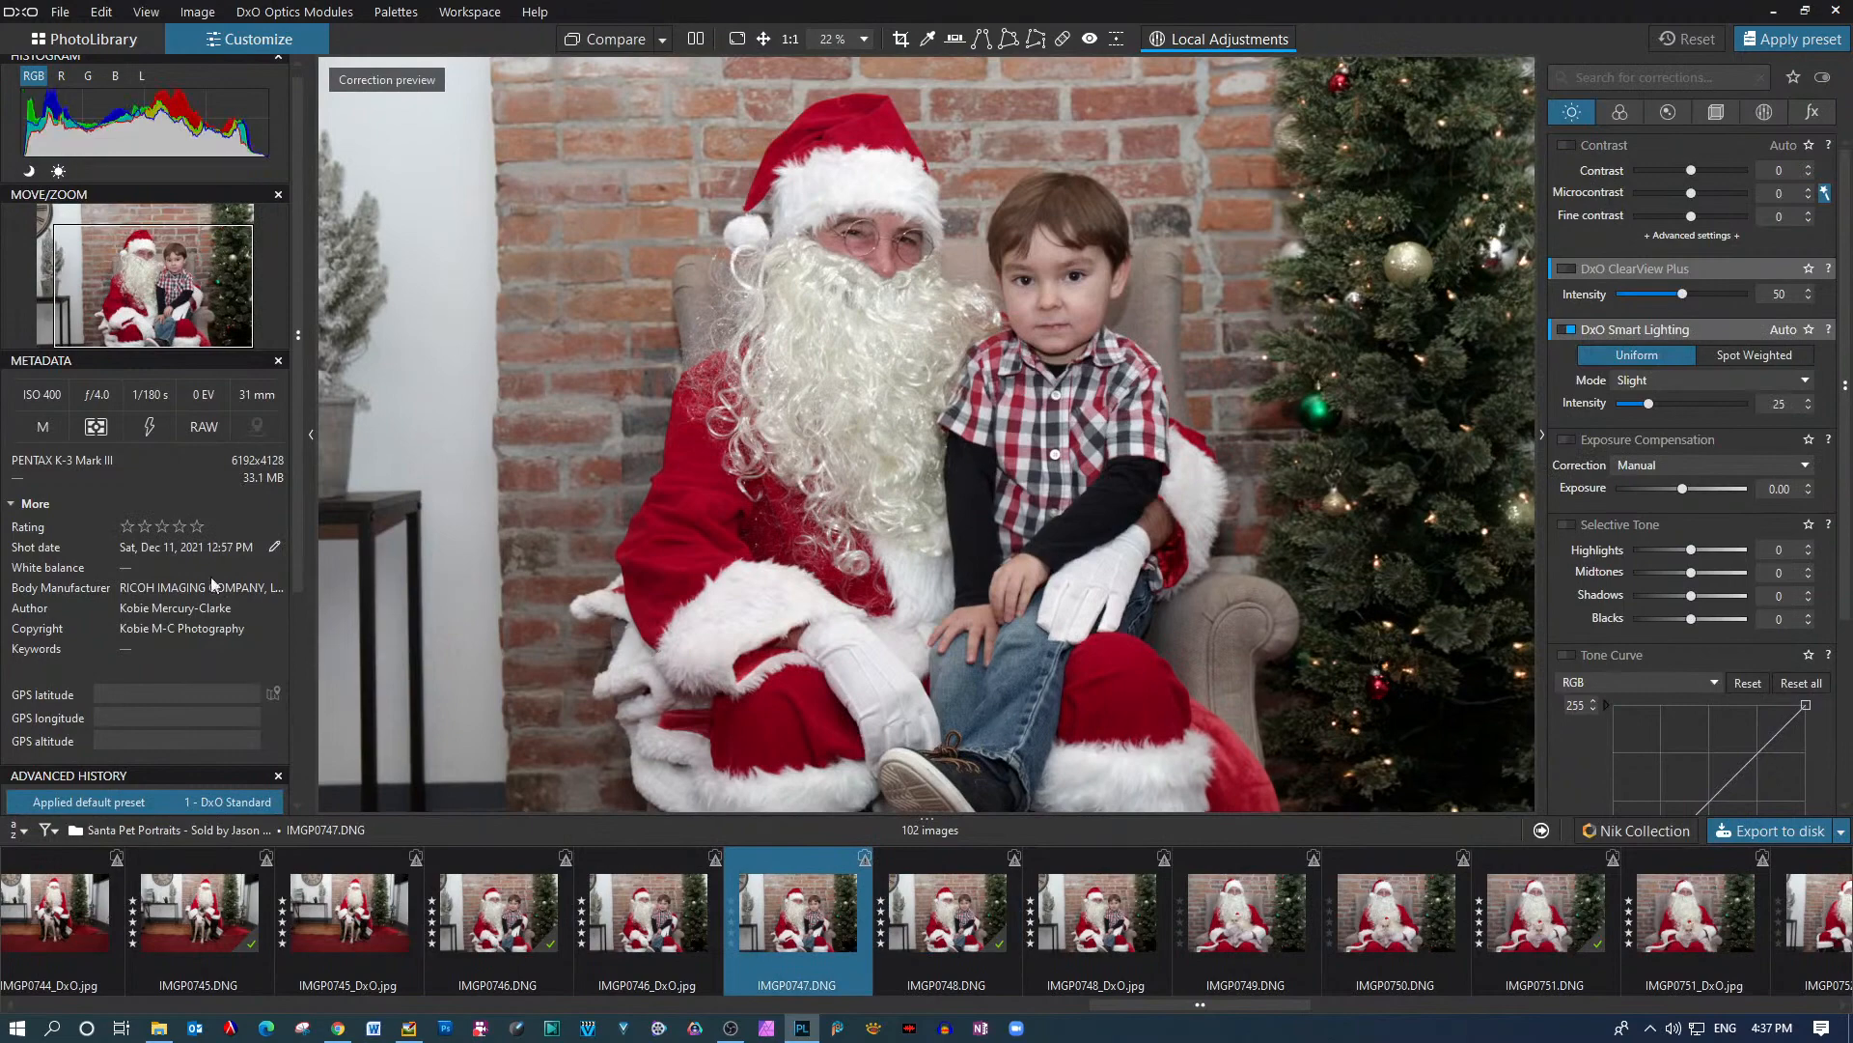
pyautogui.click(925, 931)
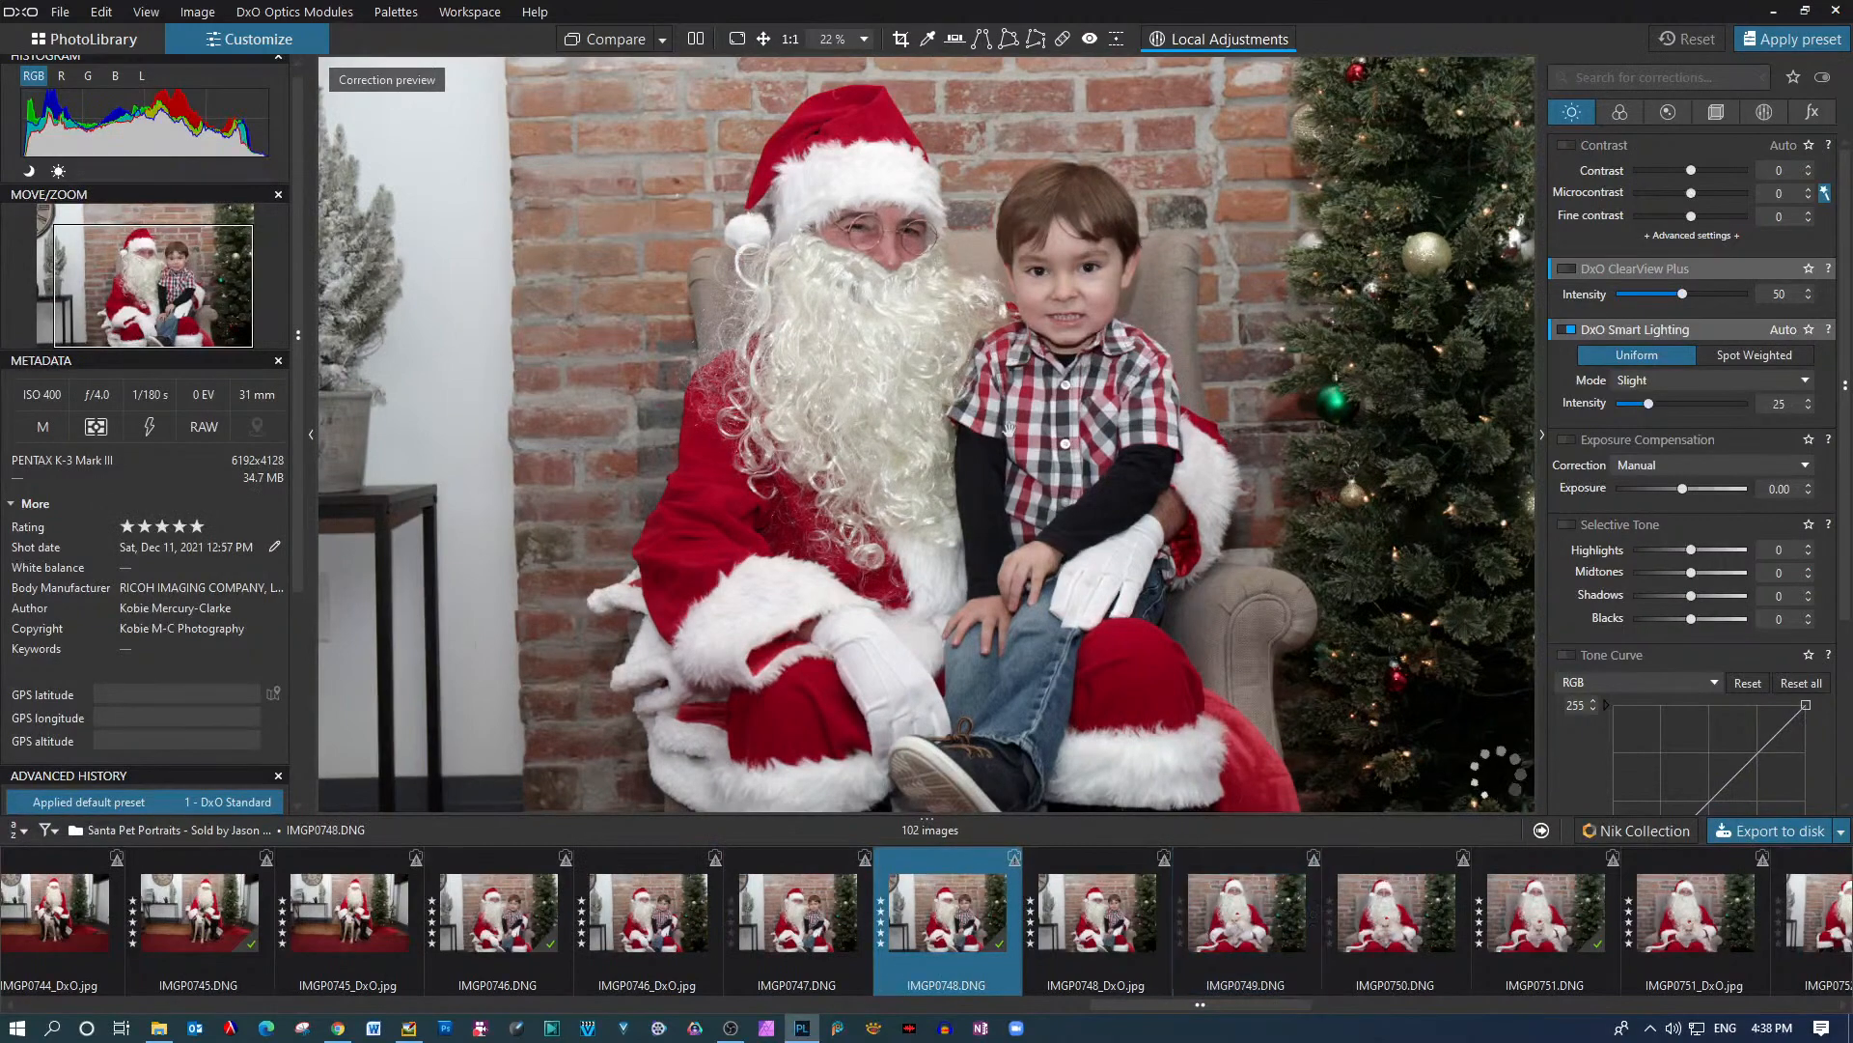
pyautogui.click(482, 926)
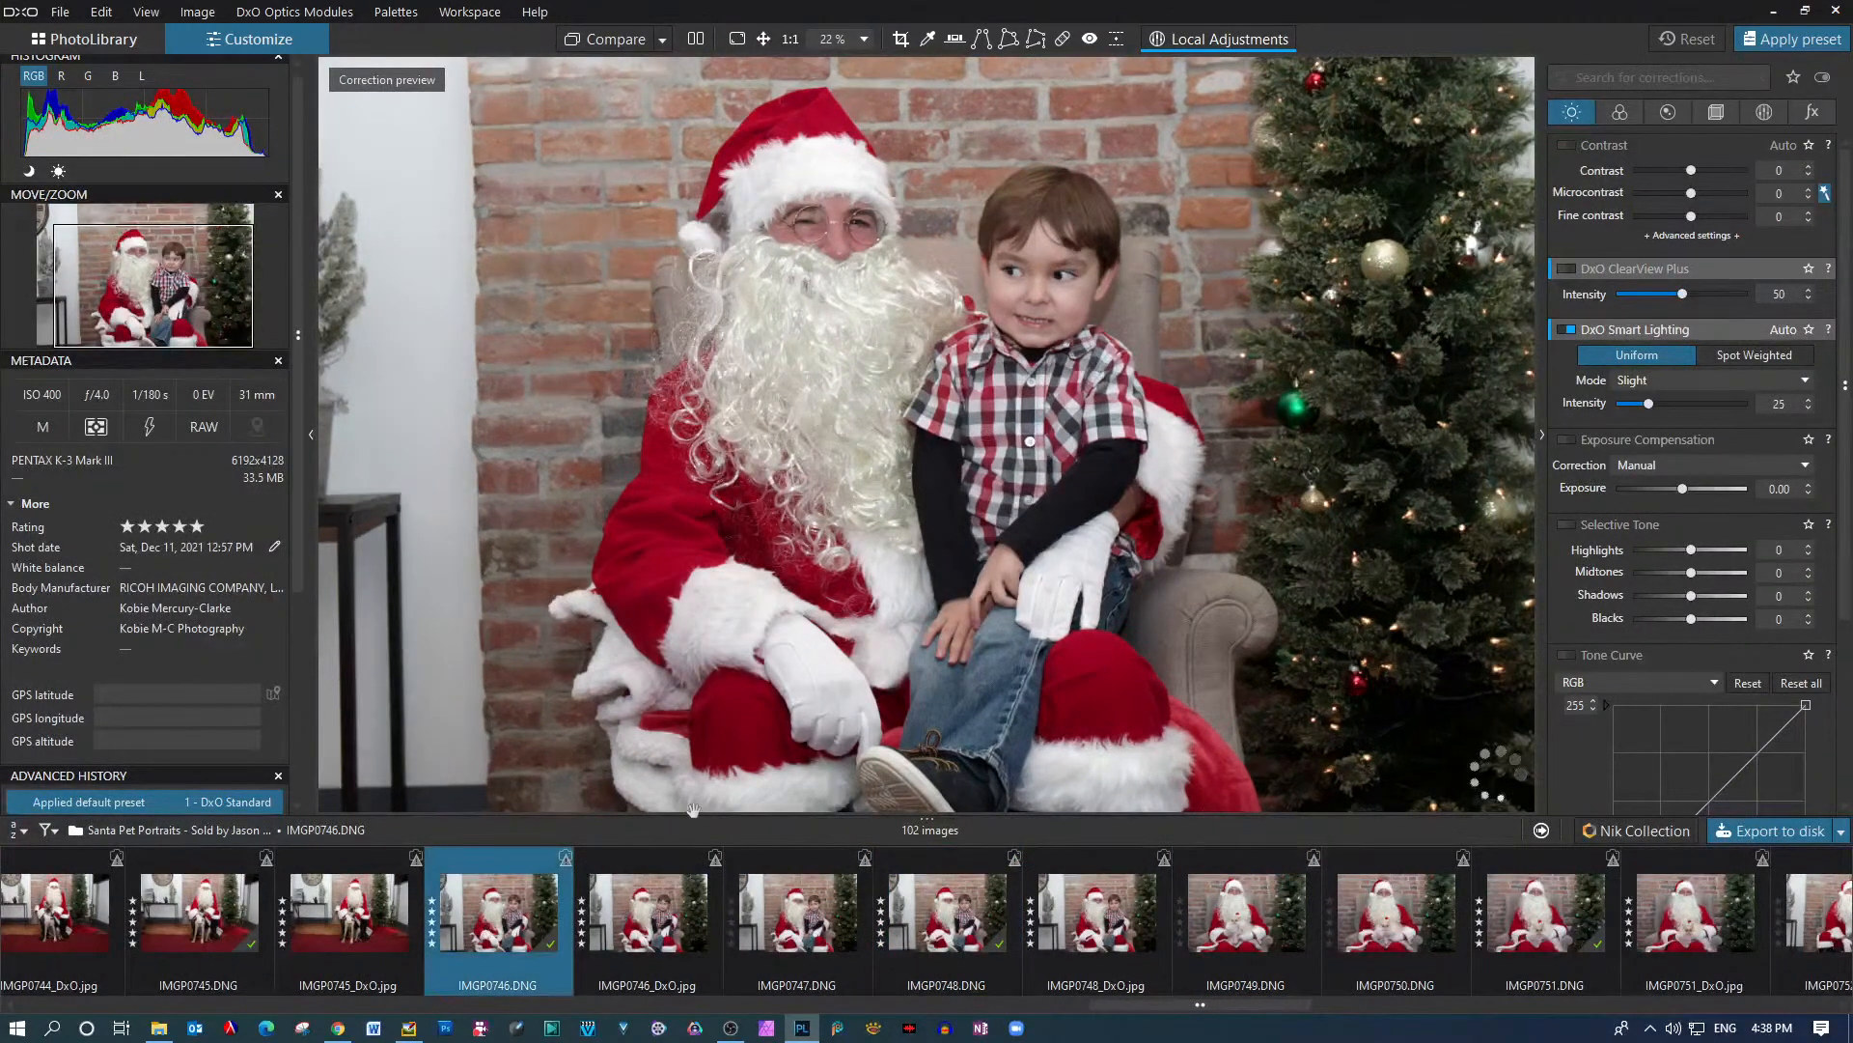
pyautogui.click(801, 907)
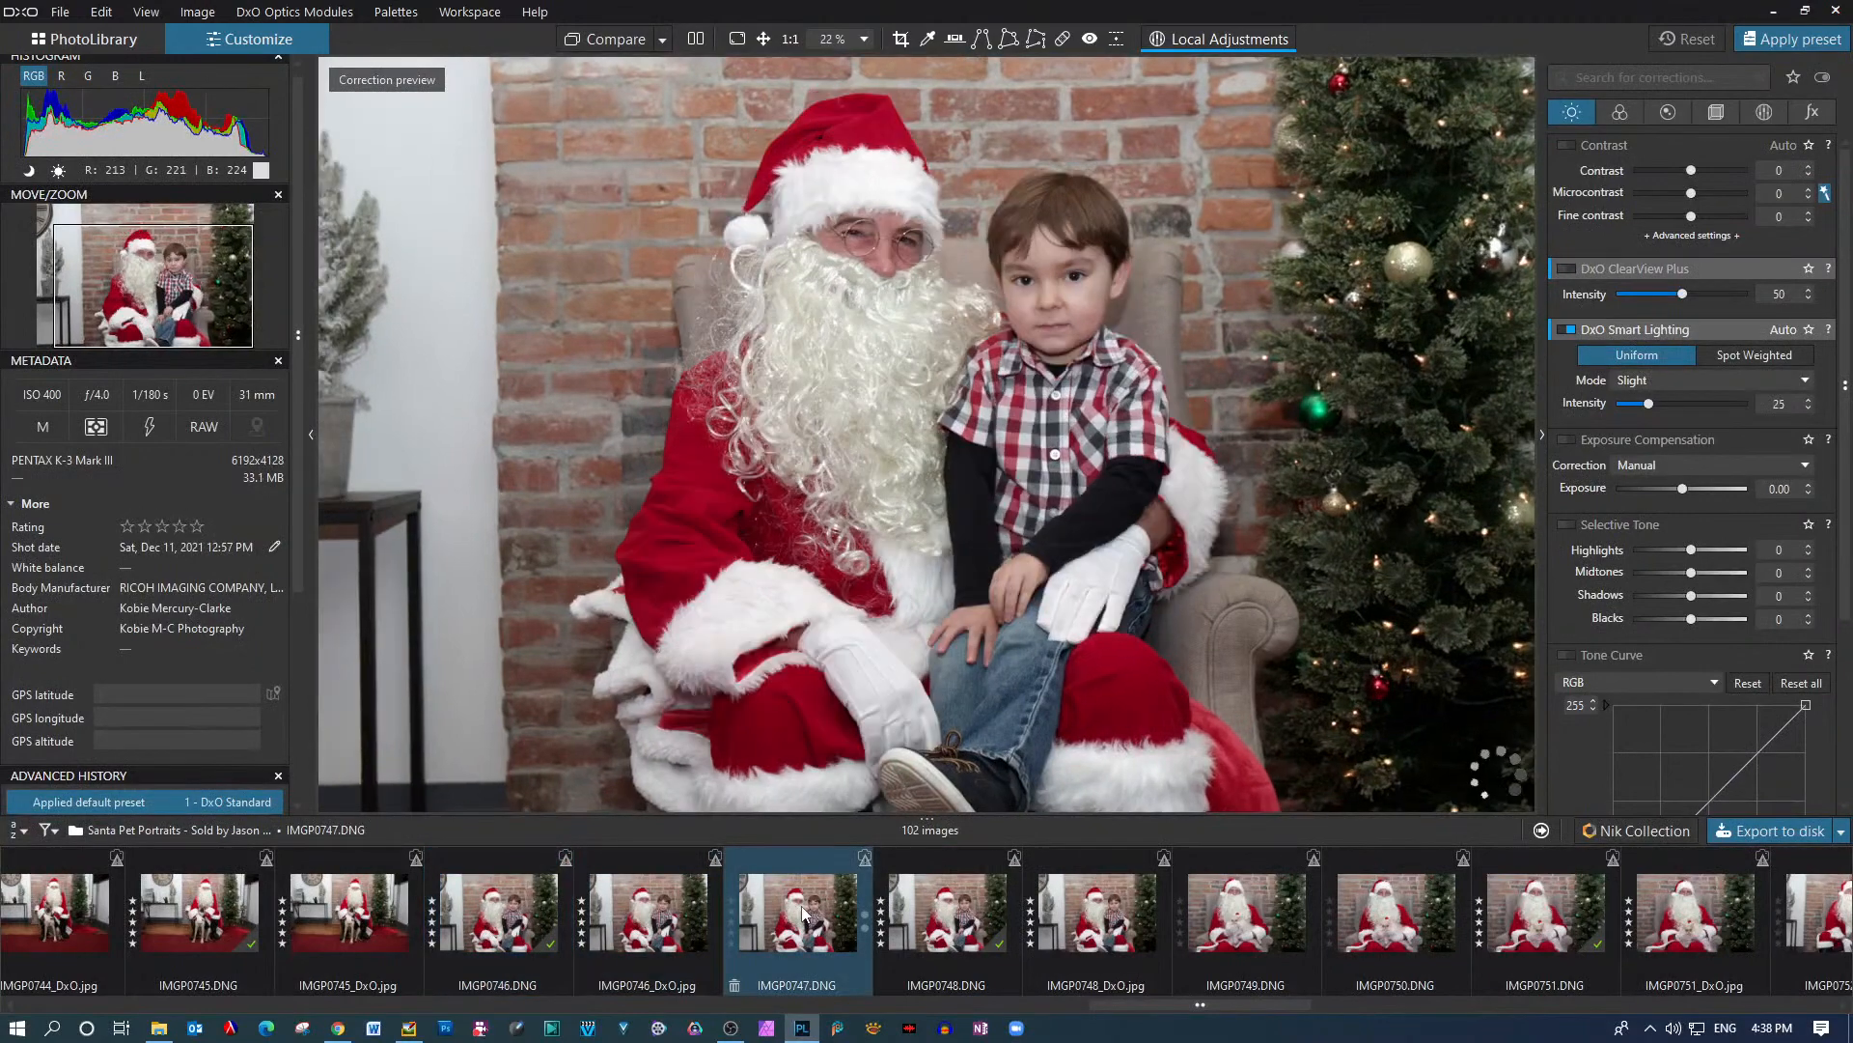
pyautogui.click(881, 925)
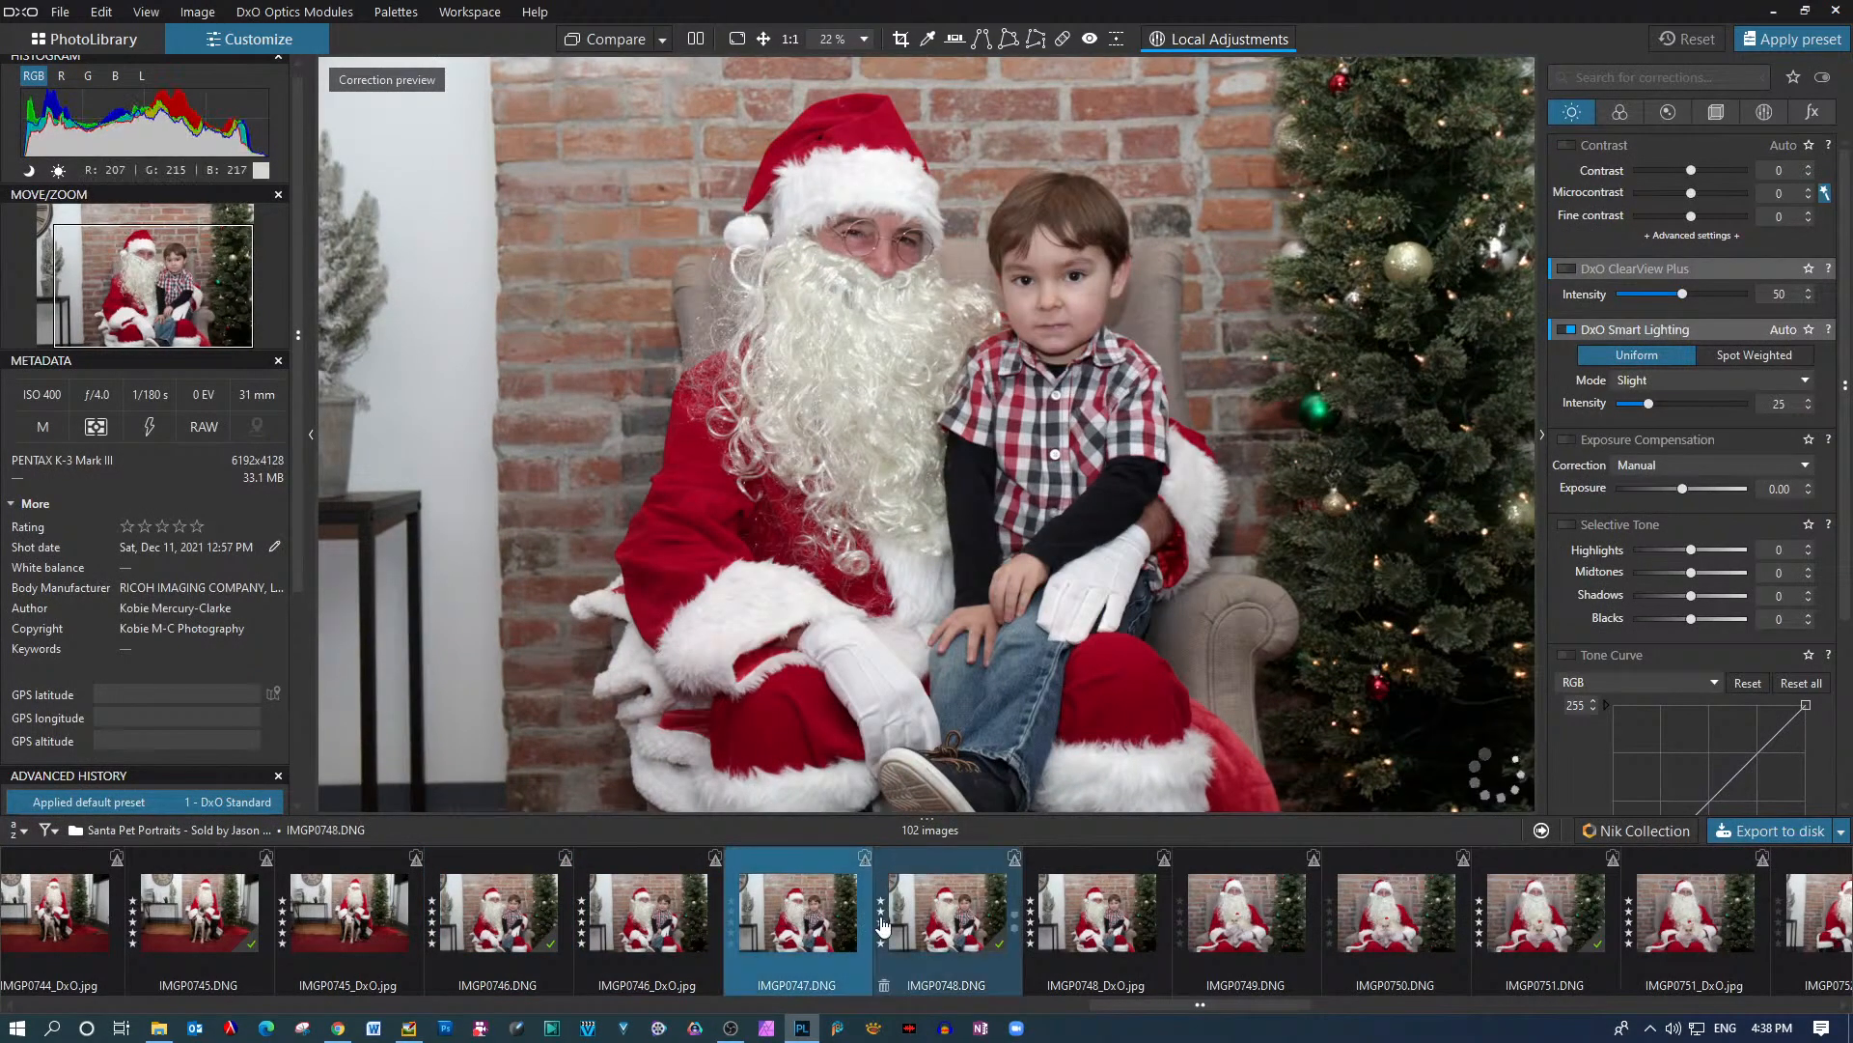
# Inspect the cat's face and the full frame in IMGP0749.DNG, and view the cat portraits IMGP0750.DNG and IMGP0751.DNG
pyautogui.click(1255, 917)
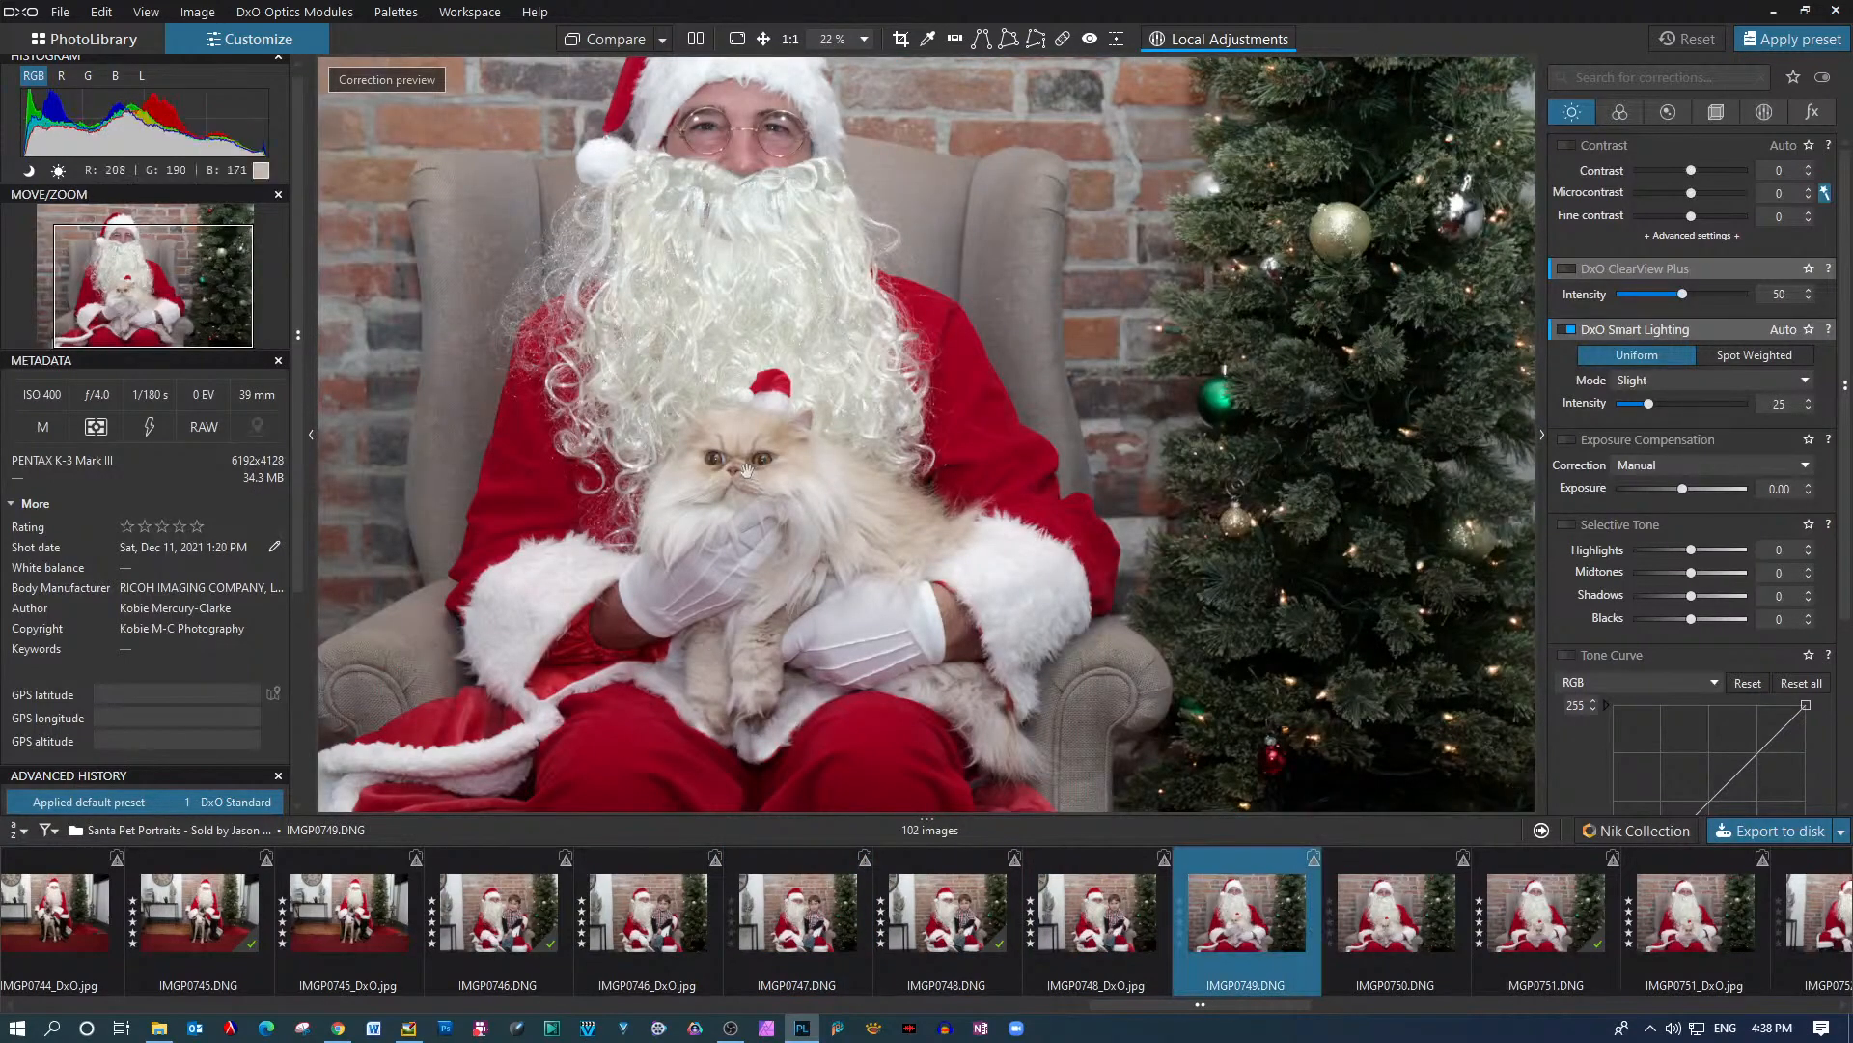
pyautogui.scroll(3, 747, 470)
pyautogui.scroll(1, 746, 470)
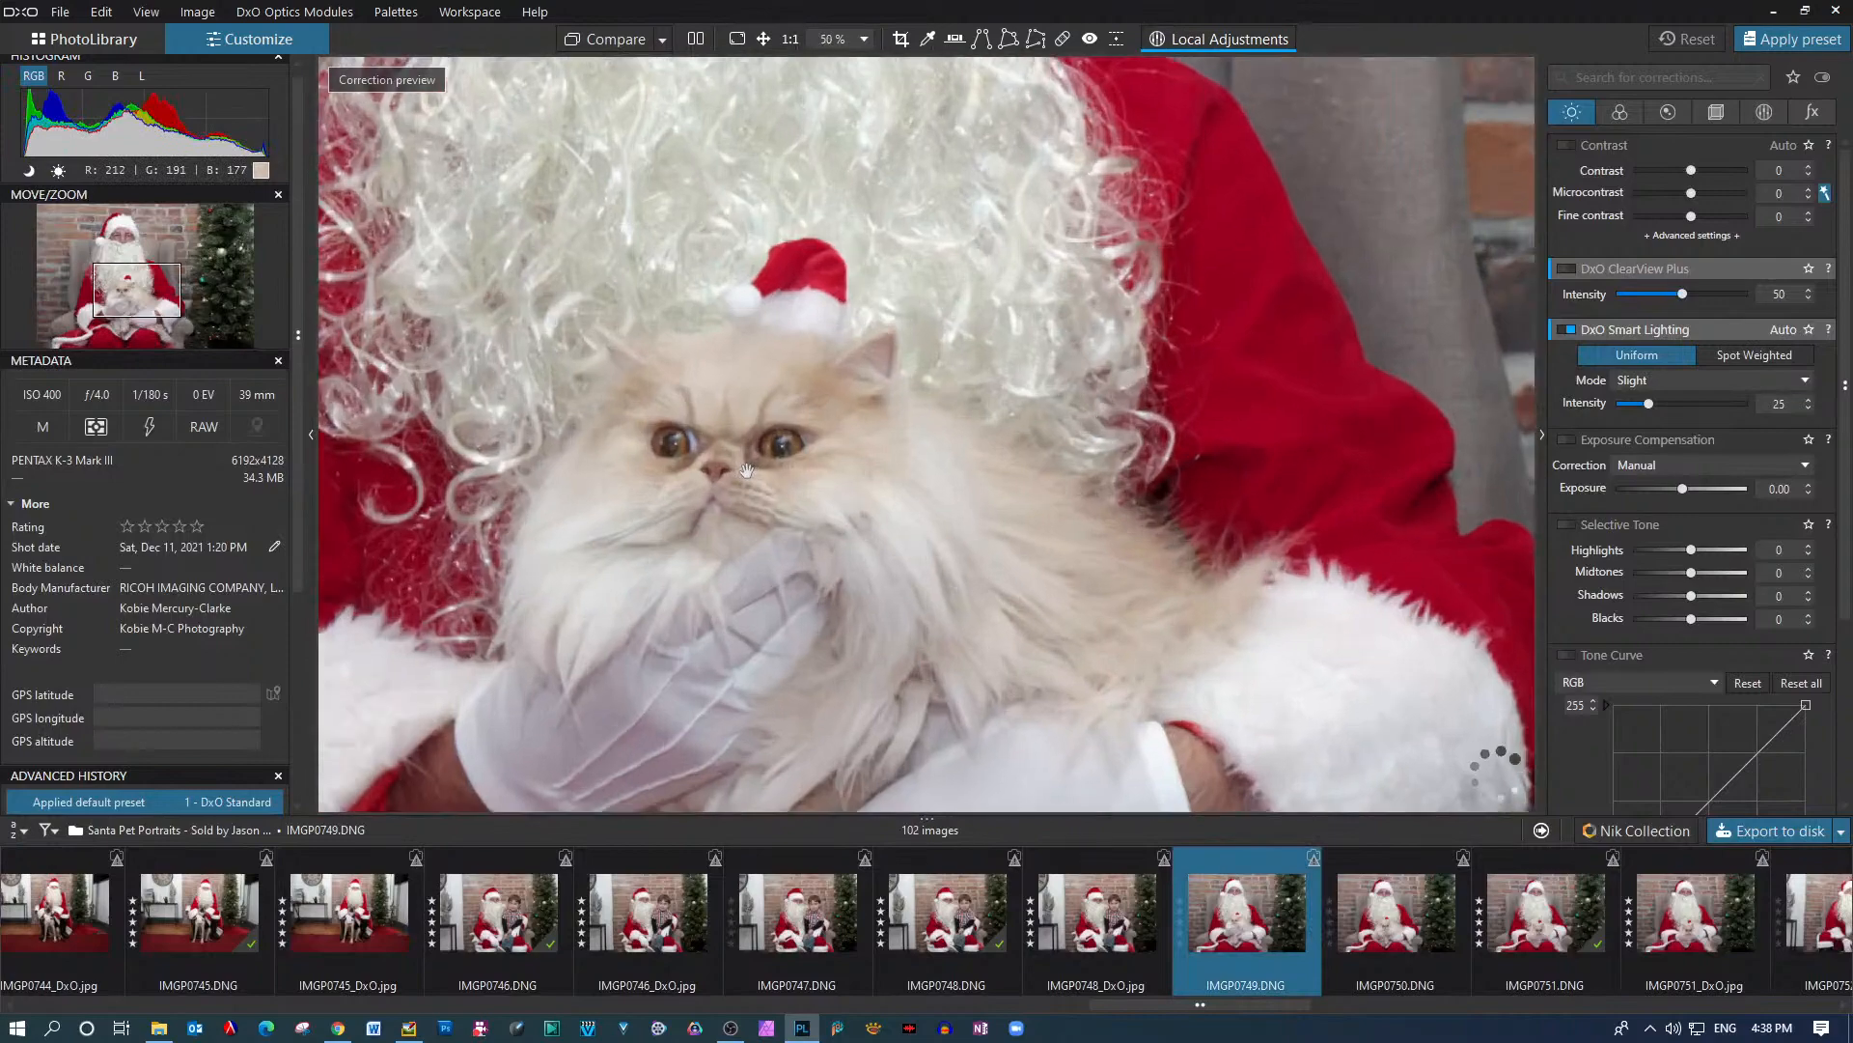
pyautogui.scroll(2, 746, 470)
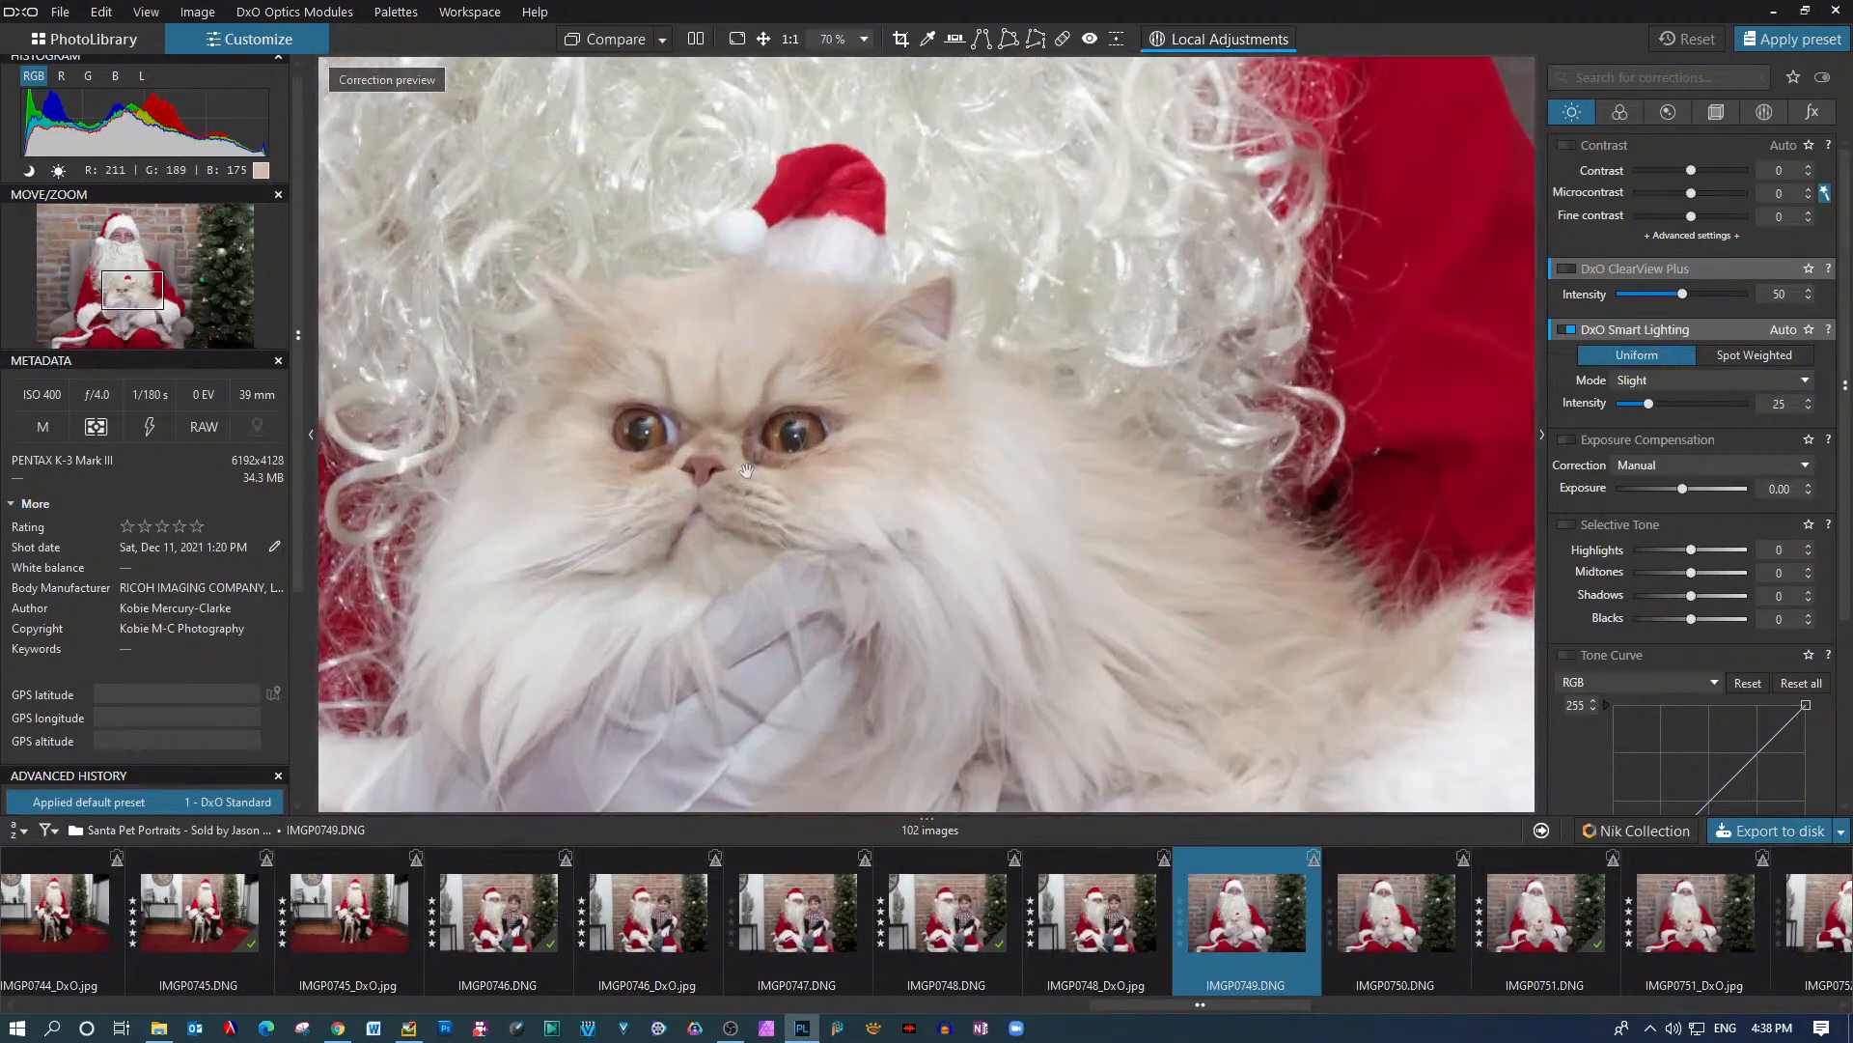
pyautogui.scroll(-5, 752, 412)
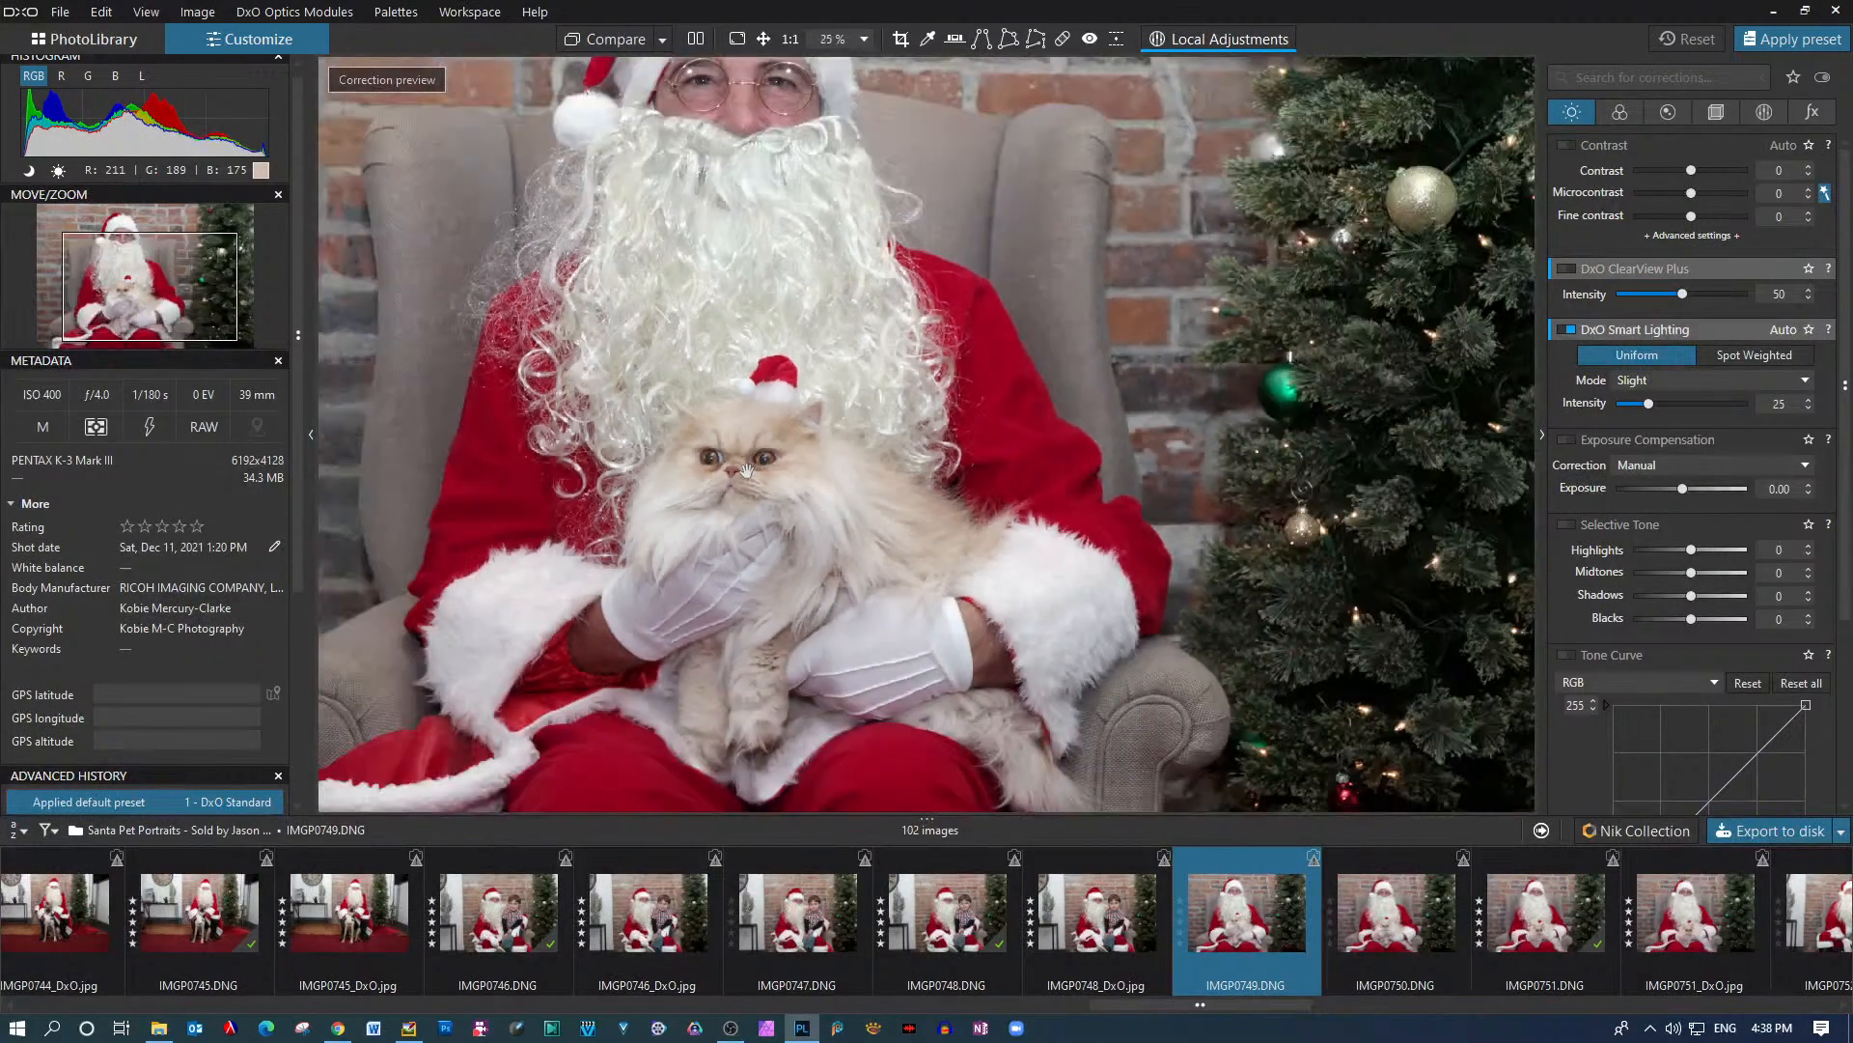
pyautogui.scroll(3, 753, 412)
pyautogui.scroll(-3, 753, 412)
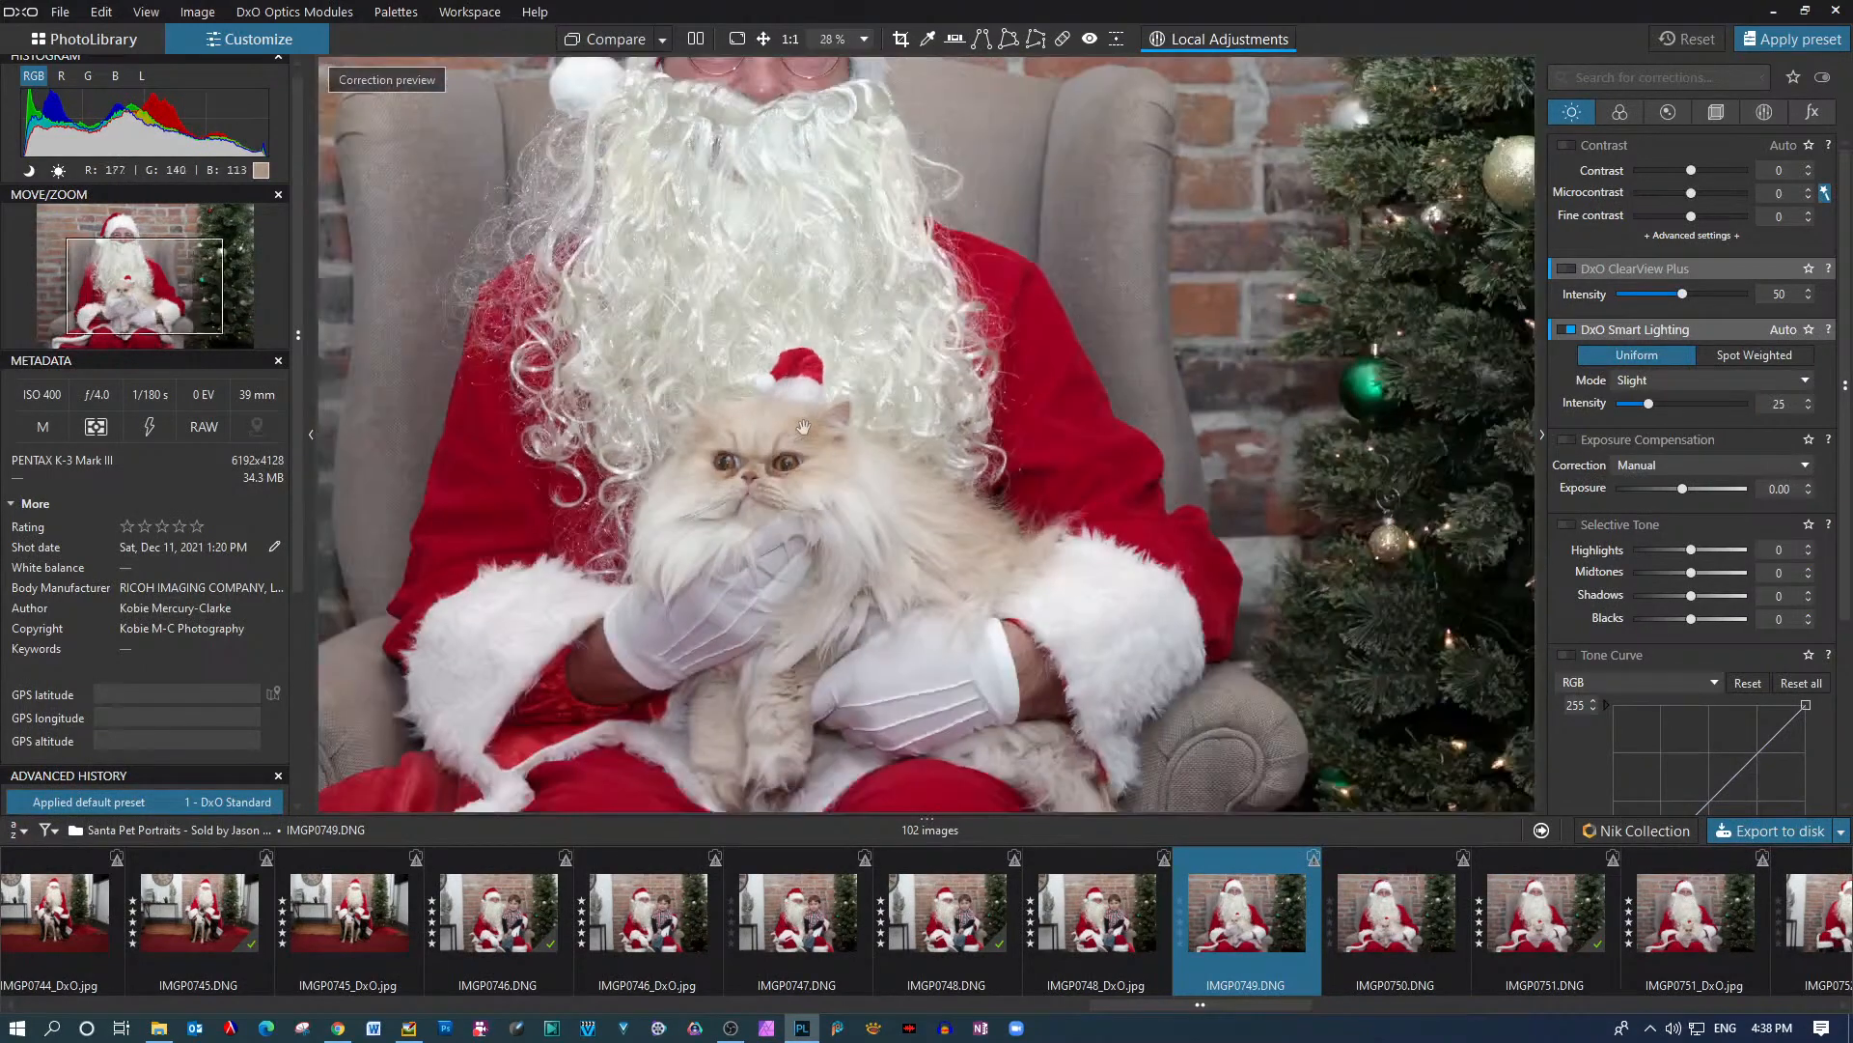
pyautogui.scroll(-2, 803, 427)
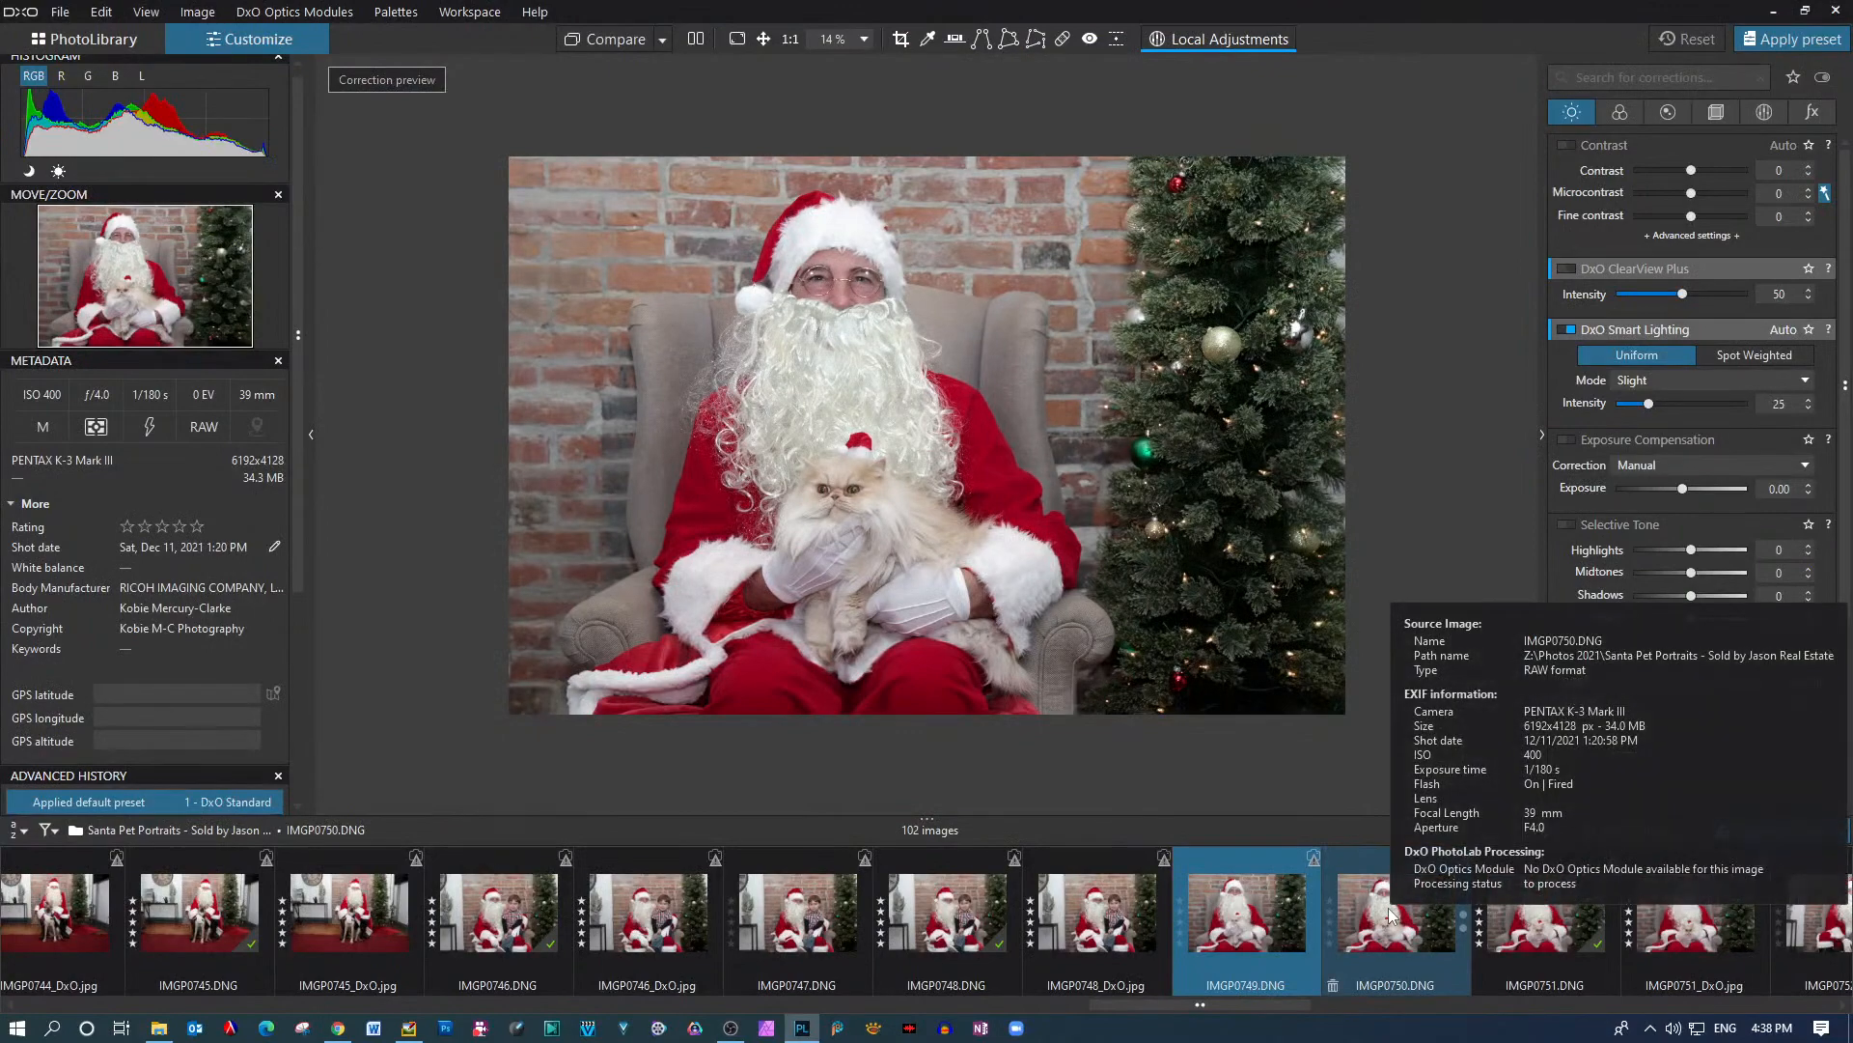
pyautogui.click(1390, 915)
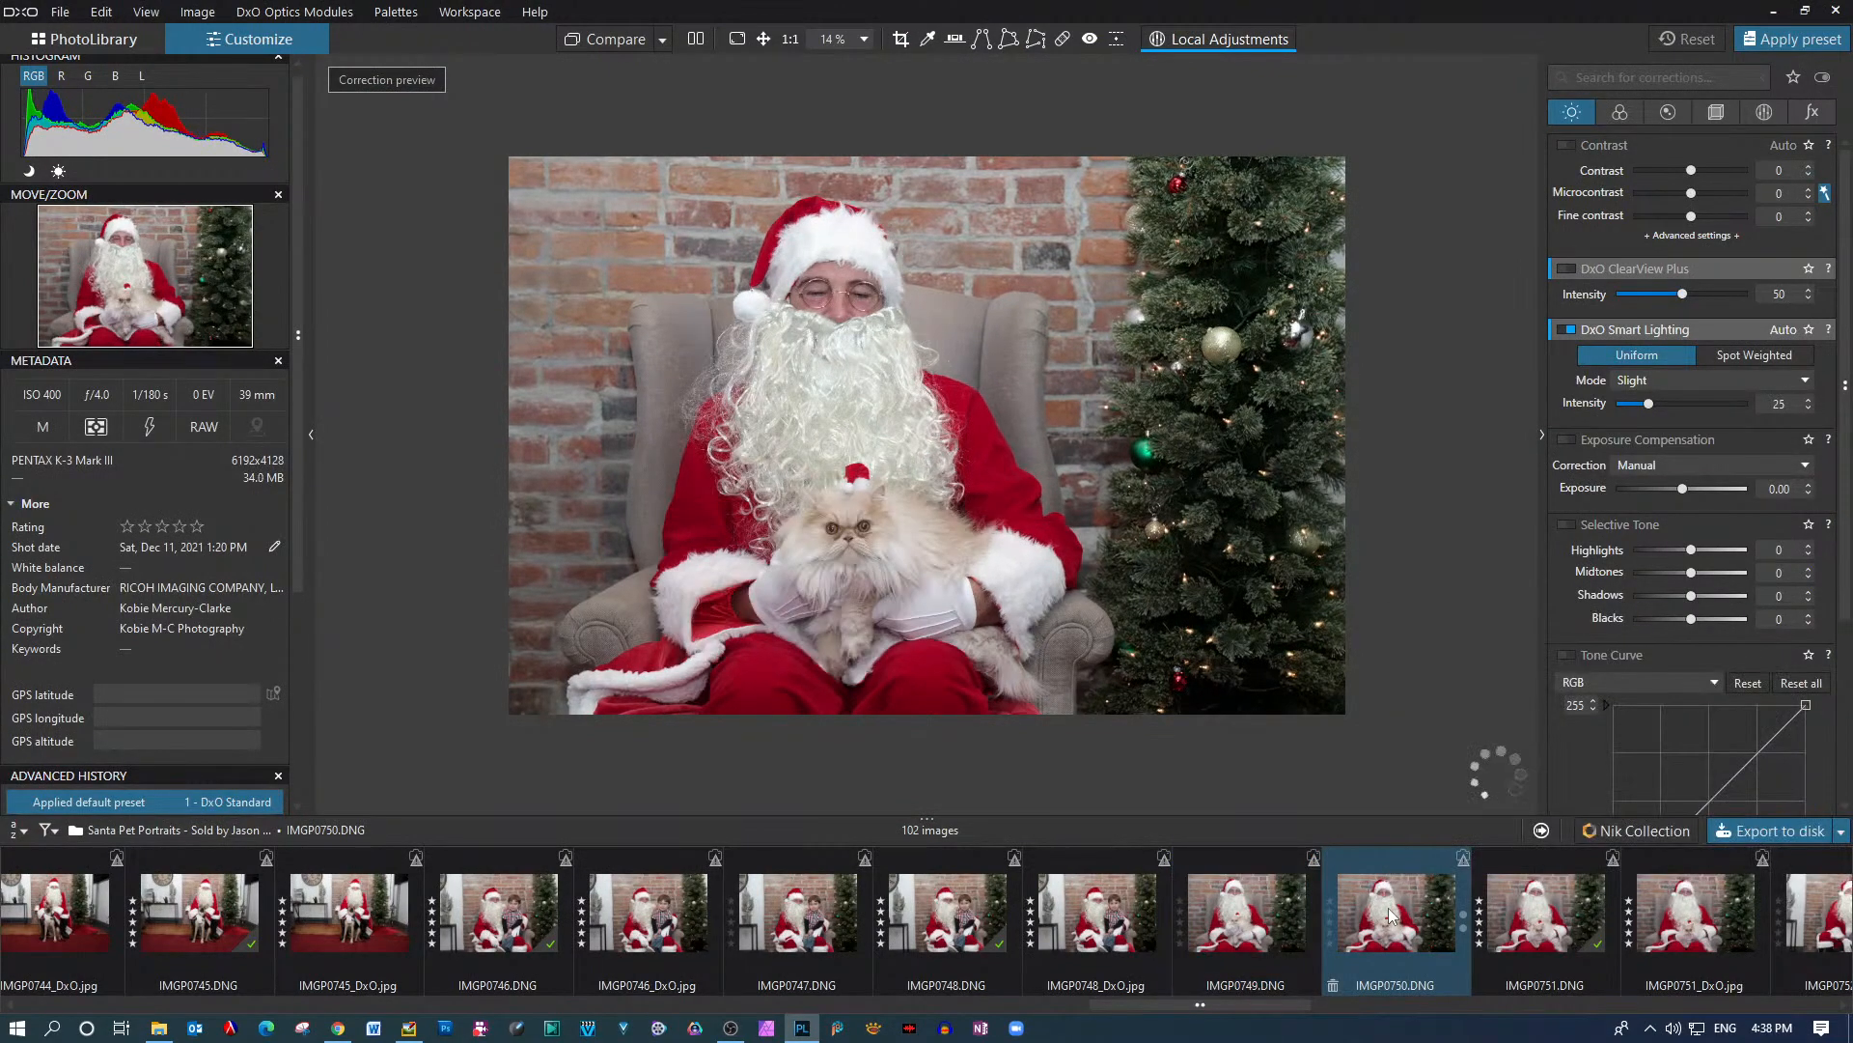
pyautogui.click(1545, 916)
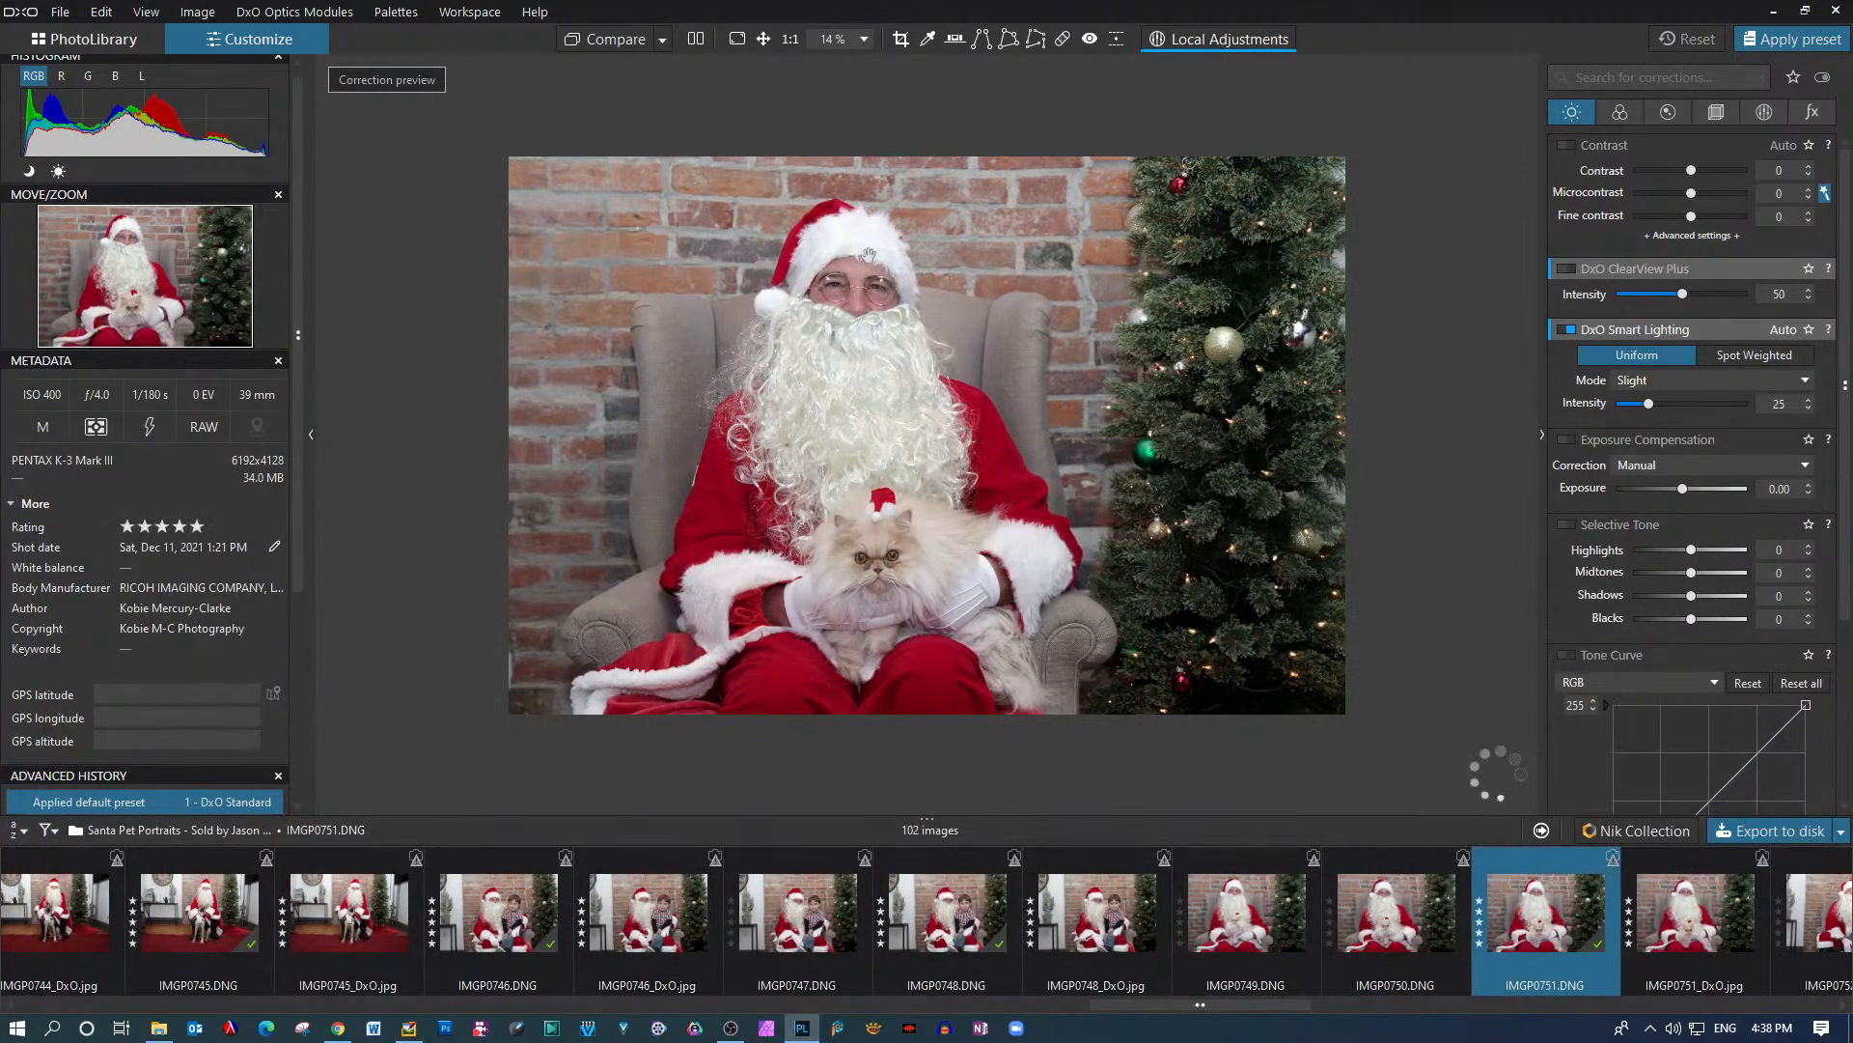
# Compare the cat portraits IMGP0750.DNG and IMGP0749.DNG with IMGP0751.DNG
pyautogui.click(1359, 912)
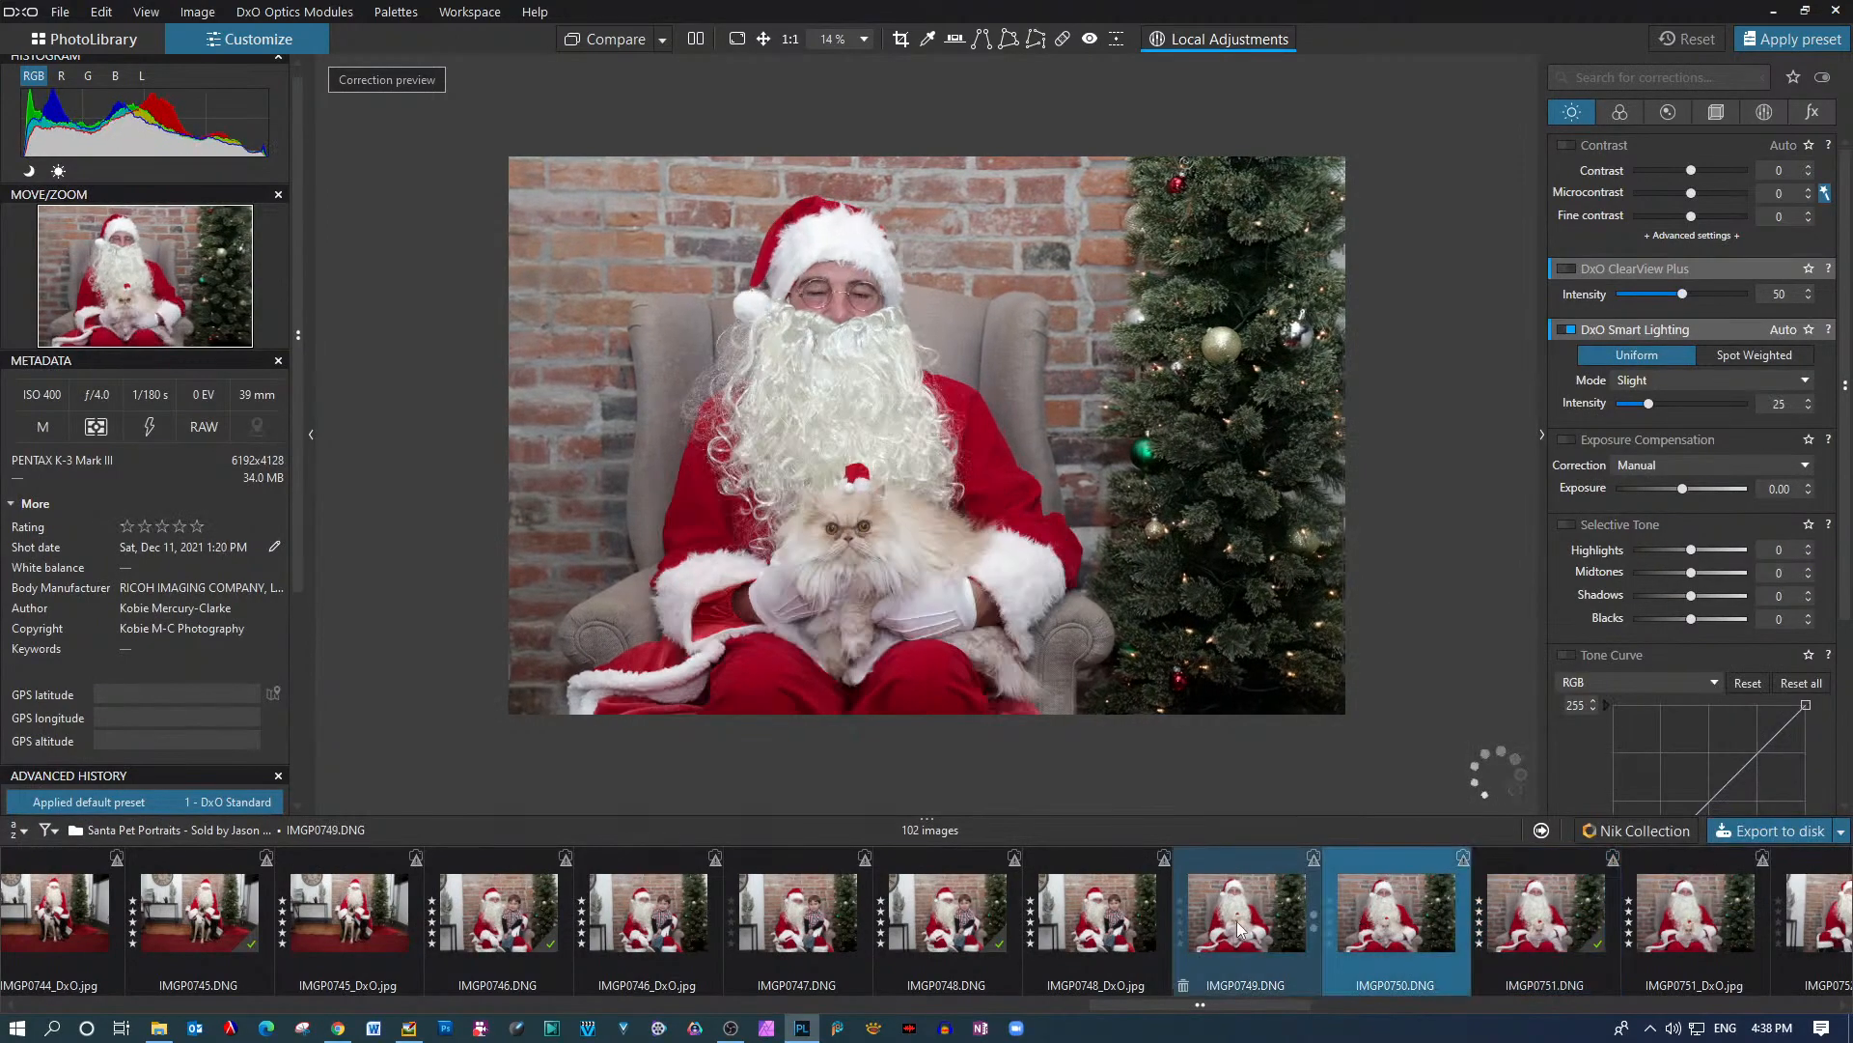
pyautogui.click(1237, 921)
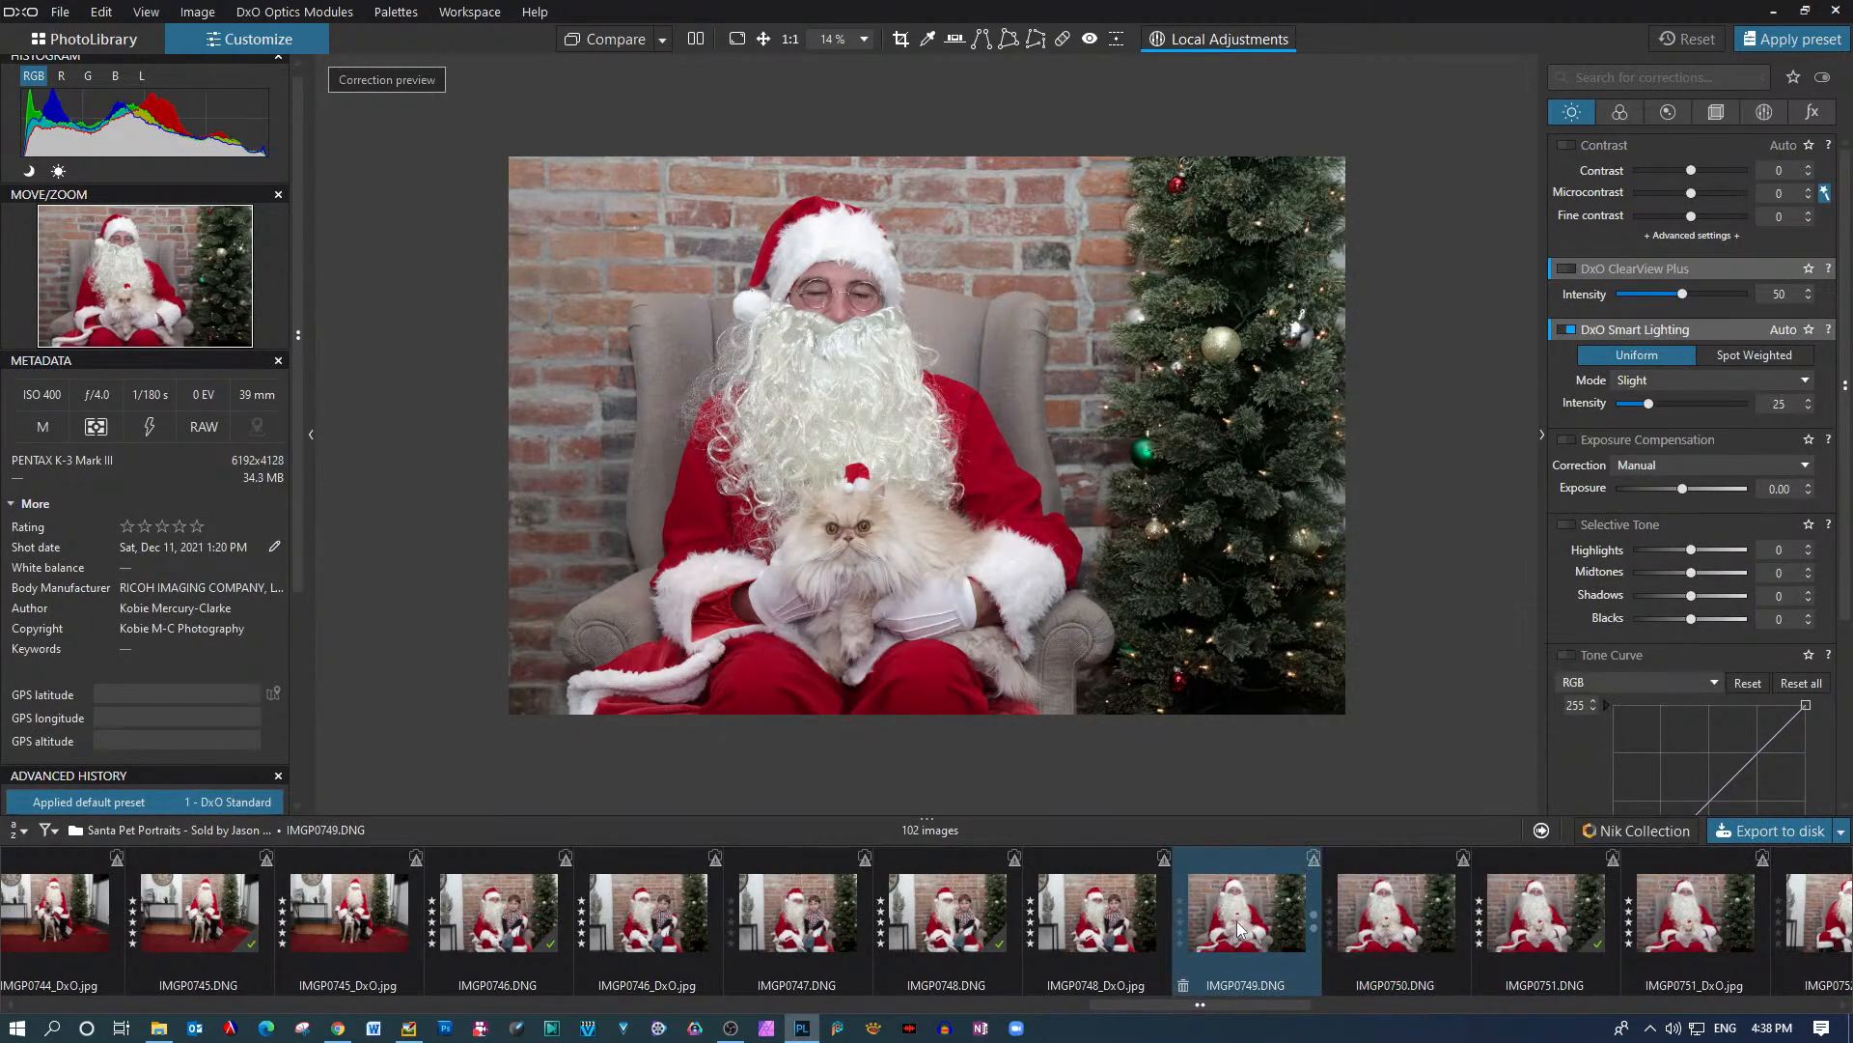
pyautogui.click(1544, 922)
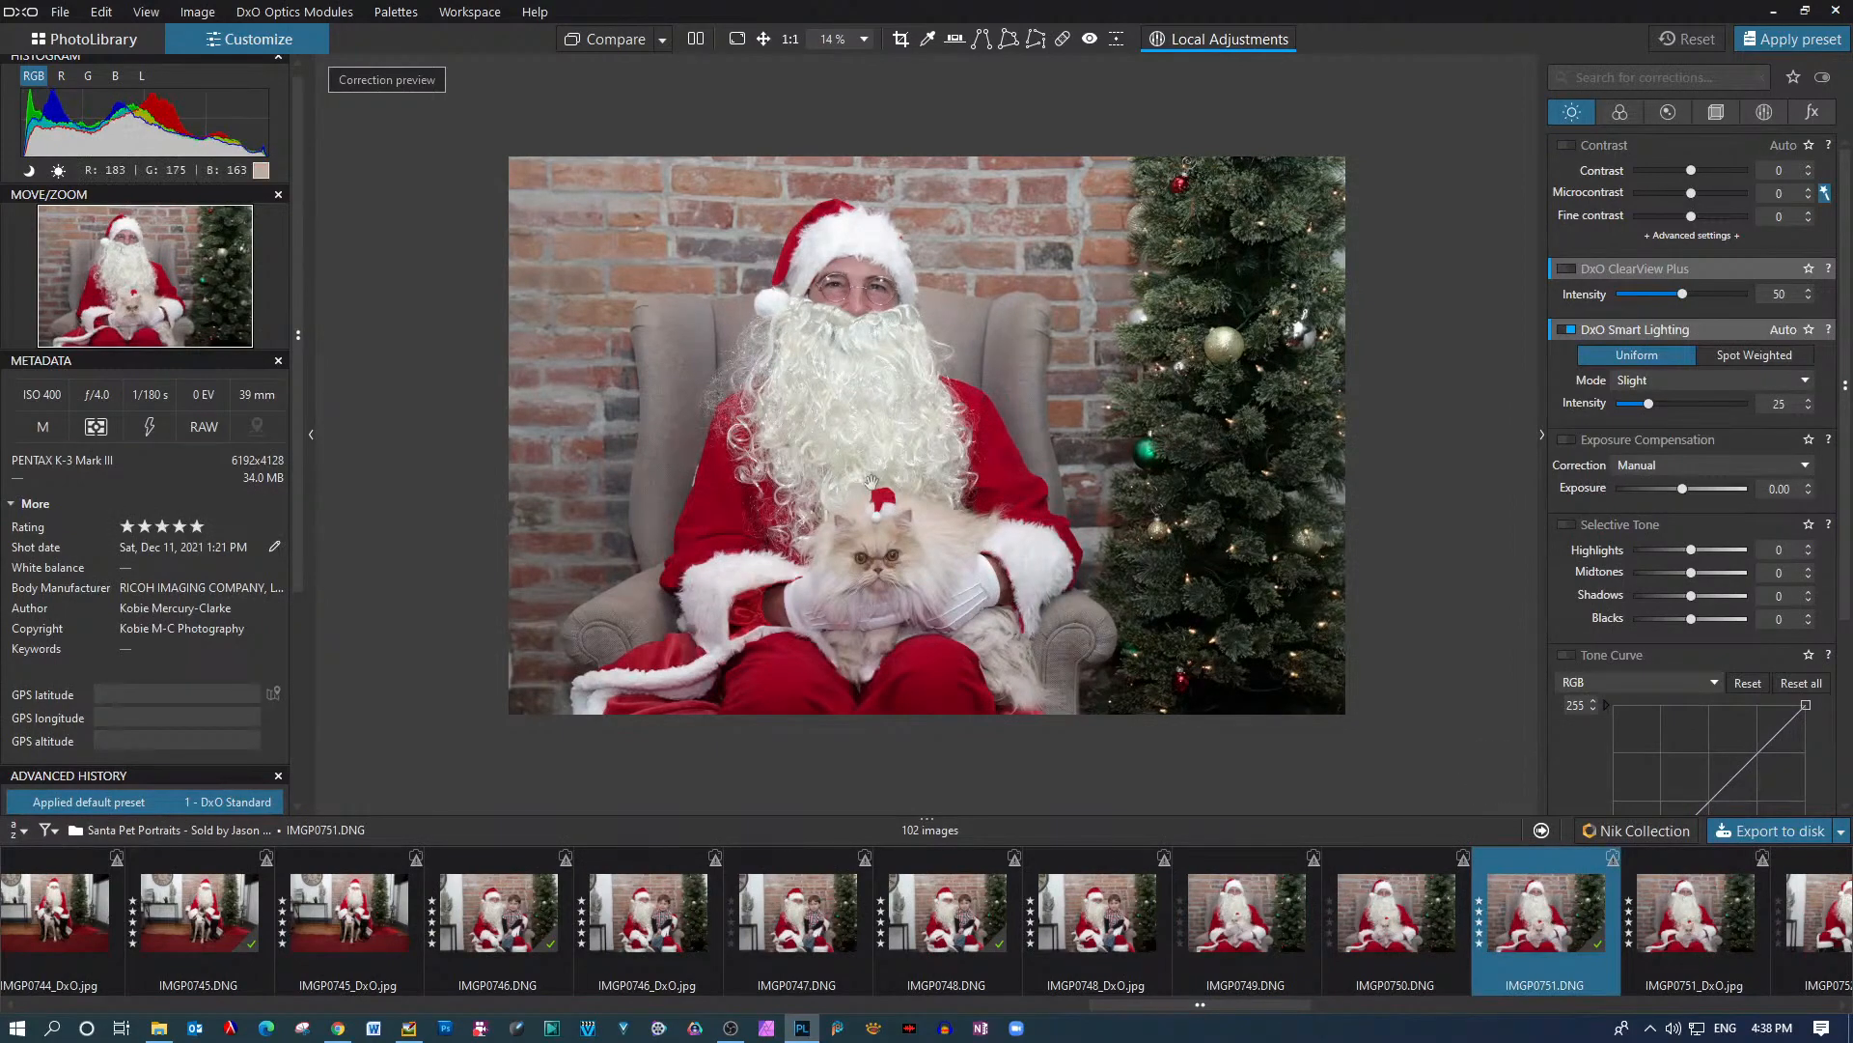
# Examine Santa's face and the cat's eyes and fur at up to 100% in IMGP0751.DNG, and check the full frame
pyautogui.scroll(4, 870, 480)
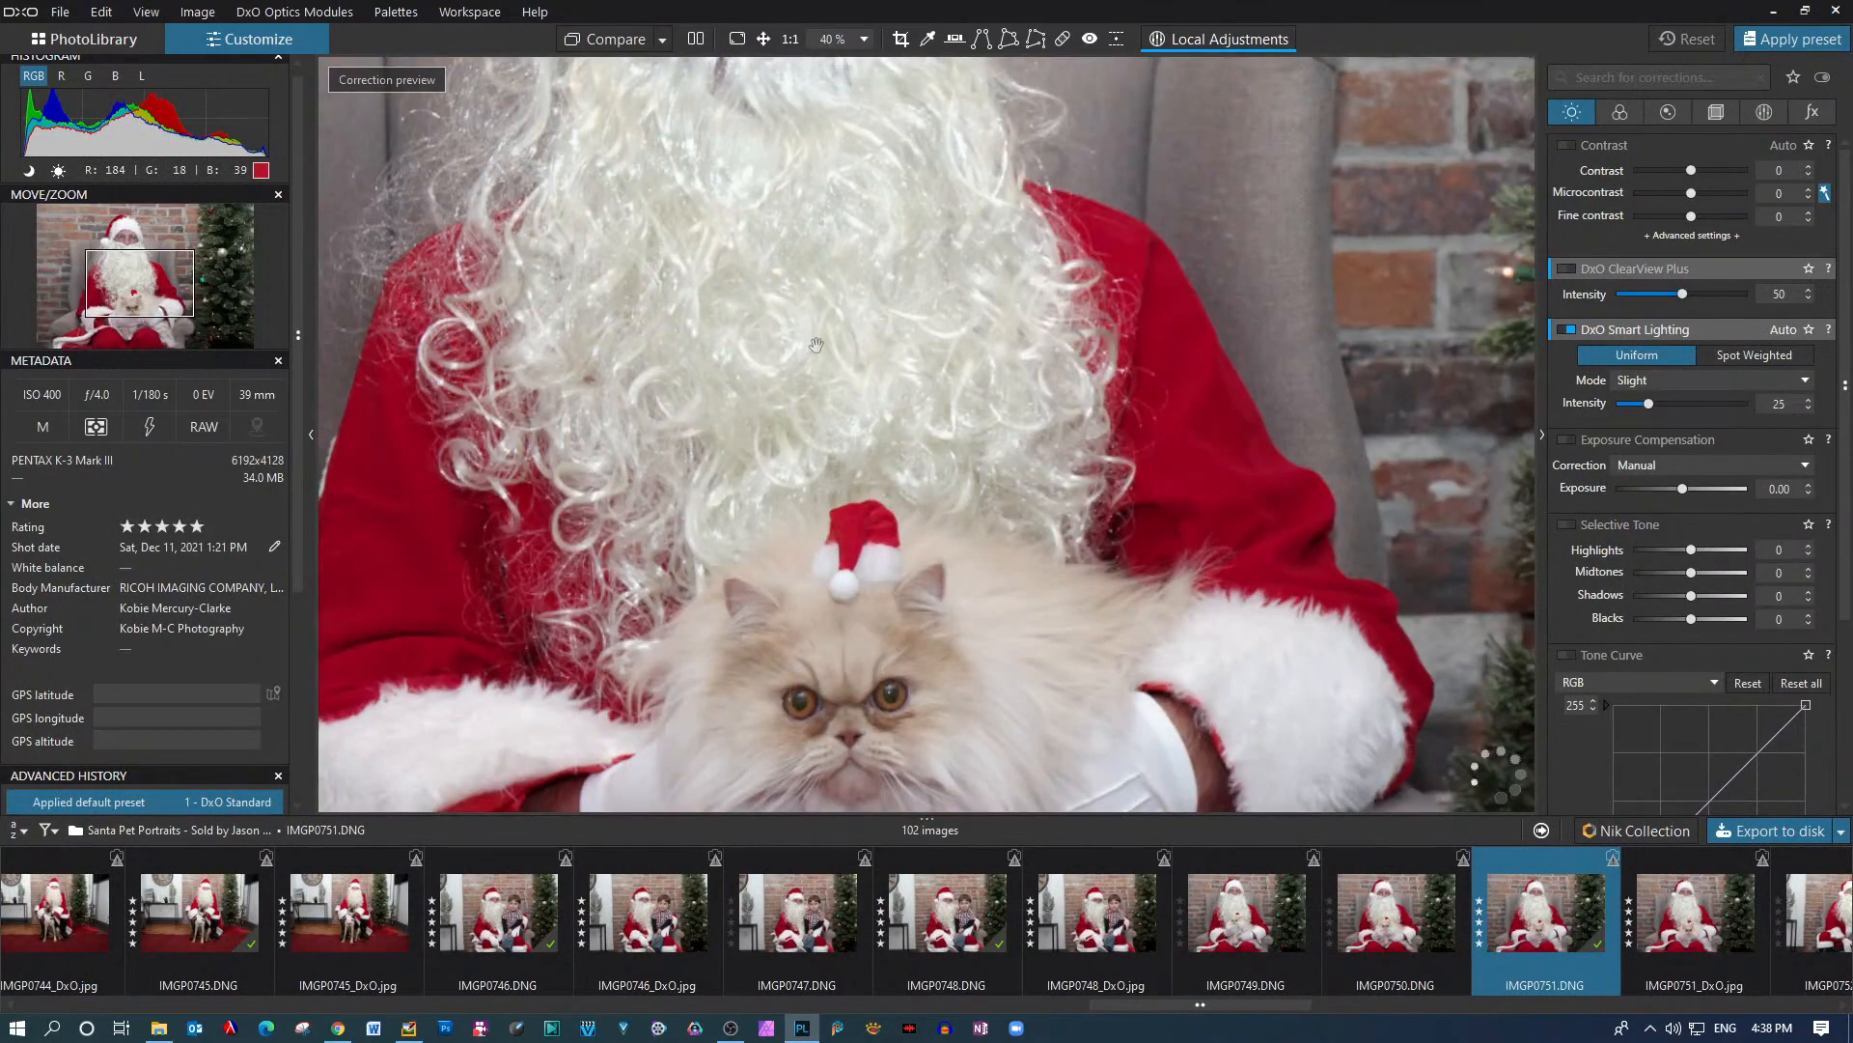
pyautogui.moveTo(816, 344); pyautogui.dragTo(870, 560)
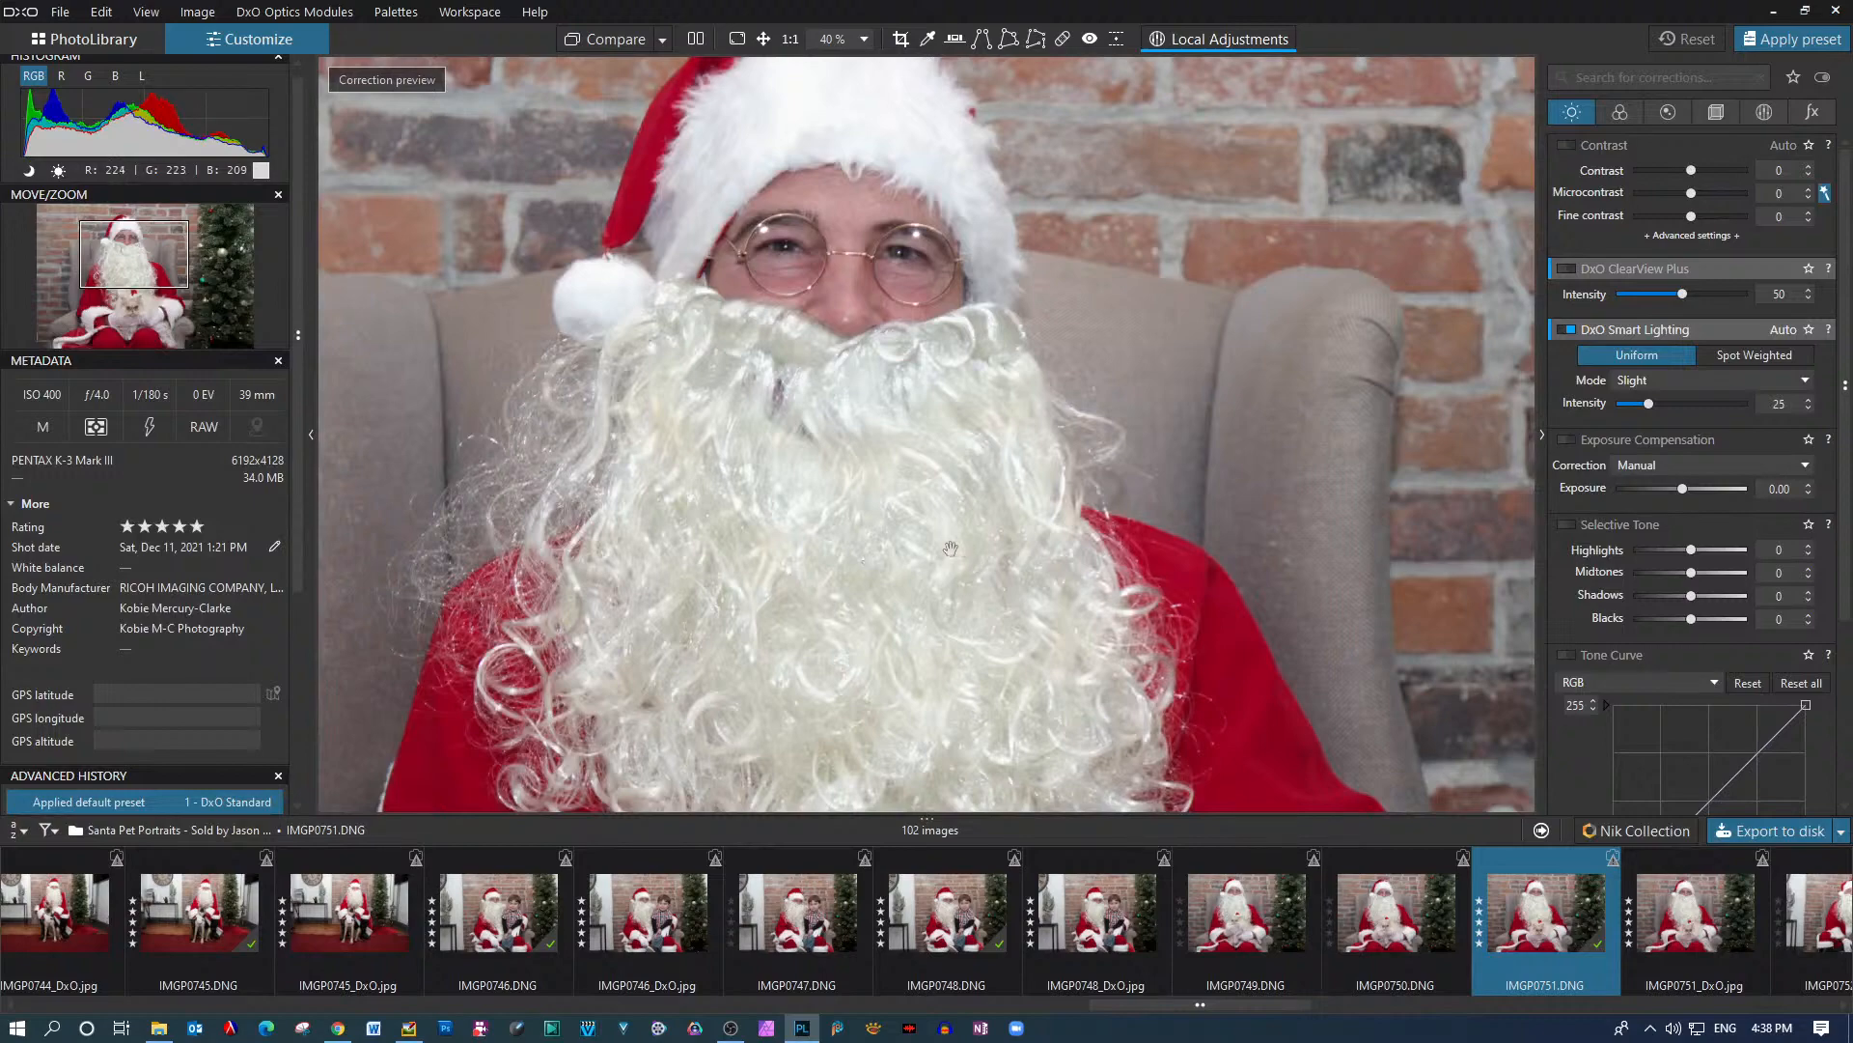
pyautogui.scroll(-5, 950, 549)
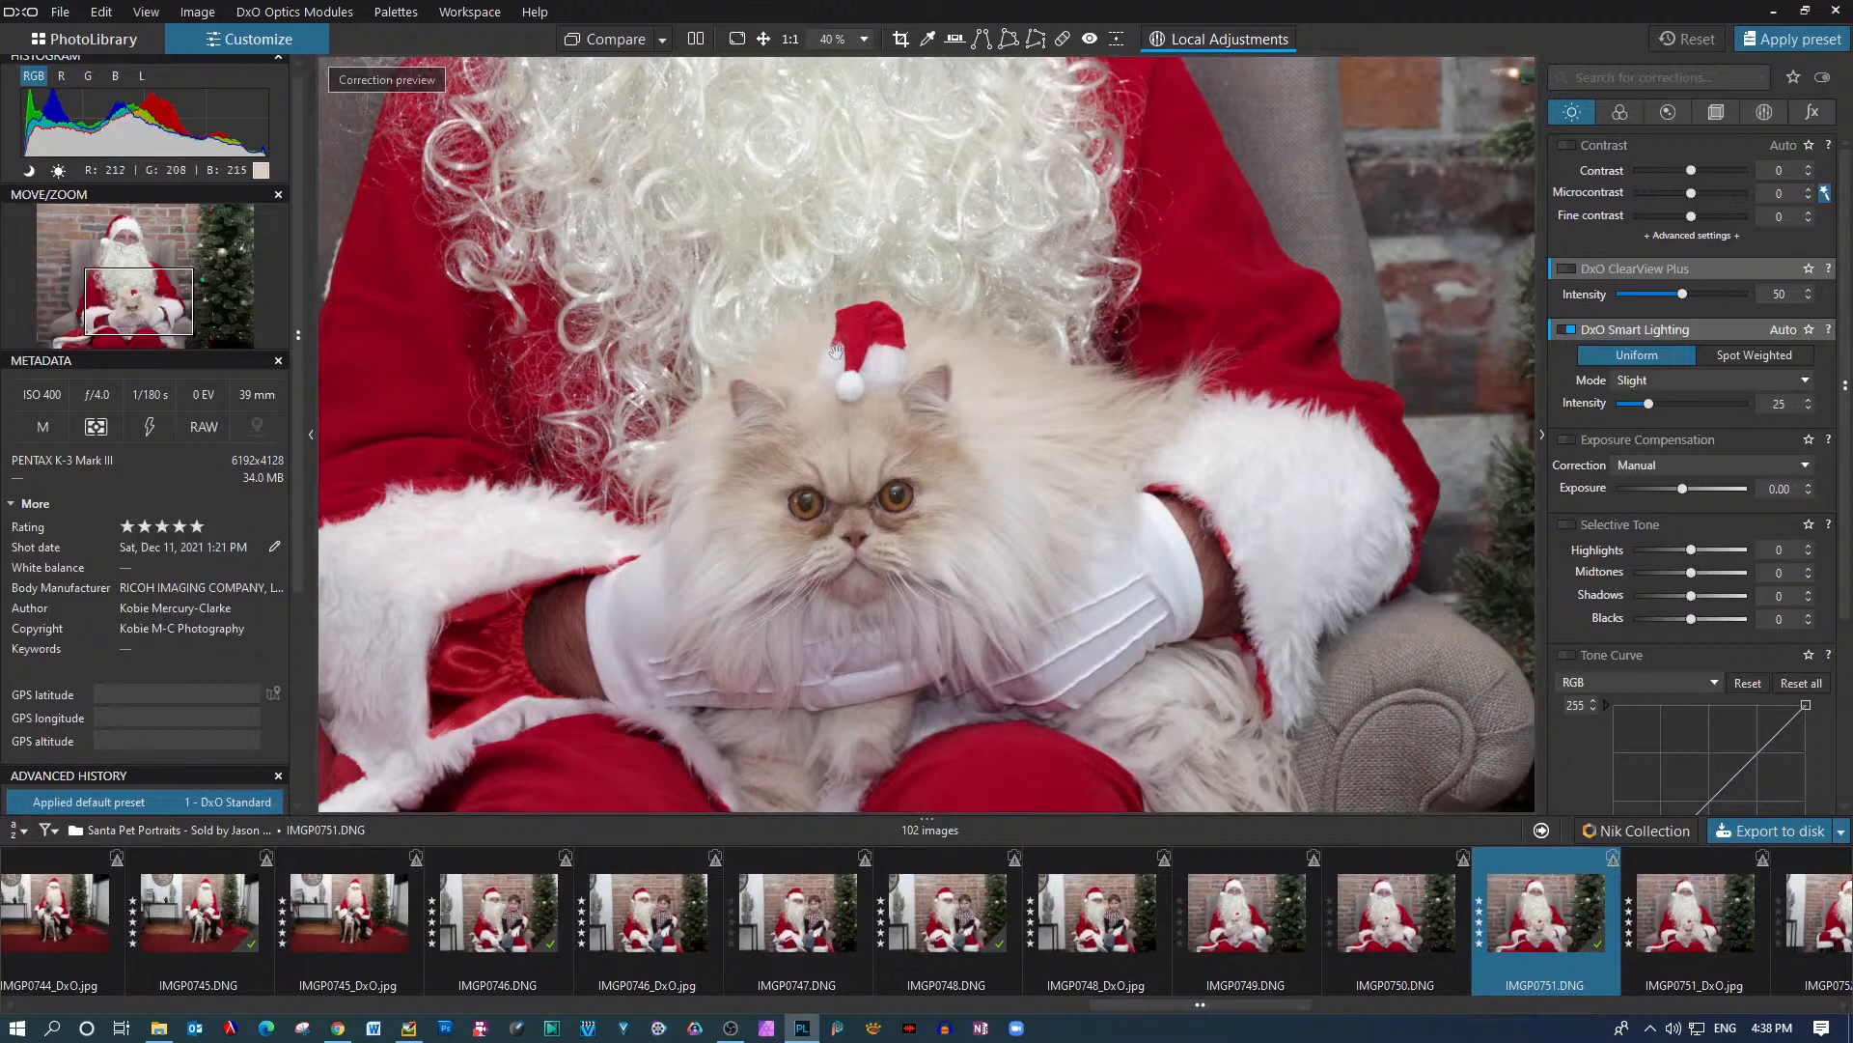
pyautogui.scroll(3, 825, 386)
pyautogui.scroll(-4, 804, 565)
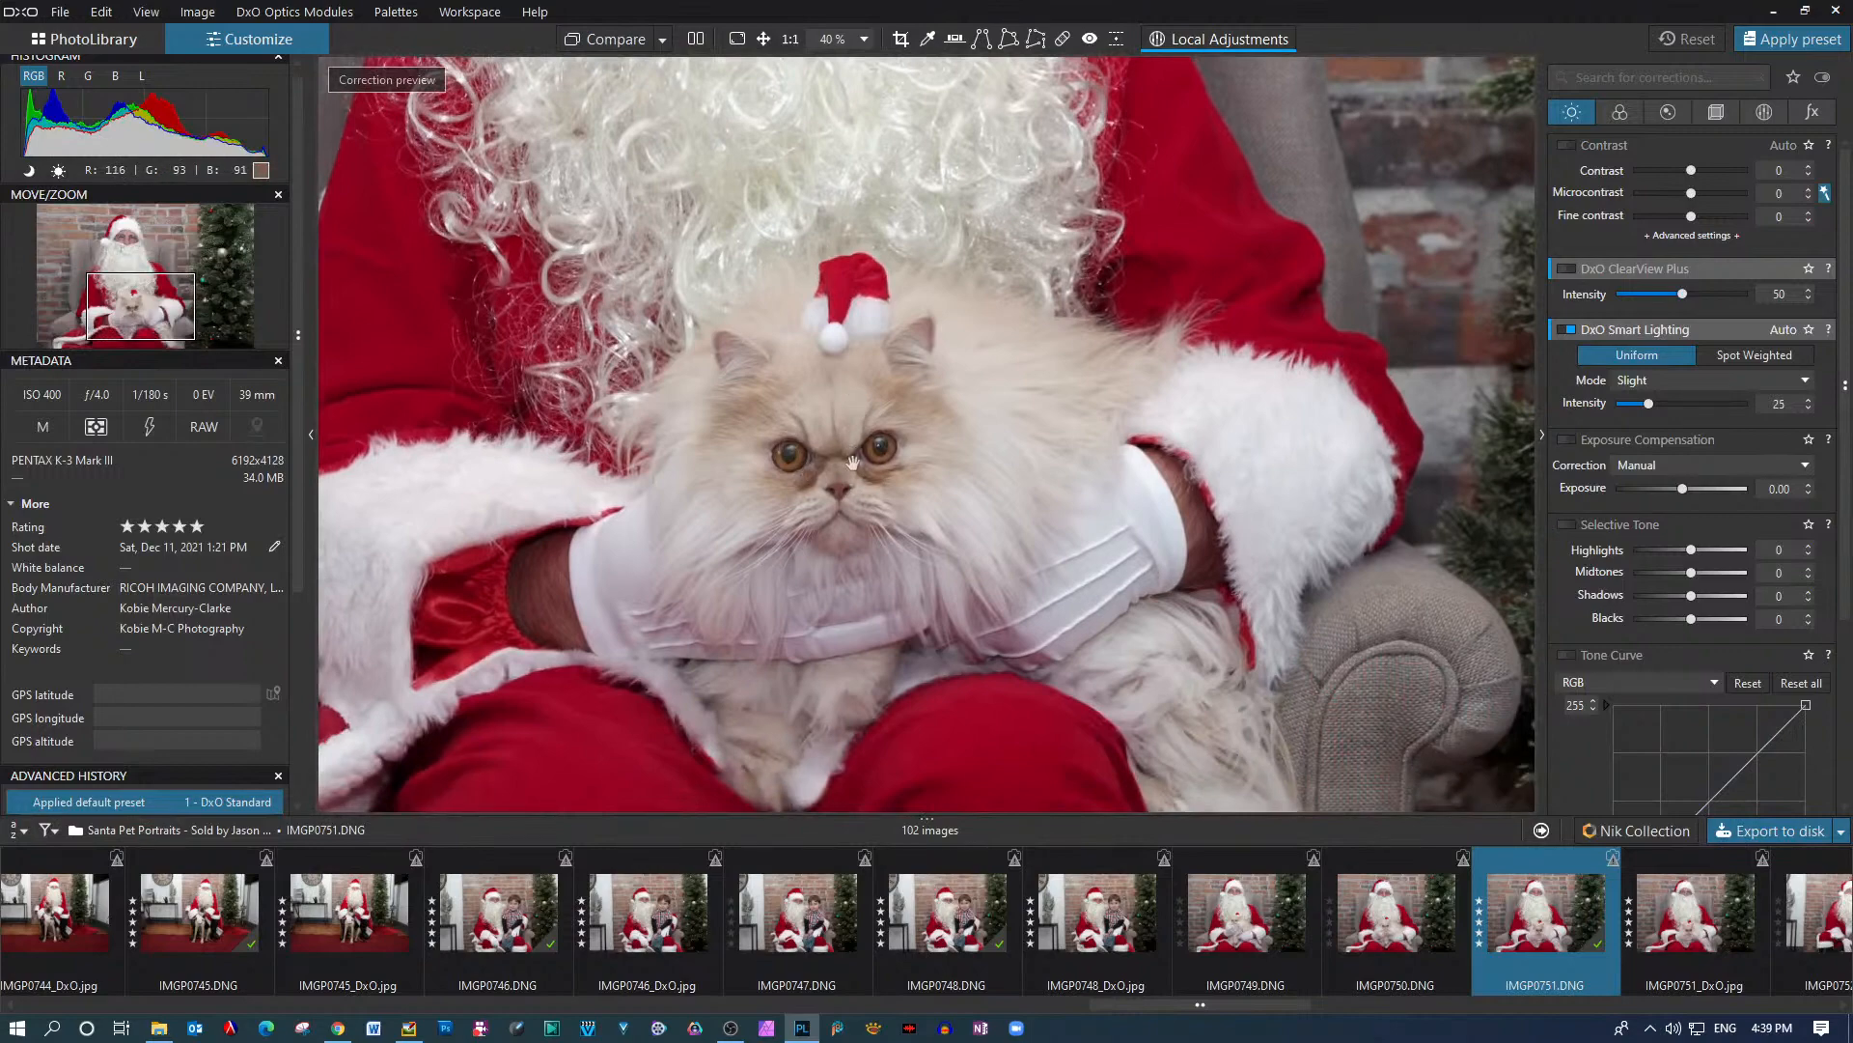
pyautogui.scroll(3, 854, 394)
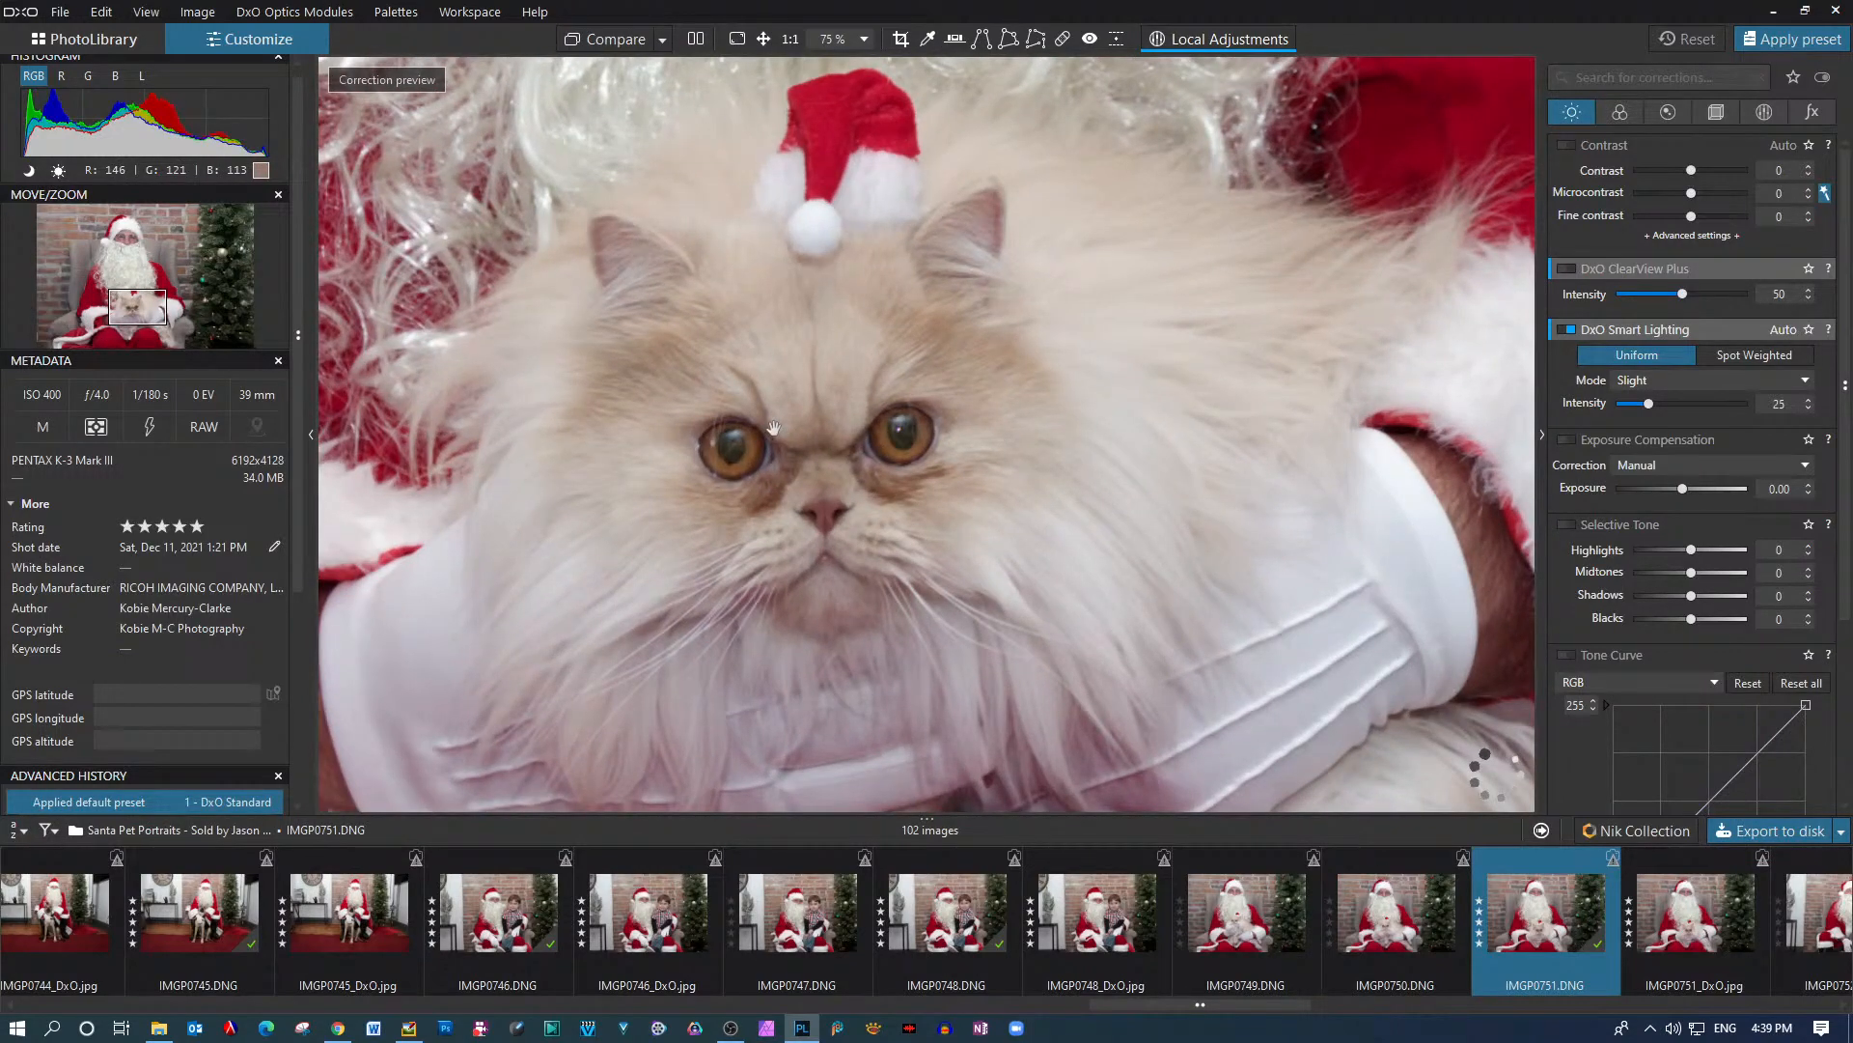
pyautogui.scroll(1, 774, 428)
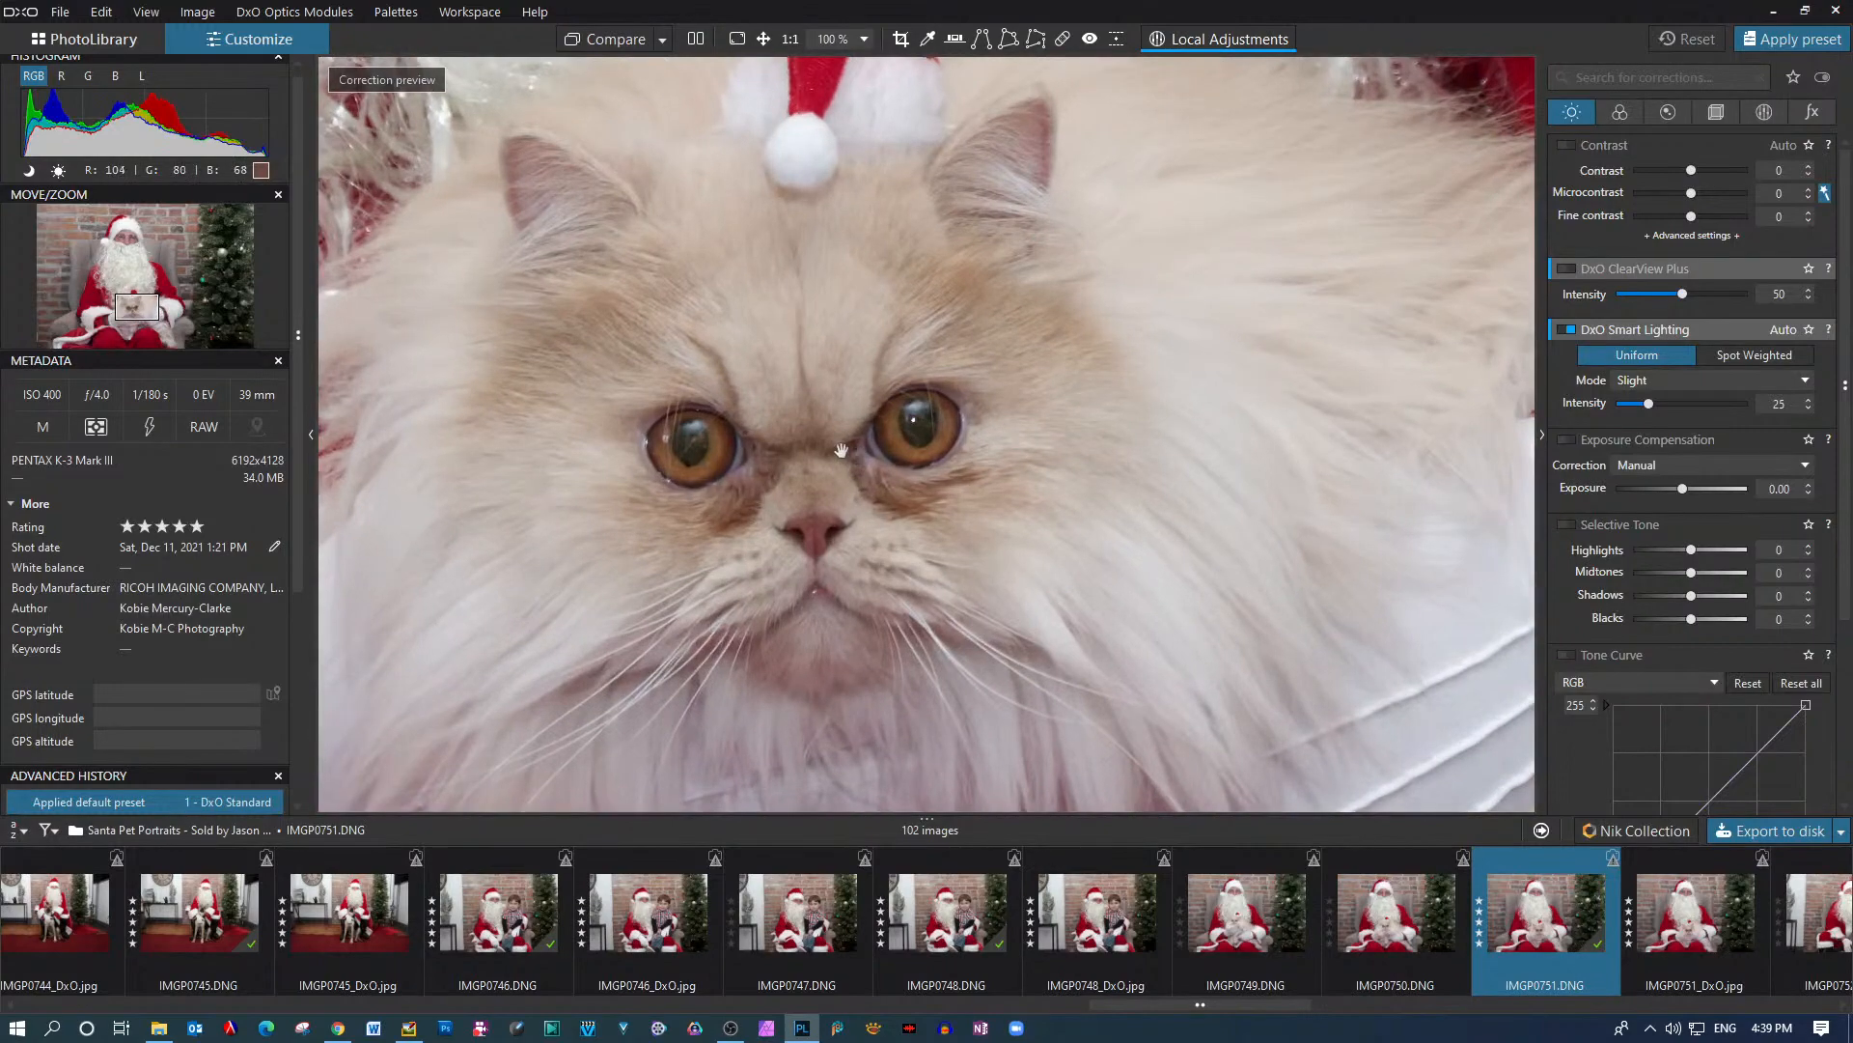
pyautogui.scroll(-4, 841, 450)
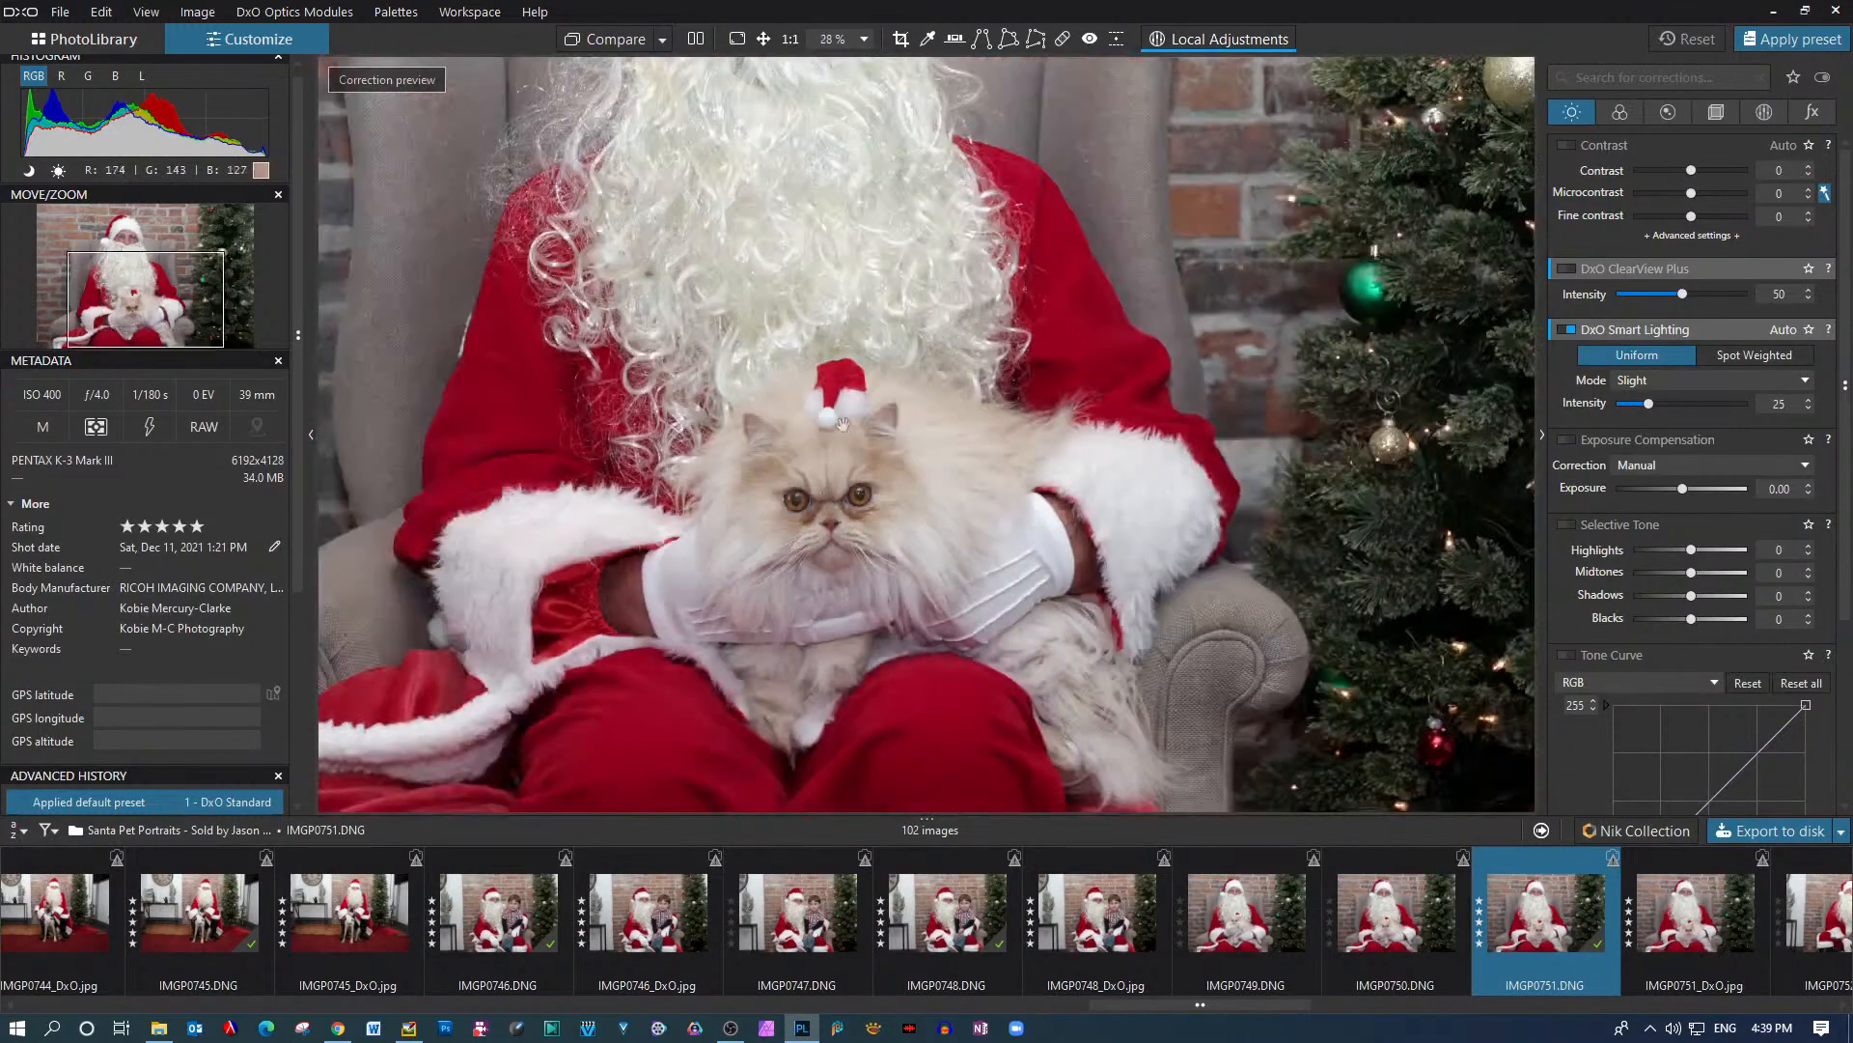
pyautogui.scroll(-2, 814, 440)
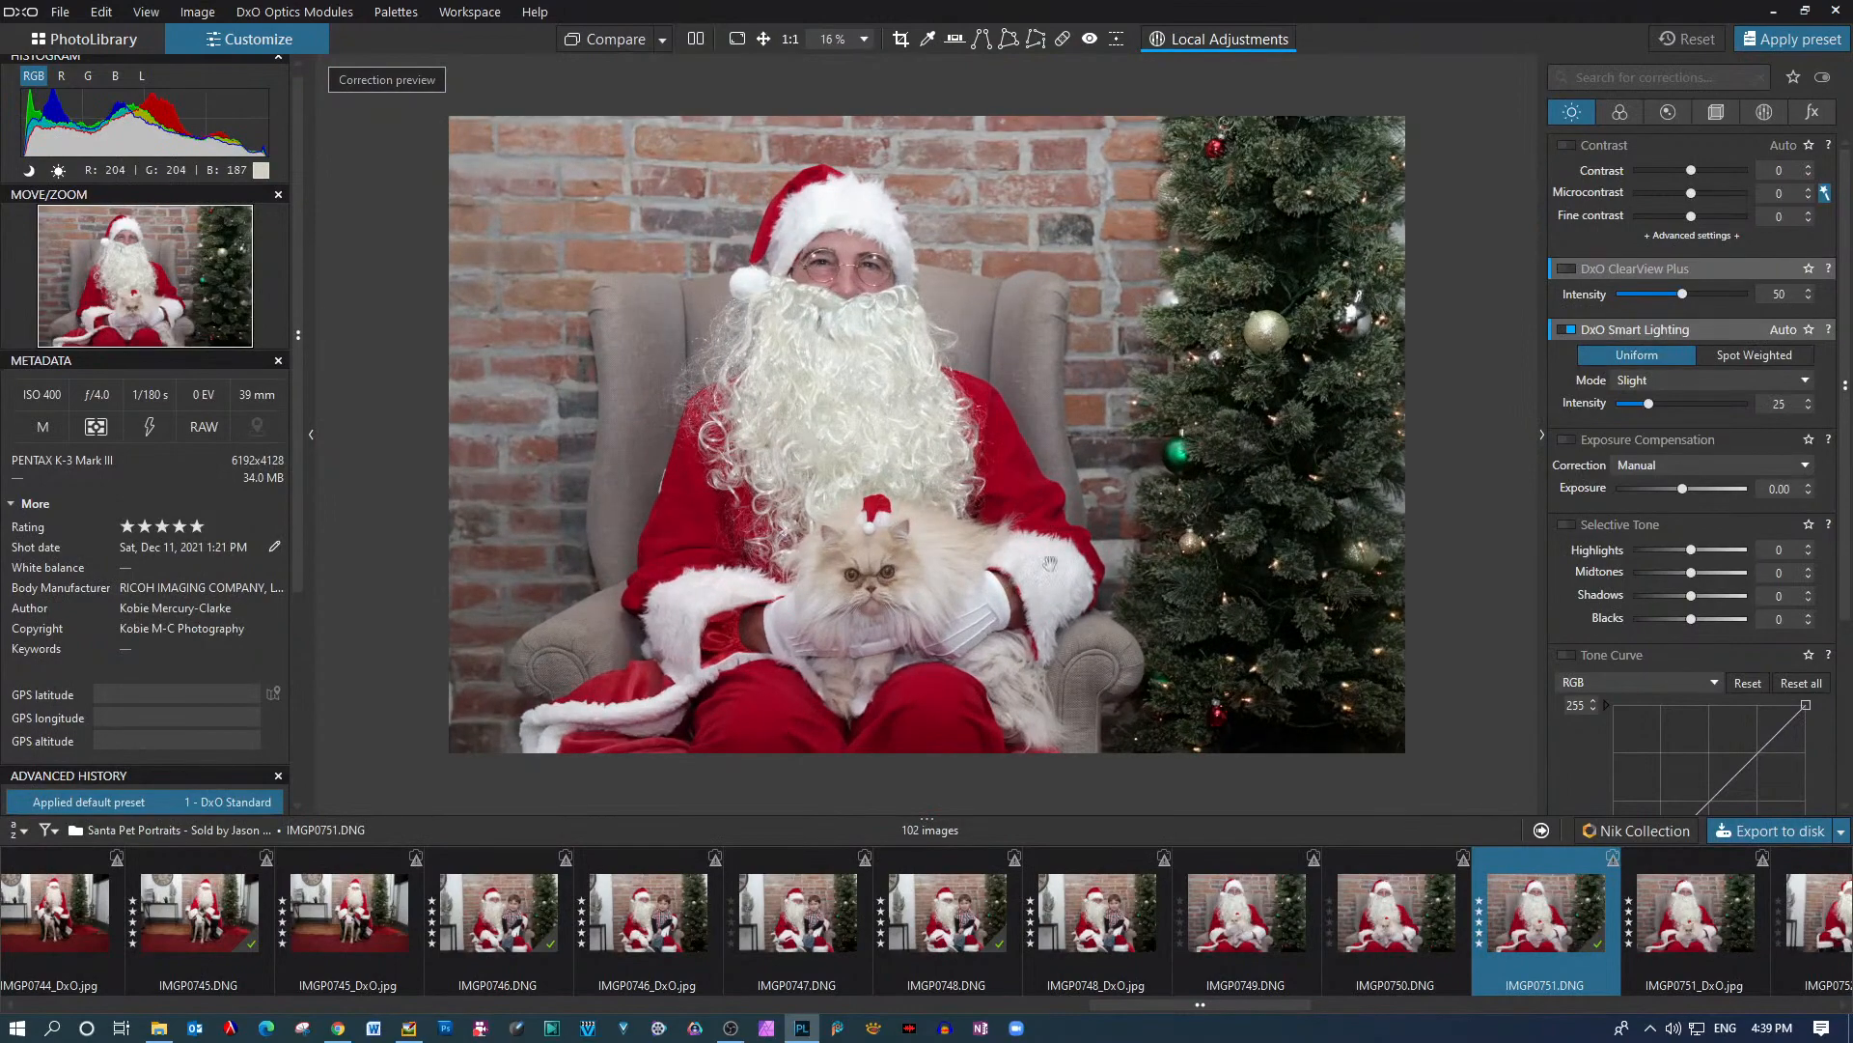
# View the portrait of Santa with the large grey dog, IMGP0752.DNG, closer up and in full frame
pyautogui.click(1824, 1004)
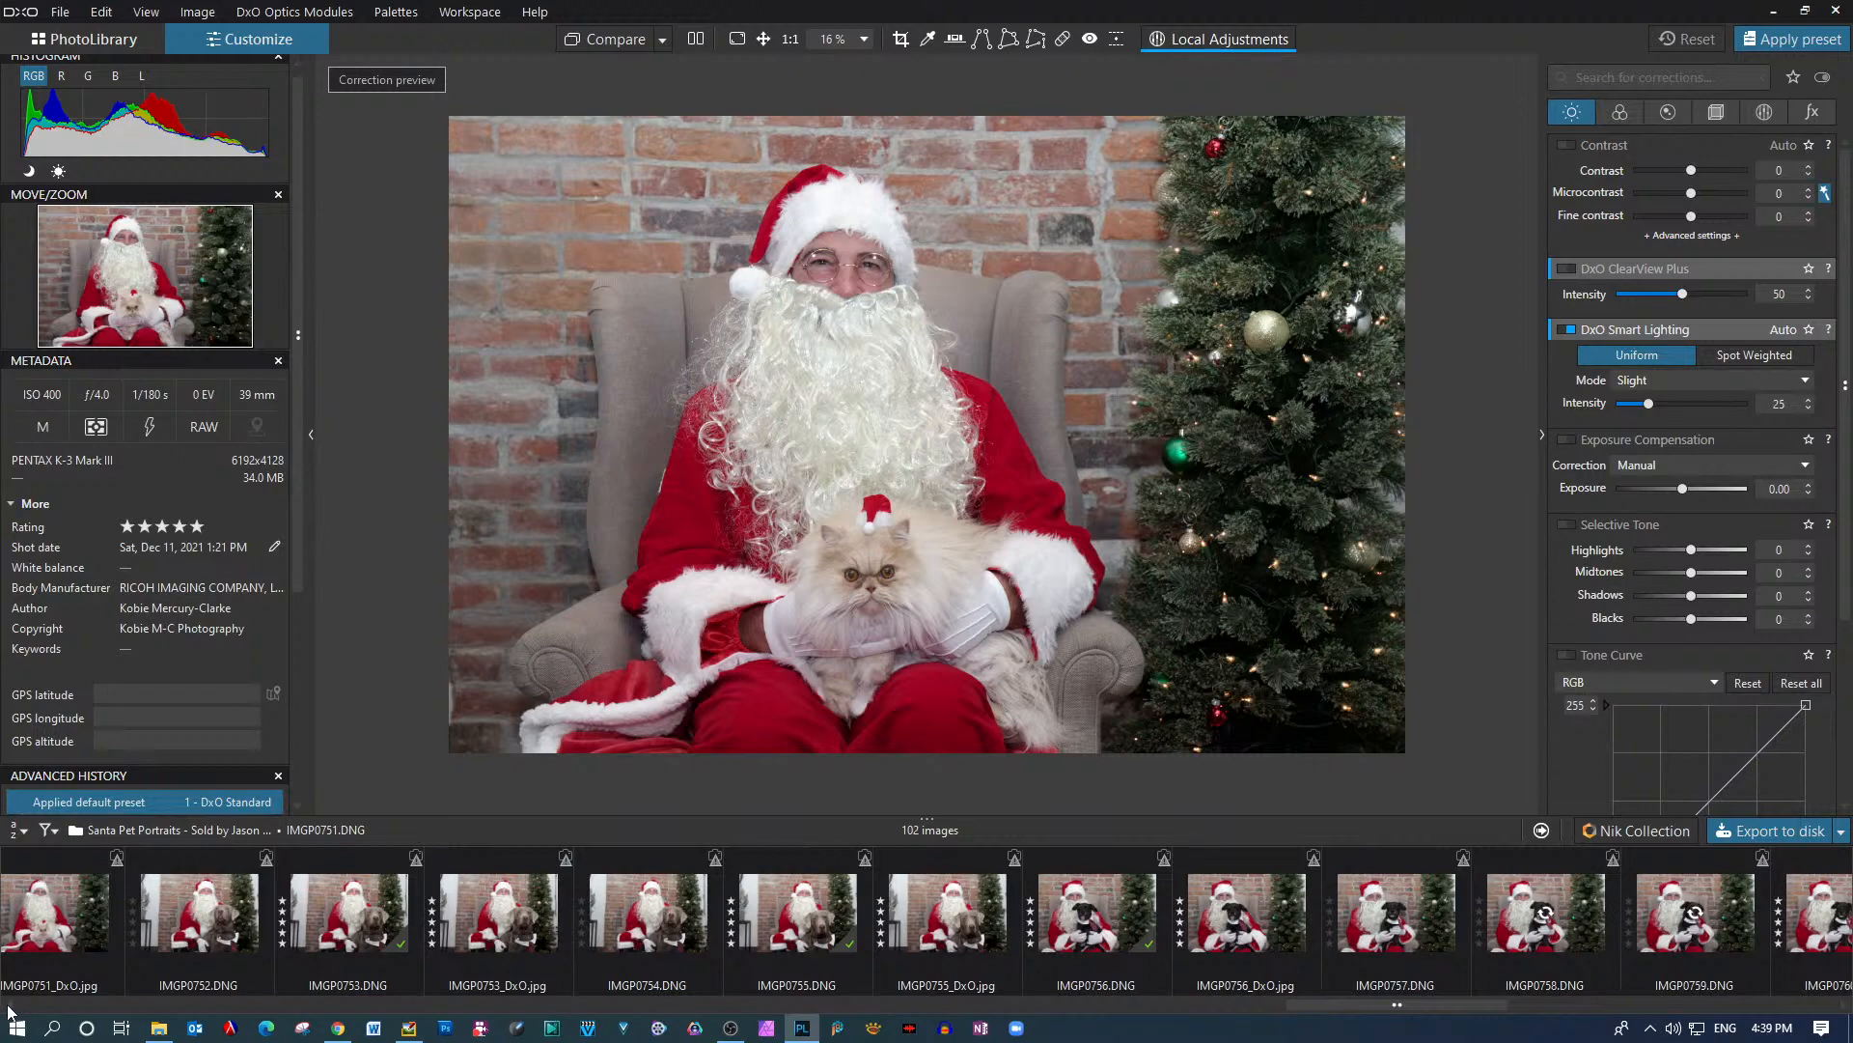
pyautogui.click(280, 917)
pyautogui.click(359, 907)
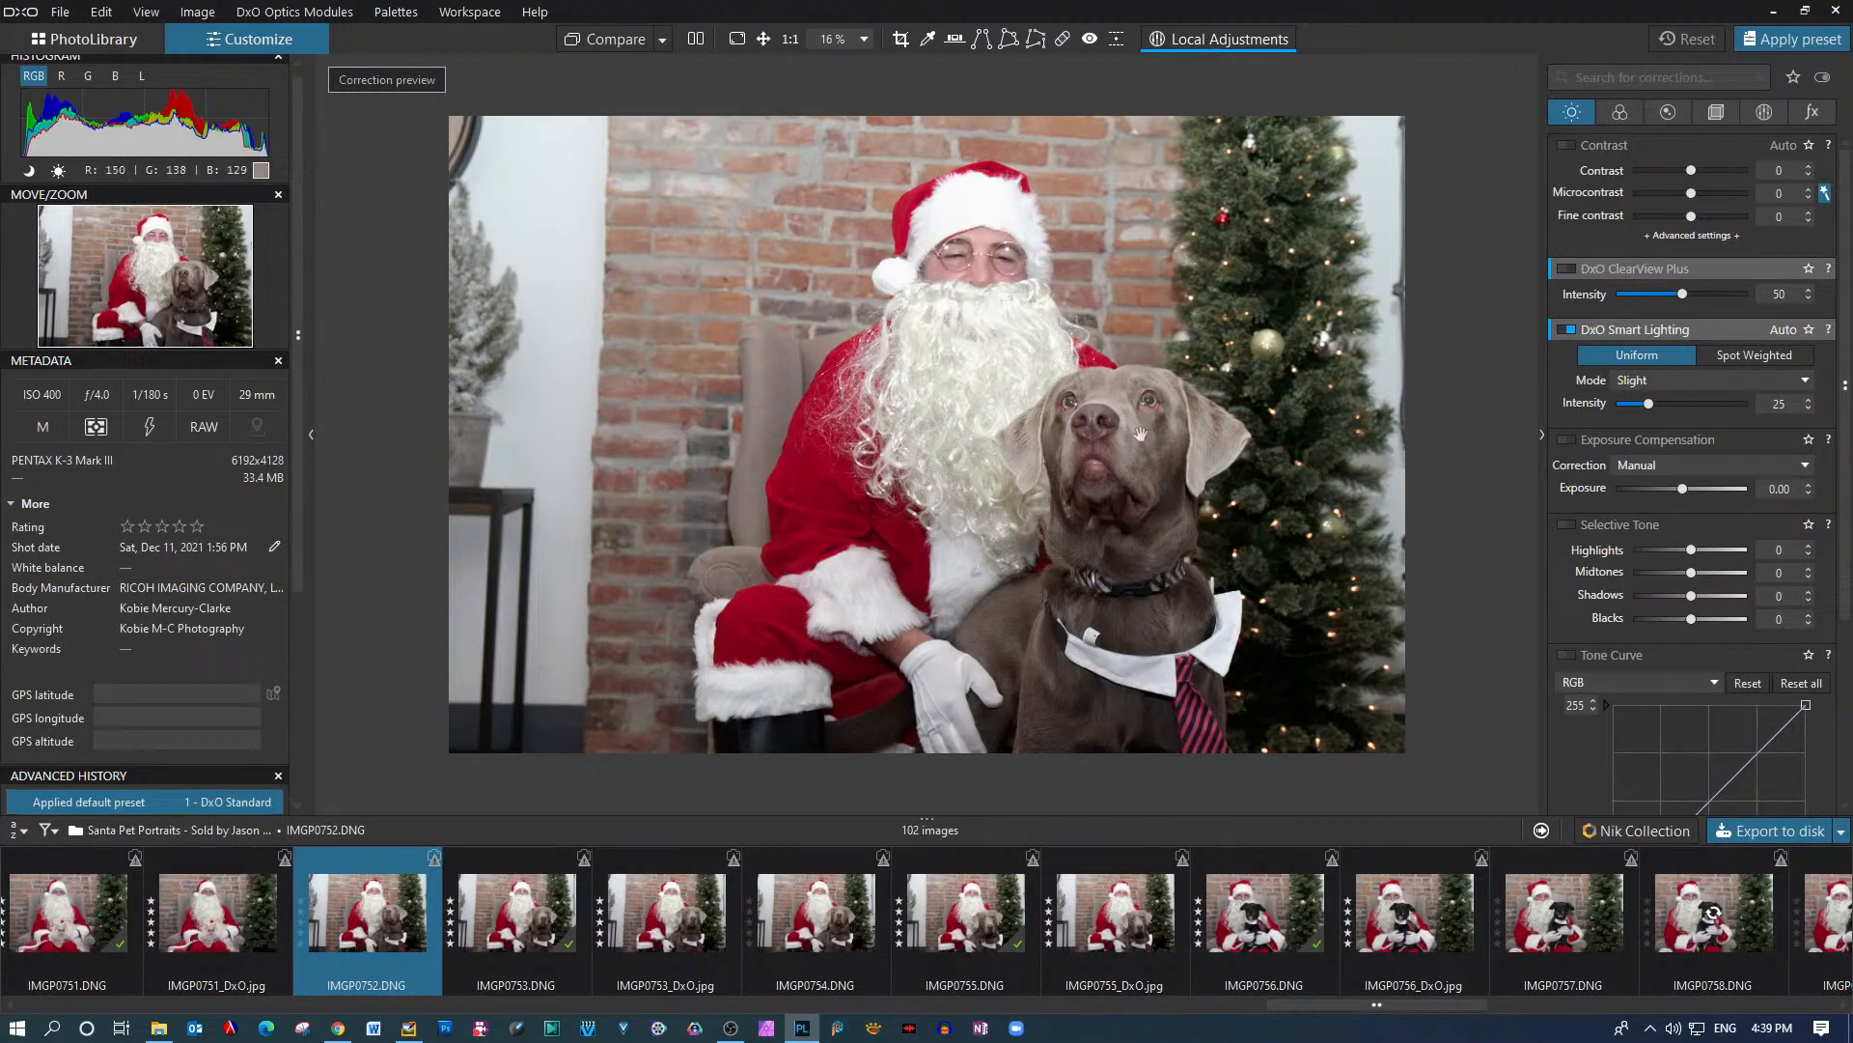
pyautogui.scroll(1, 1140, 435)
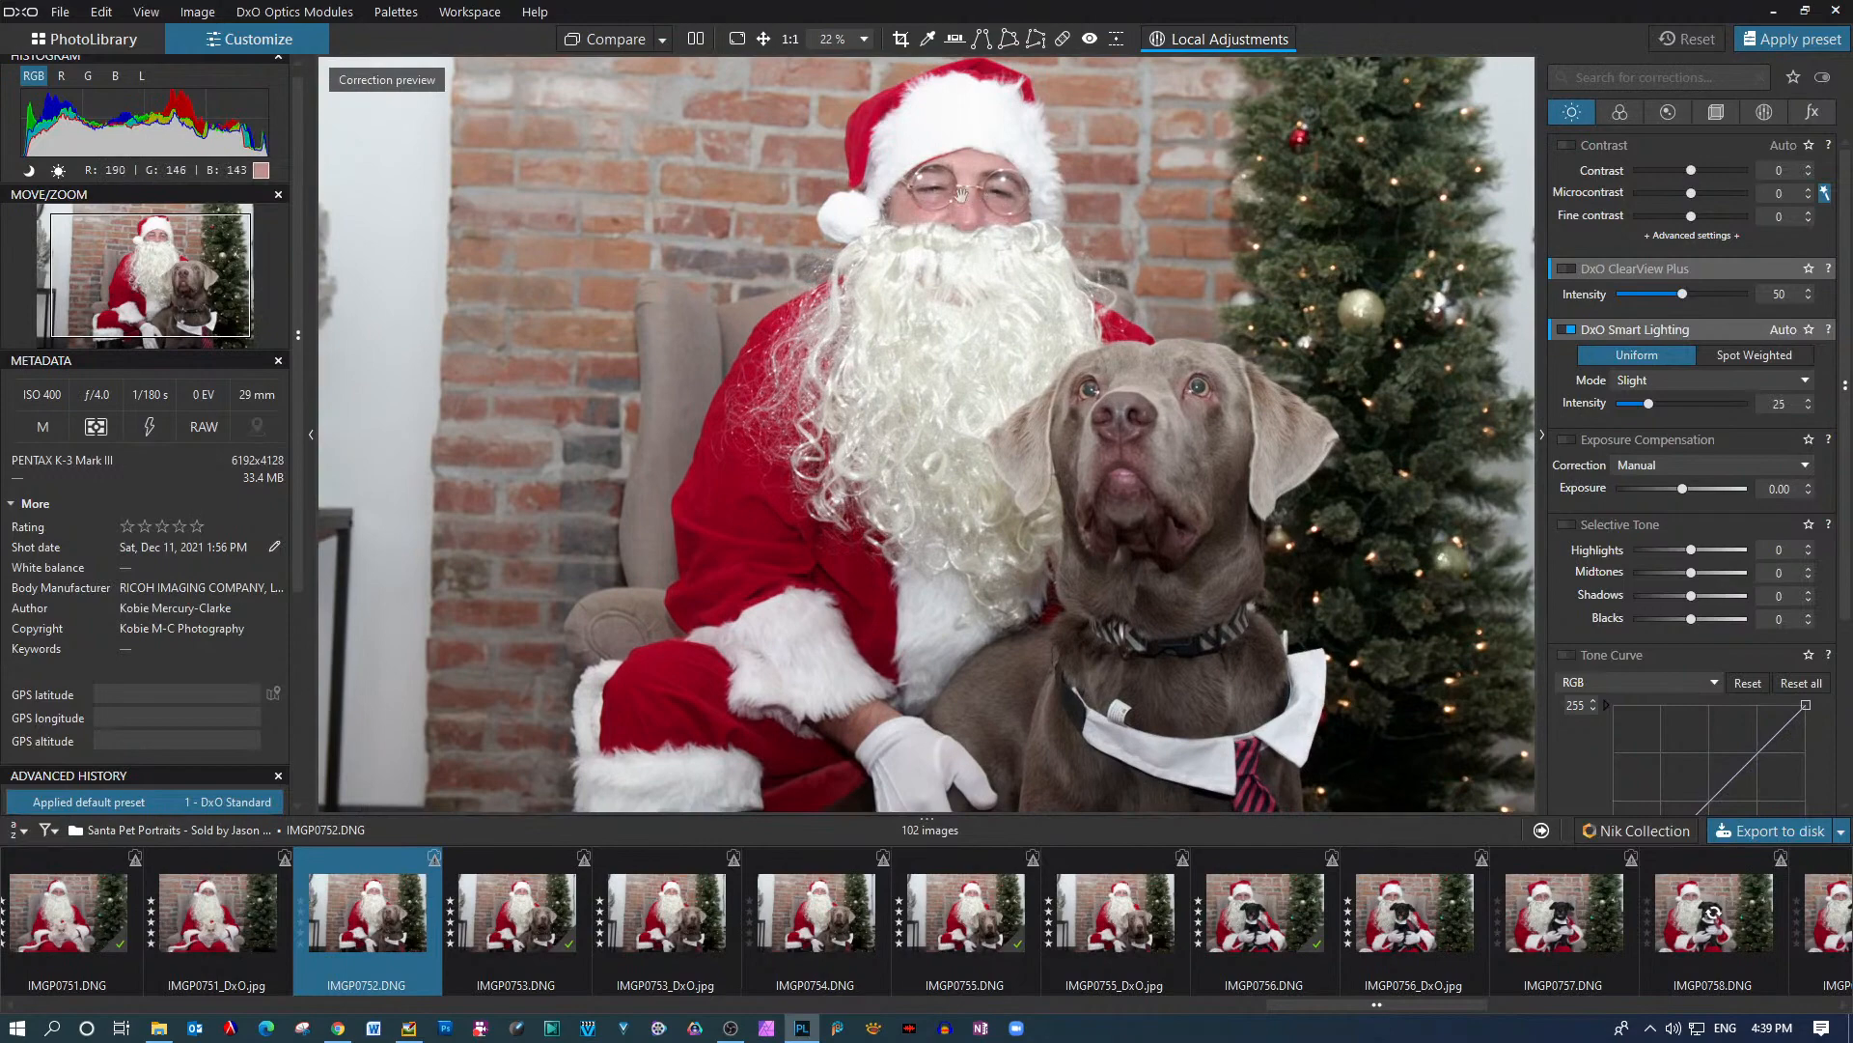
pyautogui.scroll(-1, 966, 212)
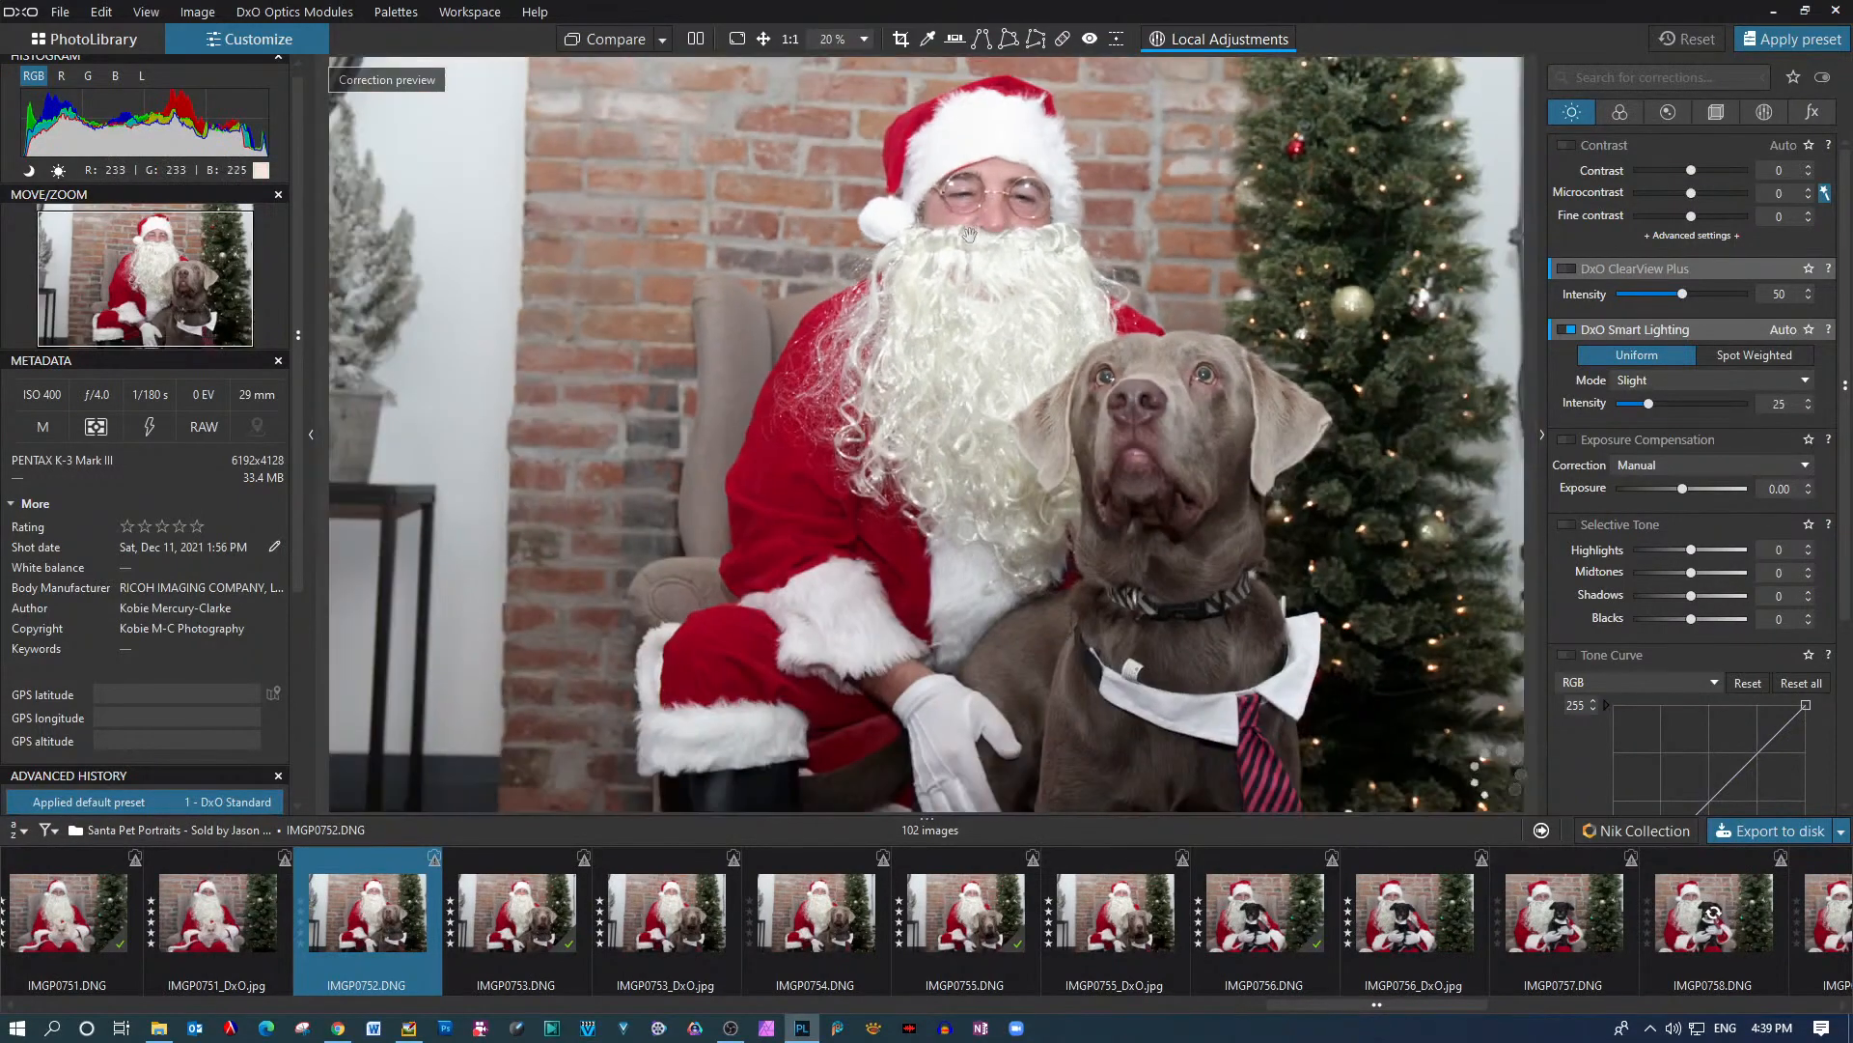
pyautogui.scroll(-2, 969, 235)
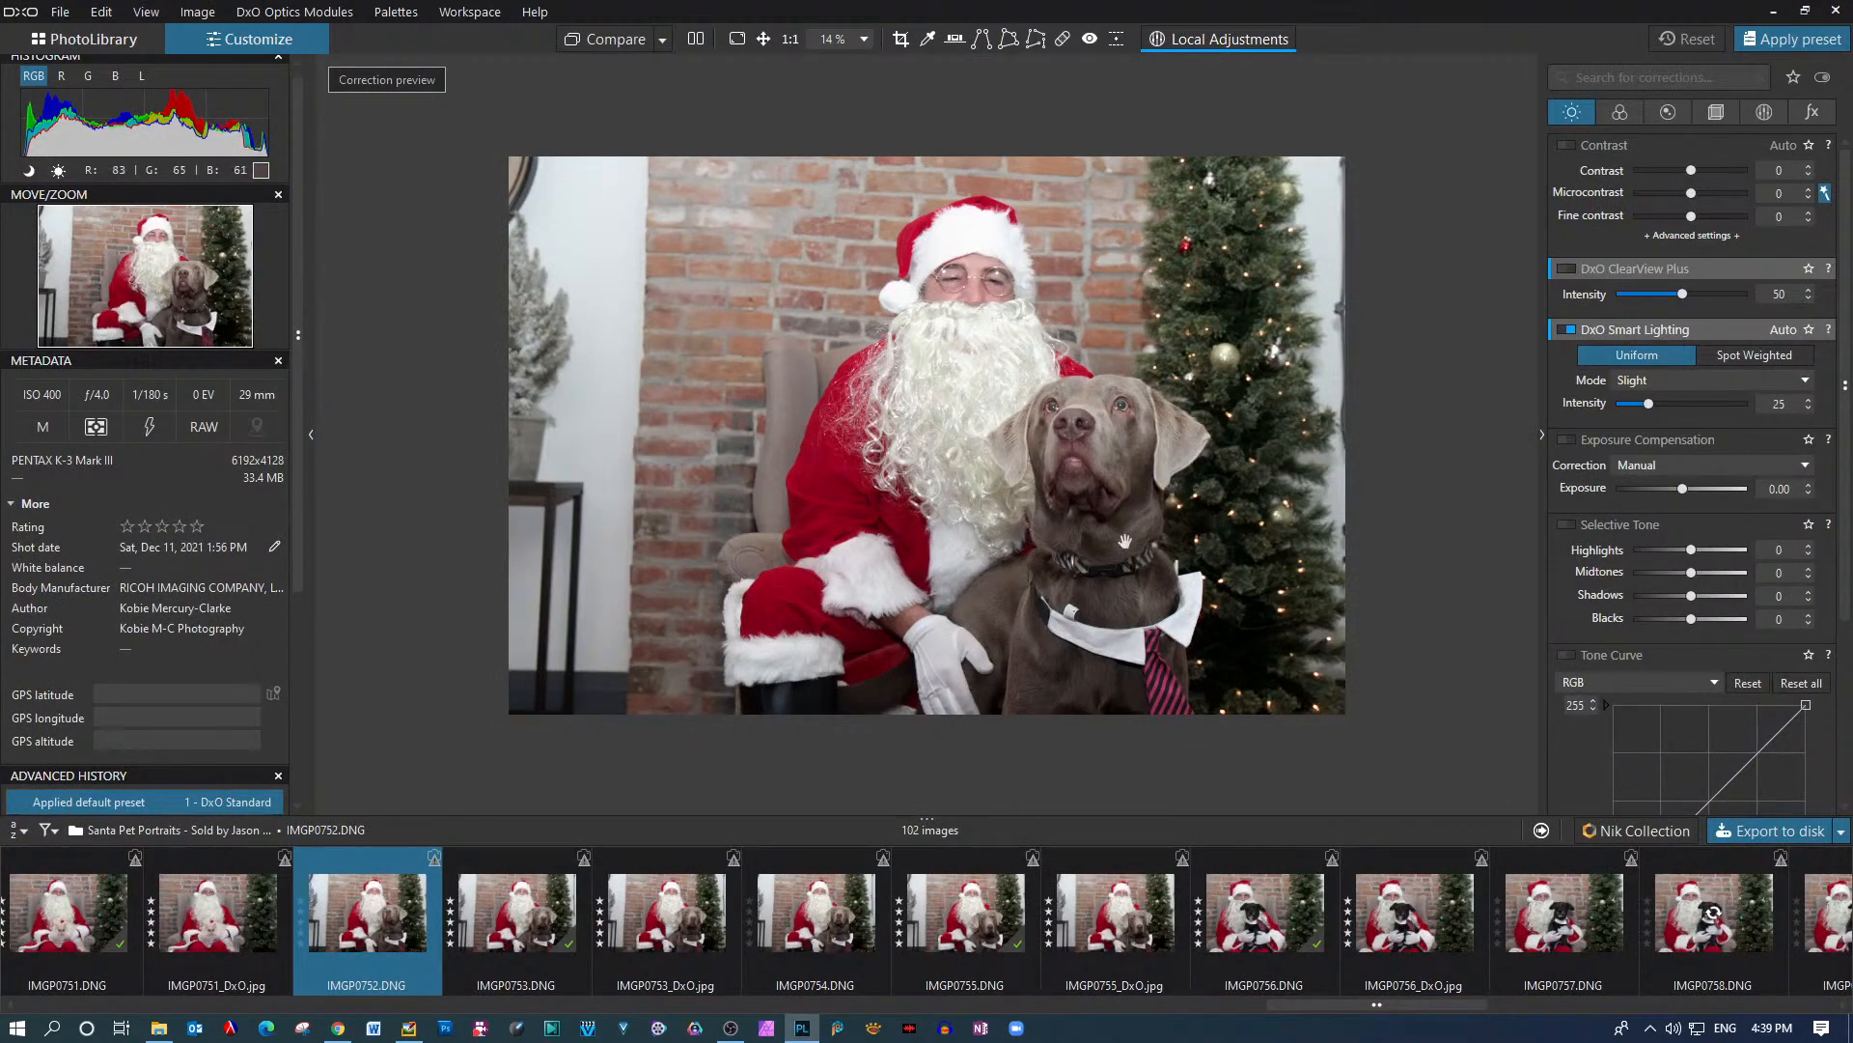
# Check Santa's and the grey dog's faces in IMGP0753.DNG, and view its exported JPEG, IMGP0753_DxO.jpg
pyautogui.click(517, 921)
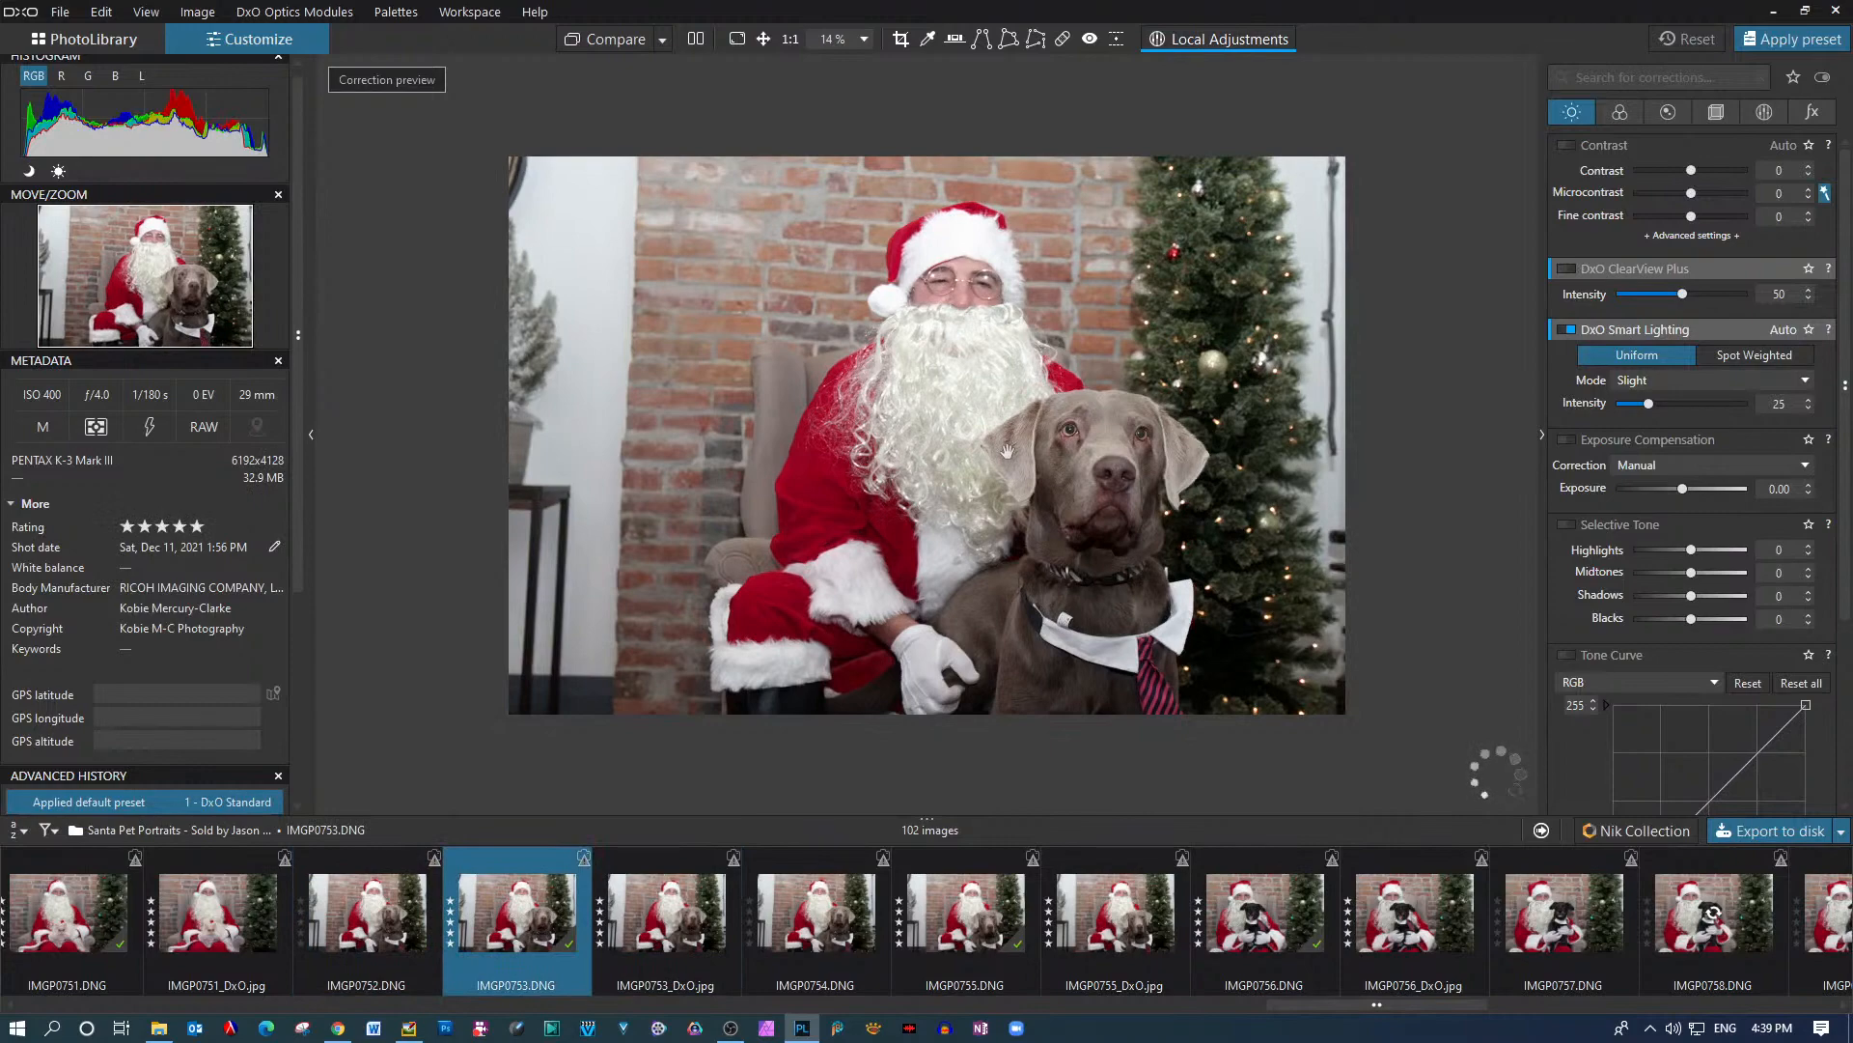
pyautogui.scroll(2, 982, 278)
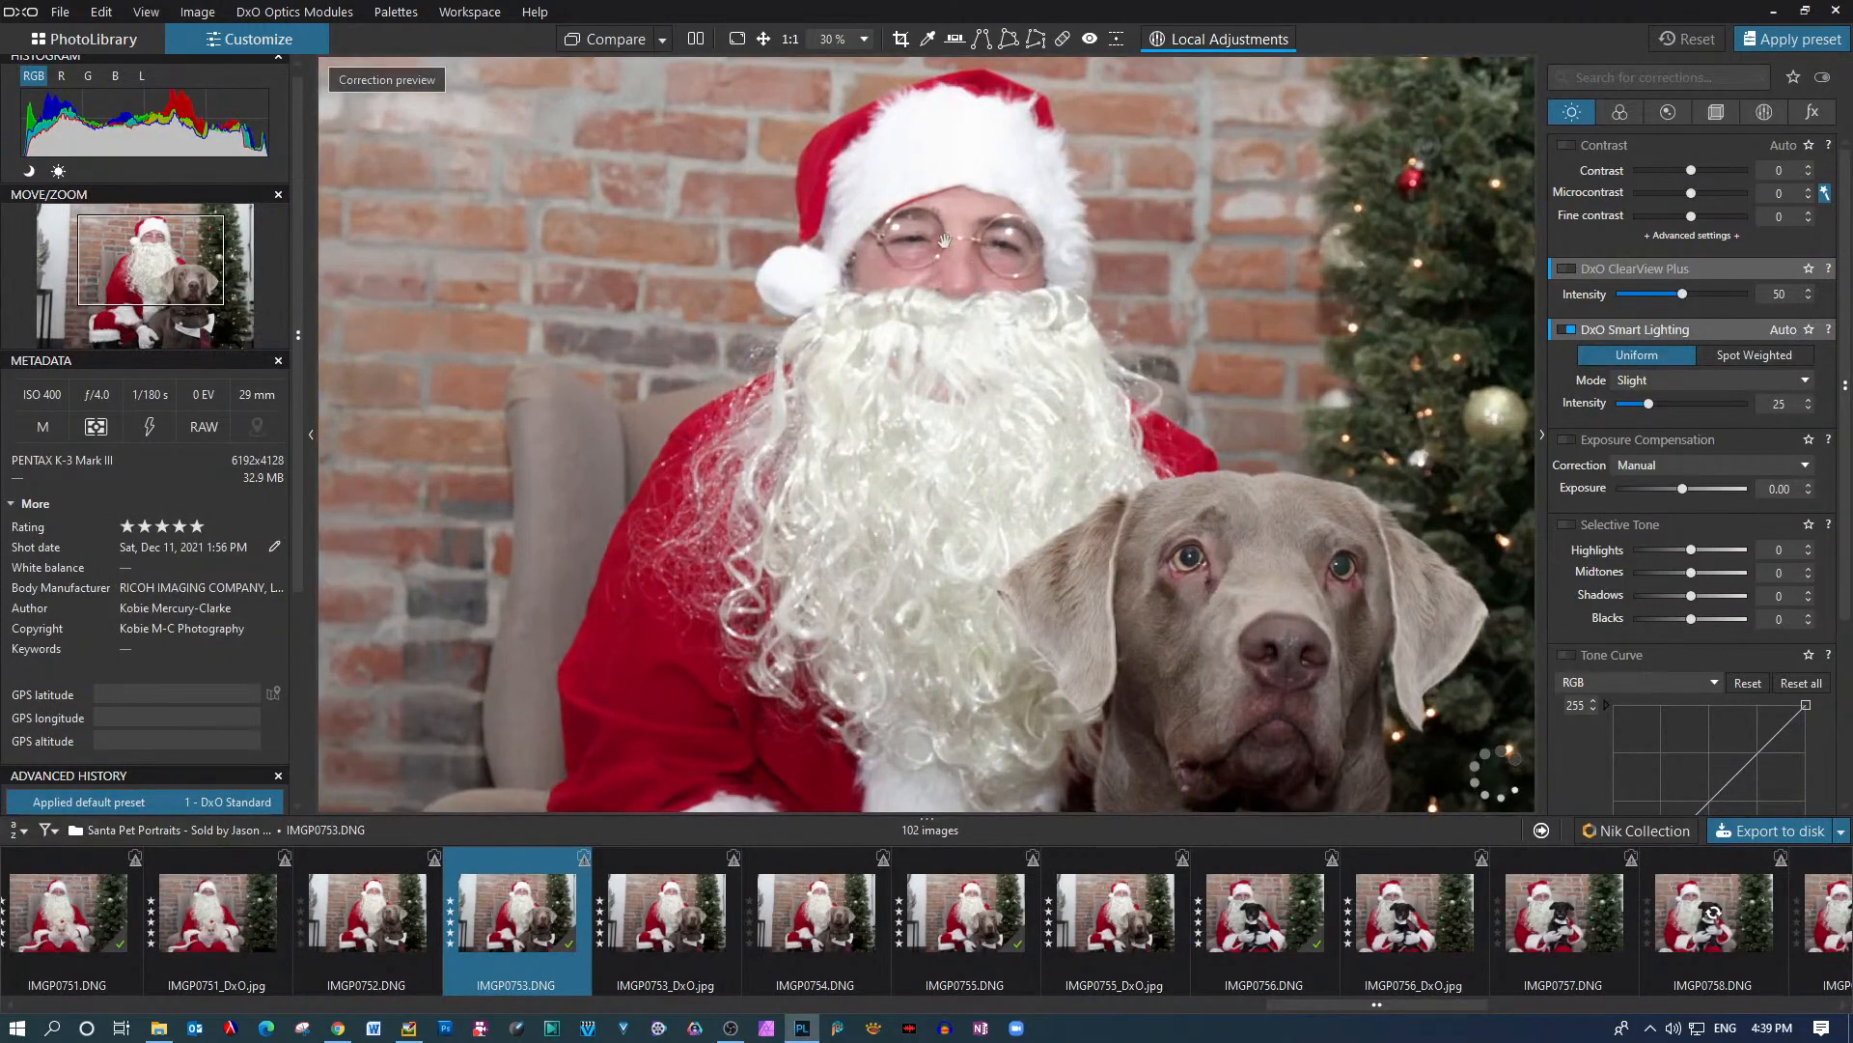
pyautogui.scroll(-2, 977, 297)
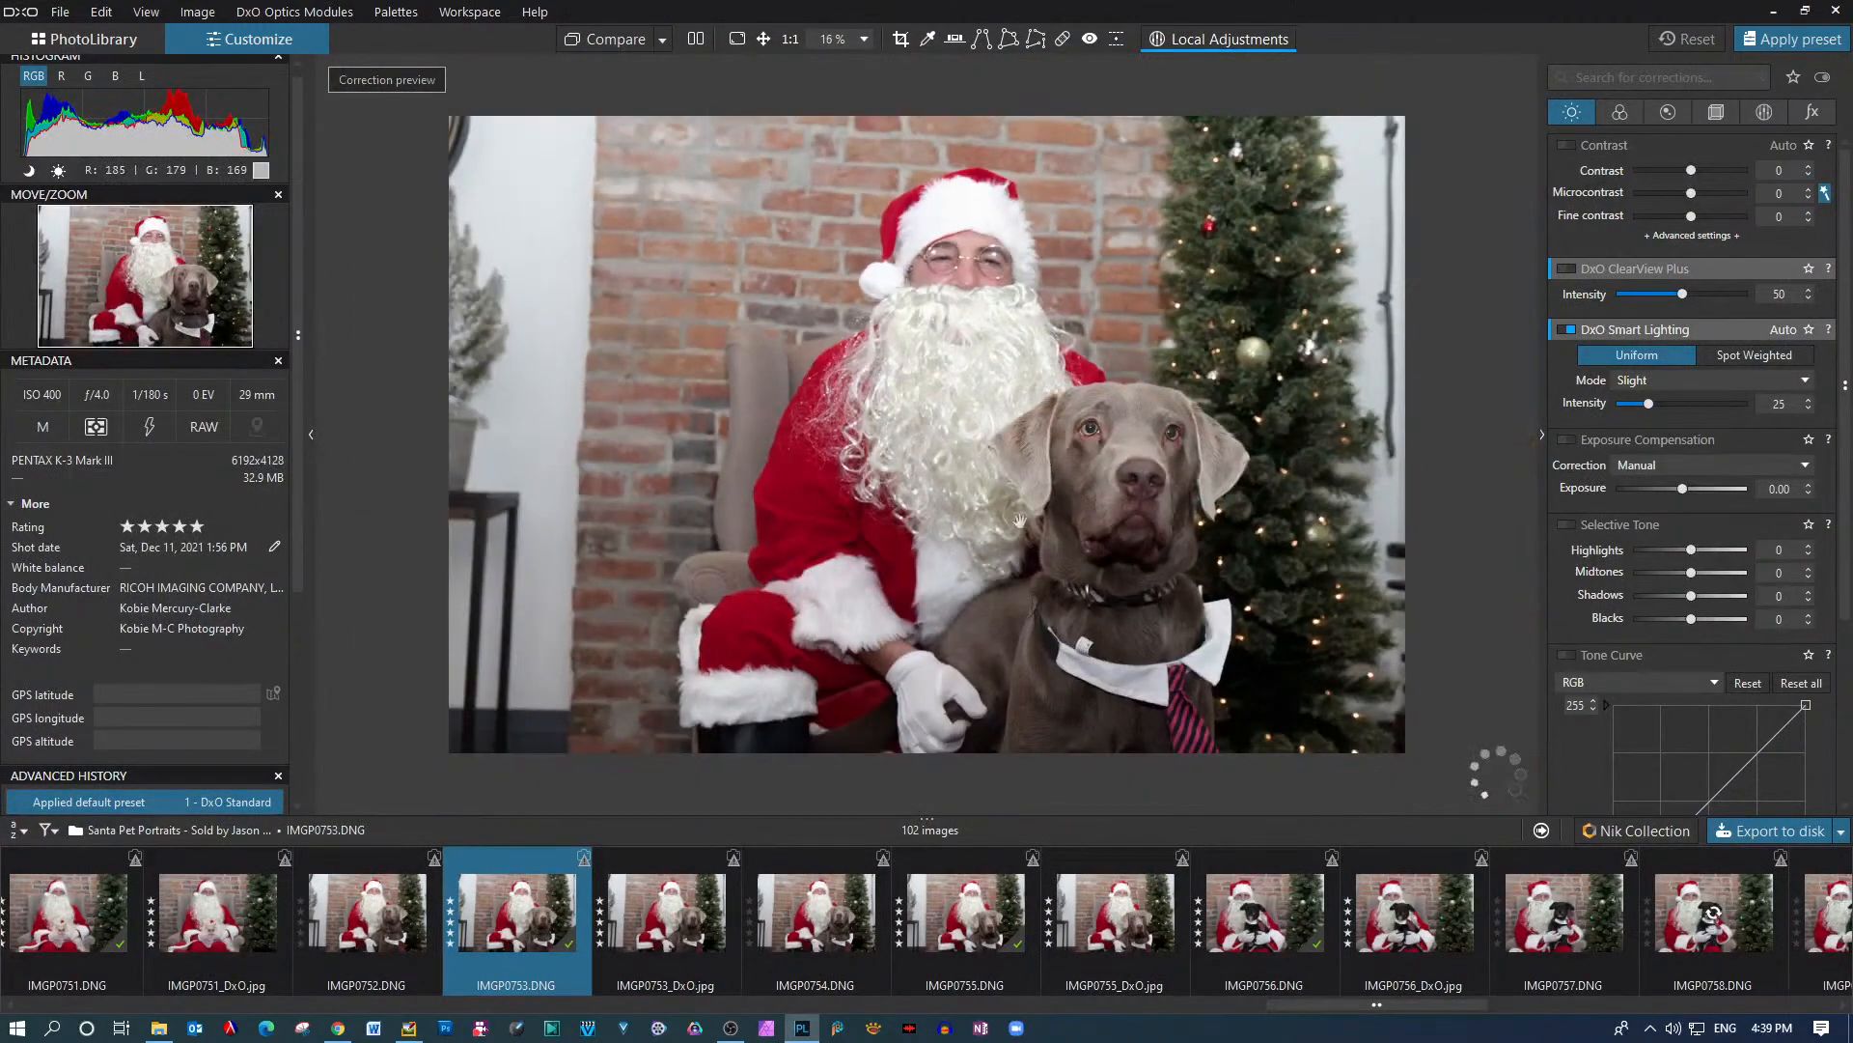
pyautogui.click(666, 912)
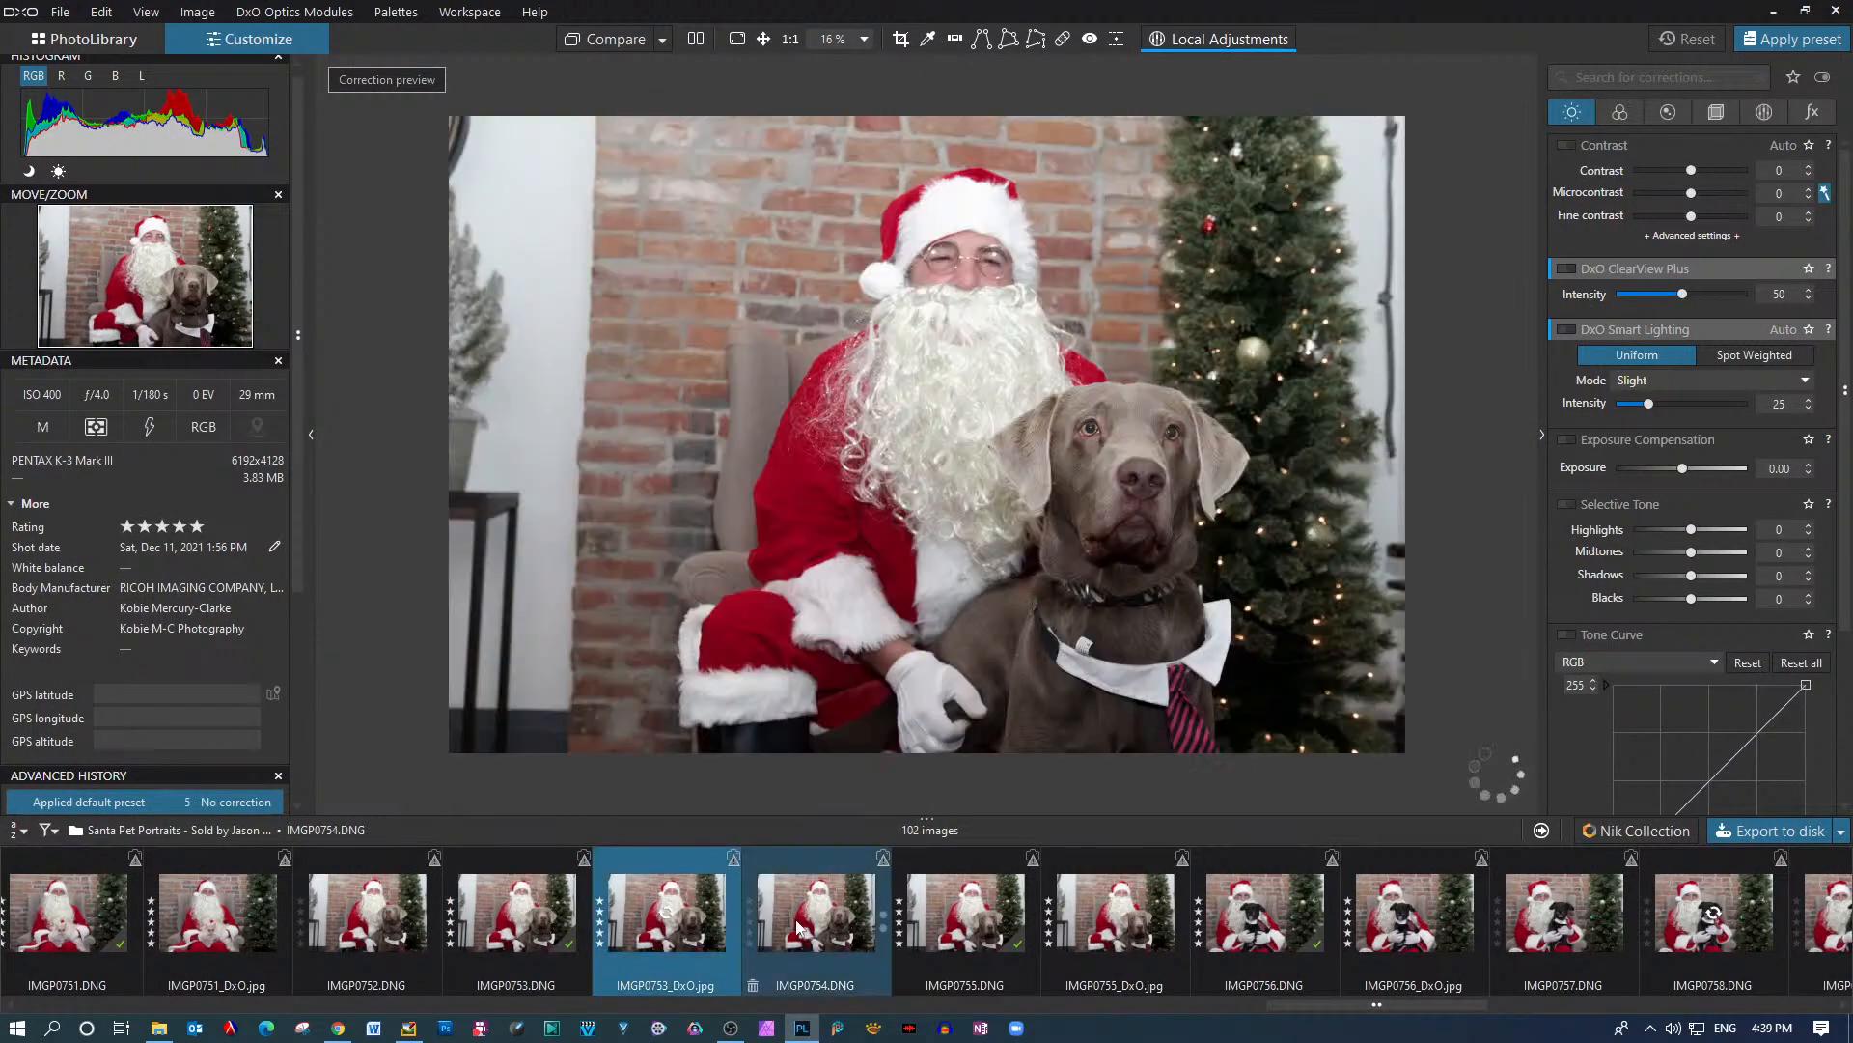
# Examine the grey dog's eyes and Santa's face in IMGP0754.DNG at 50%, and check the full frame
pyautogui.click(797, 926)
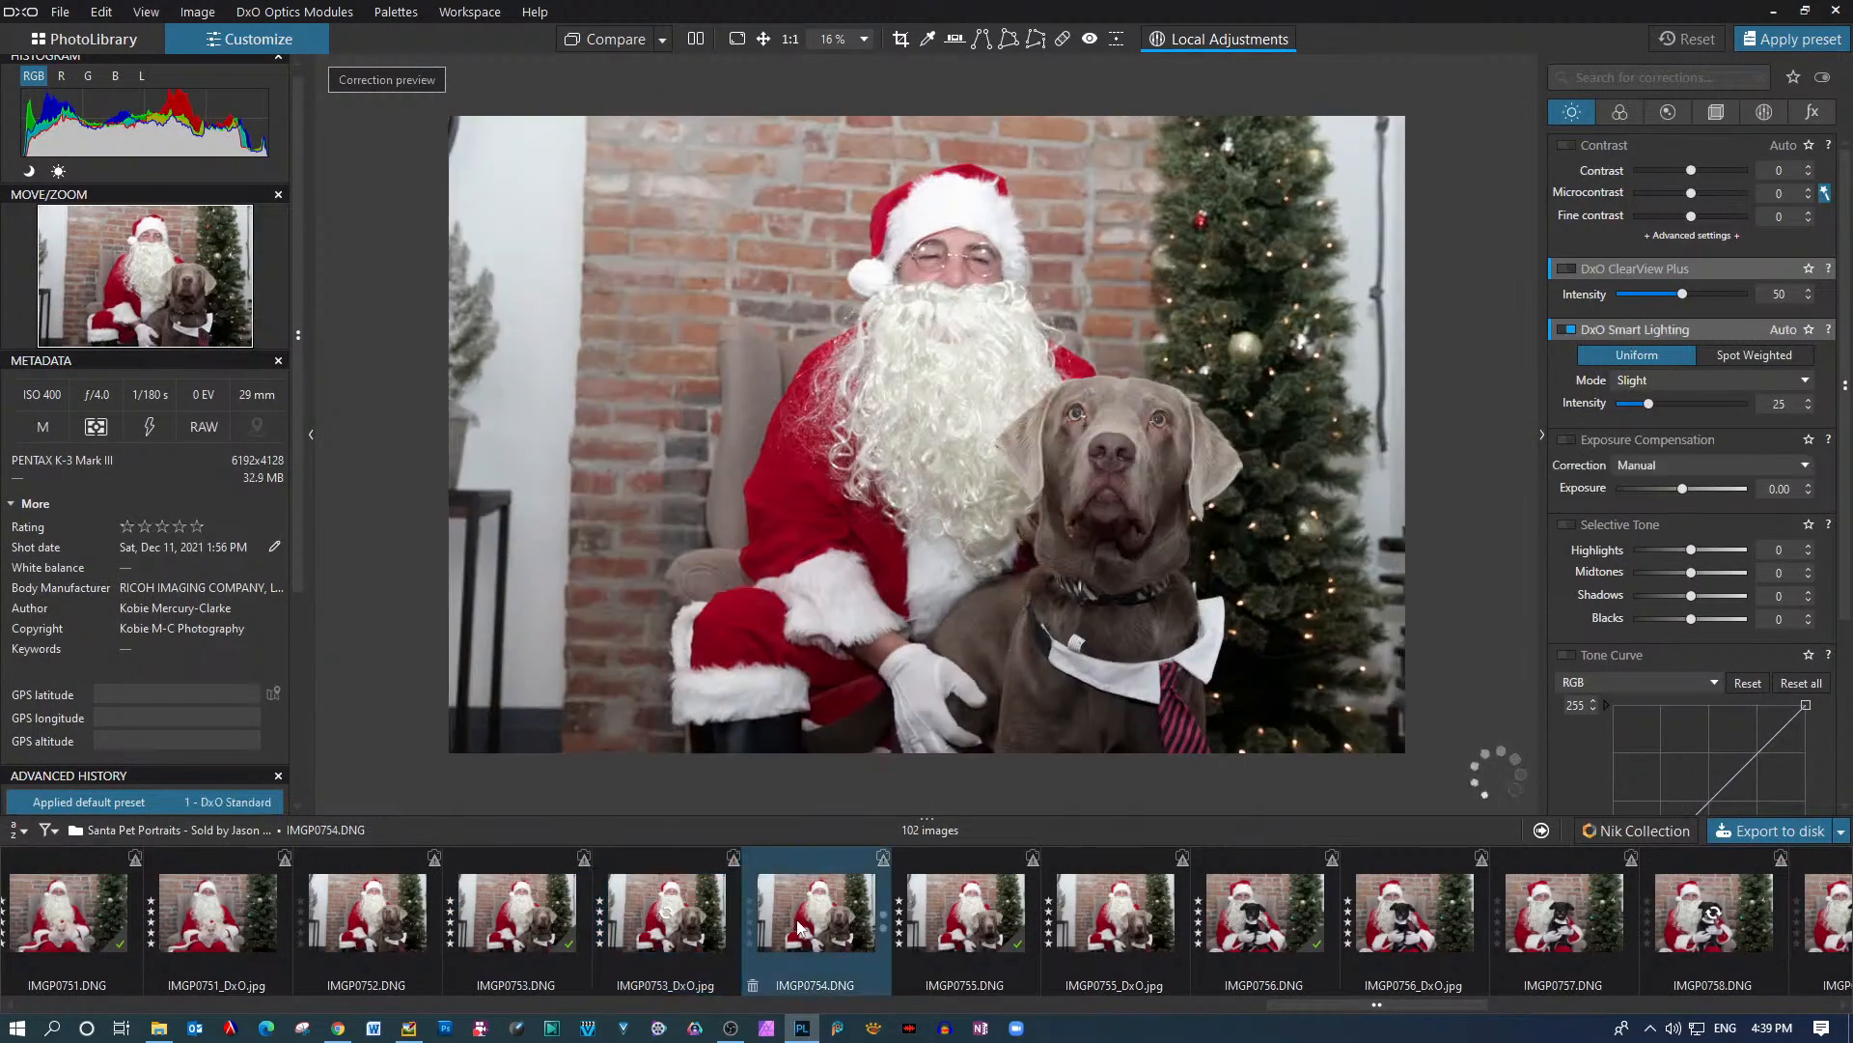
pyautogui.scroll(2, 1118, 449)
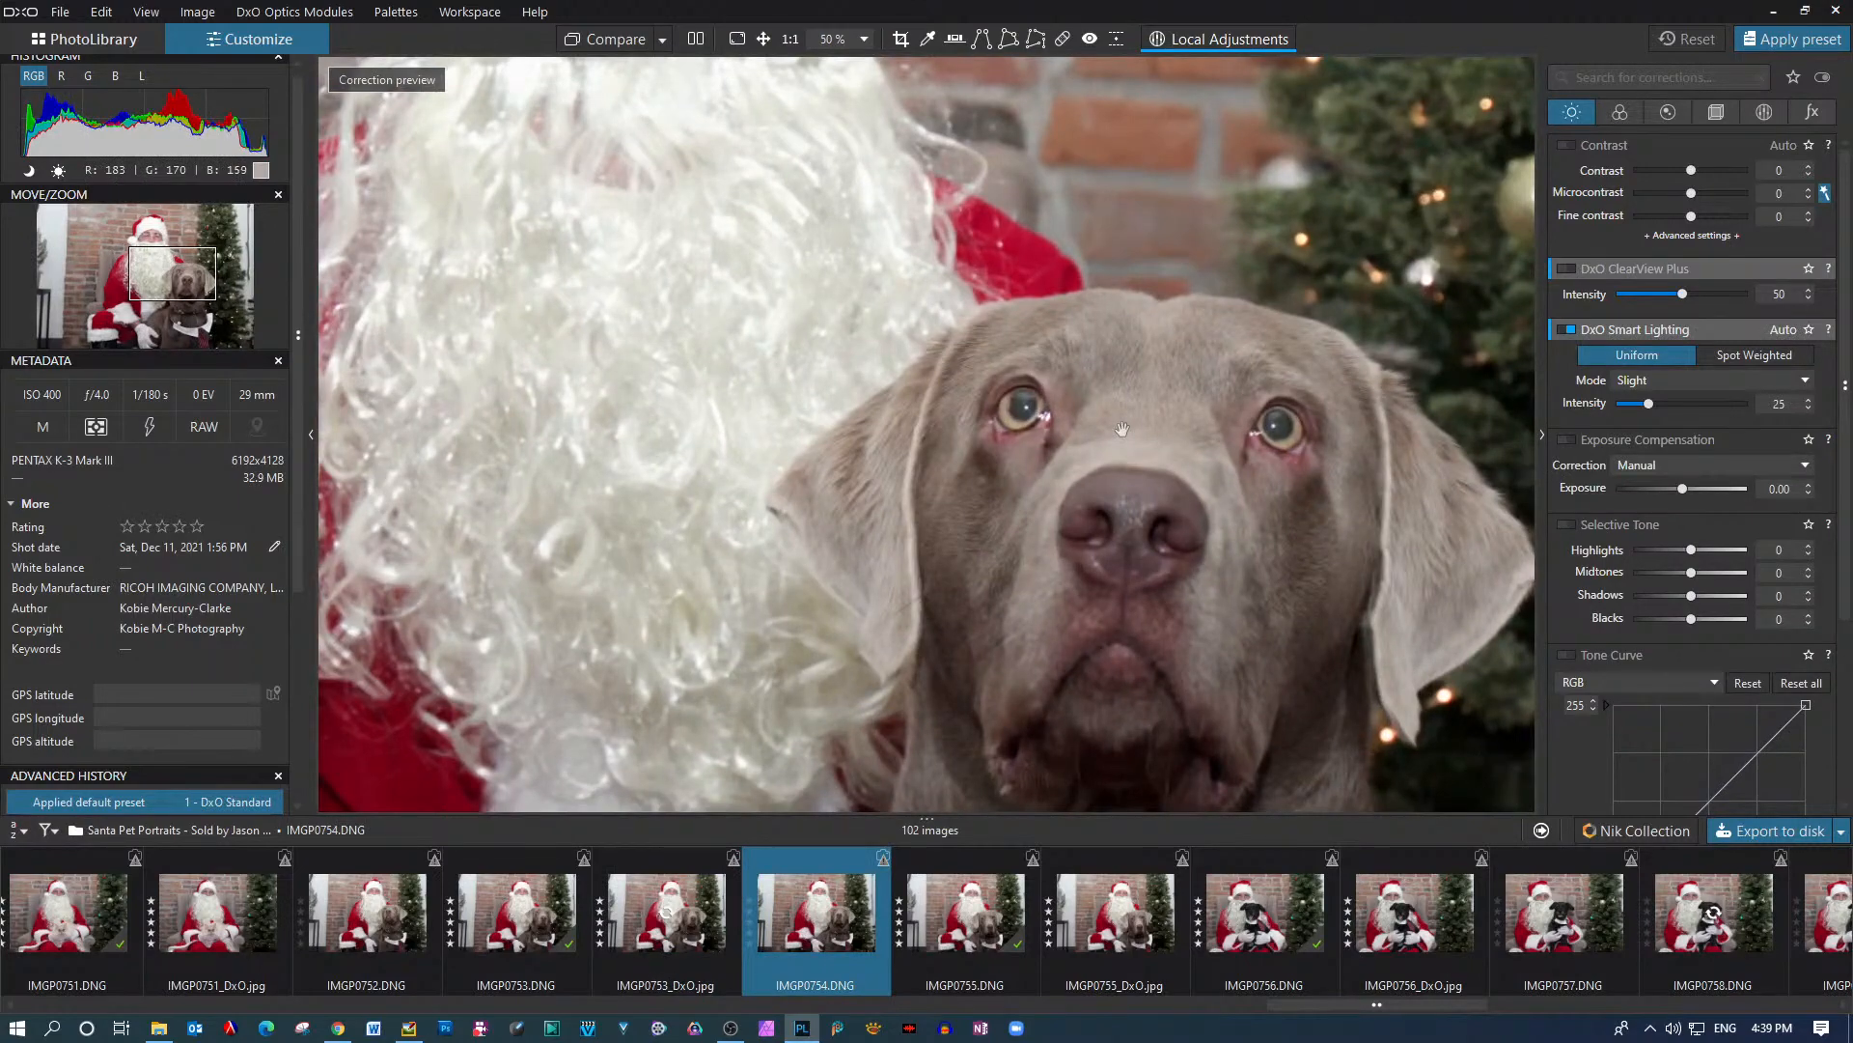
pyautogui.scroll(-2, 905, 294)
pyautogui.scroll(2, 905, 294)
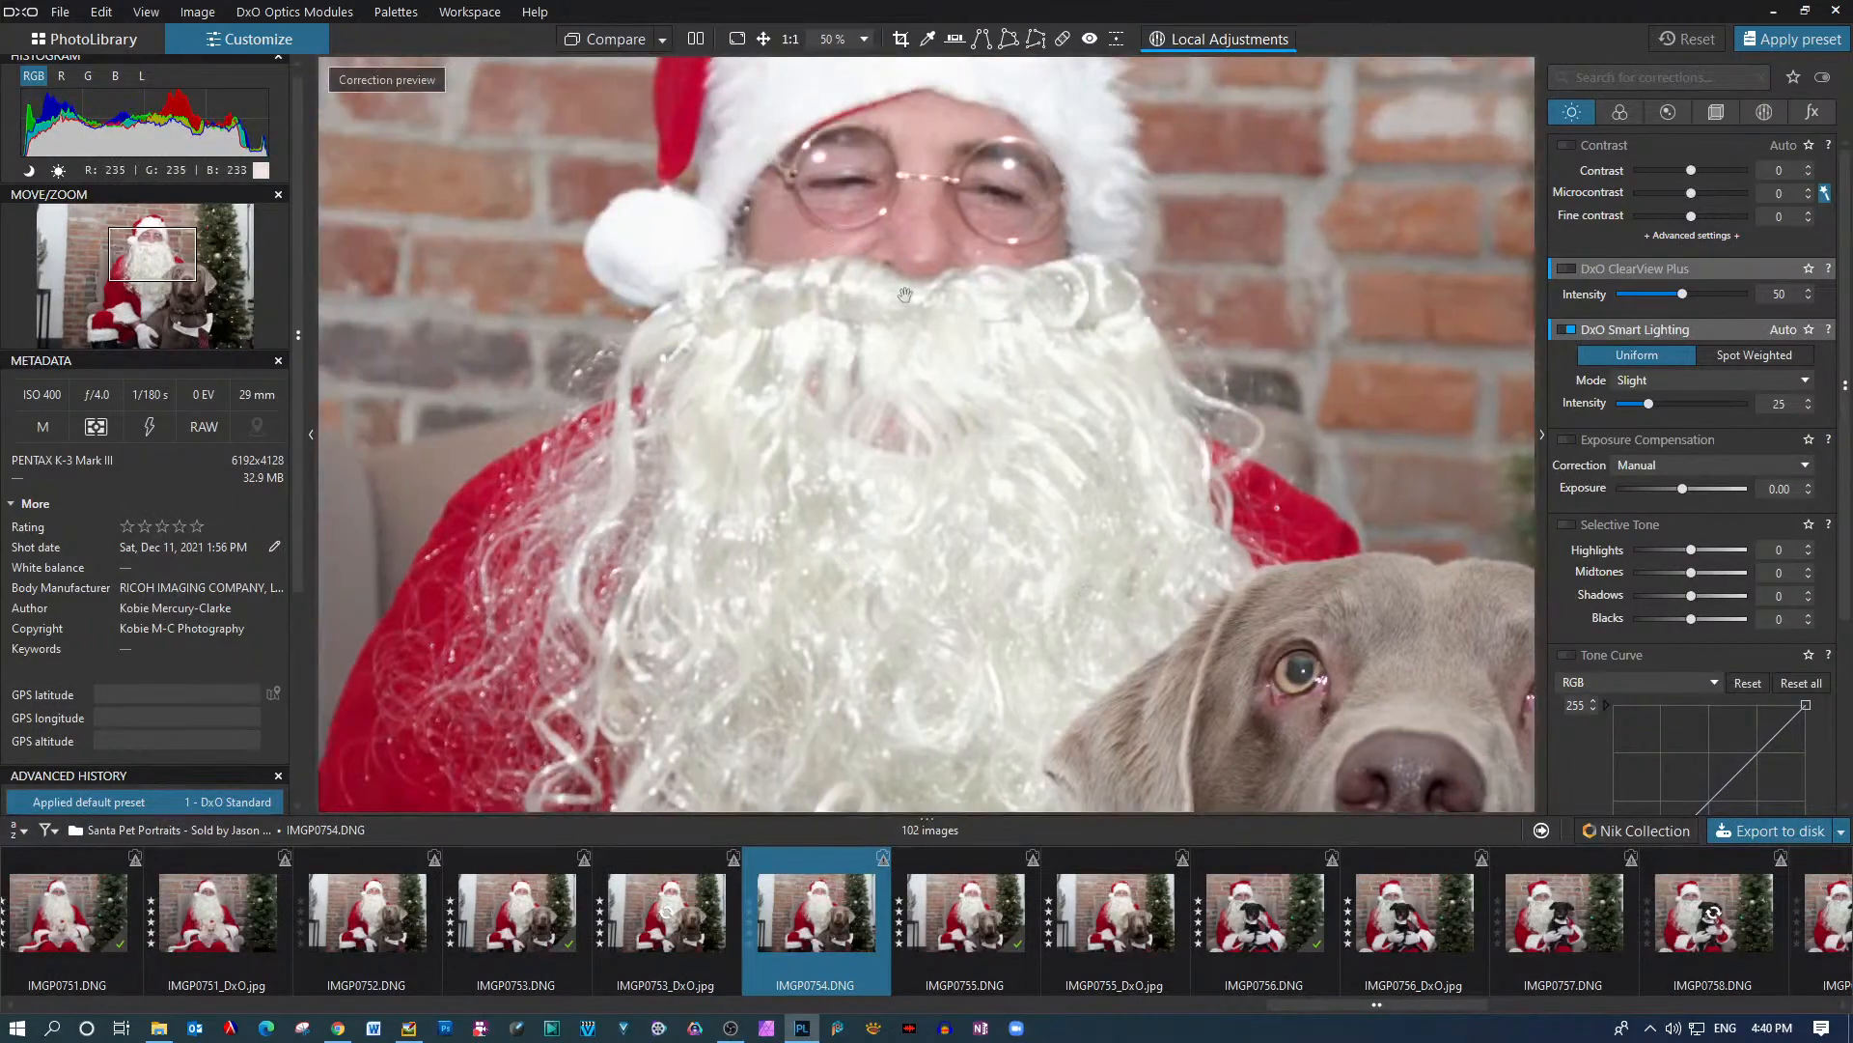
pyautogui.scroll(-2, 951, 375)
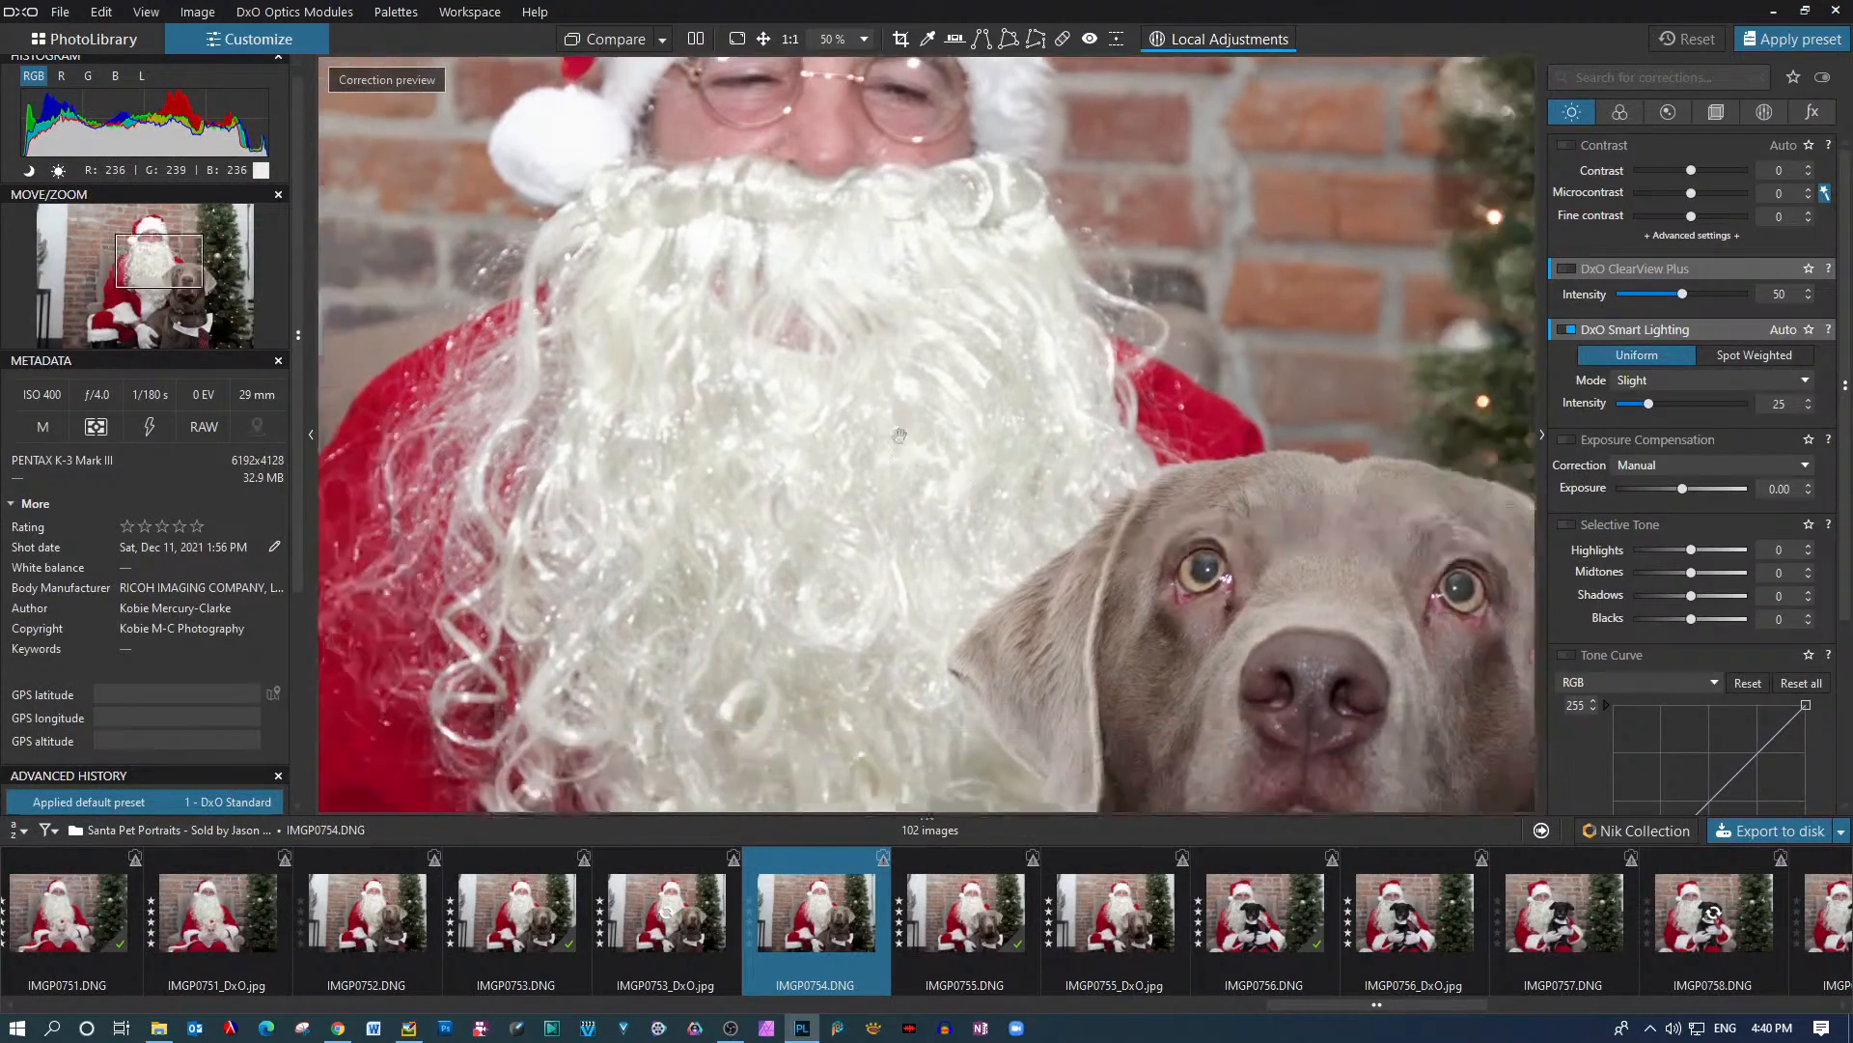
pyautogui.scroll(-1, 821, 275)
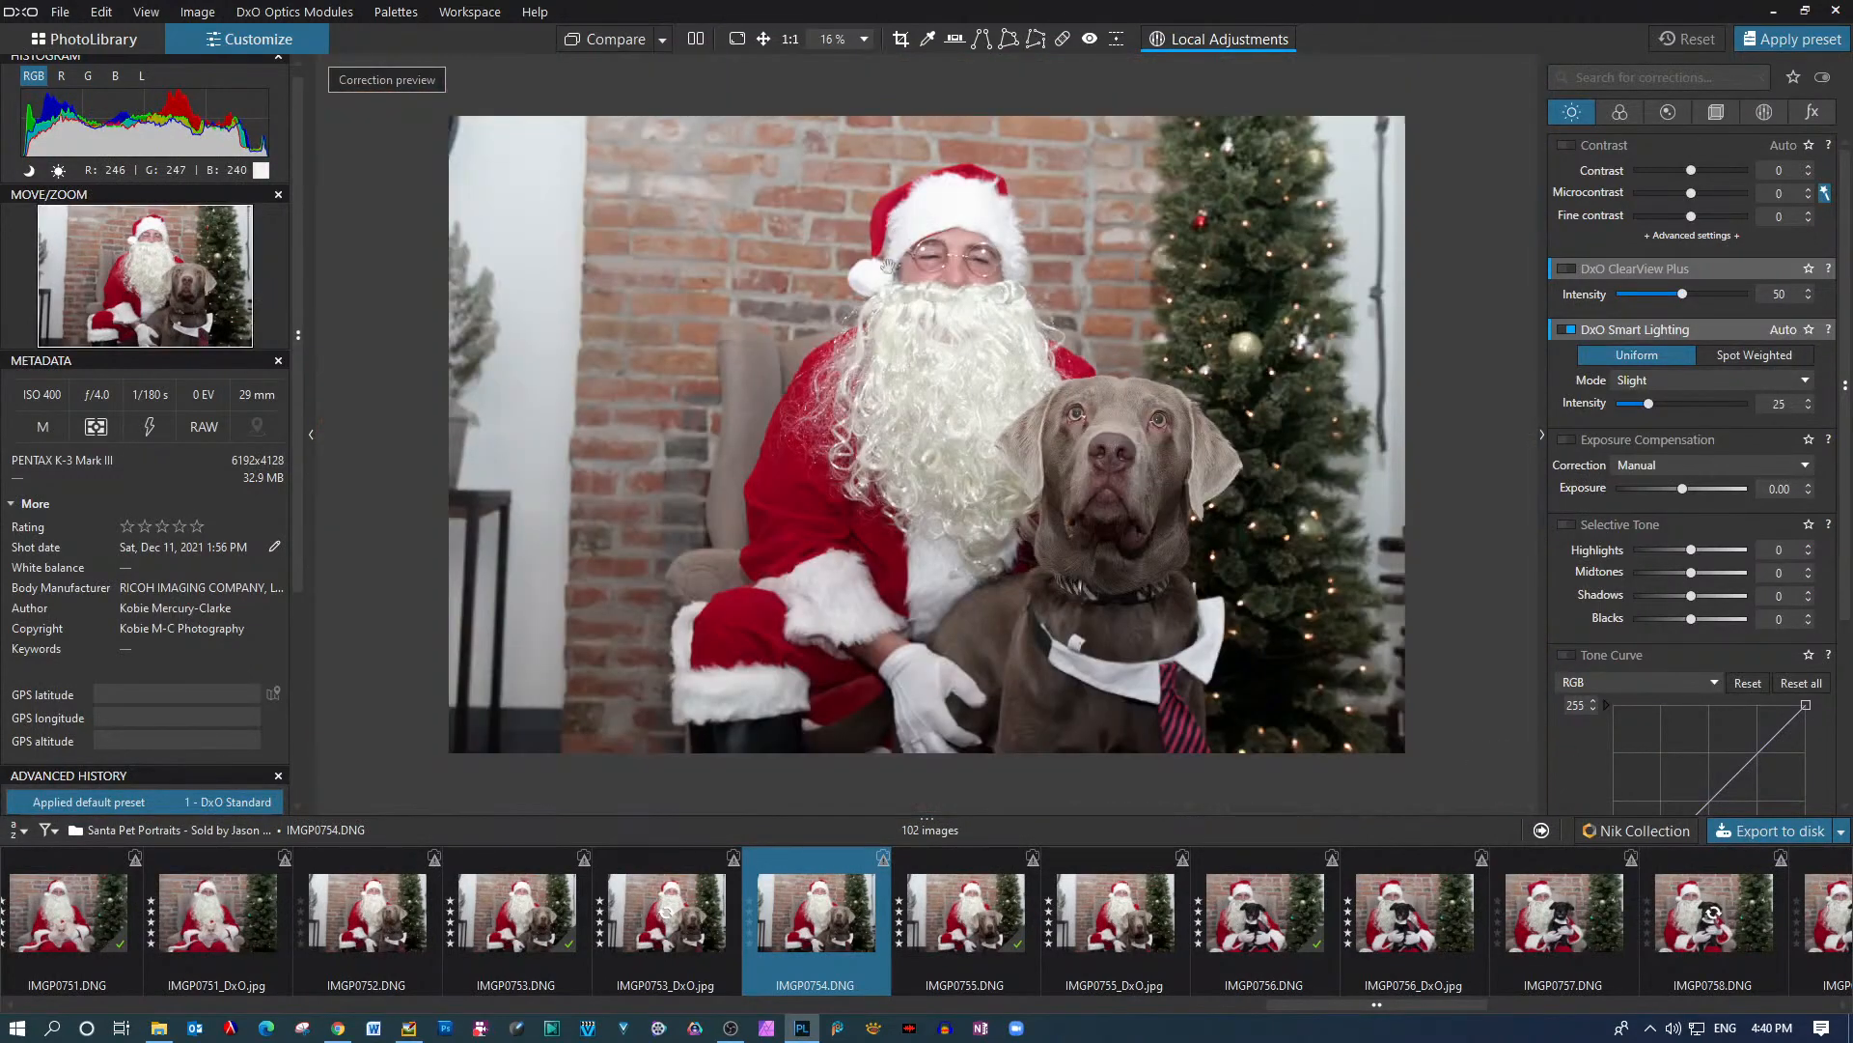
# View the grey dog's portrait IMGP0755.DNG, and inspect Santa's and the black dog's faces in IMGP0756.DNG
pyautogui.click(951, 912)
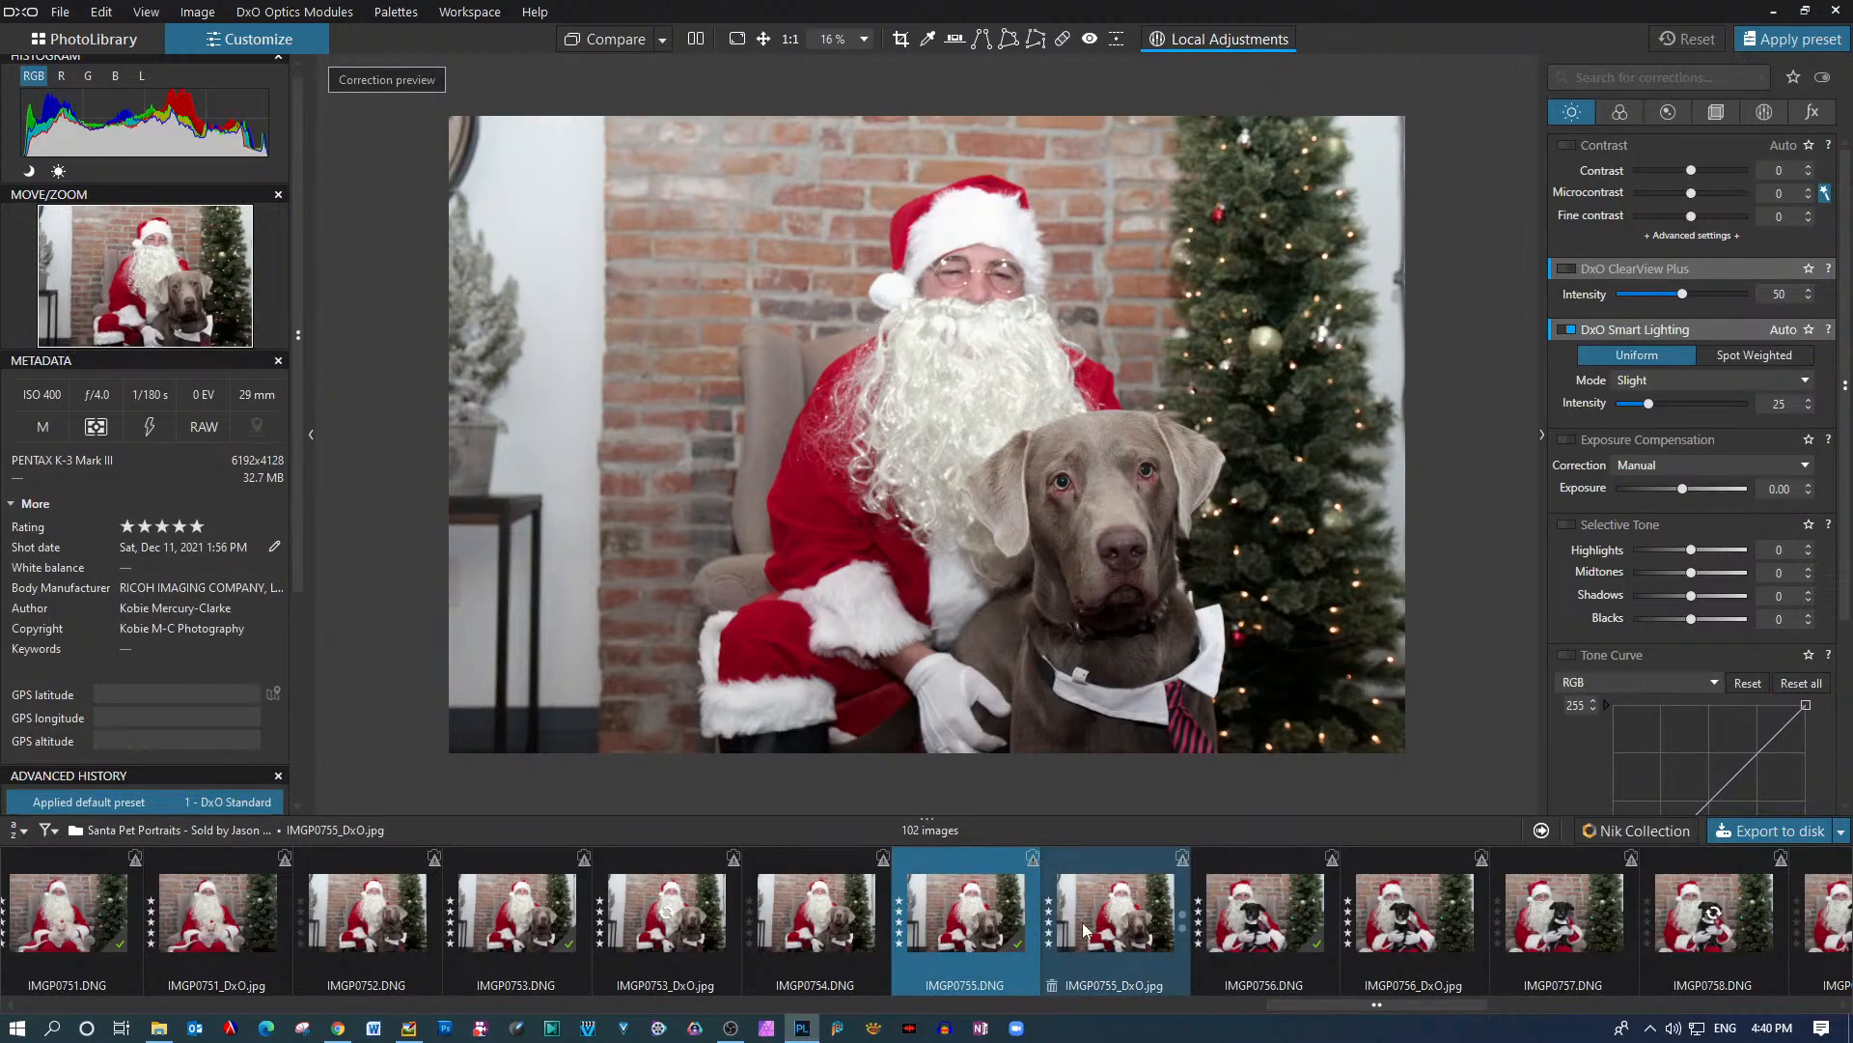
pyautogui.click(1264, 913)
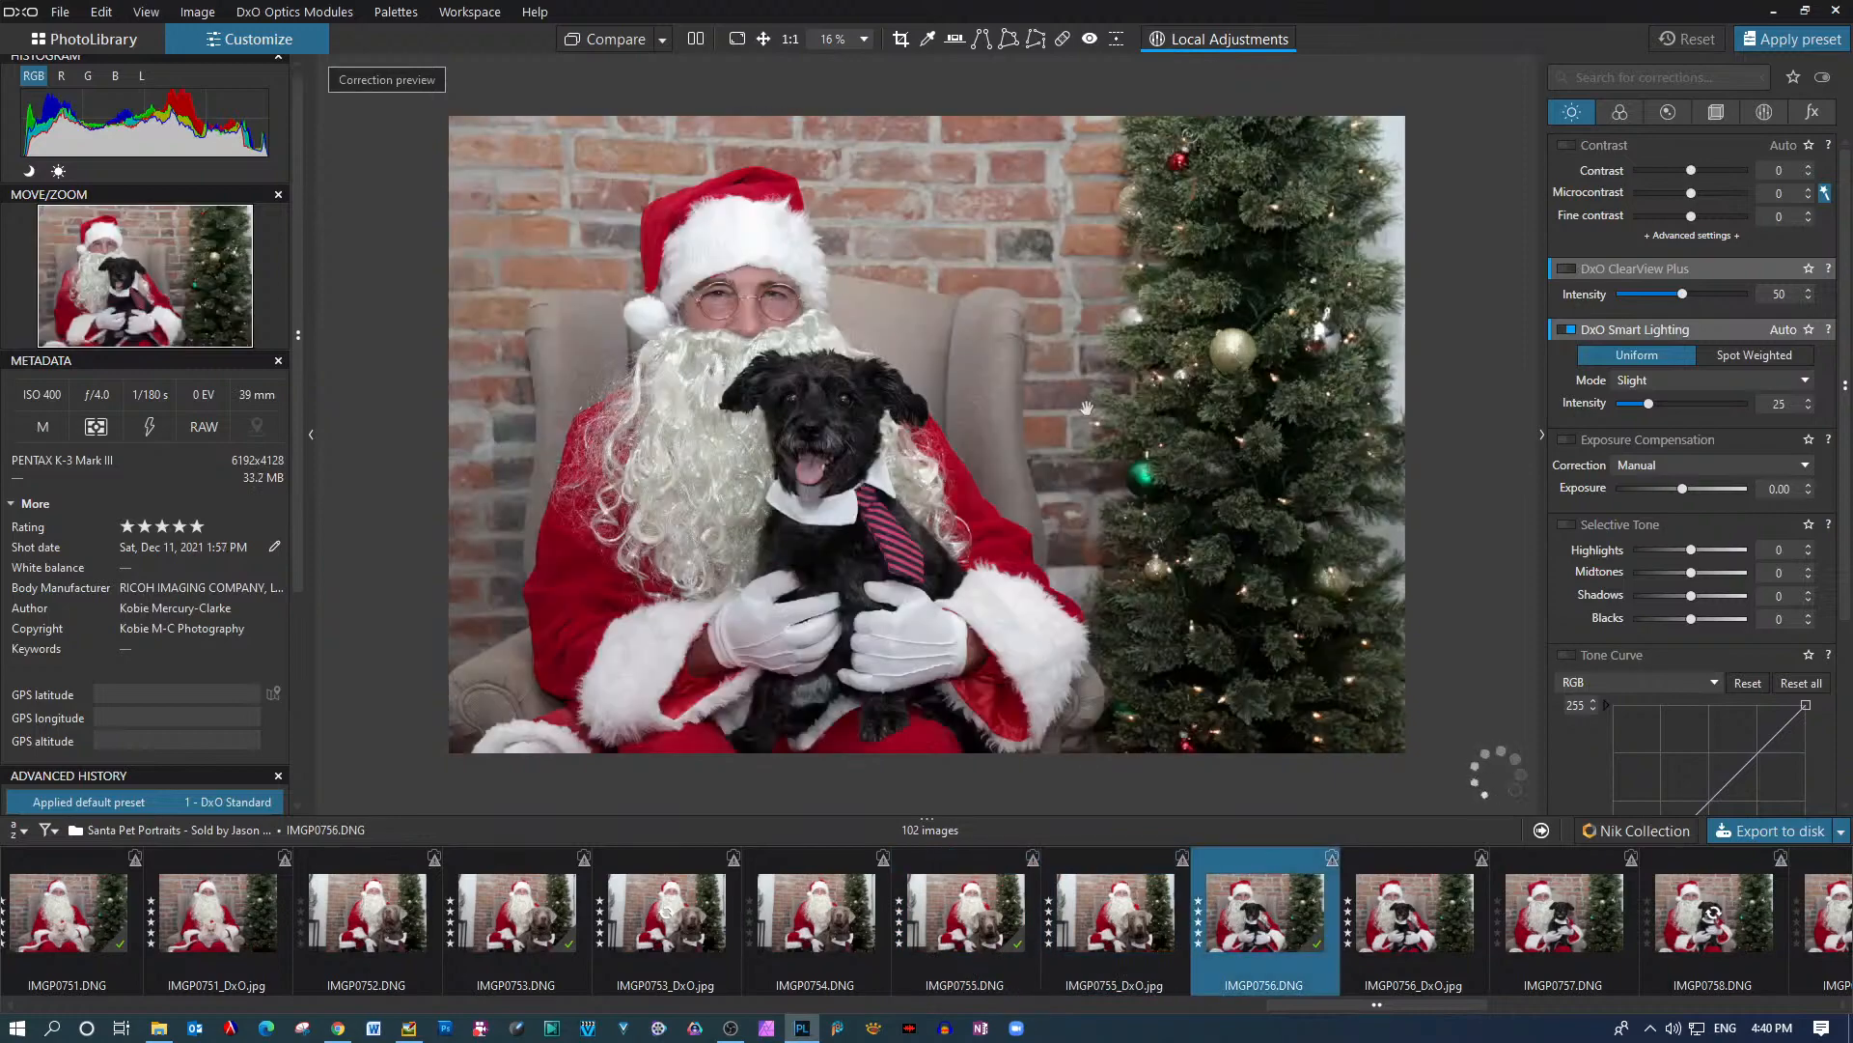
pyautogui.scroll(2, 798, 389)
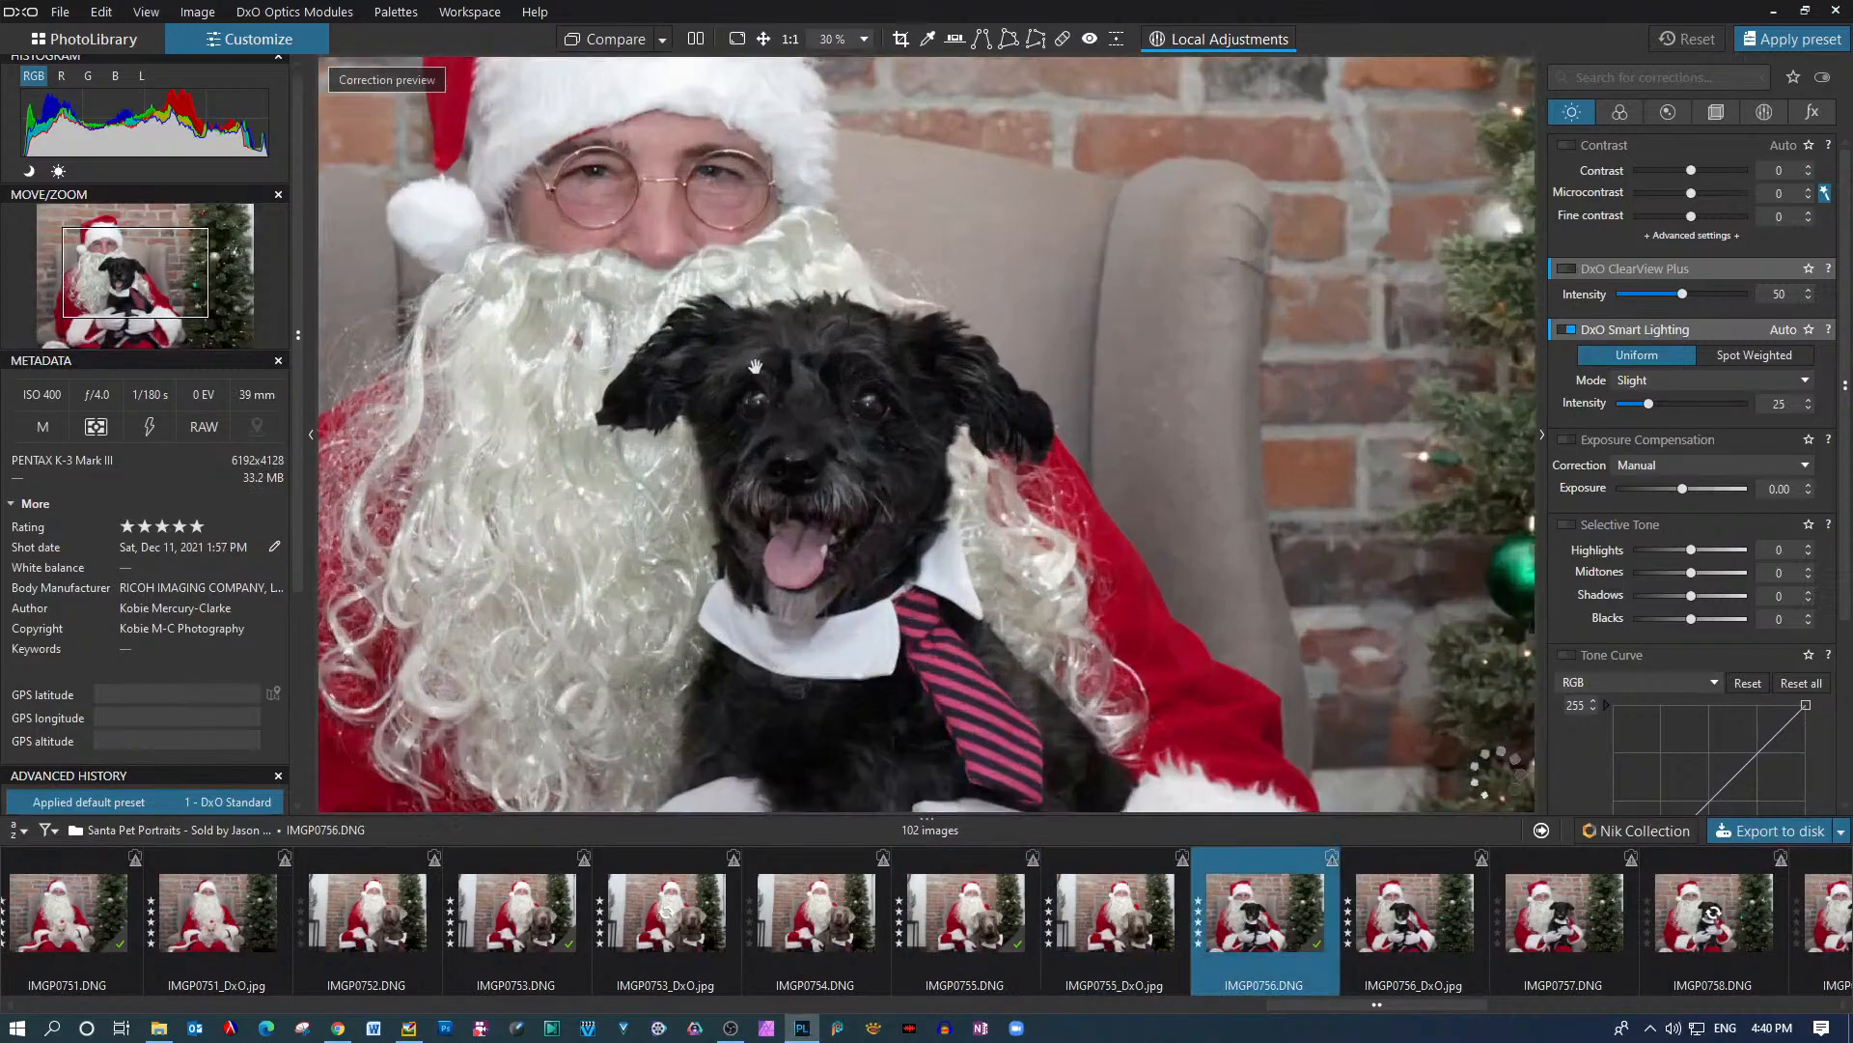
pyautogui.scroll(1, 755, 367)
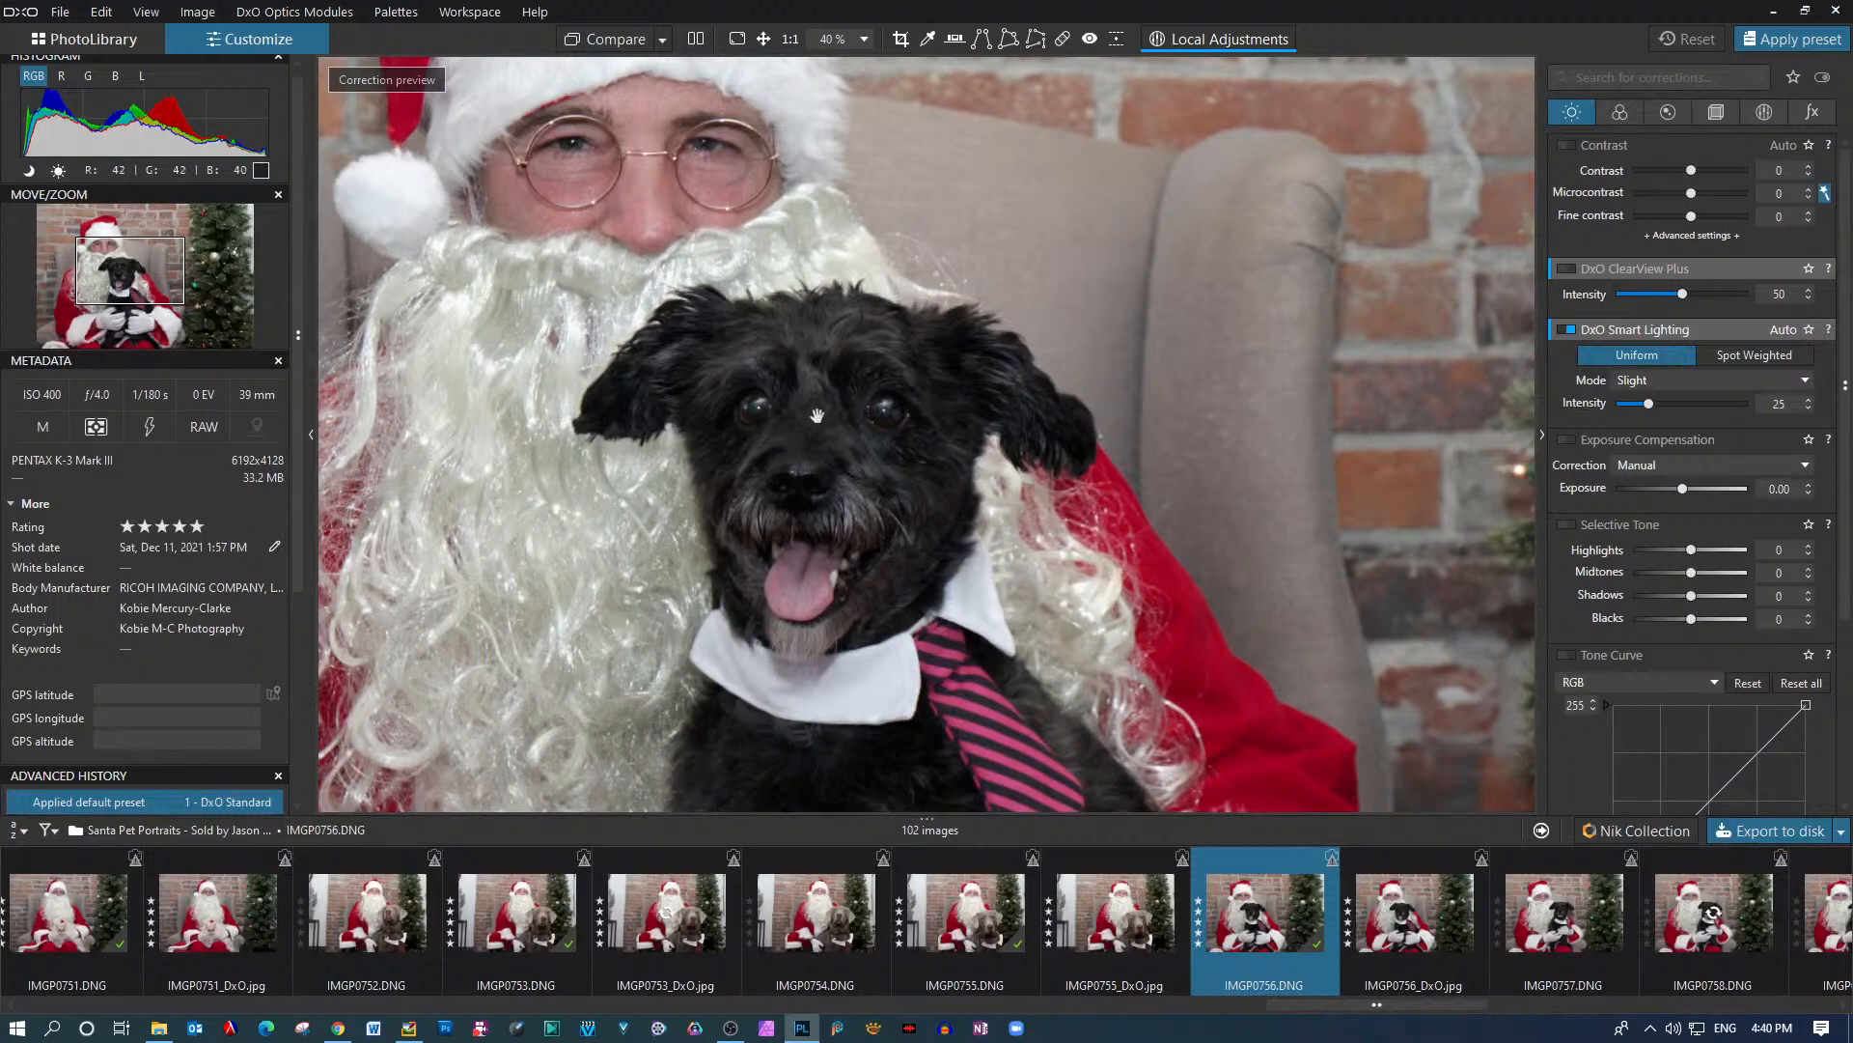
pyautogui.scroll(-2, 975, 630)
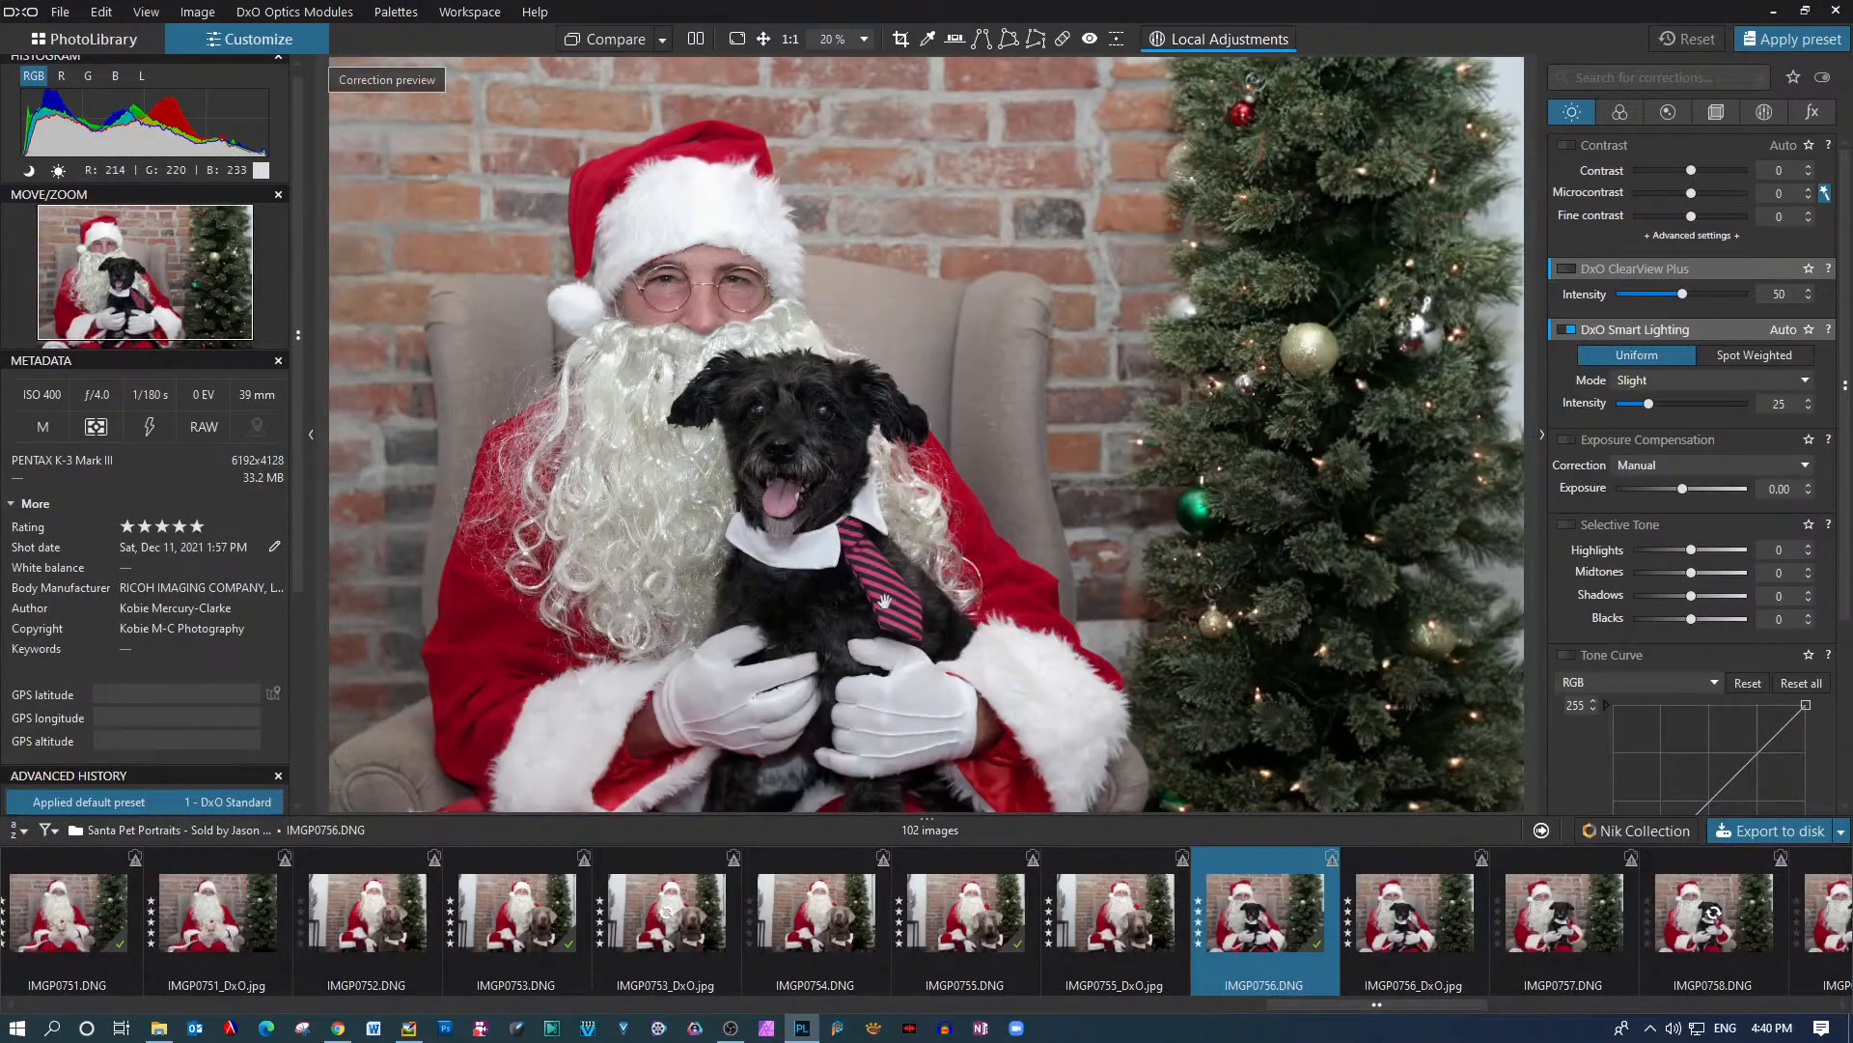
# View the exported IMGP0755_DxO.jpg, and compare the black dog's portraits IMGP0757.DNG and IMGP0759.DNG
pyautogui.click(1107, 933)
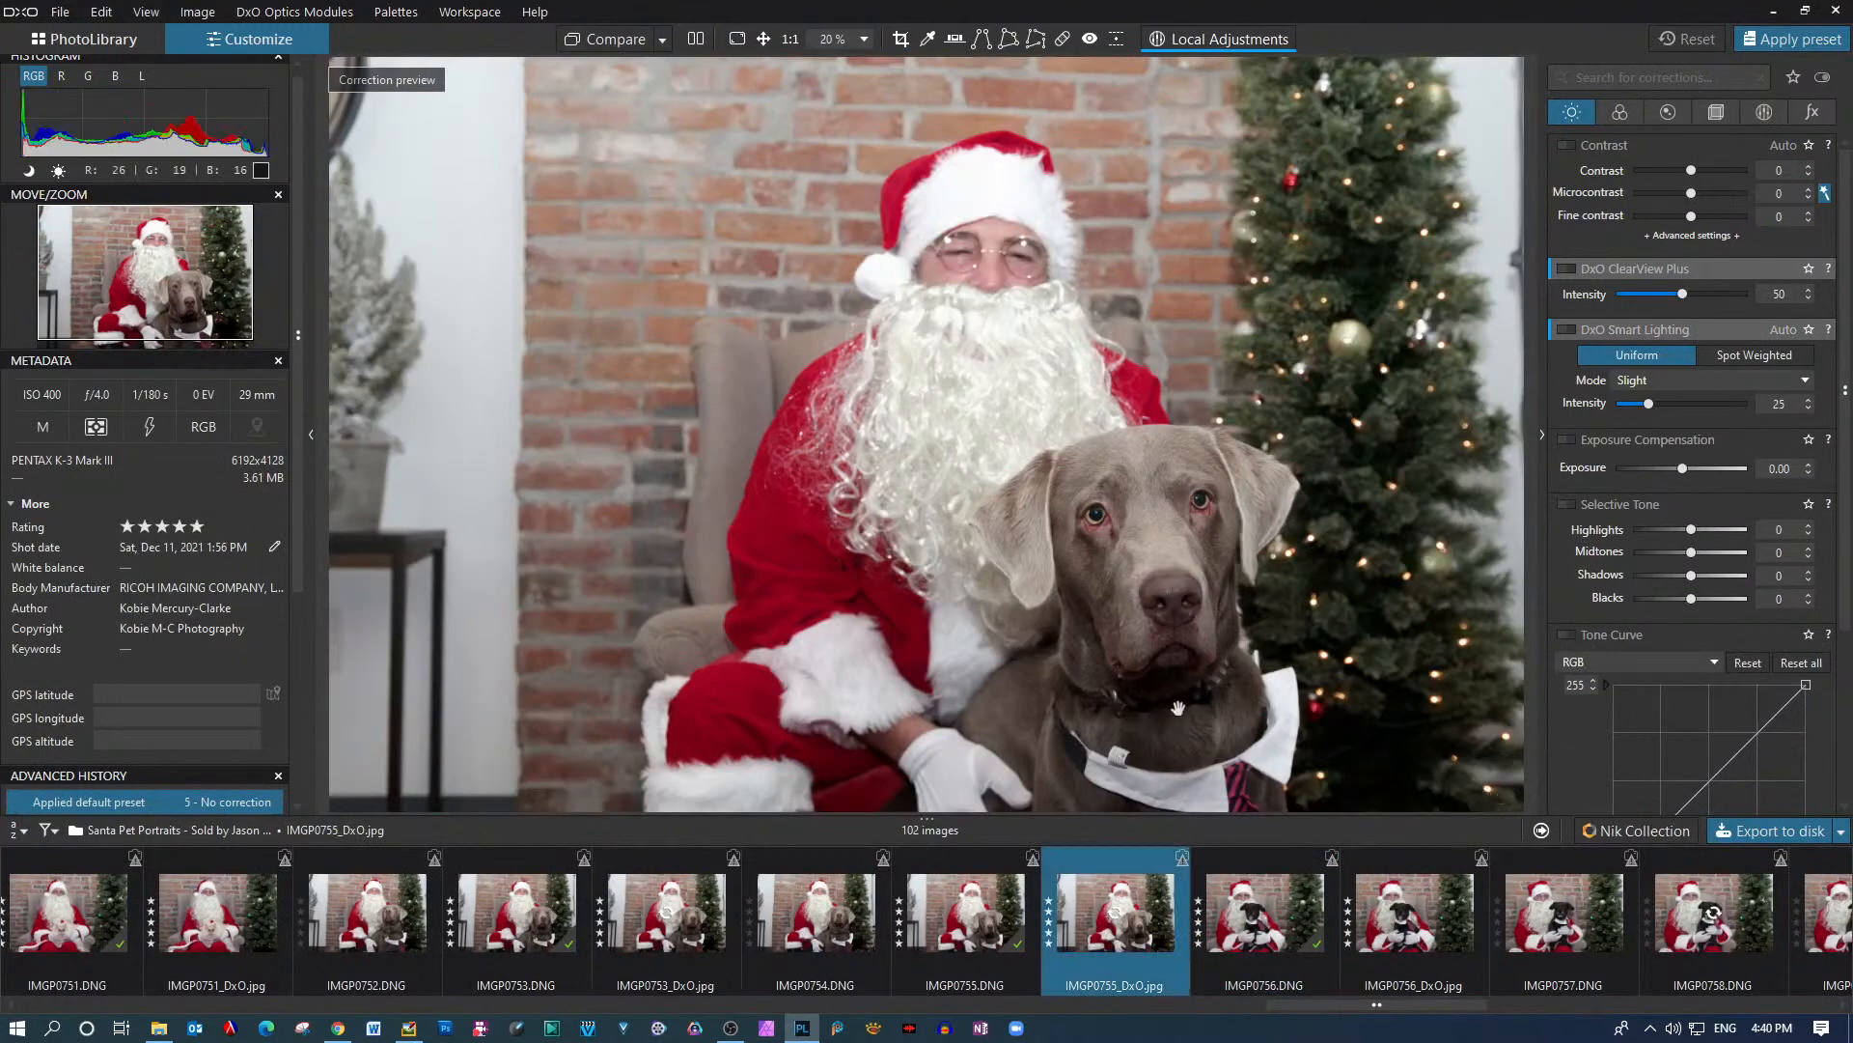
pyautogui.click(1571, 922)
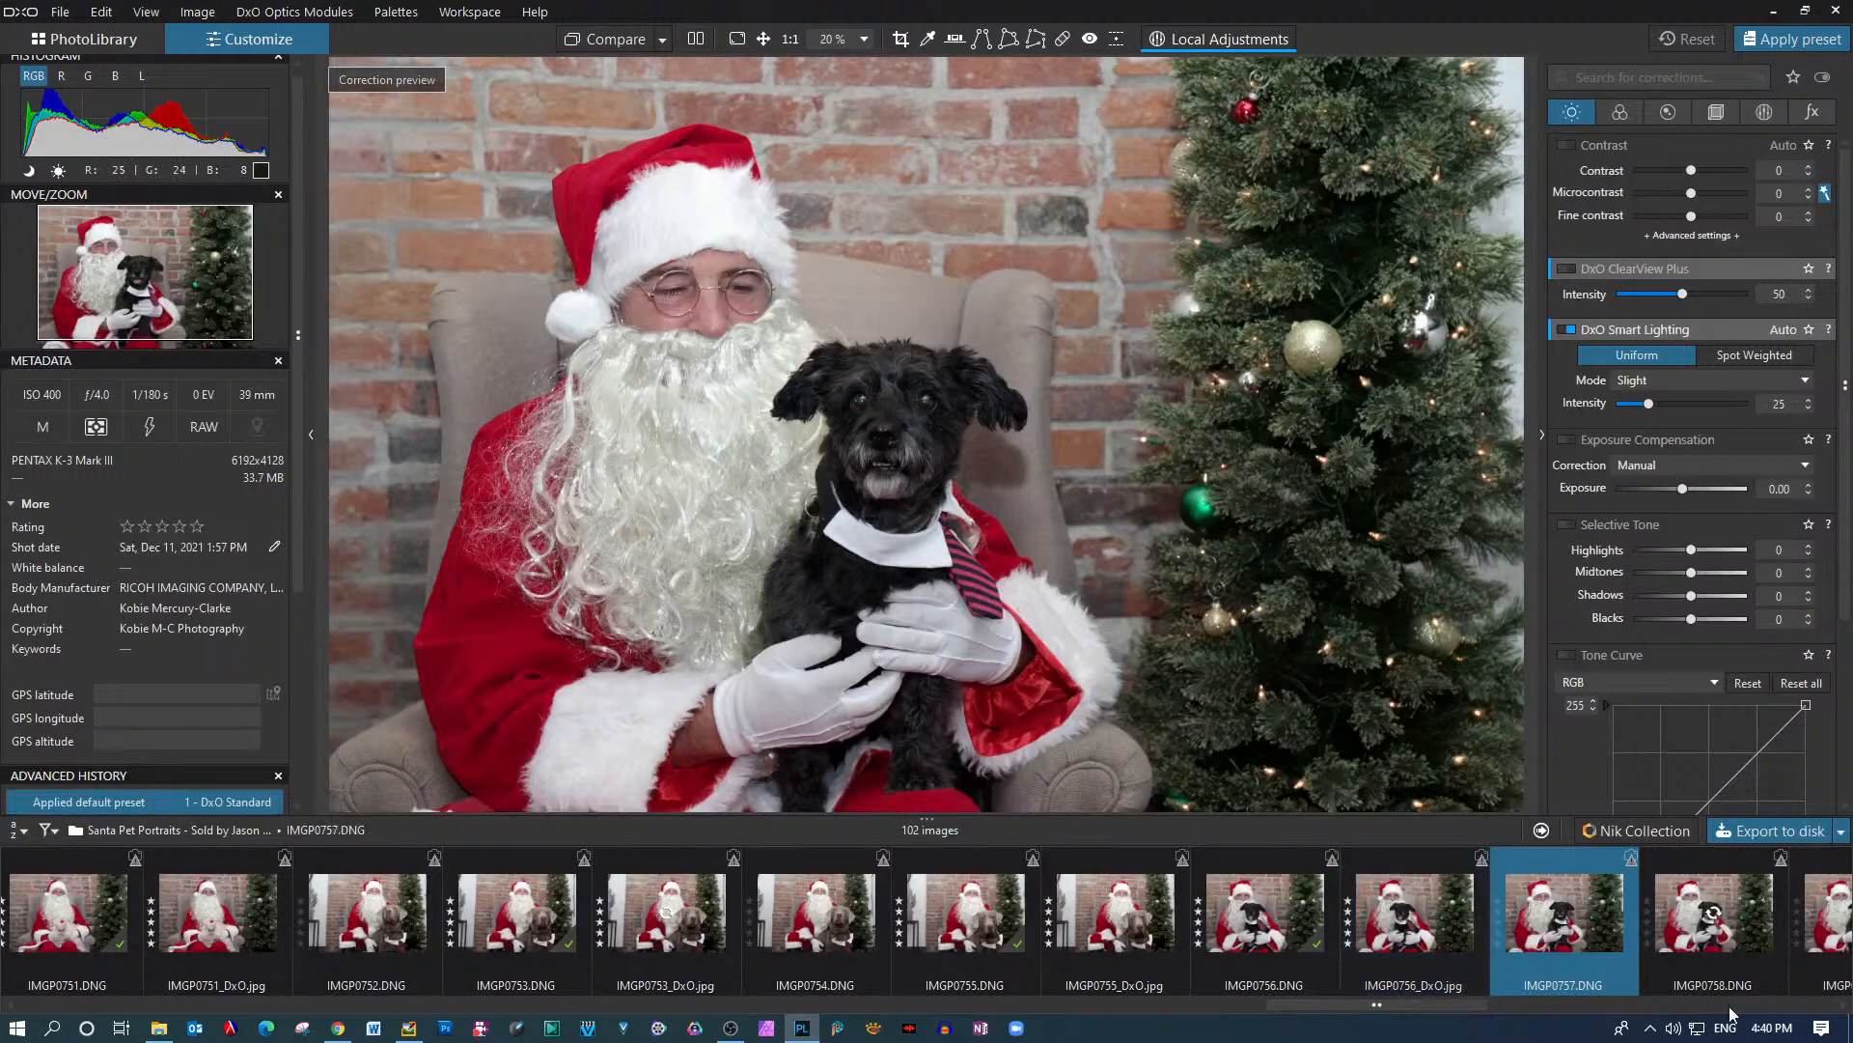
pyautogui.click(1787, 1010)
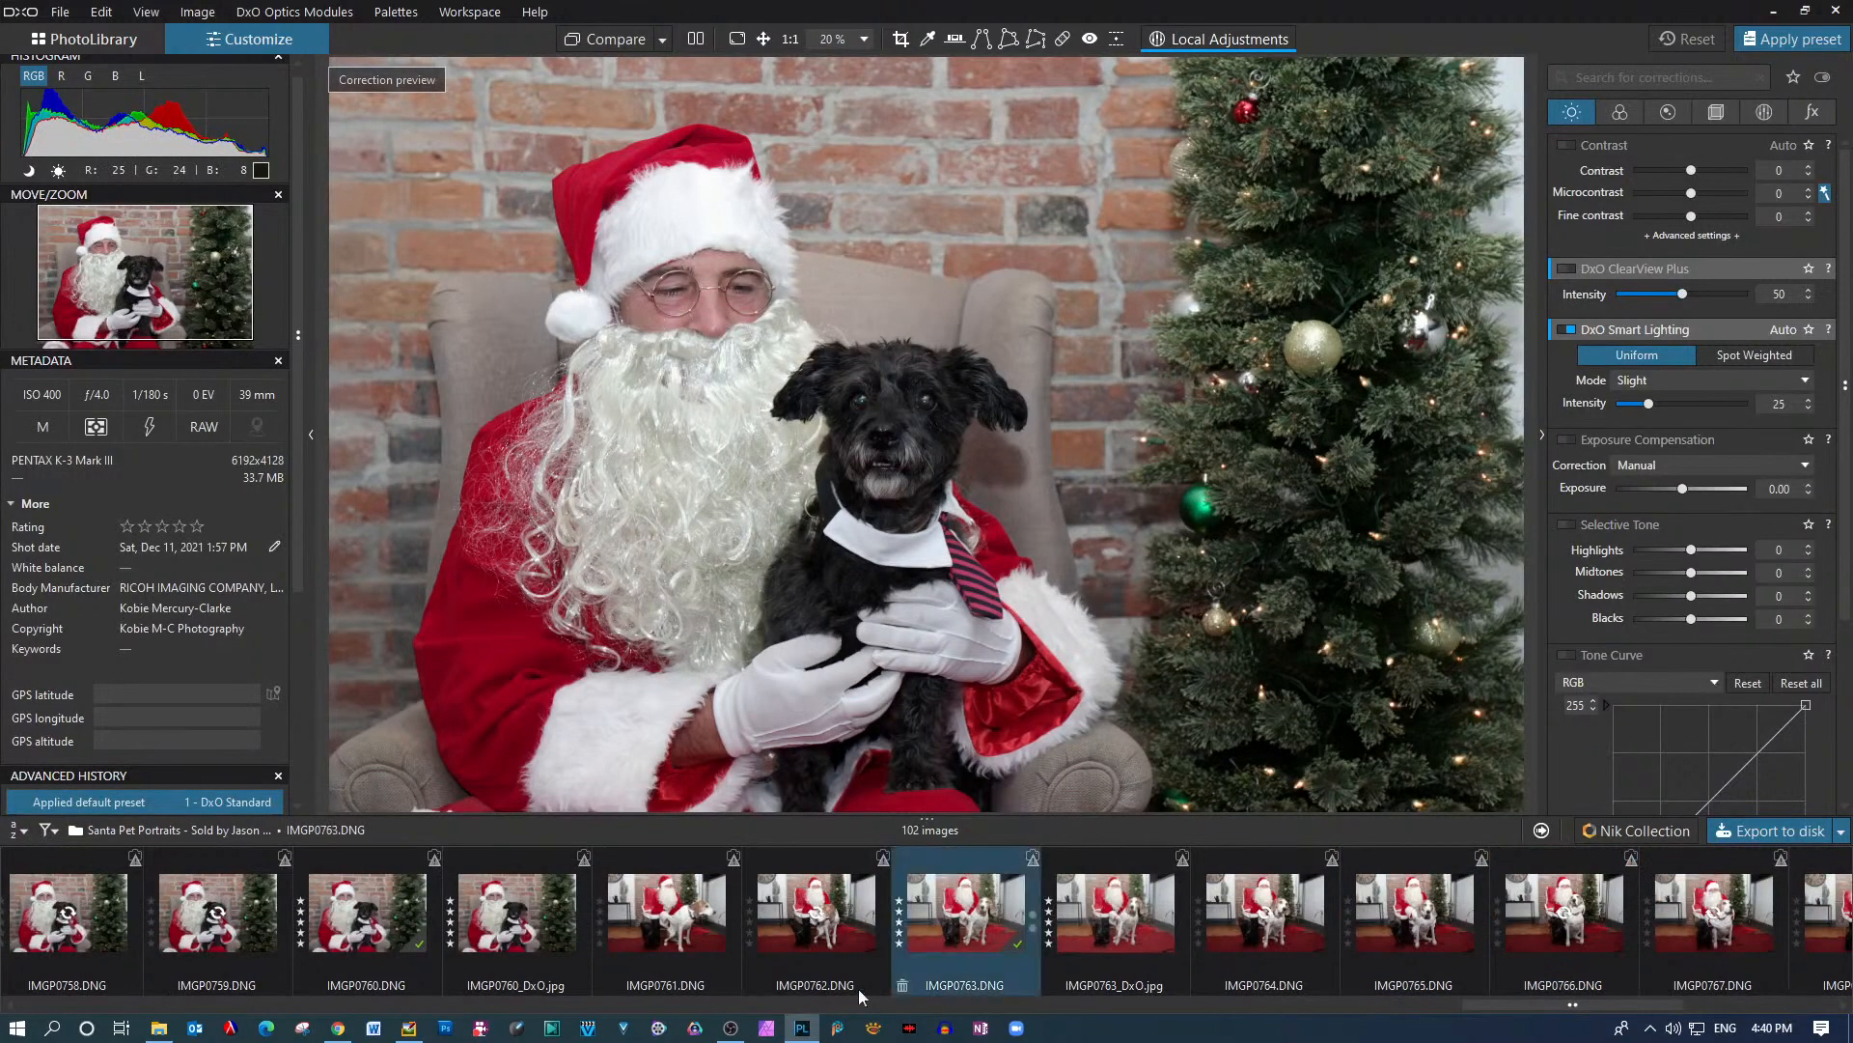
pyautogui.click(11, 1010)
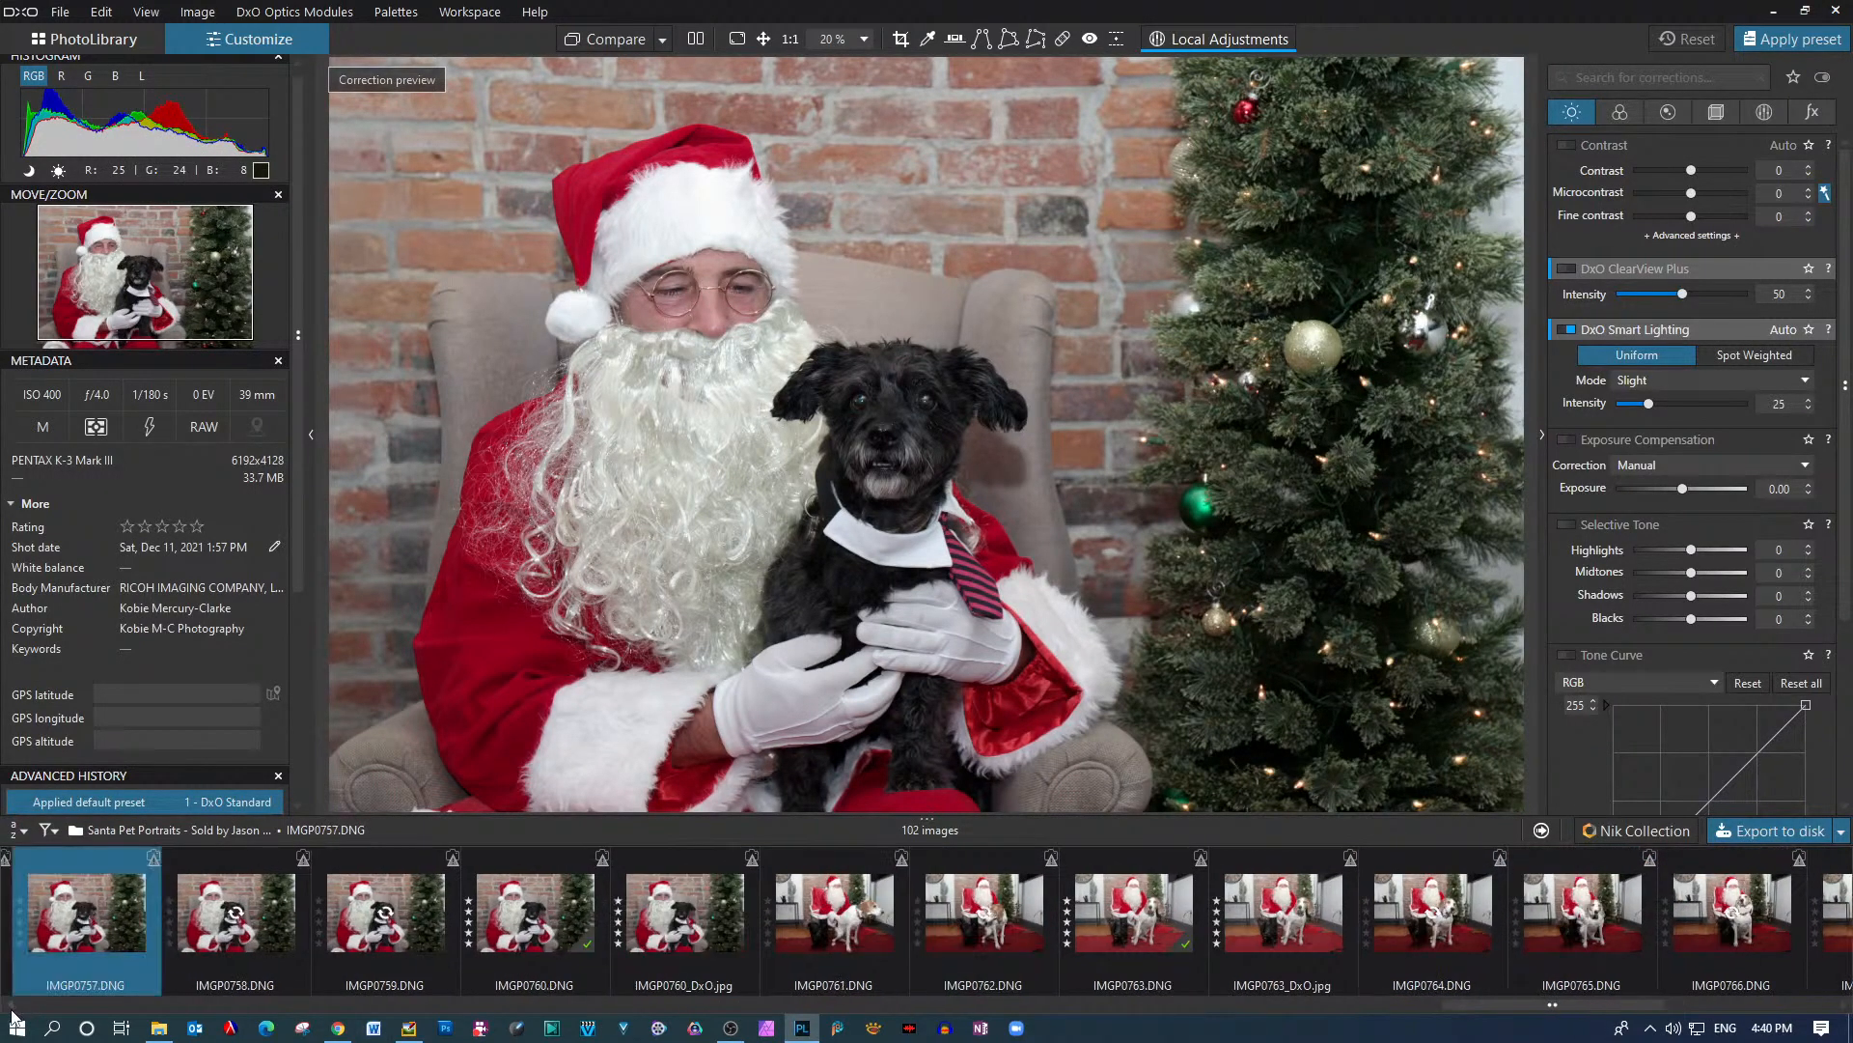
pyautogui.click(369, 911)
pyautogui.click(522, 912)
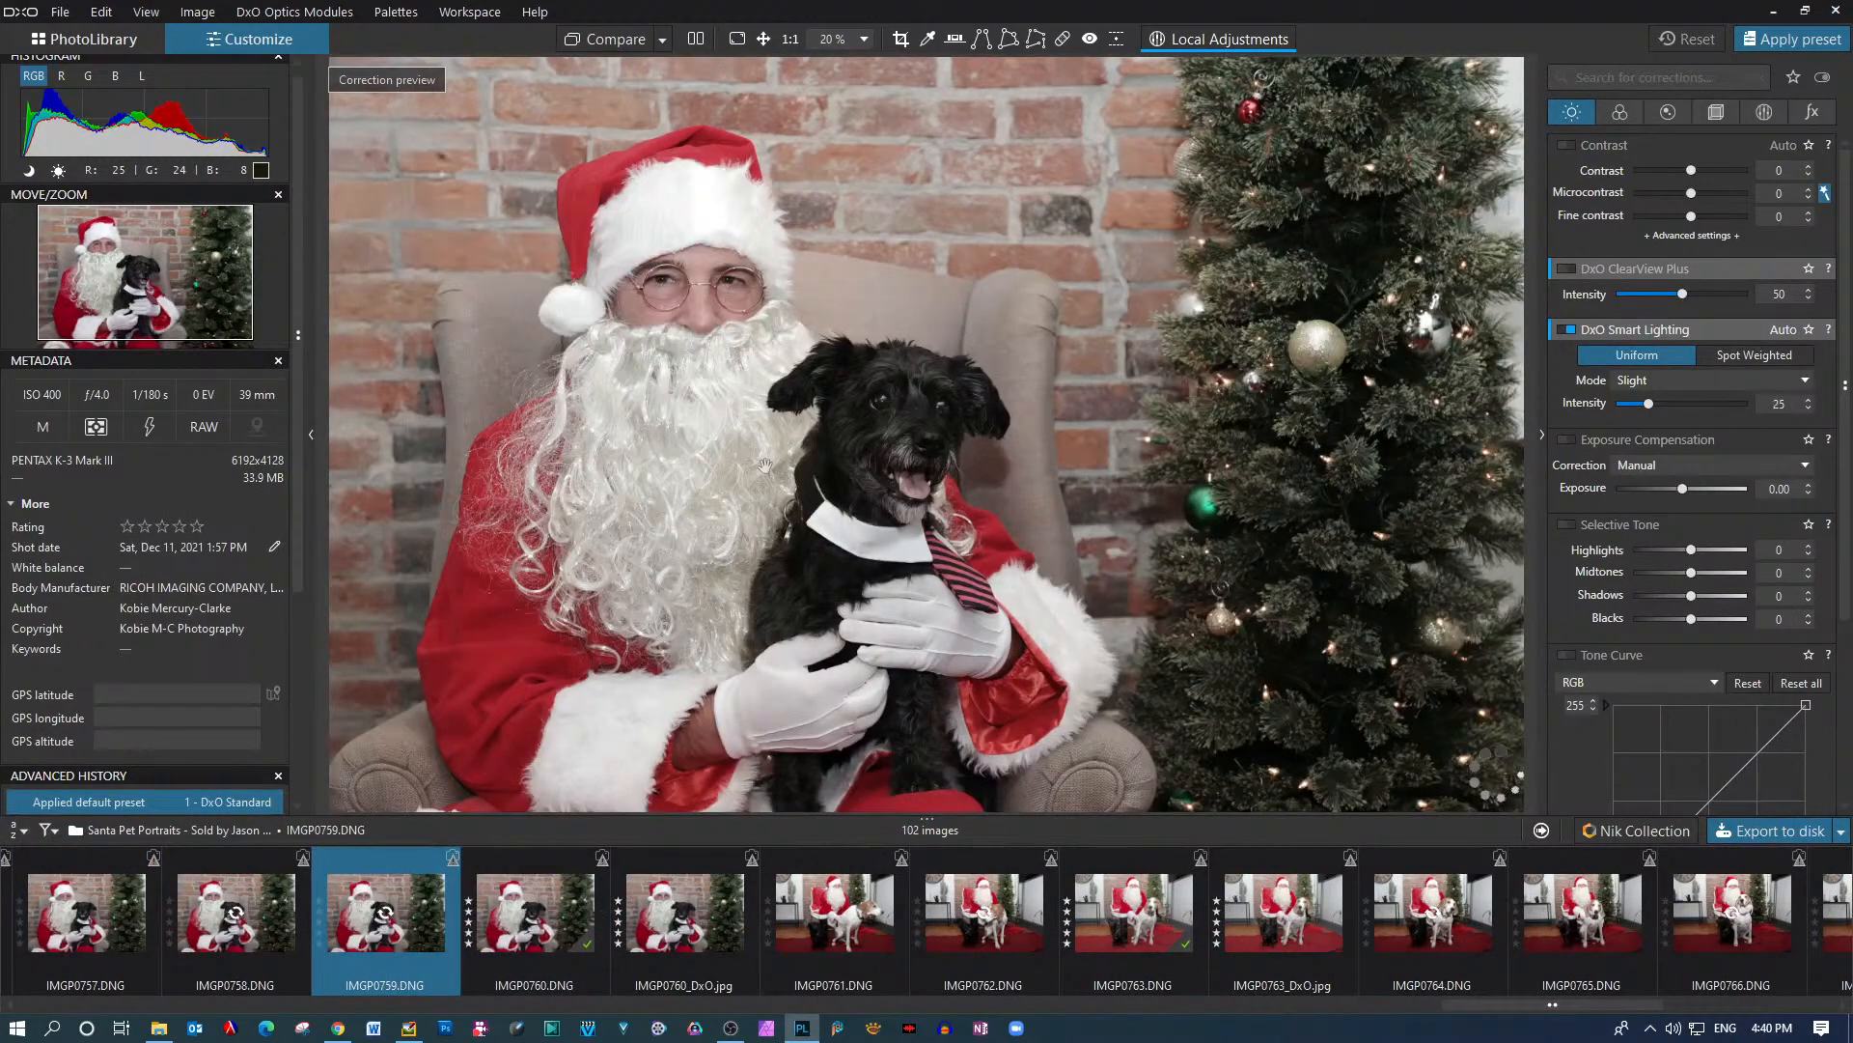
# Examine the black dog's face in IMGP0759.DNG up close, and check the full frame
pyautogui.scroll(2, 899, 391)
pyautogui.scroll(1, 900, 391)
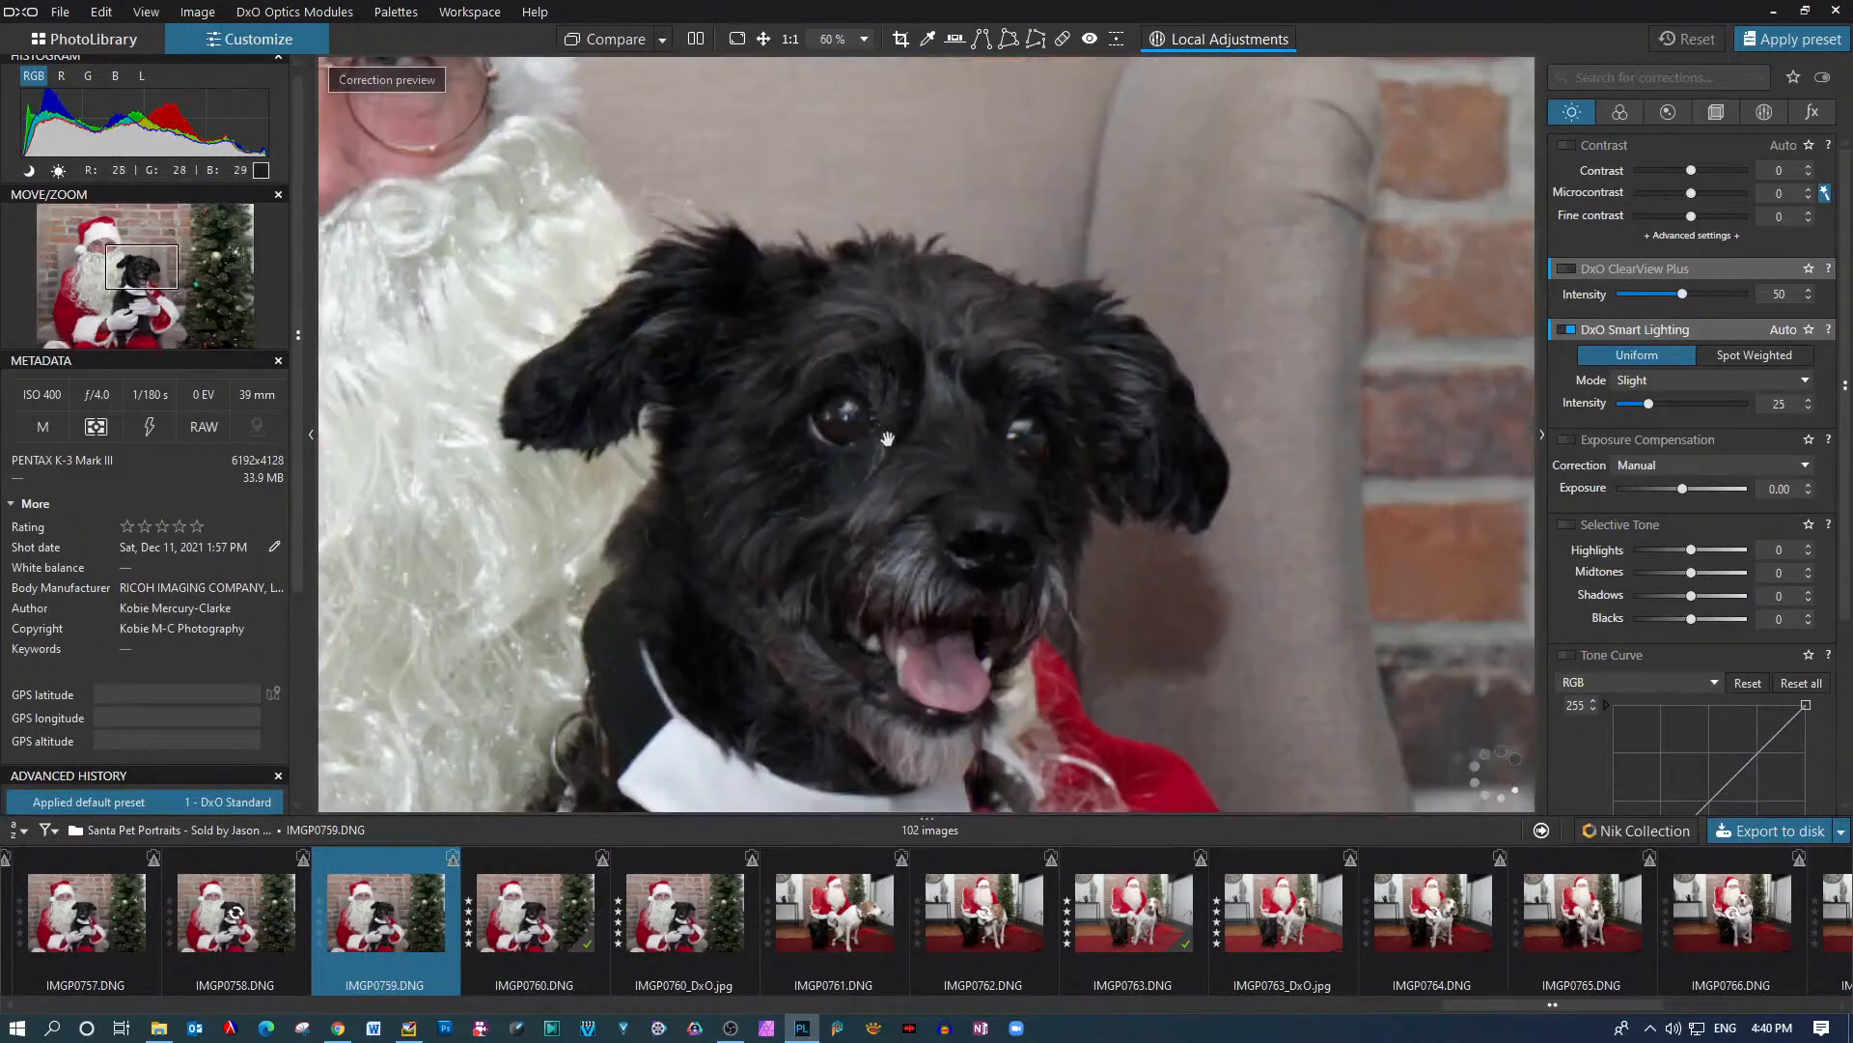
pyautogui.scroll(-3, 888, 456)
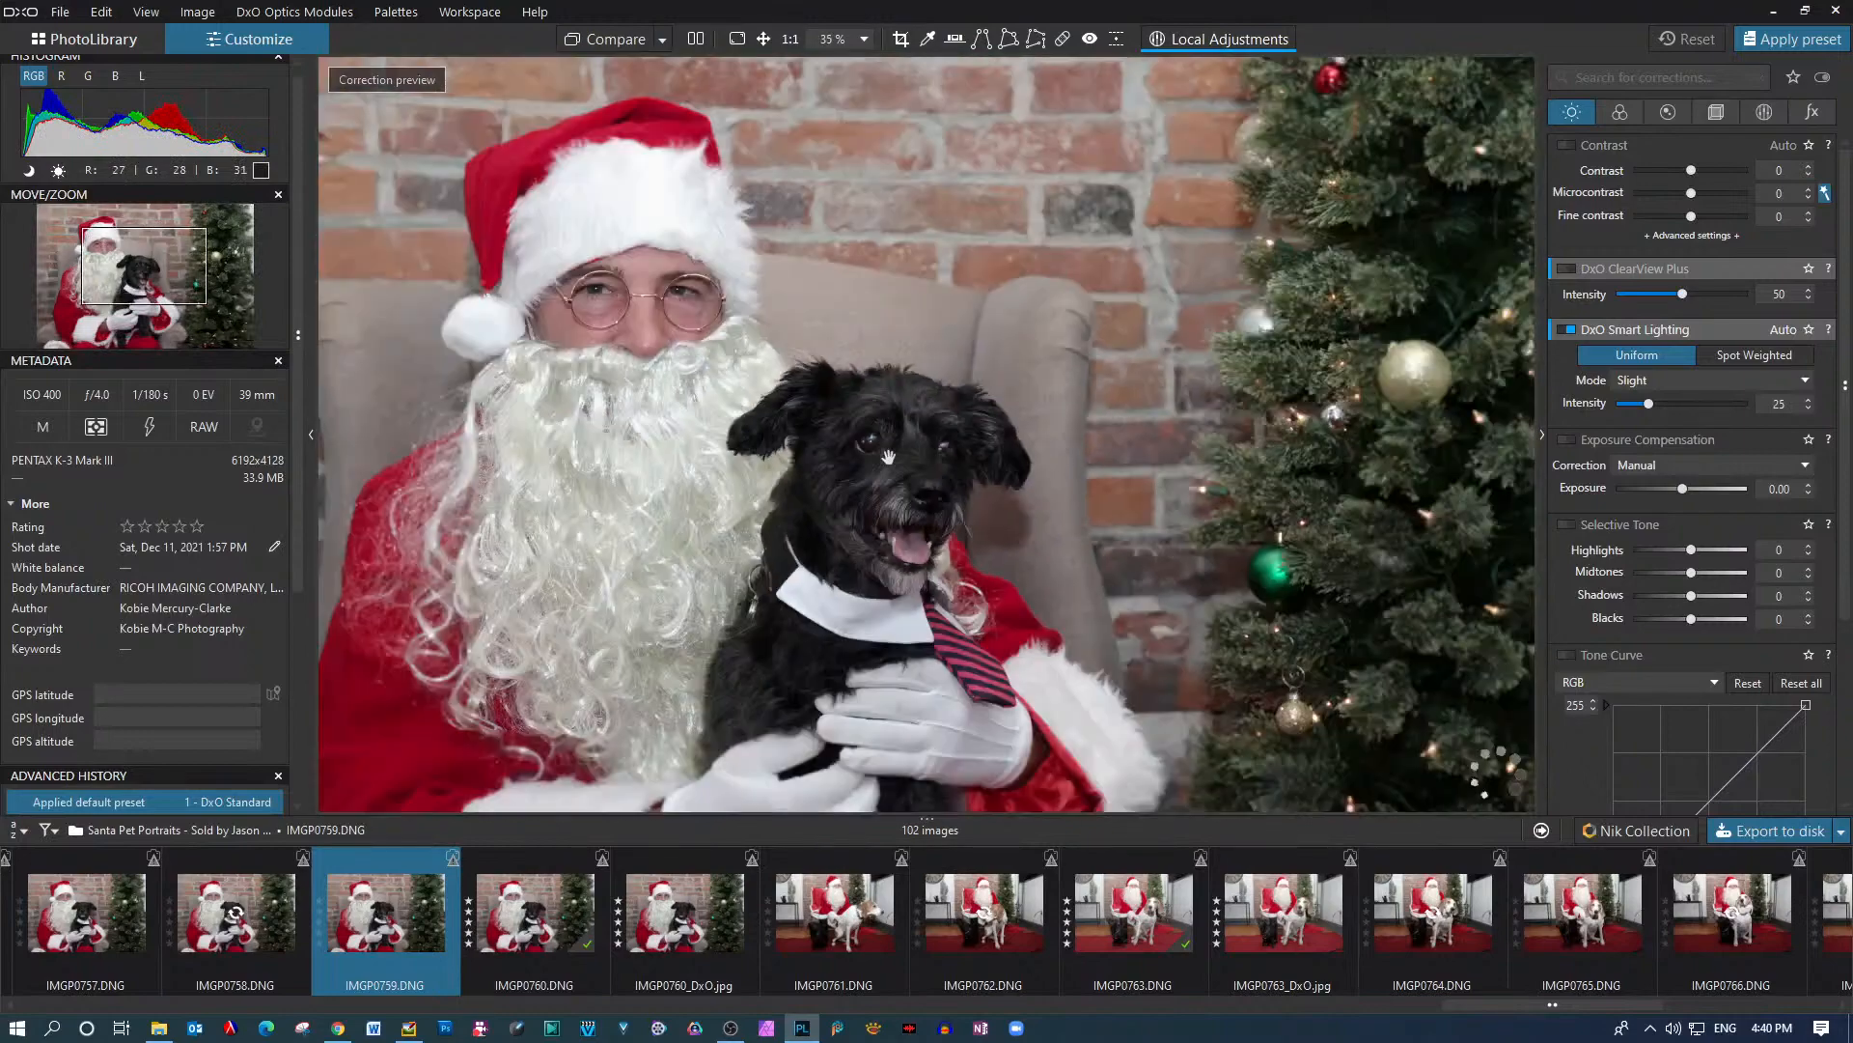
pyautogui.scroll(-1, 888, 455)
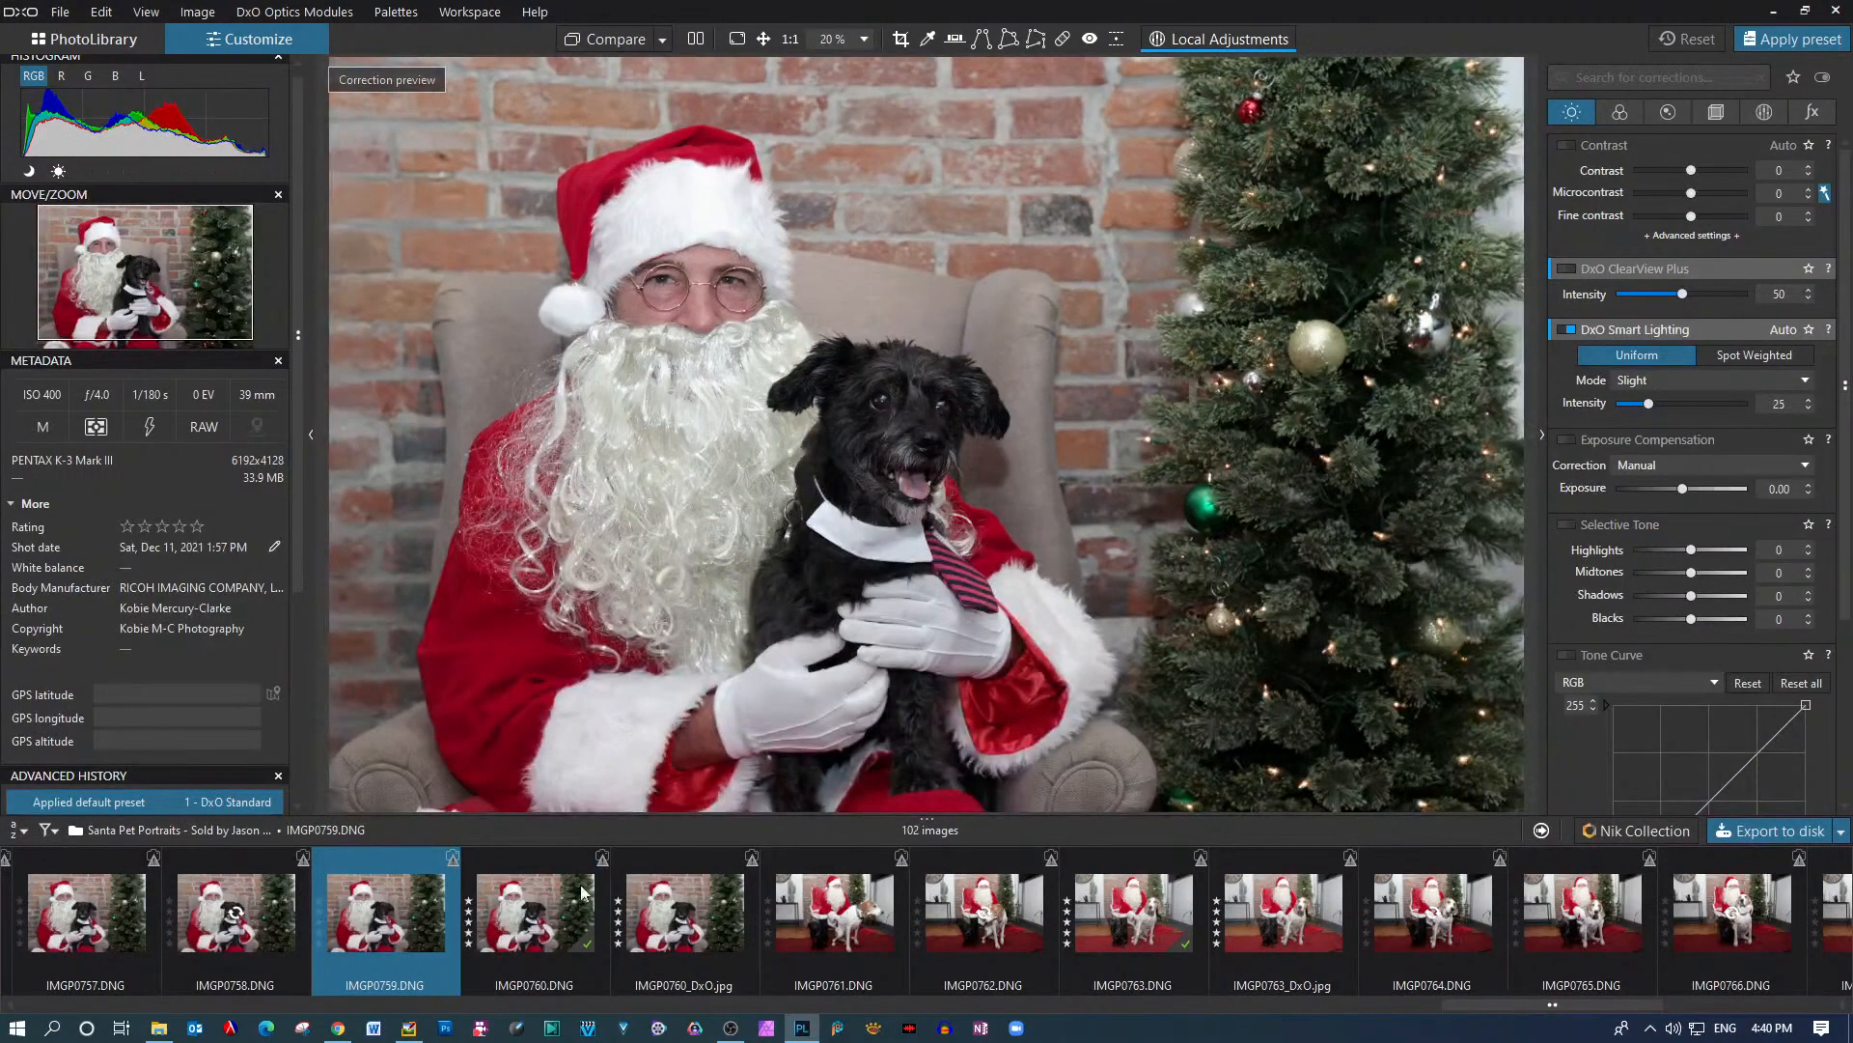
# Compare IMGP0760.DNG with IMGP0759.DNG, and inspect the black dog's face in IMGP0760.DNG at 45%
pyautogui.click(516, 919)
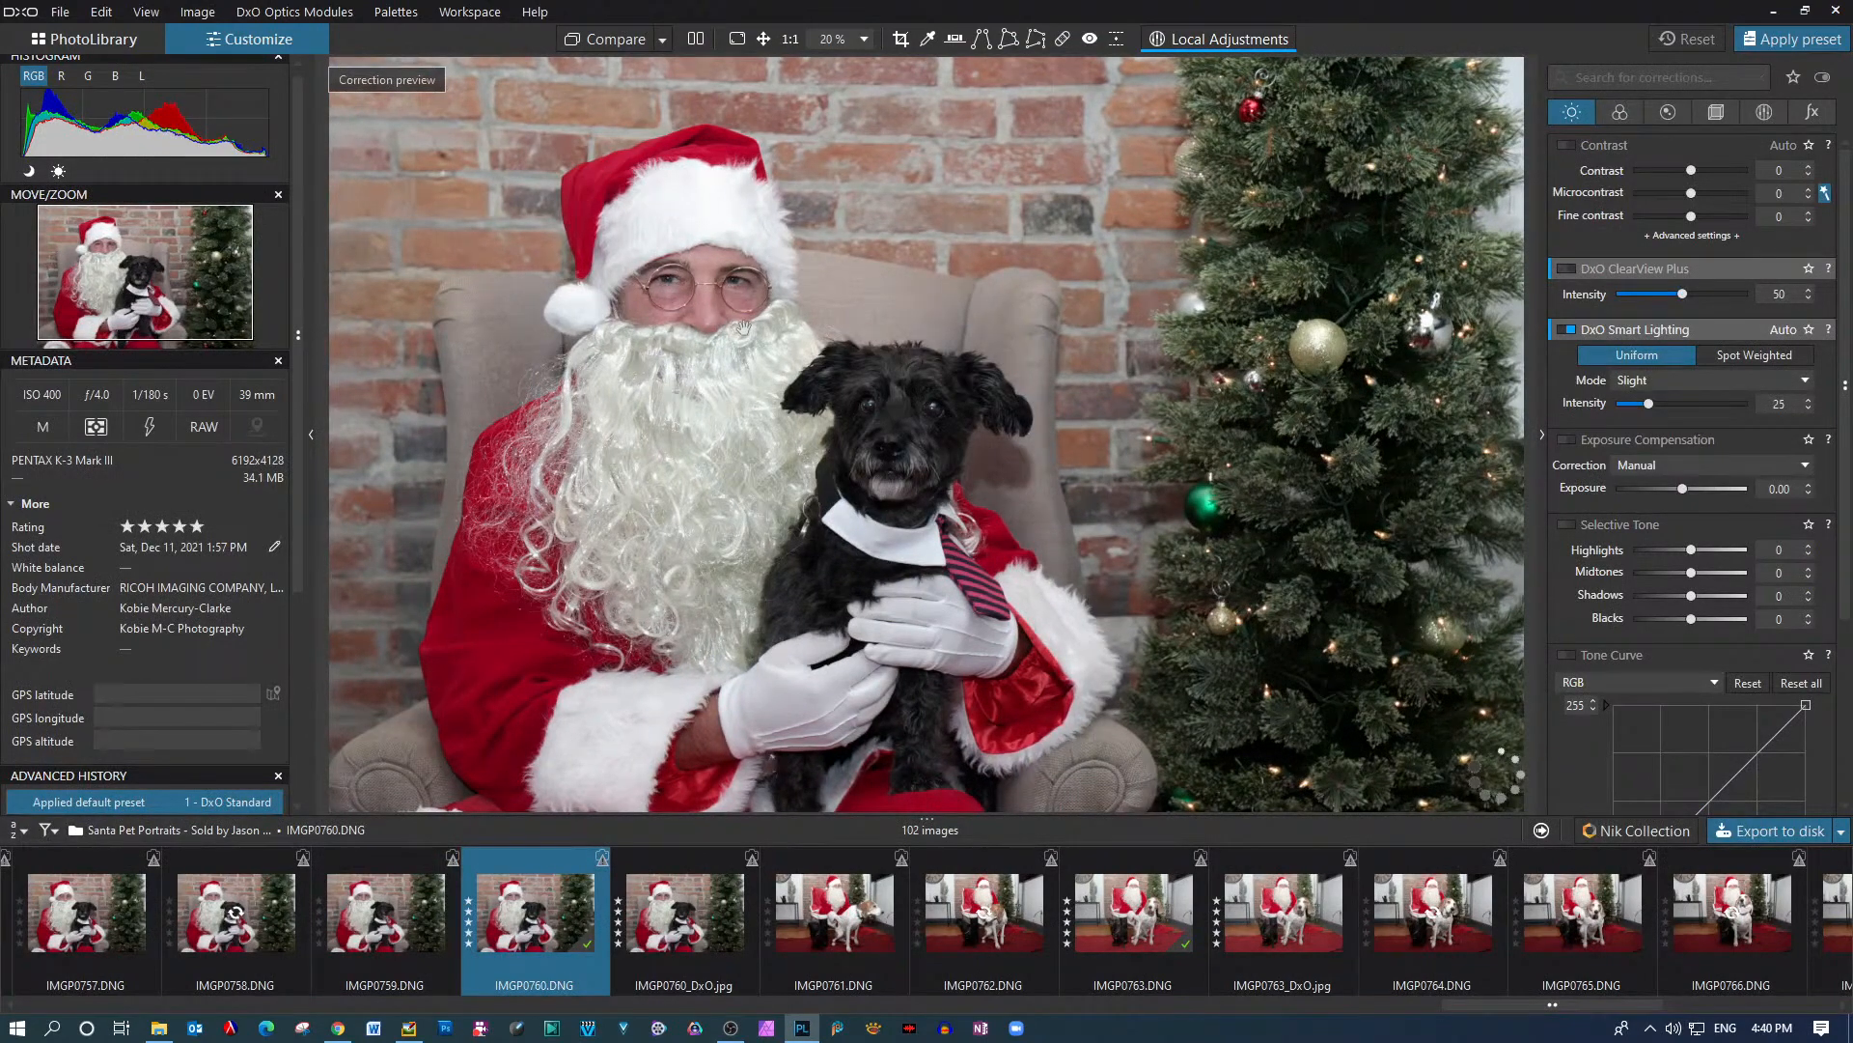
pyautogui.click(379, 920)
pyautogui.click(541, 909)
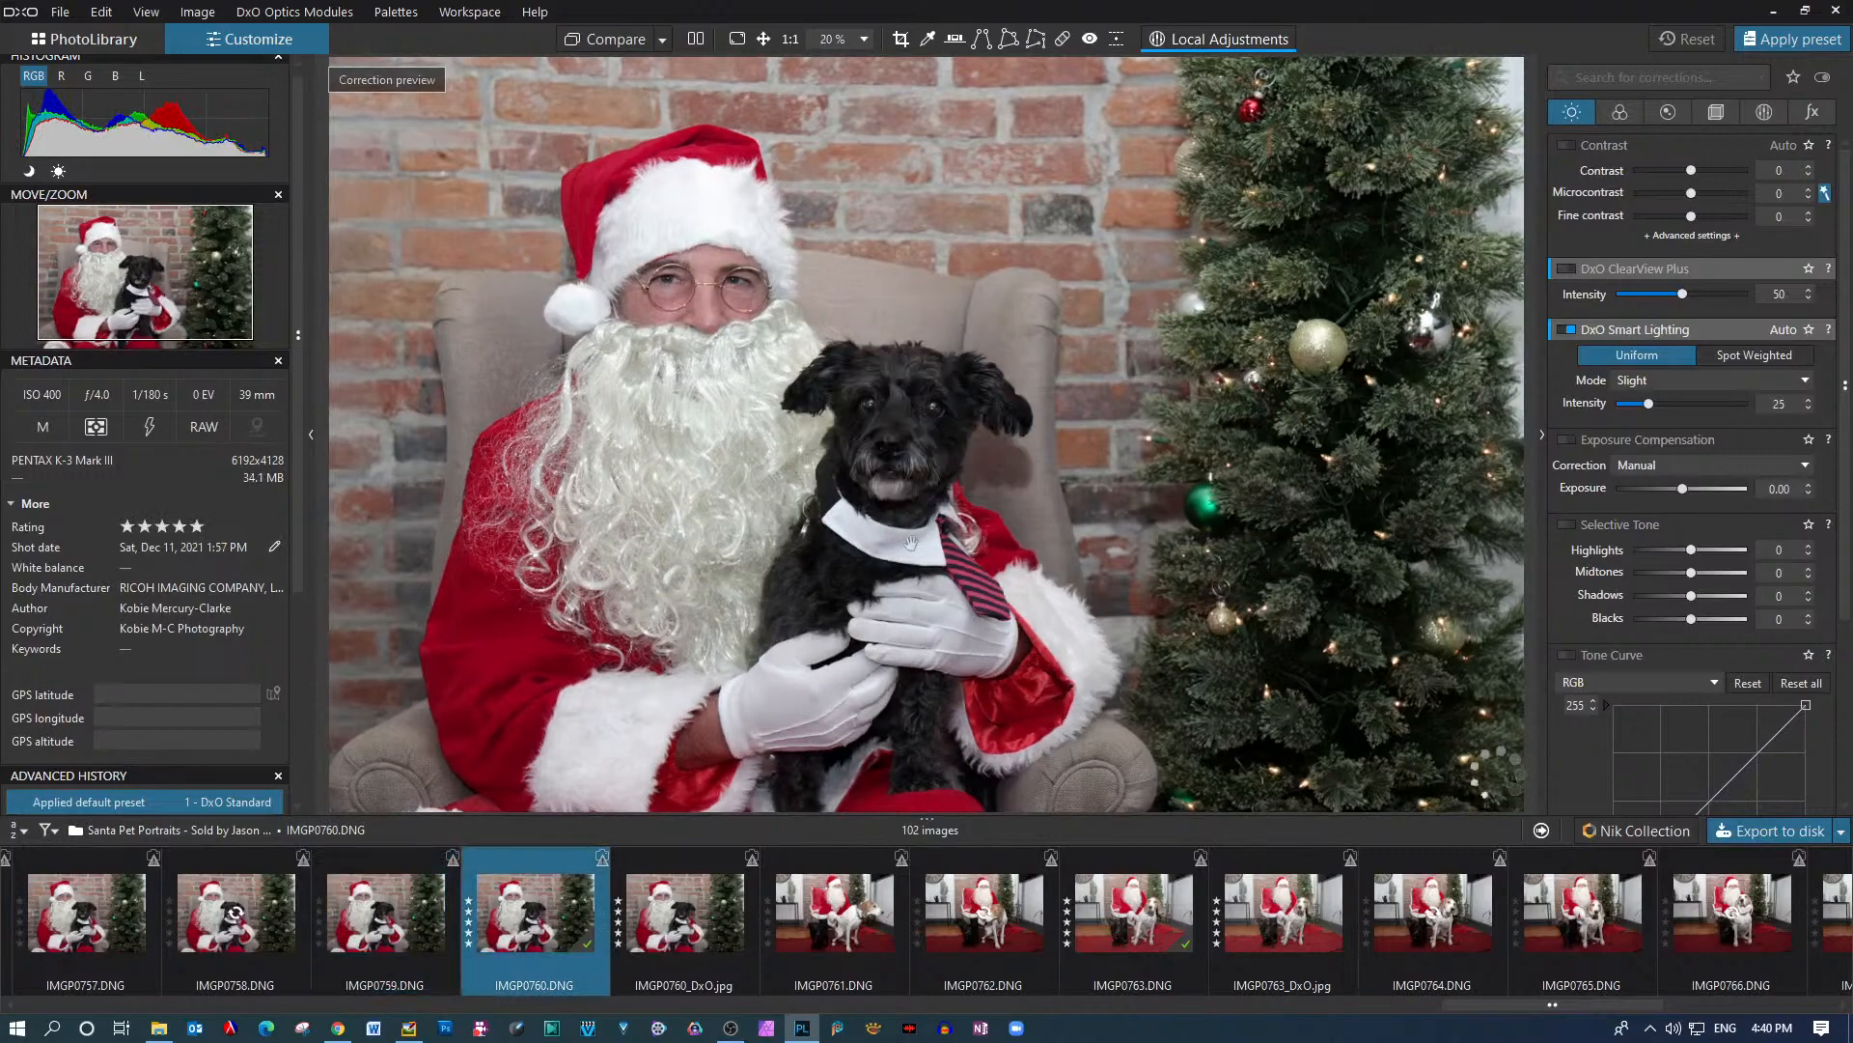
pyautogui.scroll(3, 915, 417)
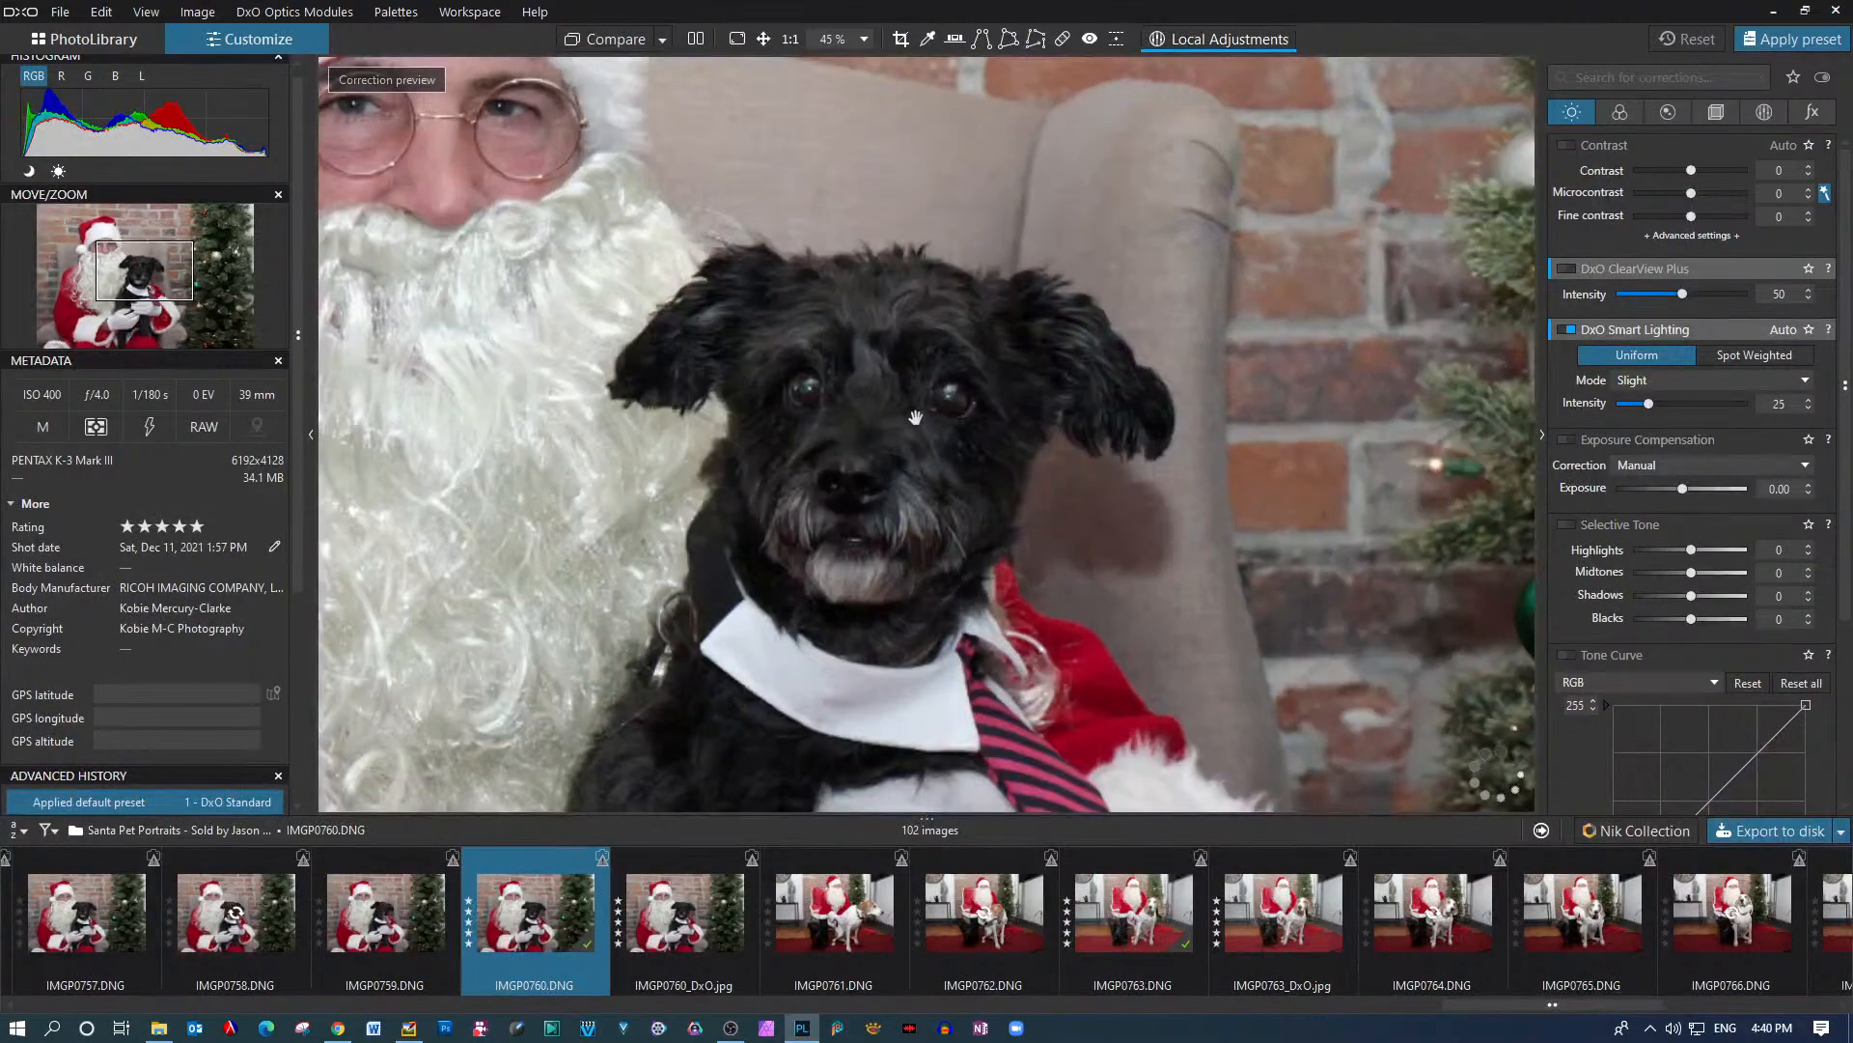
pyautogui.scroll(-3, 915, 417)
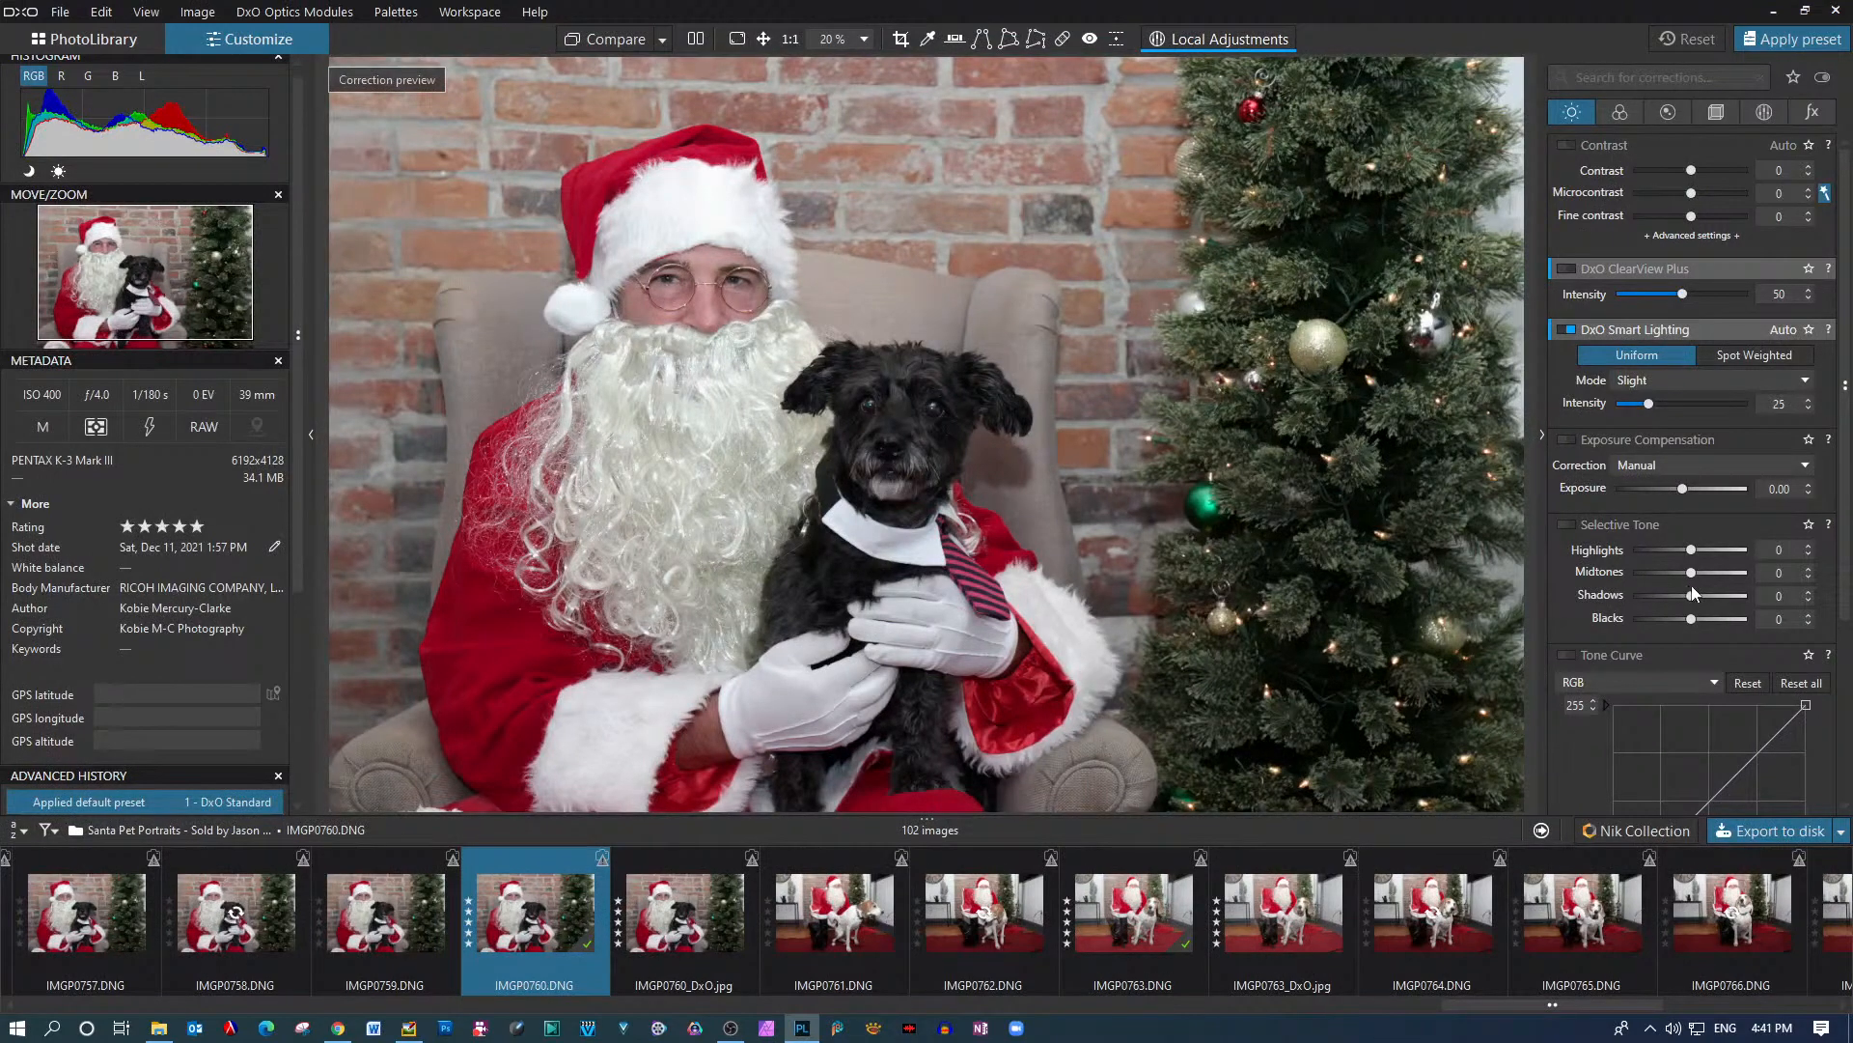
# Set Selective Tone Shadows to 16 for IMGP0760.DNG, and add two tone curve points in the darker range to lift the dog's fur
pyautogui.moveTo(1692, 596); pyautogui.dragTo(1702, 596)
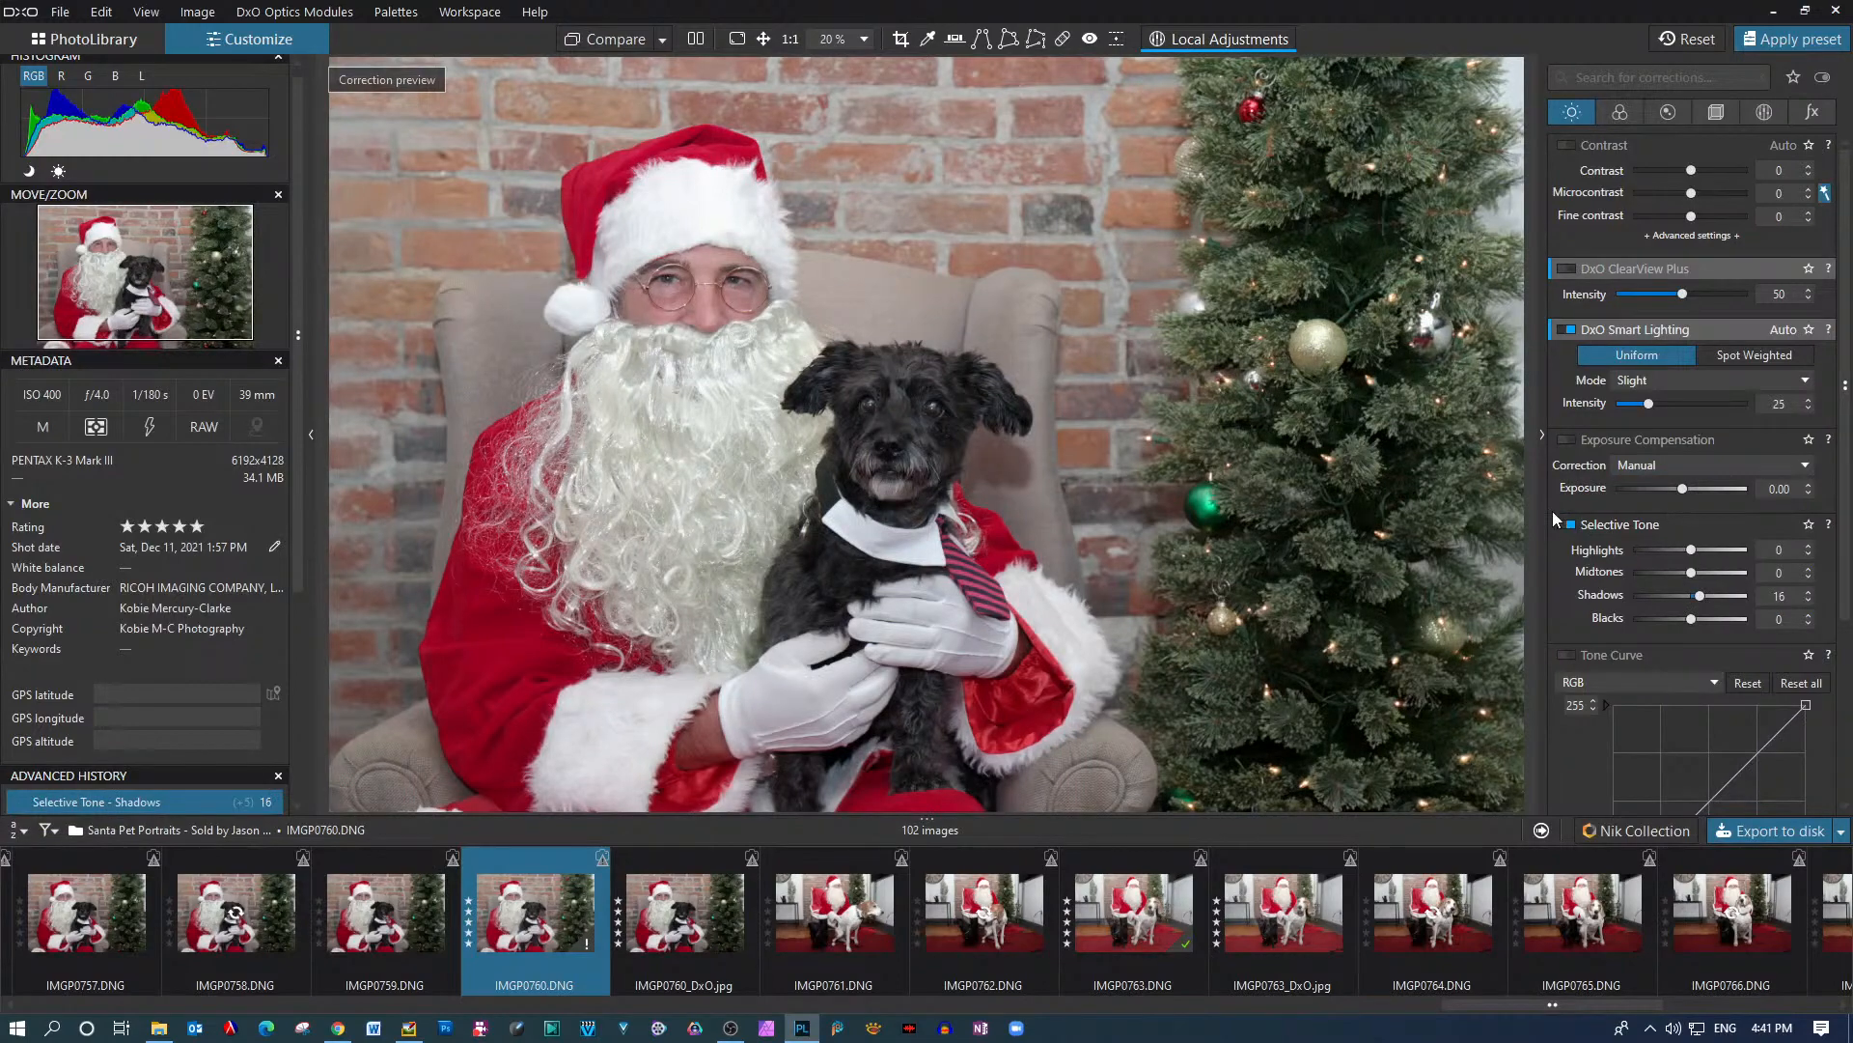
pyautogui.scroll(-3, 1552, 511)
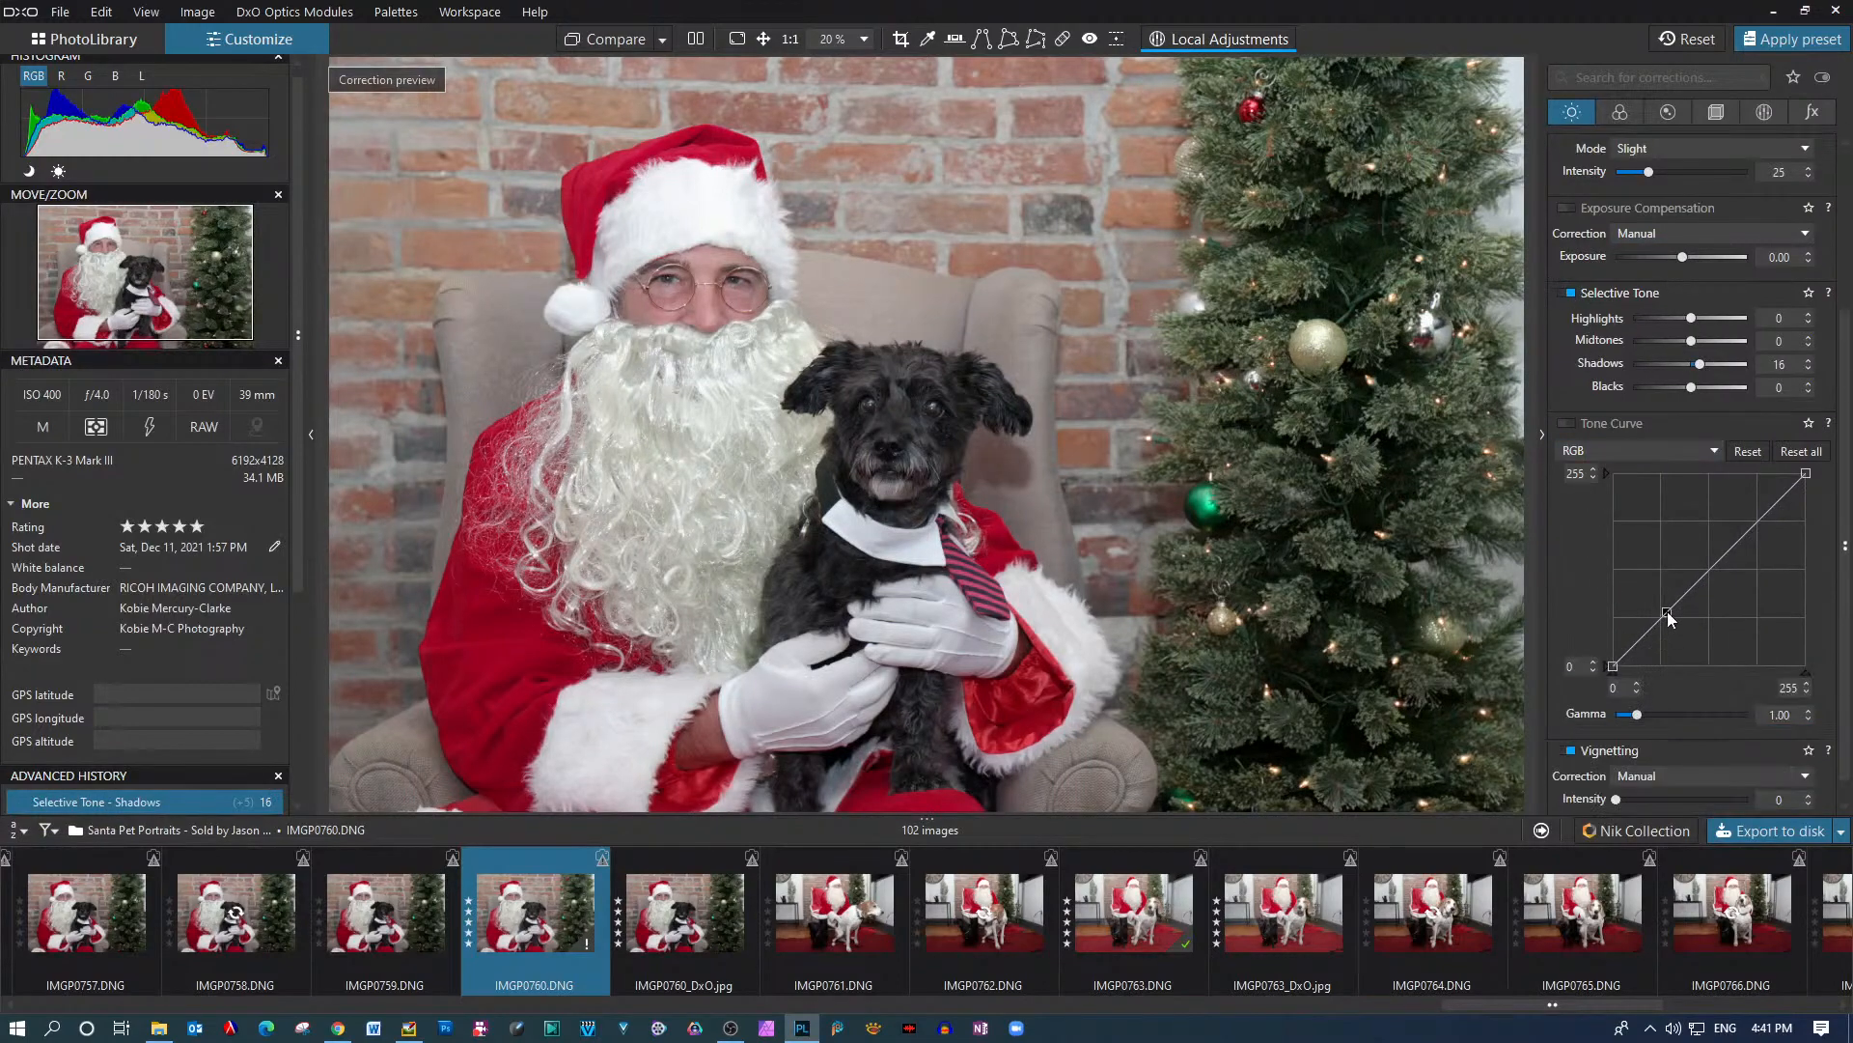
pyautogui.click(1666, 611)
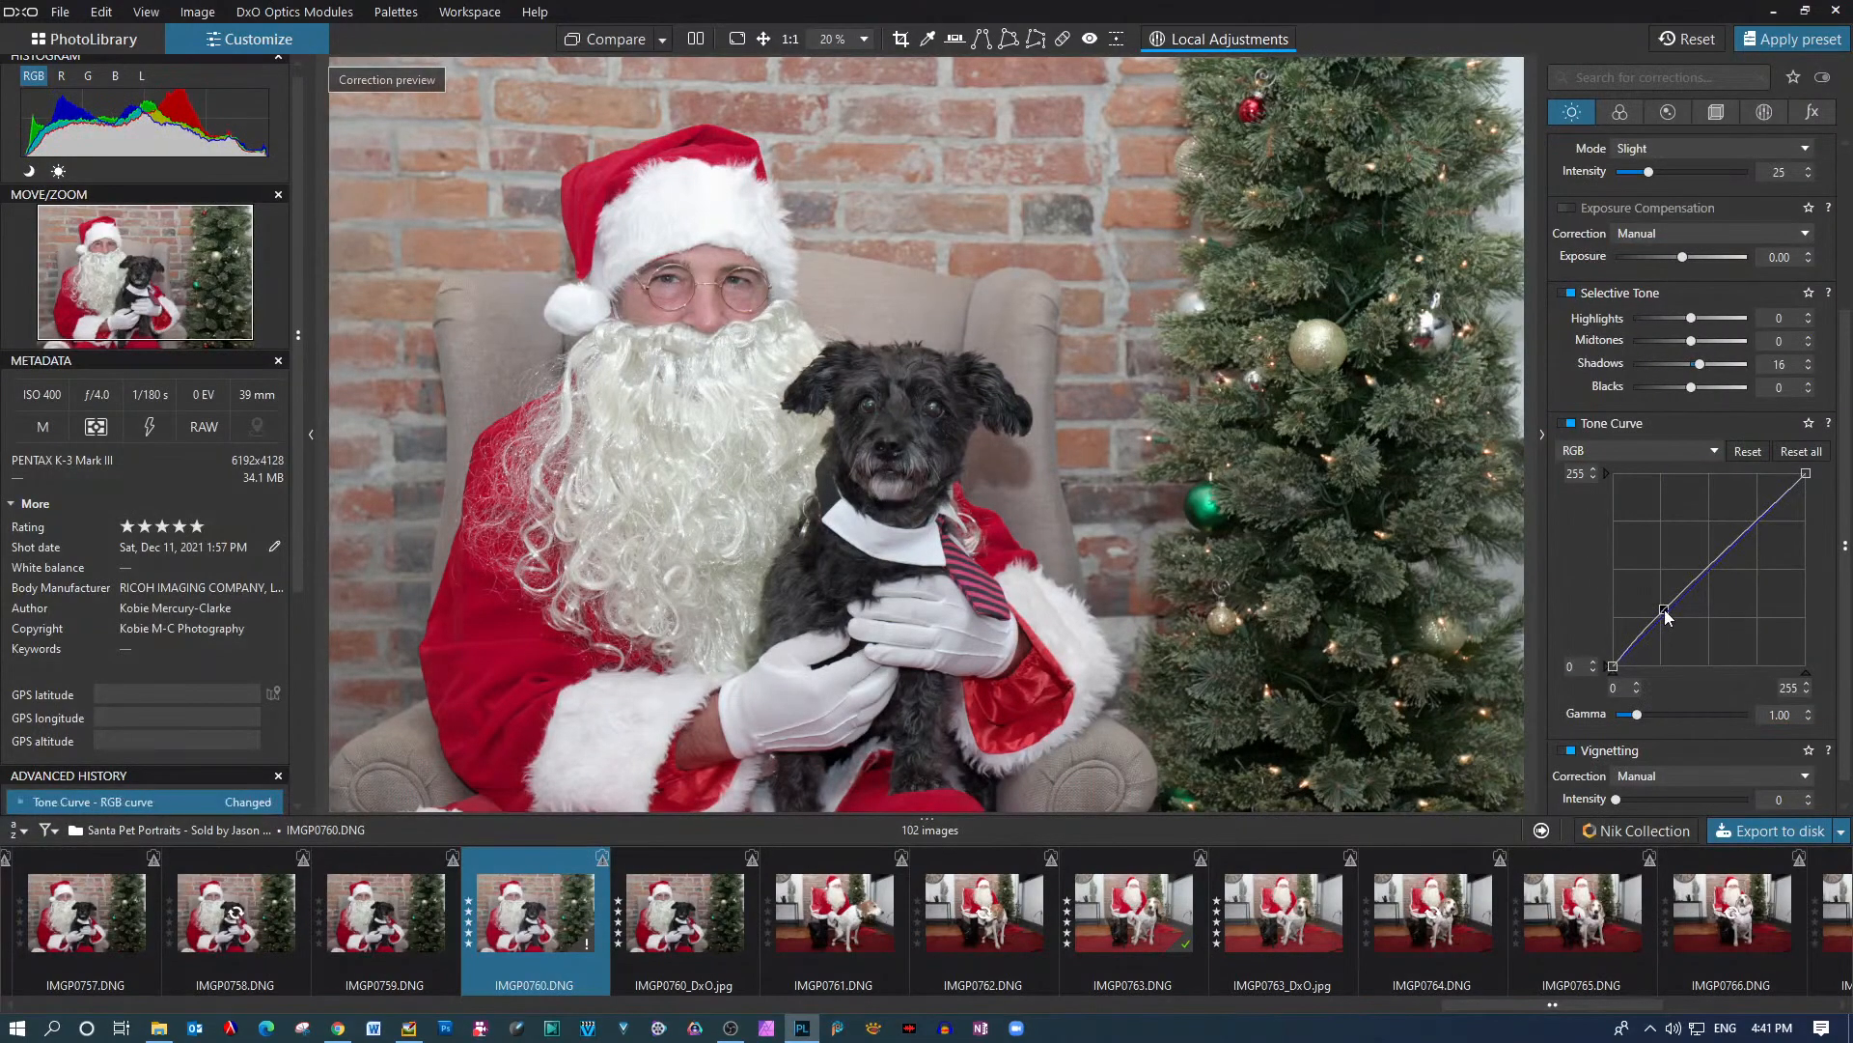
pyautogui.click(1635, 639)
pyautogui.moveTo(1635, 639); pyautogui.dragTo(1637, 642)
# Compare the portrait side by side with its uncorrected version, and lower both tone curve points slightly
pyautogui.click(694, 40)
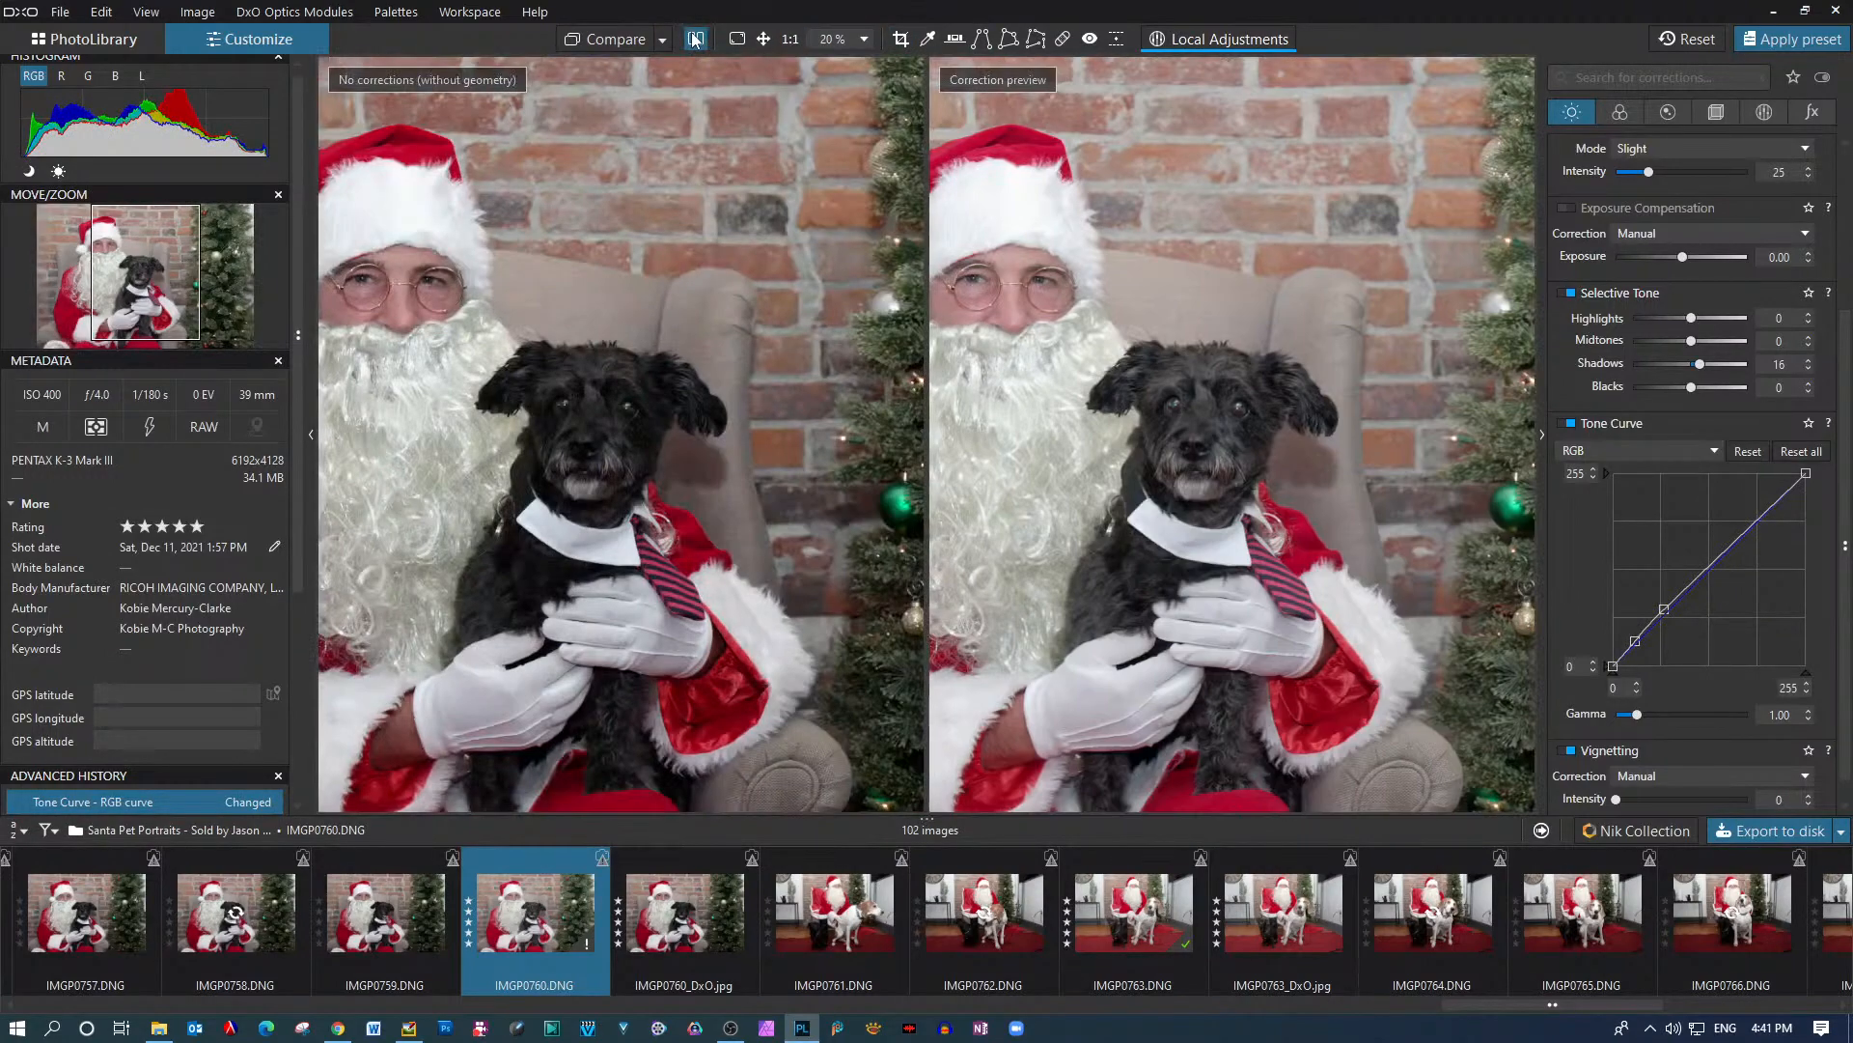
pyautogui.click(694, 39)
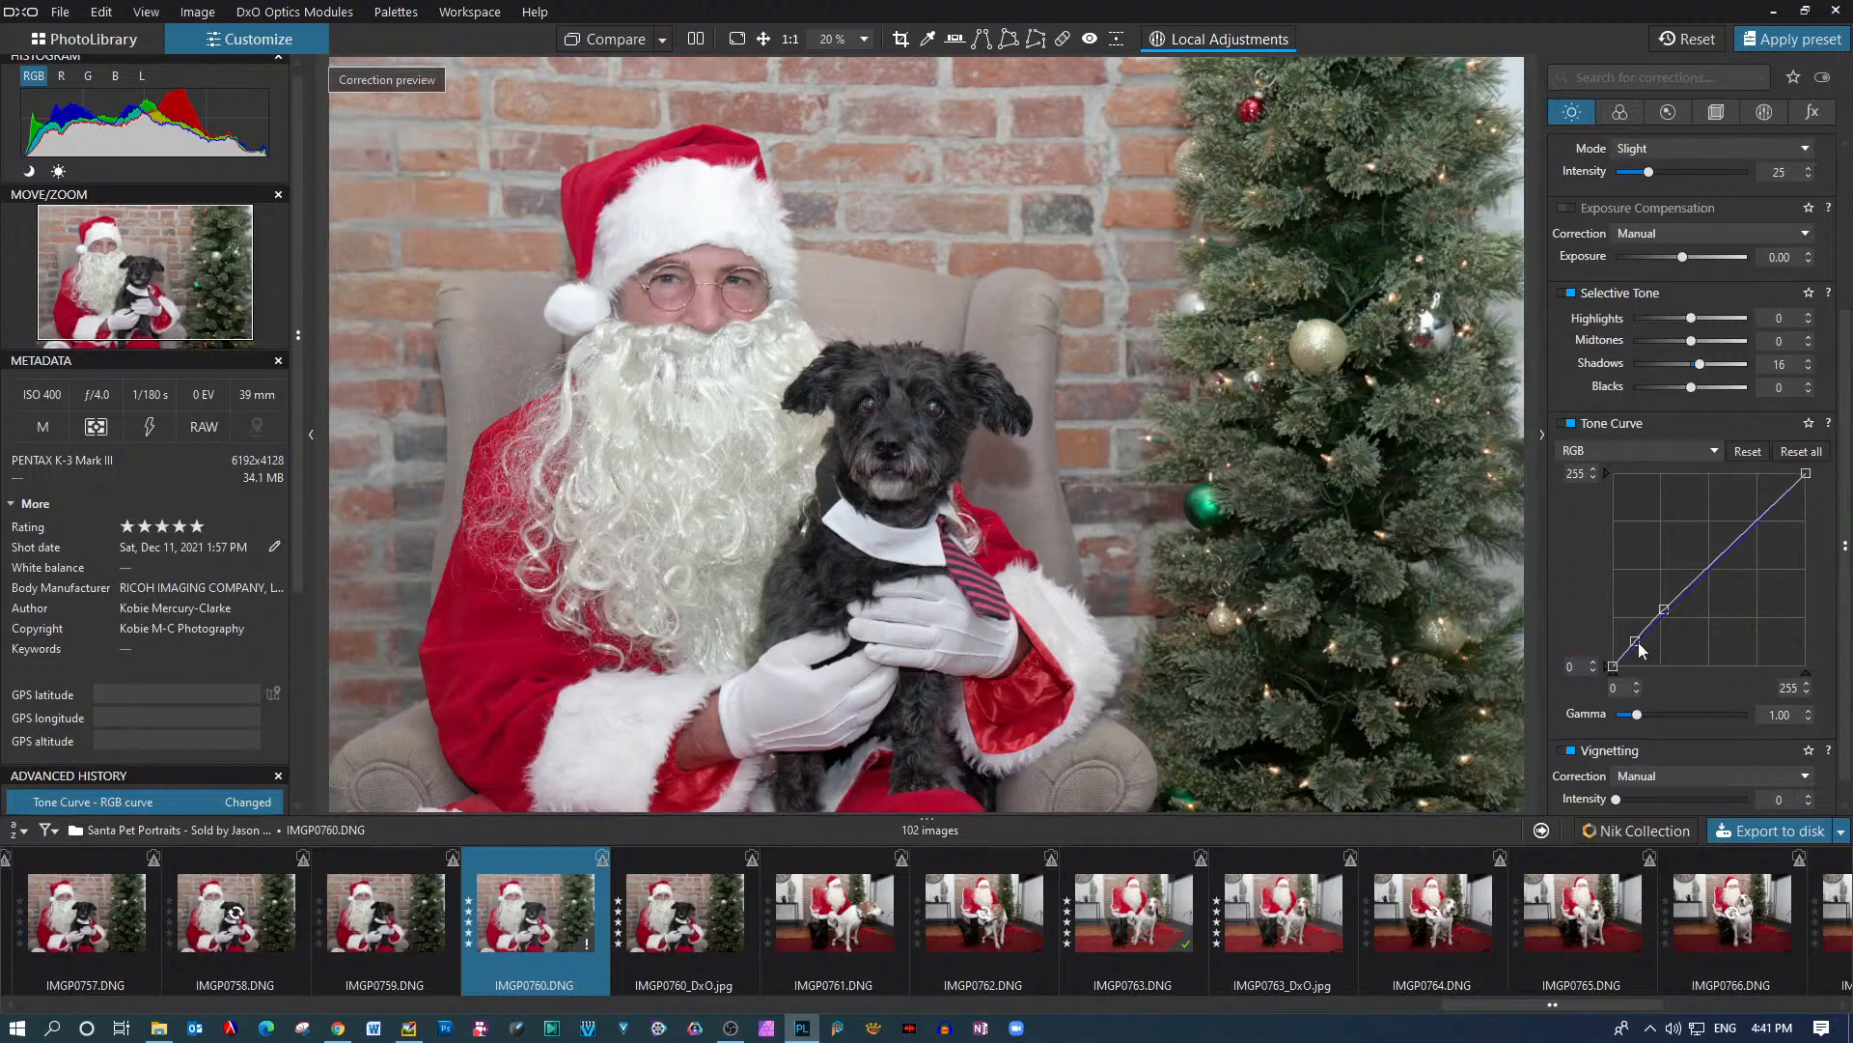
pyautogui.moveTo(1638, 643); pyautogui.dragTo(1635, 647)
pyautogui.moveTo(1664, 611); pyautogui.dragTo(1664, 612)
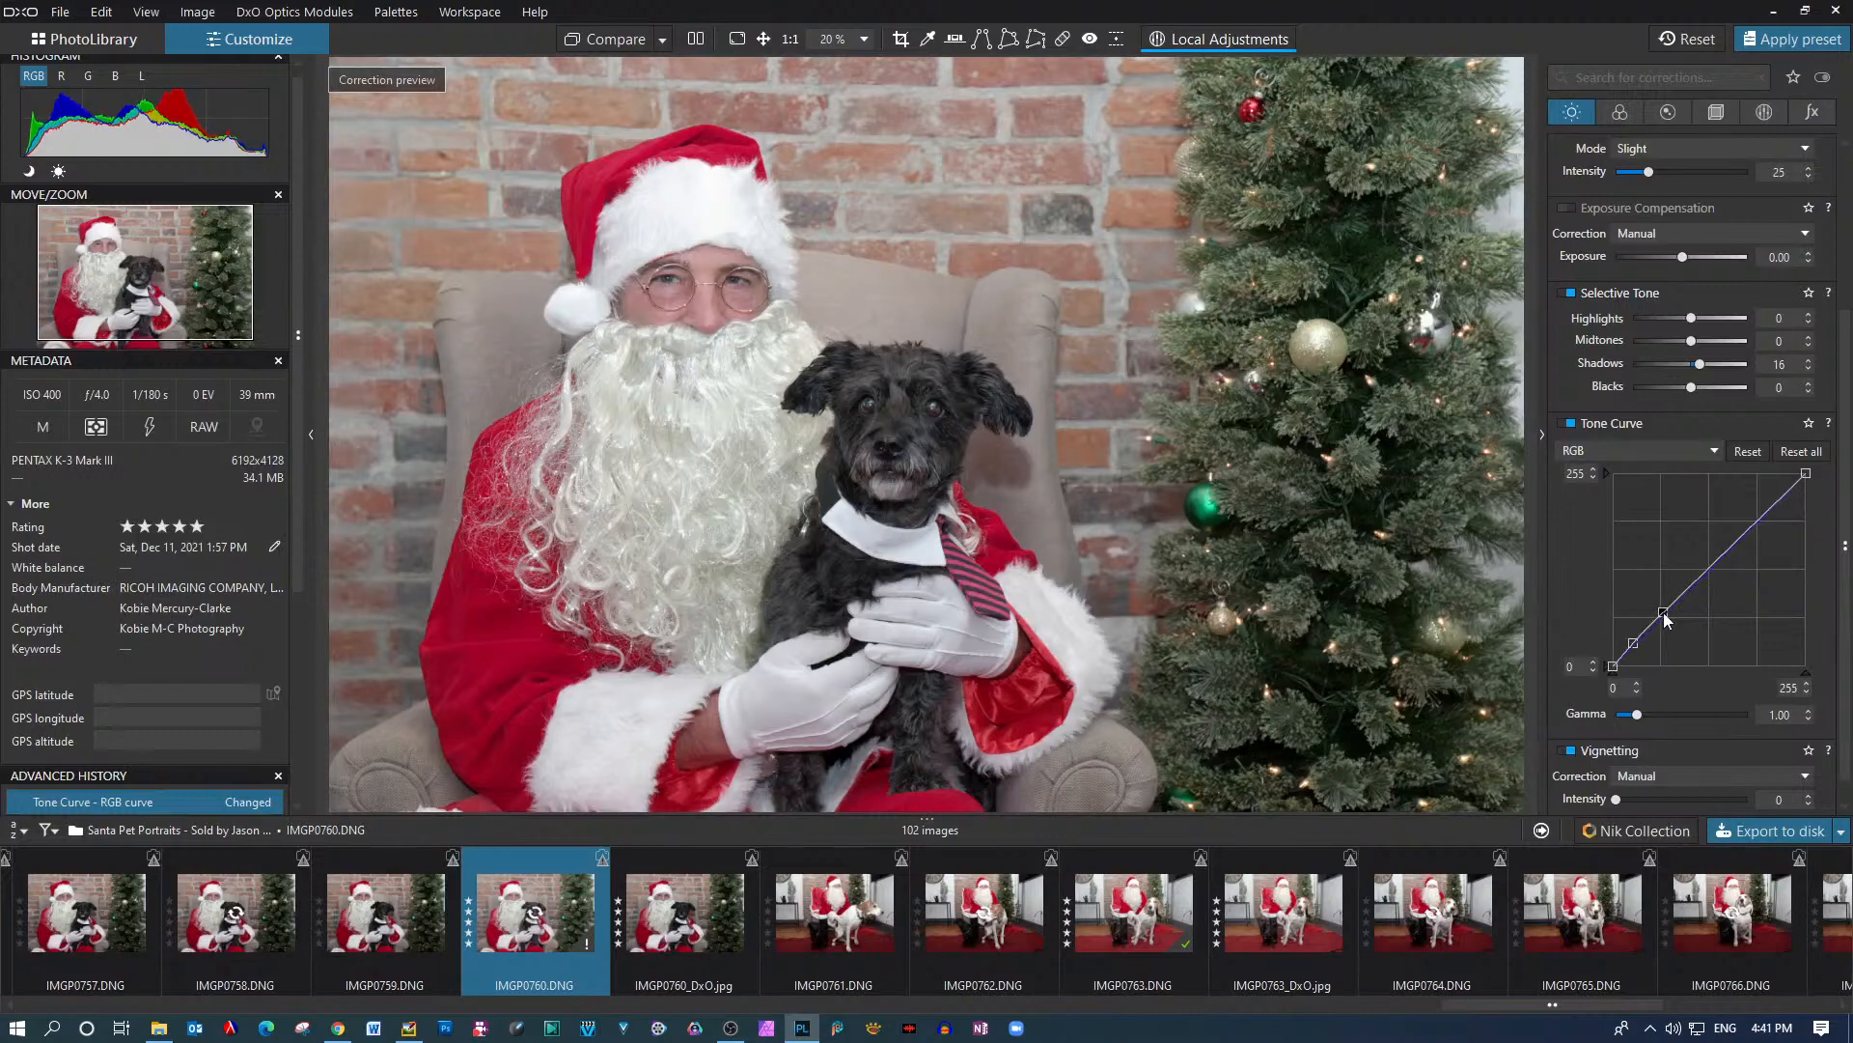
# Reduce Selective Tone Shadows to 6 while comparing the dog's face with the uncorrected image, and check the full frame
pyautogui.scroll(3, 872, 439)
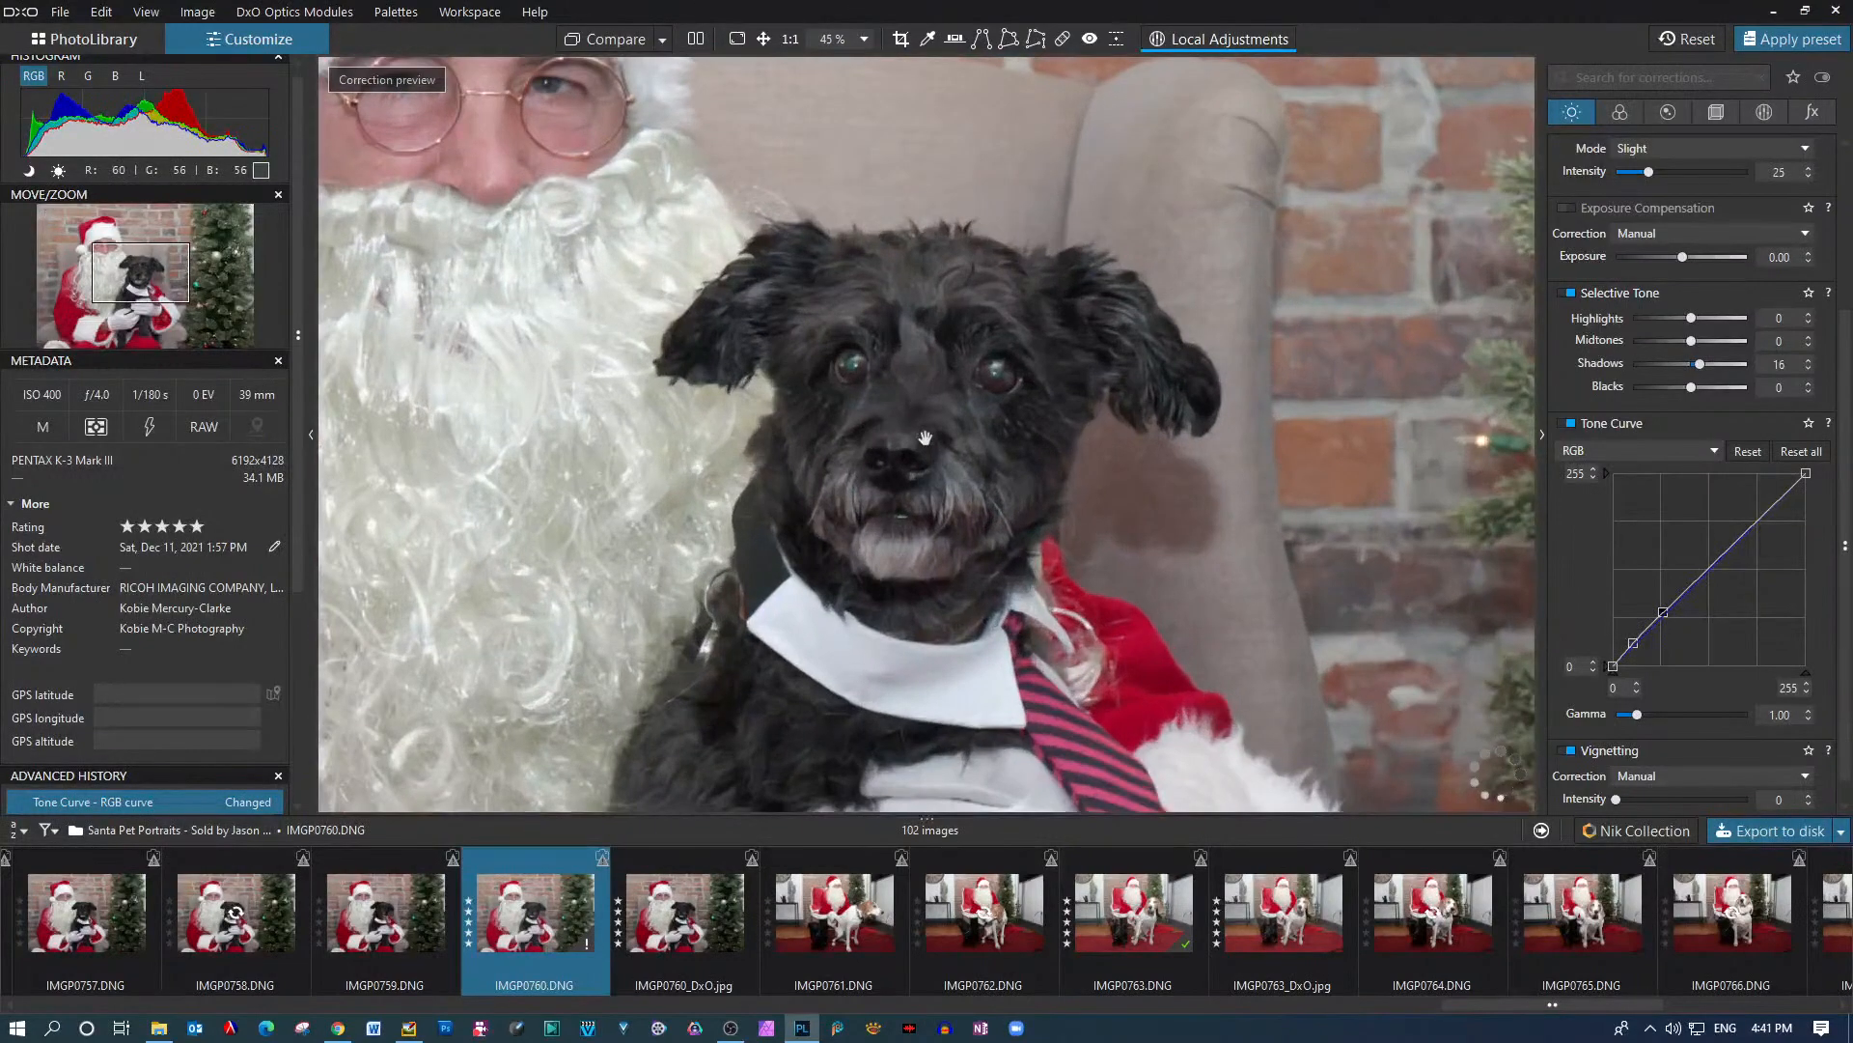
pyautogui.click(696, 41)
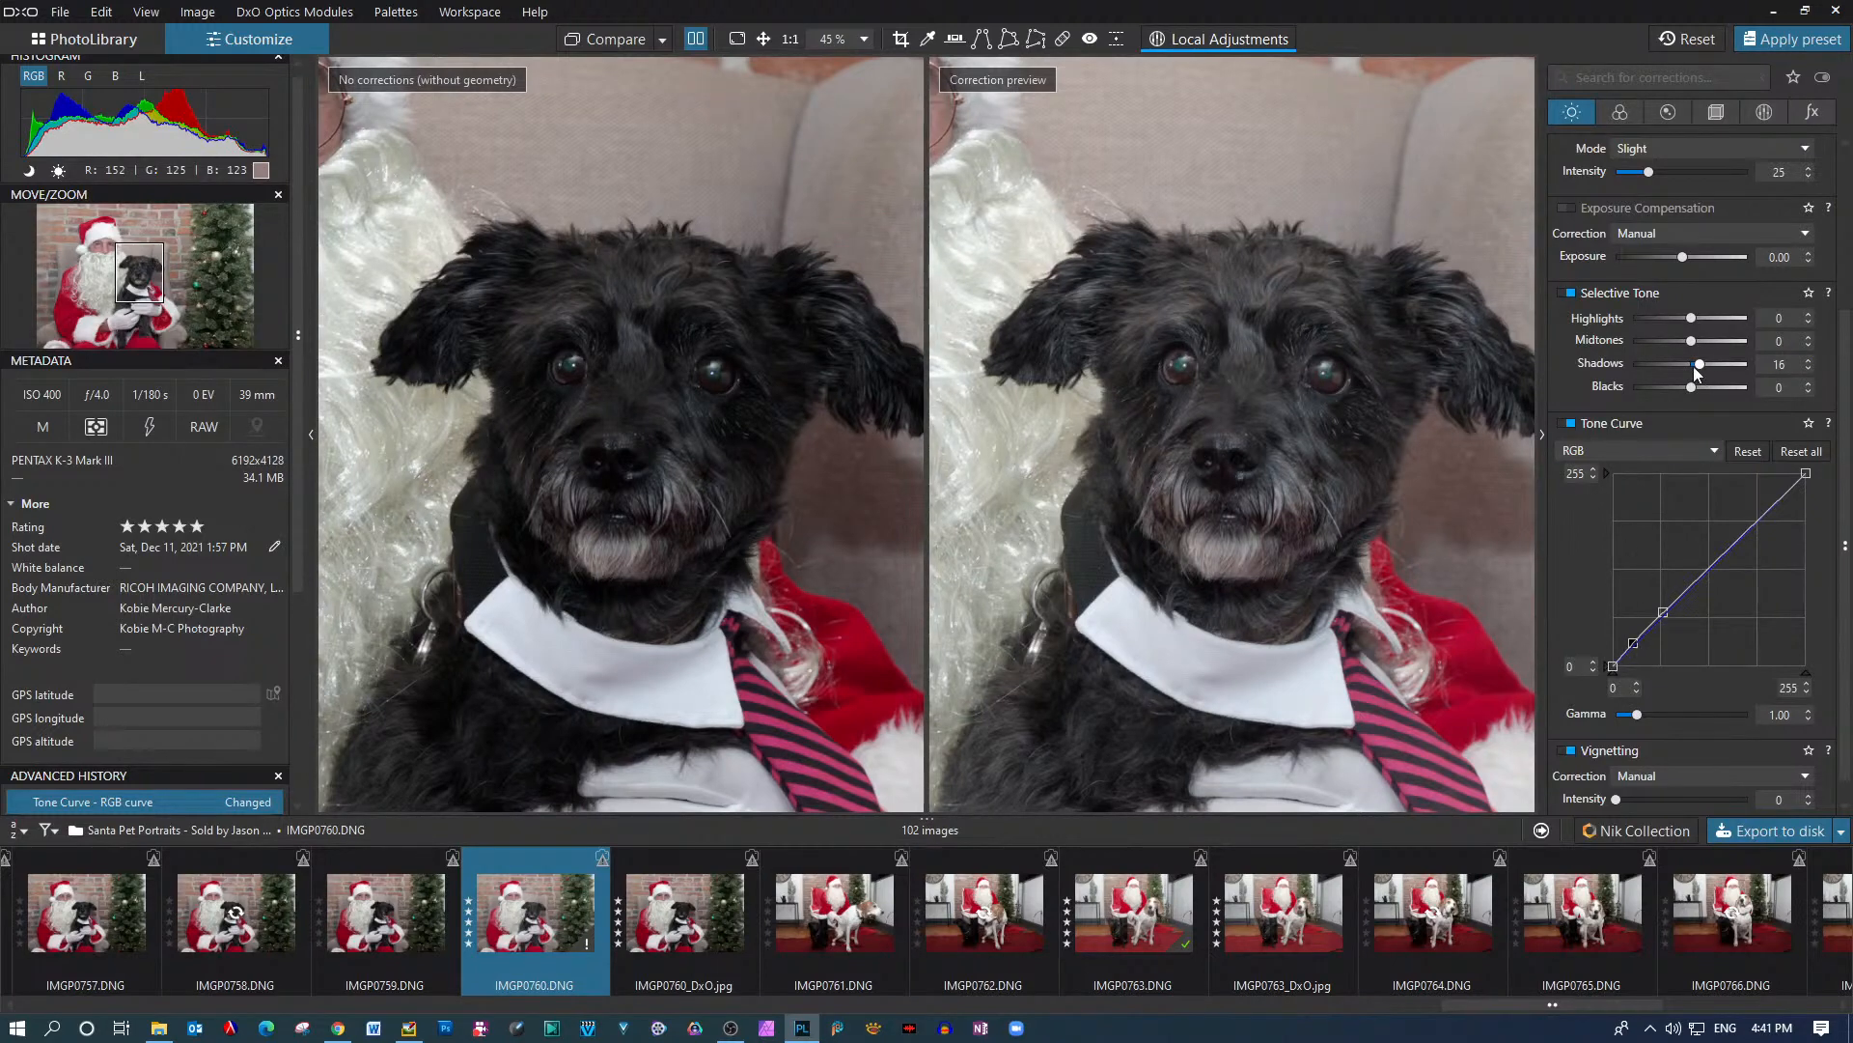
pyautogui.moveTo(1701, 366); pyautogui.dragTo(1698, 367)
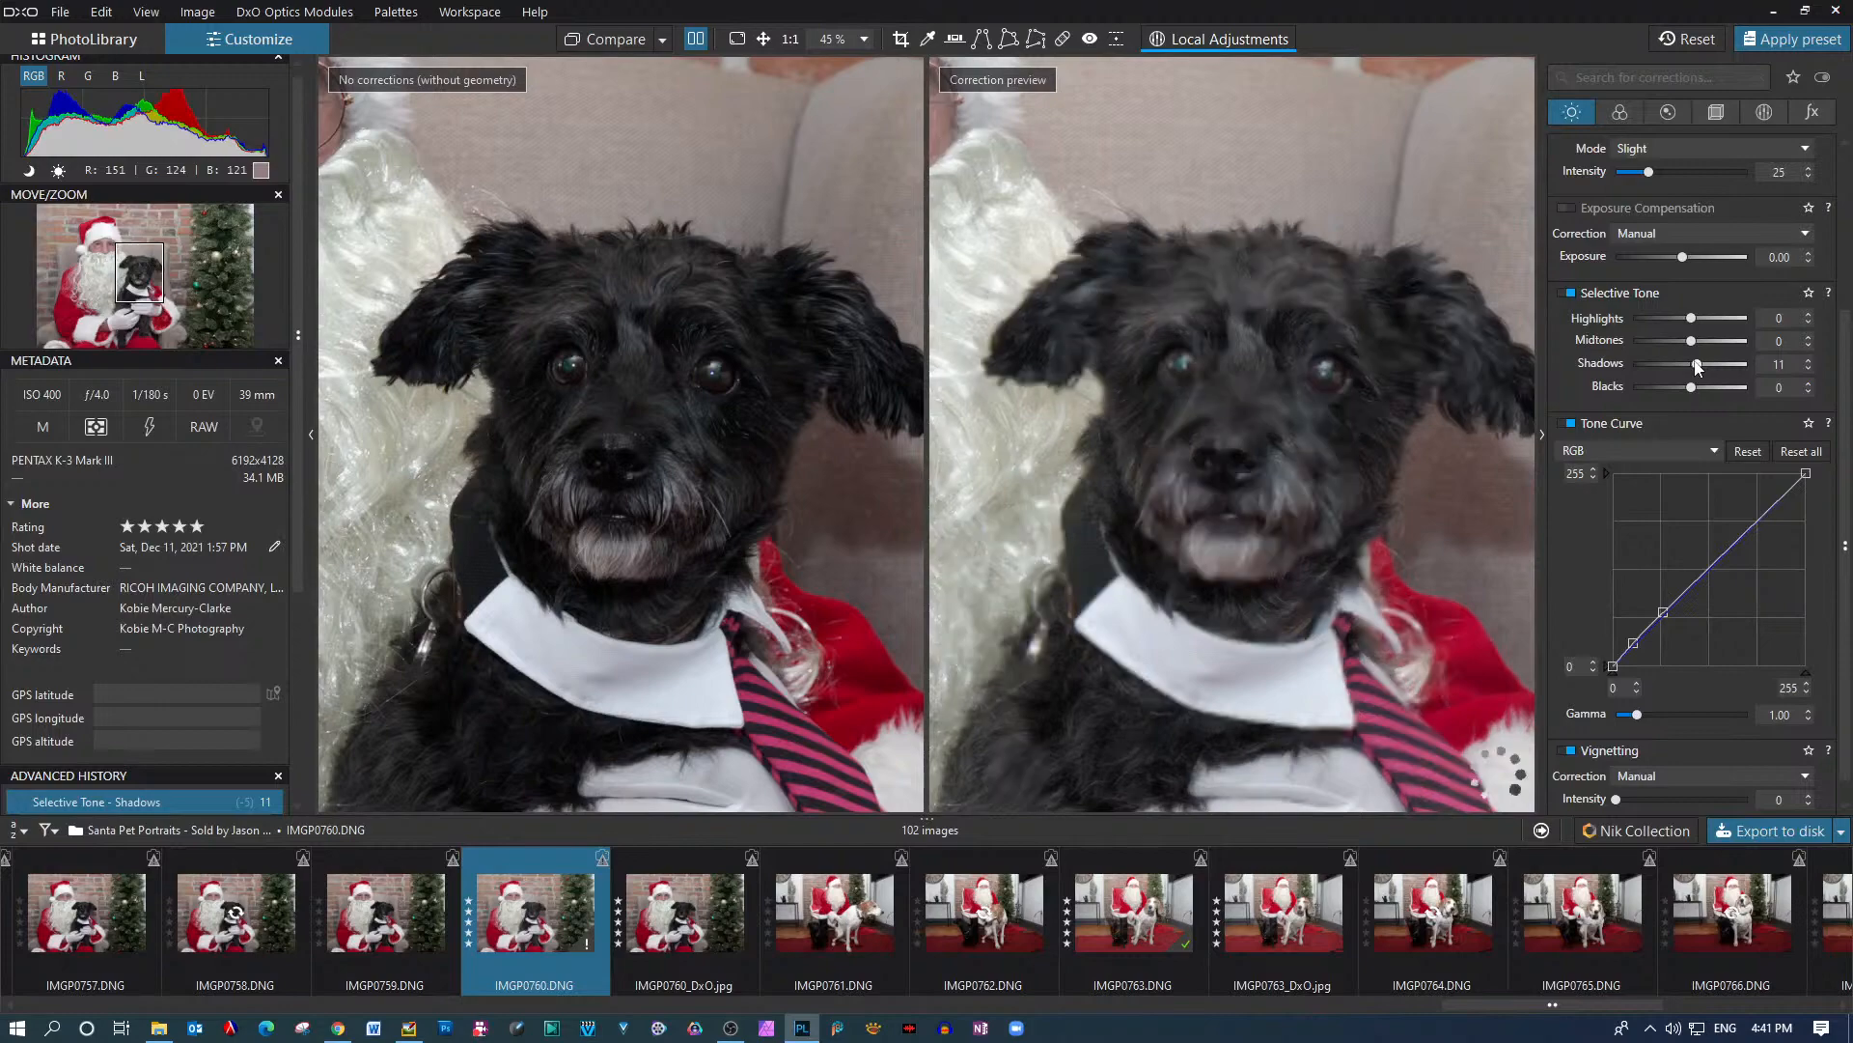
pyautogui.moveTo(1700, 367); pyautogui.dragTo(1696, 367)
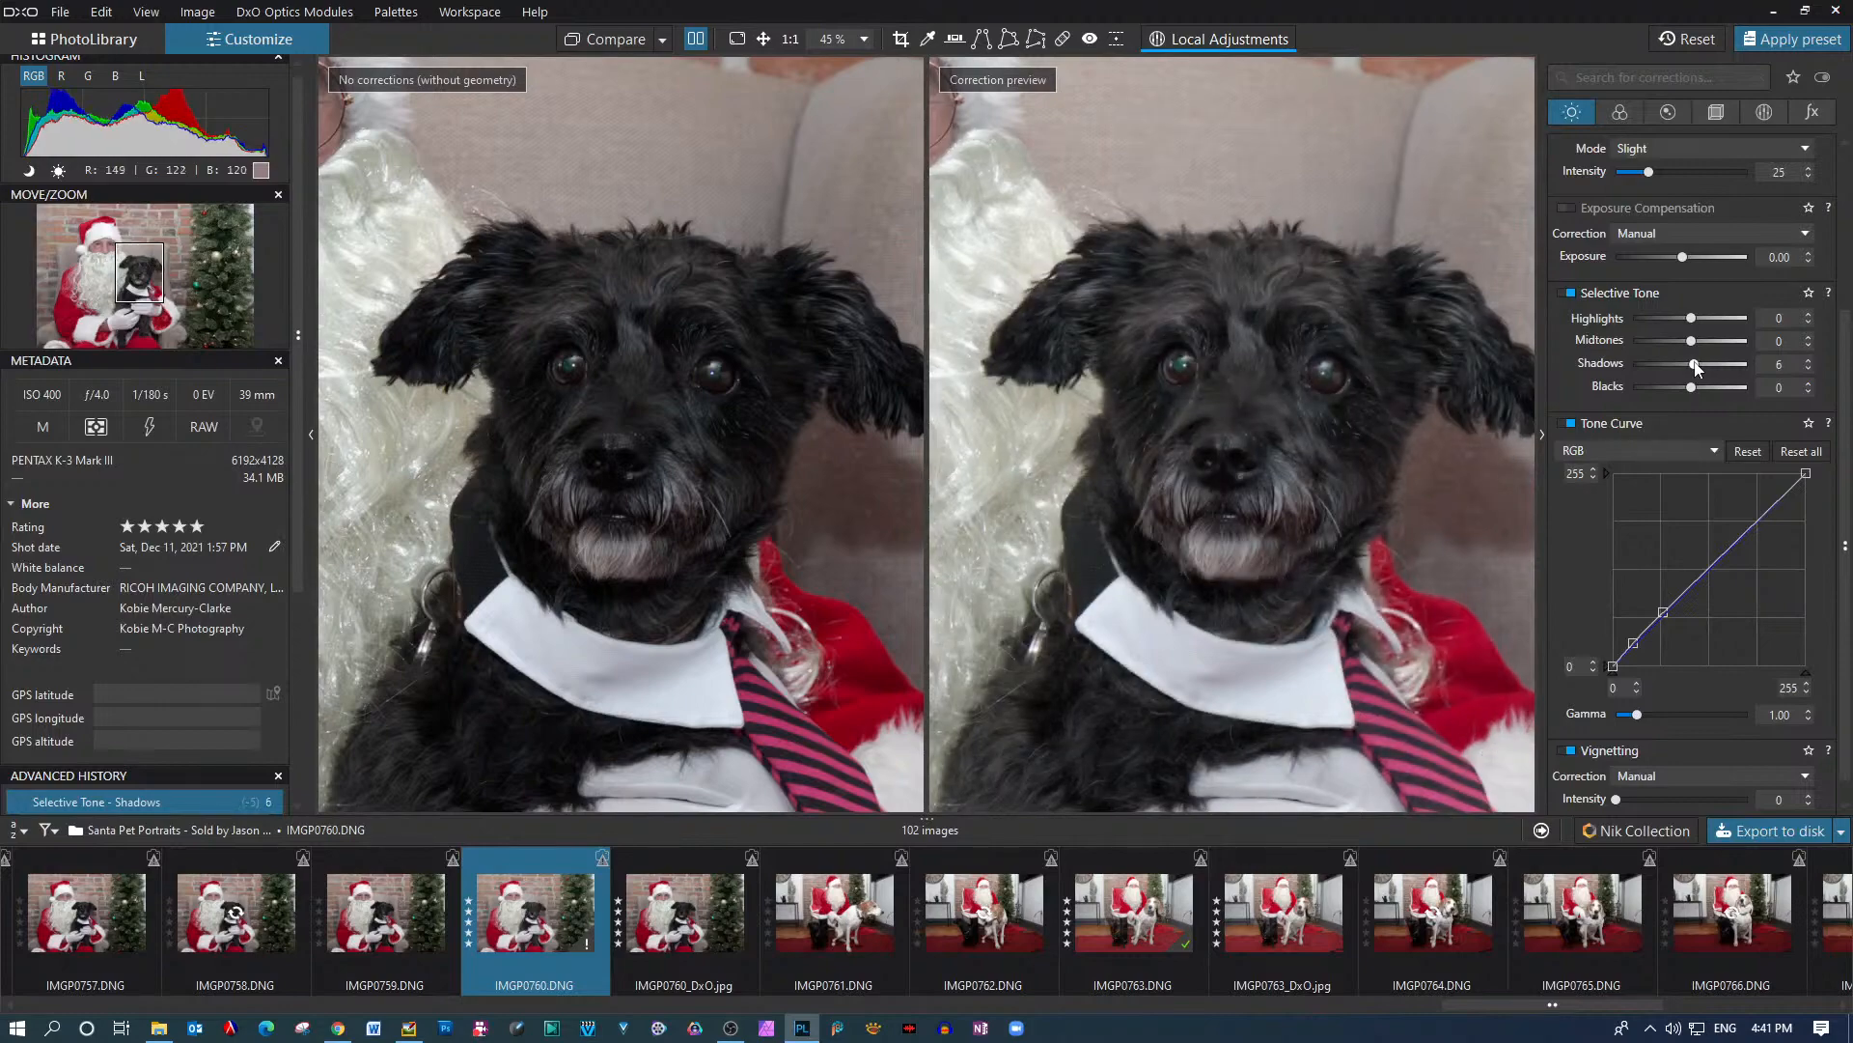
pyautogui.click(694, 39)
pyautogui.scroll(-2, 1037, 335)
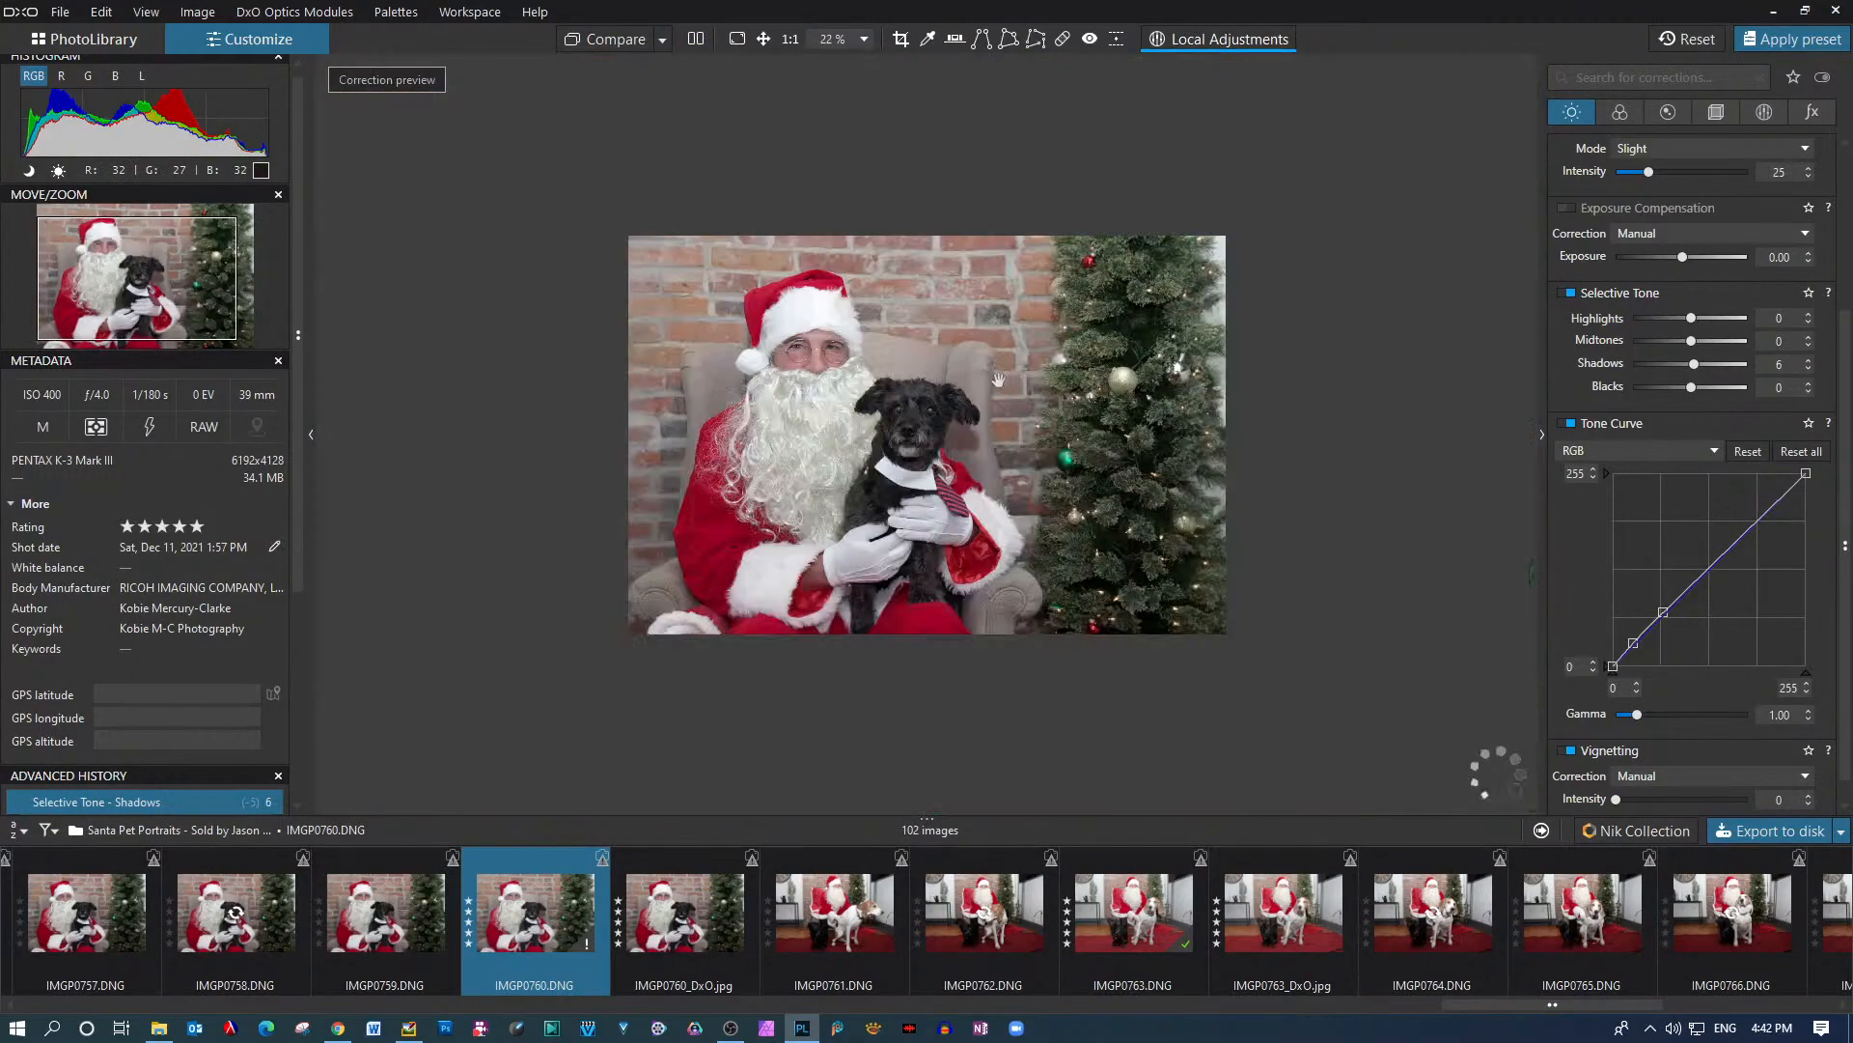
pyautogui.scroll(1, 994, 377)
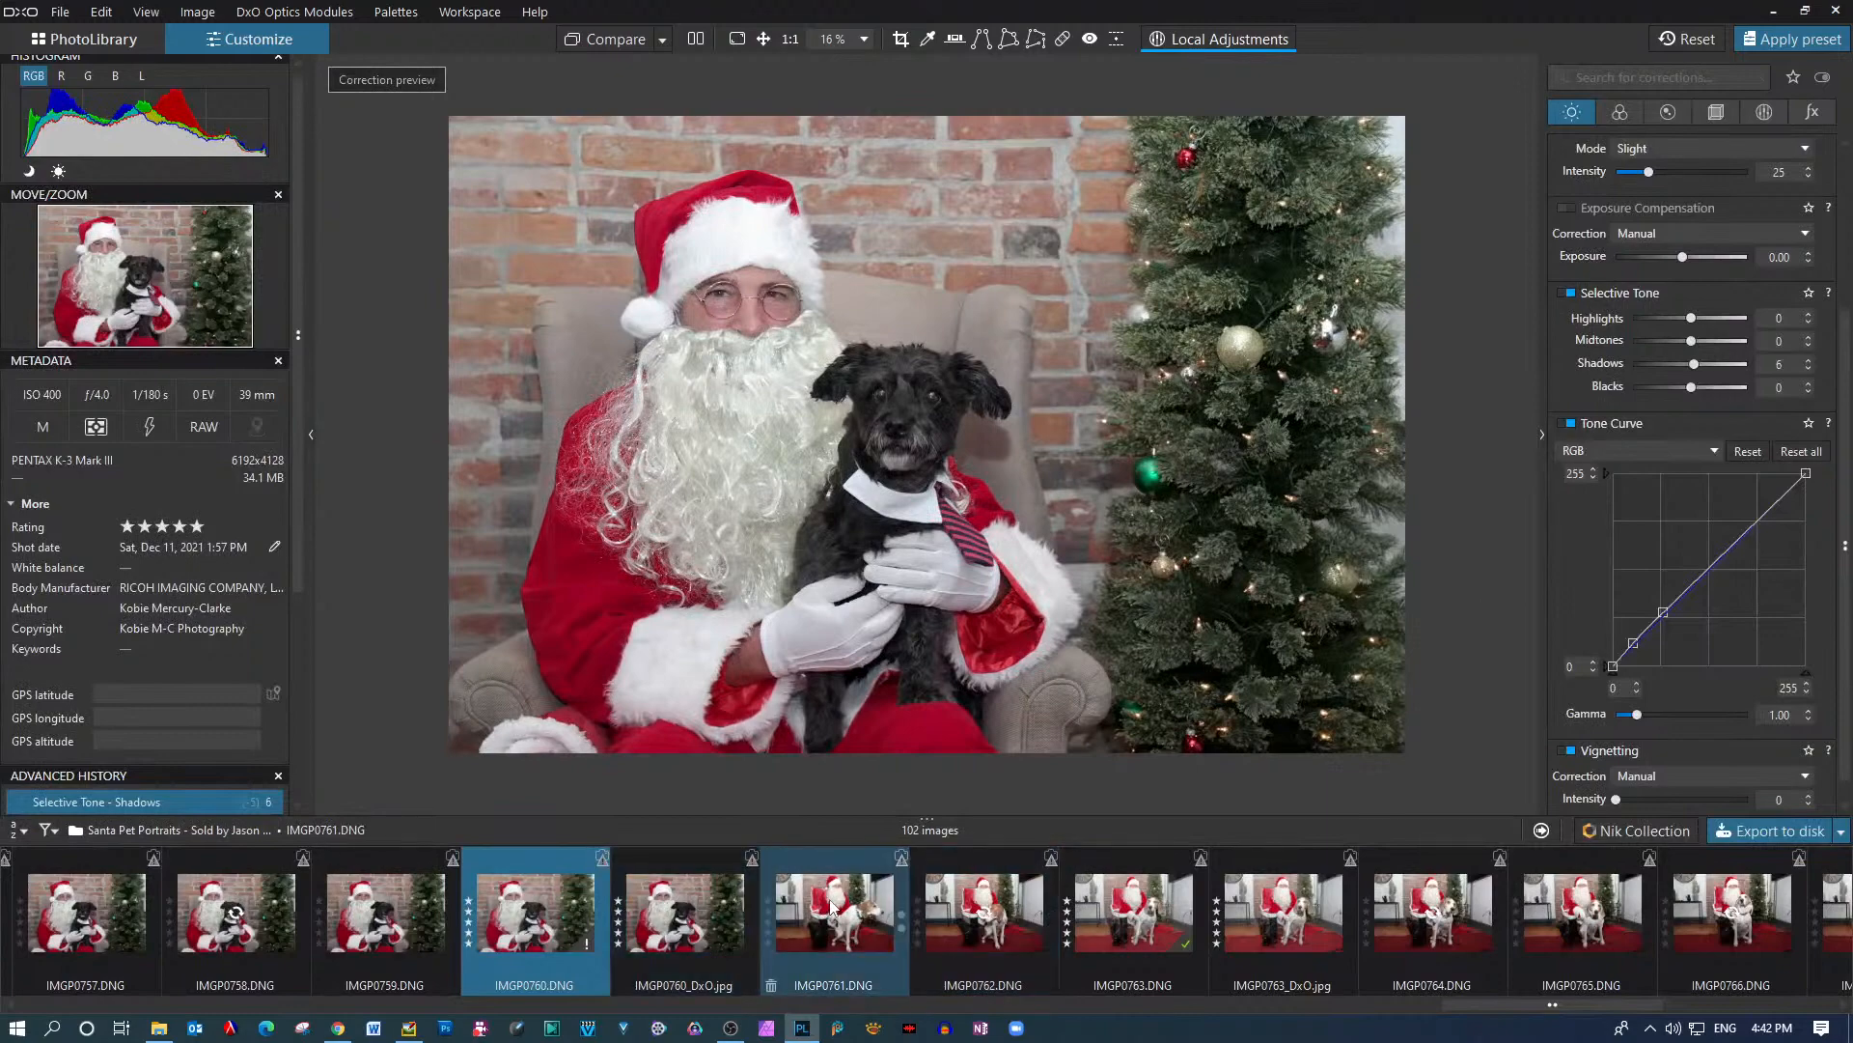
# View the two-dog portraits with Santa, IMGP0761.DNG, IMGP0762.DNG and IMGP0763.DNG, one after another
pyautogui.moveTo(825, 934)
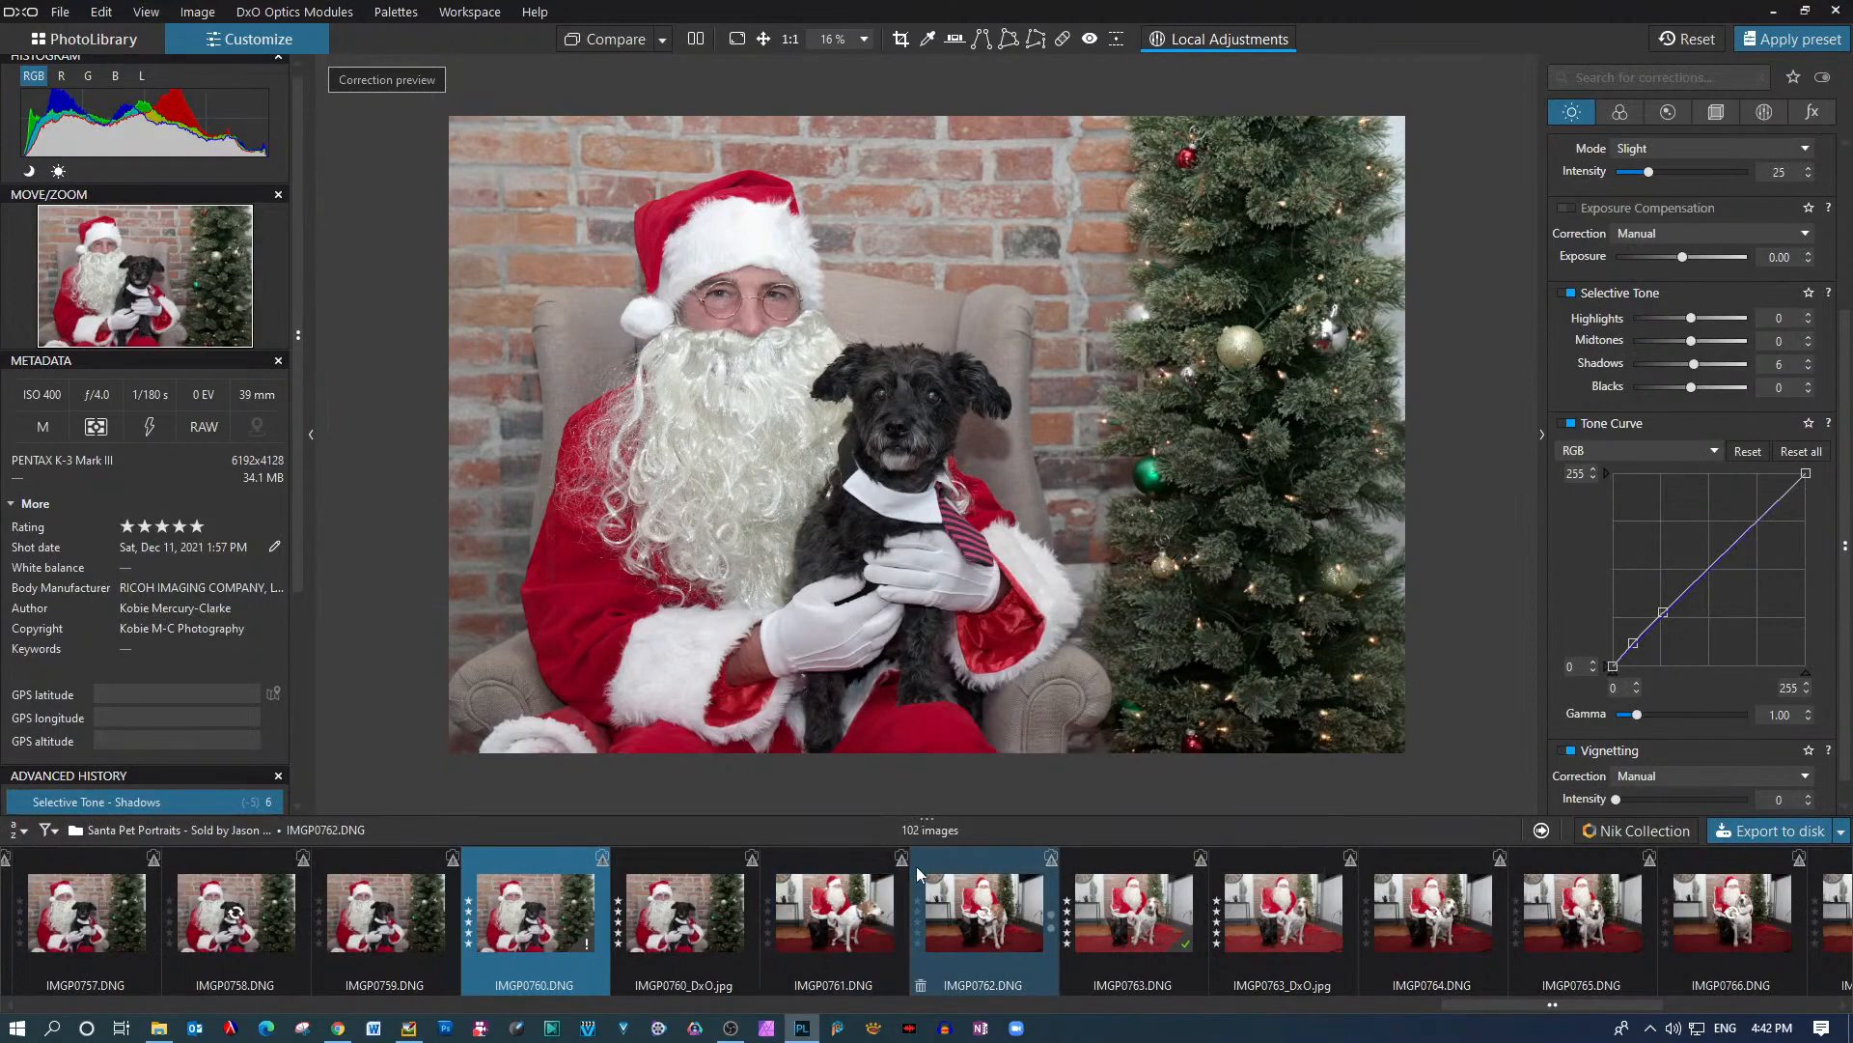
pyautogui.click(862, 899)
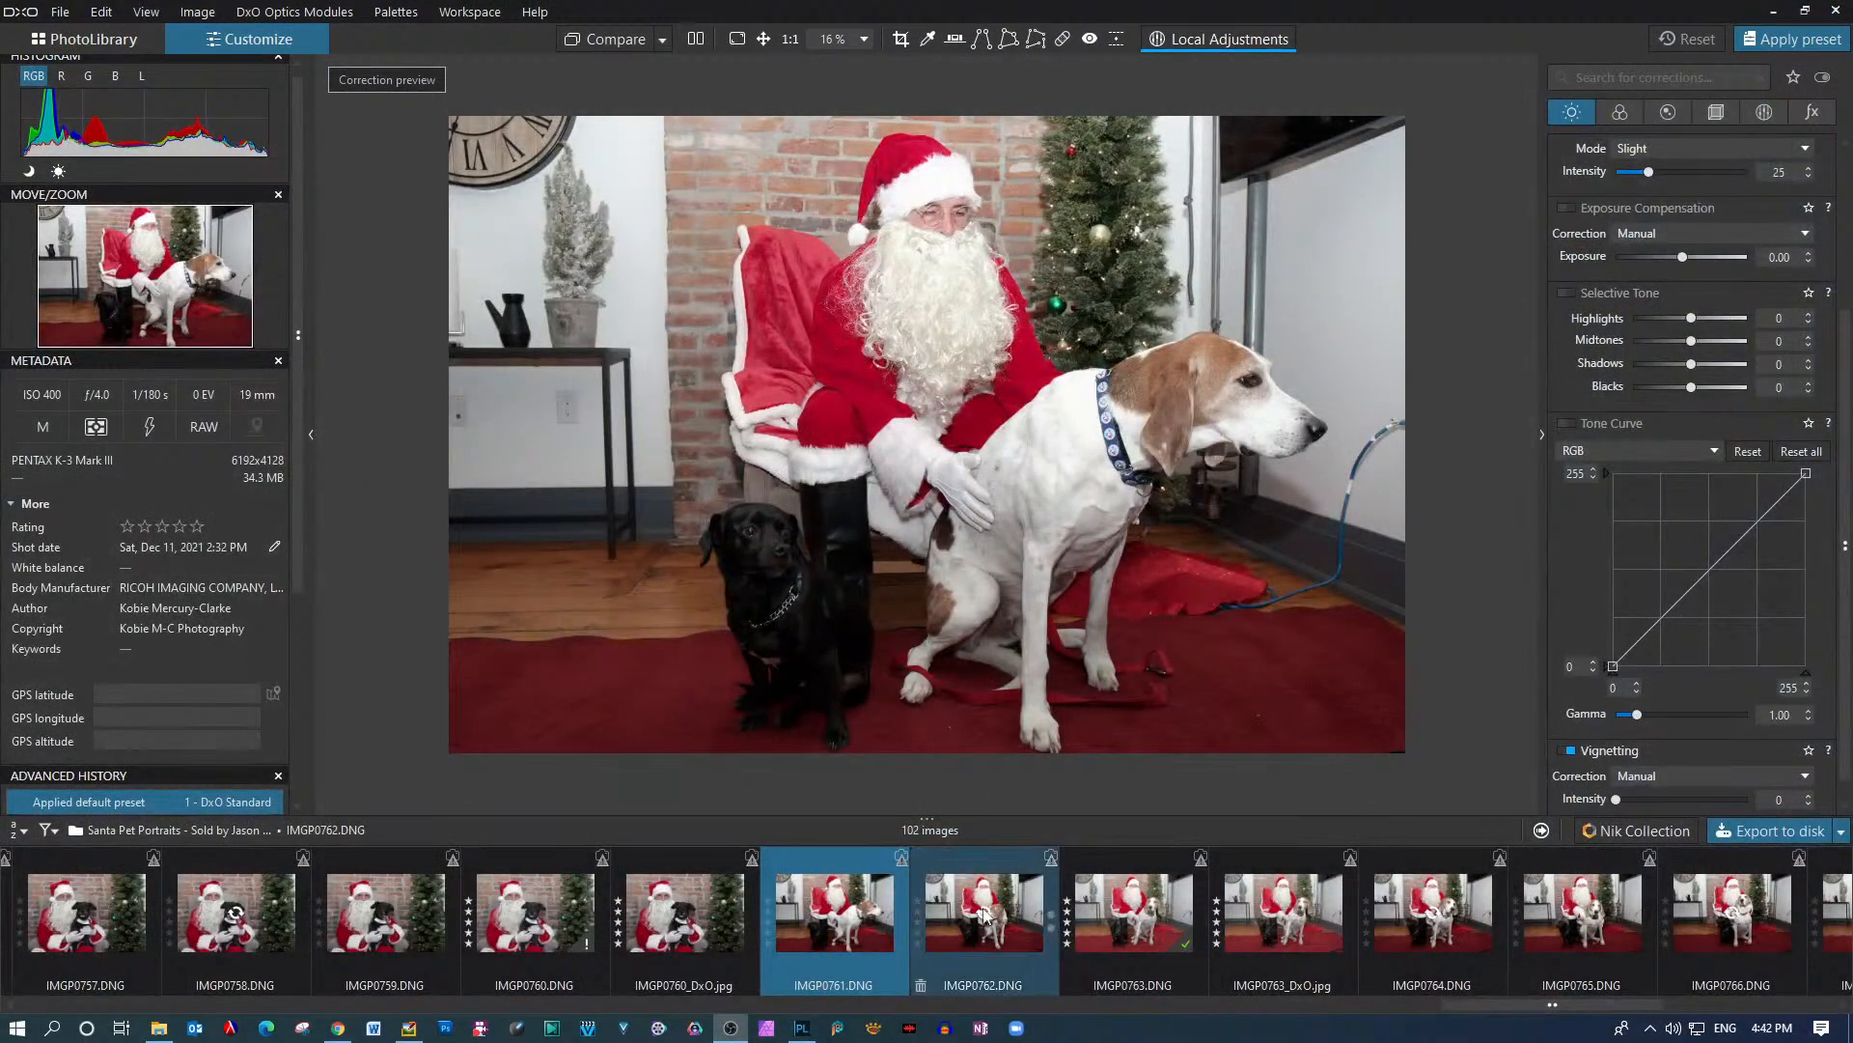
pyautogui.moveTo(983, 916)
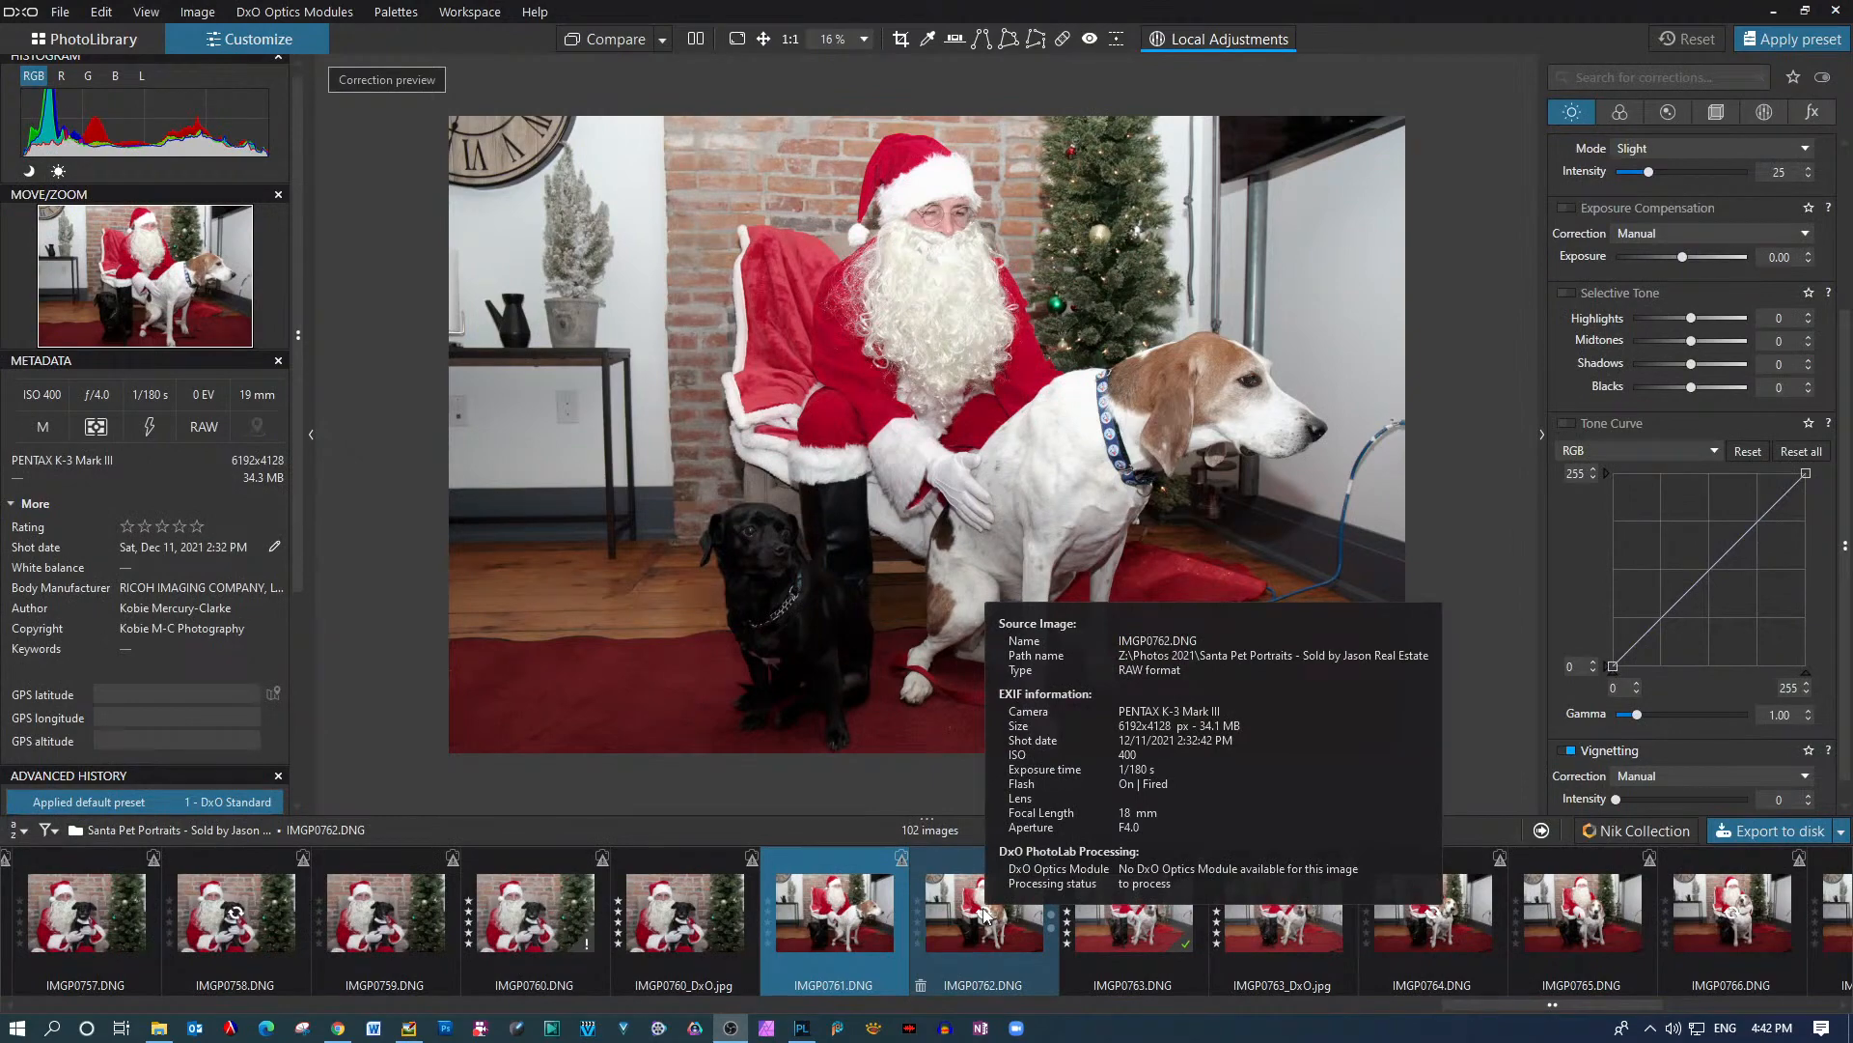
pyautogui.click(984, 915)
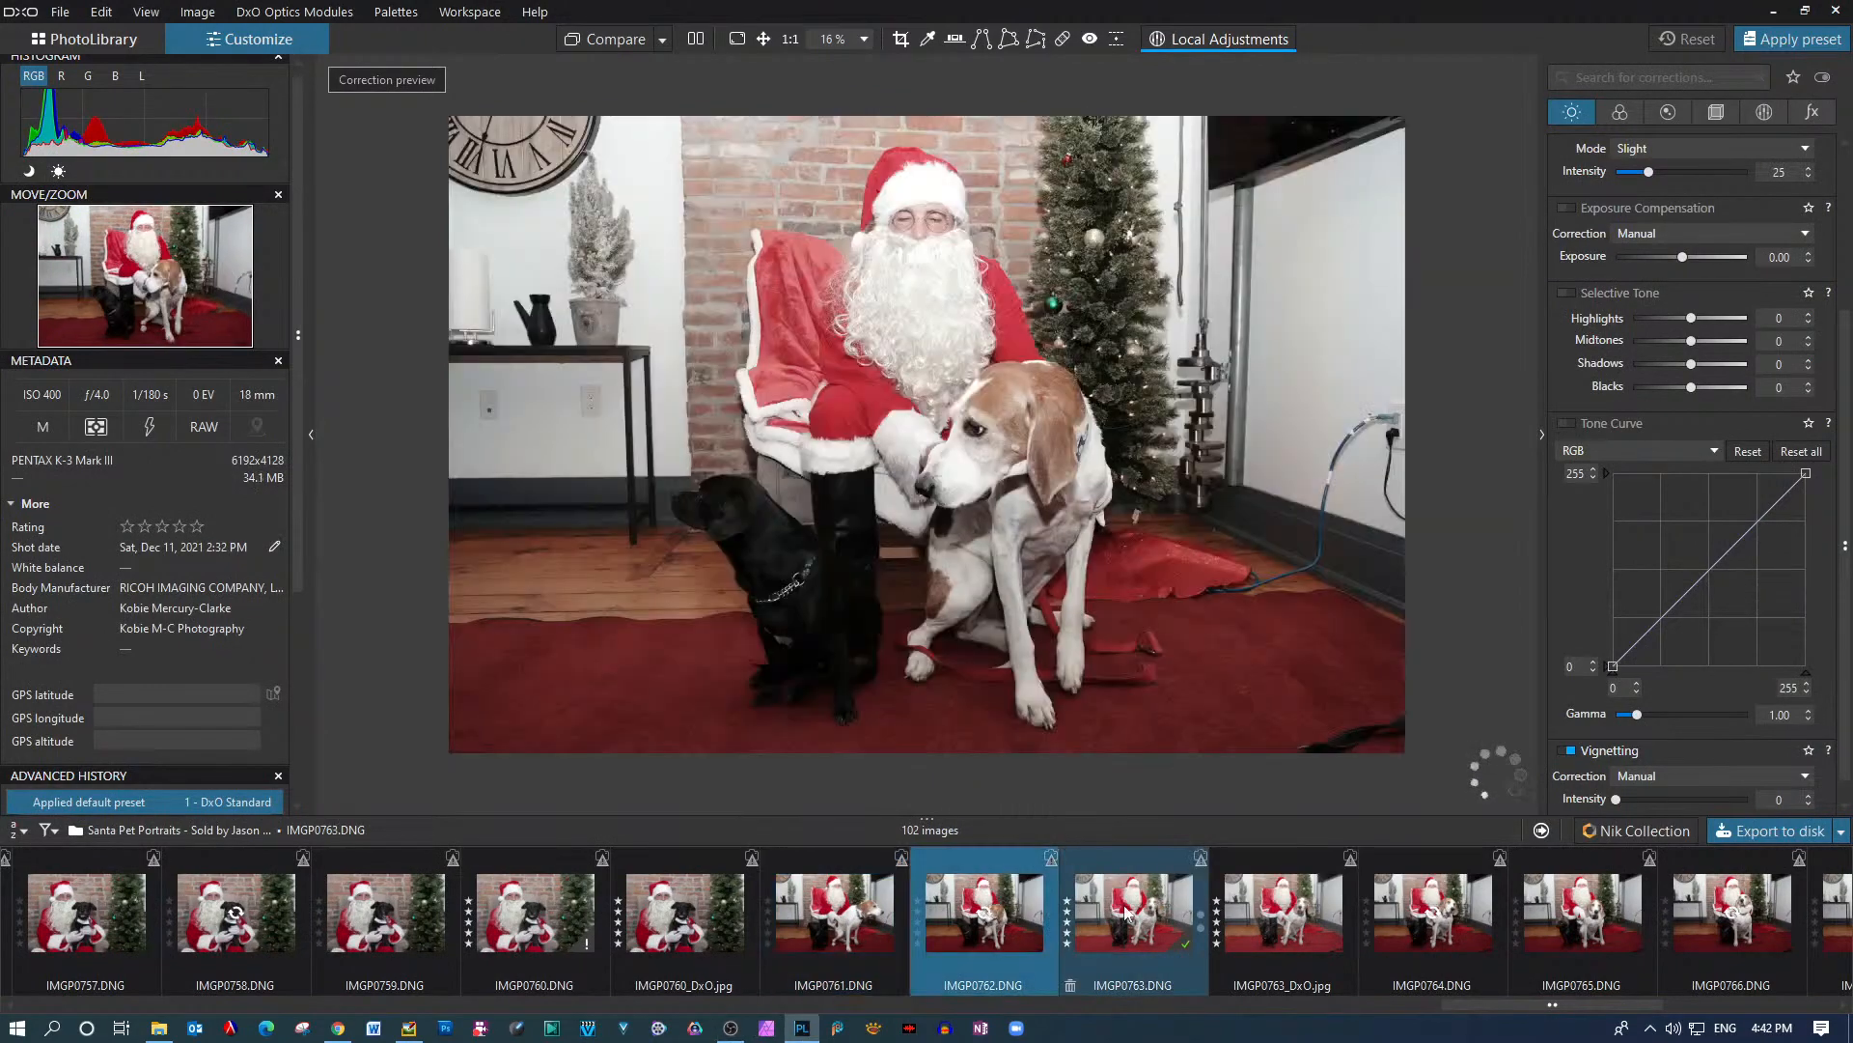
pyautogui.moveTo(1126, 912)
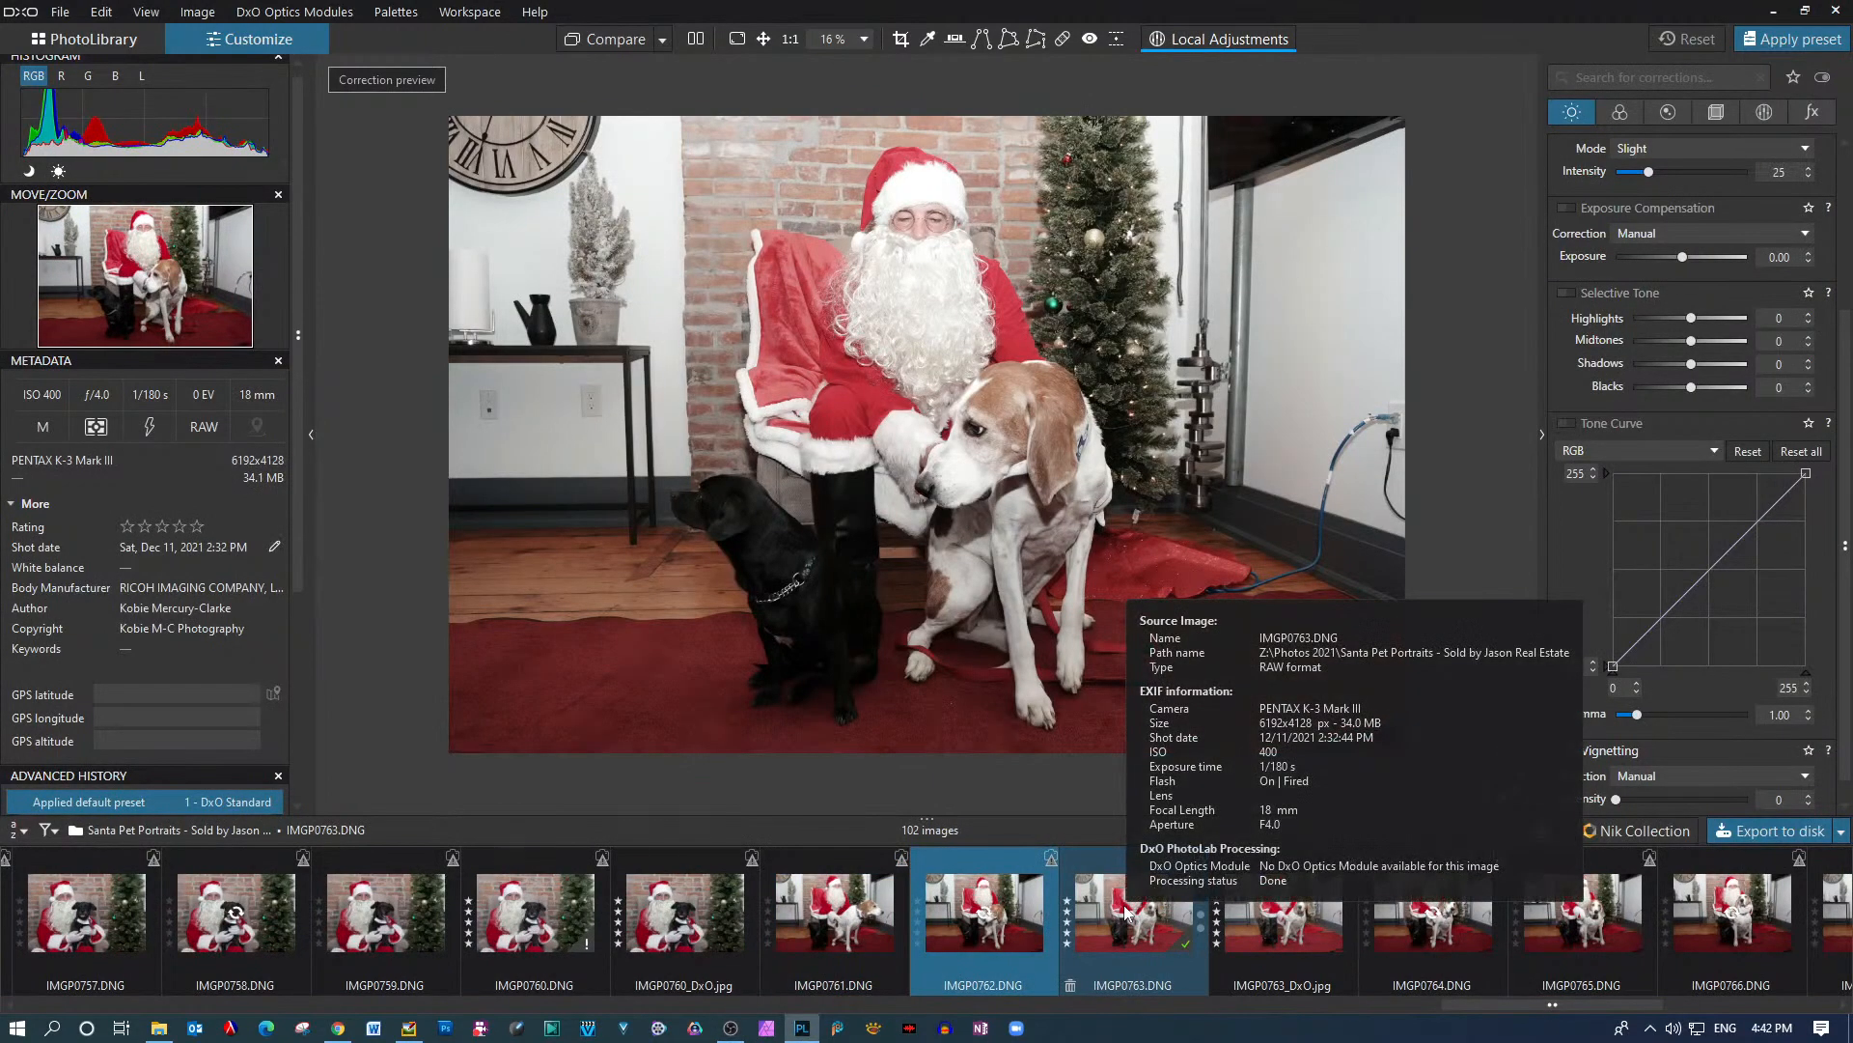
pyautogui.click(1125, 912)
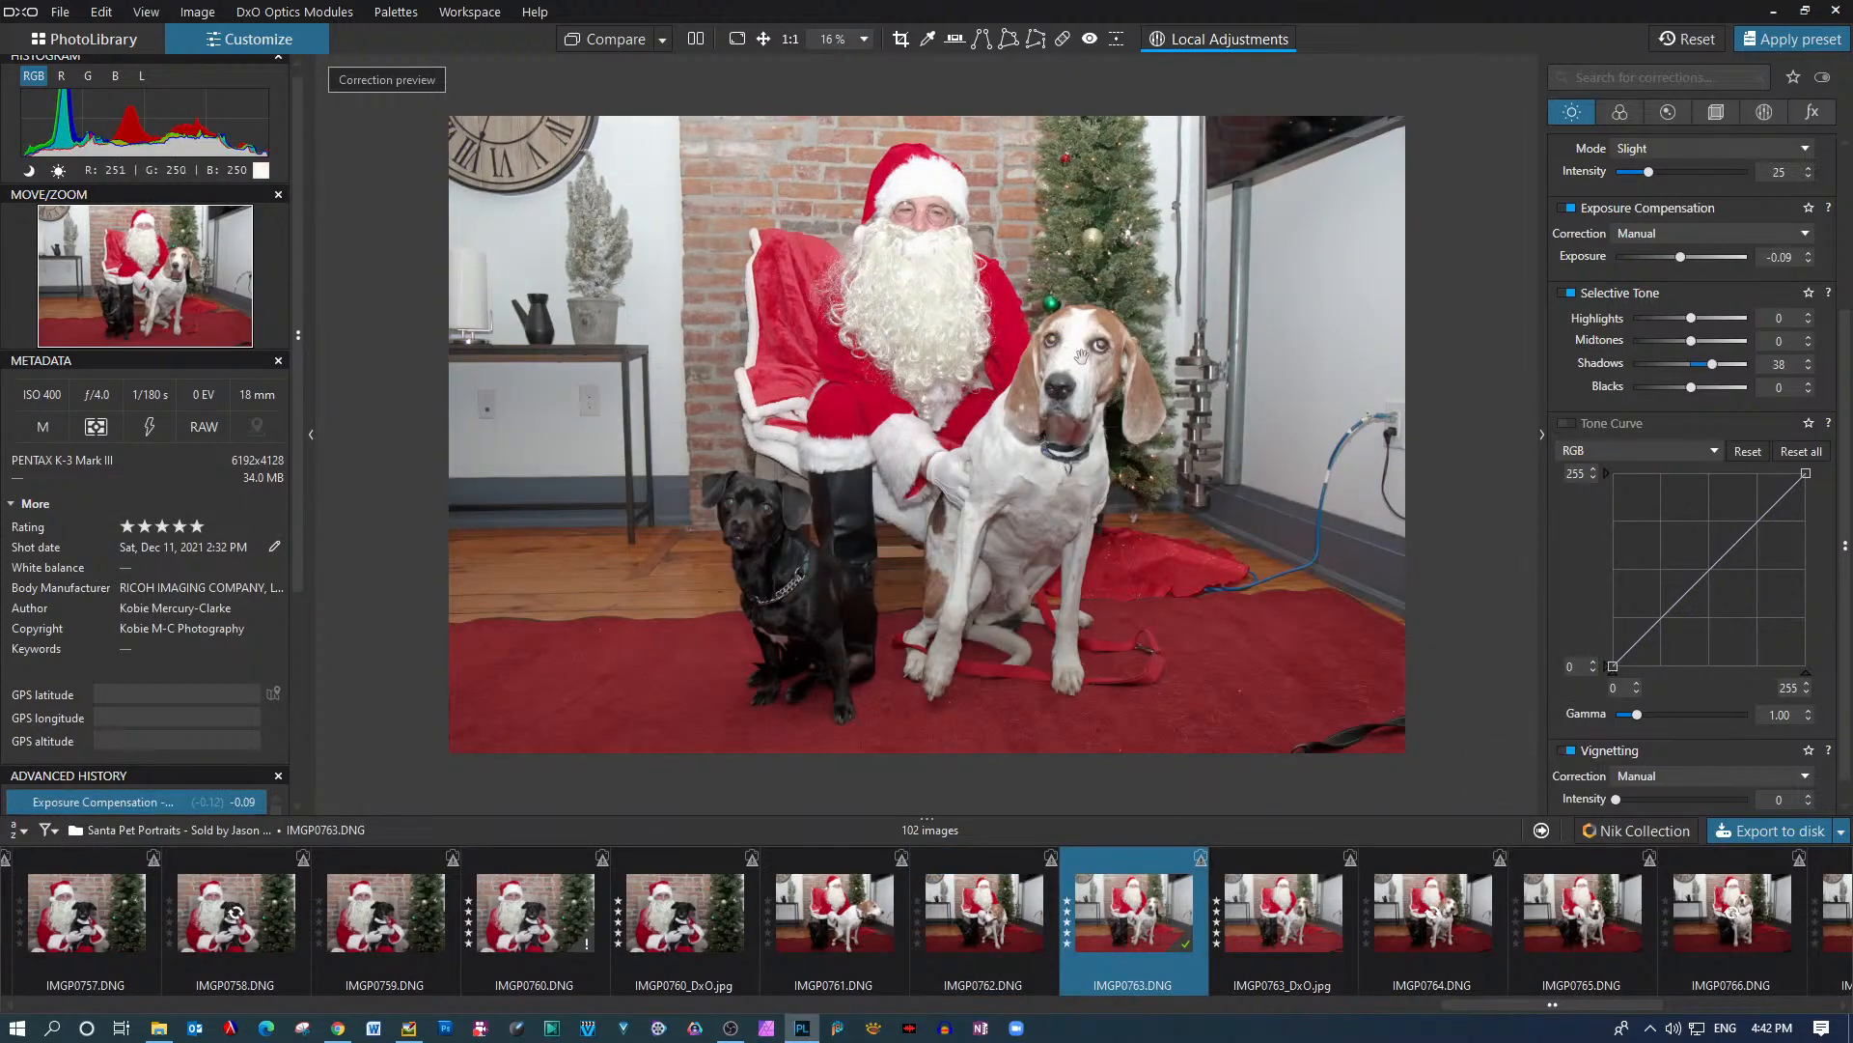
# Inspect the eyes of the brown-and-white hound and the black dog in IMGP0763.DNG up close
pyautogui.scroll(5, 1096, 344)
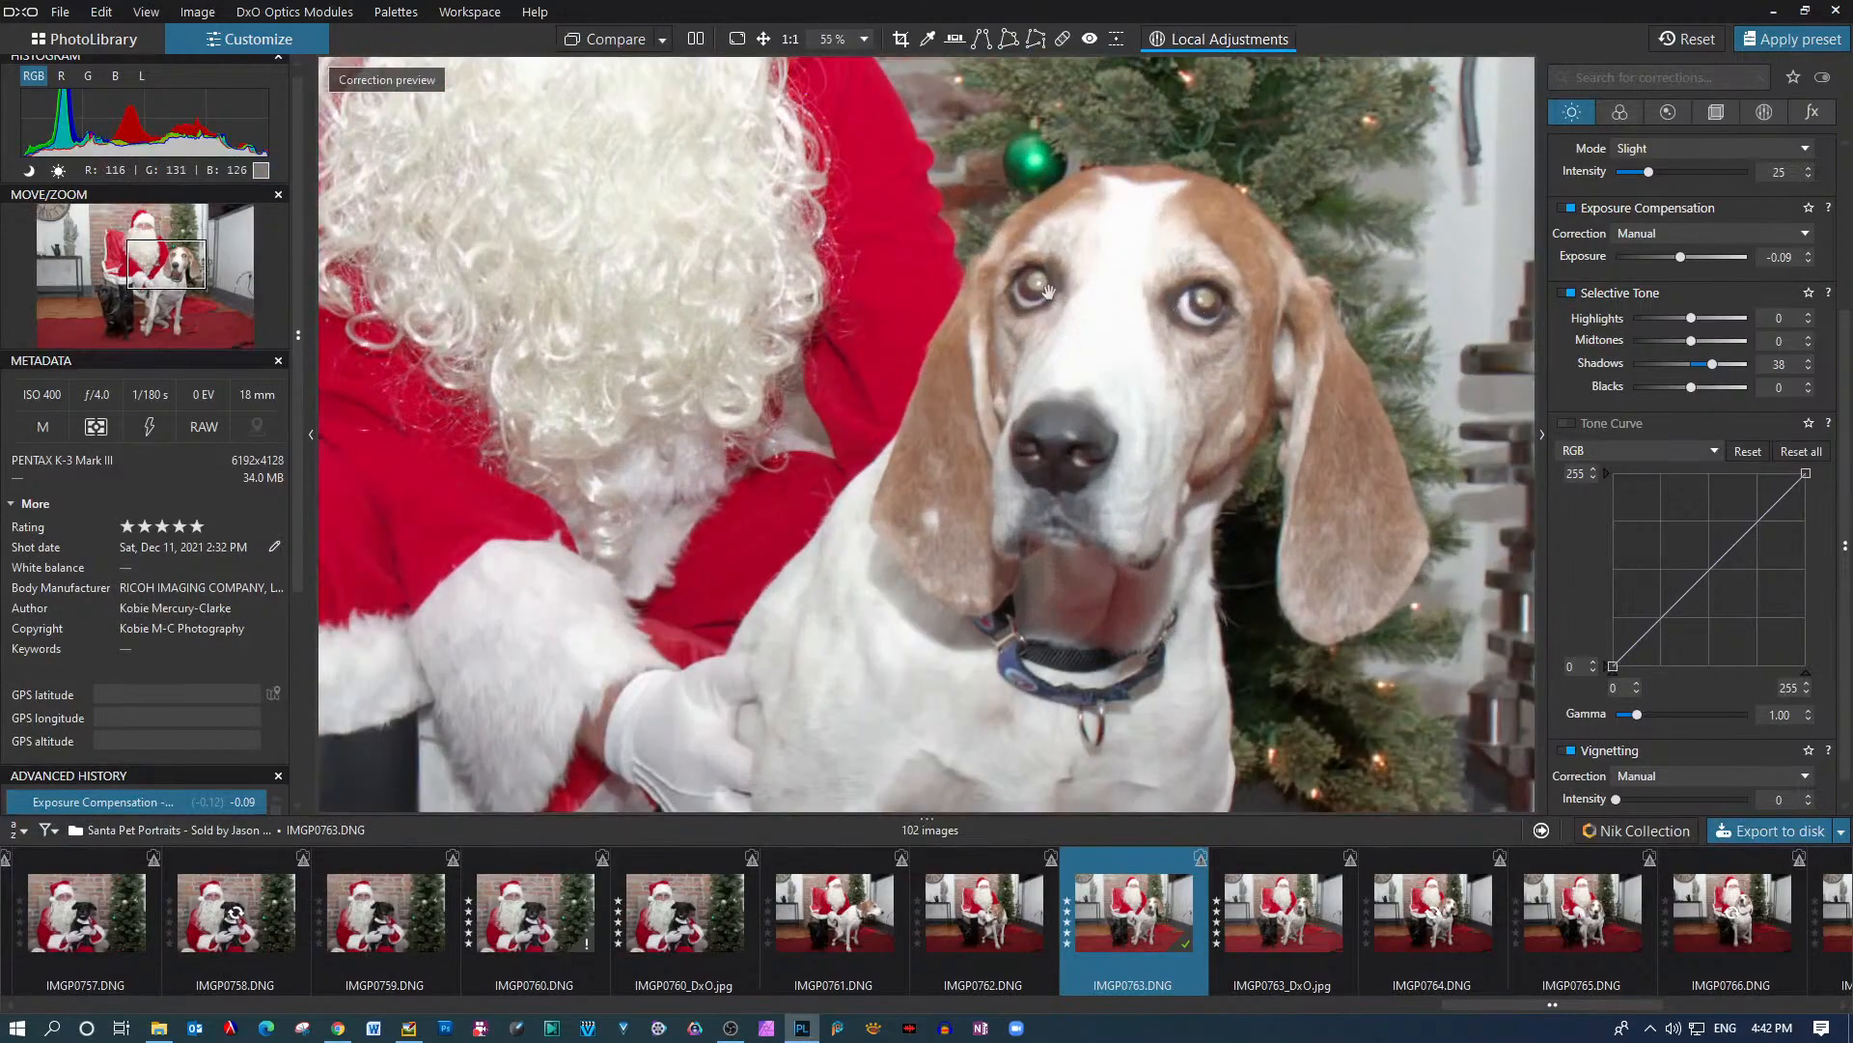
pyautogui.scroll(2, 1048, 290)
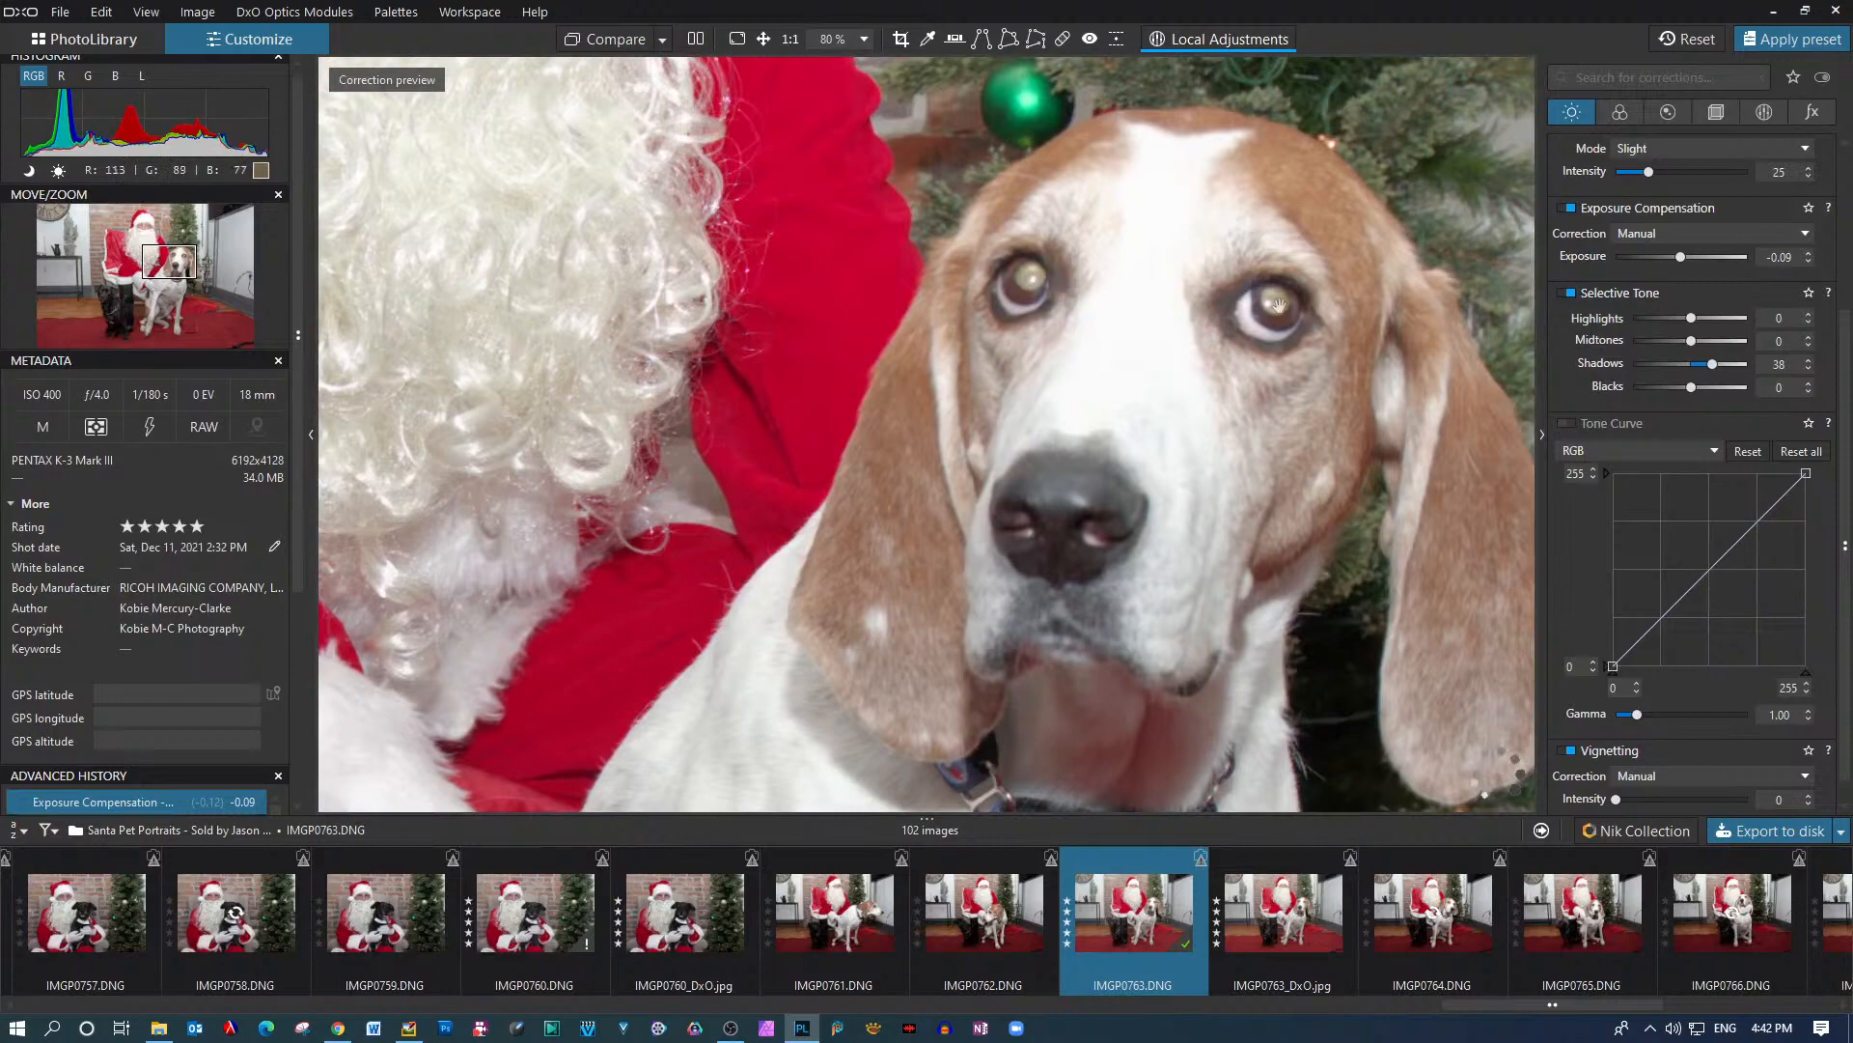
pyautogui.scroll(-2, 1143, 466)
pyautogui.scroll(-3, 1143, 465)
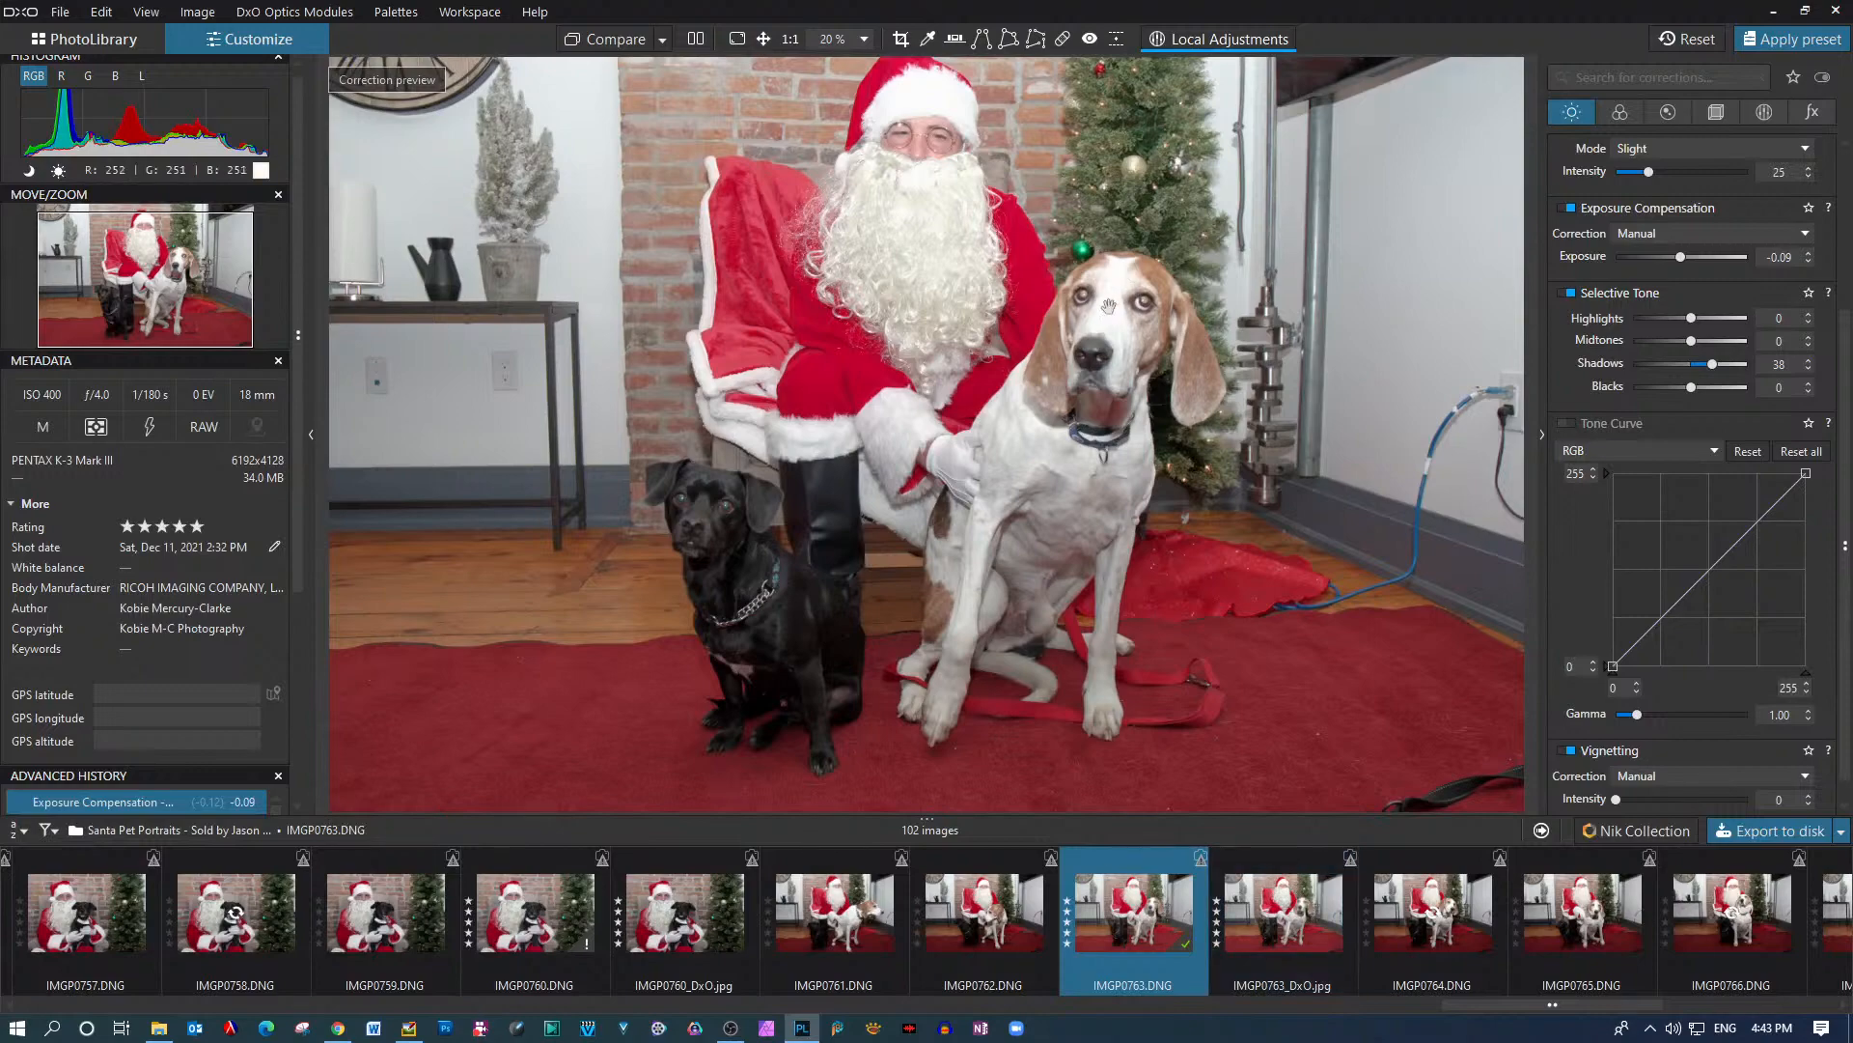
pyautogui.scroll(2, 692, 500)
pyautogui.scroll(2, 692, 500)
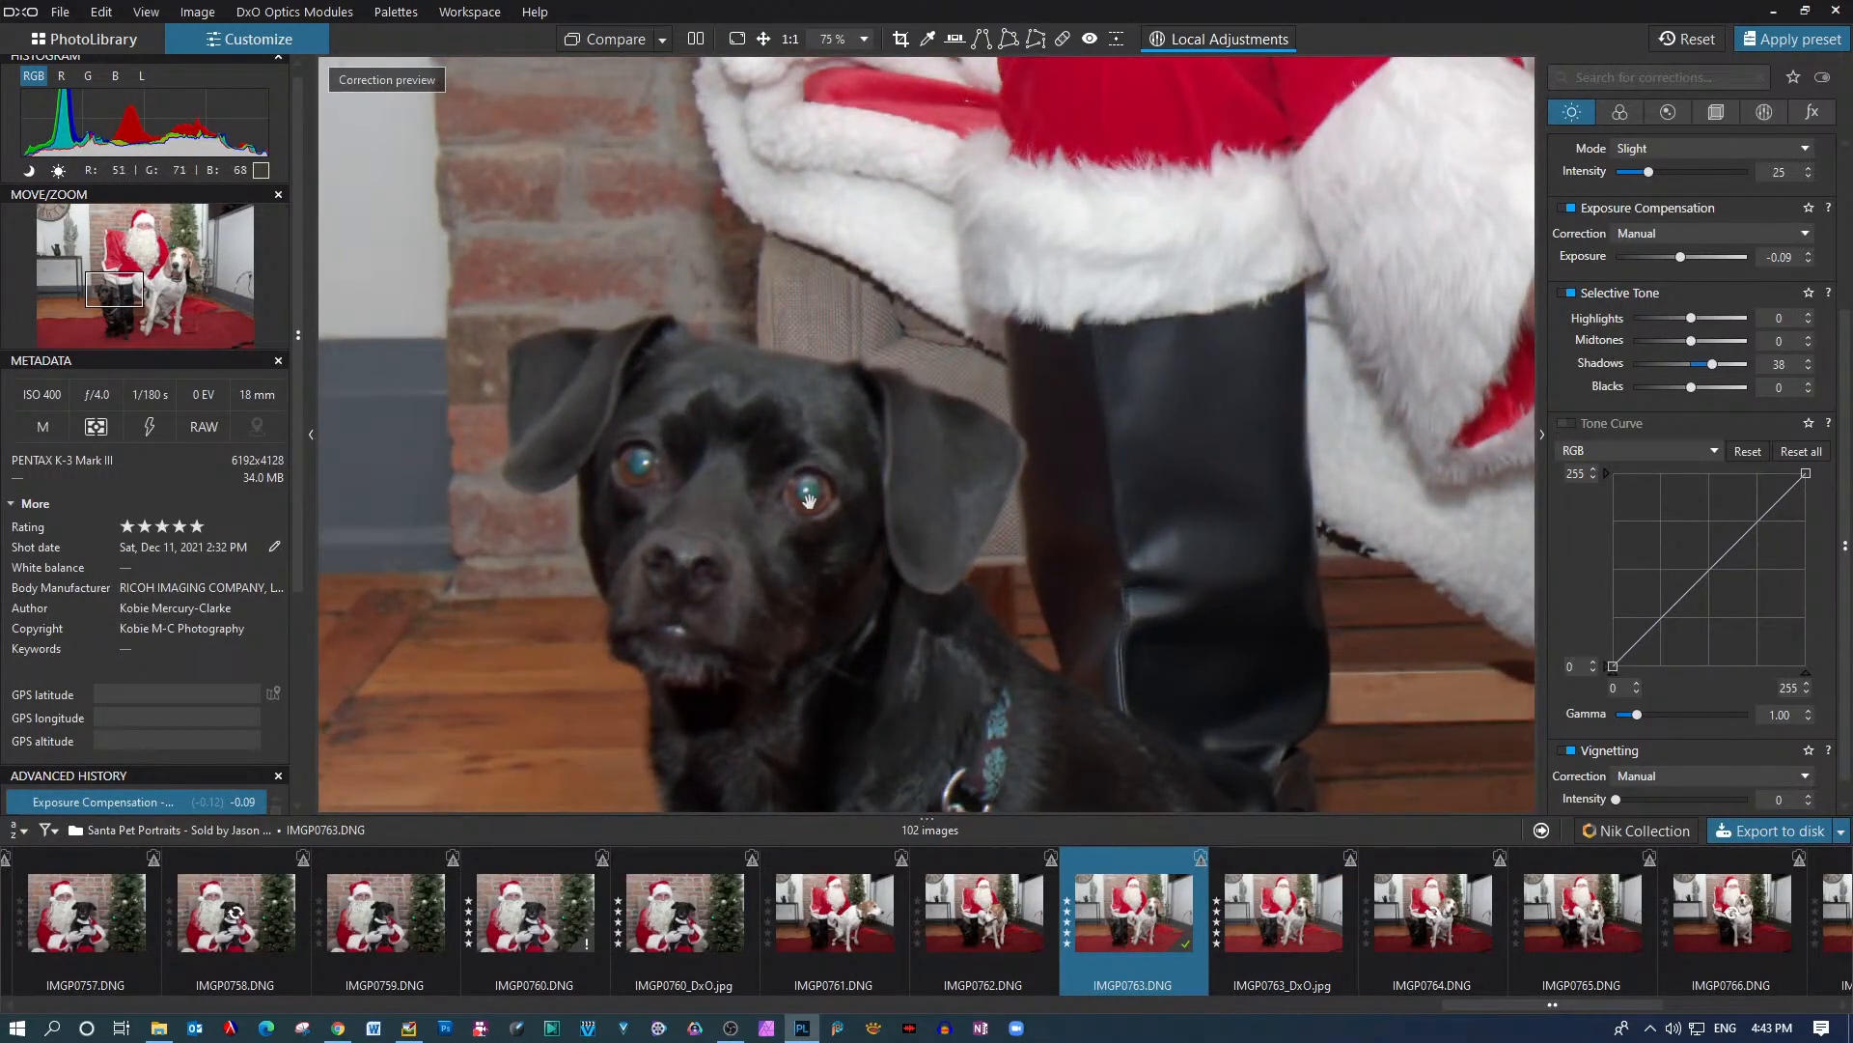
pyautogui.scroll(-4, 809, 499)
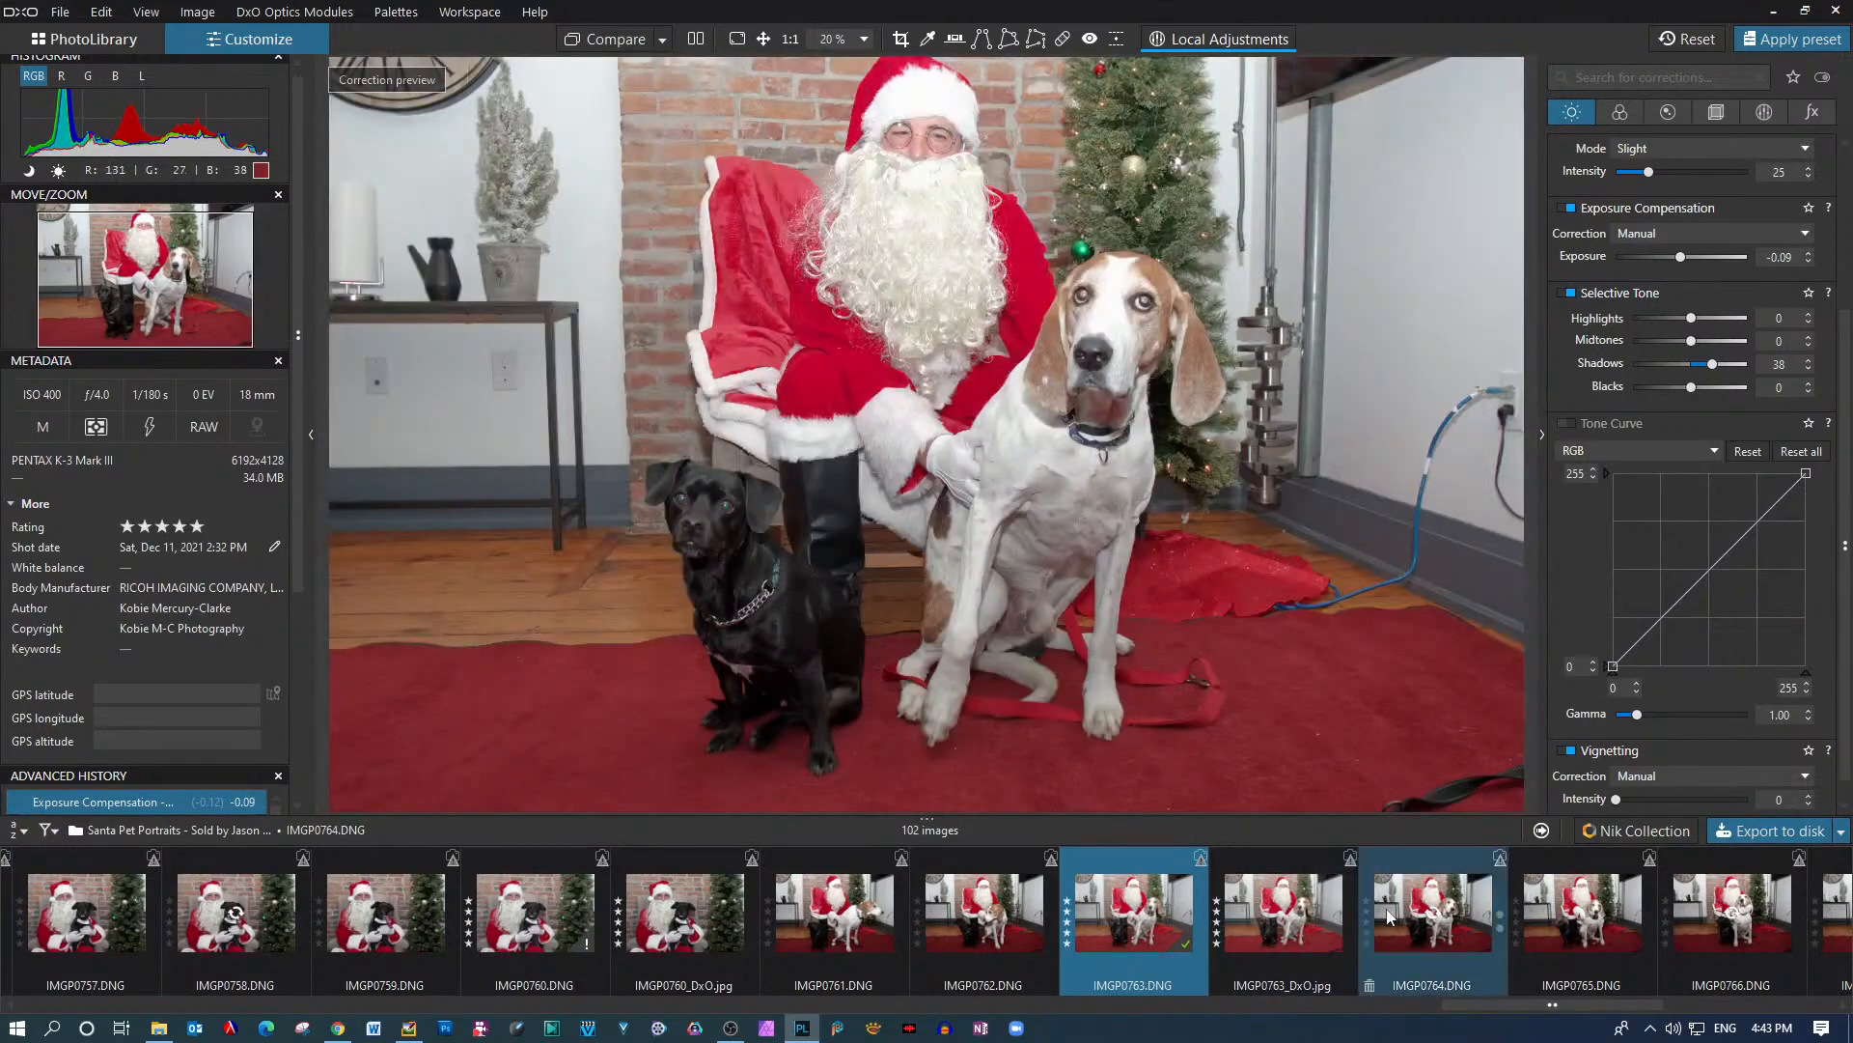
# View IMGP0764.DNG, and examine the hound's eyes and the overall frame in IMGP0765.DNG
pyautogui.click(1433, 910)
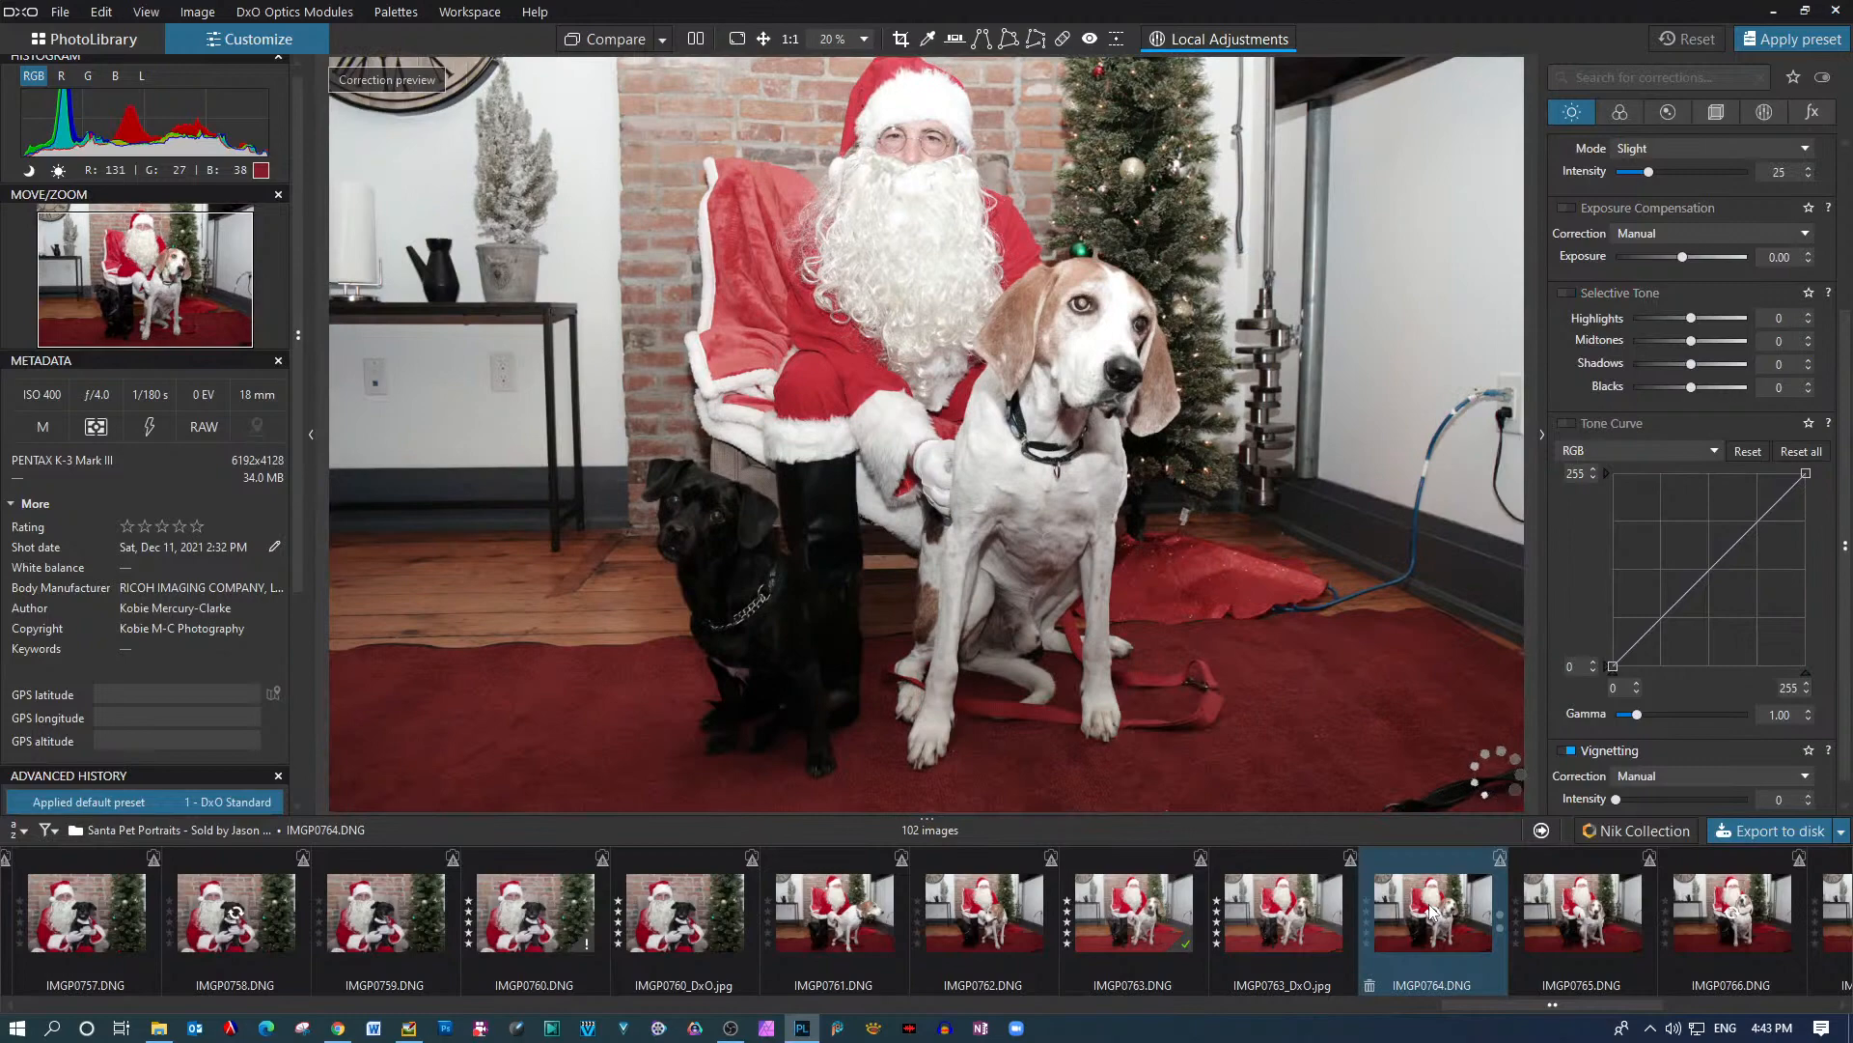
pyautogui.click(1568, 909)
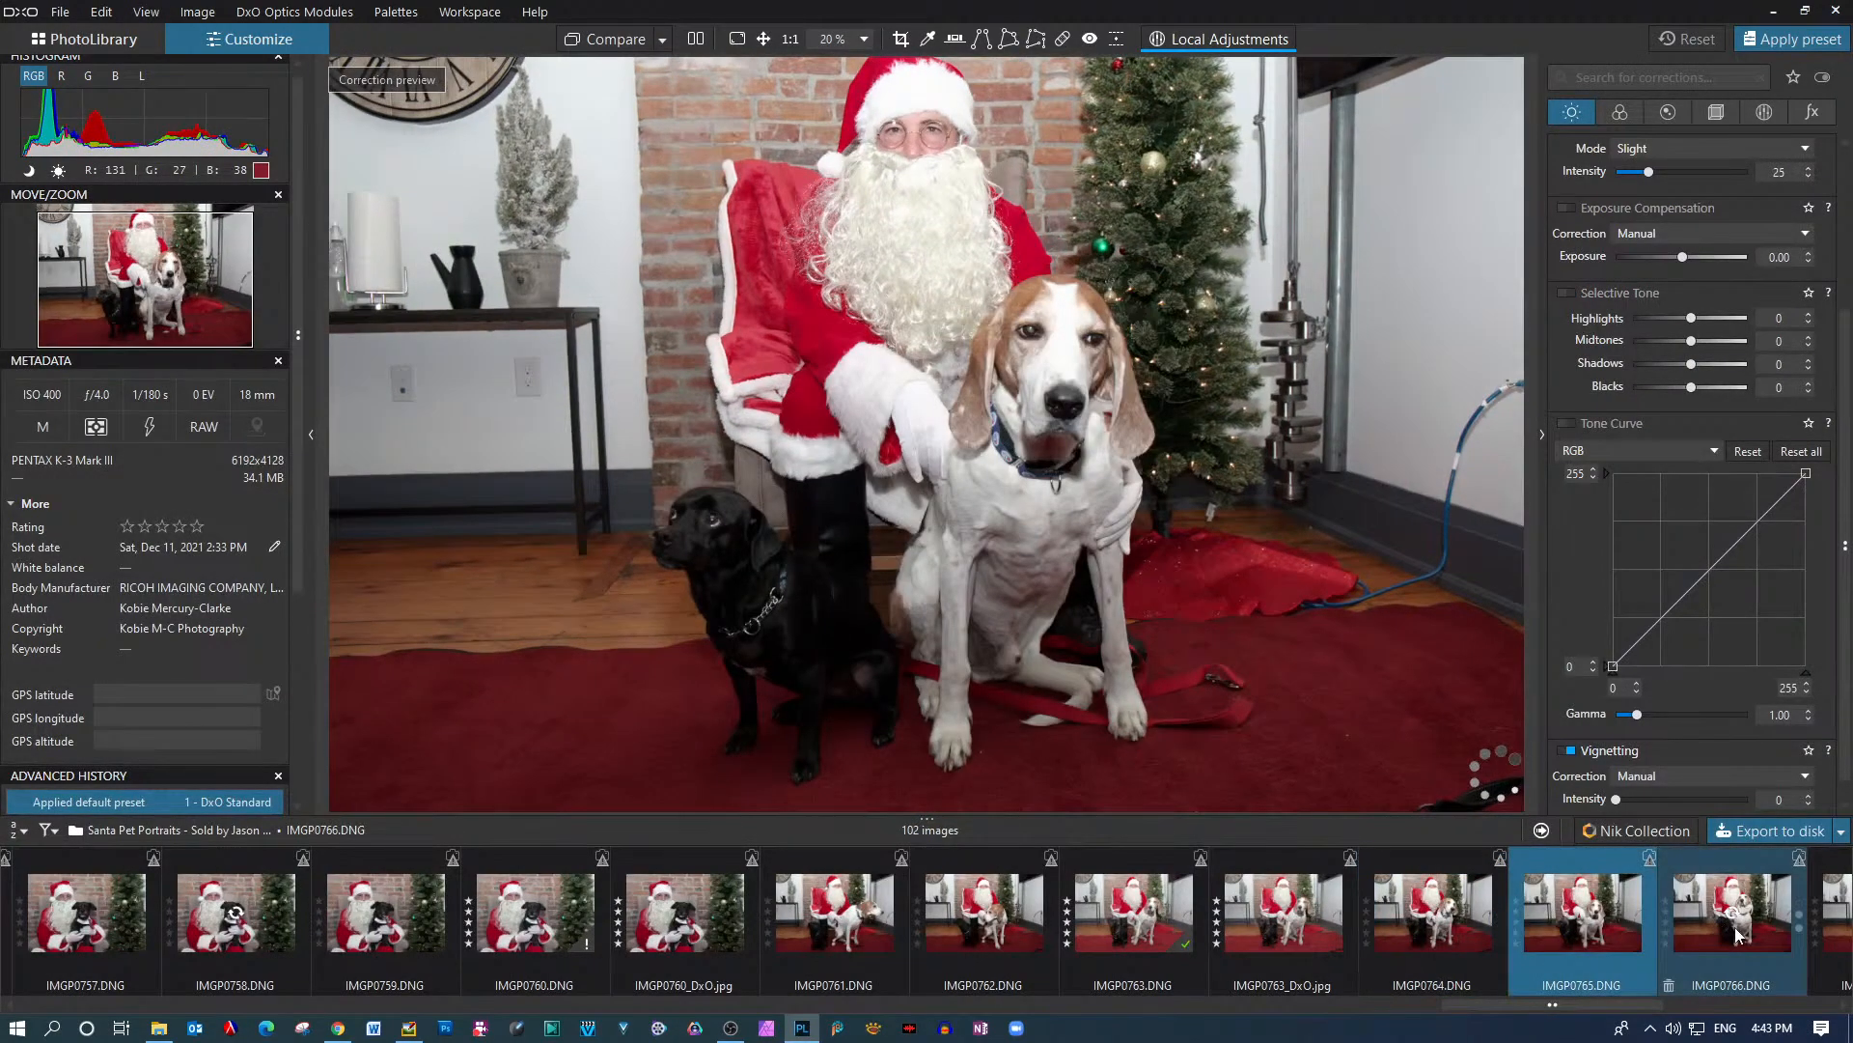
pyautogui.scroll(5, 1060, 355)
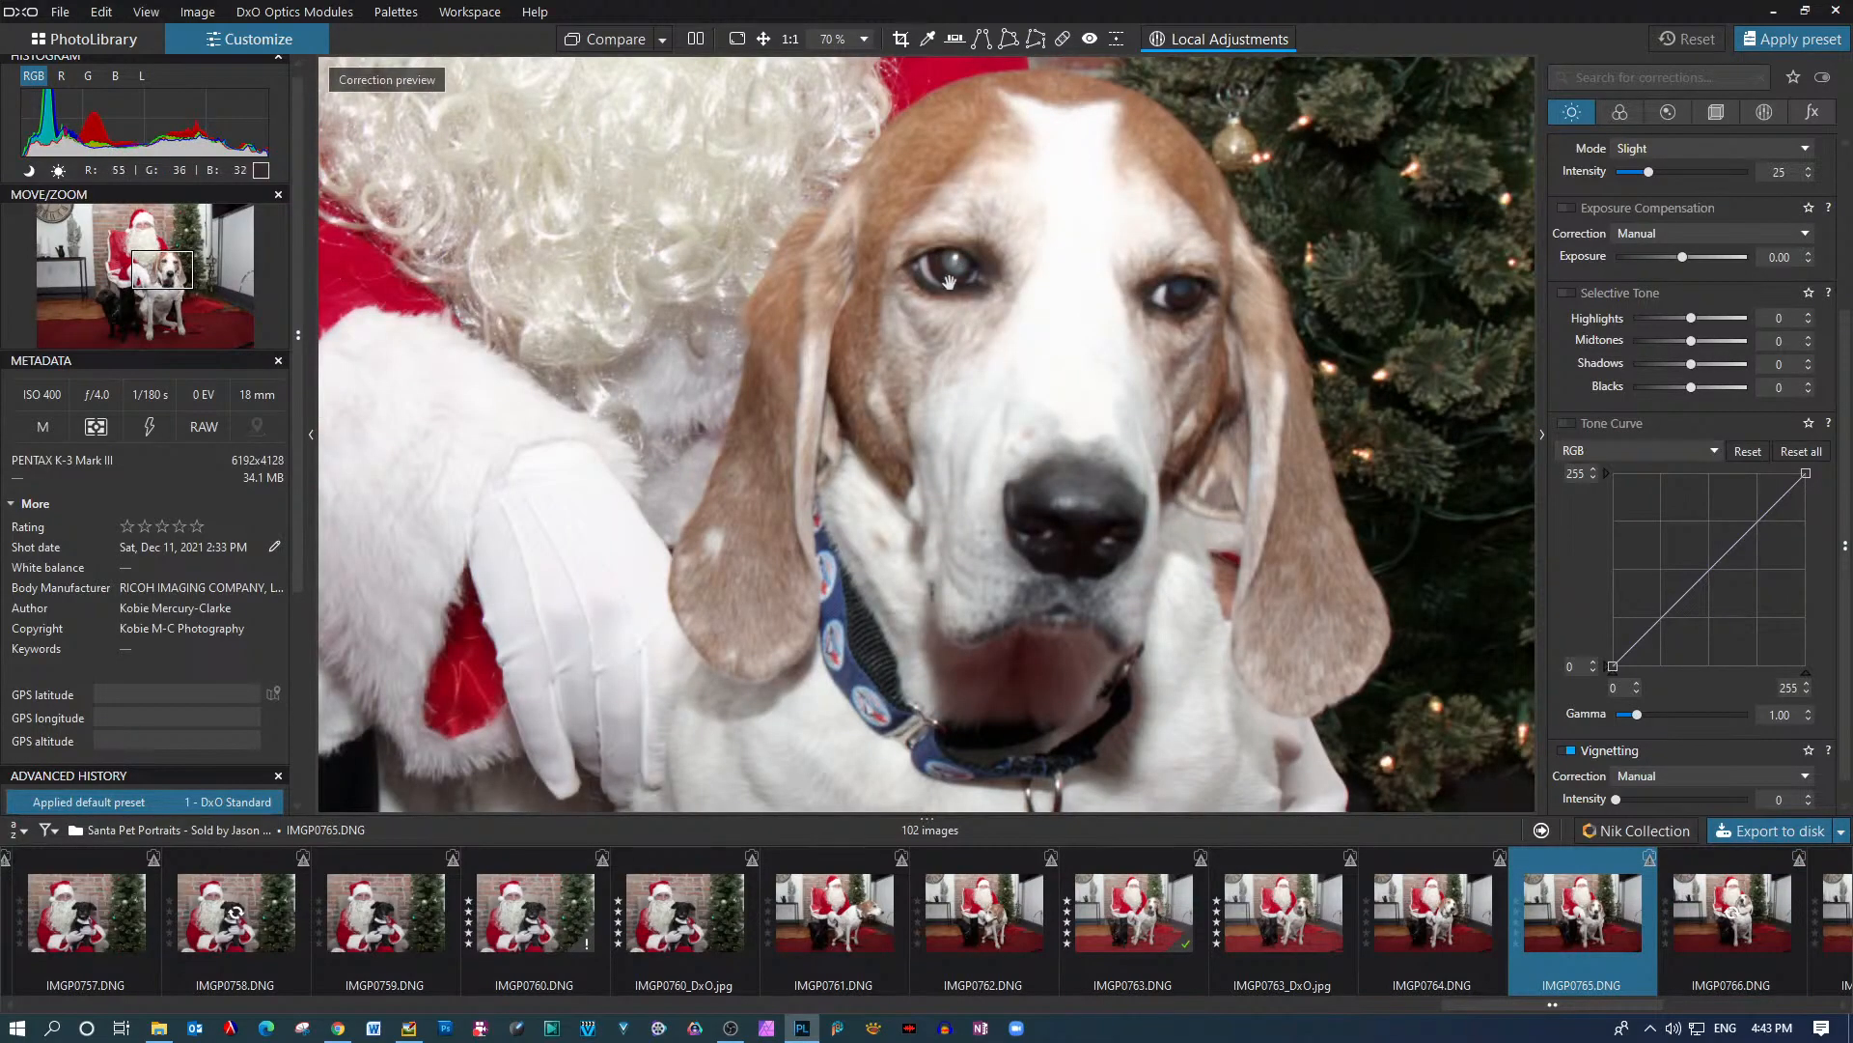
pyautogui.scroll(-5, 956, 287)
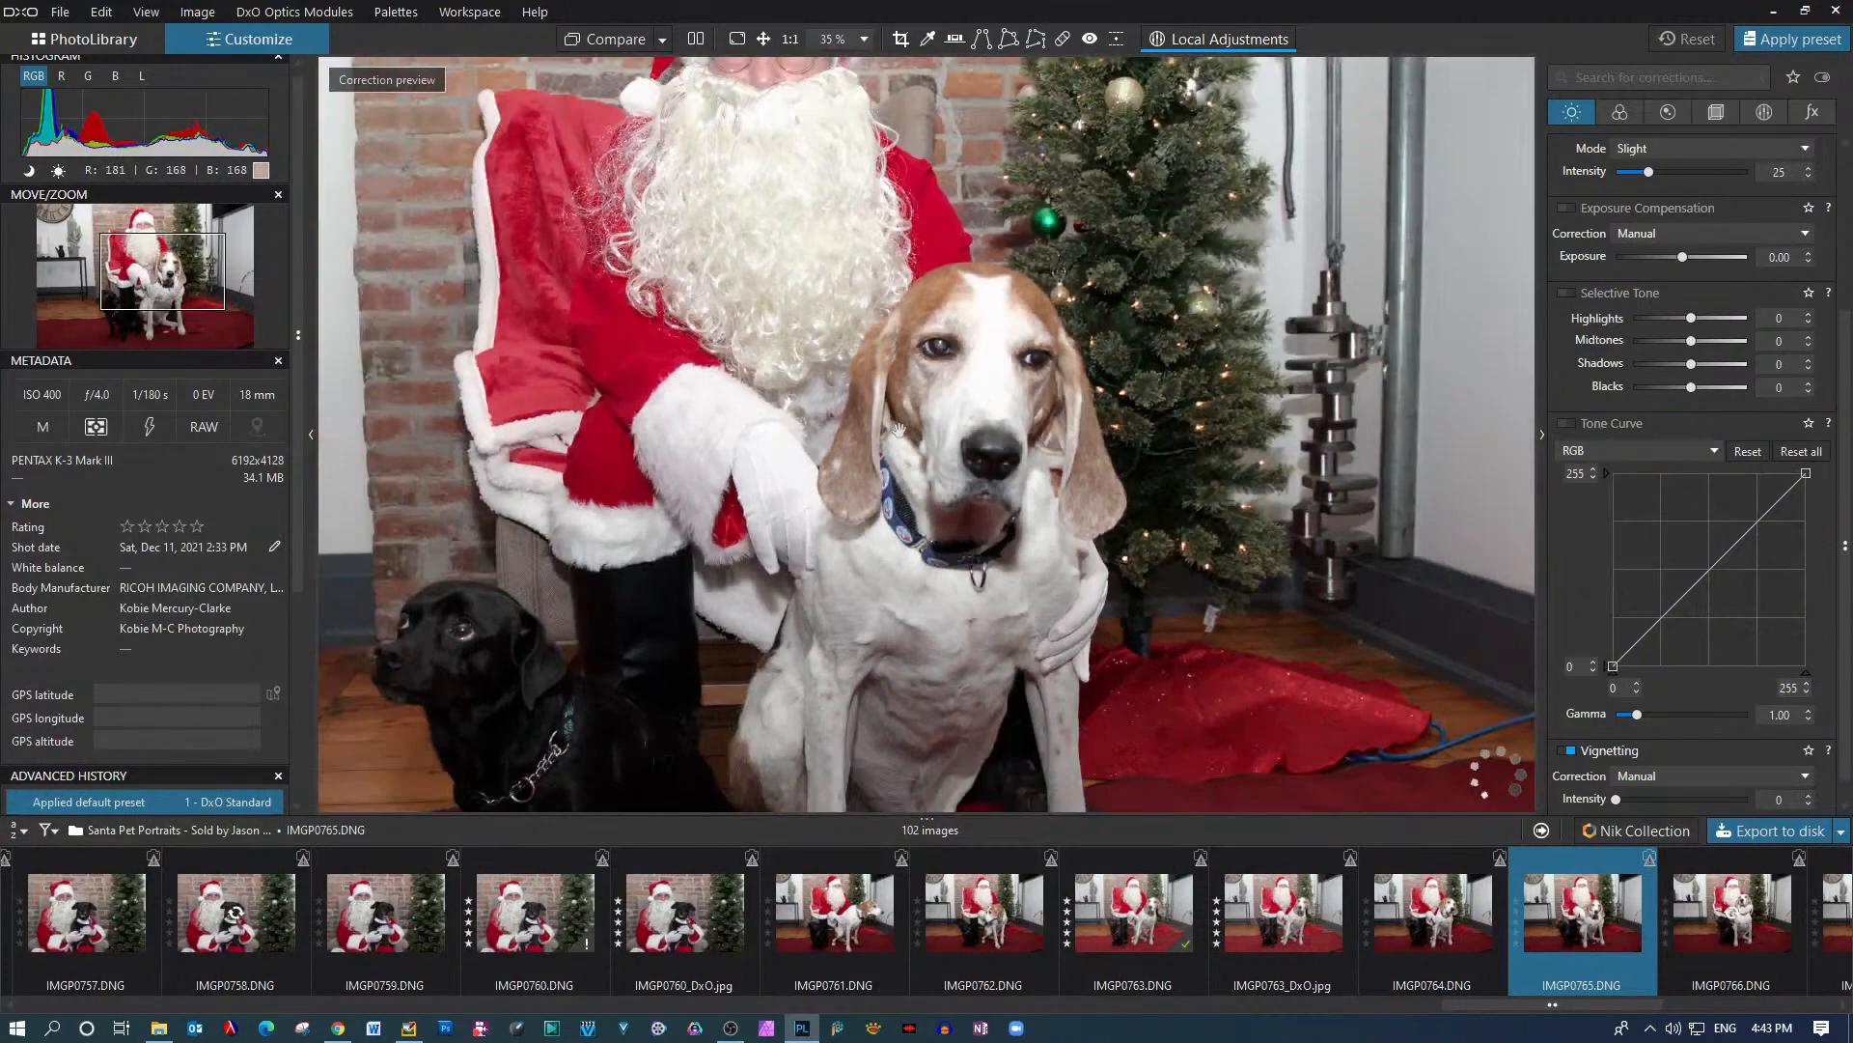
pyautogui.scroll(-5, 1062, 917)
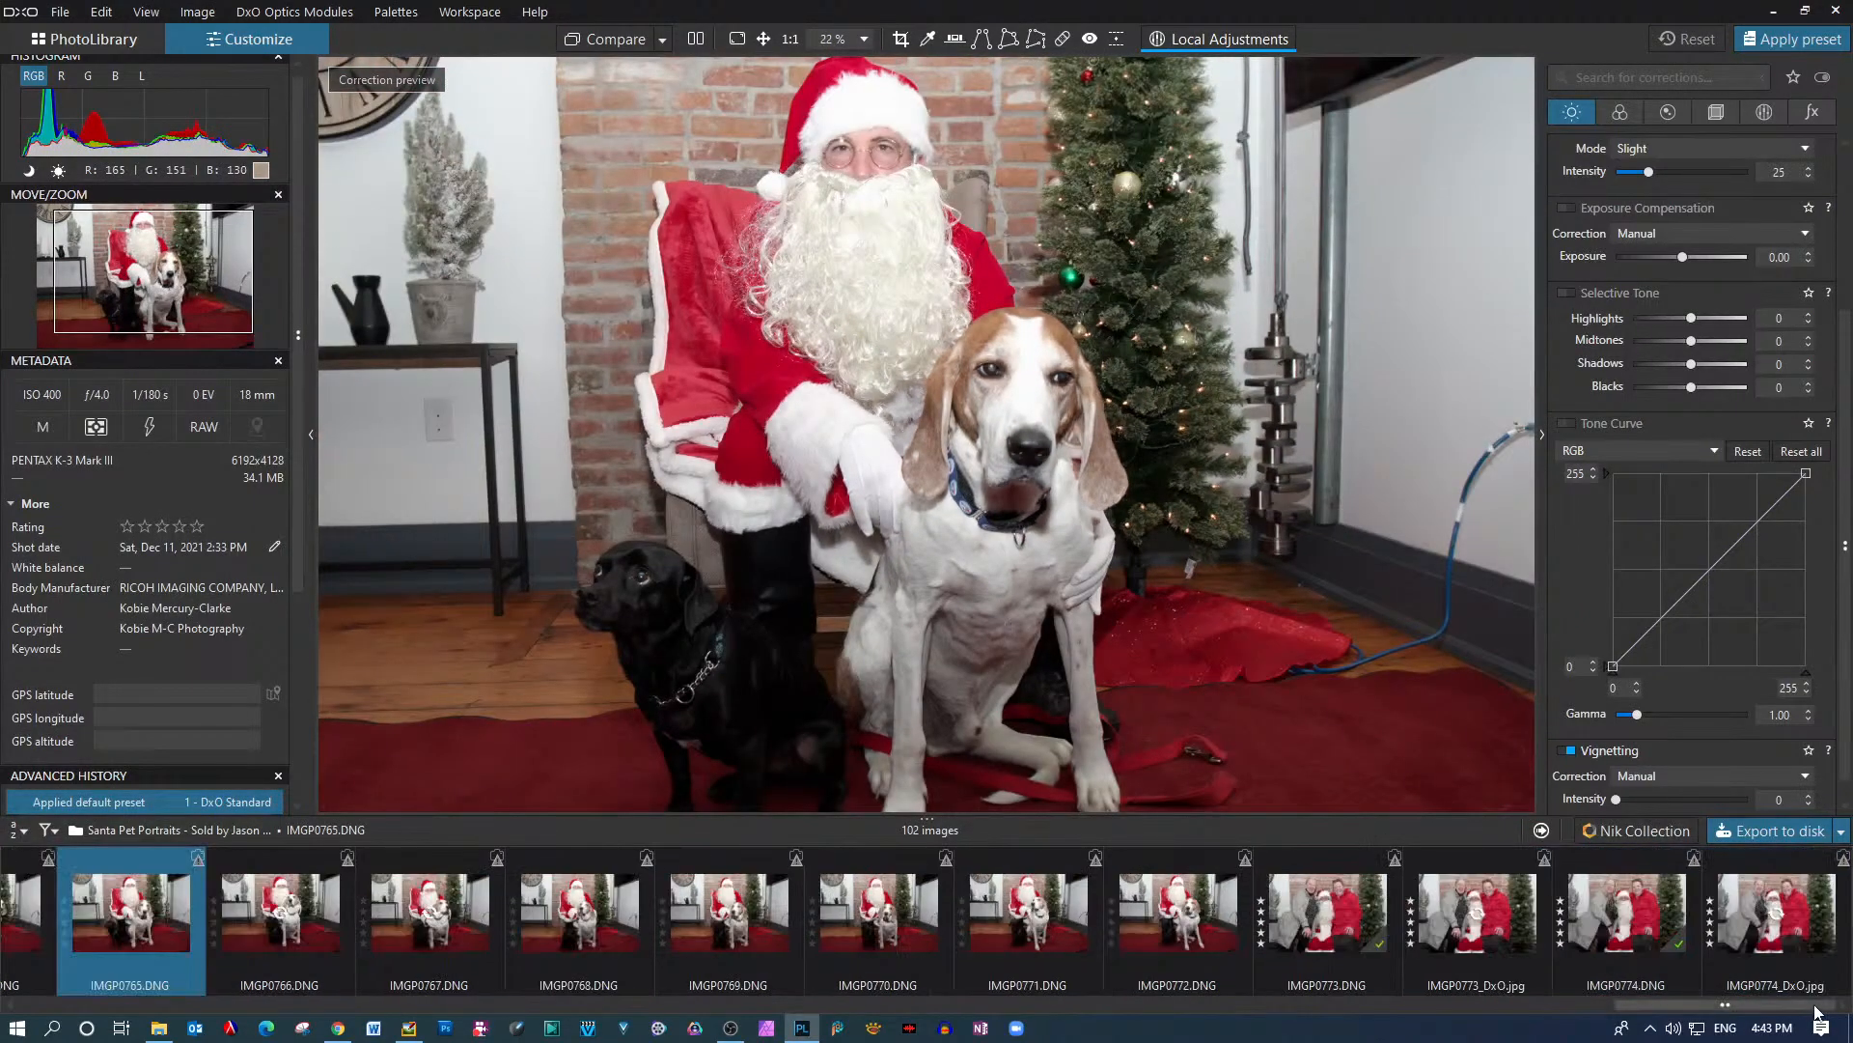
# Compare two-dog portrait IMGP0766.DNG with IMGP0765.DNG, and view IMGP0767.DNG, IMGP0768.DNG and IMGP0769.DNG in turn
pyautogui.click(253, 913)
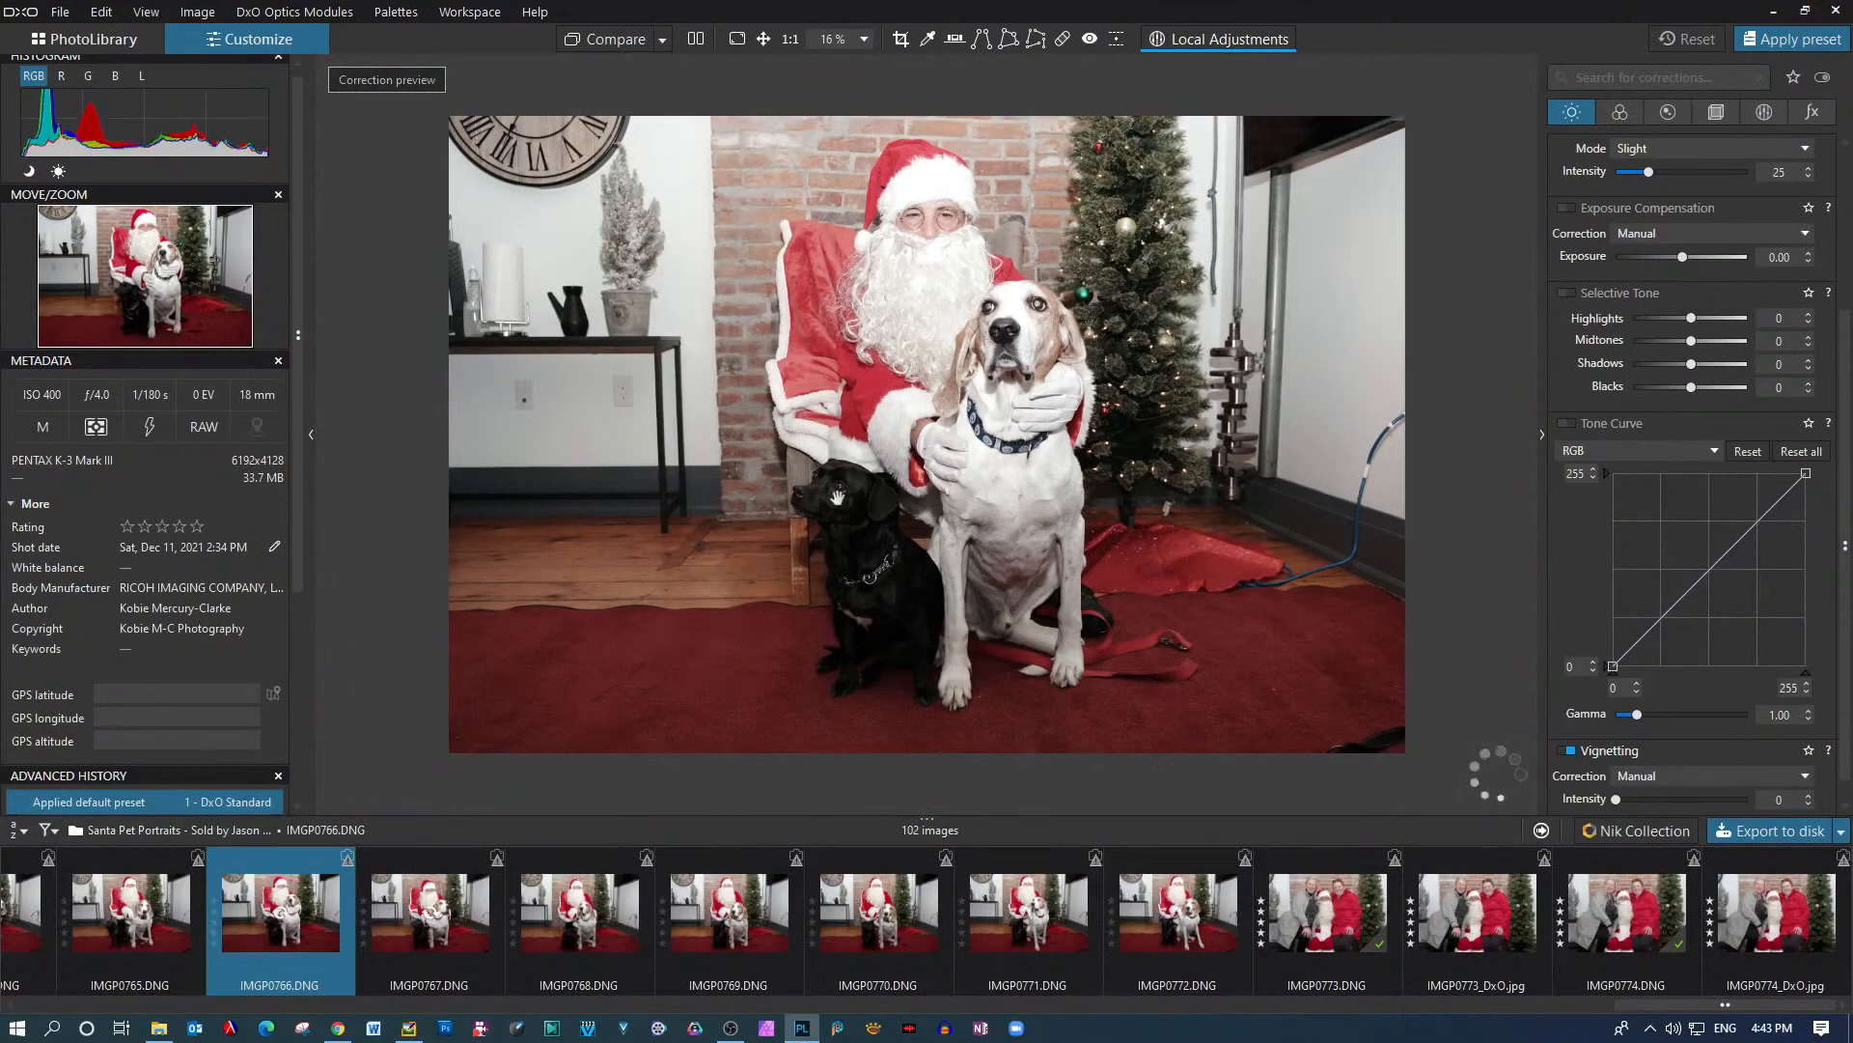
pyautogui.click(121, 917)
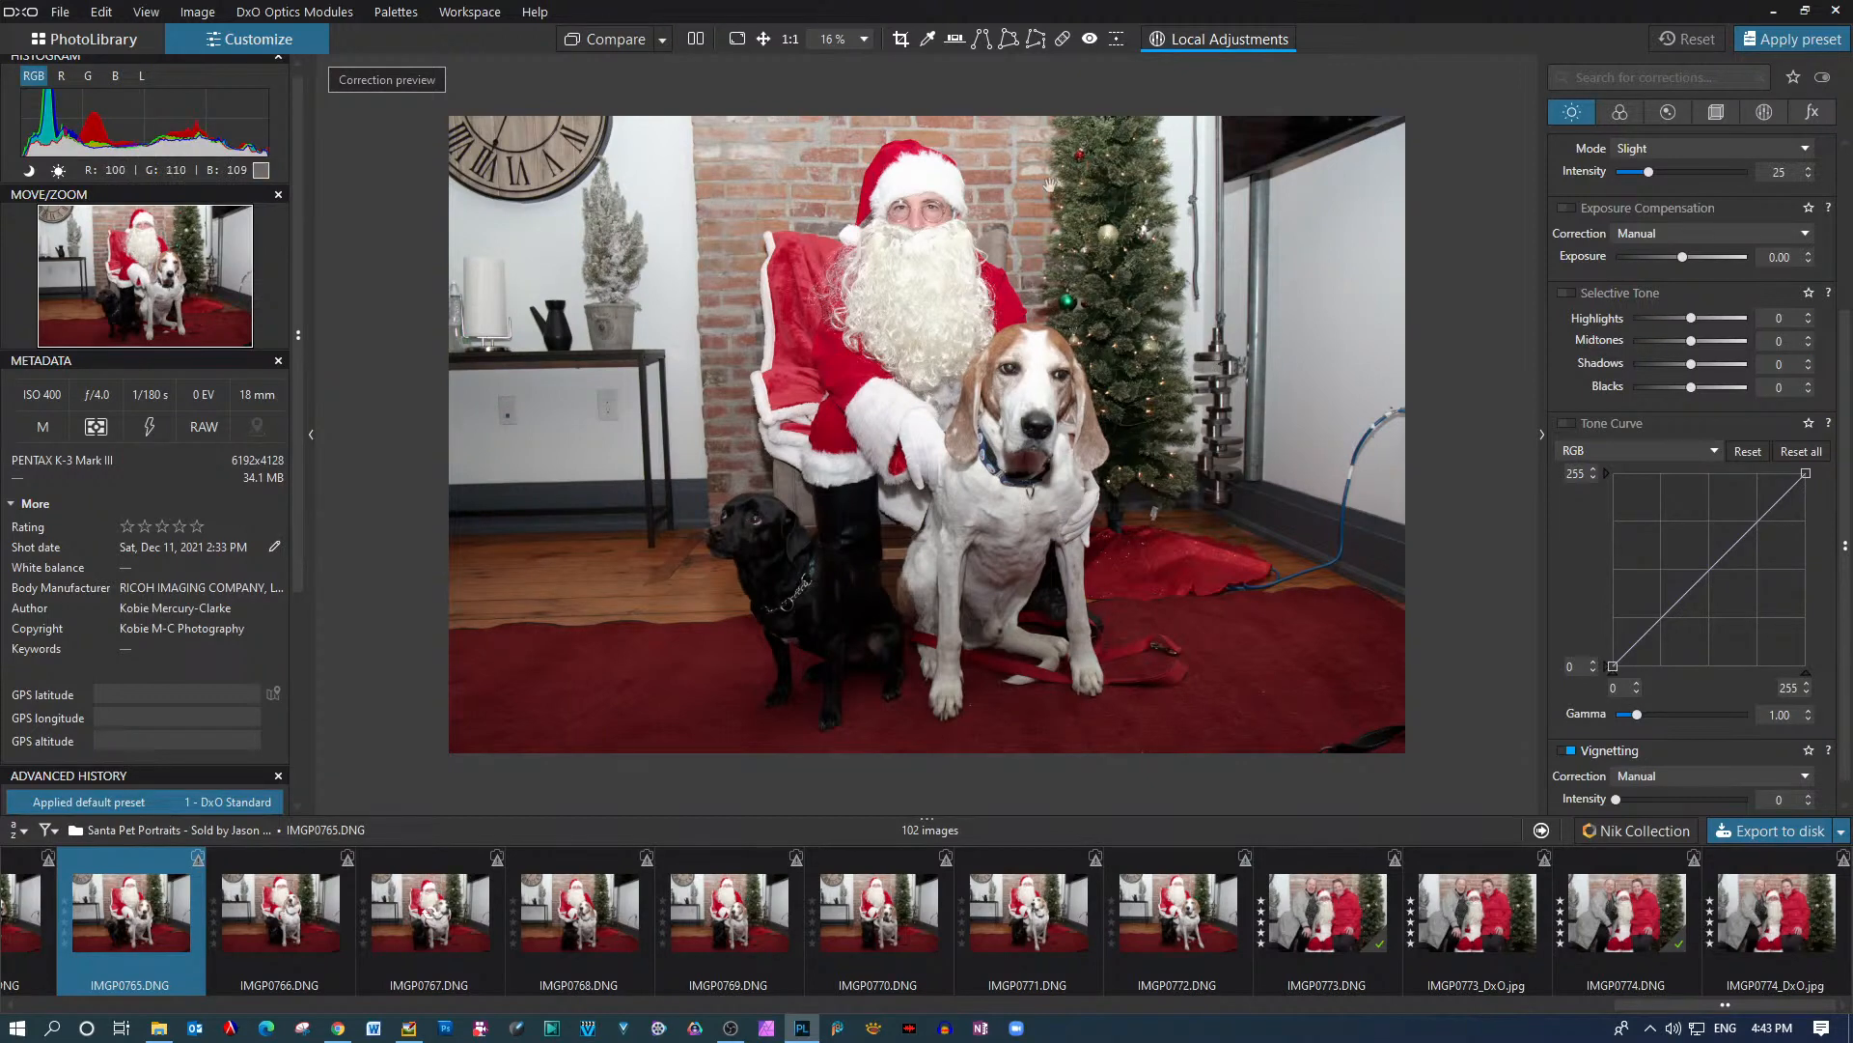
pyautogui.click(435, 914)
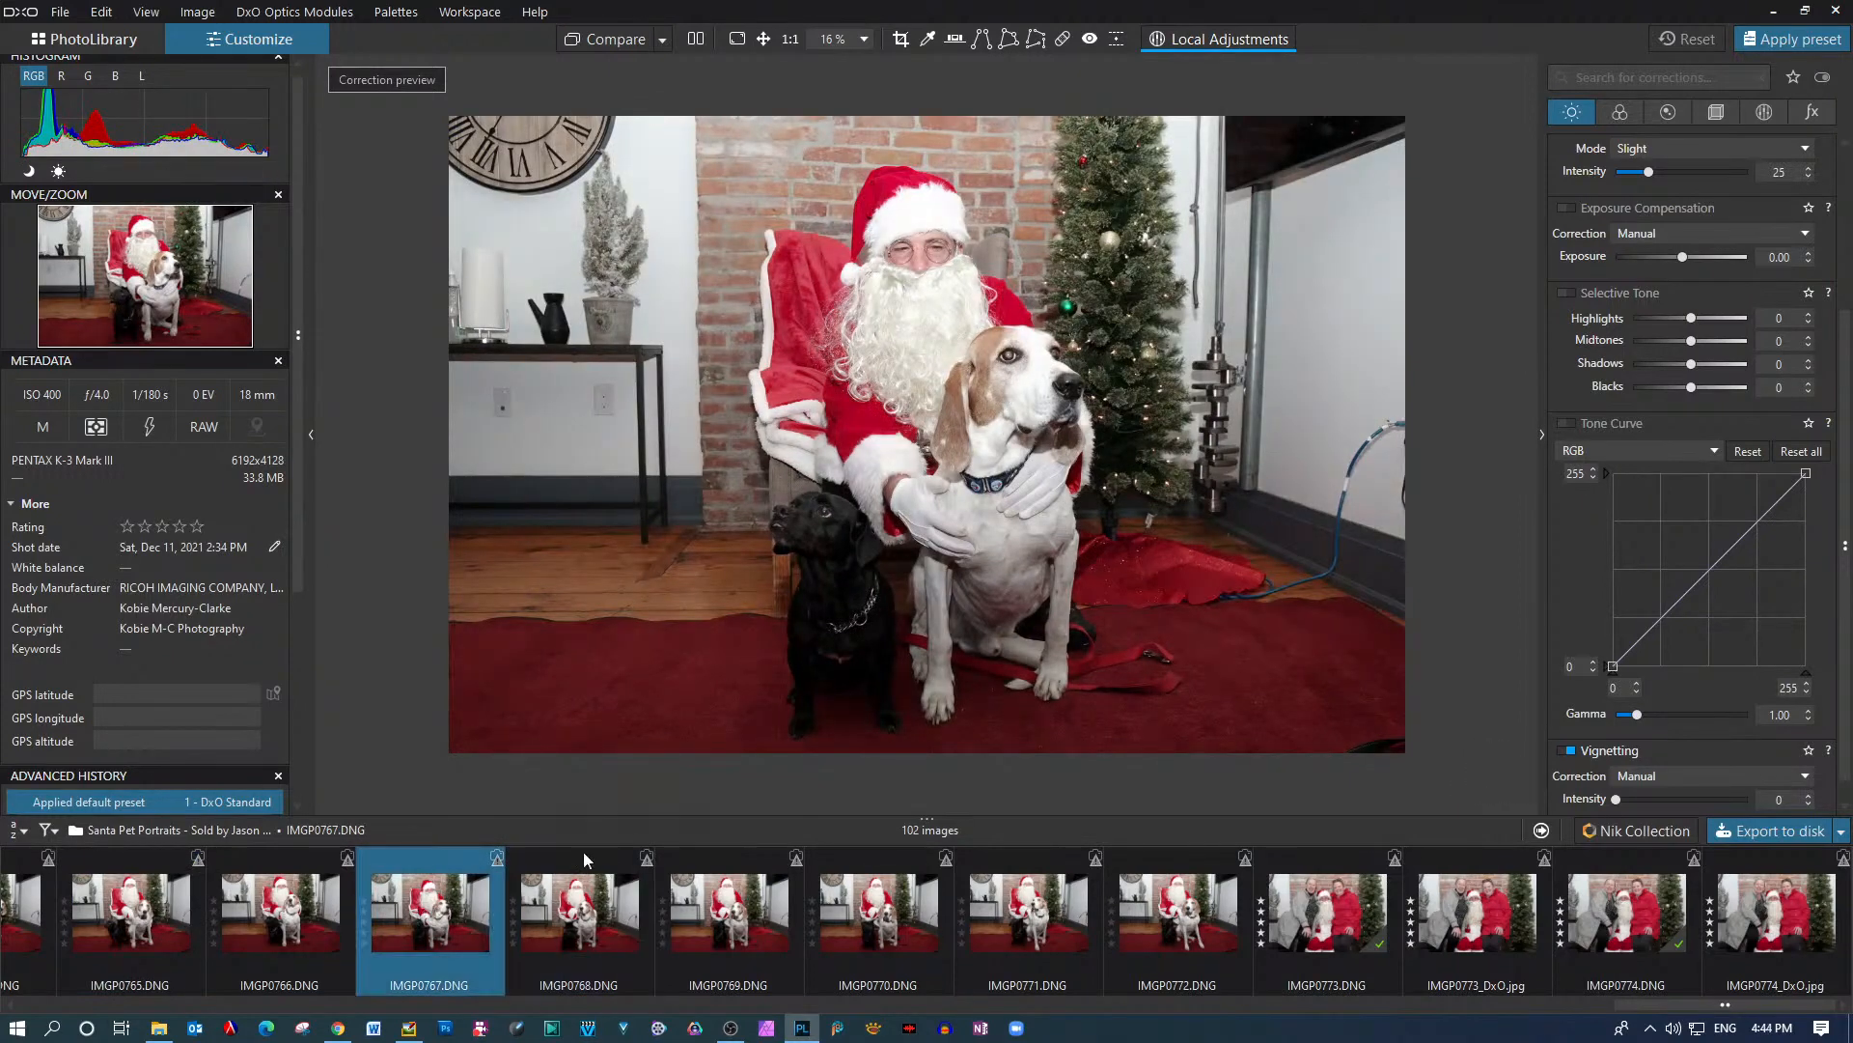
pyautogui.click(580, 917)
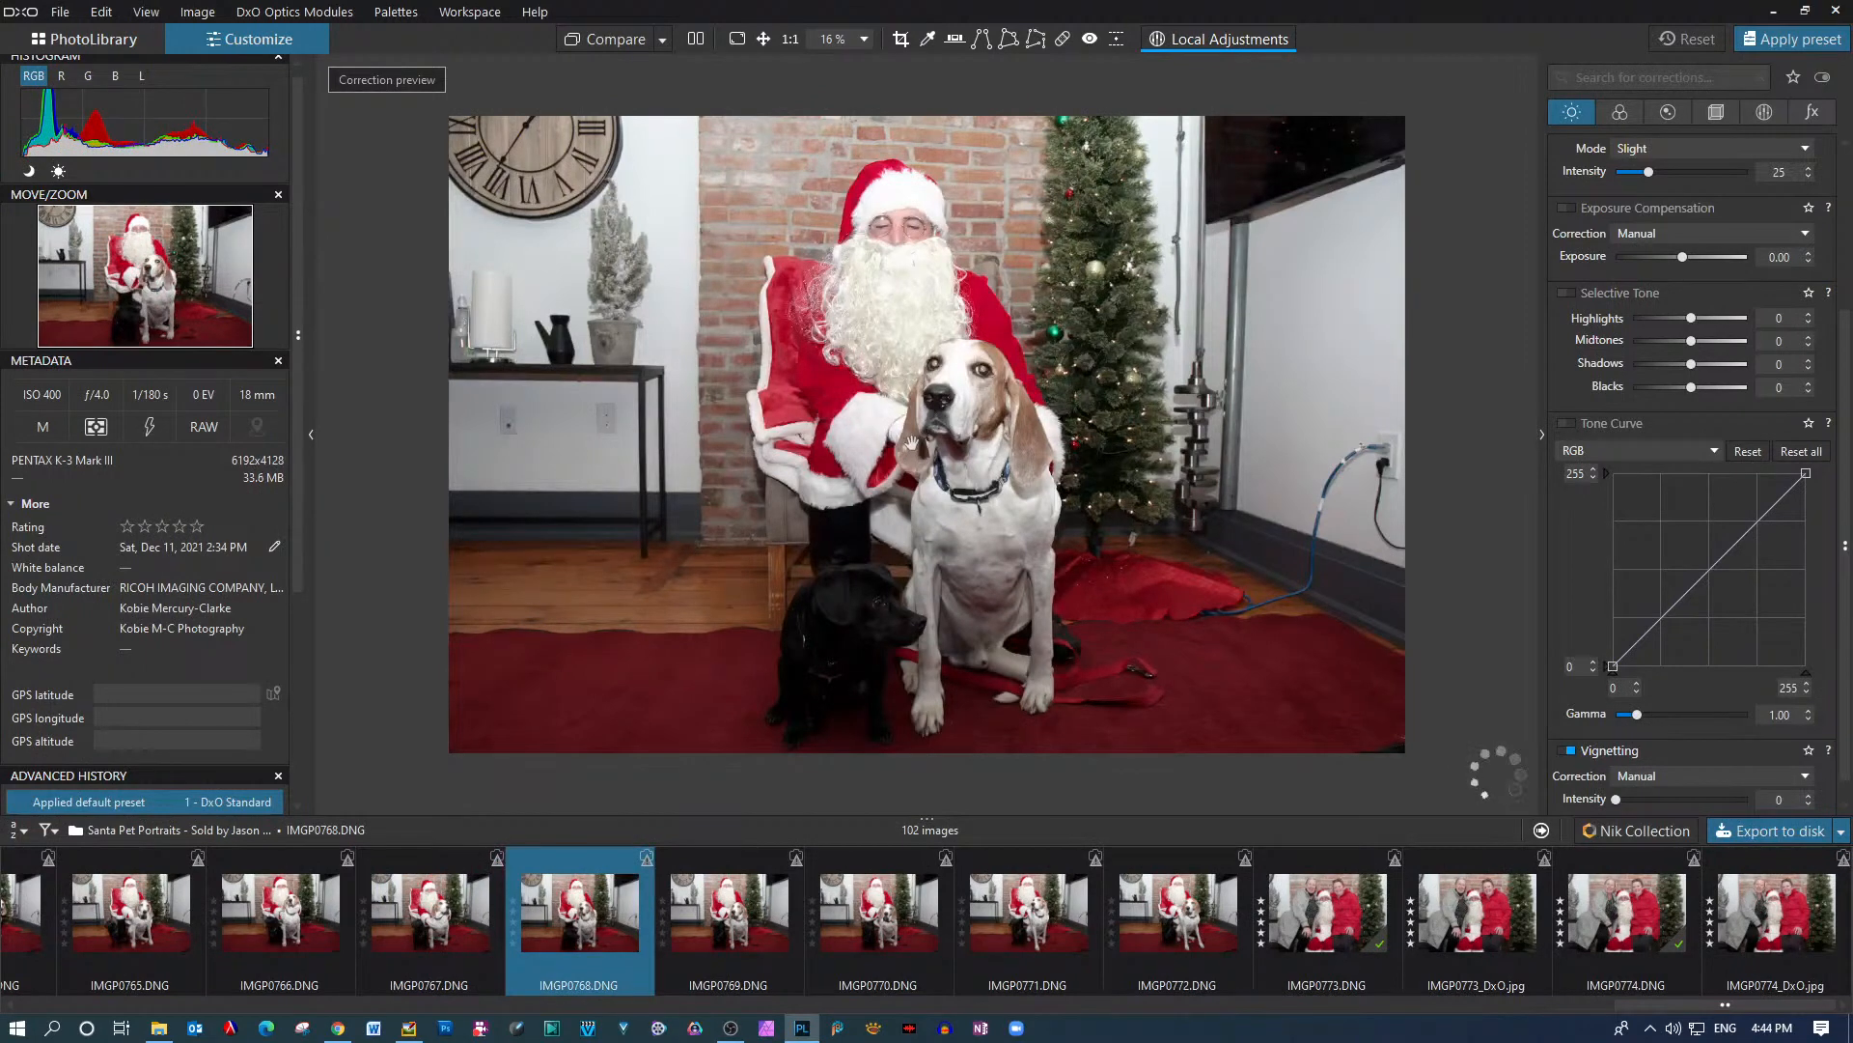
pyautogui.click(720, 913)
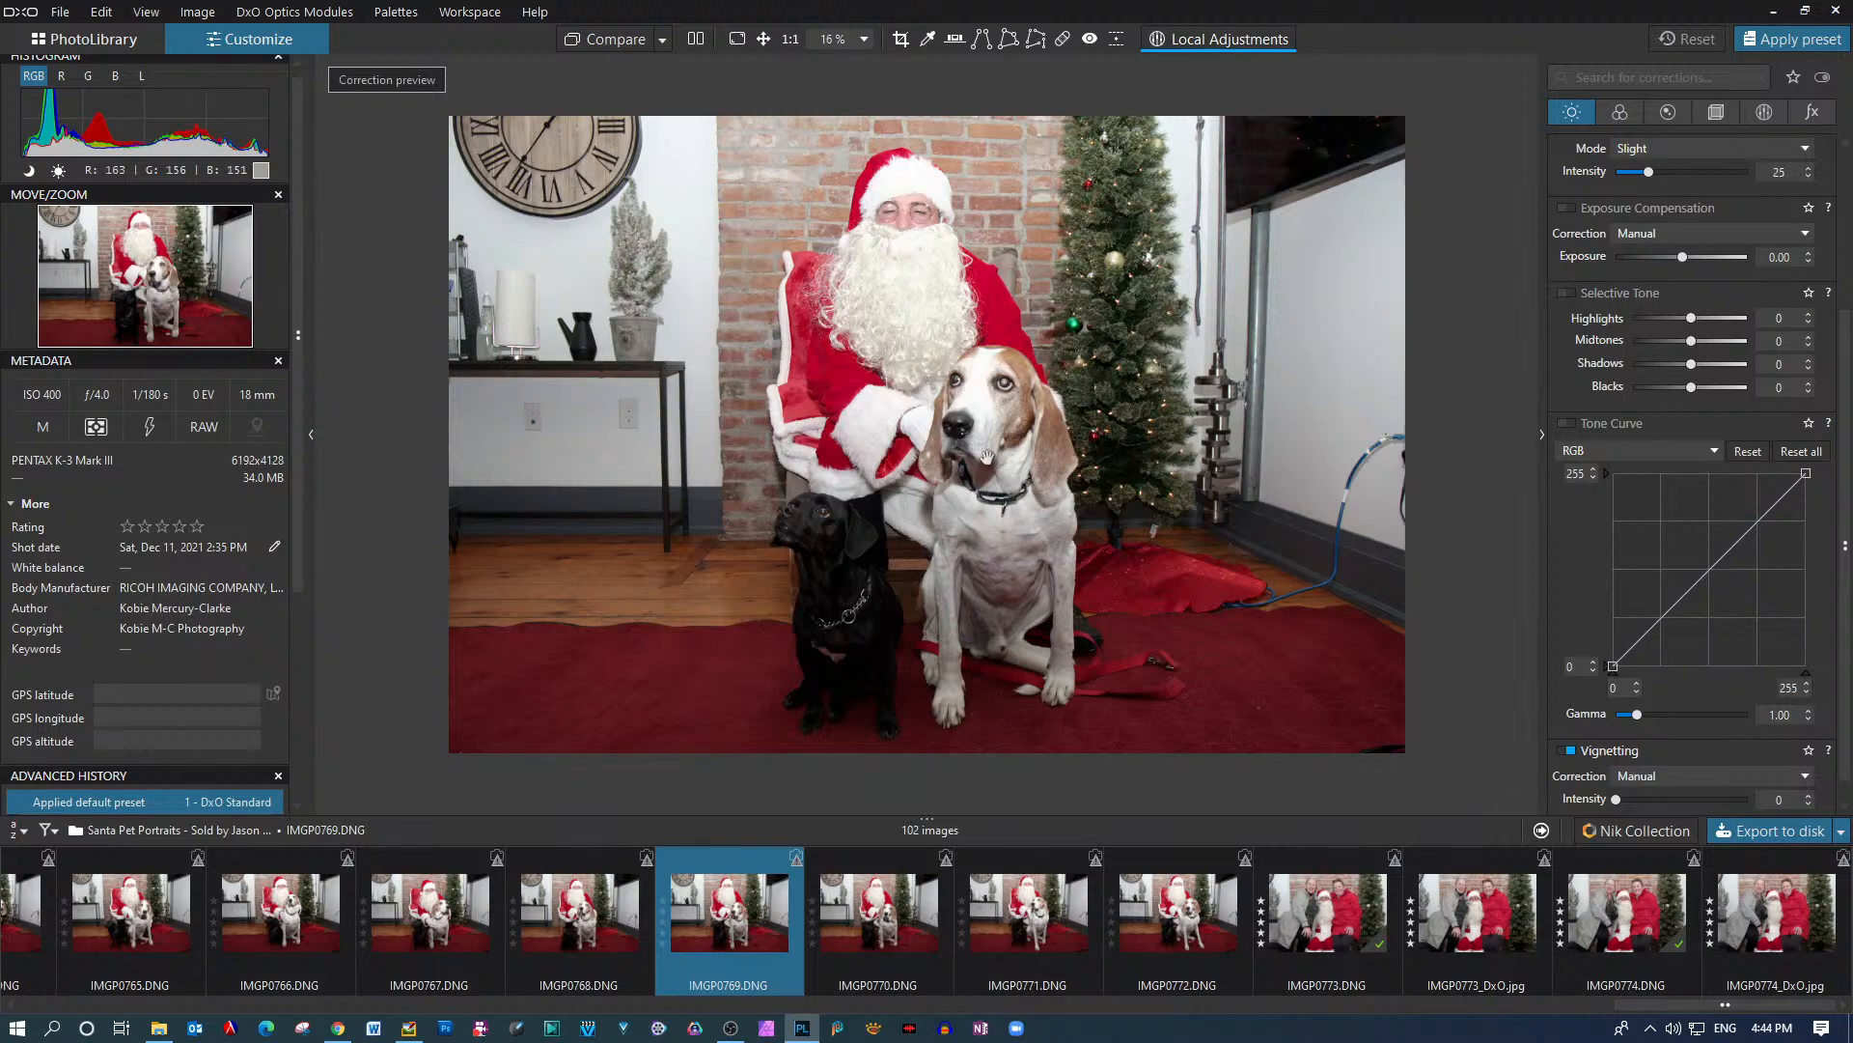
# Compare the remaining two-dog portraits IMGP0770.DNG, IMGP0771.DNG and IMGP0772.DNG, checking back against IMGP0768.DNG and IMGP0769.DNG
pyautogui.click(877, 932)
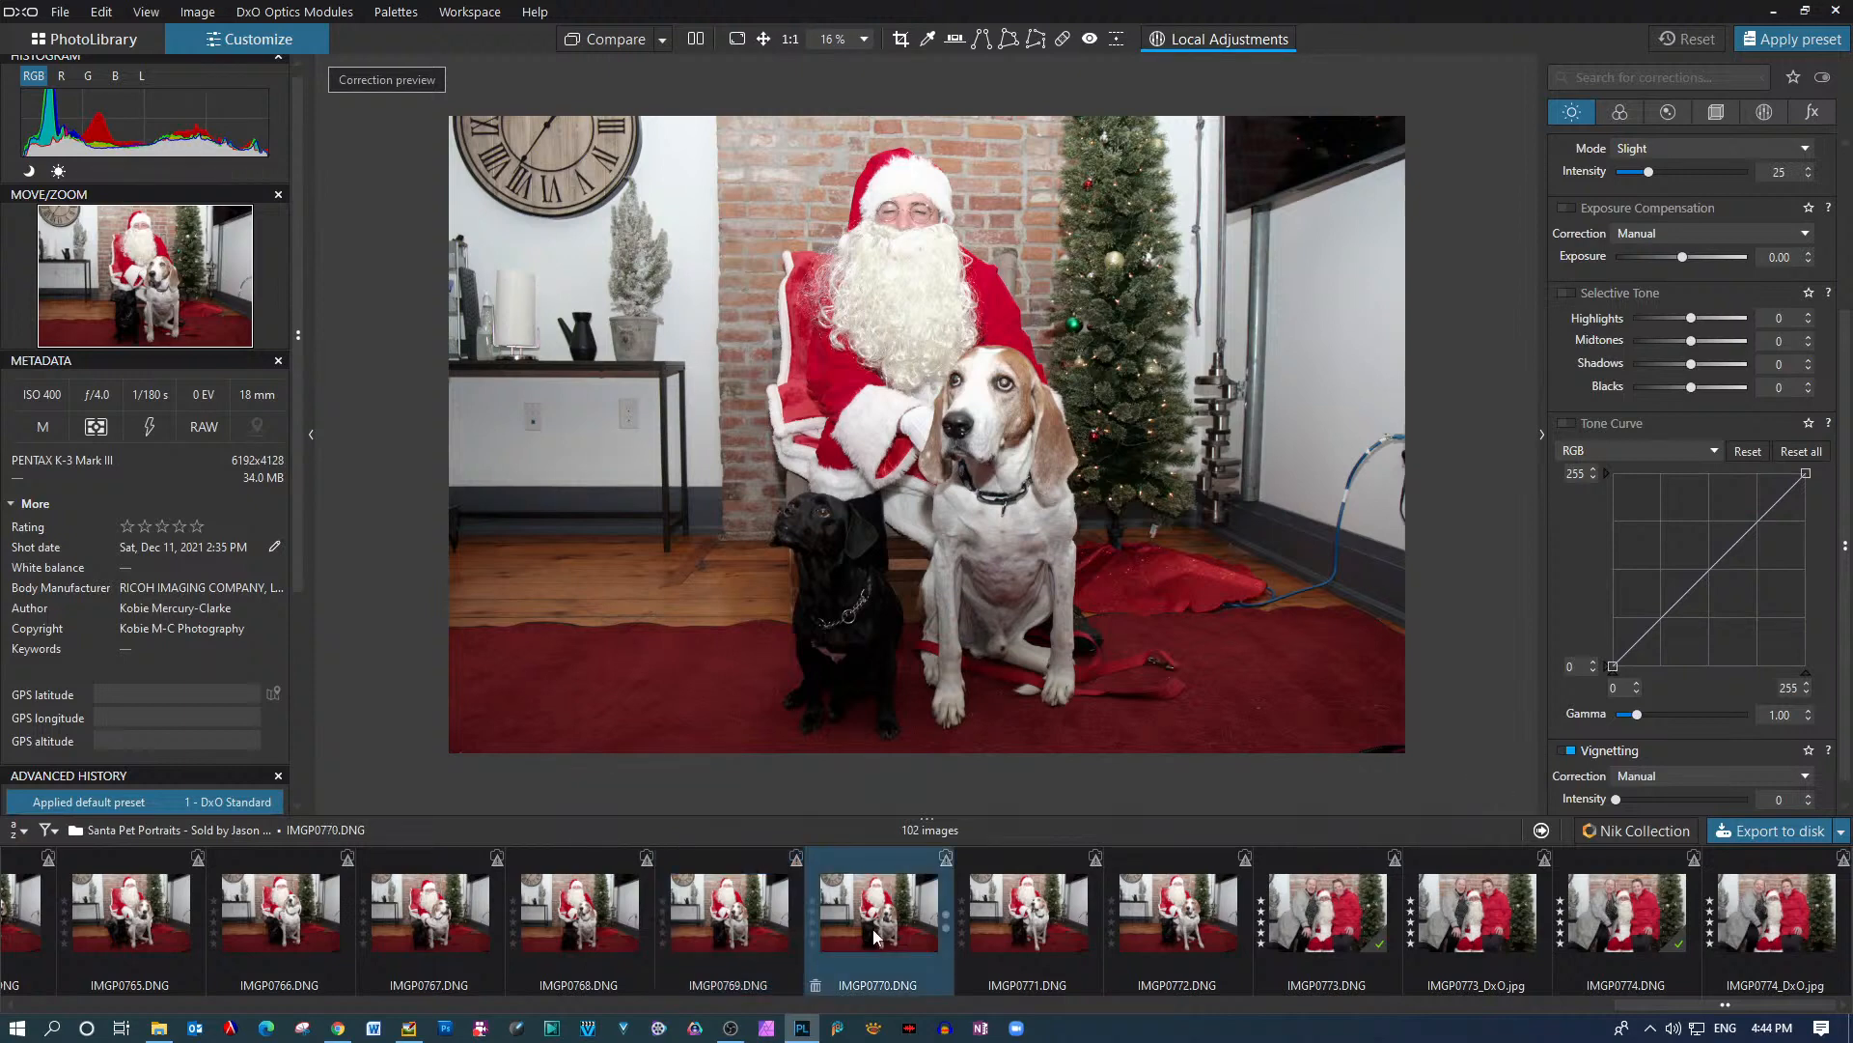
pyautogui.click(1008, 903)
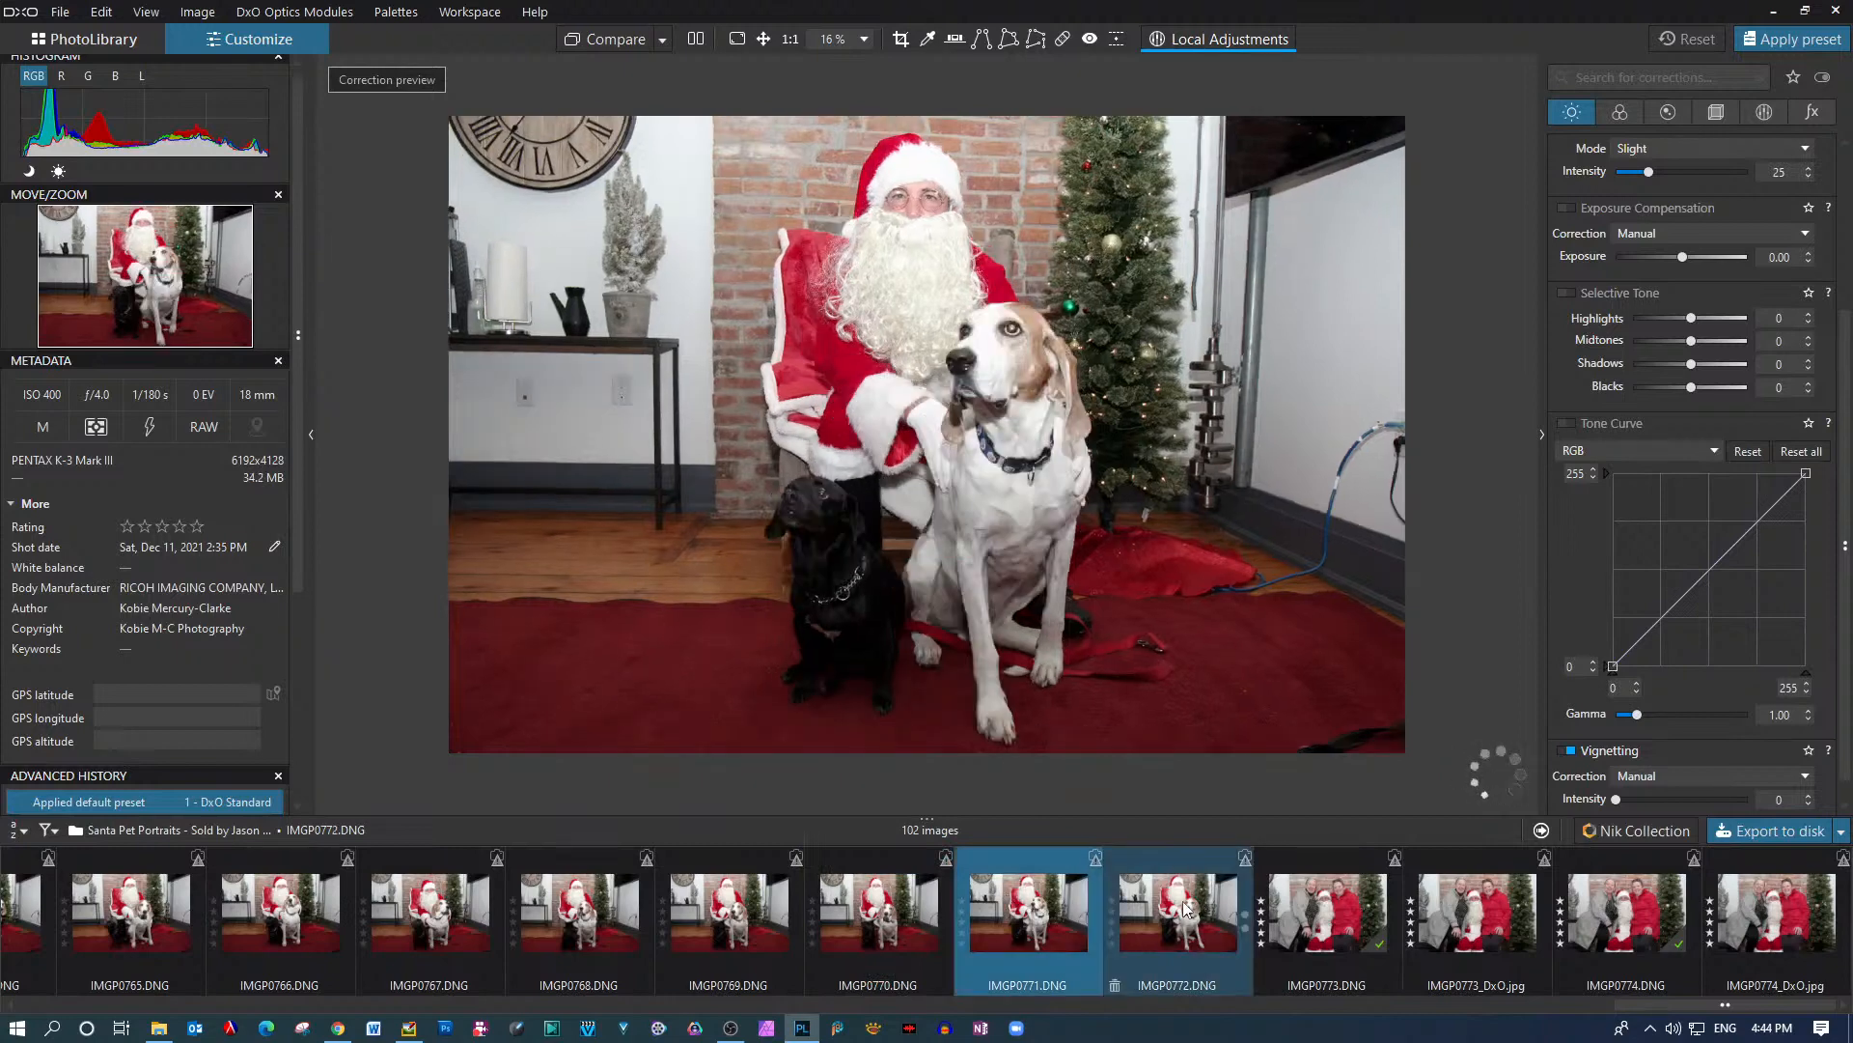
pyautogui.click(878, 912)
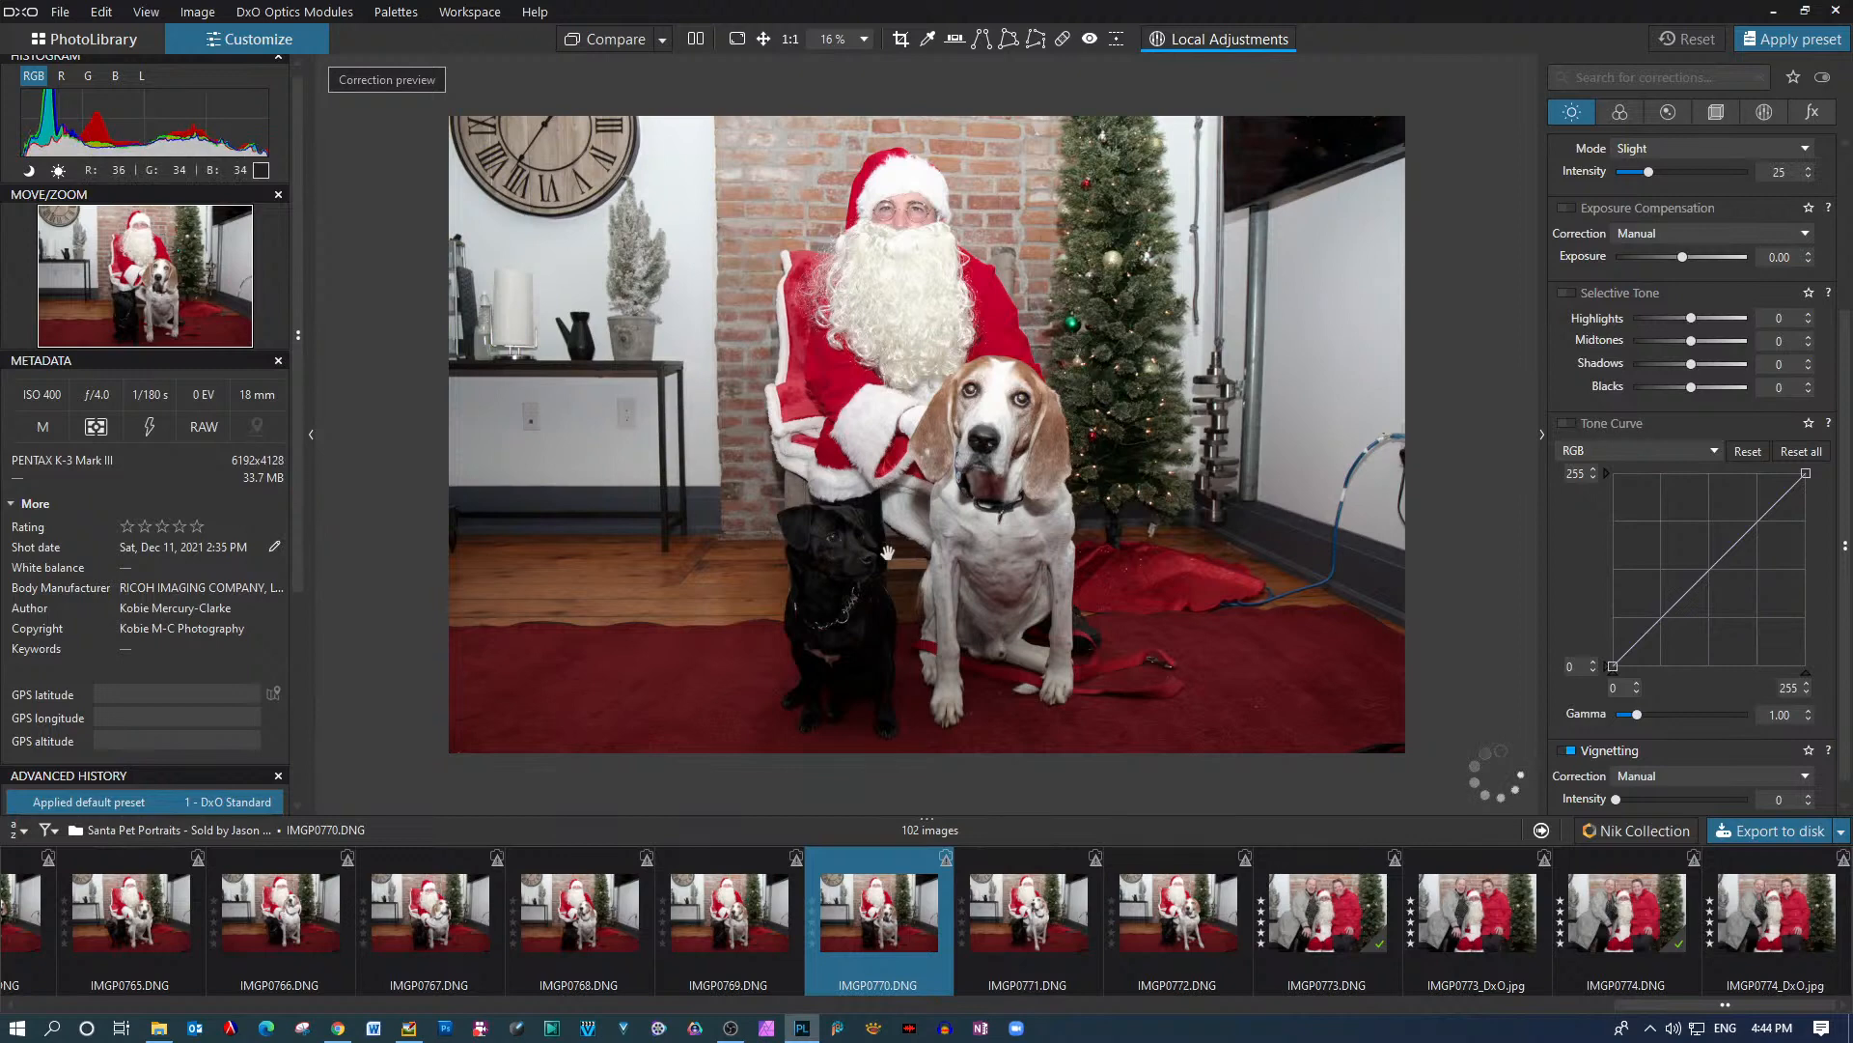
pyautogui.click(740, 909)
pyautogui.click(557, 908)
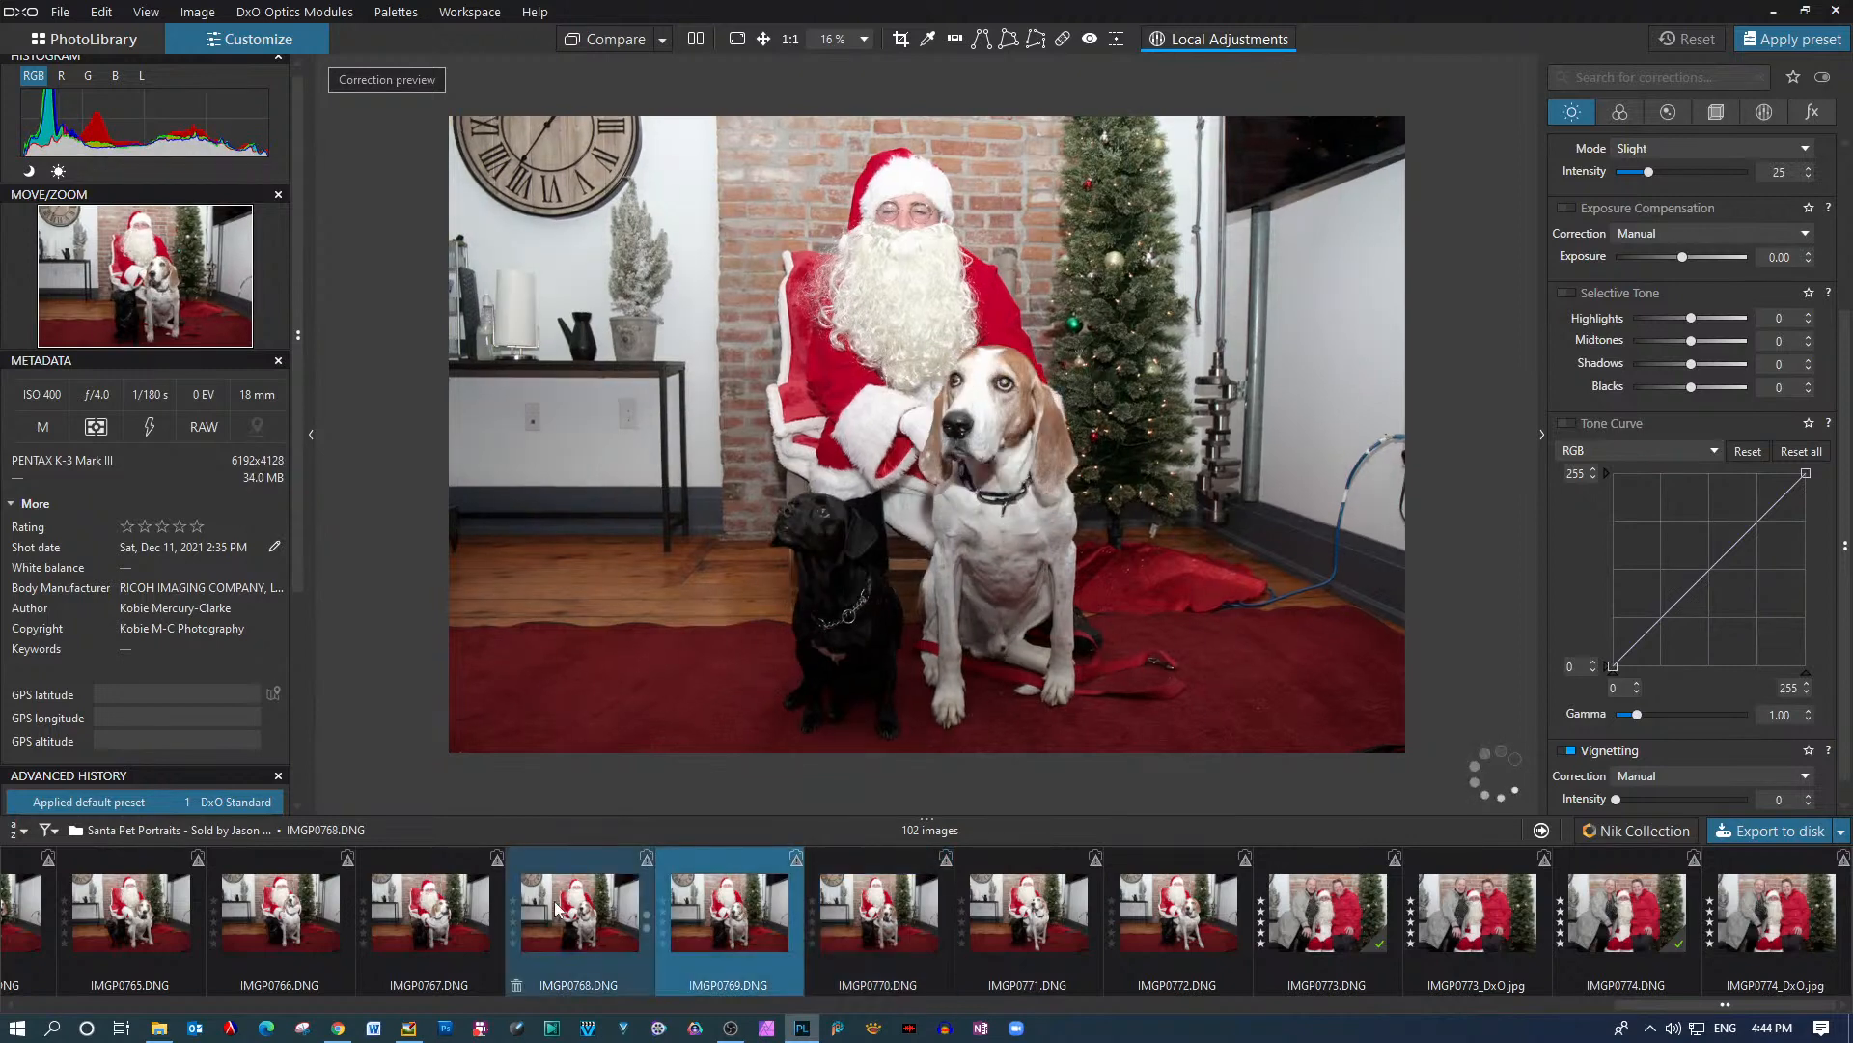
pyautogui.click(1015, 912)
pyautogui.keyDown('ctrl'); pyautogui.click(1178, 910); pyautogui.keyUp('ctrl')
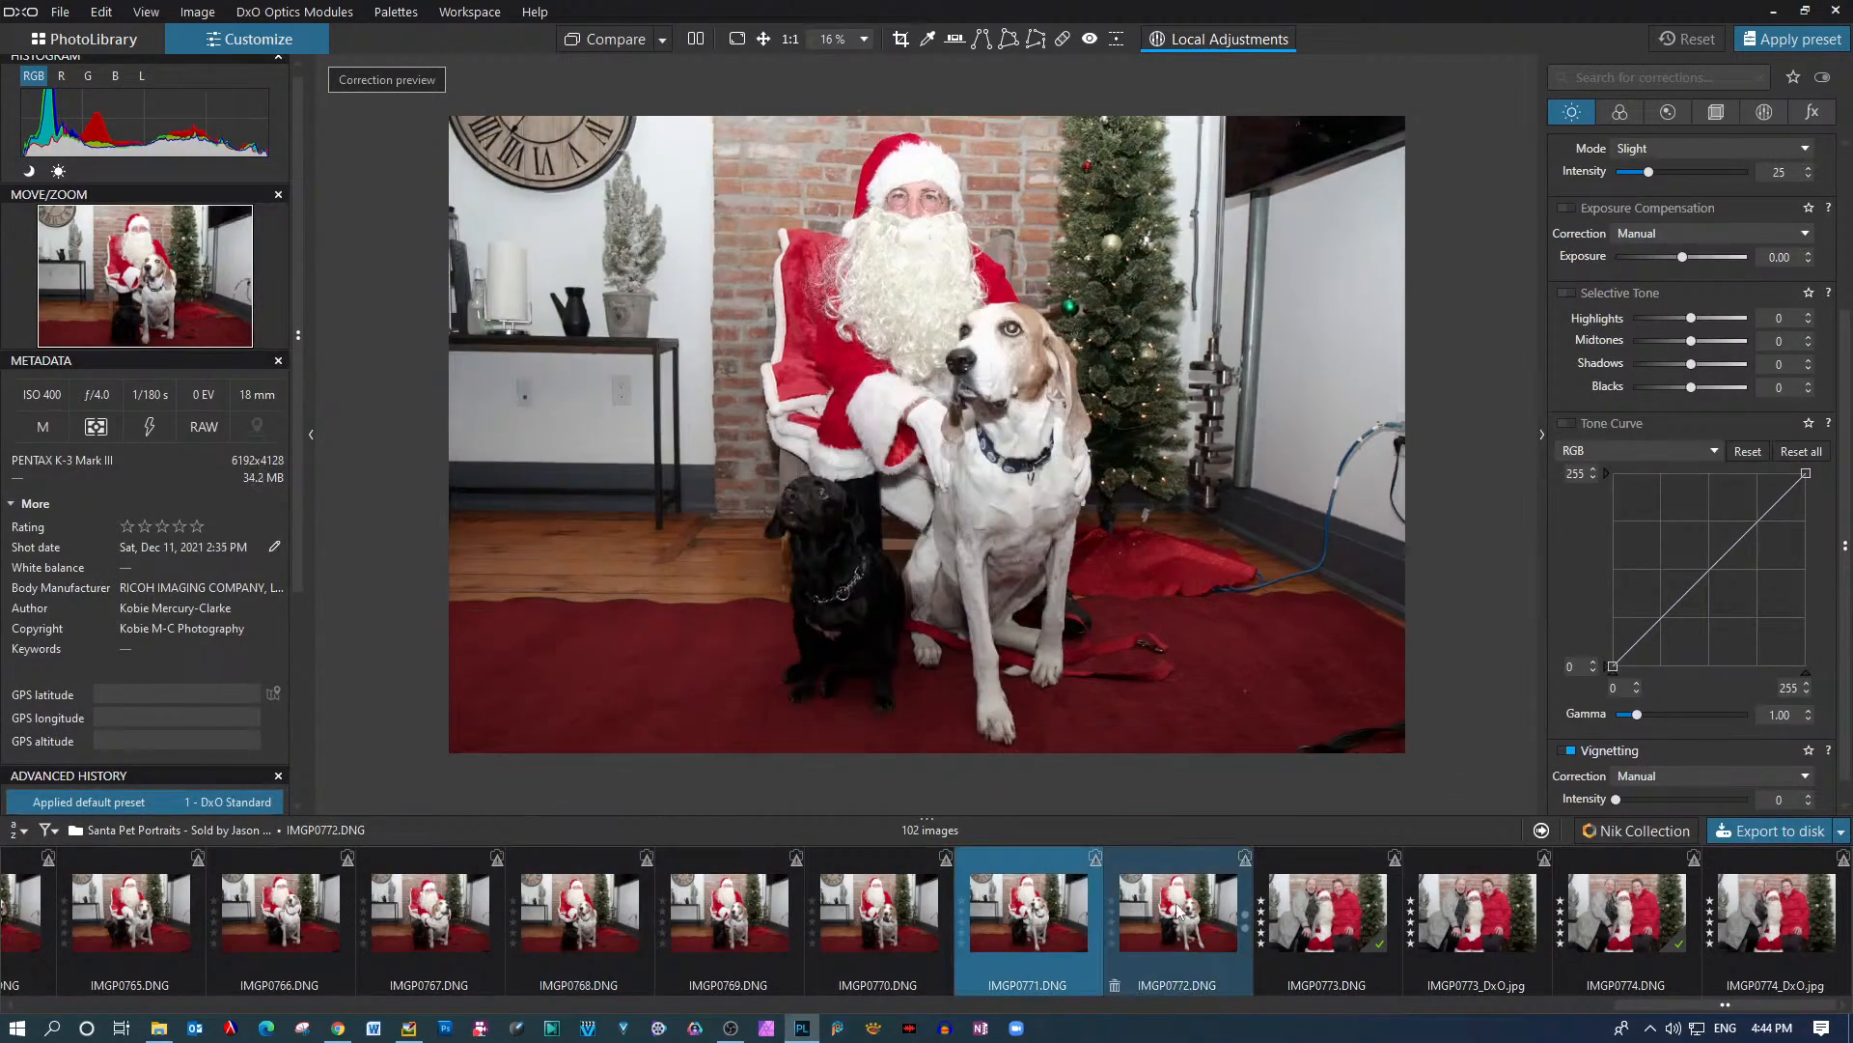
pyautogui.click(1193, 917)
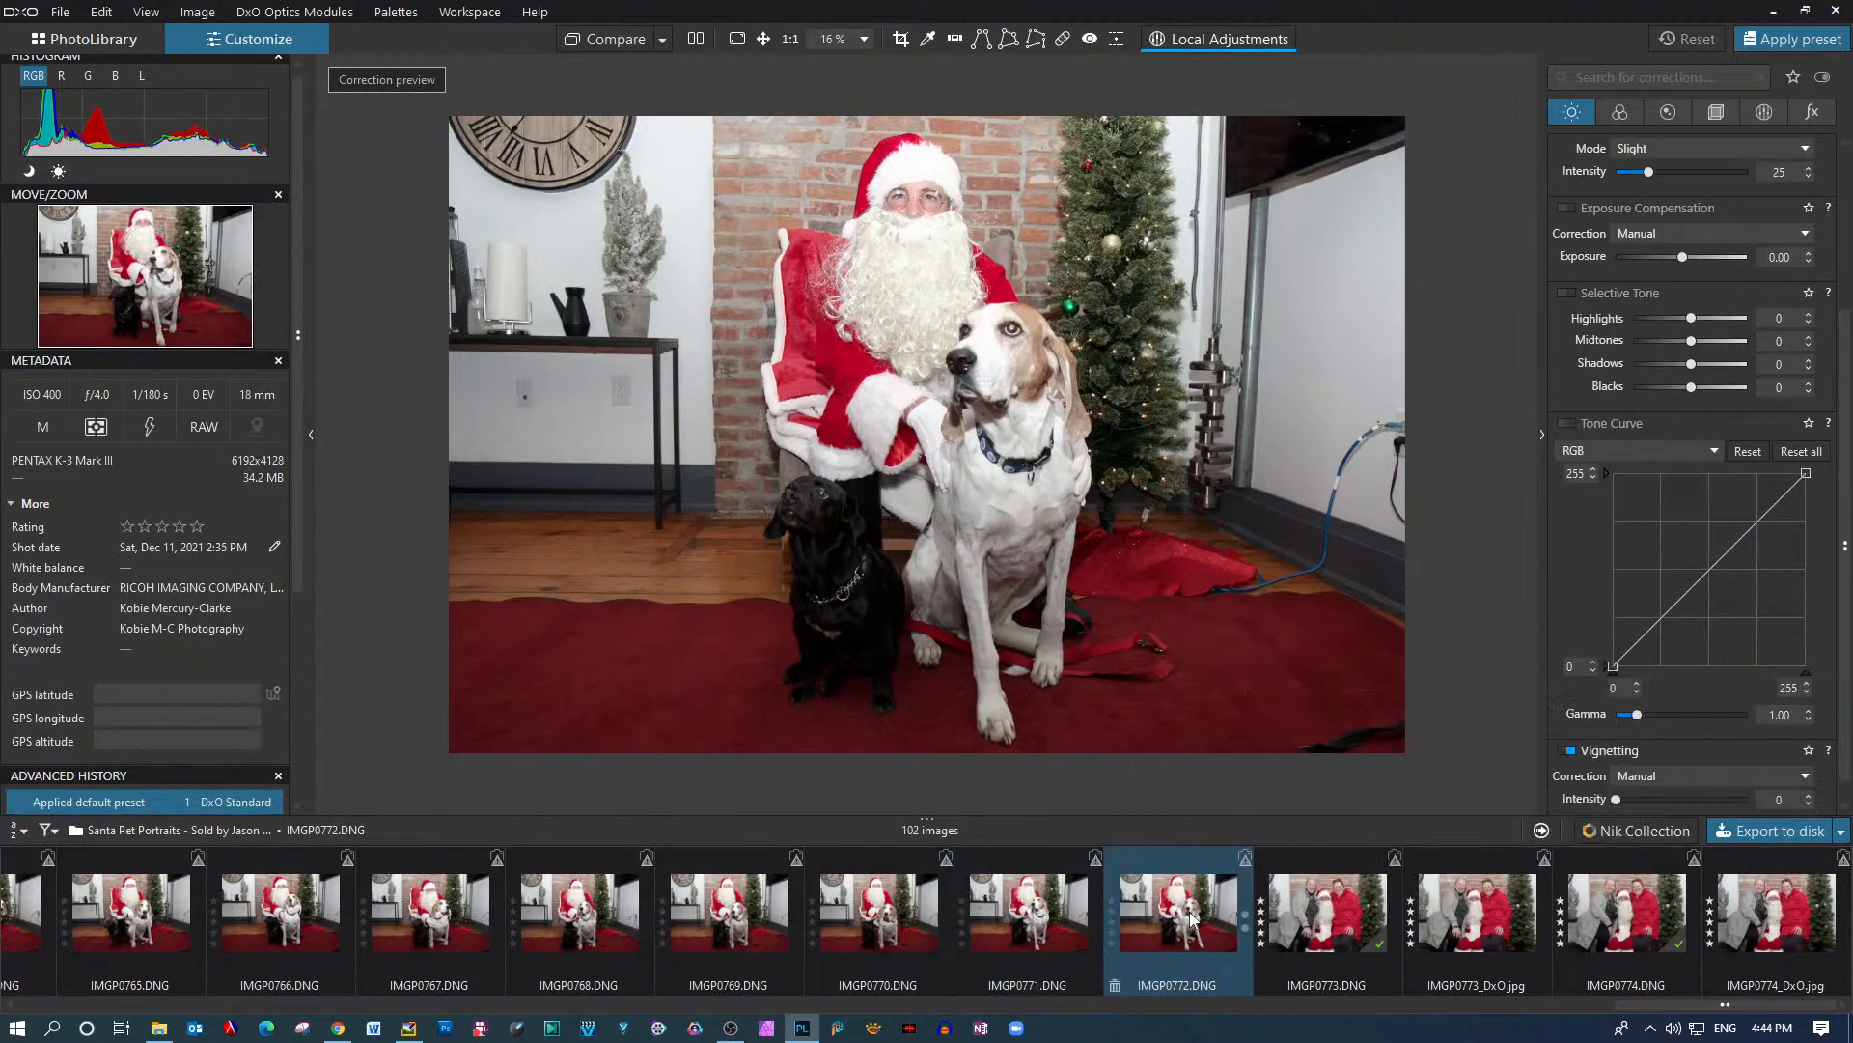
# View the portraits of the two women seated with Santa, IMGP0773.DNG and IMGP0774.DNG
pyautogui.keyDown('ctrl'); pyautogui.click(1348, 882); pyautogui.keyUp('ctrl')
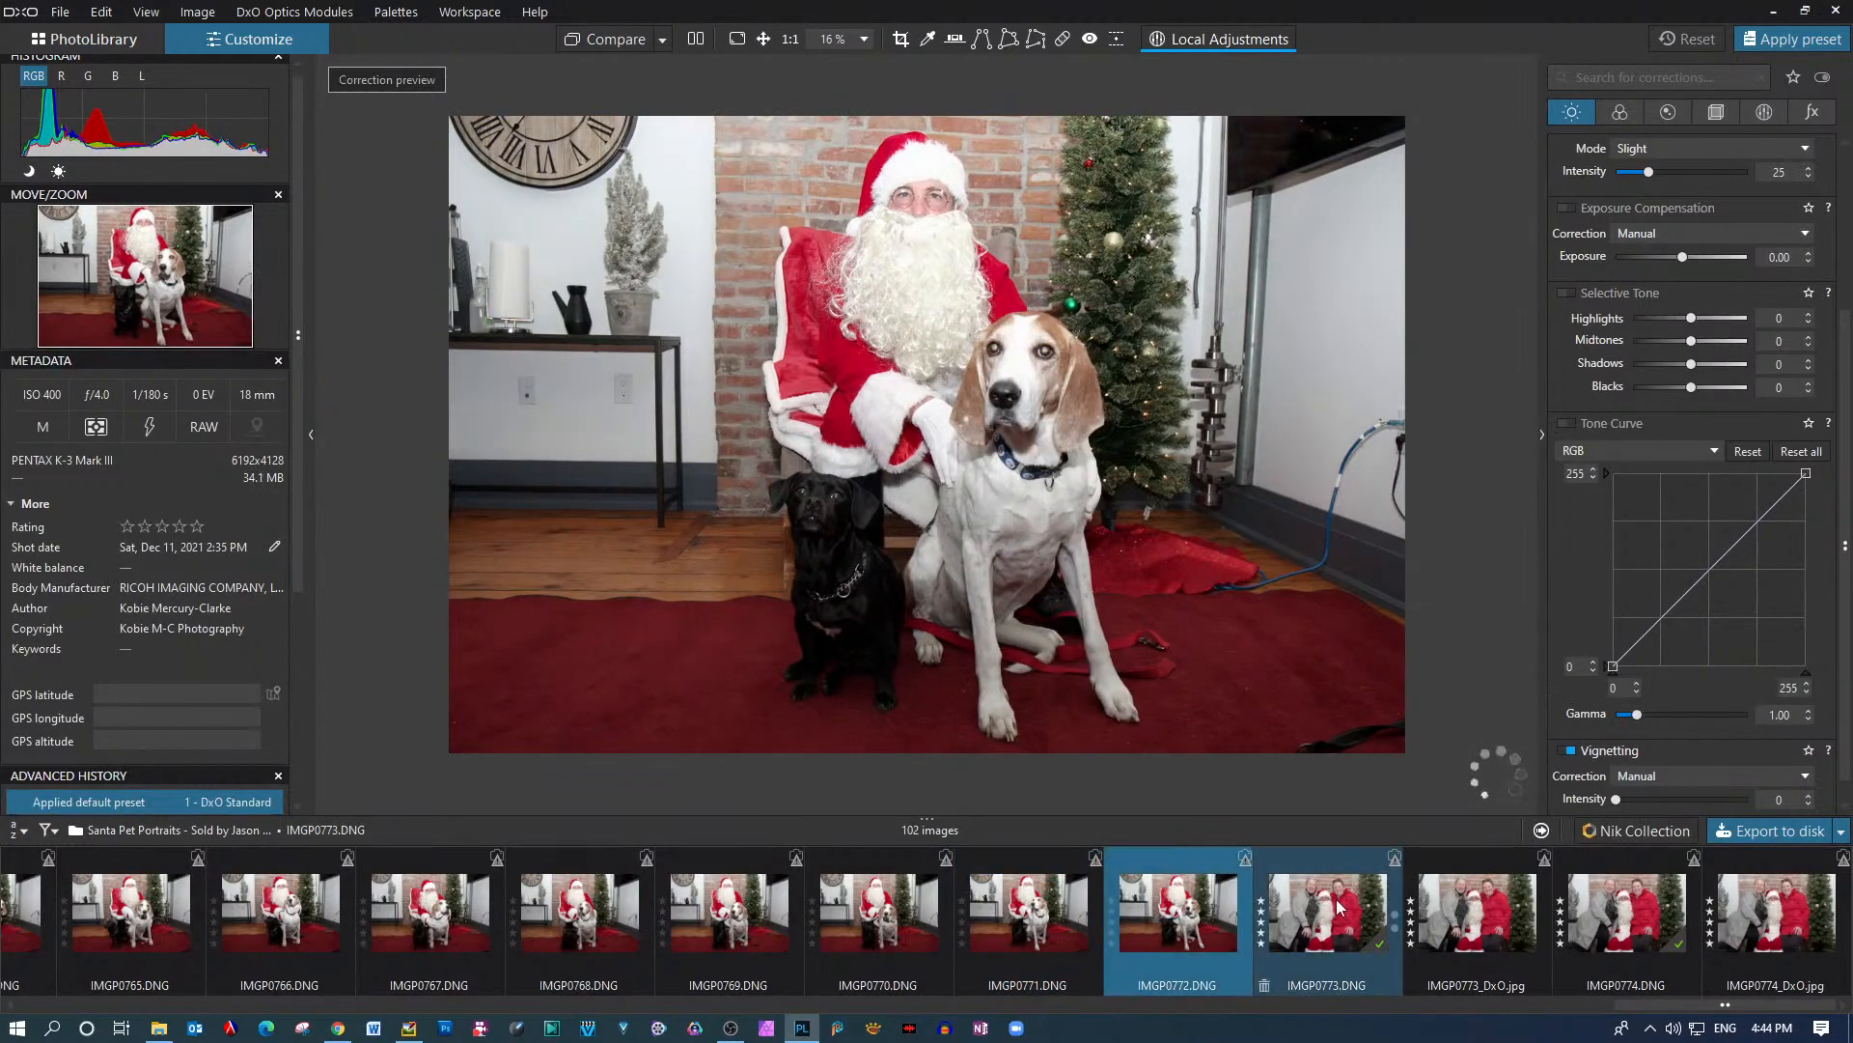
pyautogui.click(1330, 907)
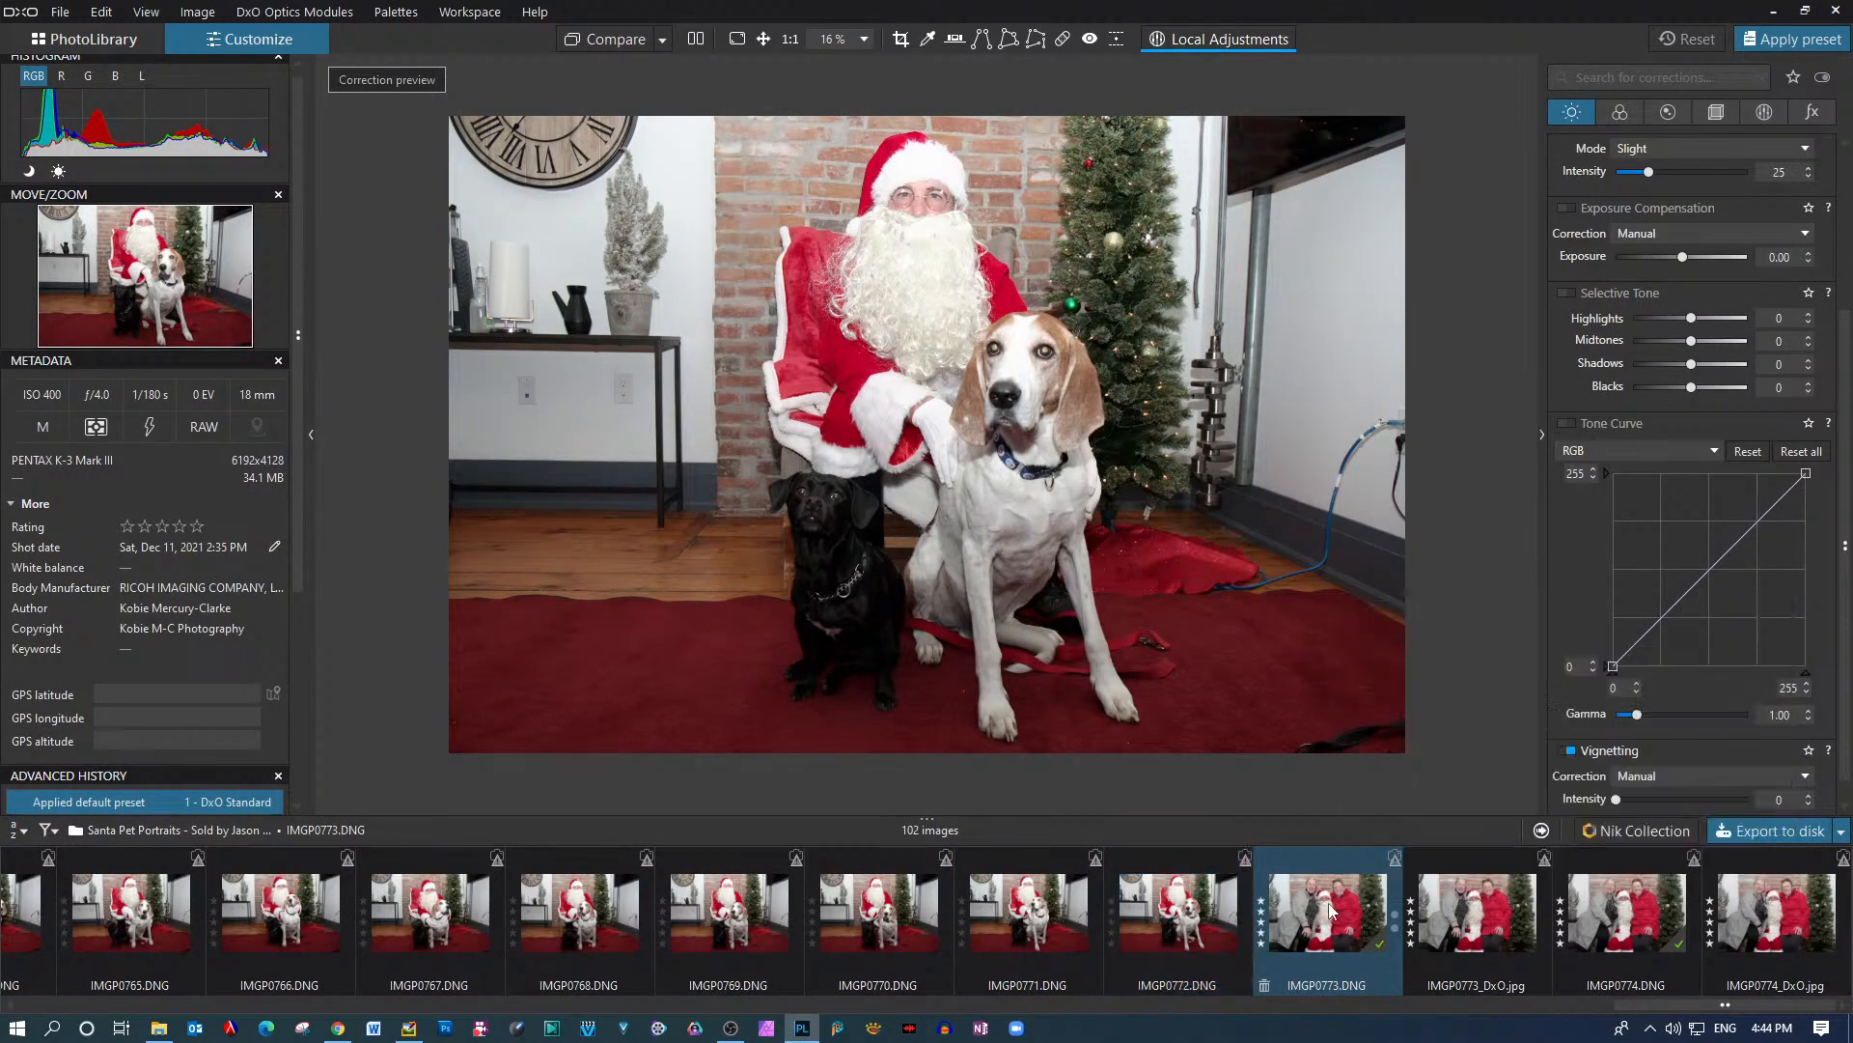
pyautogui.keyDown('ctrl'); pyautogui.click(1627, 922); pyautogui.keyUp('ctrl')
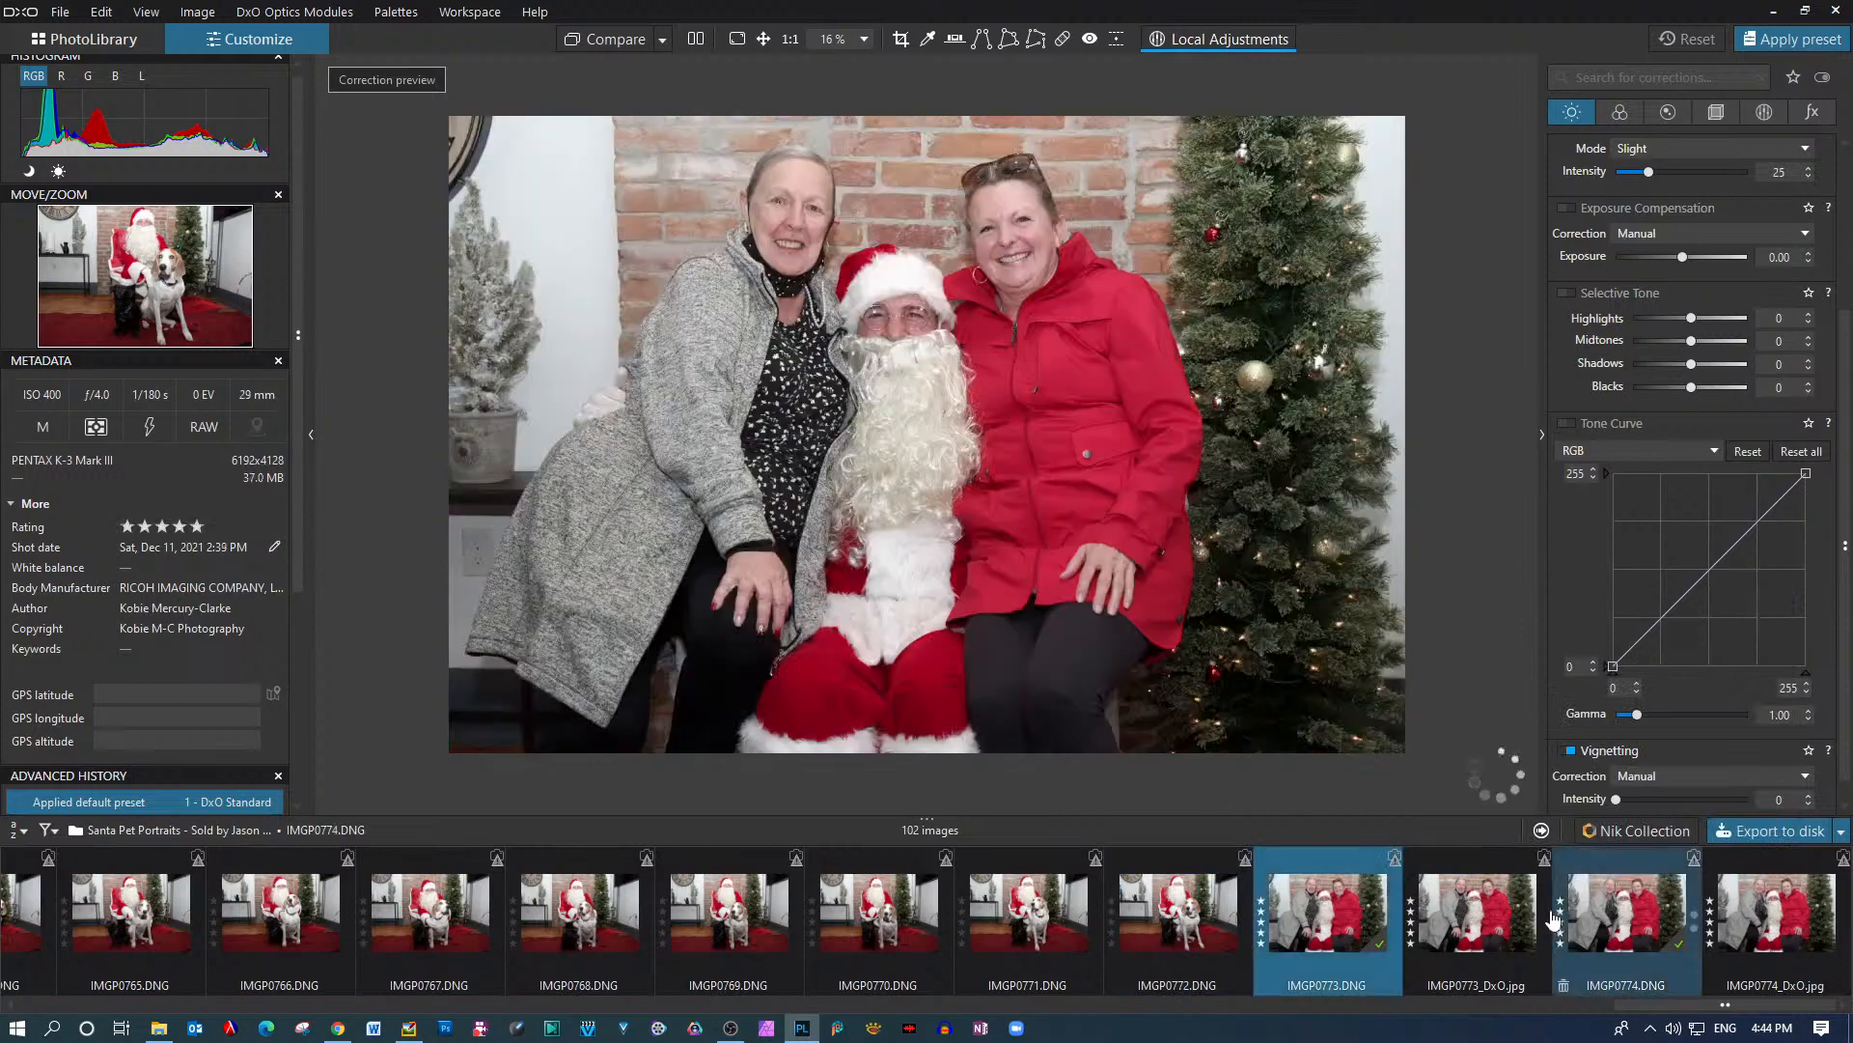
pyautogui.click(1631, 917)
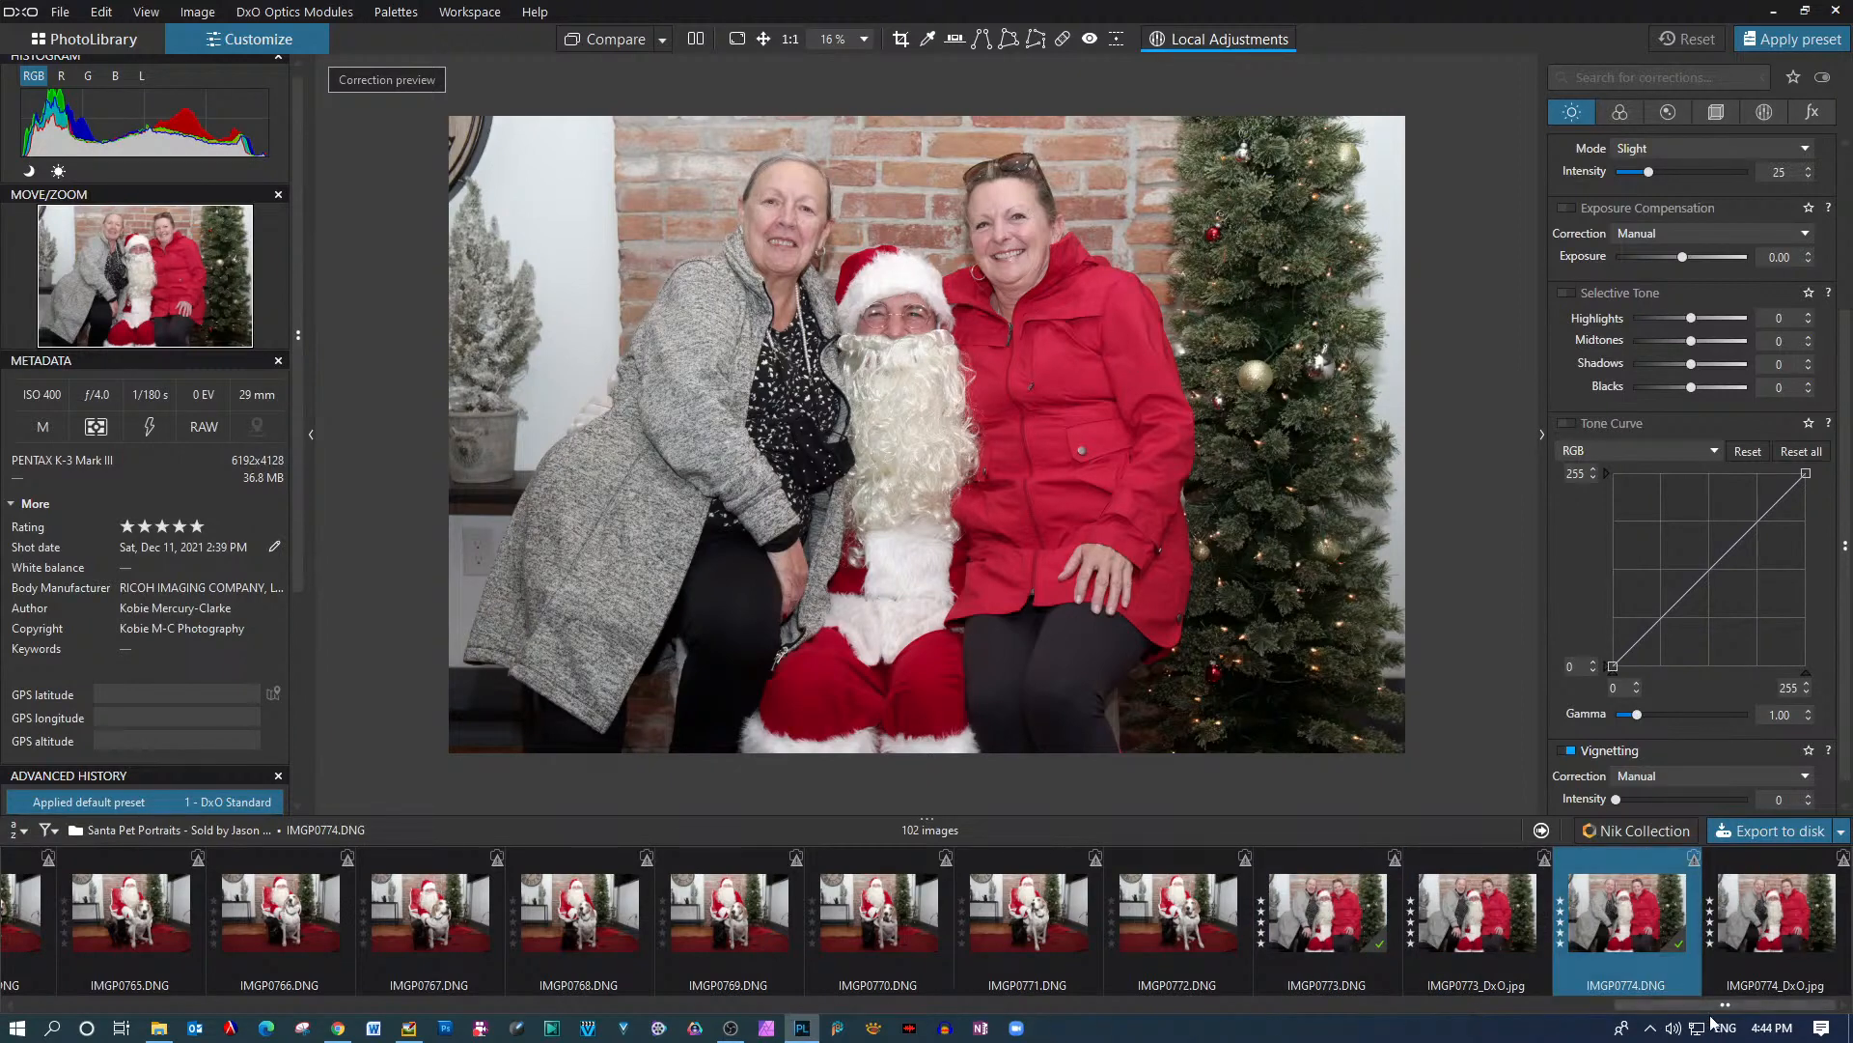
# Return to the start of the shoot and view the empty-chair shots from IMGP0700.DNG through IMGP0707.DNG
pyautogui.moveTo(1631, 1007); pyautogui.dragTo(4, 1024)
pyautogui.click(72, 896)
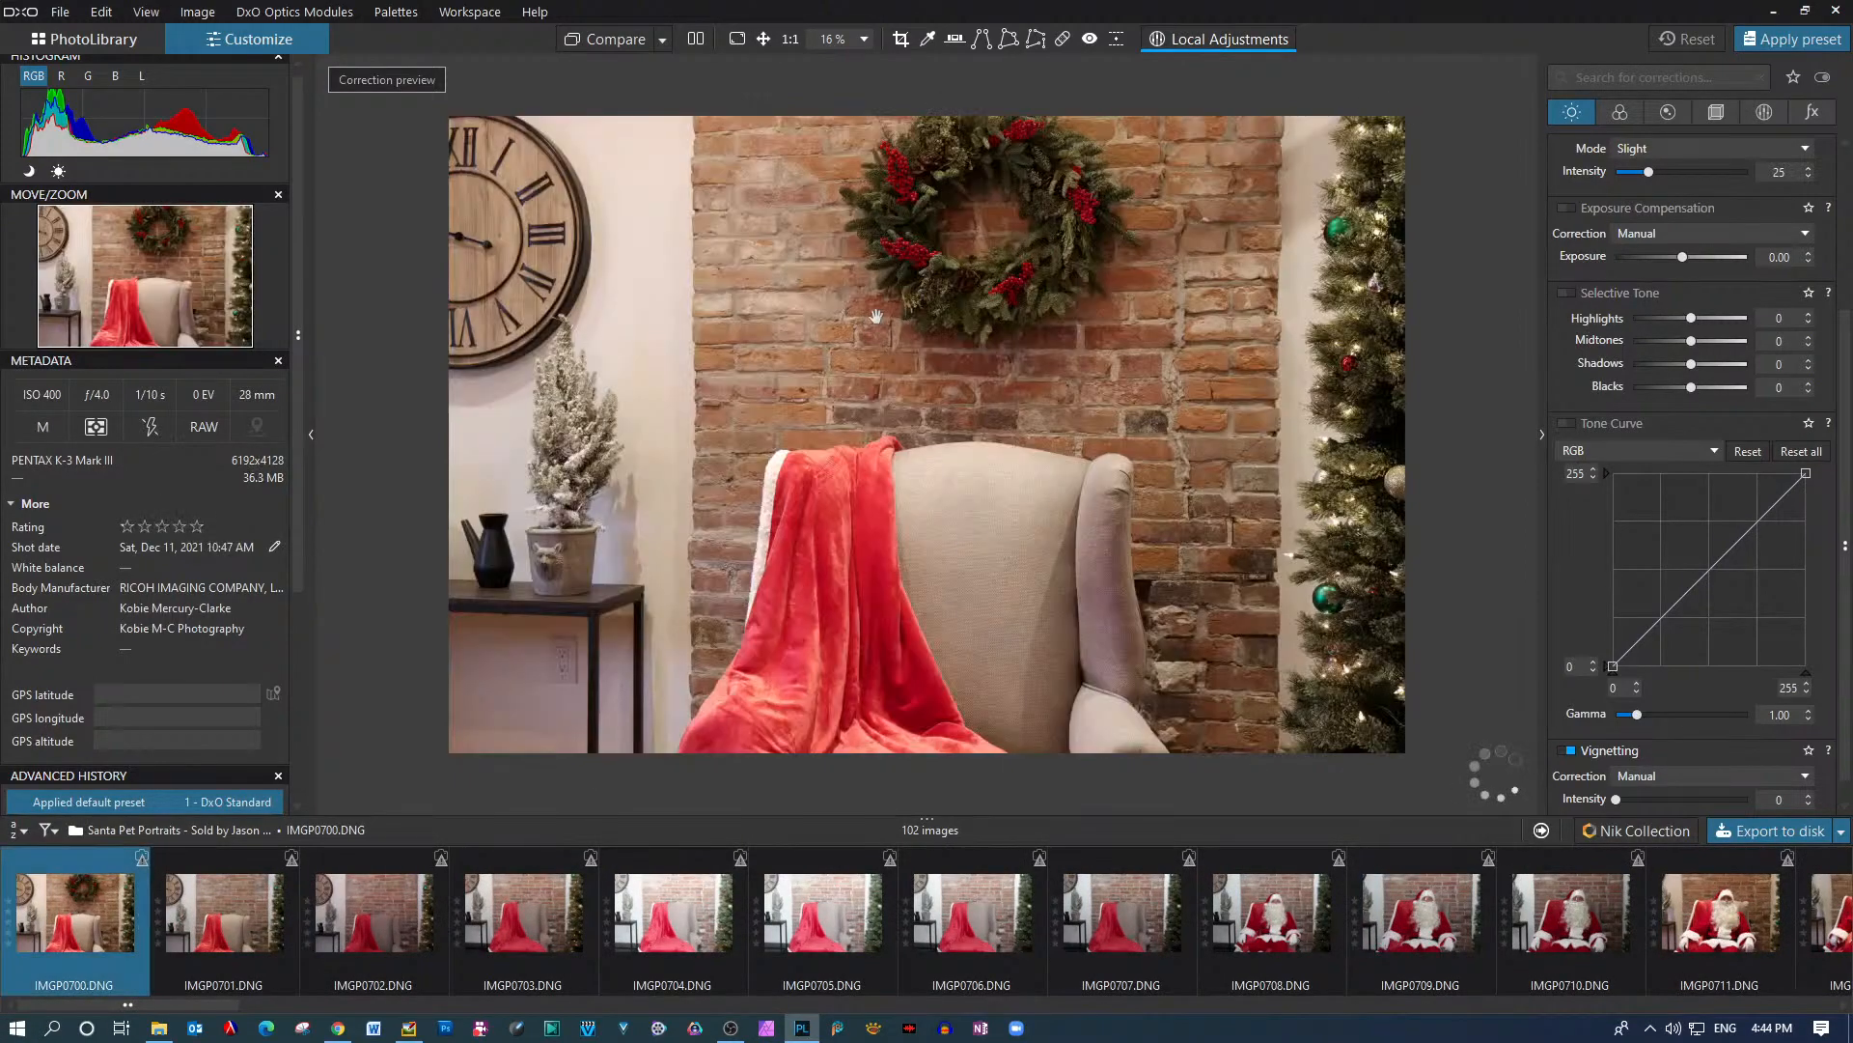
pyautogui.click(226, 896)
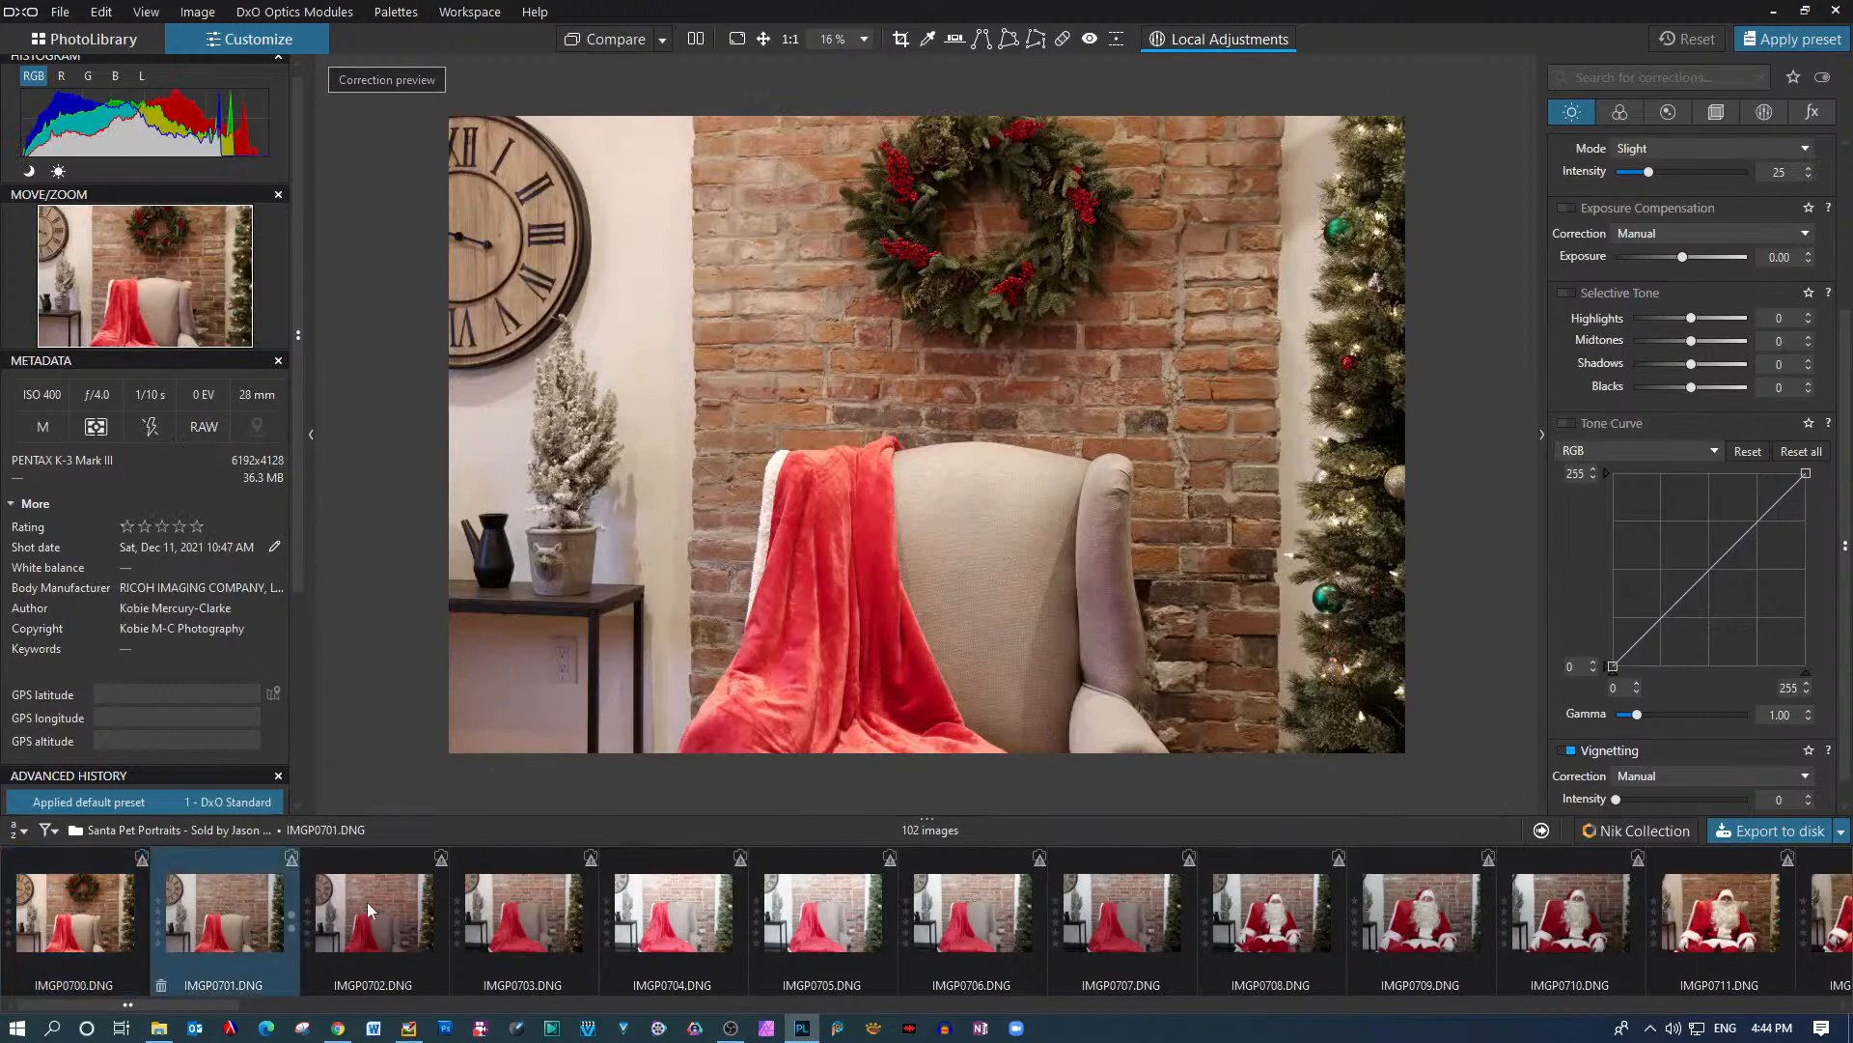
pyautogui.click(369, 910)
pyautogui.click(540, 911)
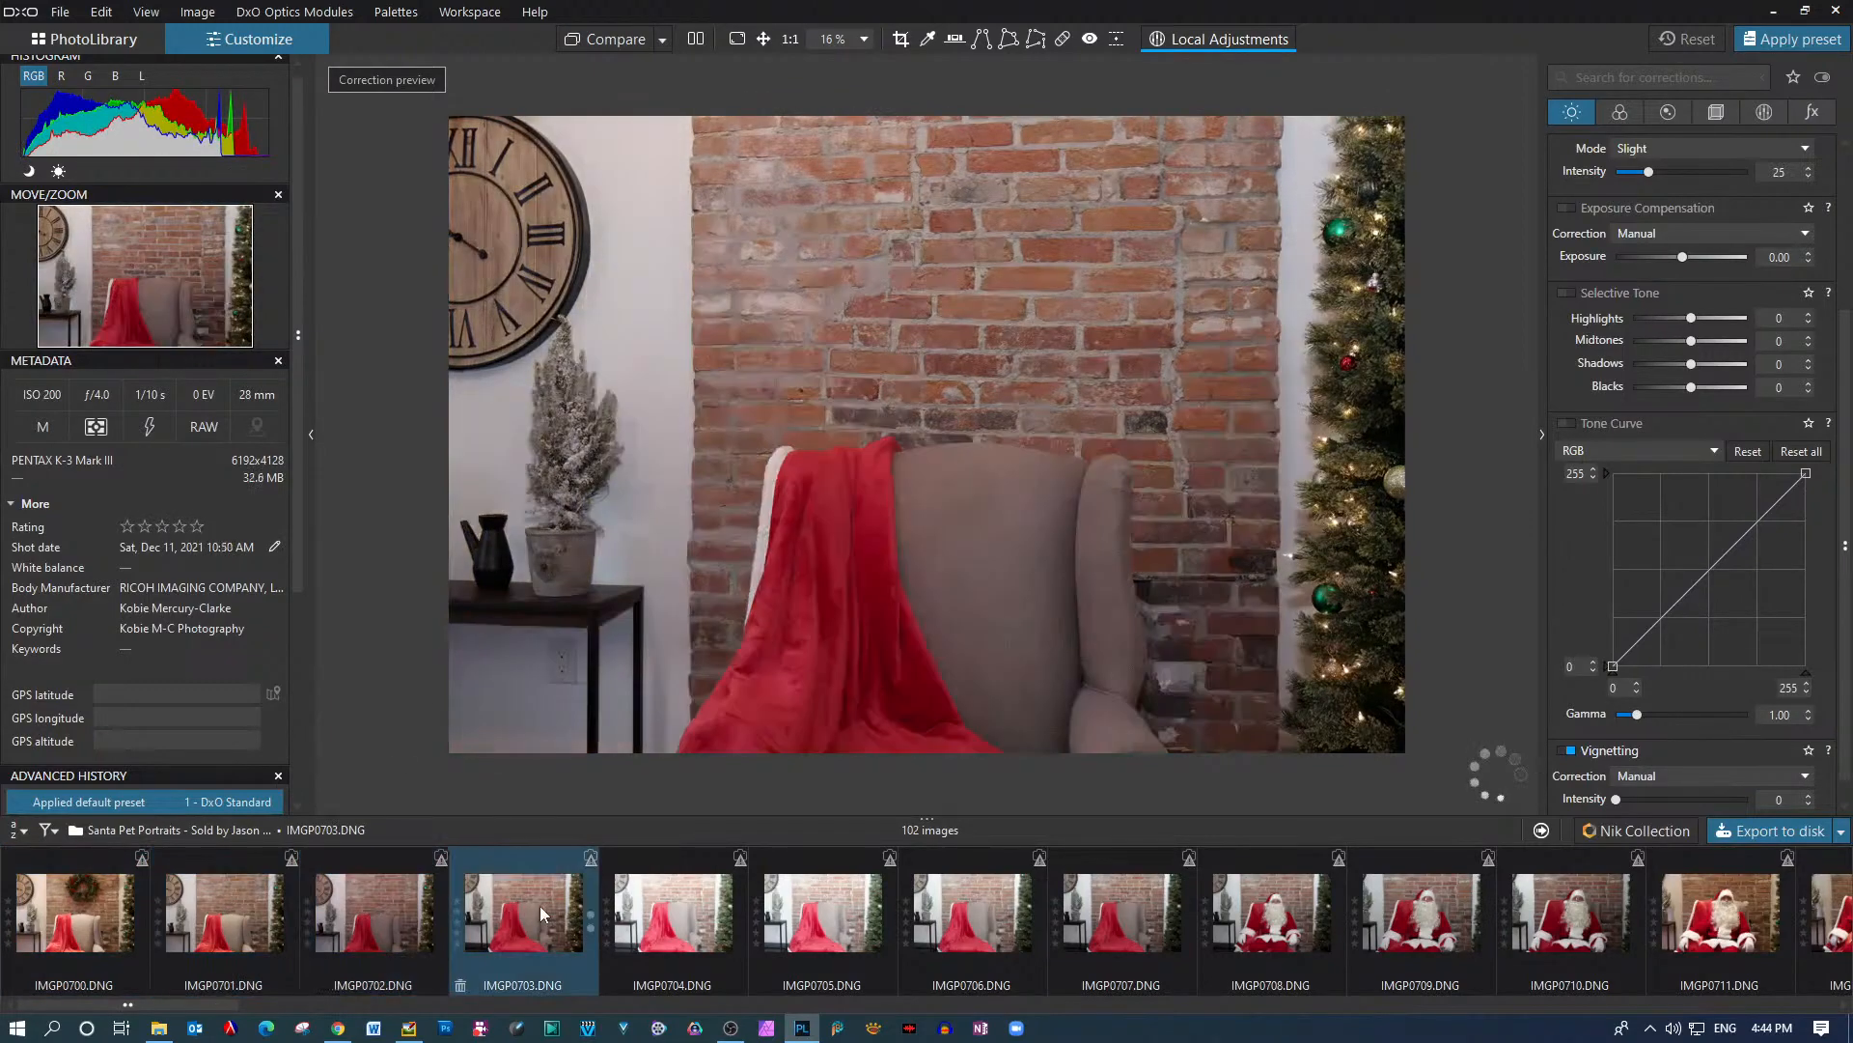
pyautogui.click(642, 913)
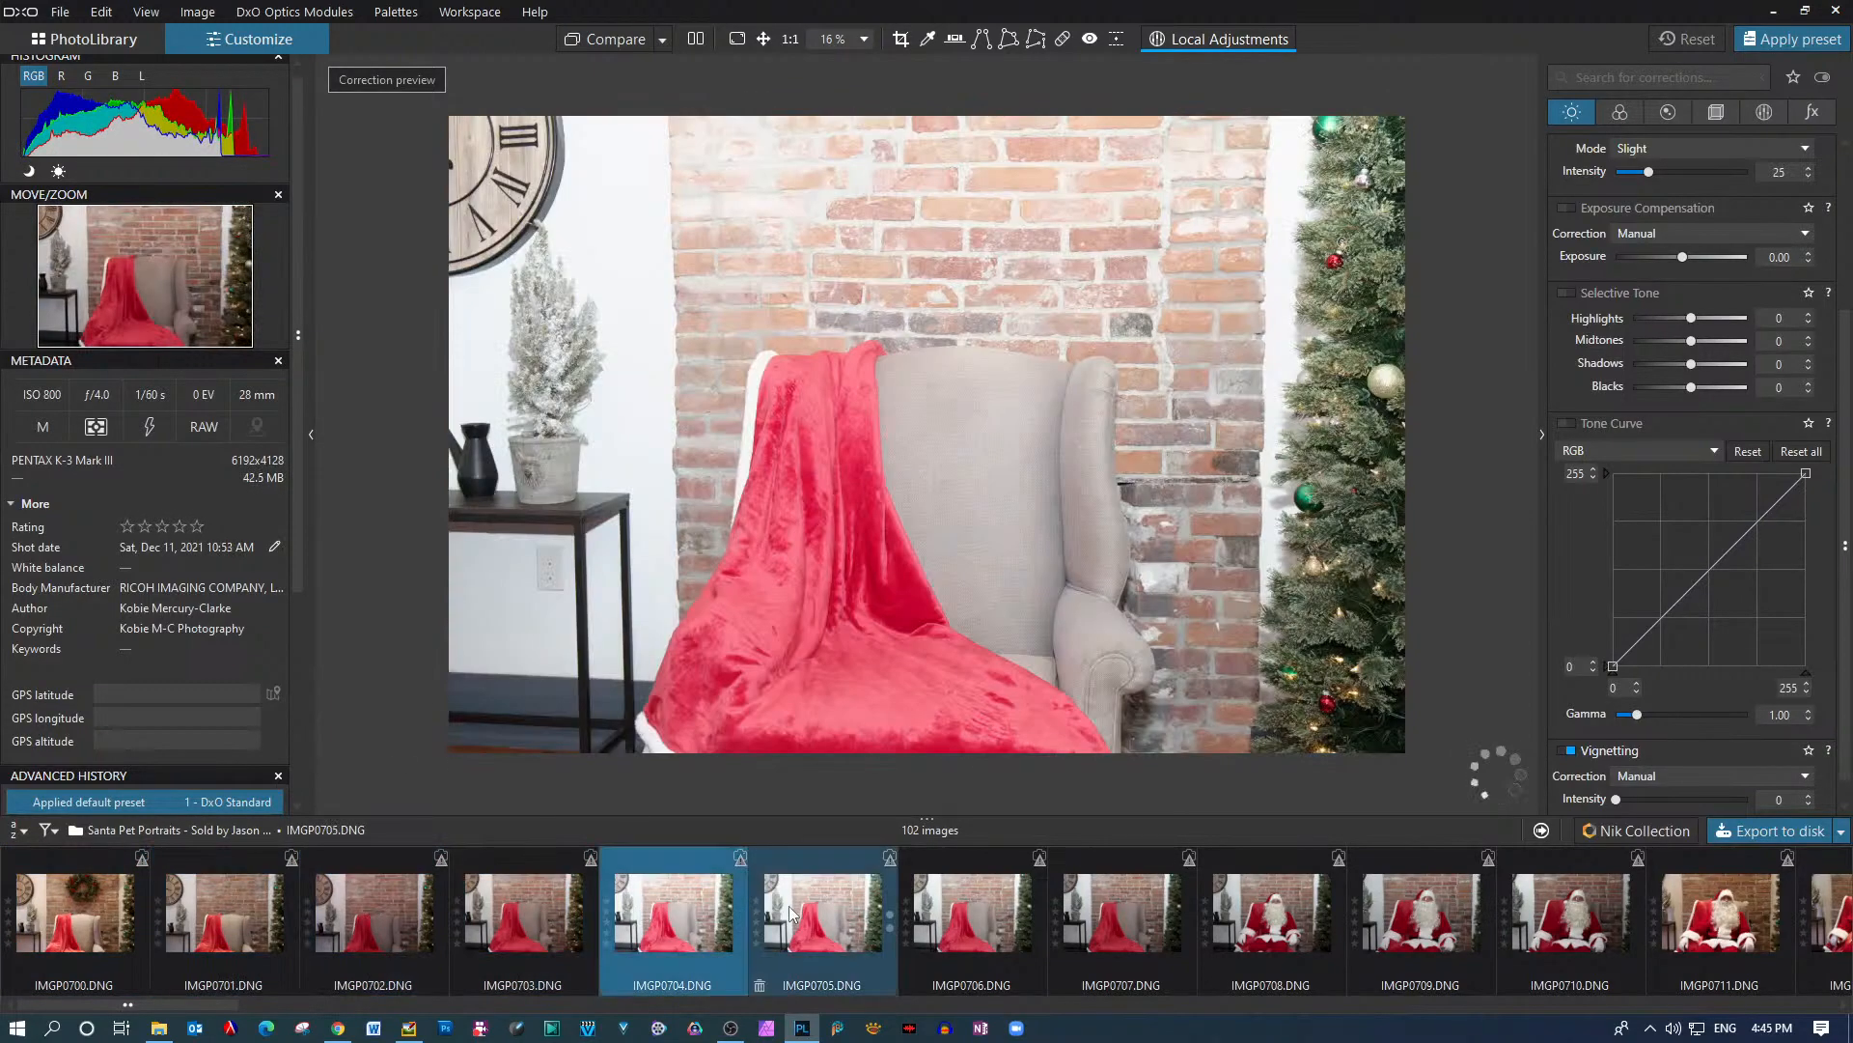
pyautogui.click(966, 900)
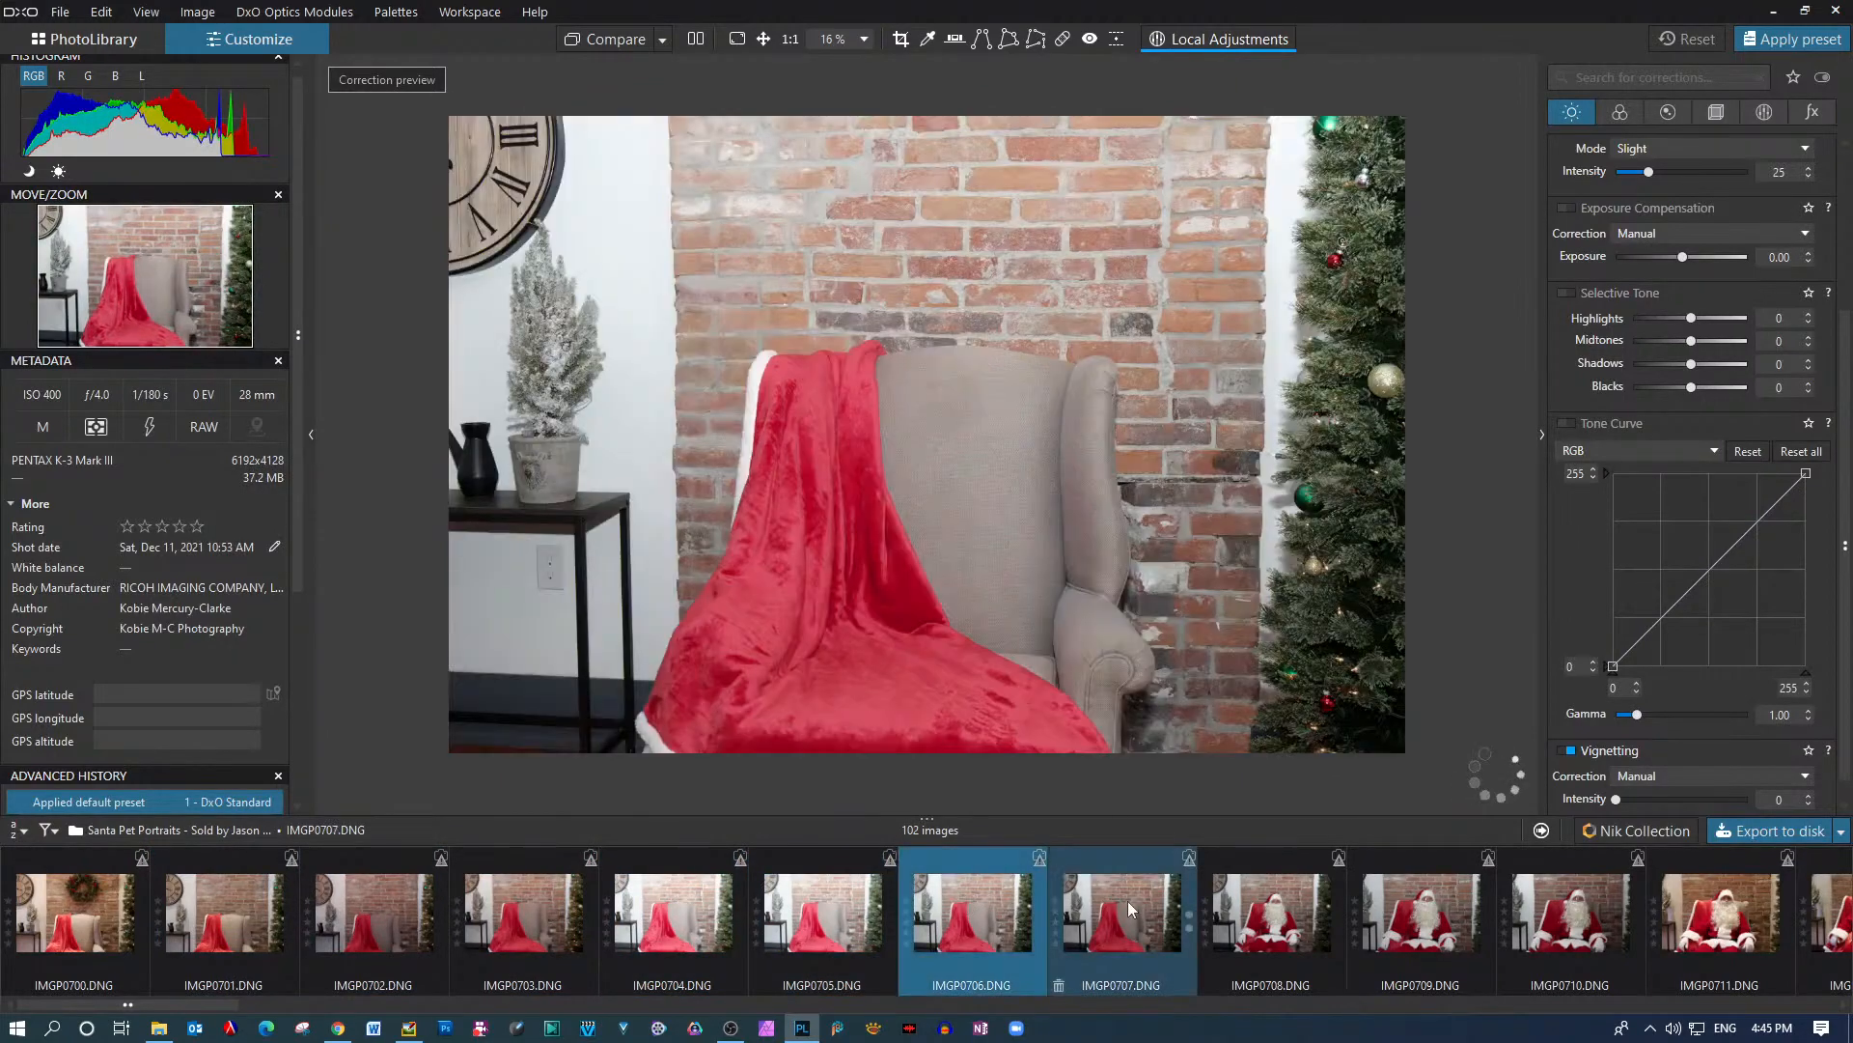
pyautogui.click(1125, 902)
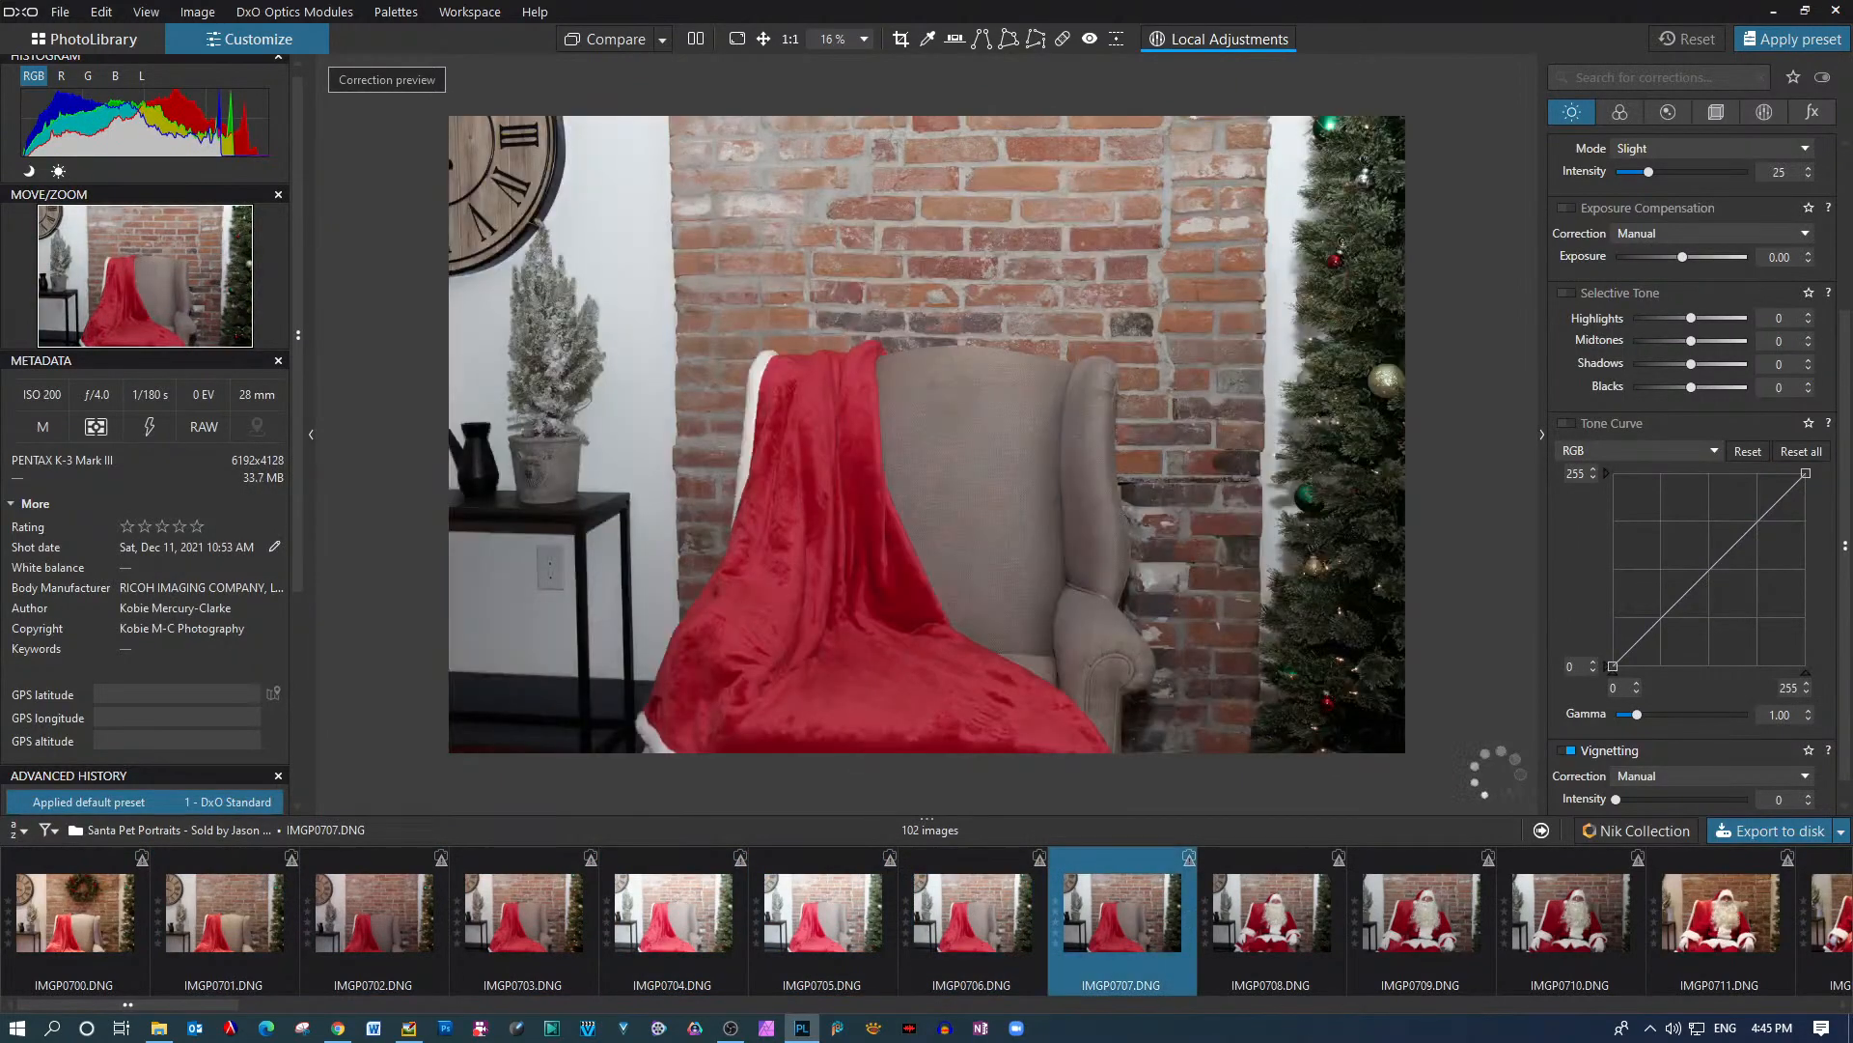